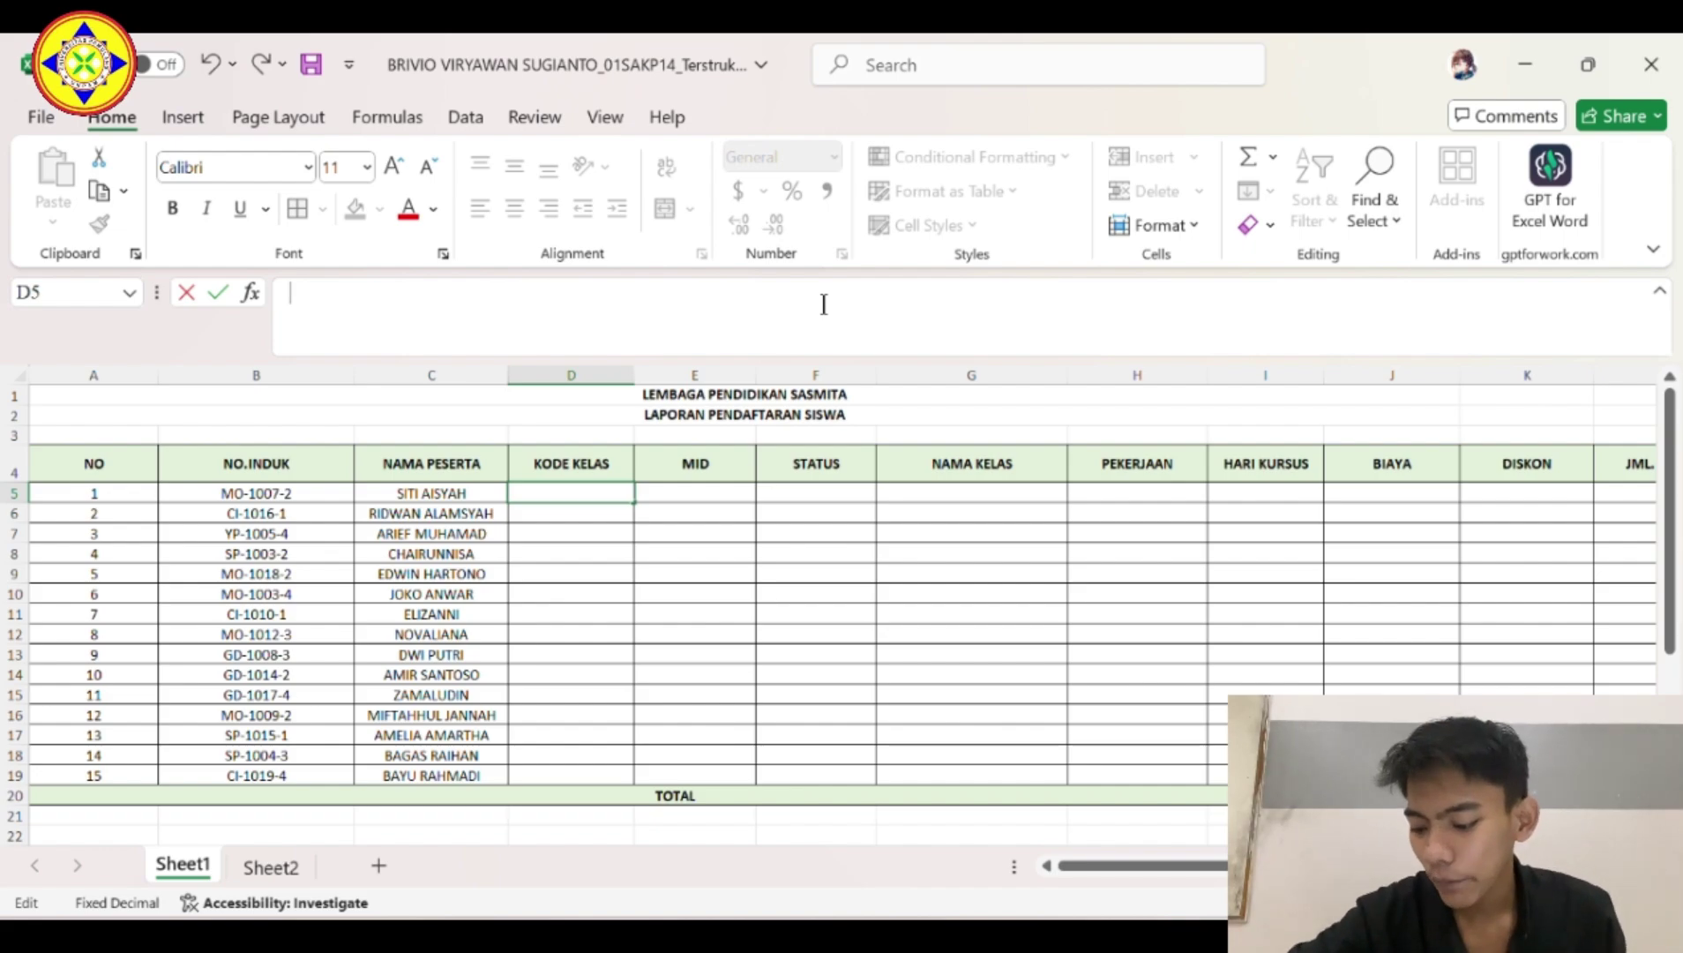
Extract the first two characters of NO.INDUK with =LEFT(B5,2) in D5 and fill the KODE KELAS column down to row 19.
{"action": "type", "text": "=LEFT"}
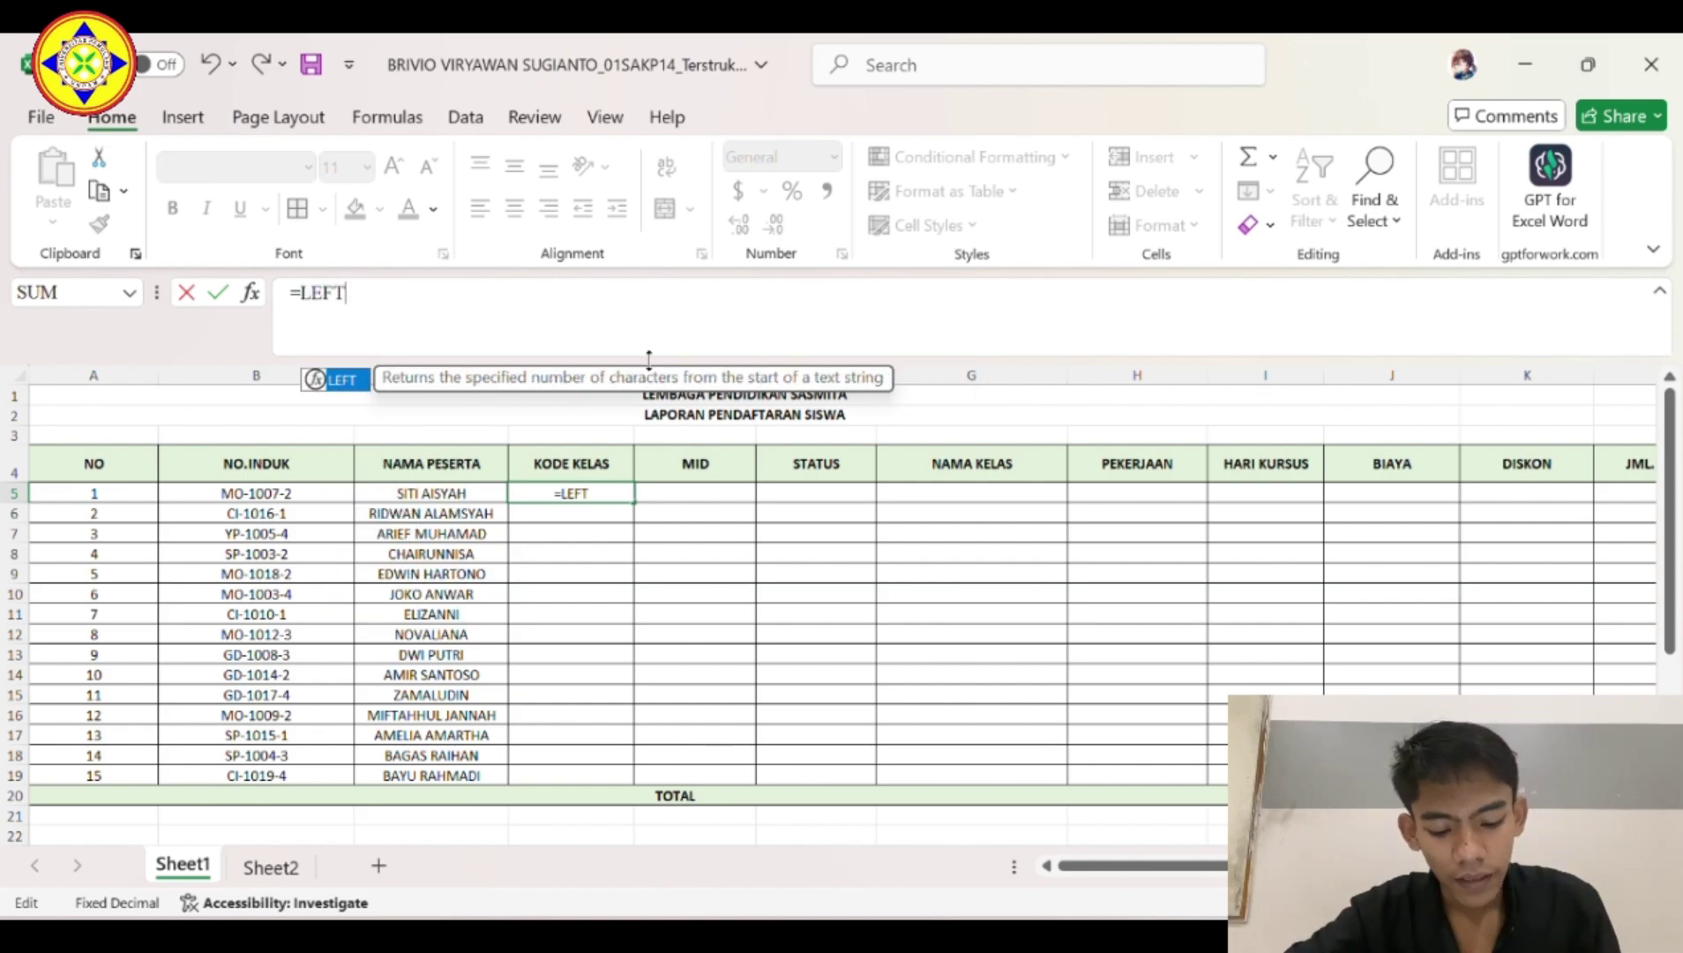
{"action": "double_click", "coordinate": [346, 388]}
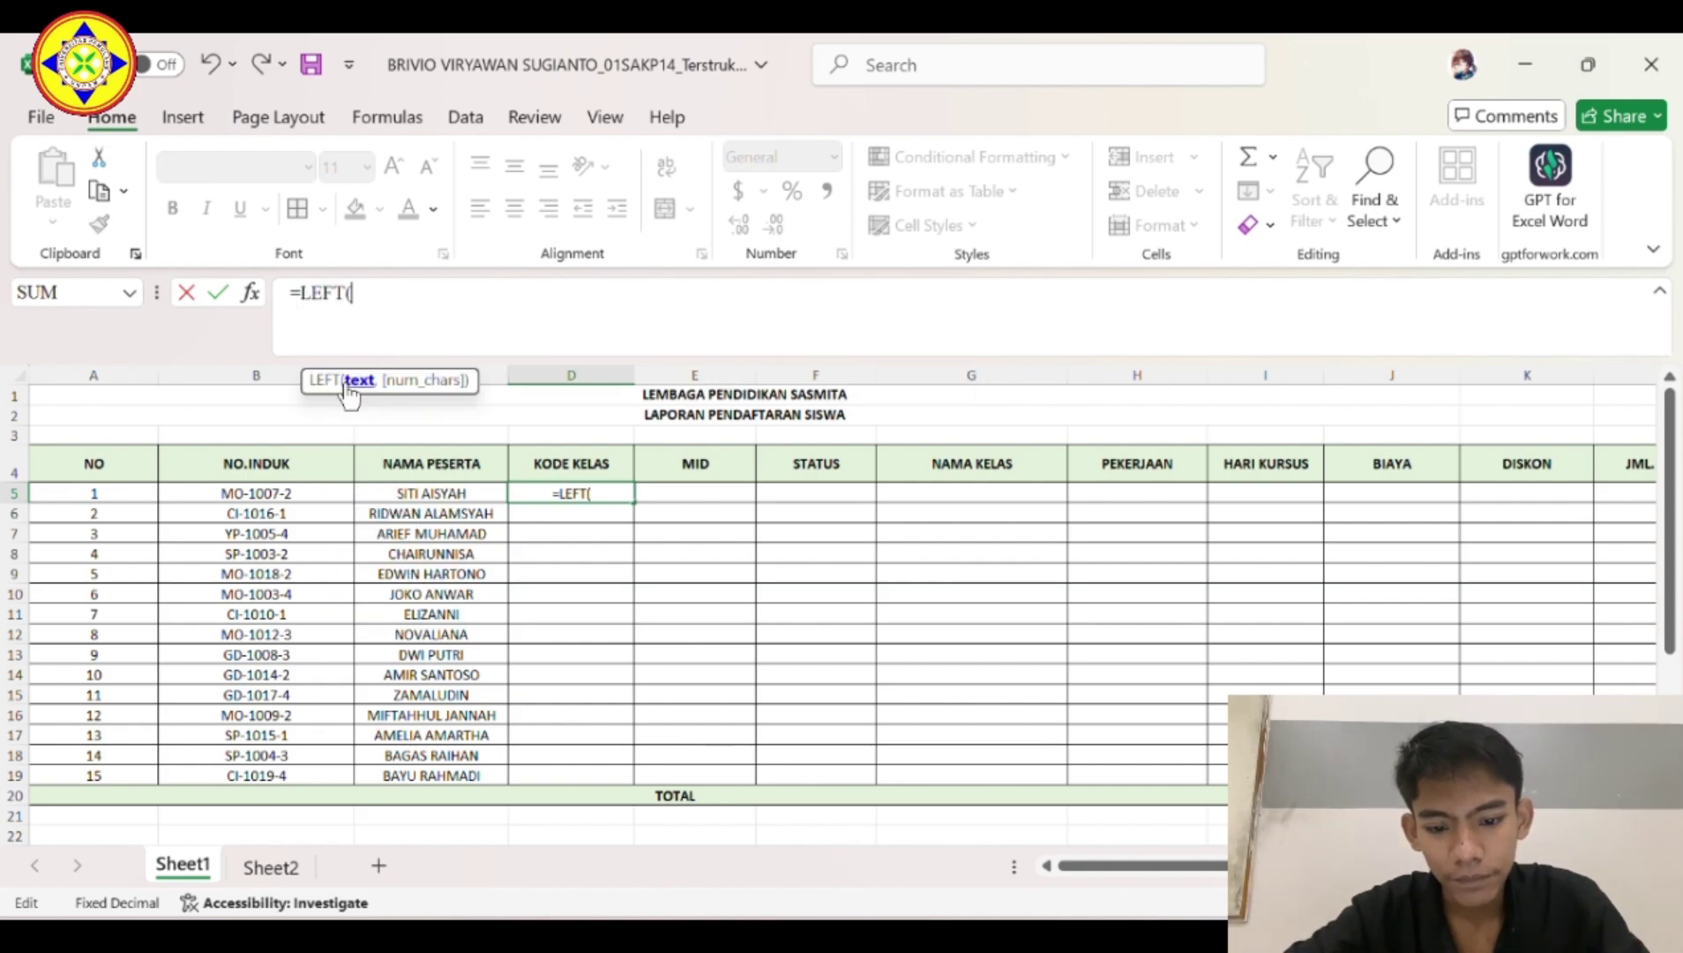
{"action": "left_click", "coordinate": [281, 494]}
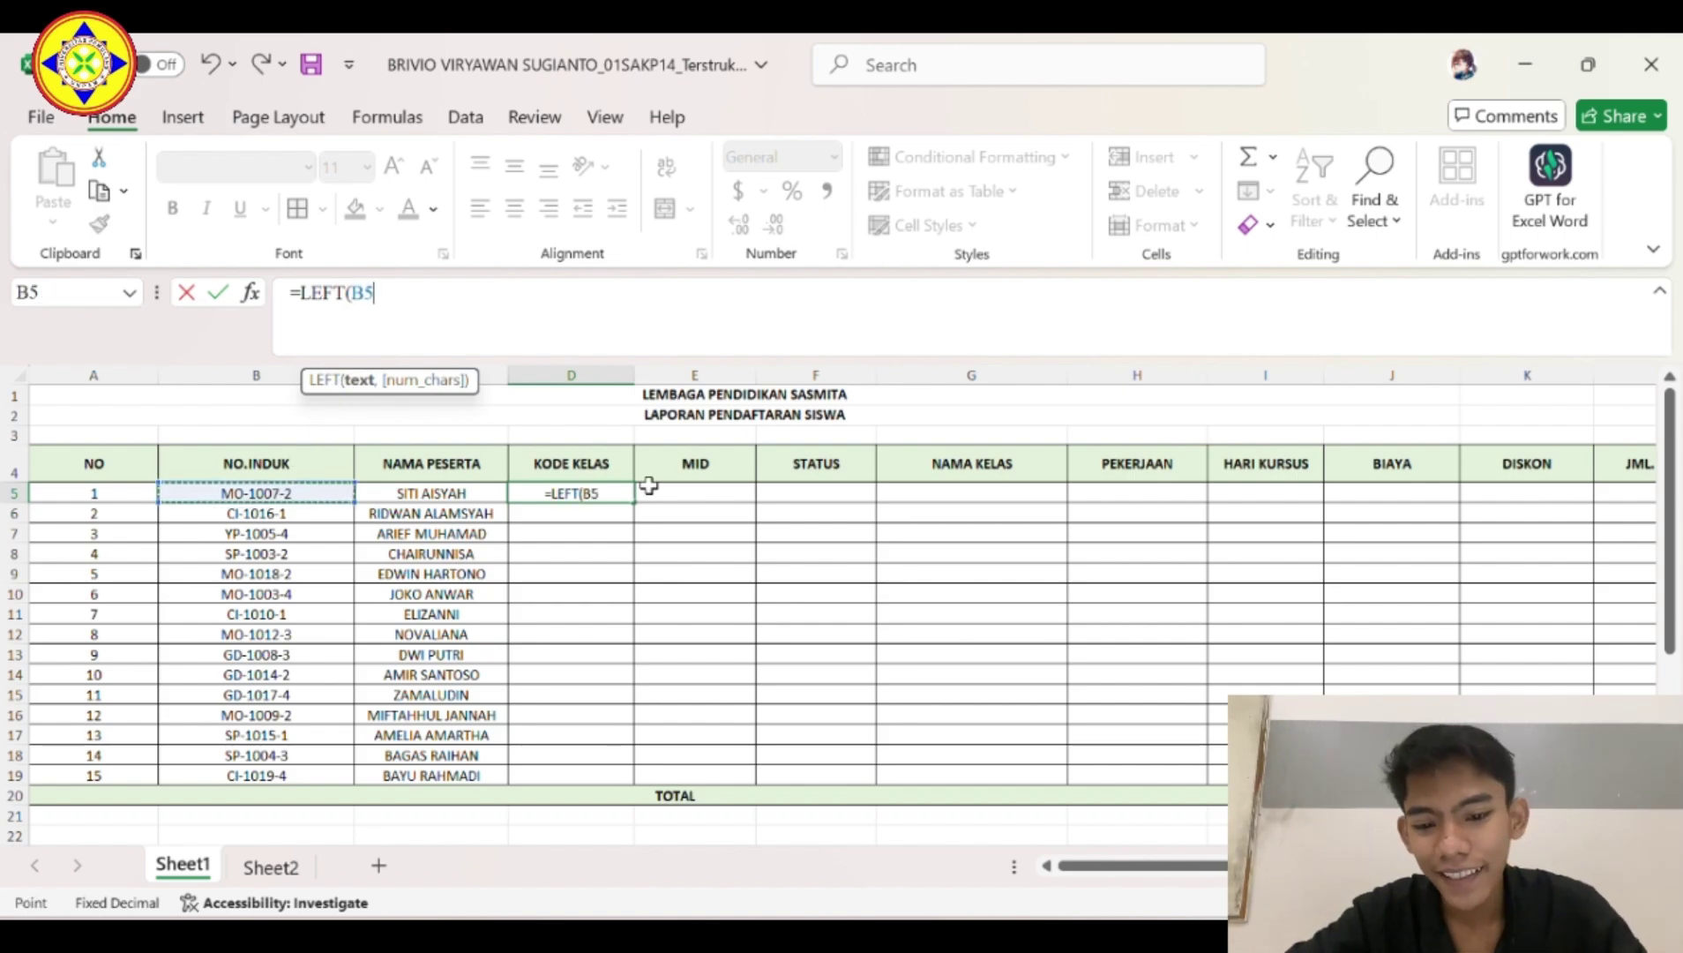
{"action": "type", "text": ","}
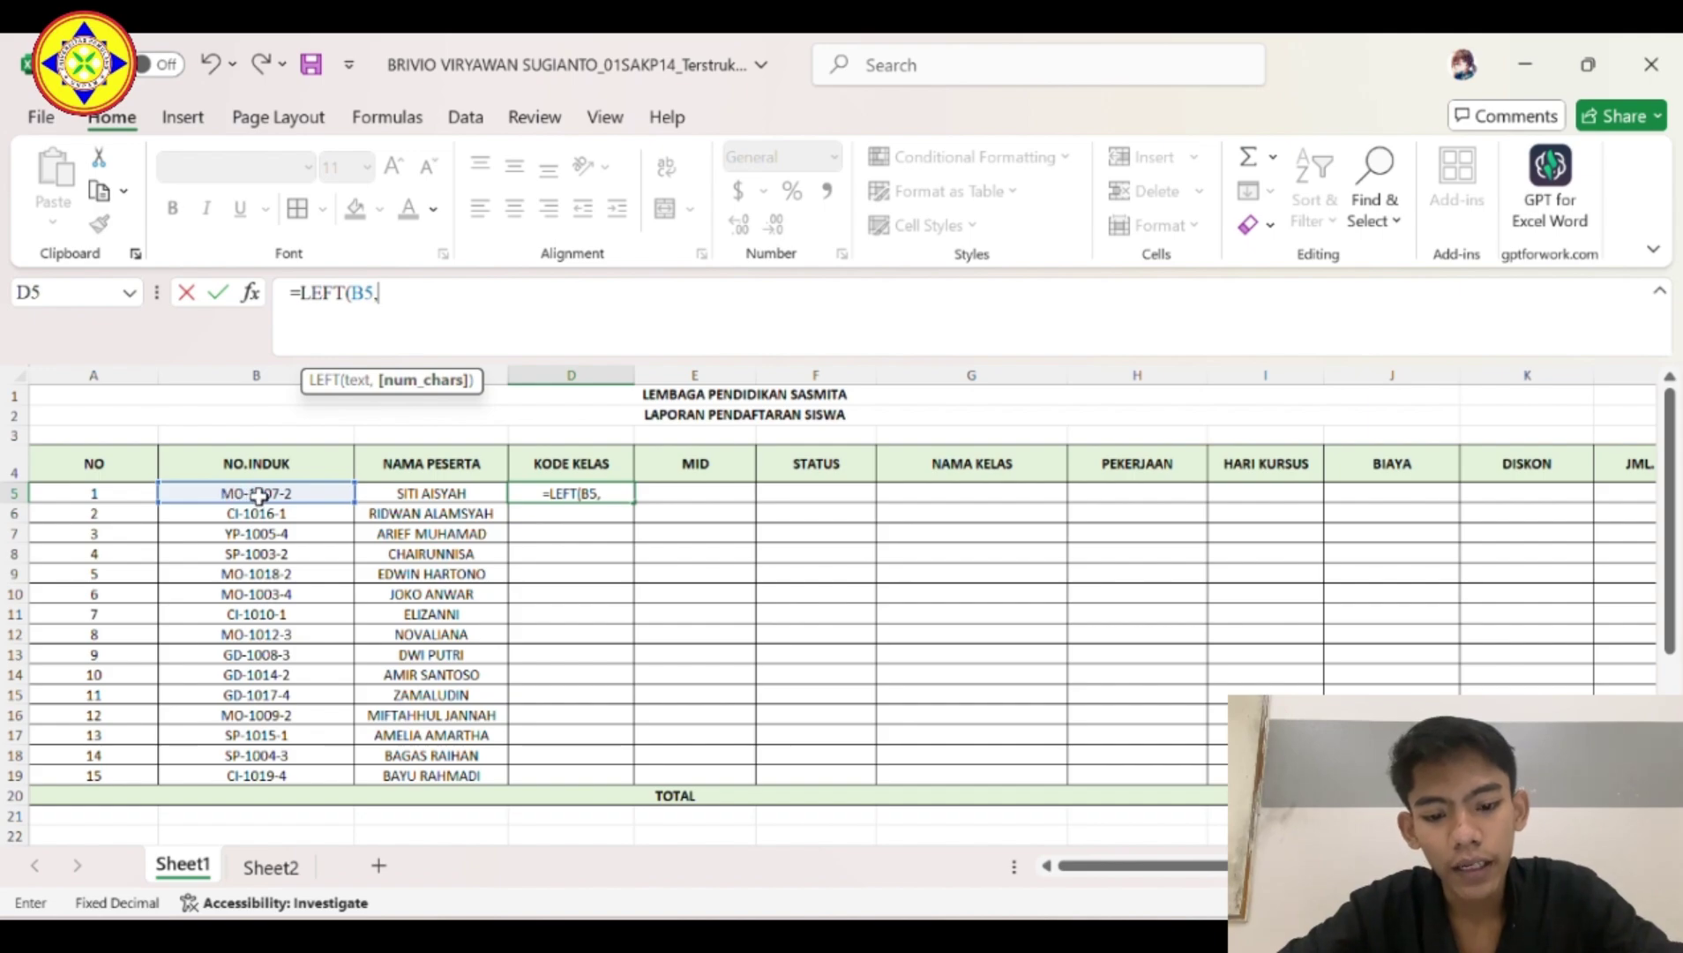
{"action": "type", "text": "2"}
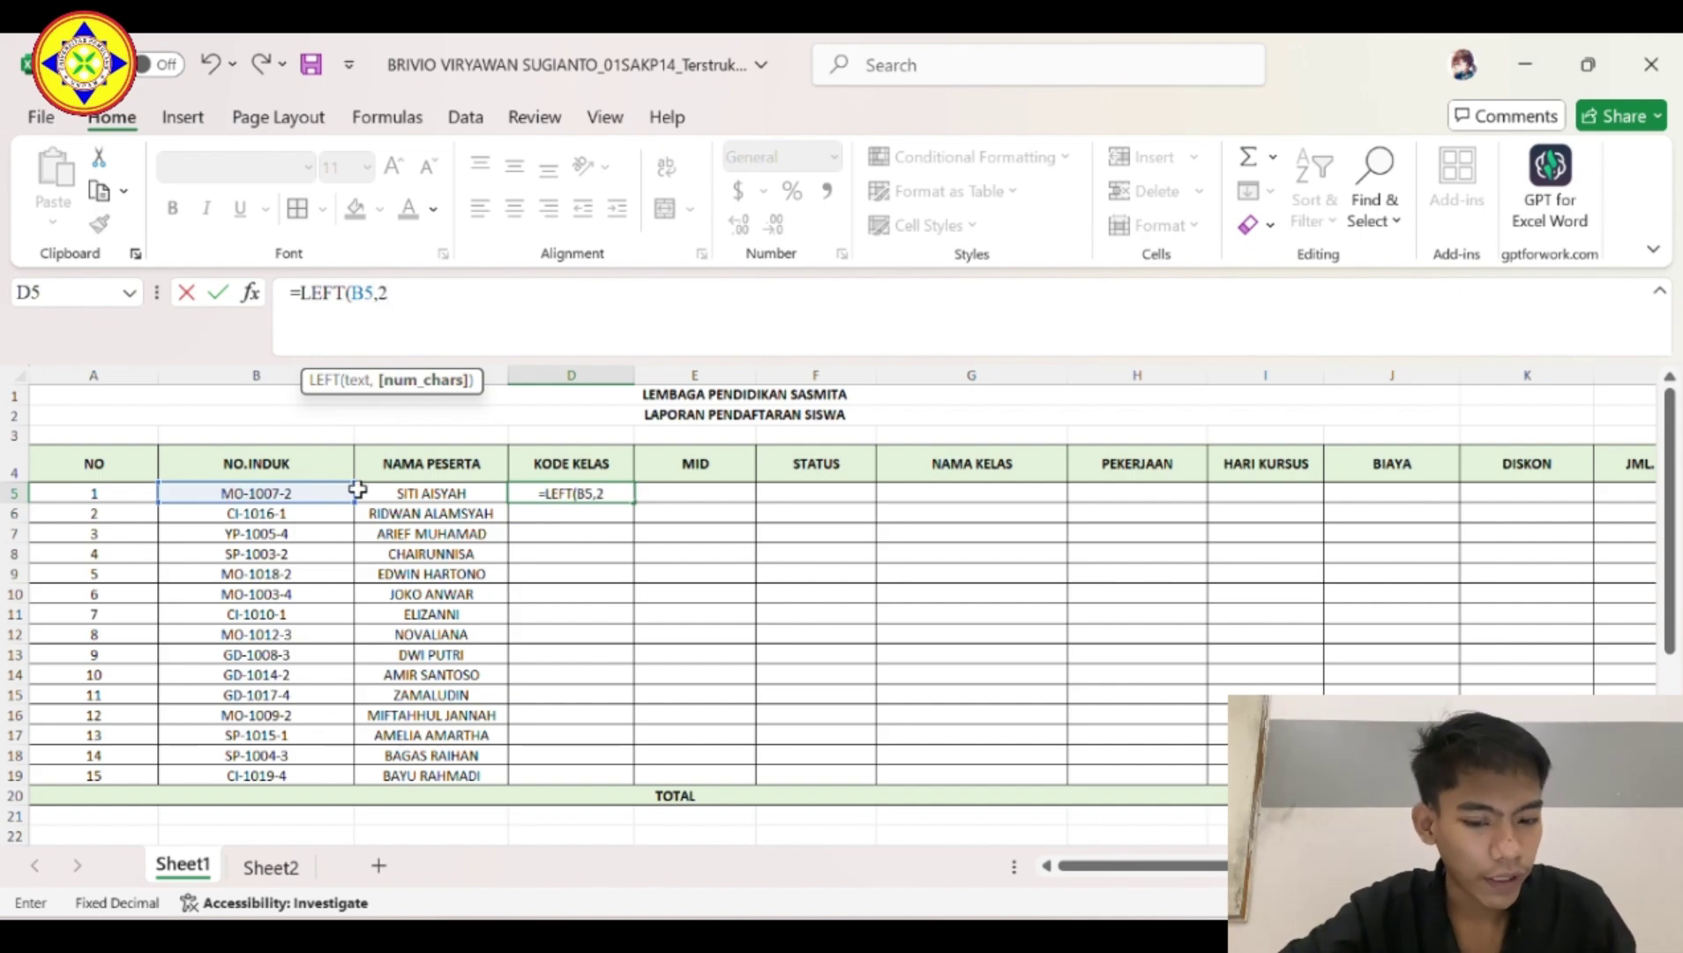
{"action": "key", "text": "Return"}
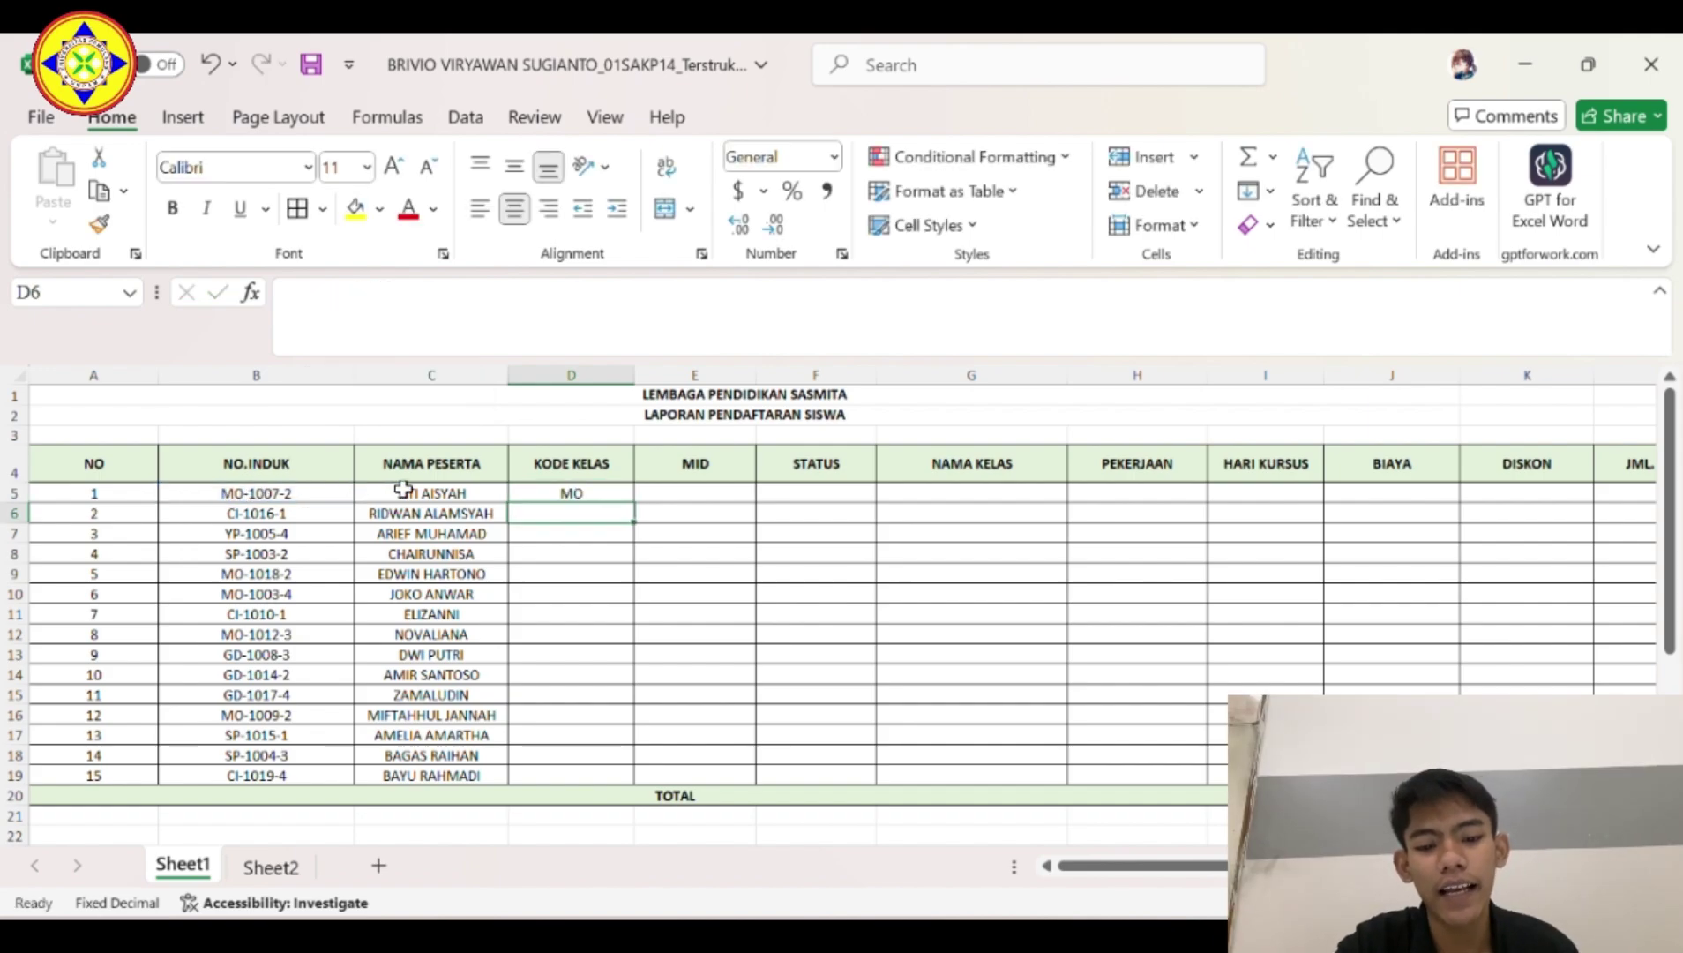
{"action": "left_click", "coordinate": [625, 496]}
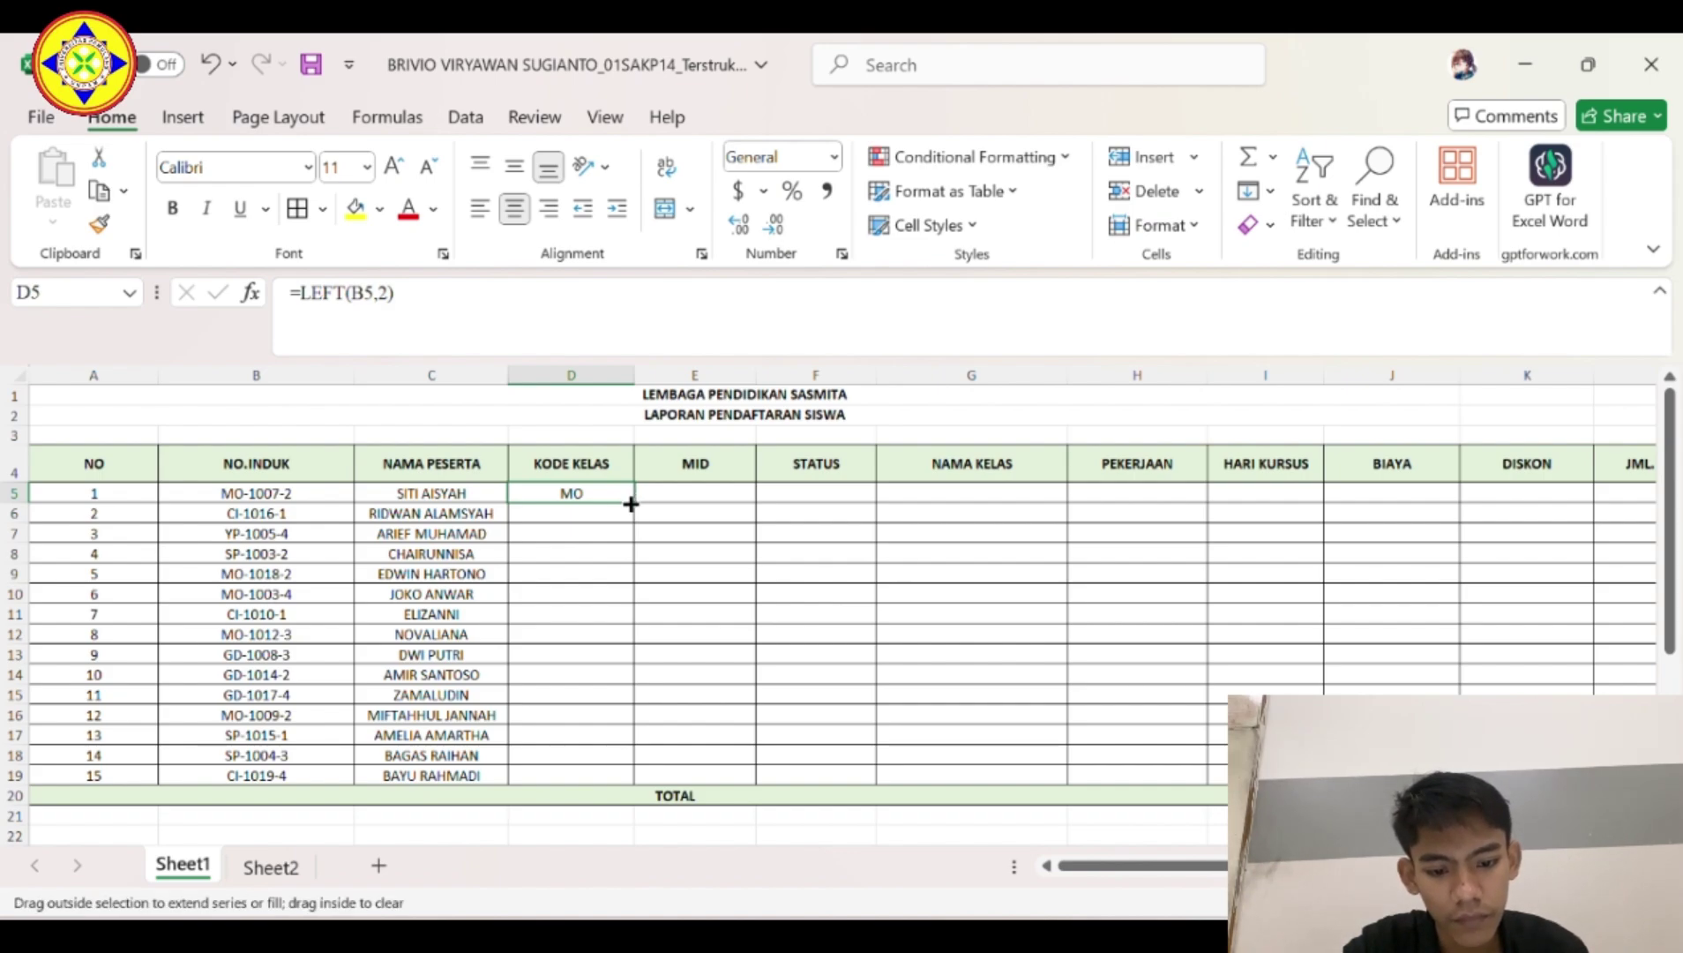
{"action": "left_click_drag", "start_coordinate": [630, 502], "coordinate": [645, 780]}
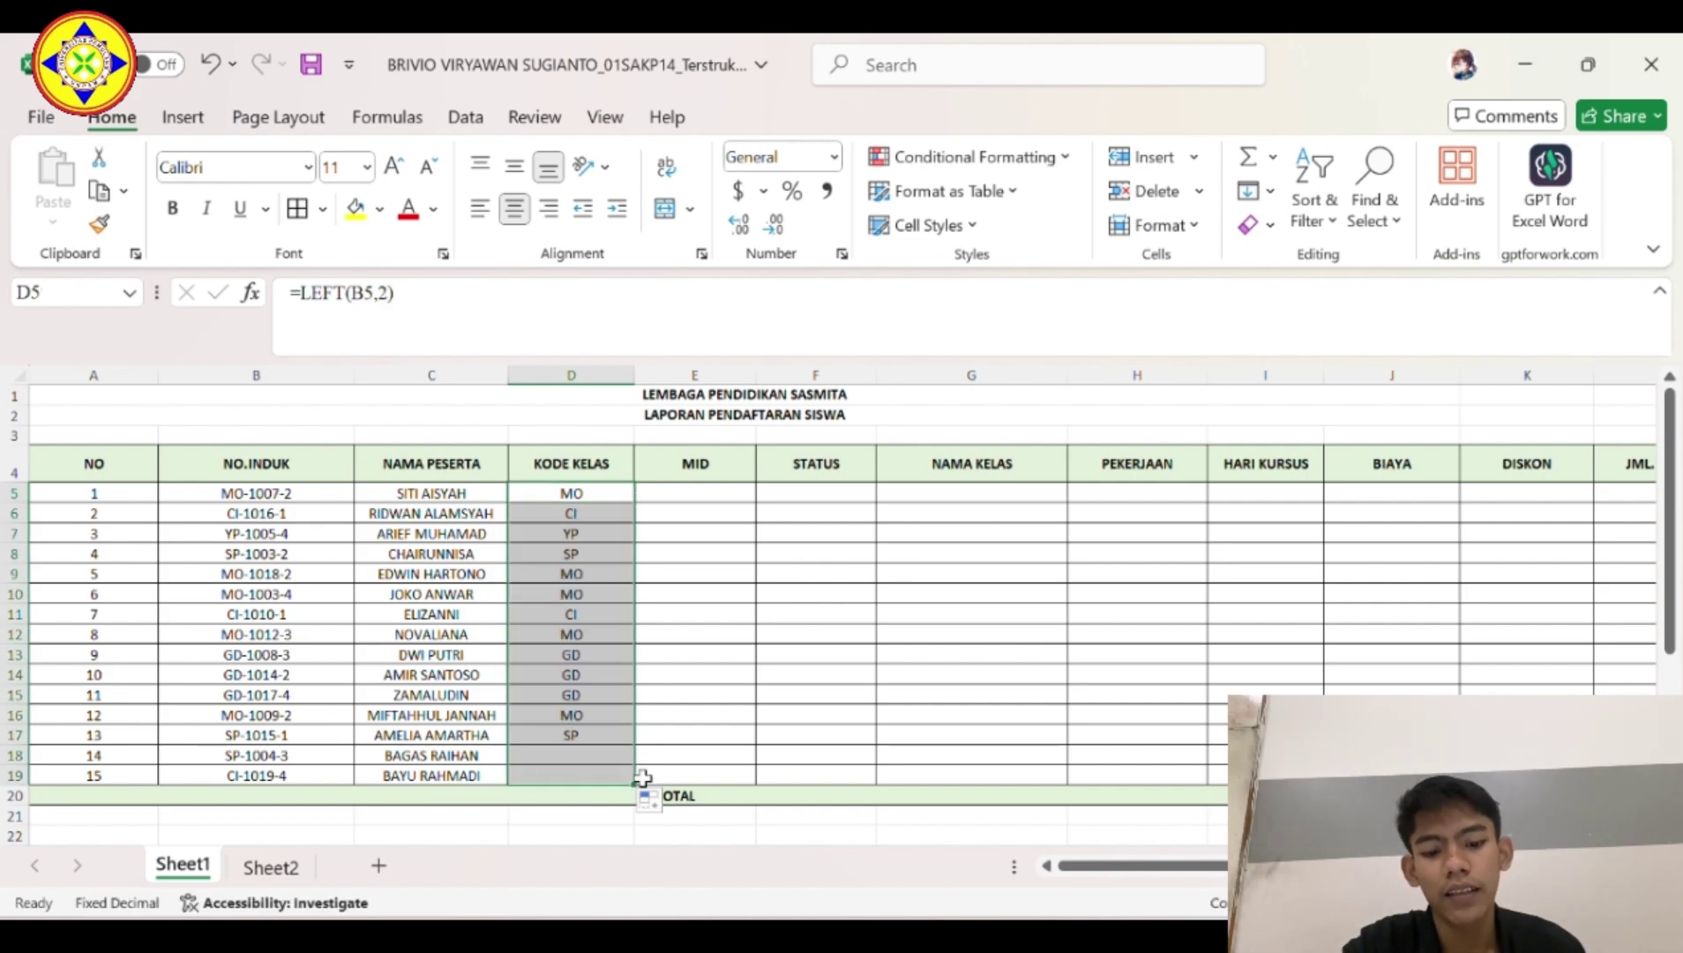
Extract four characters from the fourth position with =MID(B5,4,4) in E5 and fill the MID column down to row 19.
{"action": "left_click", "coordinate": [716, 500]}
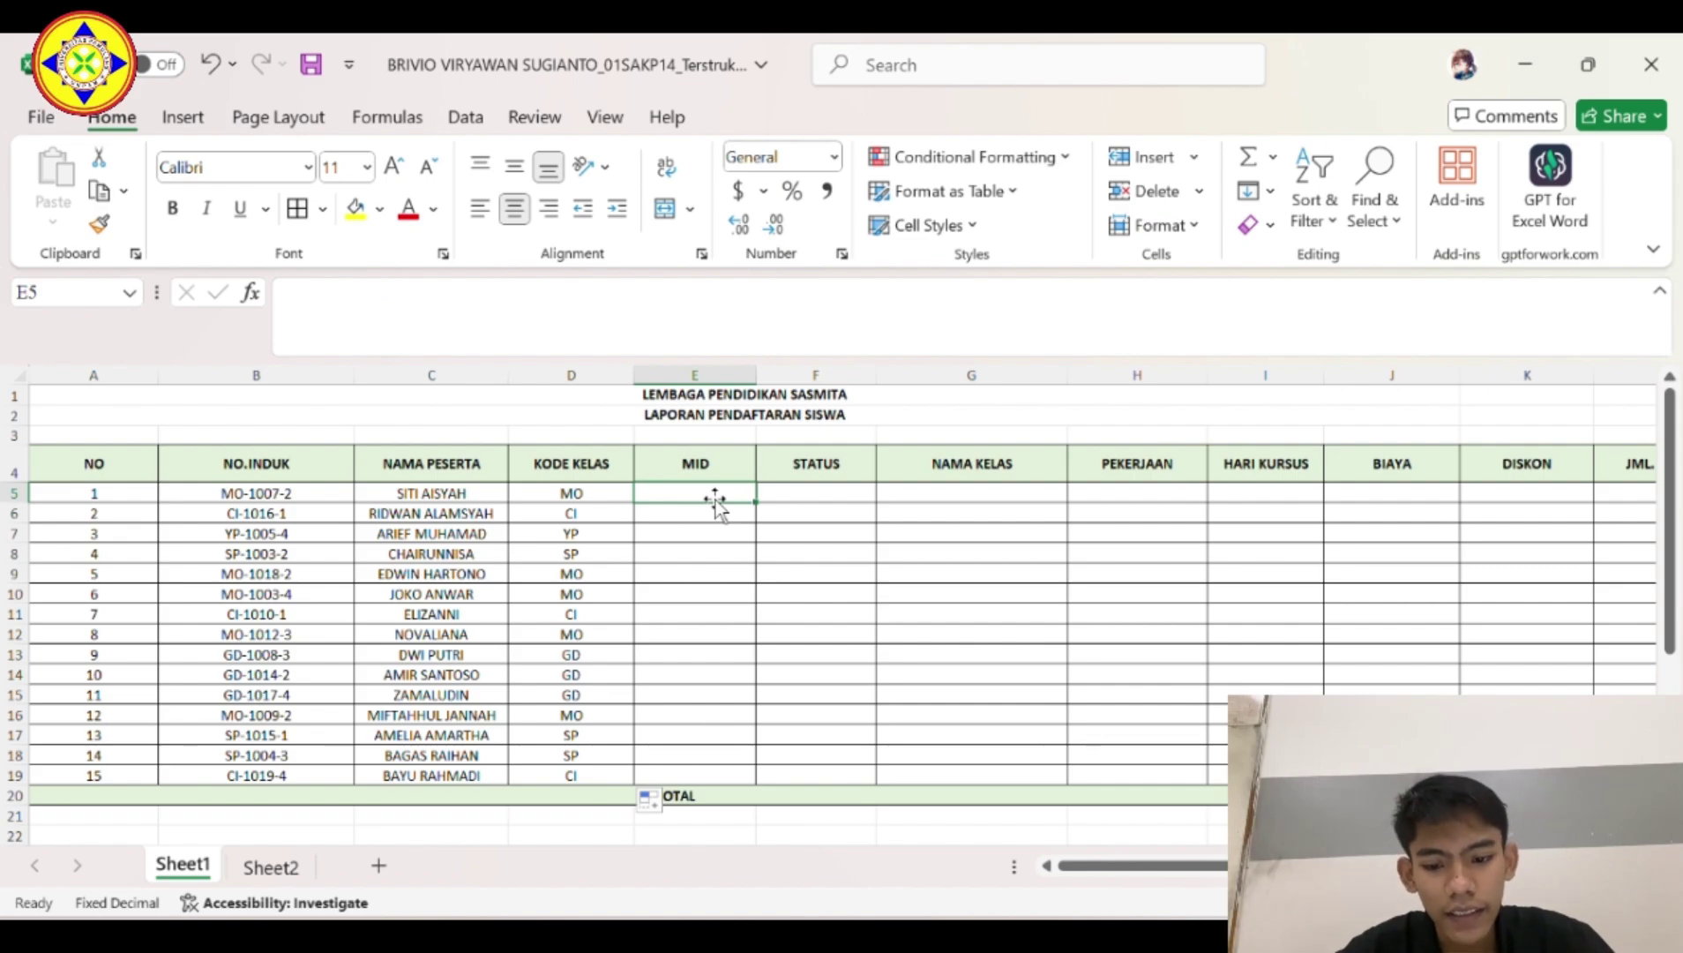
{"action": "type", "text": "="}
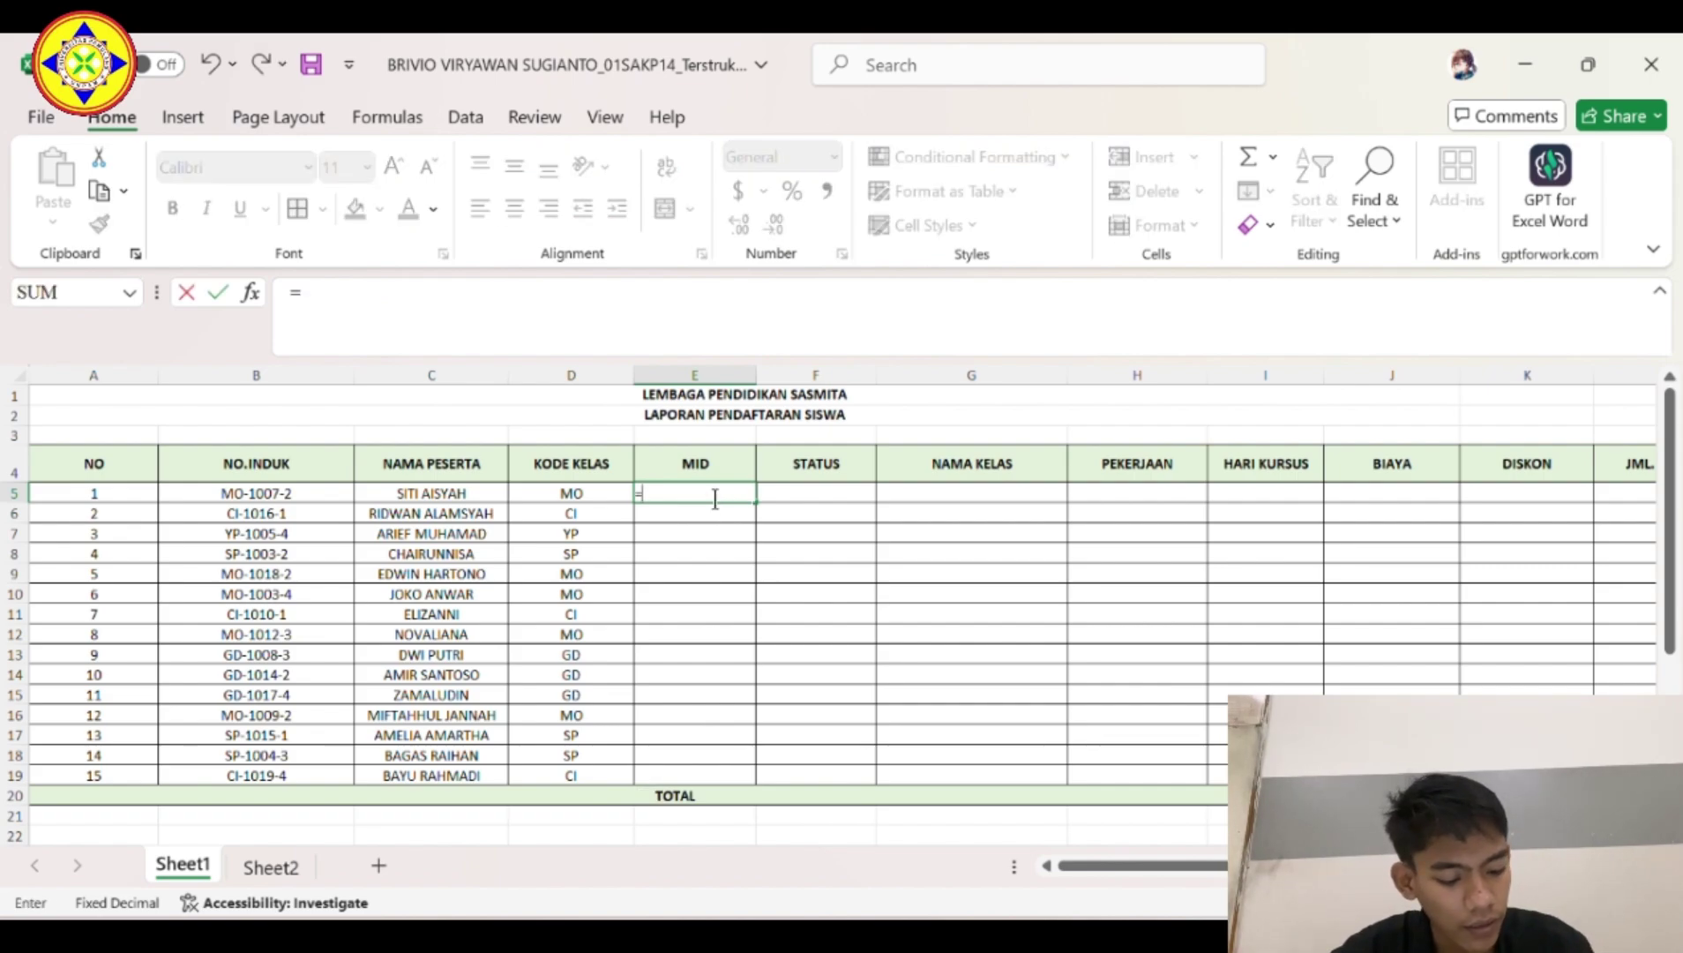
{"action": "type", "text": "MI"}
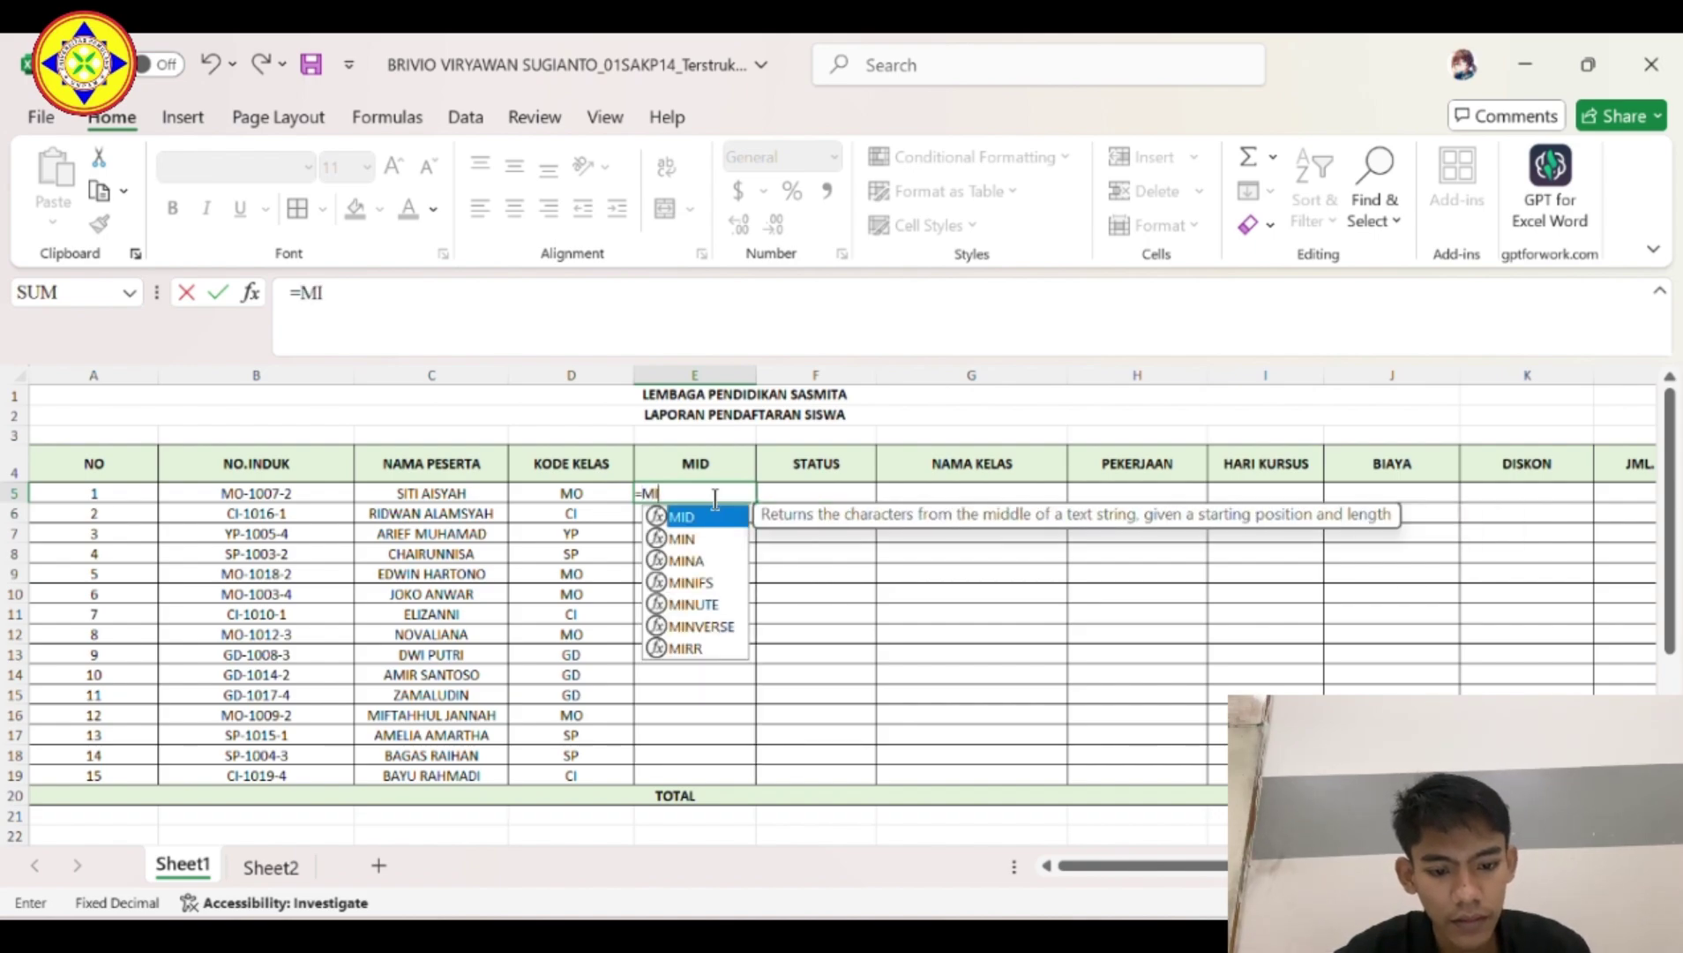
{"action": "double_click", "coordinate": [710, 517]}
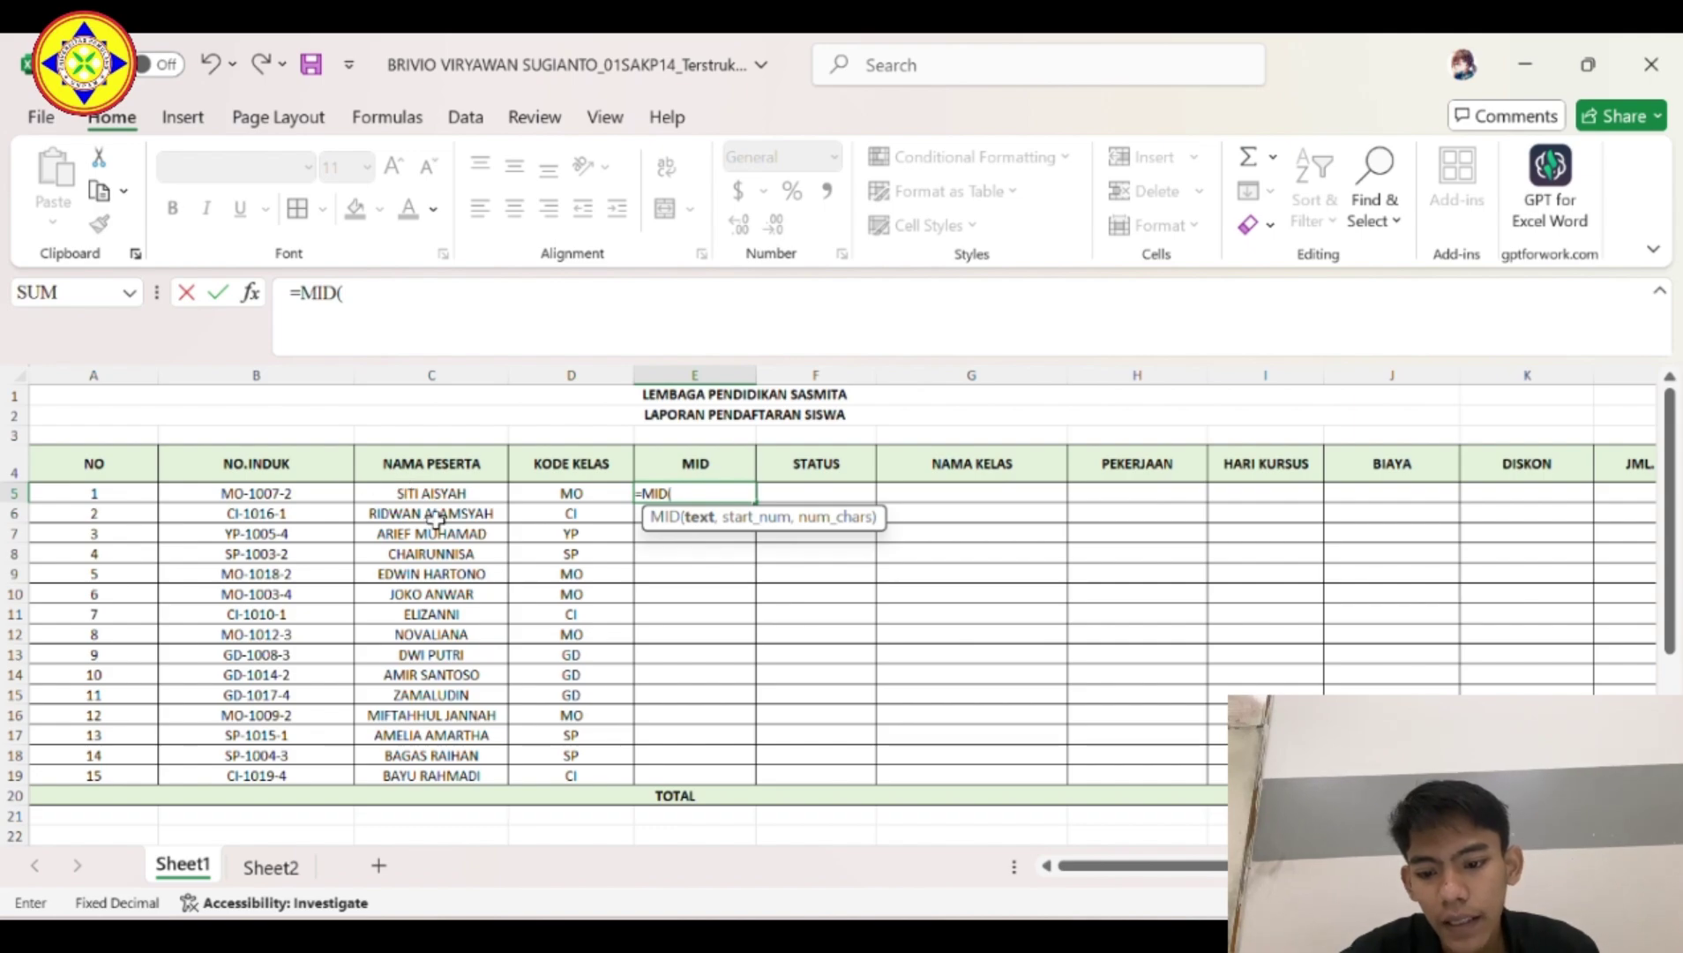
{"action": "left_click", "coordinate": [287, 492]}
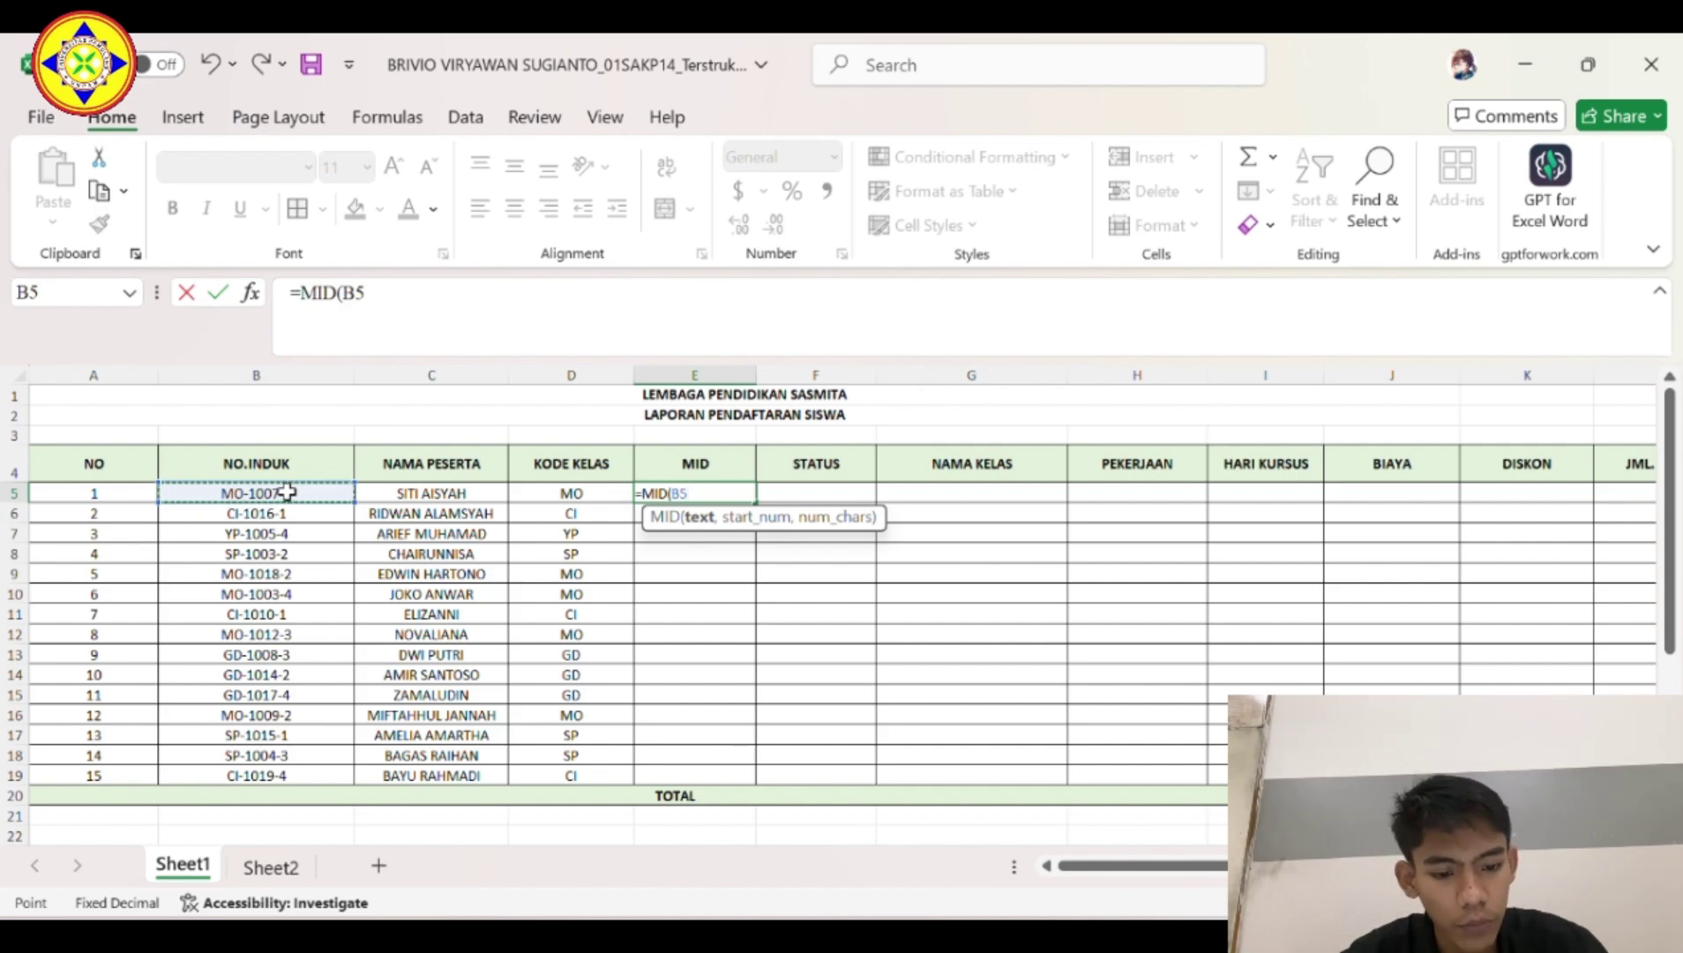
{"action": "type", "text": ","}
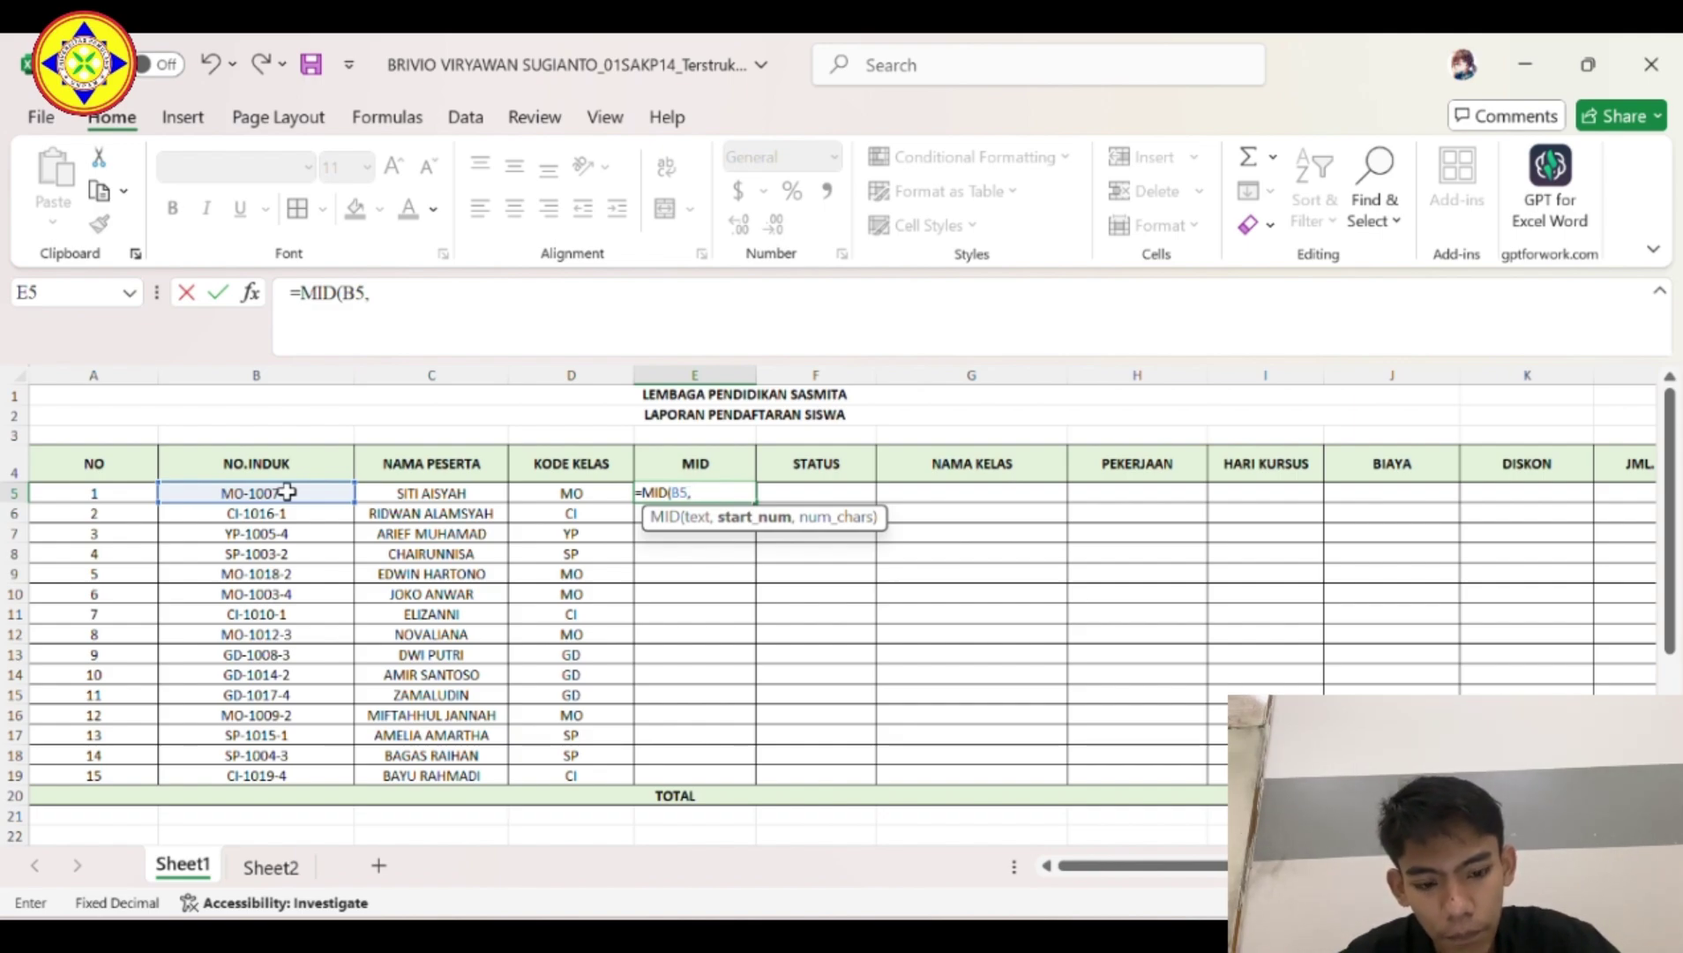
{"action": "type", "text": "4"}
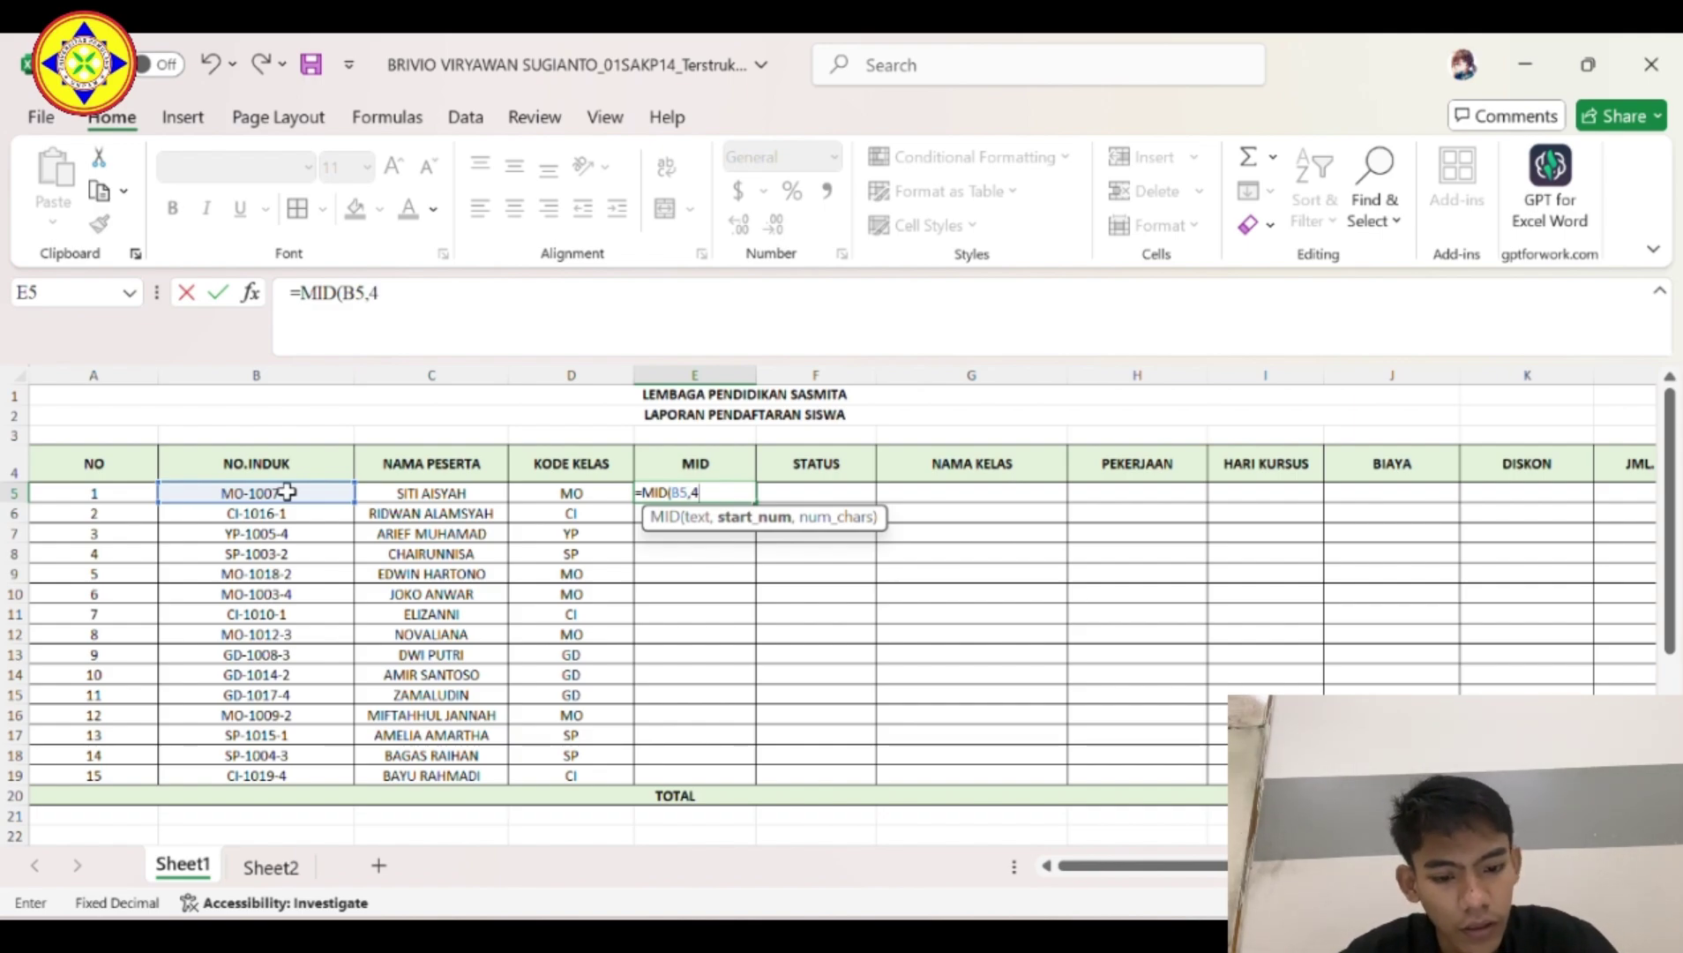
{"action": "type", "text": ","}
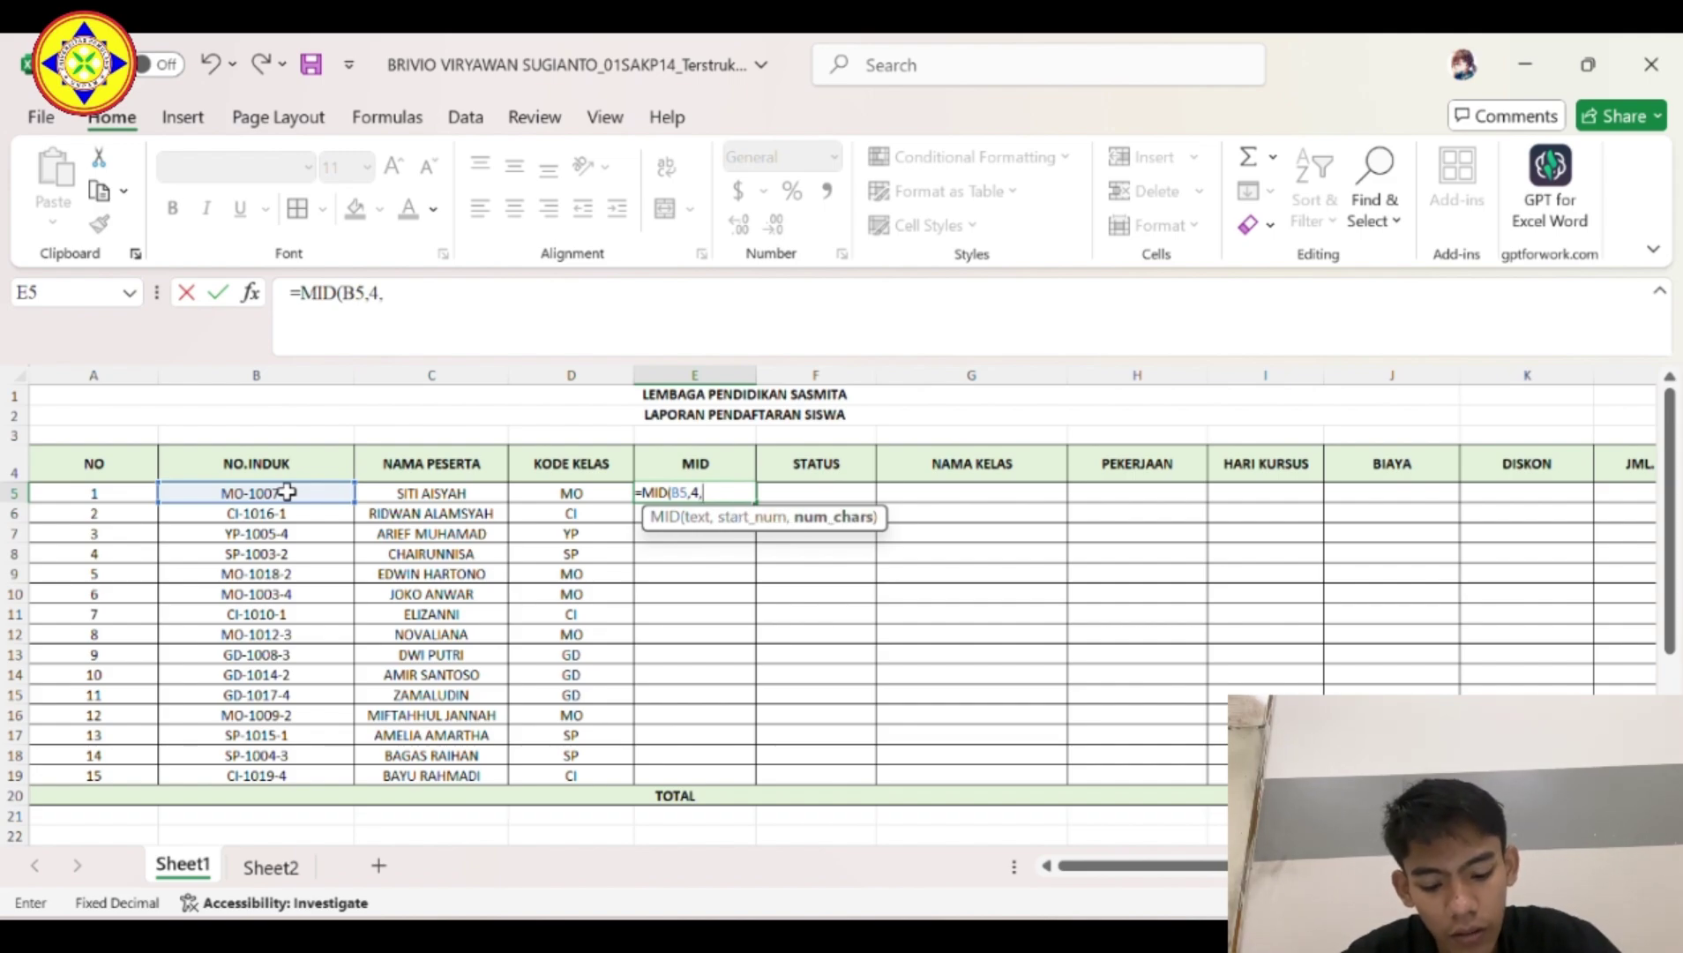
{"action": "type", "text": "4"}
{"action": "key", "text": "Return"}
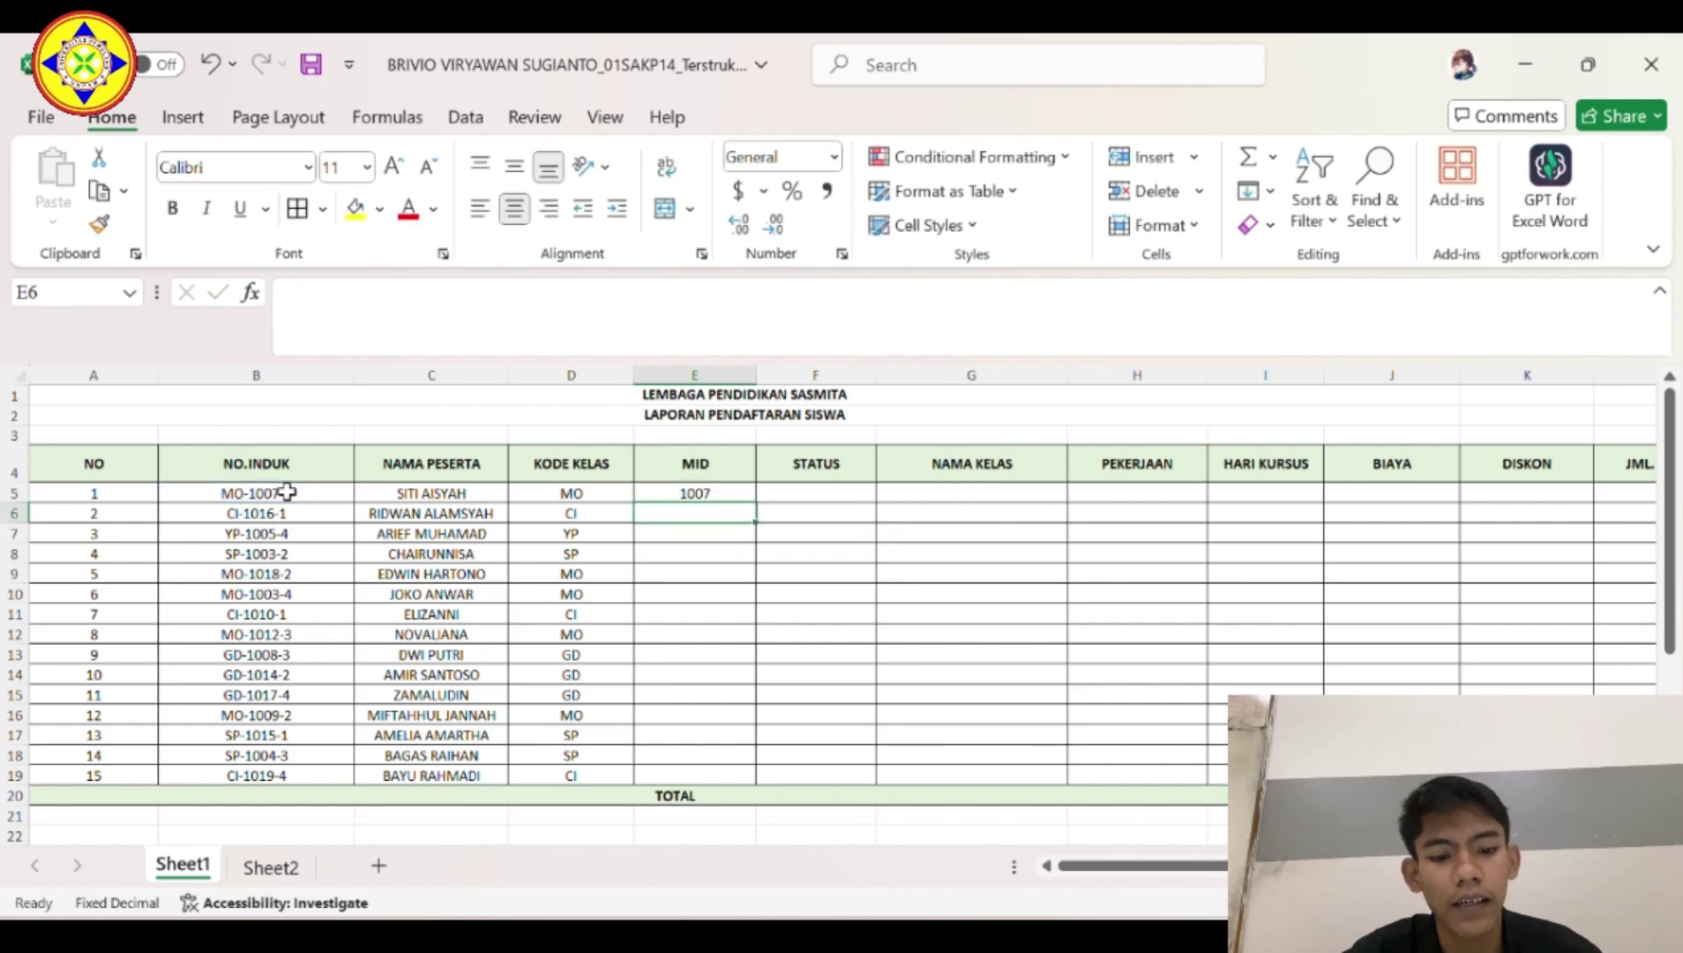
{"action": "left_click", "coordinate": [741, 493]}
{"action": "left_click_drag", "start_coordinate": [756, 502], "coordinate": [763, 785]}
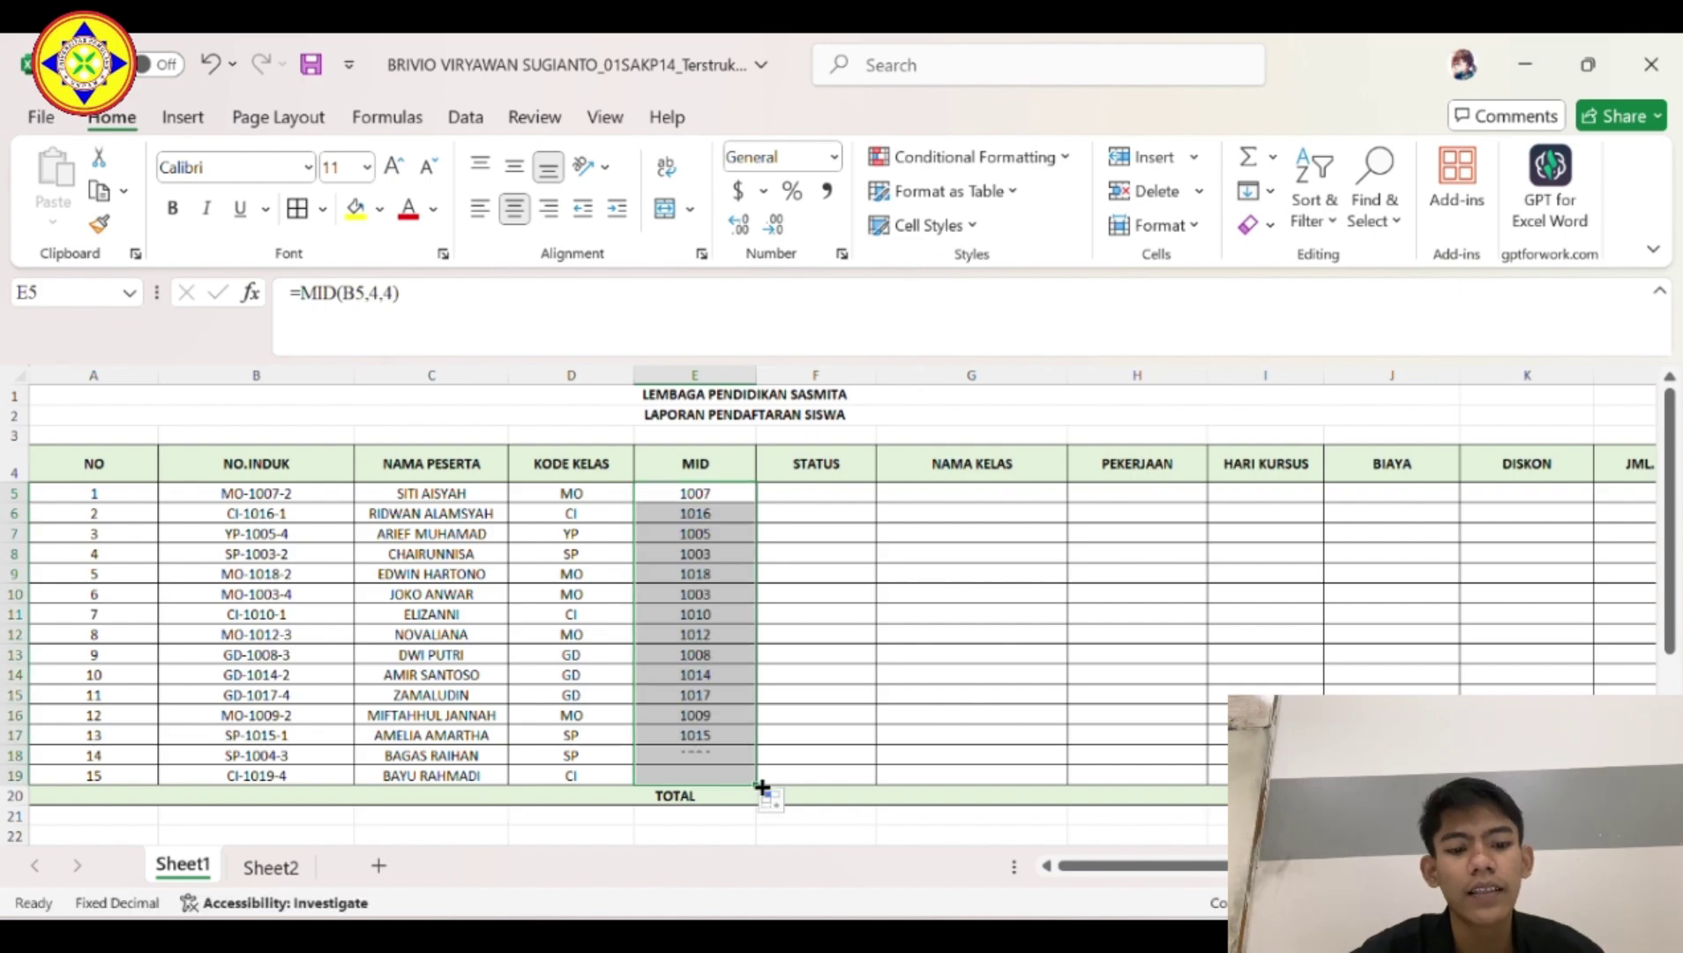
Extract the last character of NO.INDUK with =RIGHT(B5,1) in F5 and fill the STATUS column down to row 19.
{"action": "left_click", "coordinate": [820, 496]}
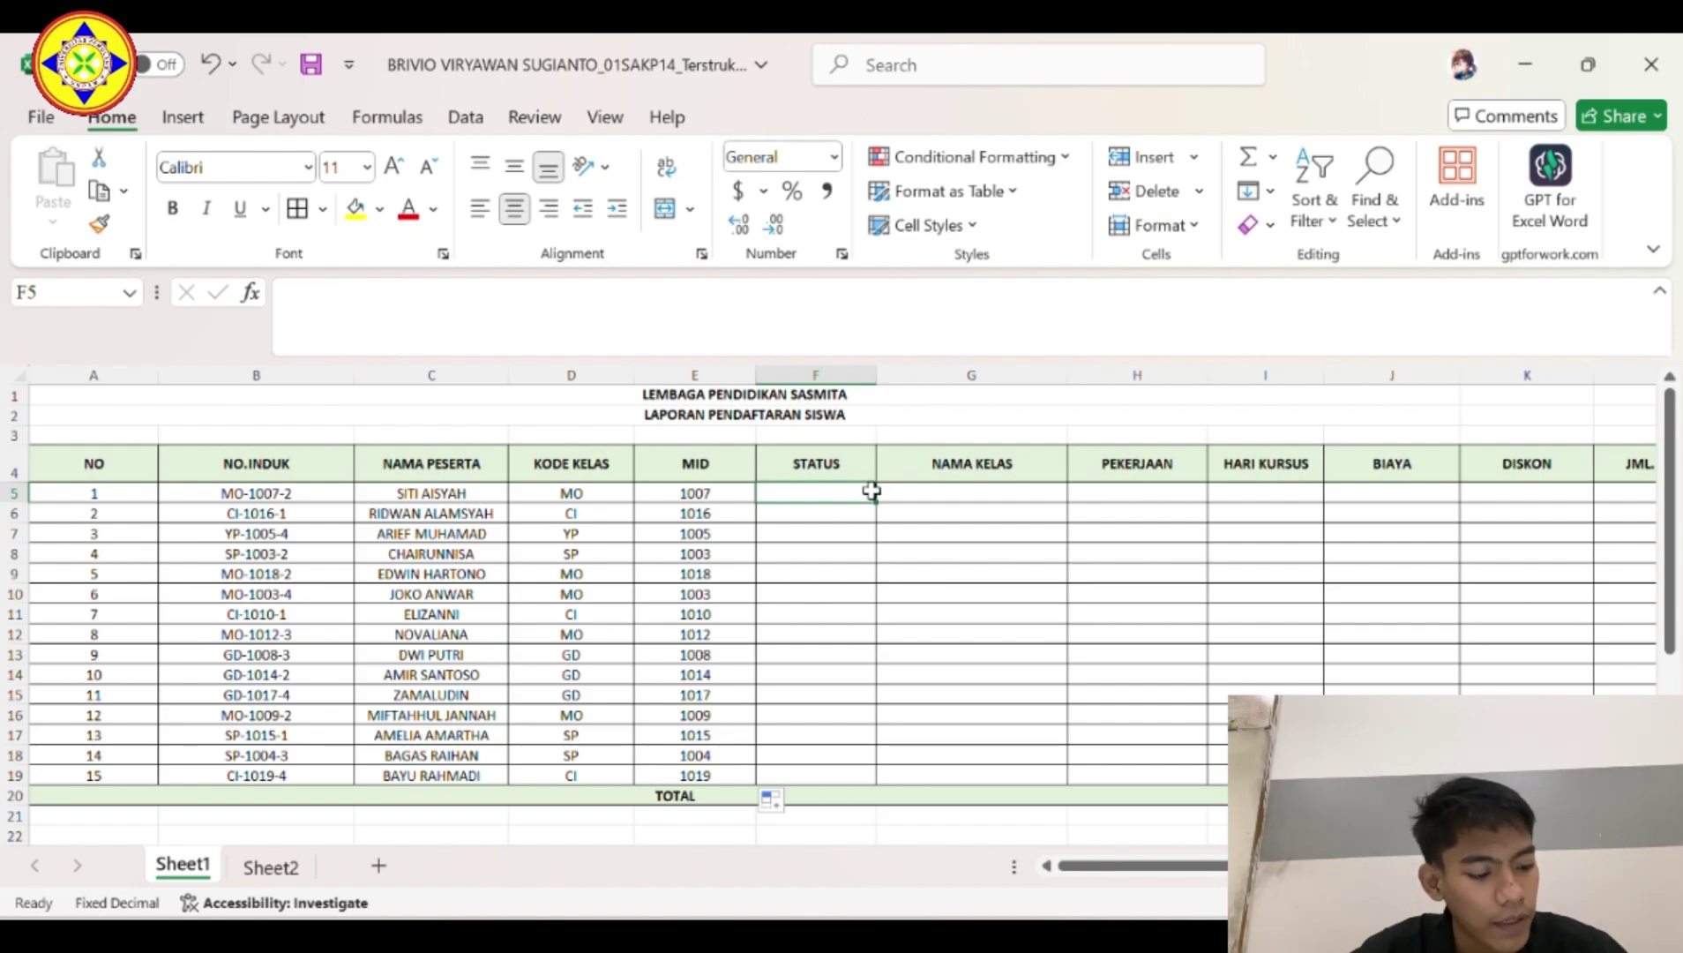
{"action": "type", "text": "=RI"}
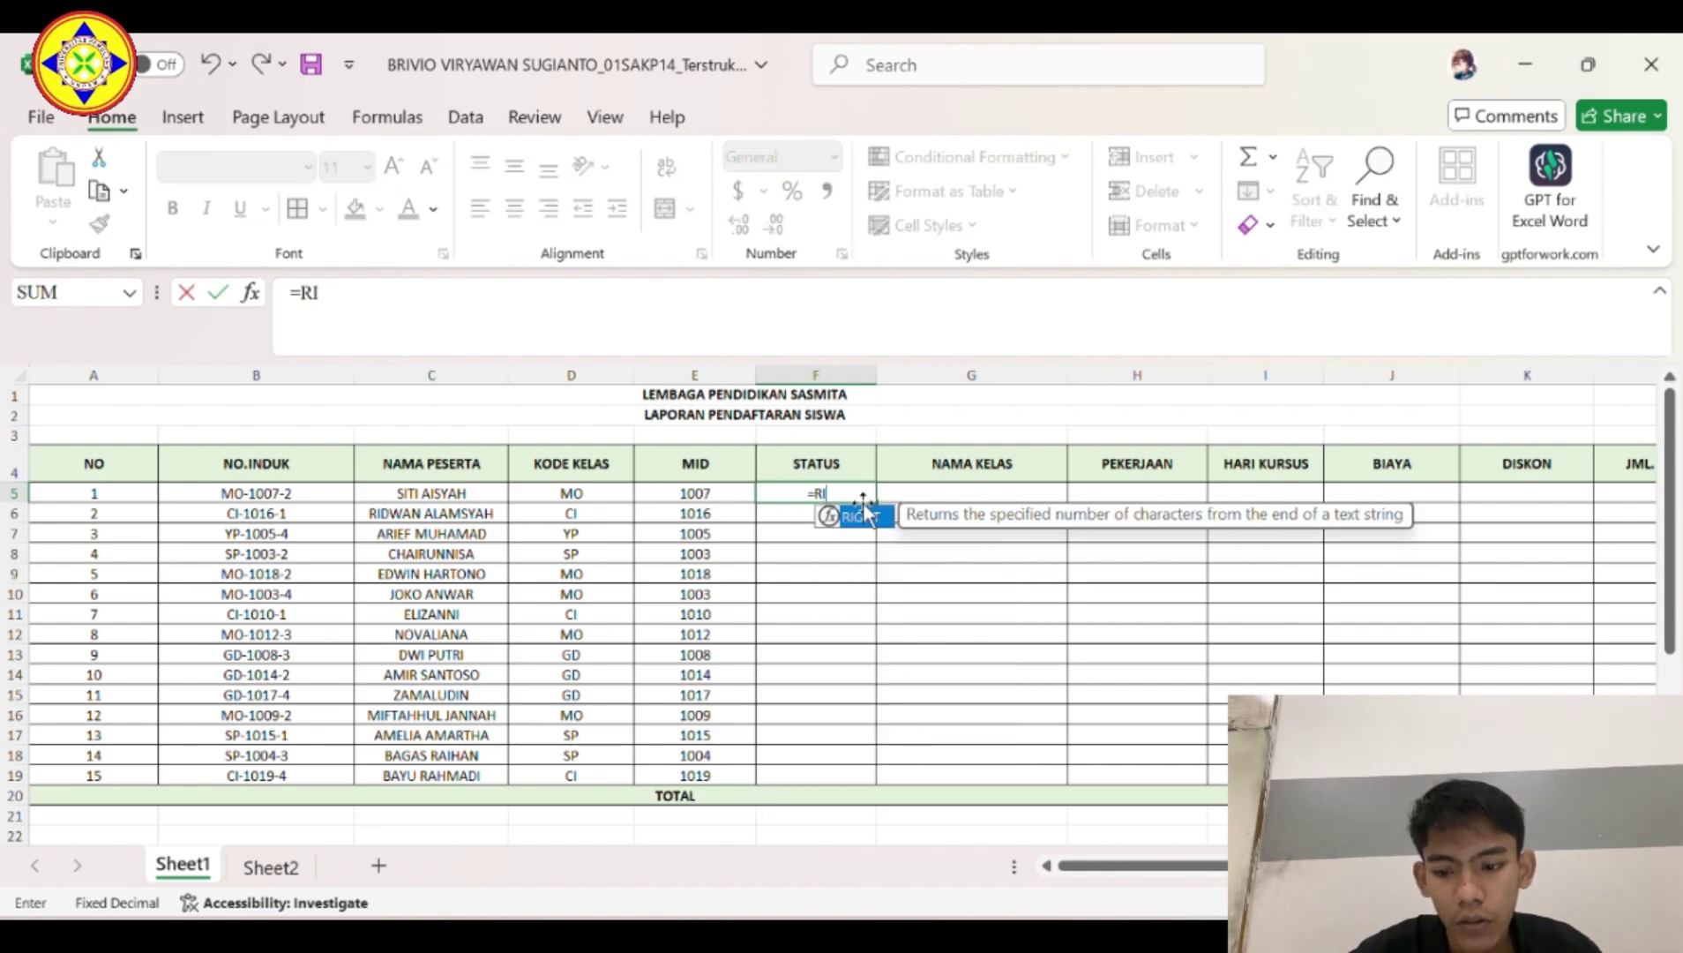
{"action": "key", "text": "Tab"}
{"action": "left_click", "coordinate": [305, 493]}
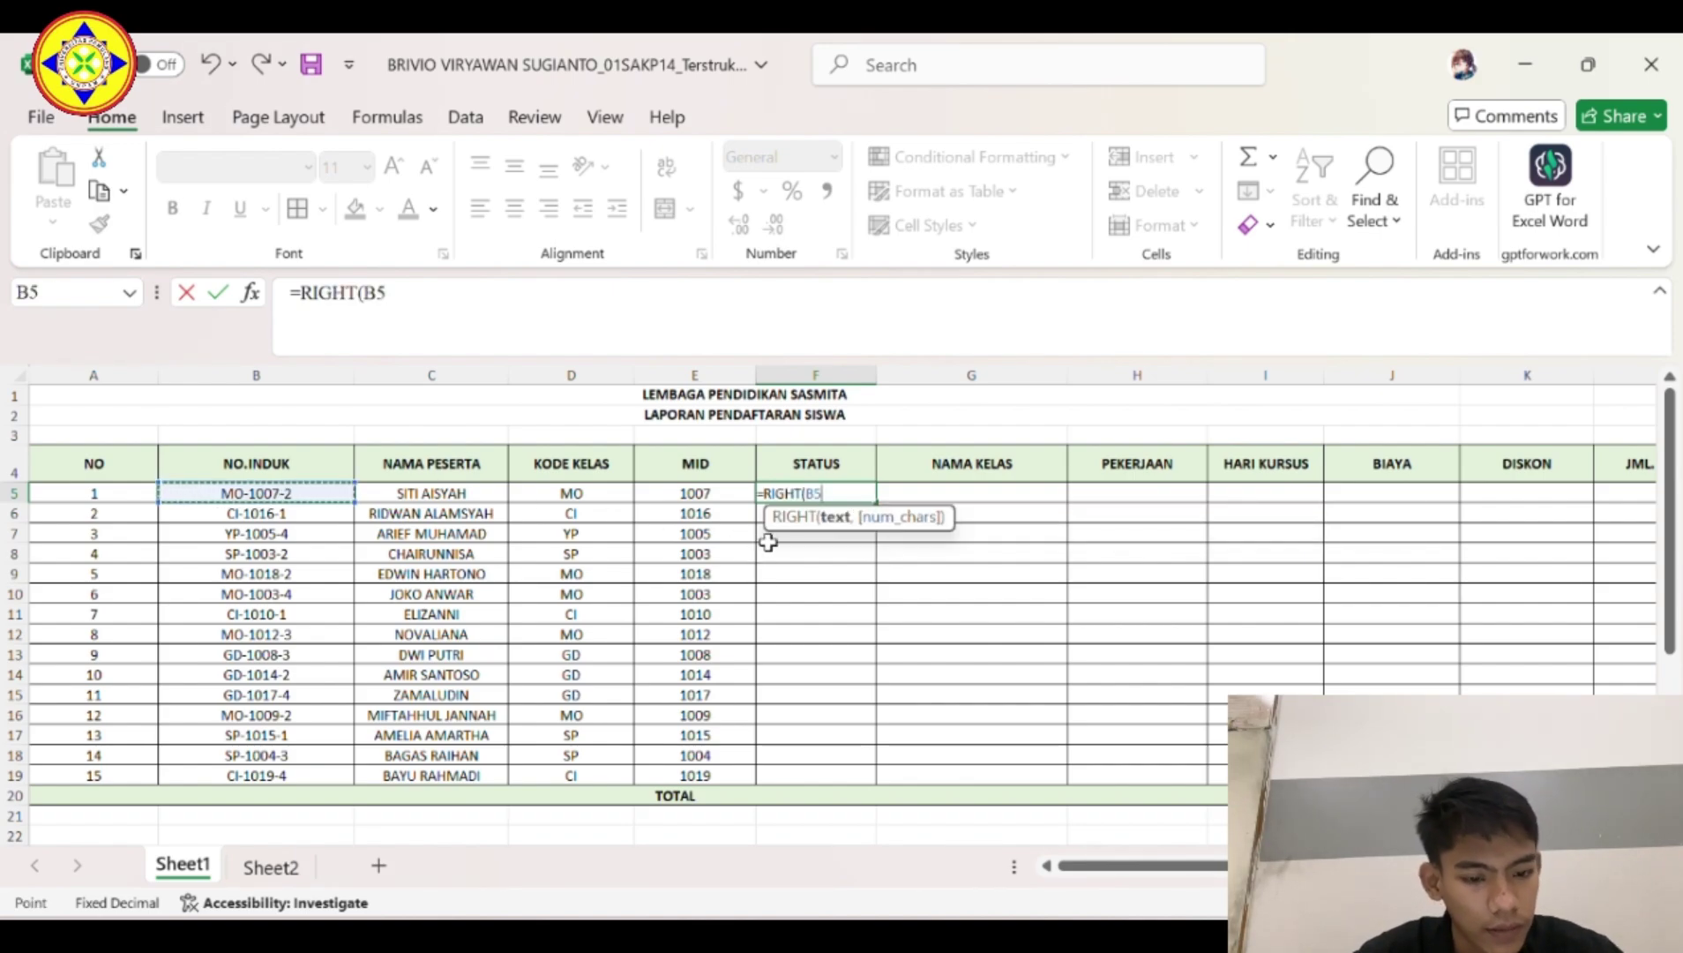
{"action": "type", "text": ","}
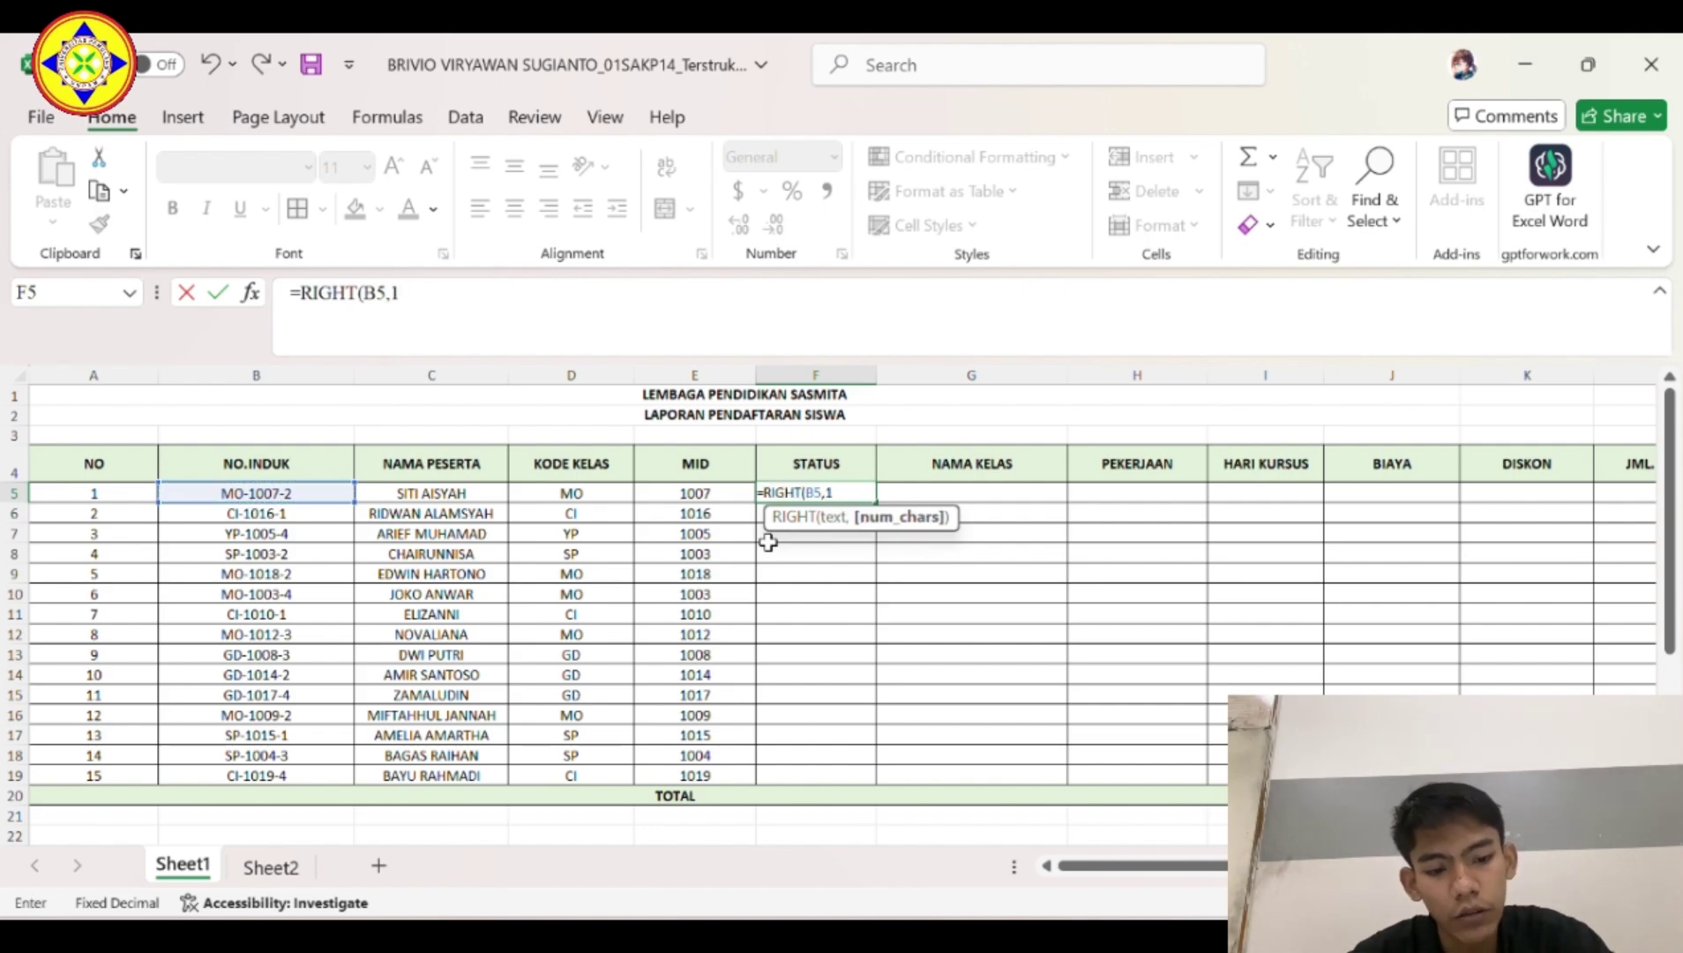
{"action": "type", "text": "1"}
{"action": "key", "text": "Return"}
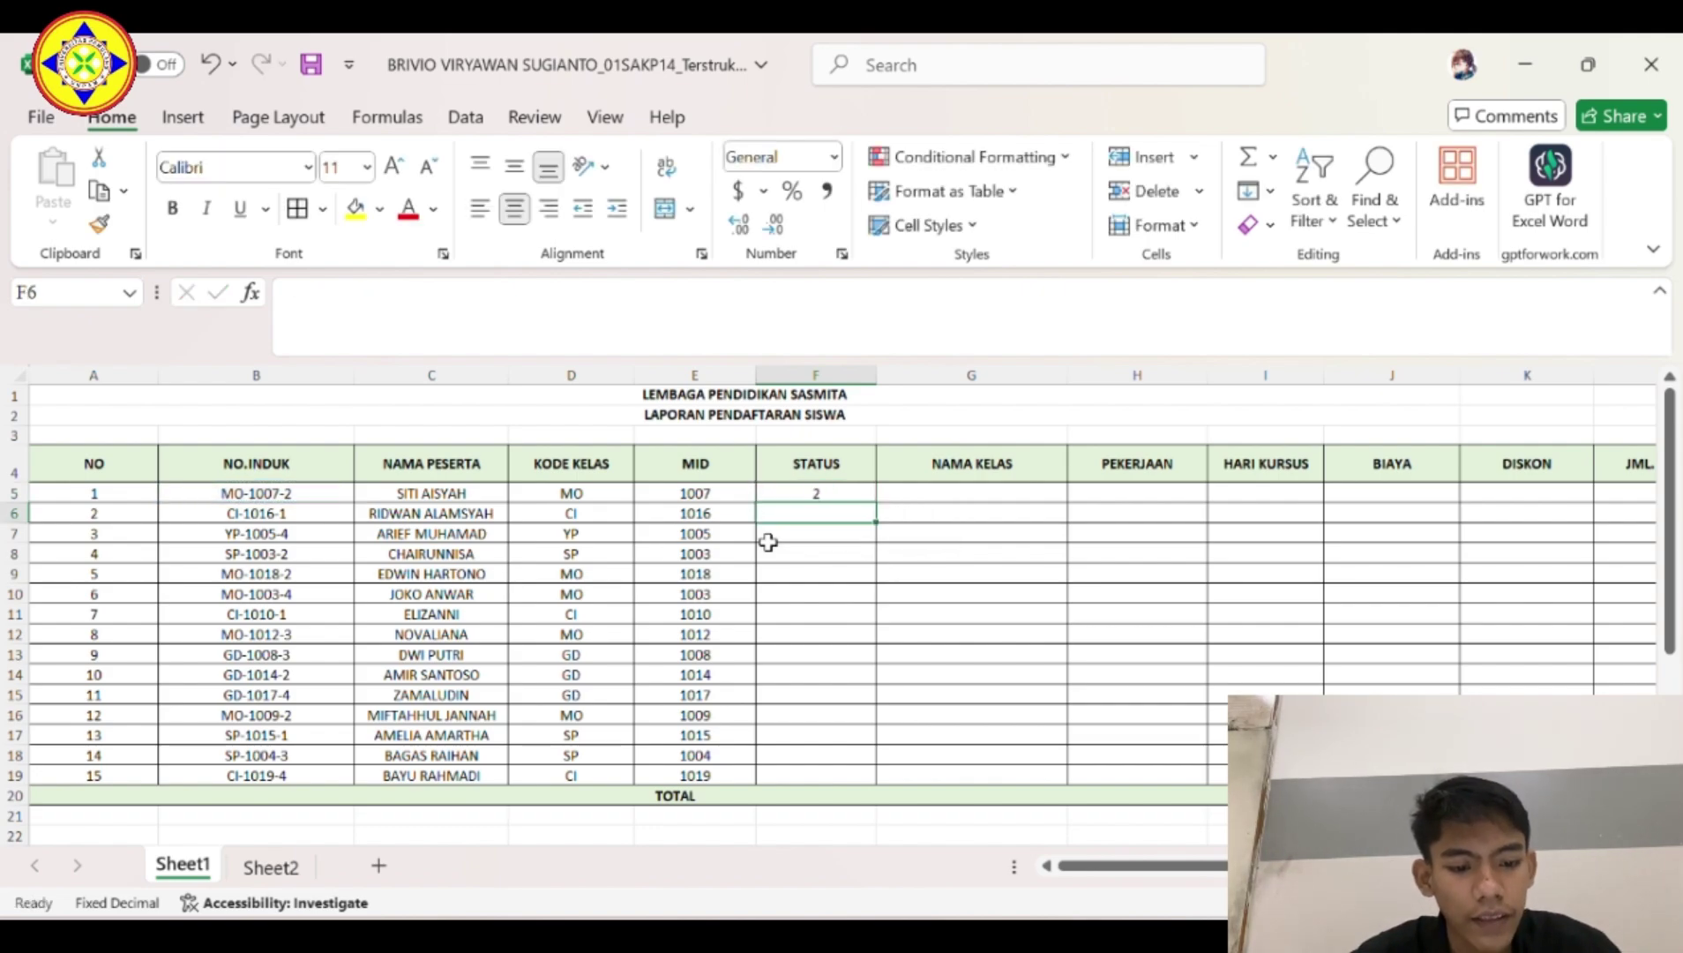
{"action": "left_click", "coordinate": [816, 493]}
{"action": "left_click_drag", "start_coordinate": [876, 502], "coordinate": [863, 787]}
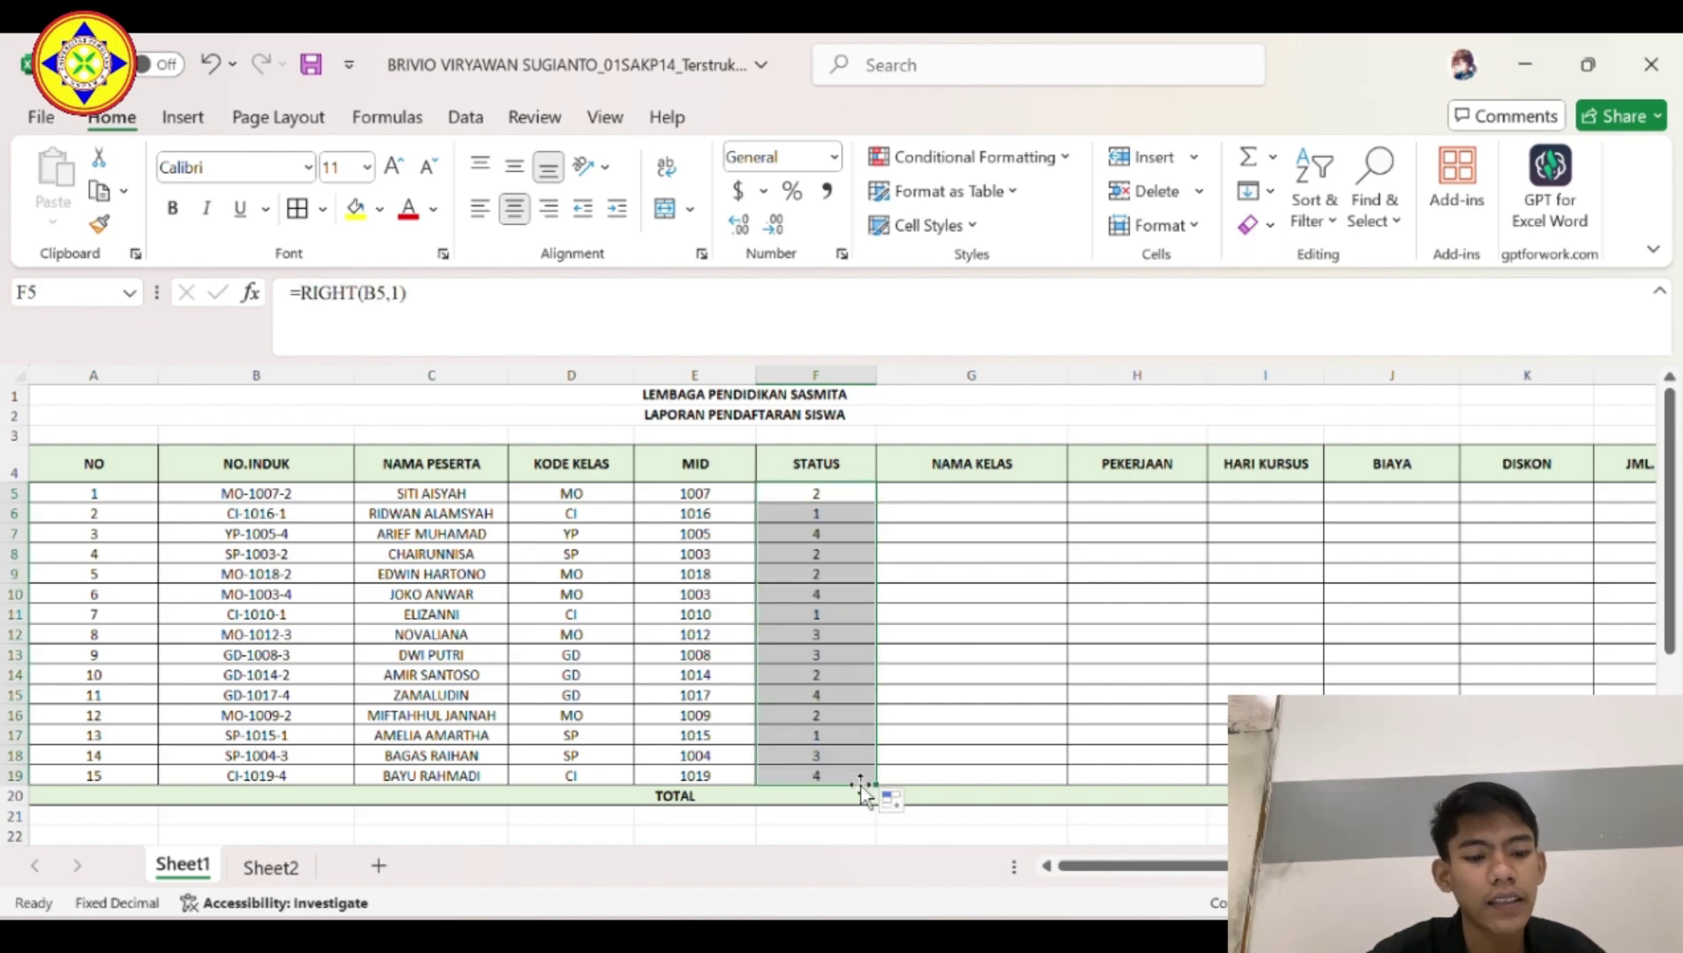
Start a VLOOKUP formula in G5 with D5 as the lookup value and the absolute range $A$27:$D$32 as the table.
{"action": "left_click", "coordinate": [1028, 496]}
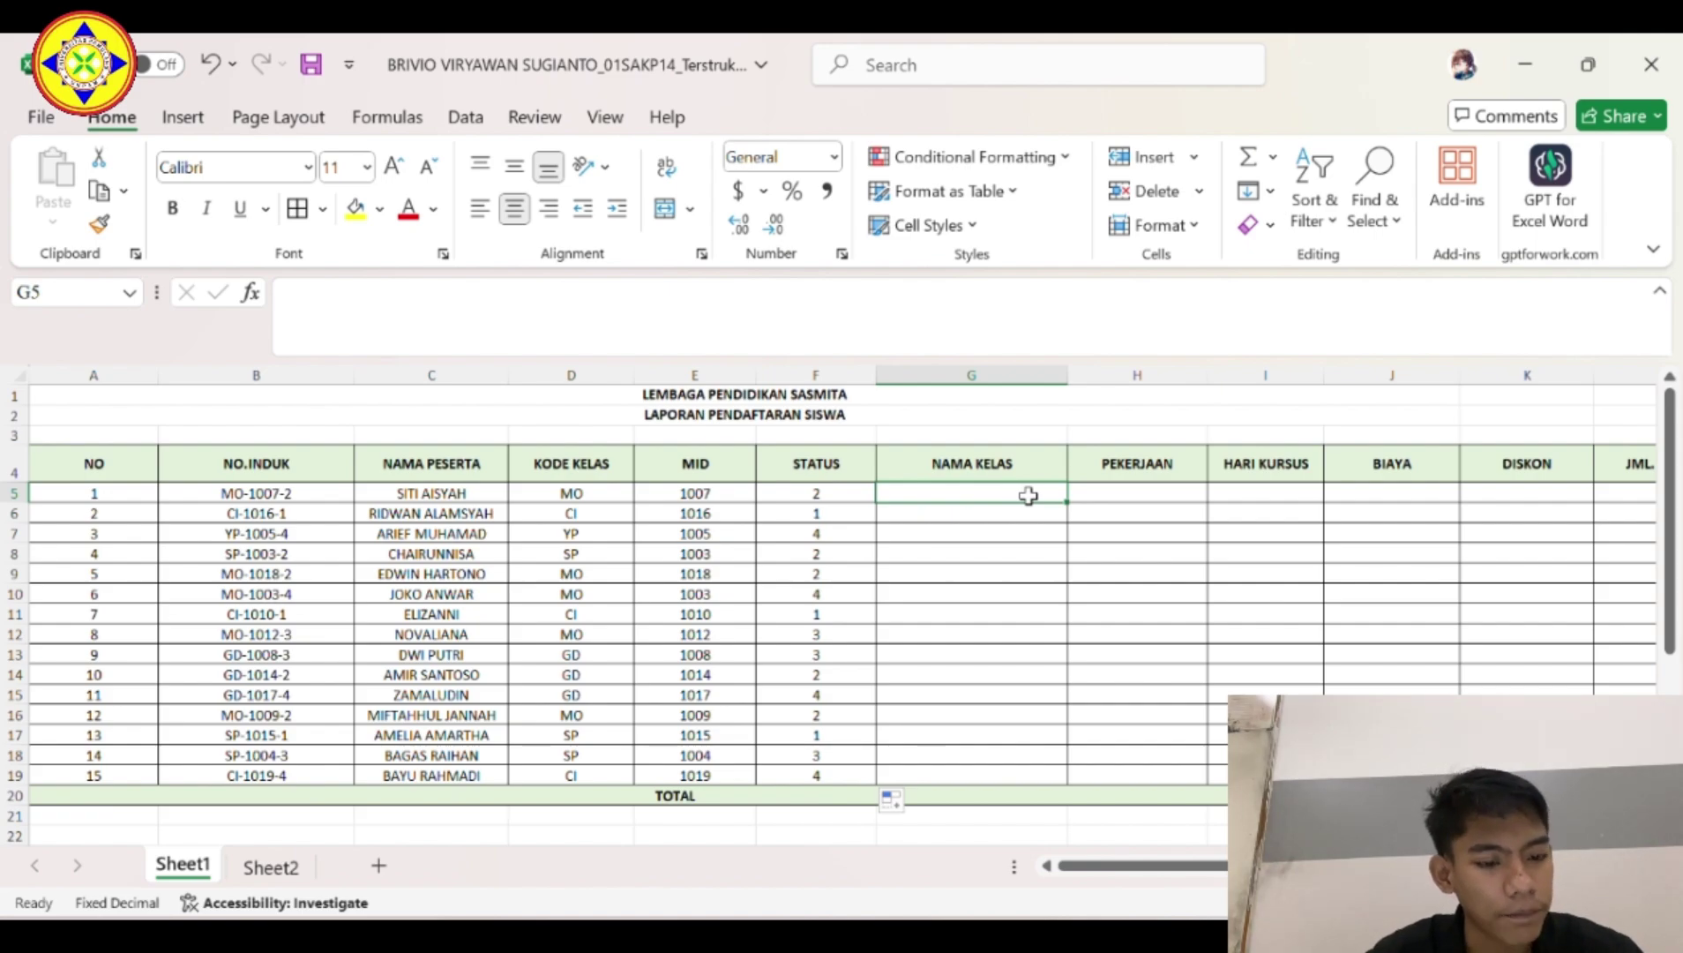
{"action": "type", "text": "="}
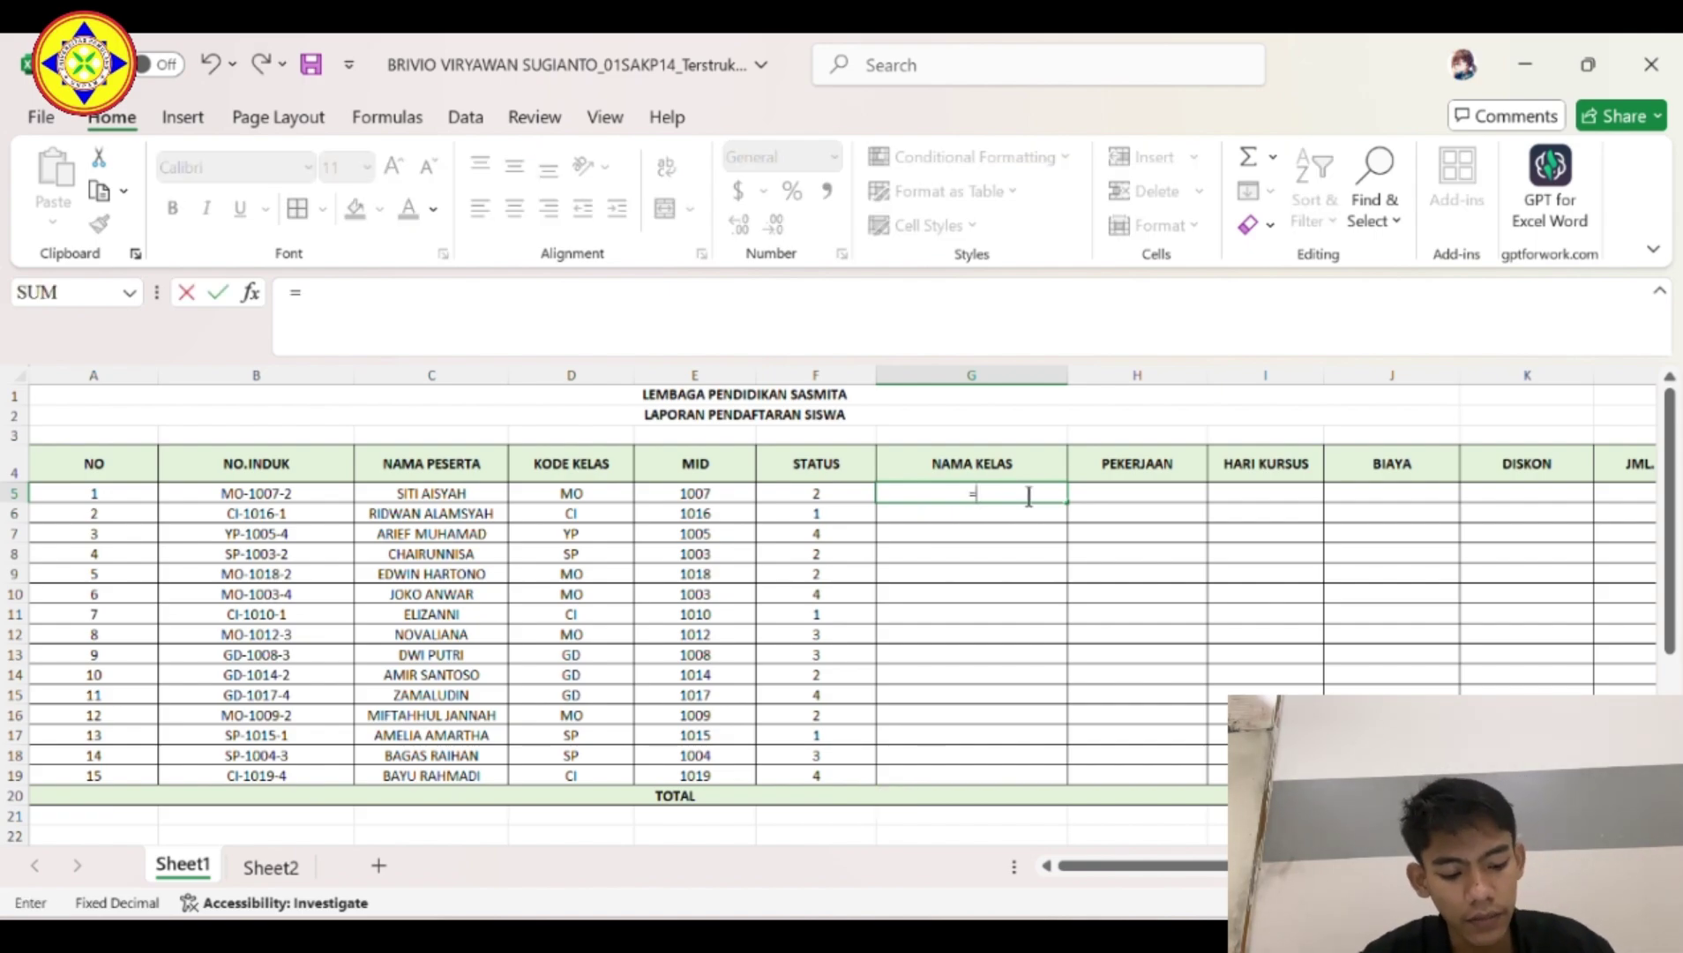
{"action": "type", "text": "VL"}
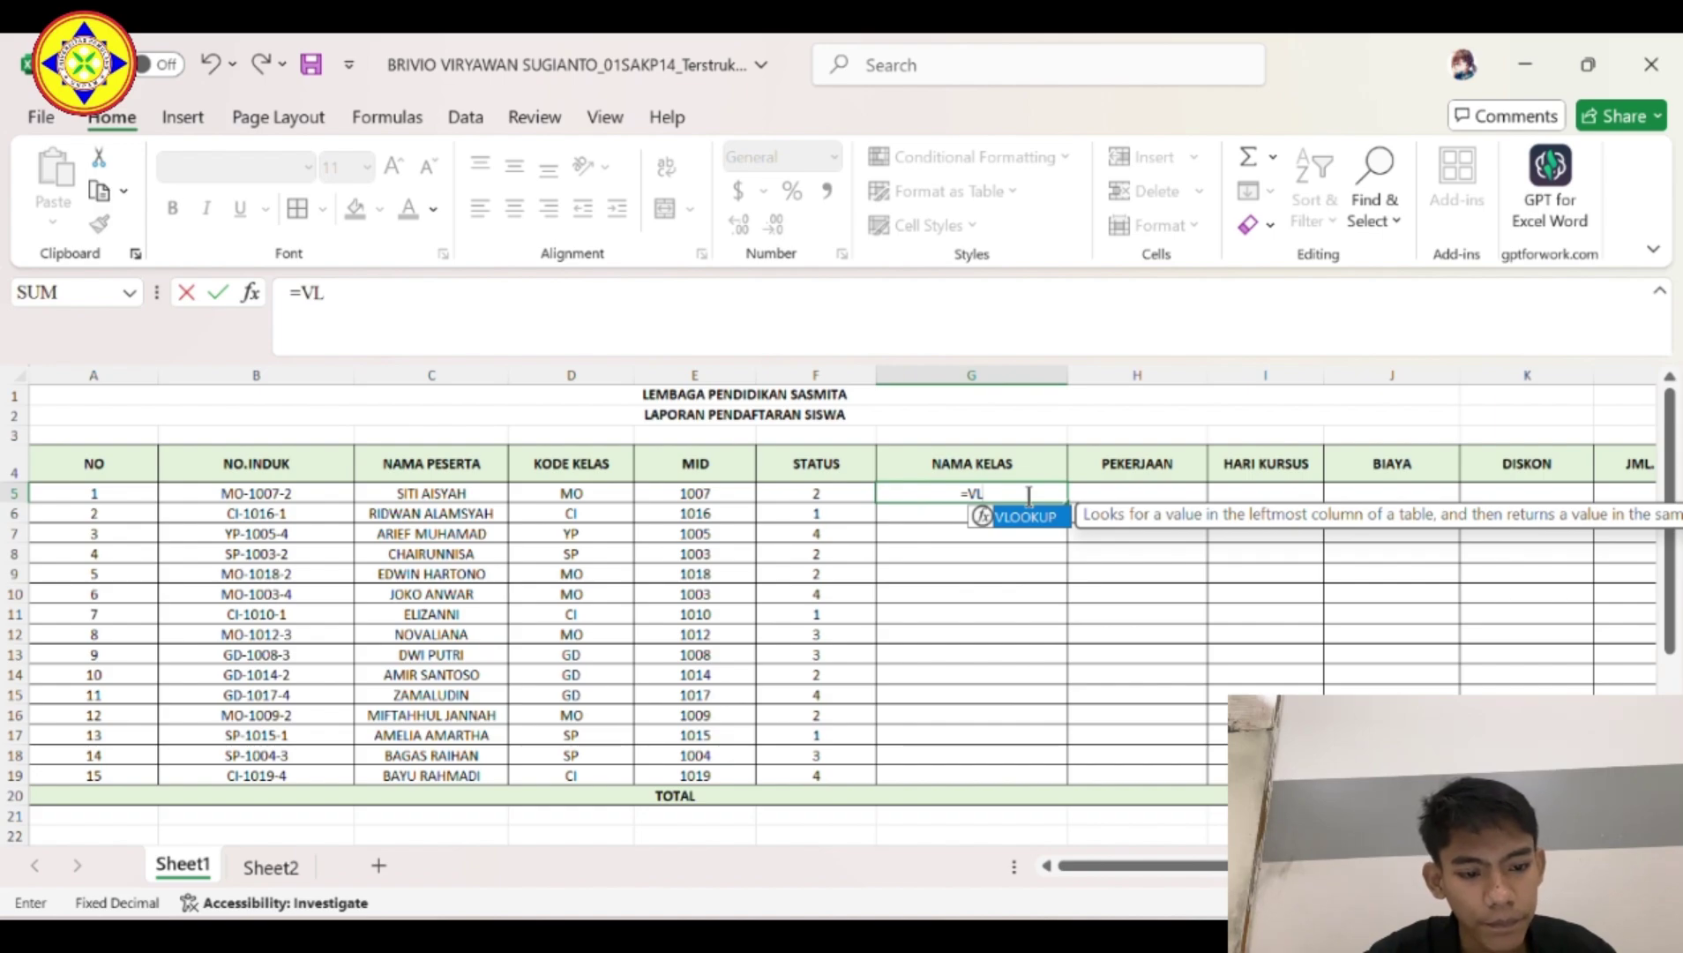
{"action": "double_click", "coordinate": [1033, 519]}
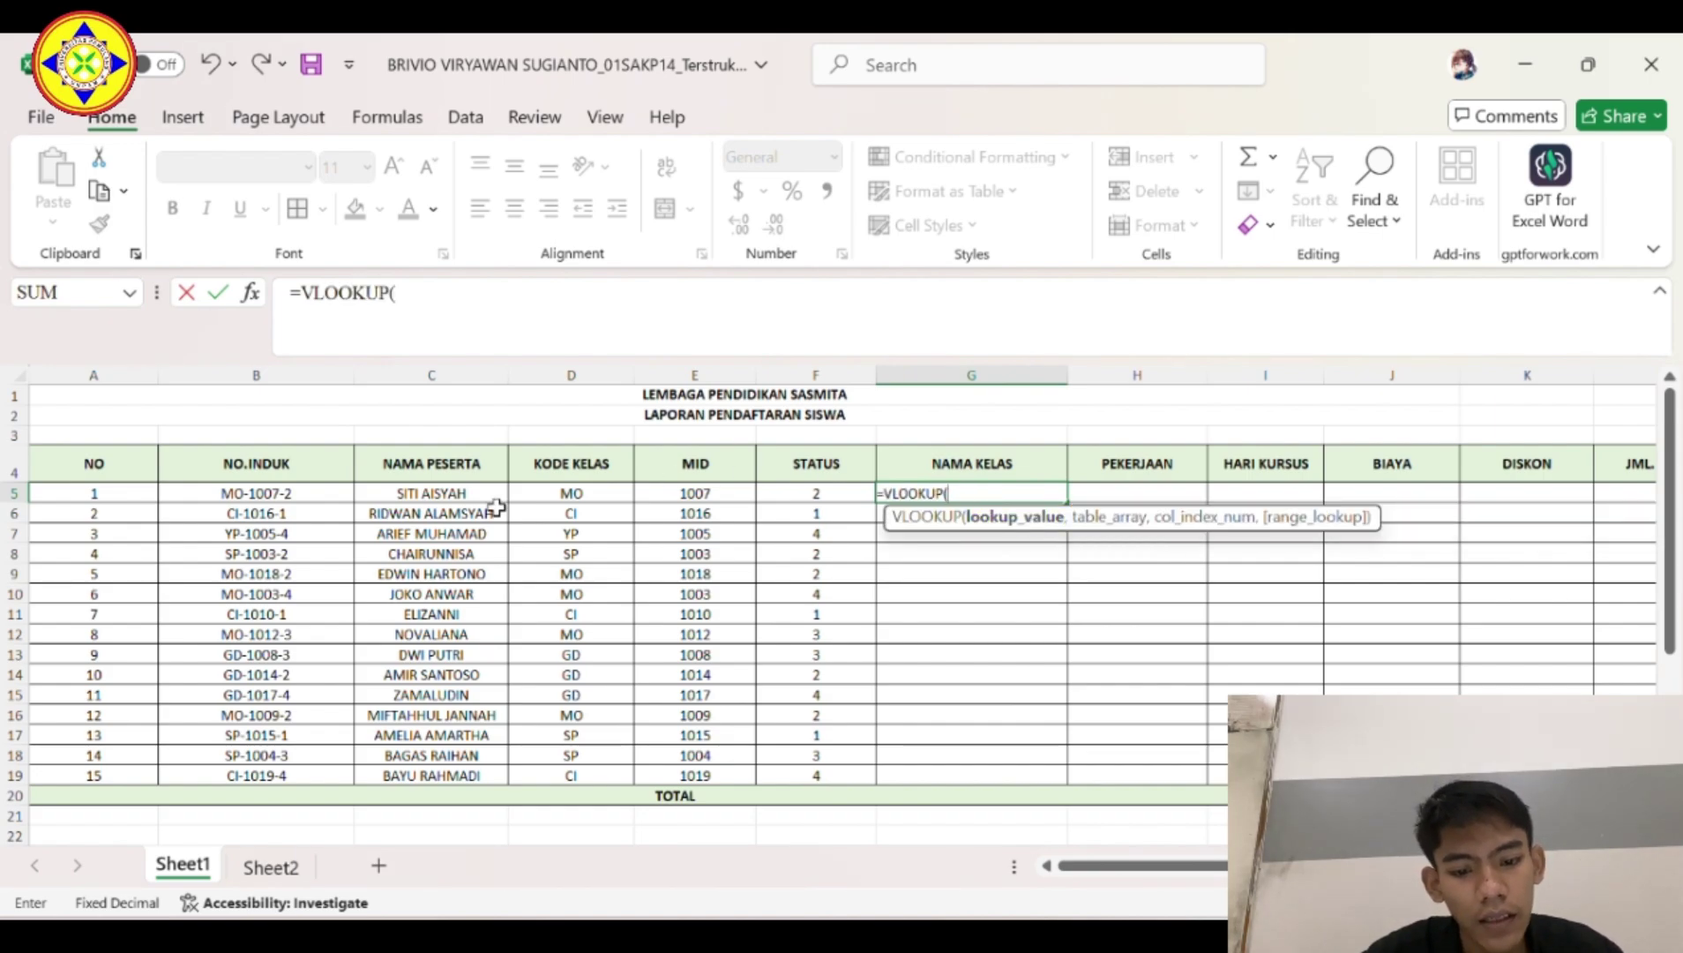
{"action": "left_click", "coordinate": [594, 497]}
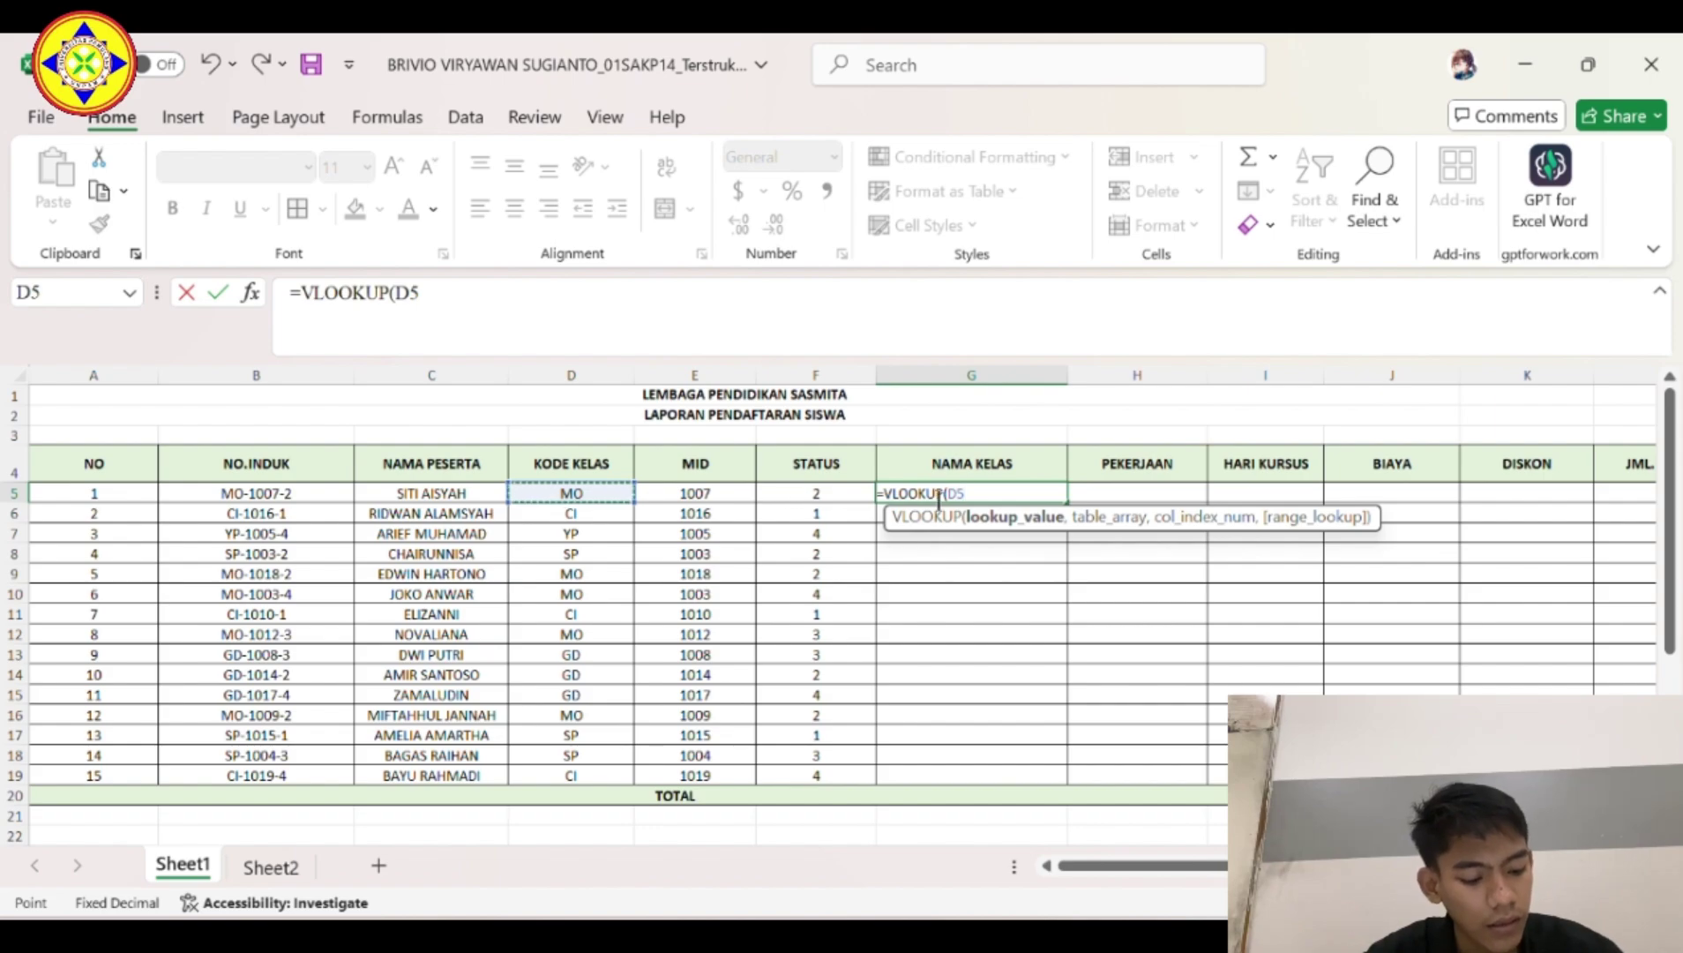
{"action": "type", "text": ","}
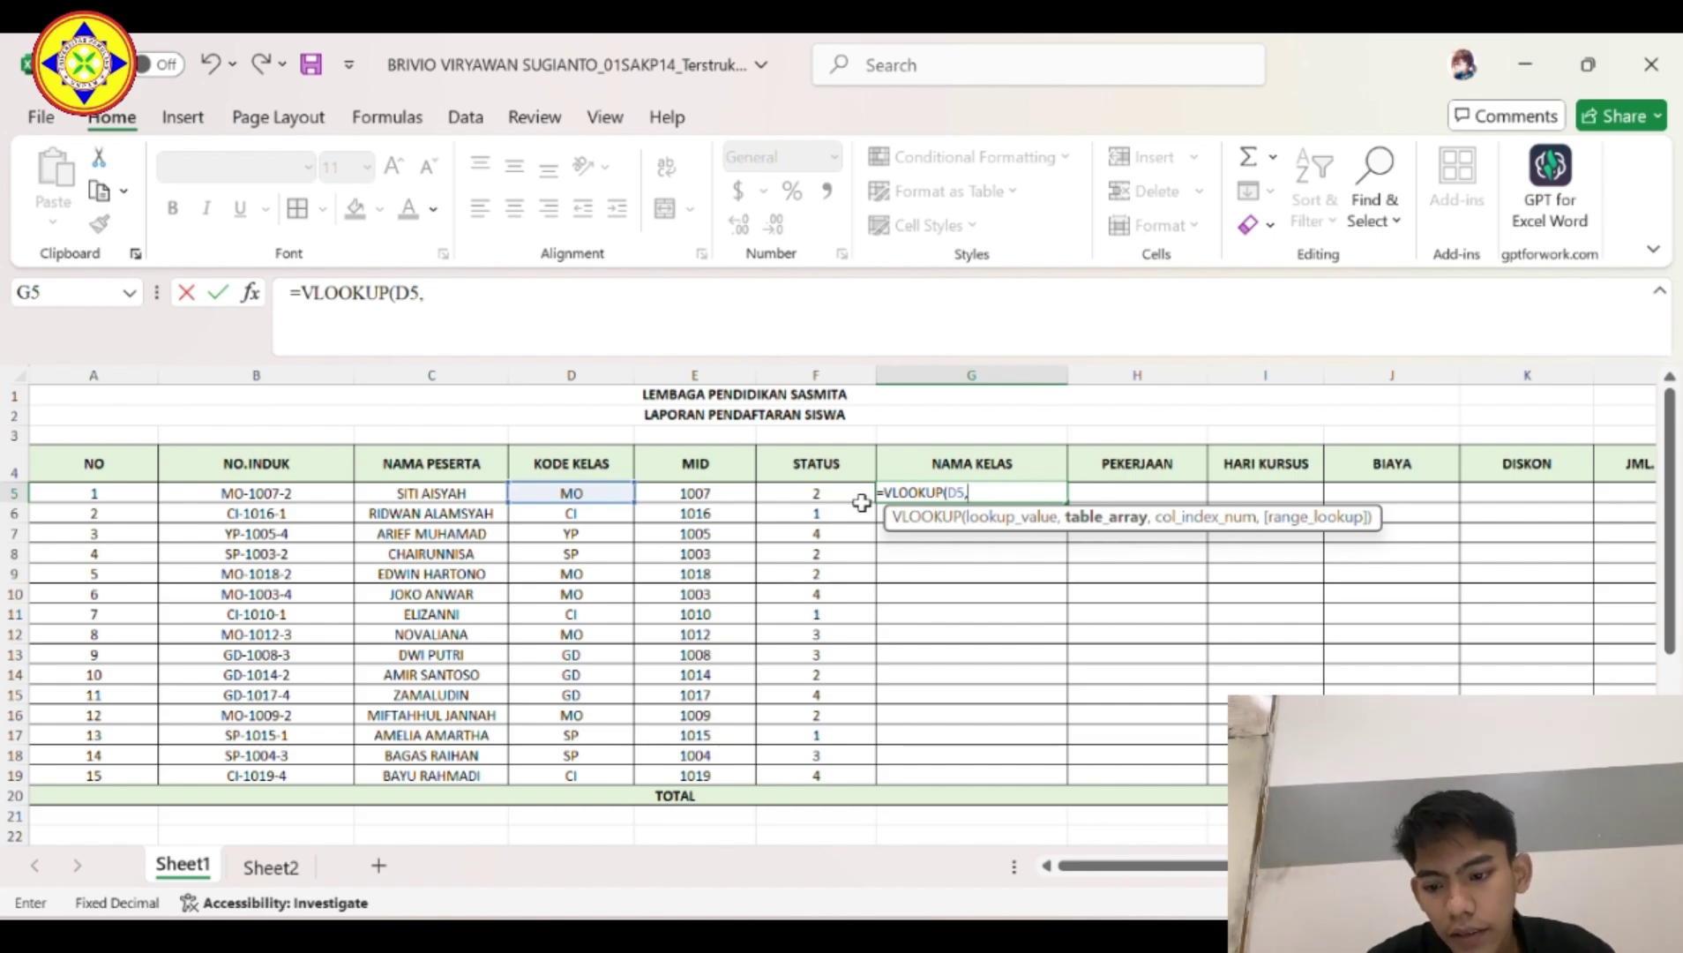
{"action": "scroll", "coordinate": [133, 561], "scroll_direction": "down", "scroll_amount": 4}
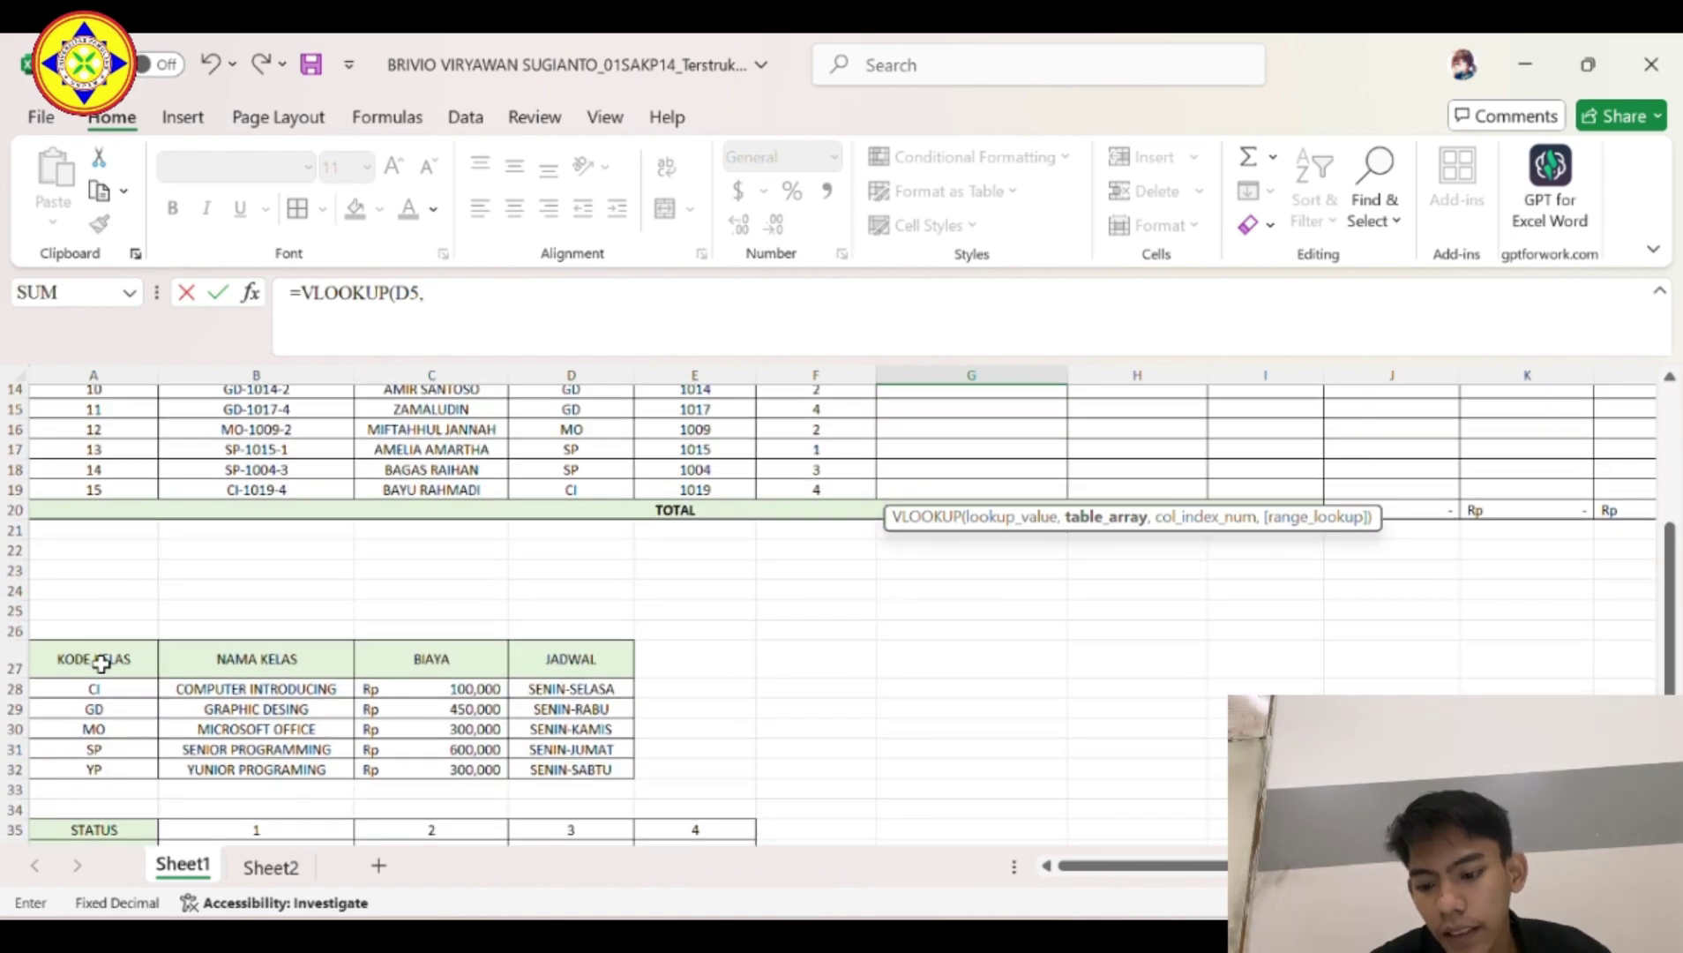
{"action": "left_click_drag", "start_coordinate": [94, 659], "coordinate": [530, 813]}
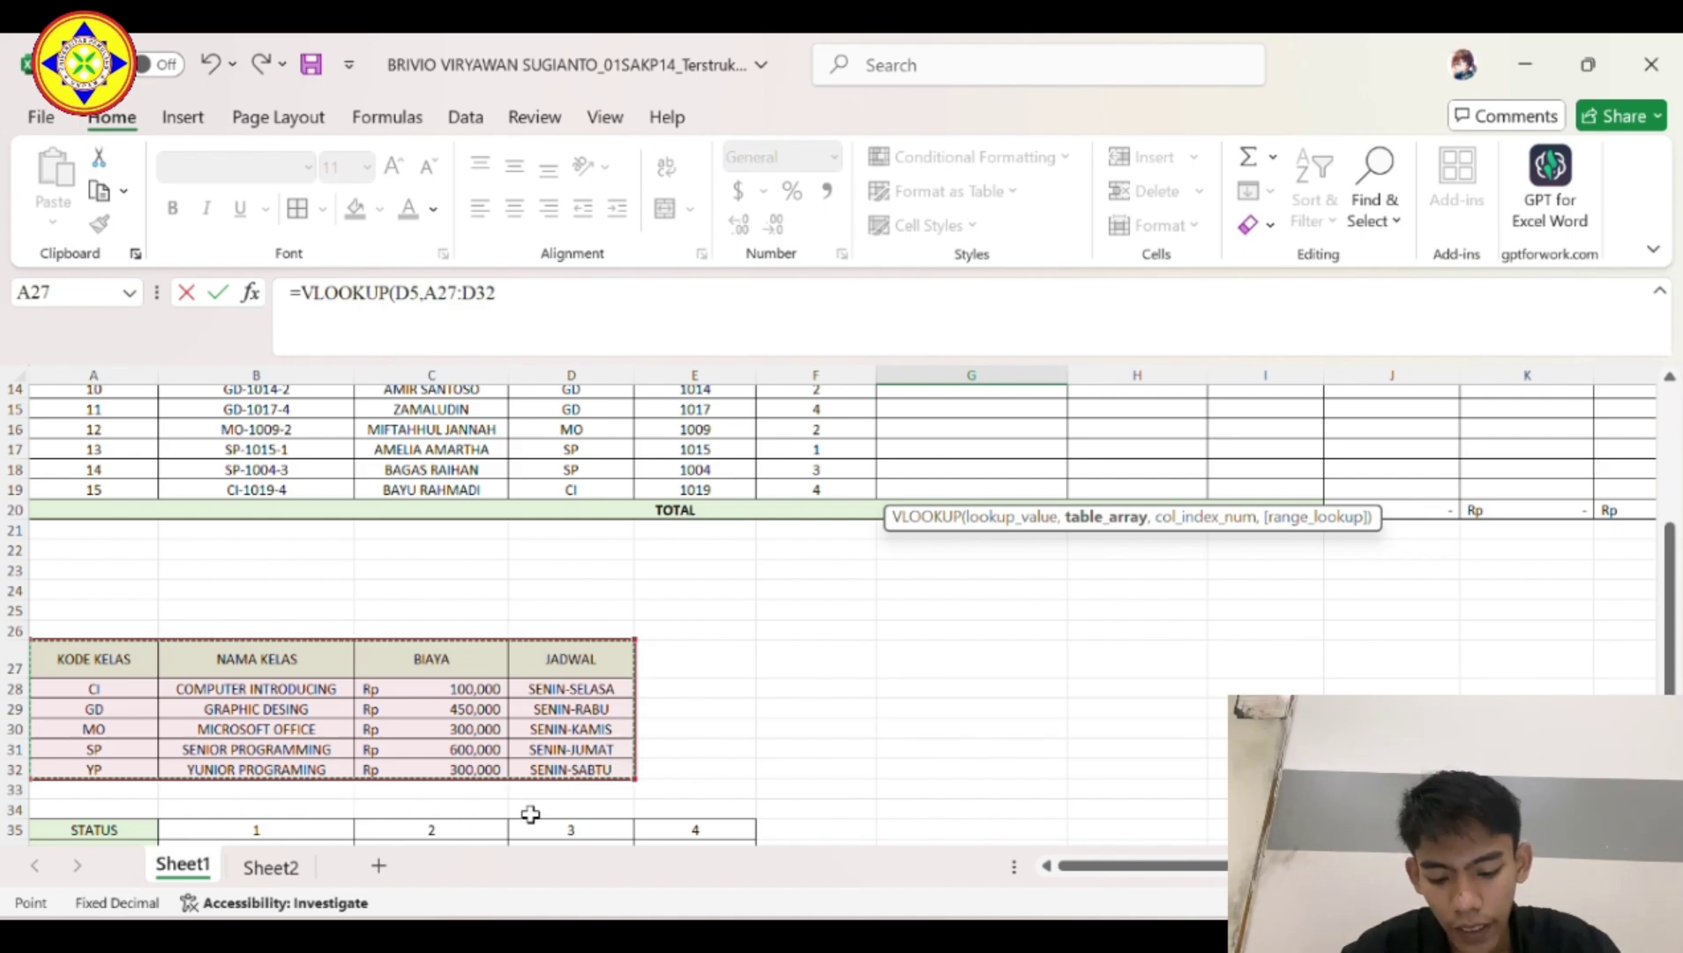
{"action": "key", "text": "F4"}
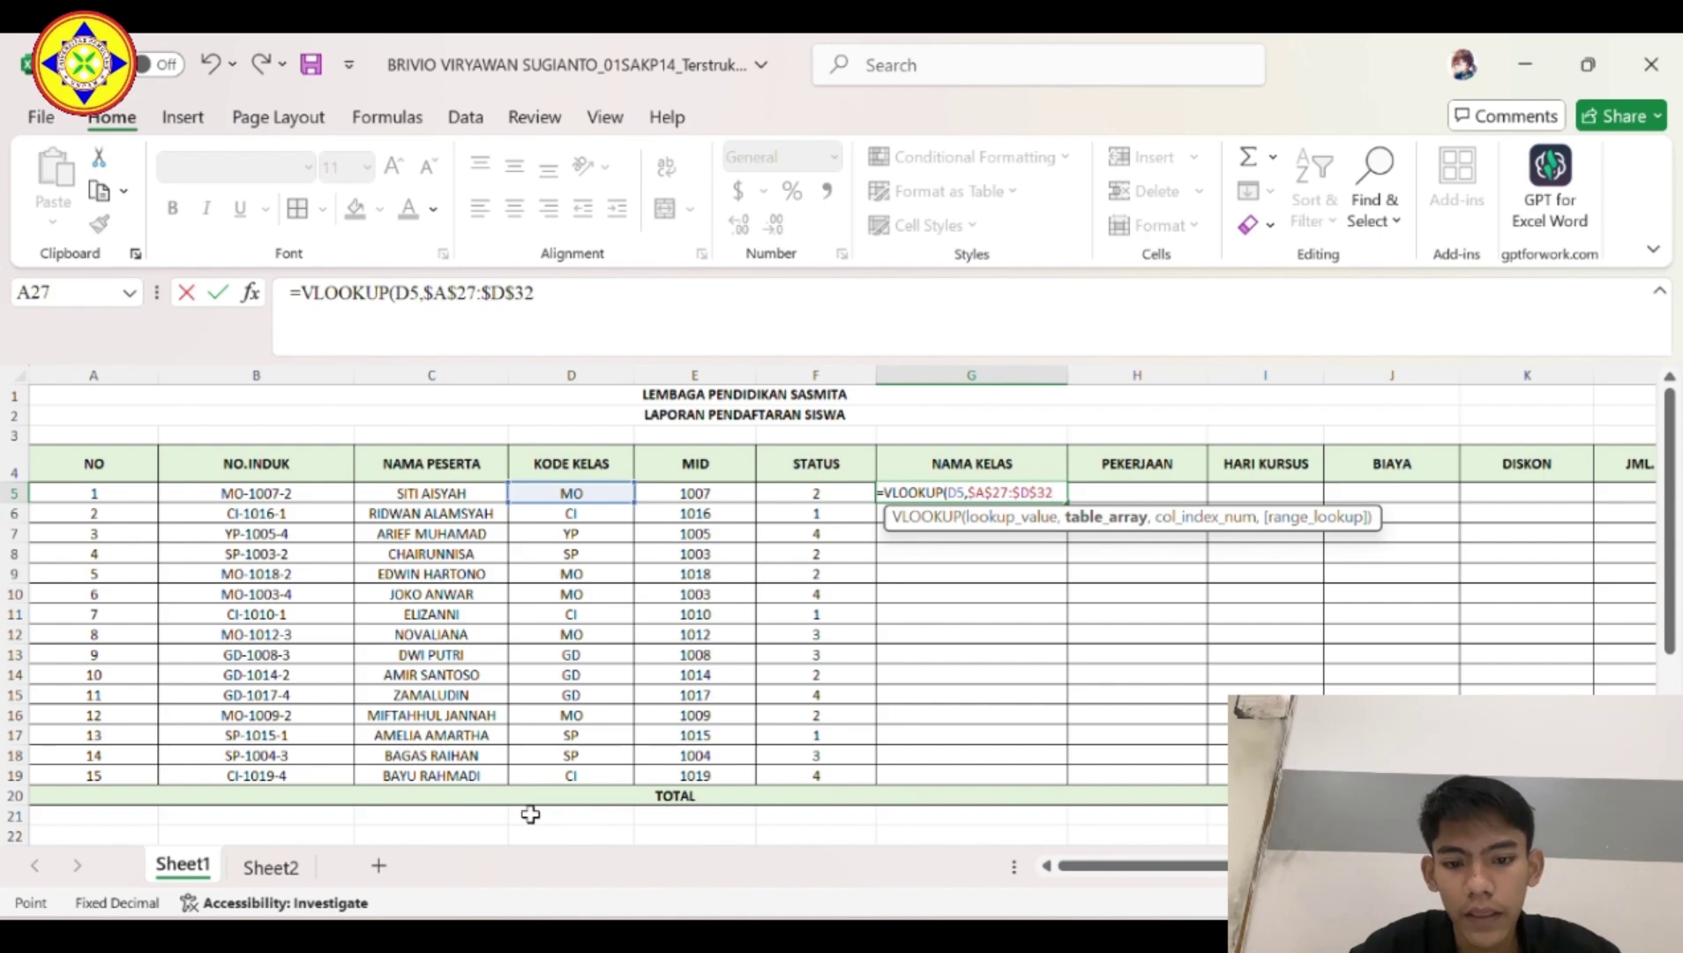
Complete the G5 VLOOKUP with column index 2 and range lookup 0, and fill the NAMA KELAS column down to row 19.
{"action": "type", "text": ",2"}
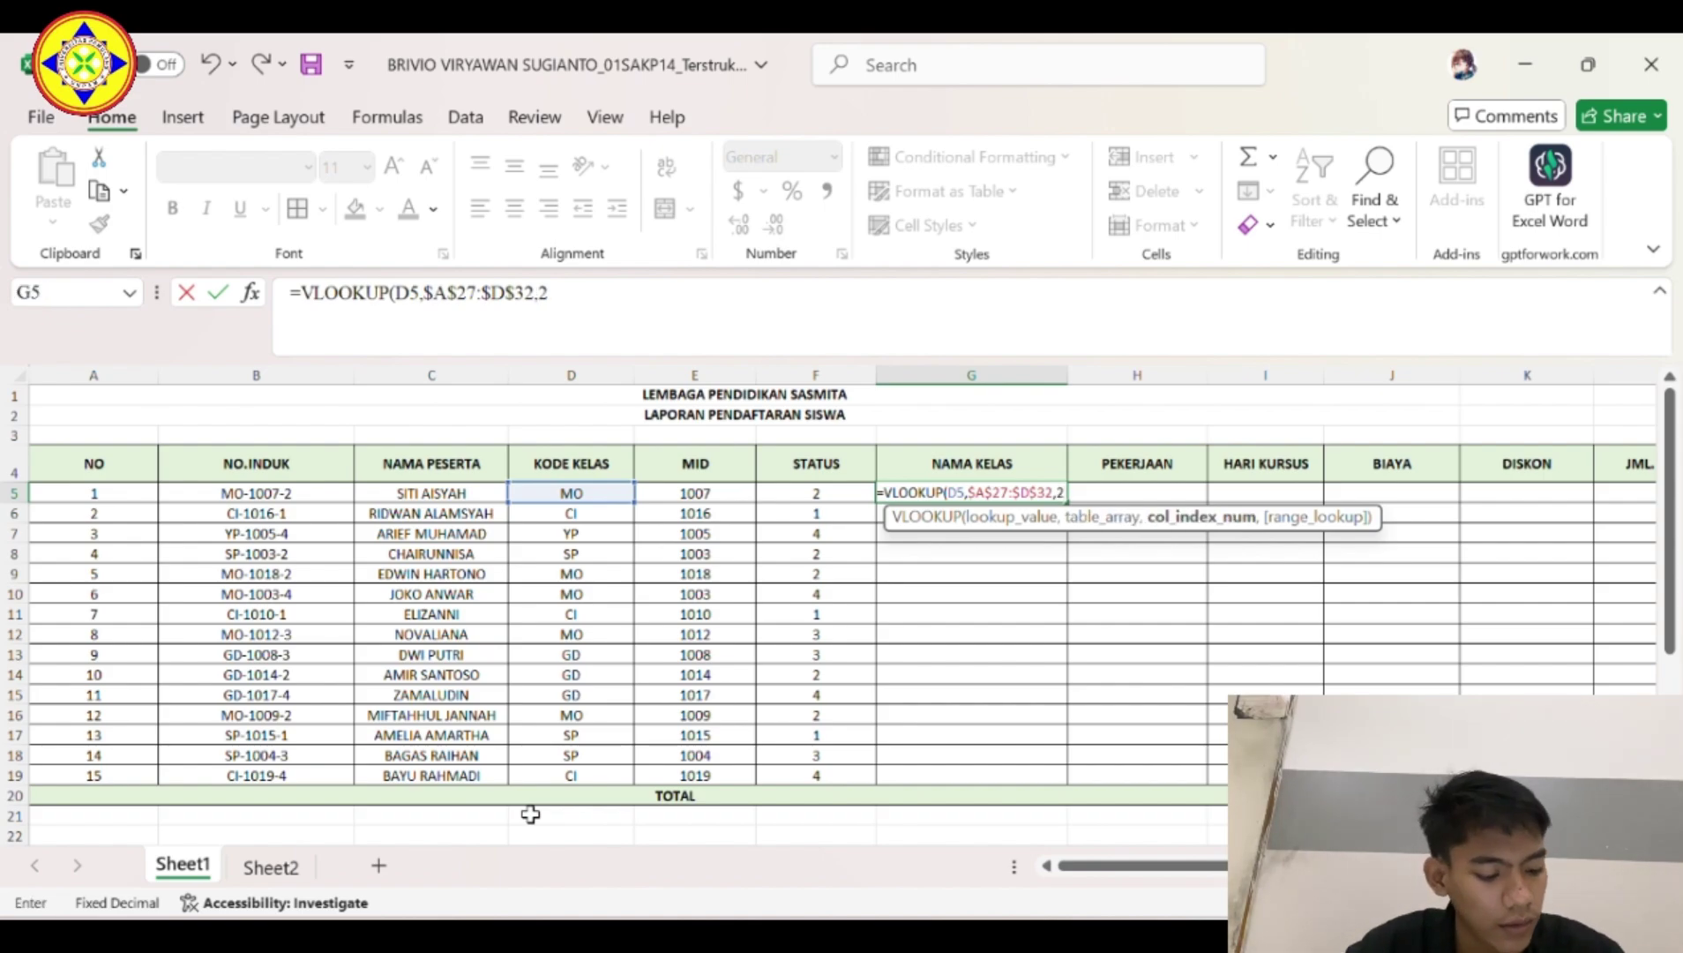
{"action": "type", "text": ","}
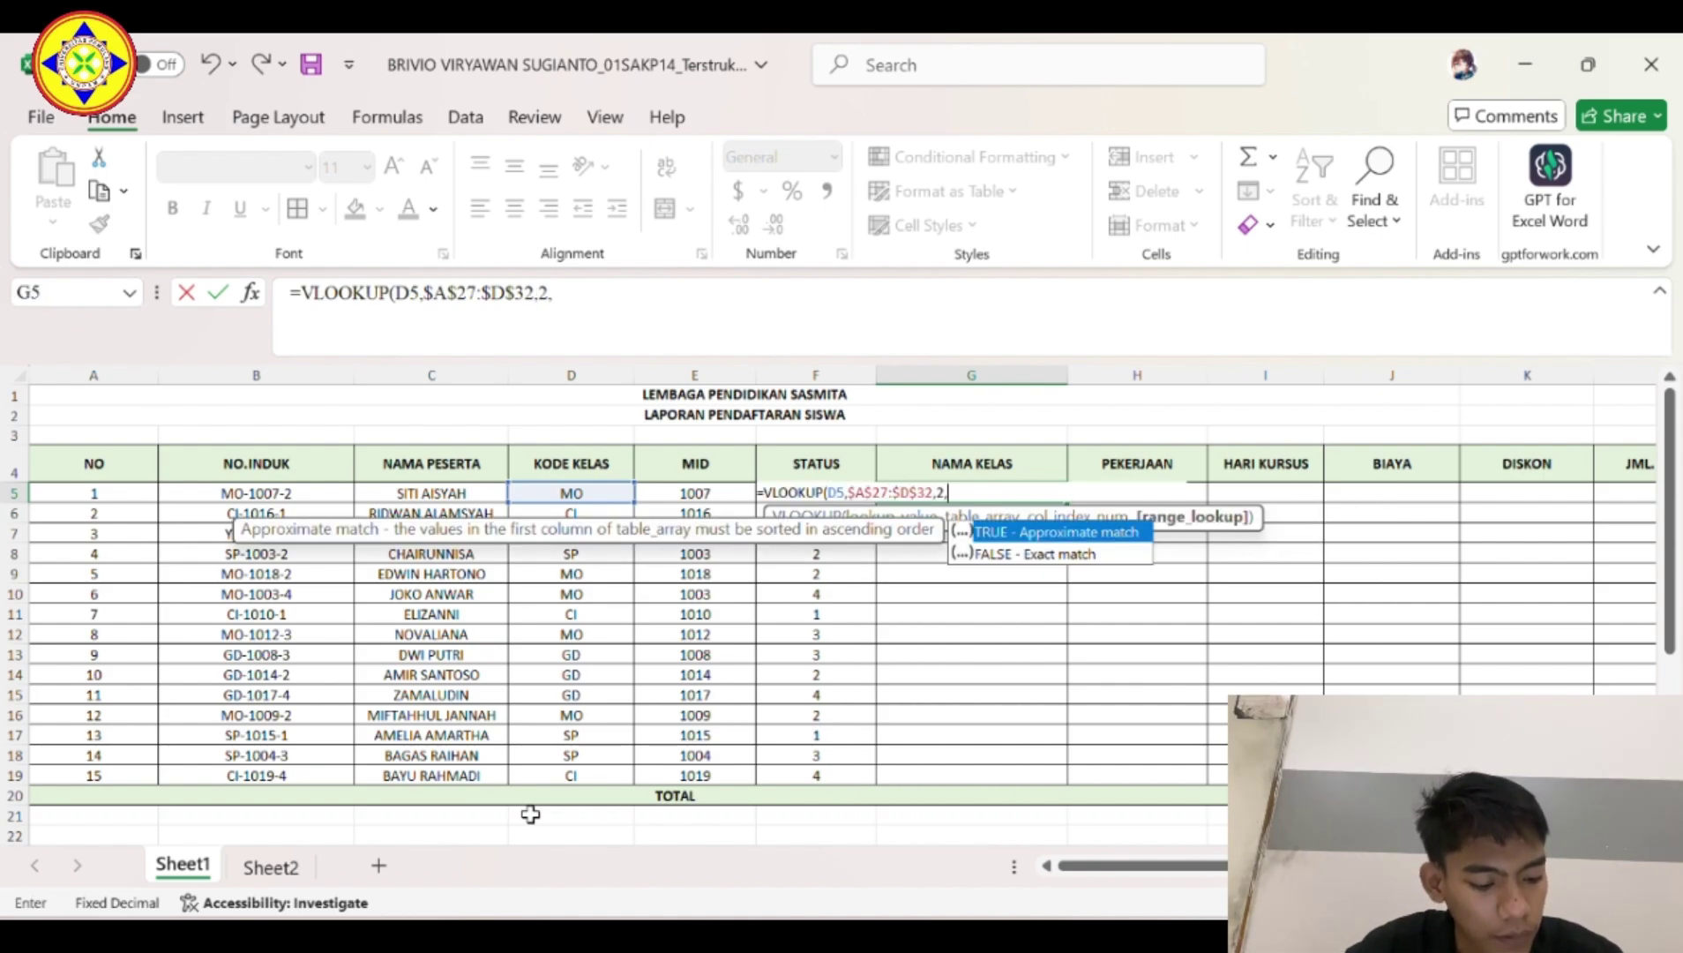
{"action": "type", "text": "0"}
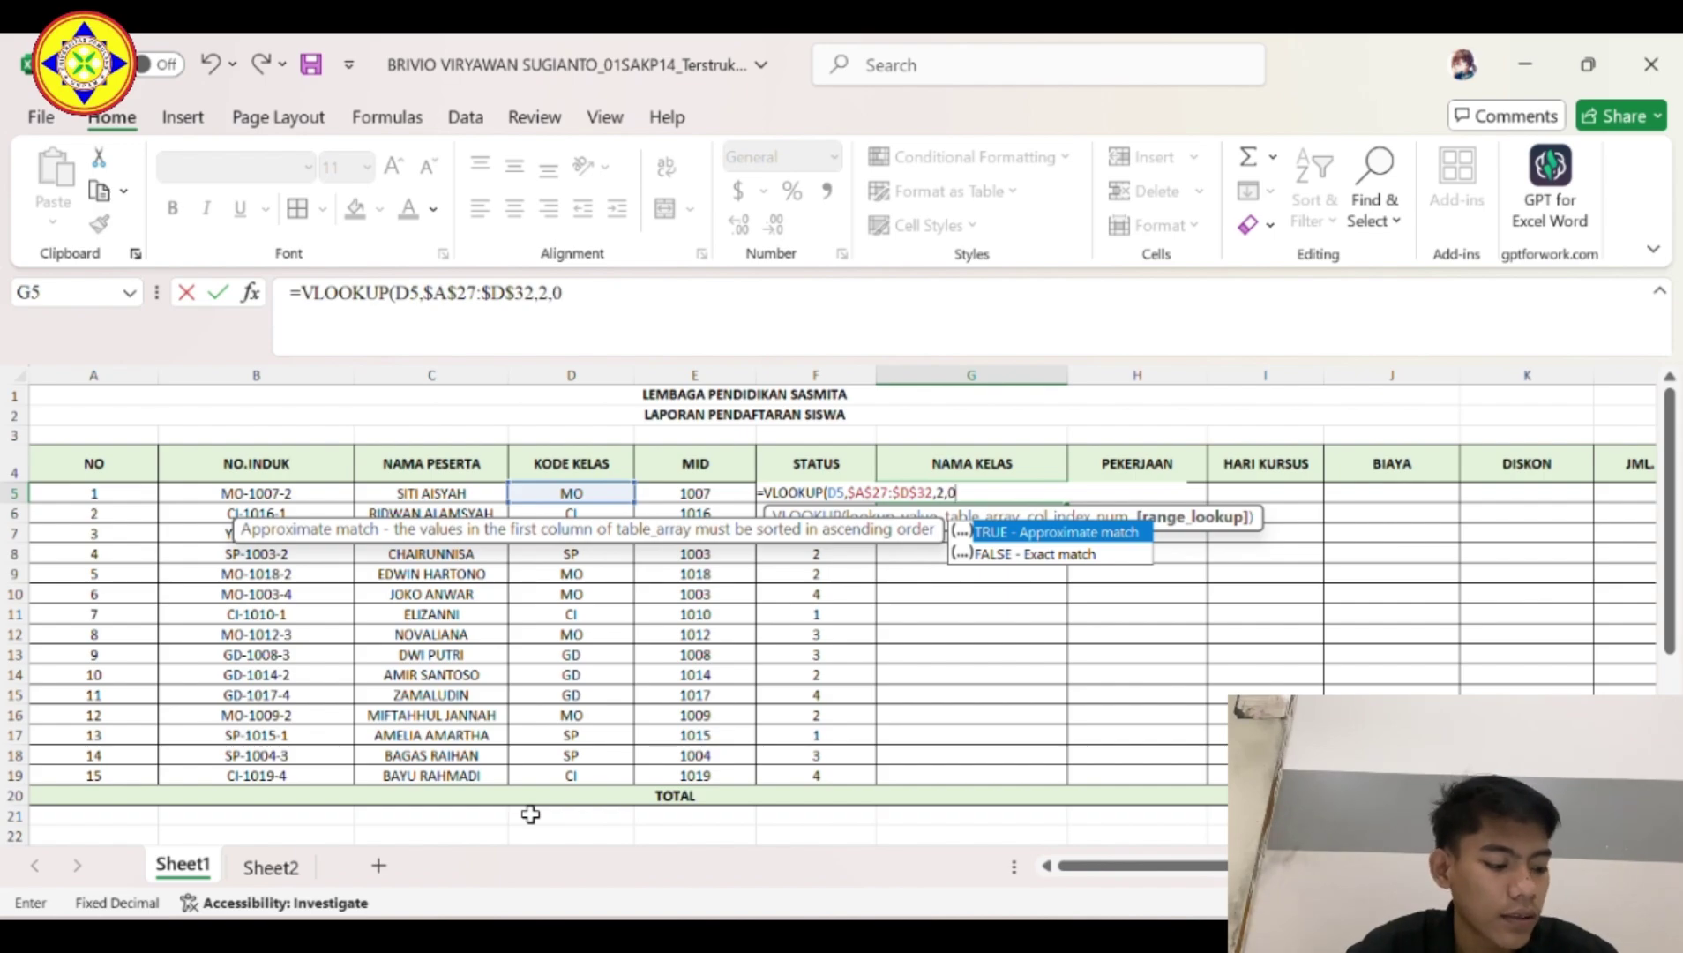
{"action": "key", "text": "Return"}
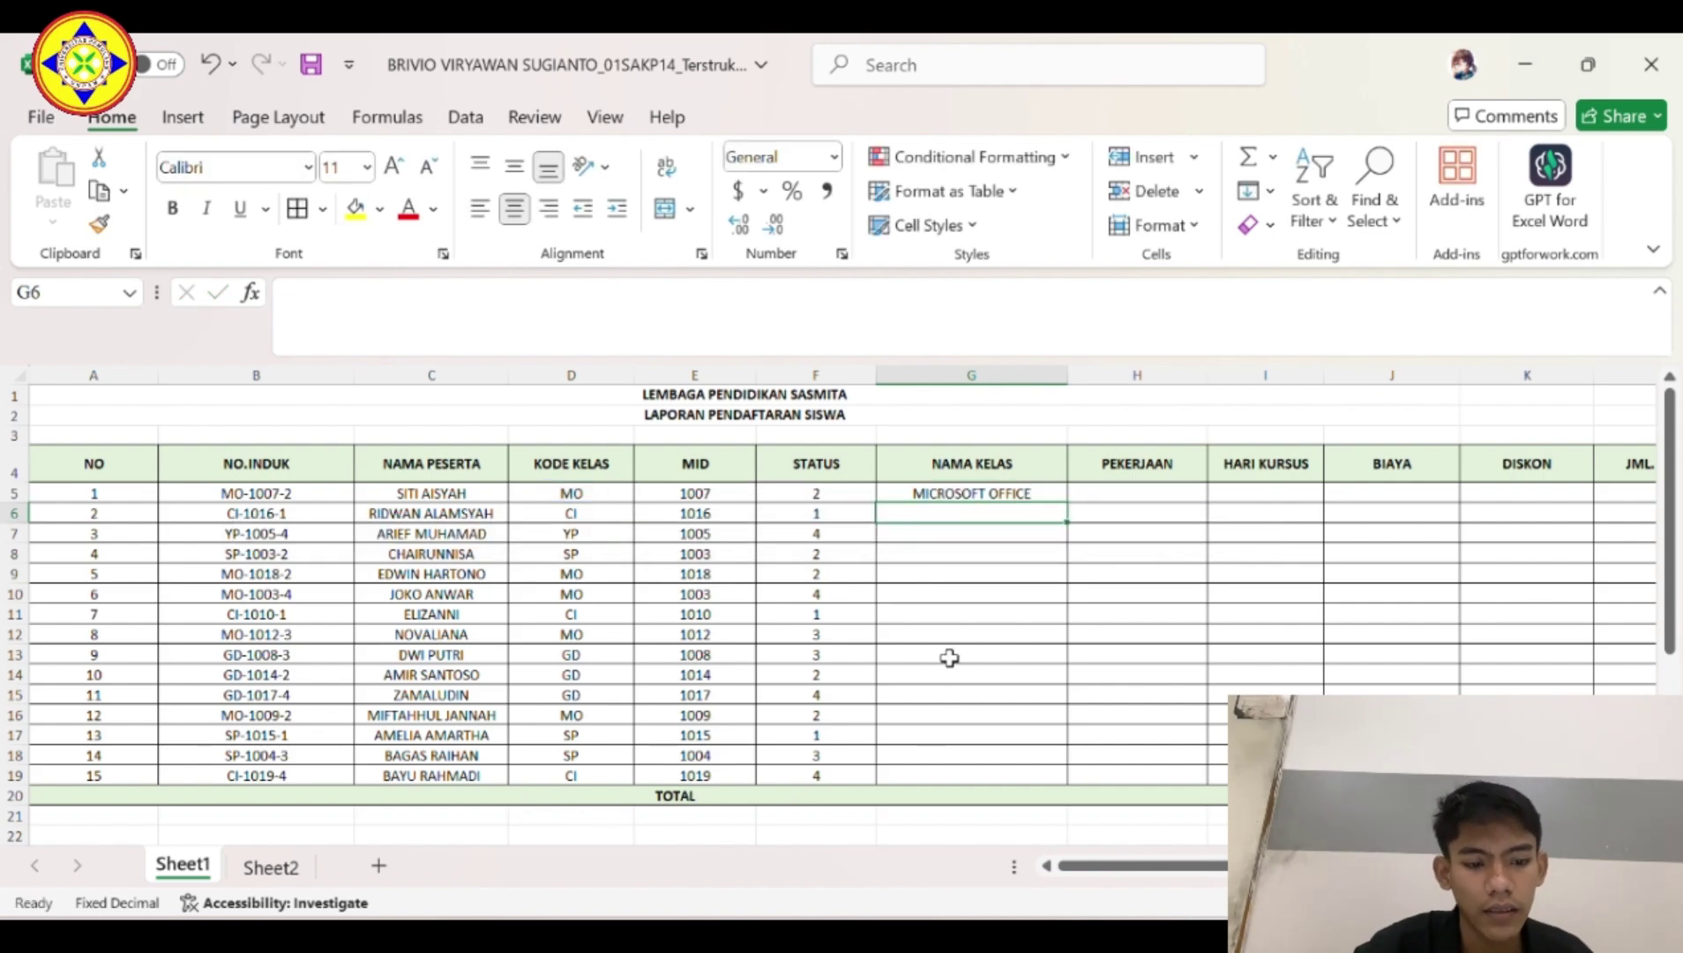
{"action": "left_click", "coordinate": [1019, 492]}
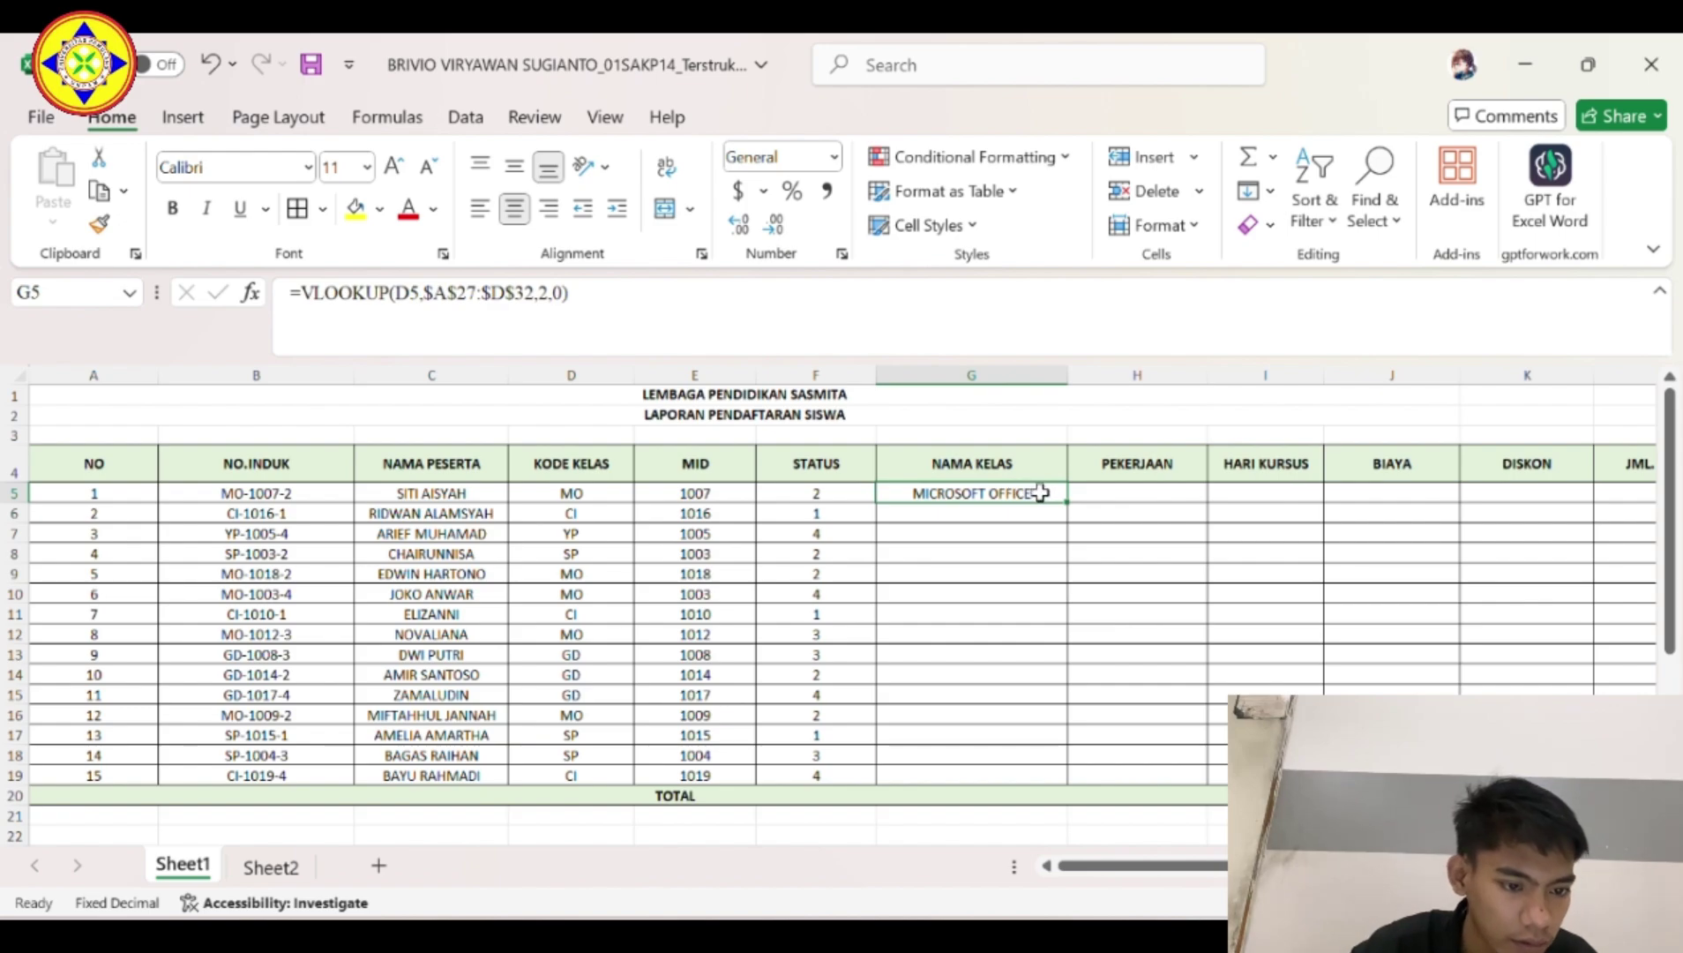
{"action": "left_click_drag", "start_coordinate": [1066, 502], "coordinate": [1055, 788]}
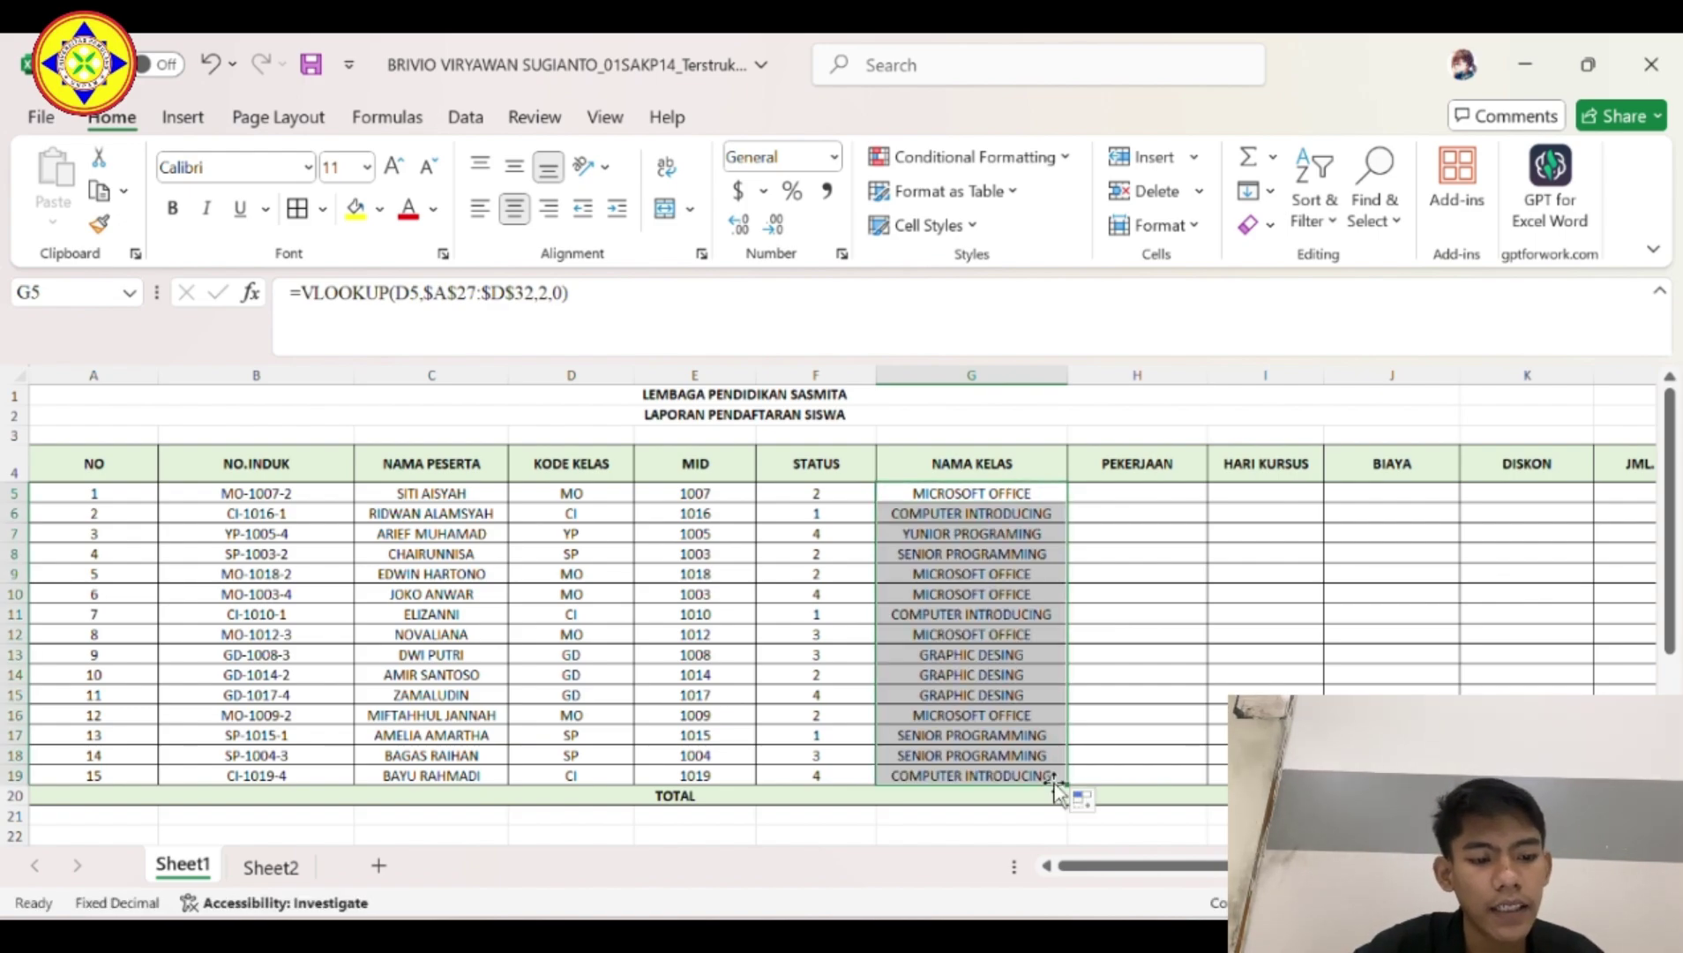
Start an IF formula in H5 under PEKERJAAN that returns "PELAJAR" when F5="1", based on the STATUS reference table.
{"action": "left_click", "coordinate": [1146, 489]}
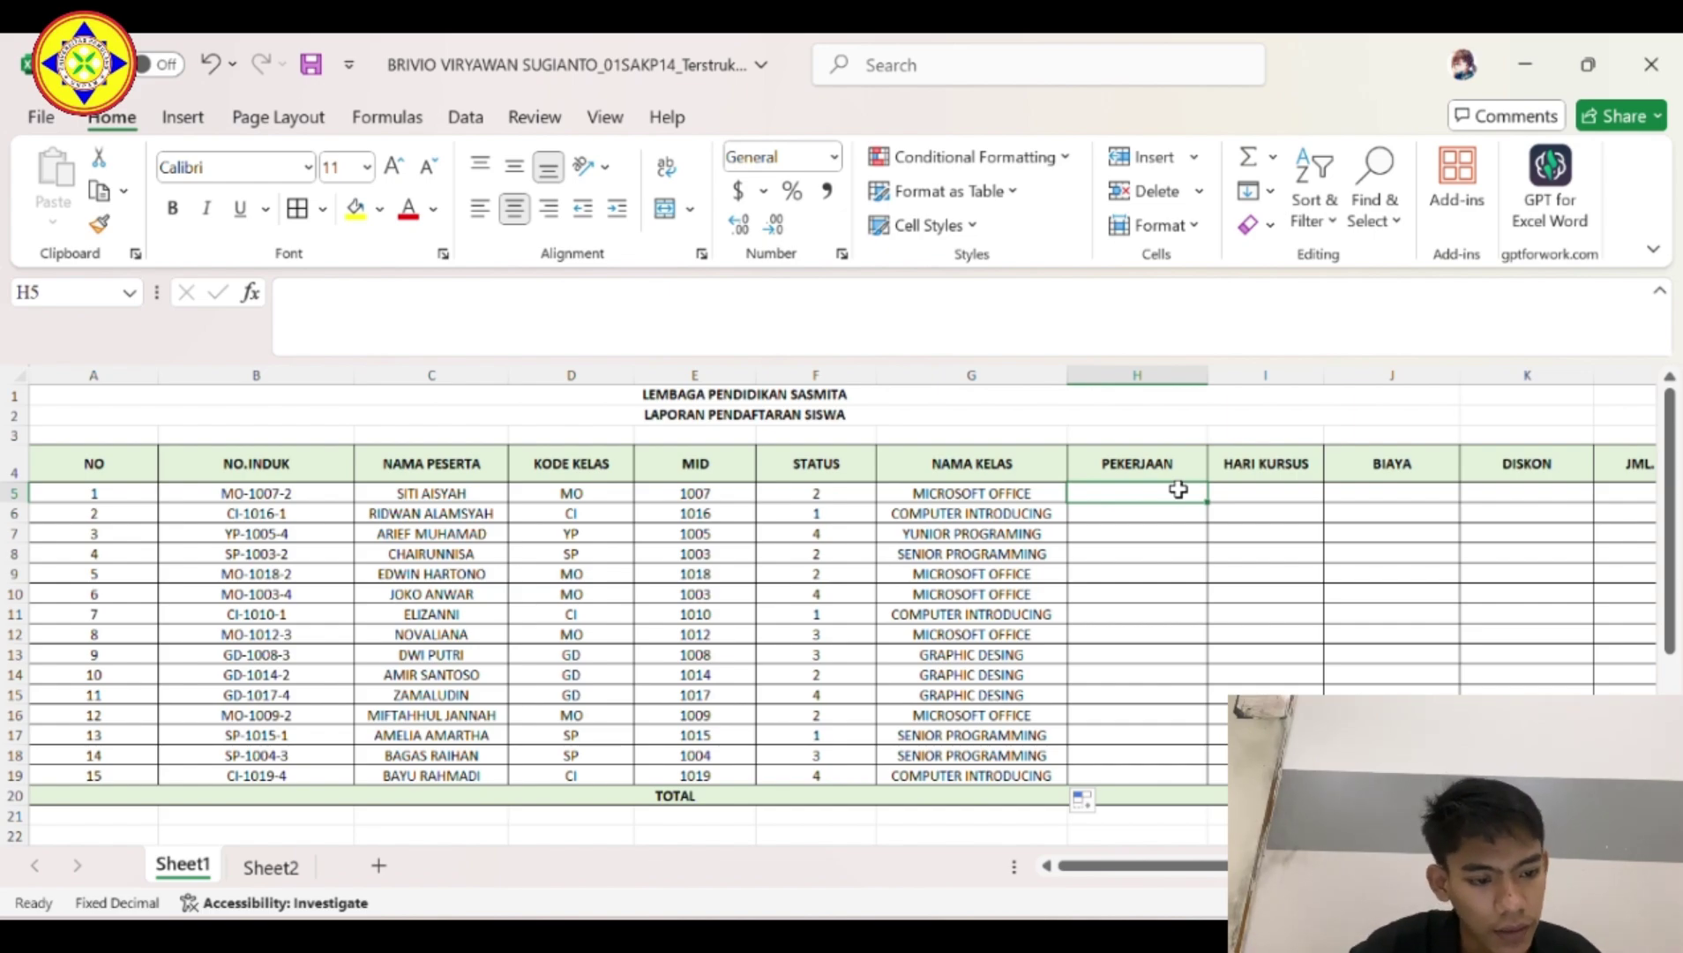
{"action": "type", "text": "=I"}
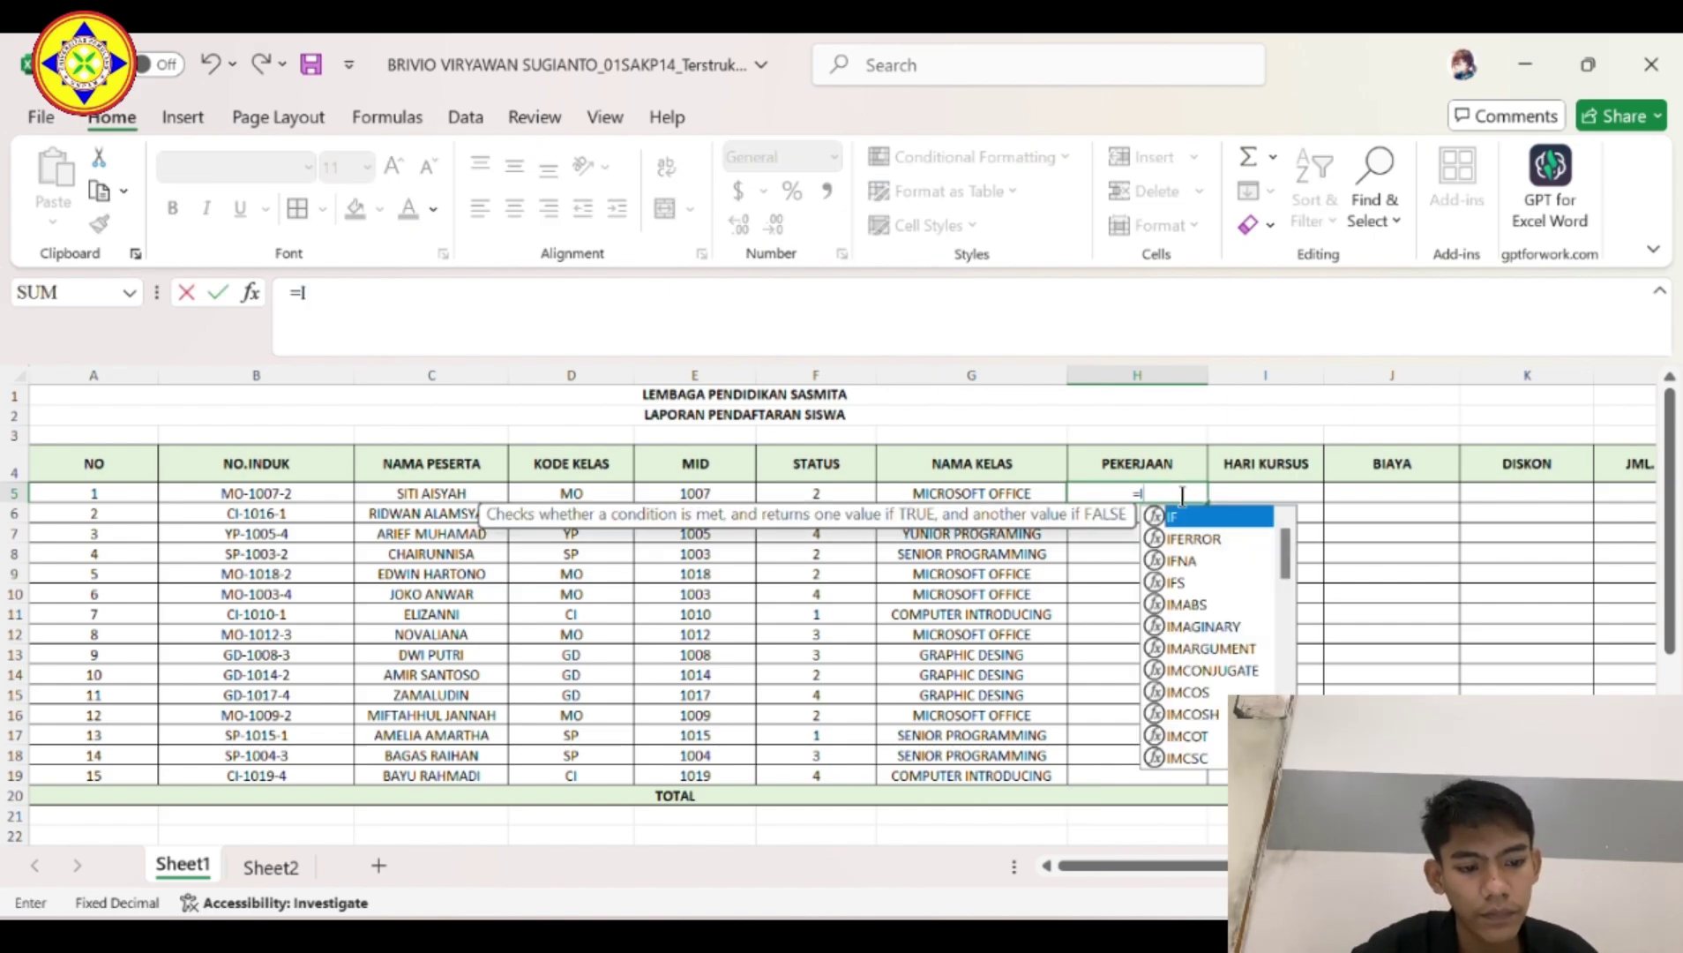
{"action": "double_click", "coordinate": [1189, 519]}
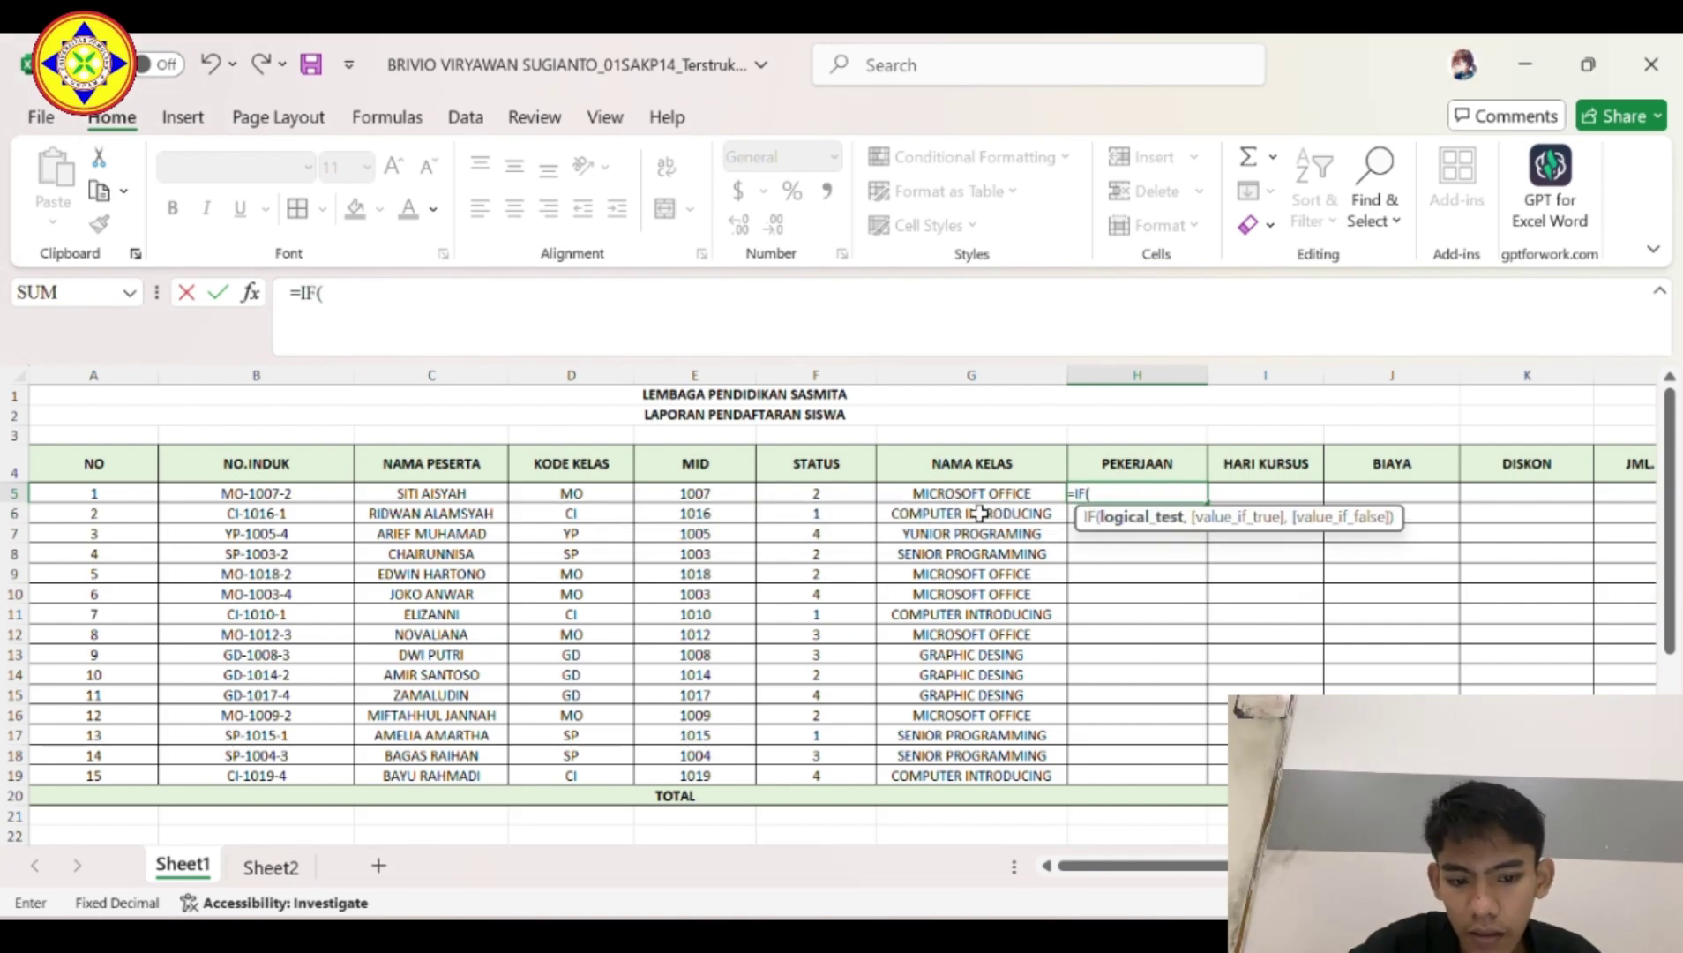
{"action": "left_click", "coordinate": [835, 500]}
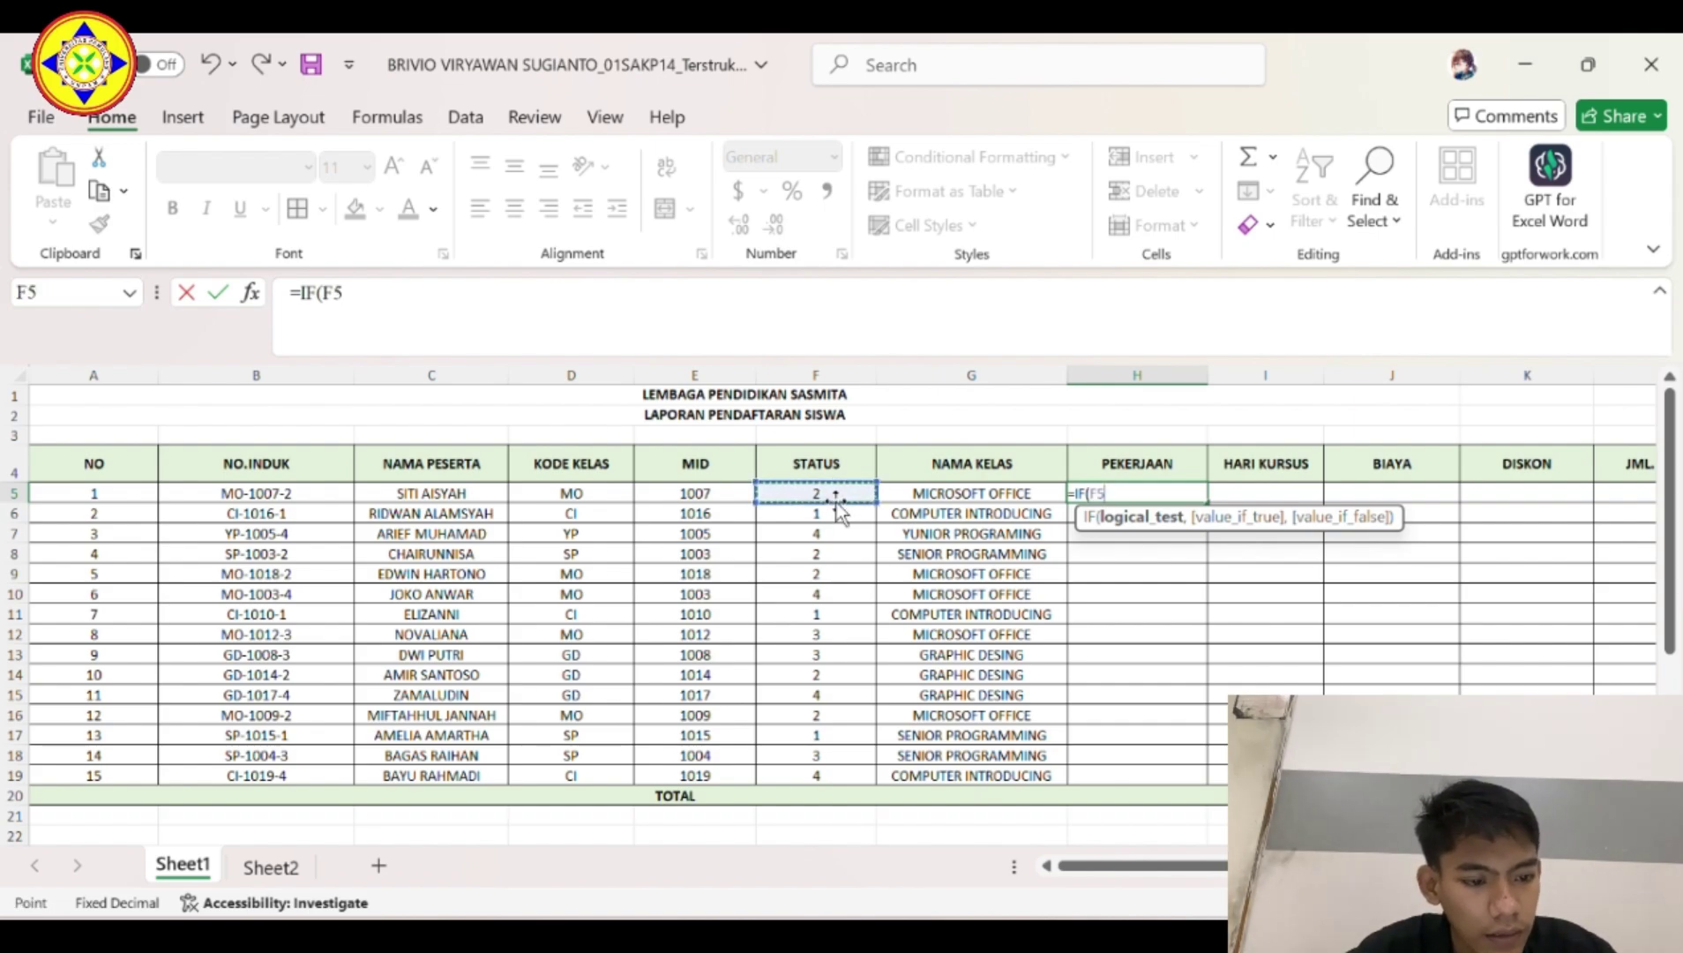
{"action": "type", "text": "="}
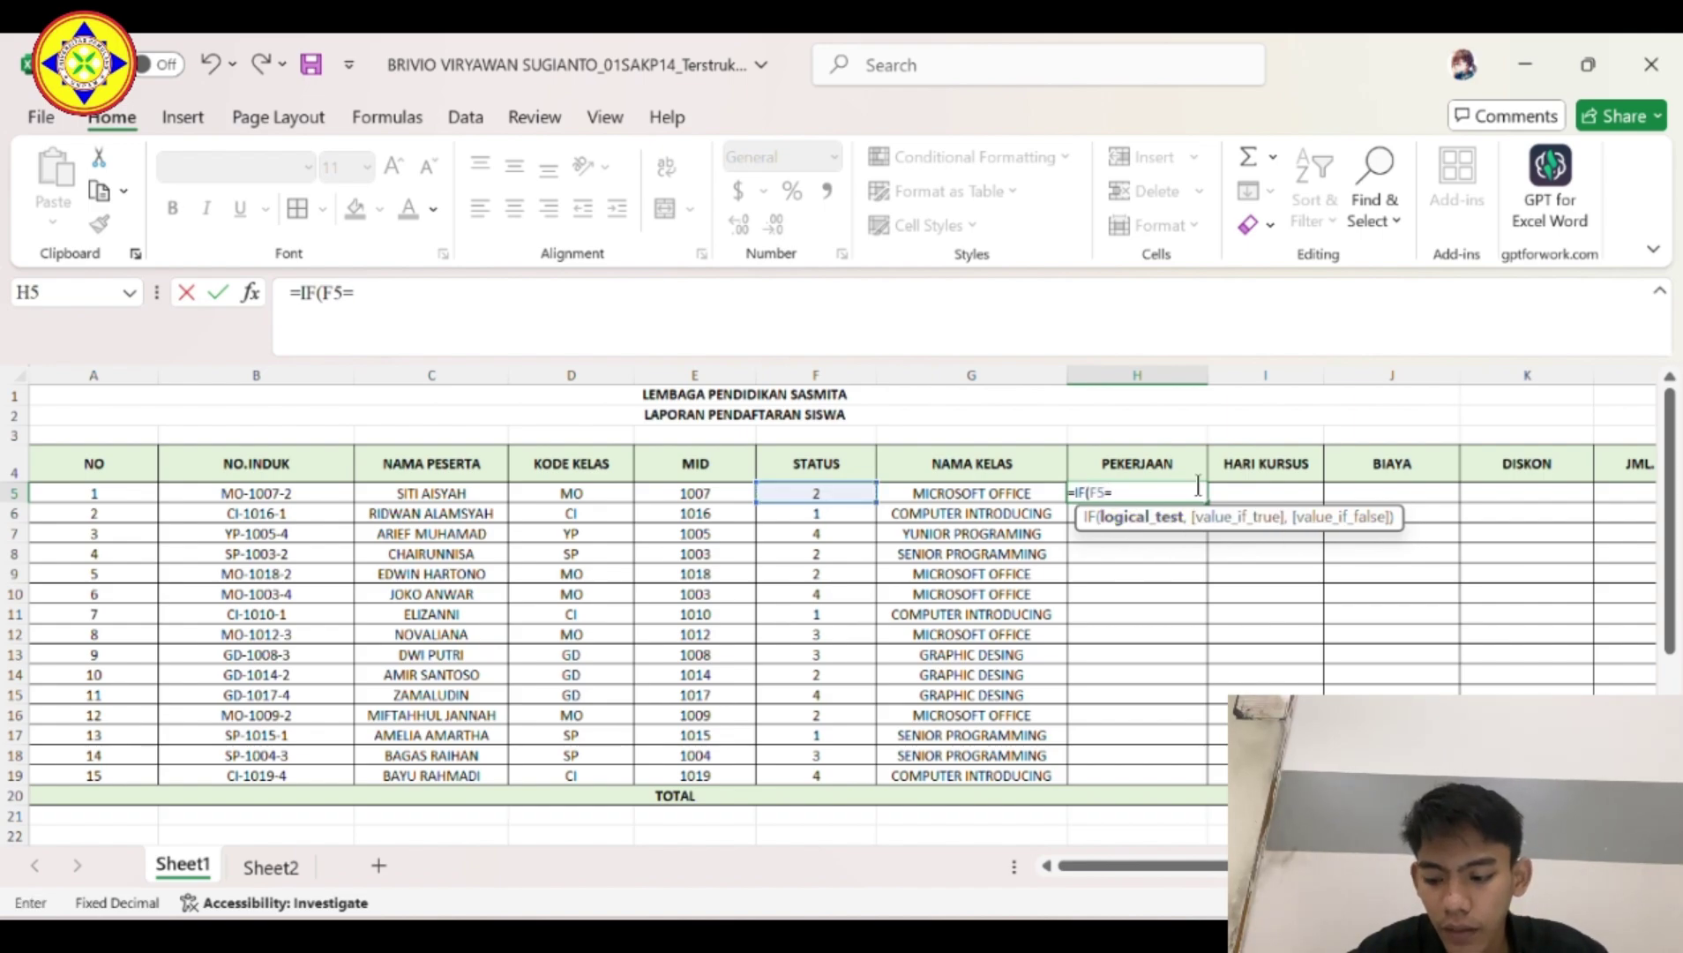
{"action": "type", "text": "\"1"}
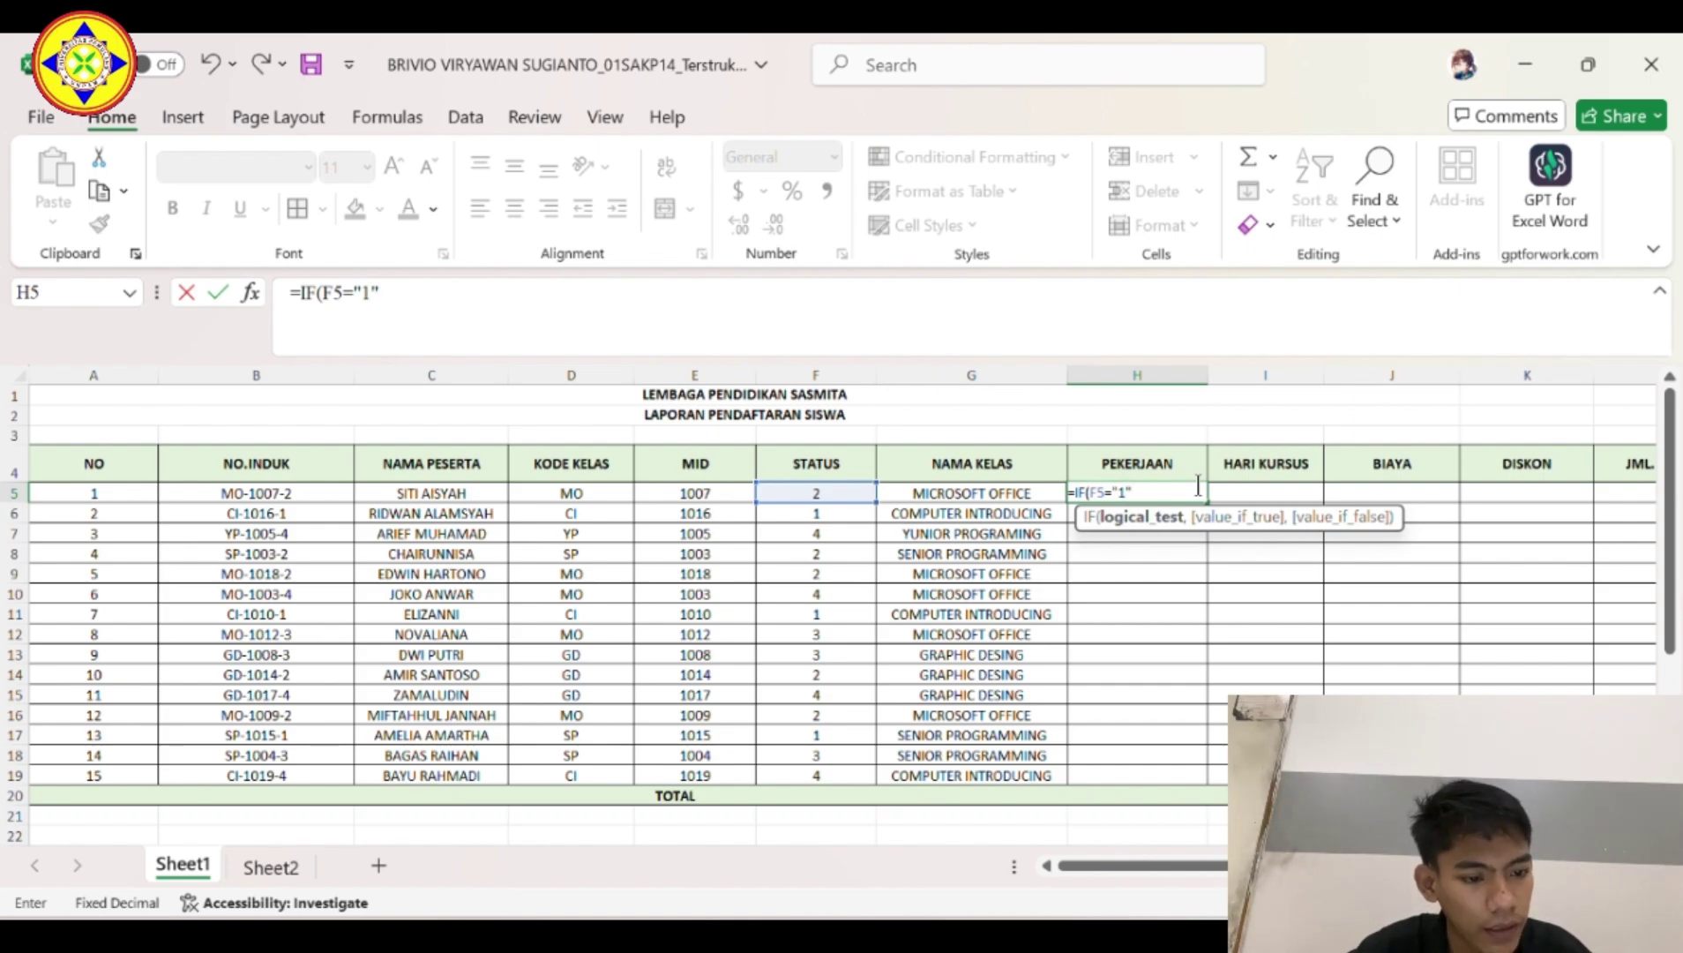
{"action": "type", "text": ","}
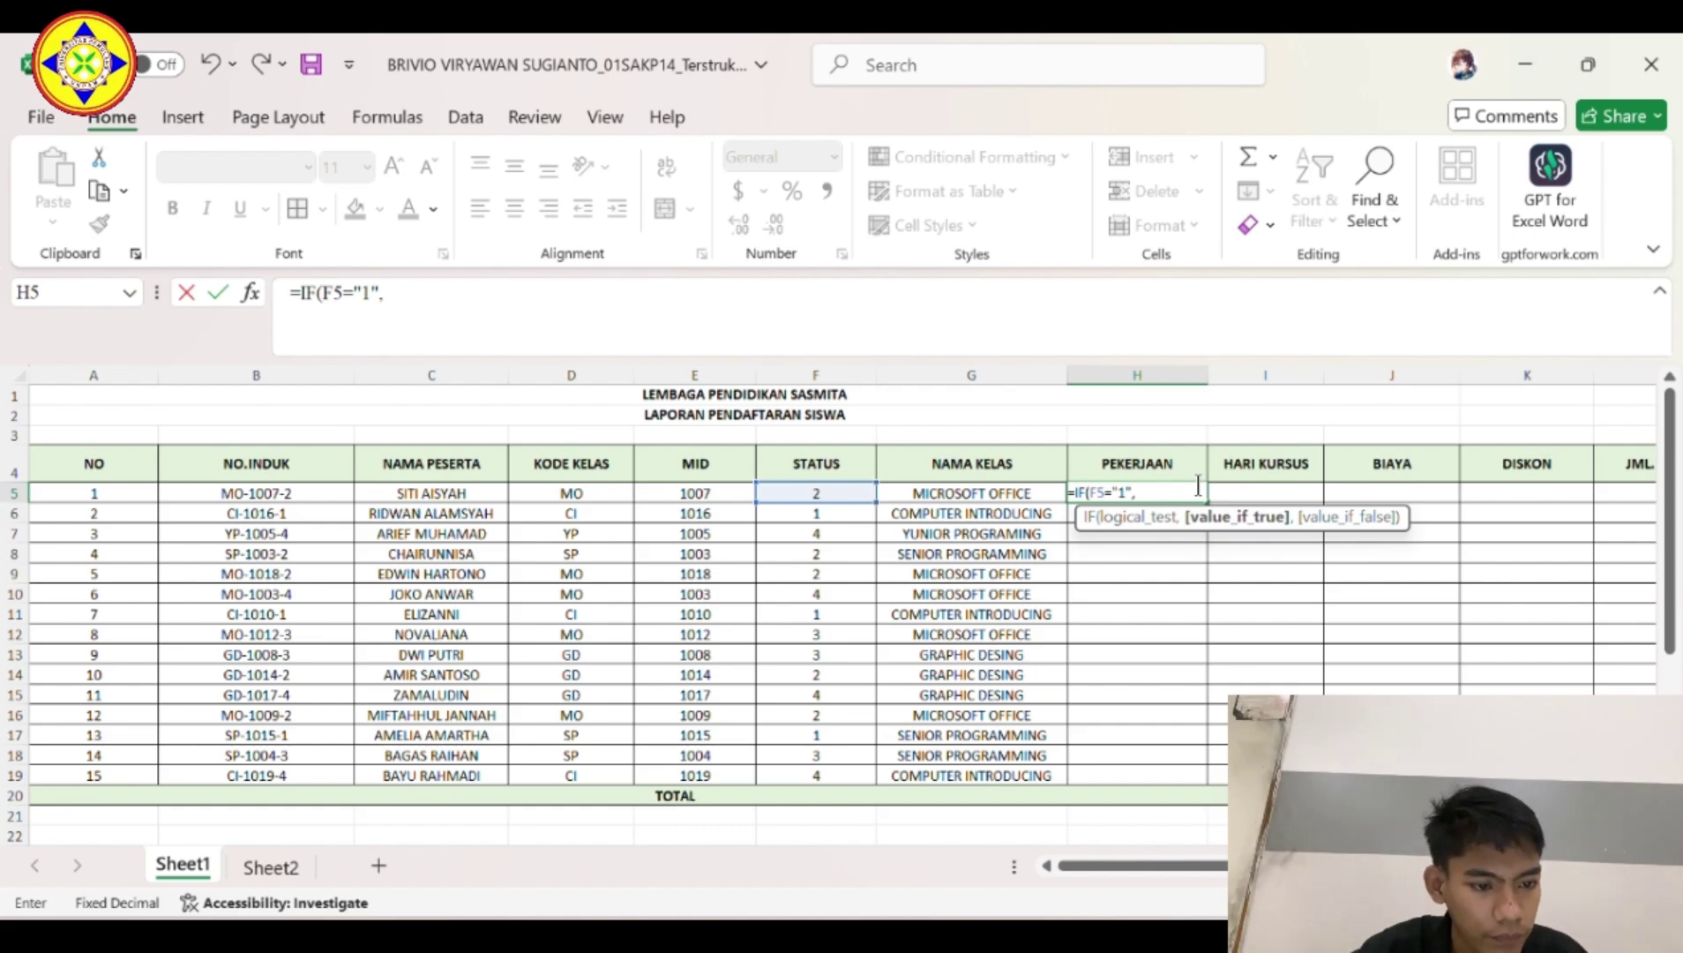
{"action": "scroll", "coordinate": [1198, 485], "scroll_direction": "down", "scroll_amount": 7}
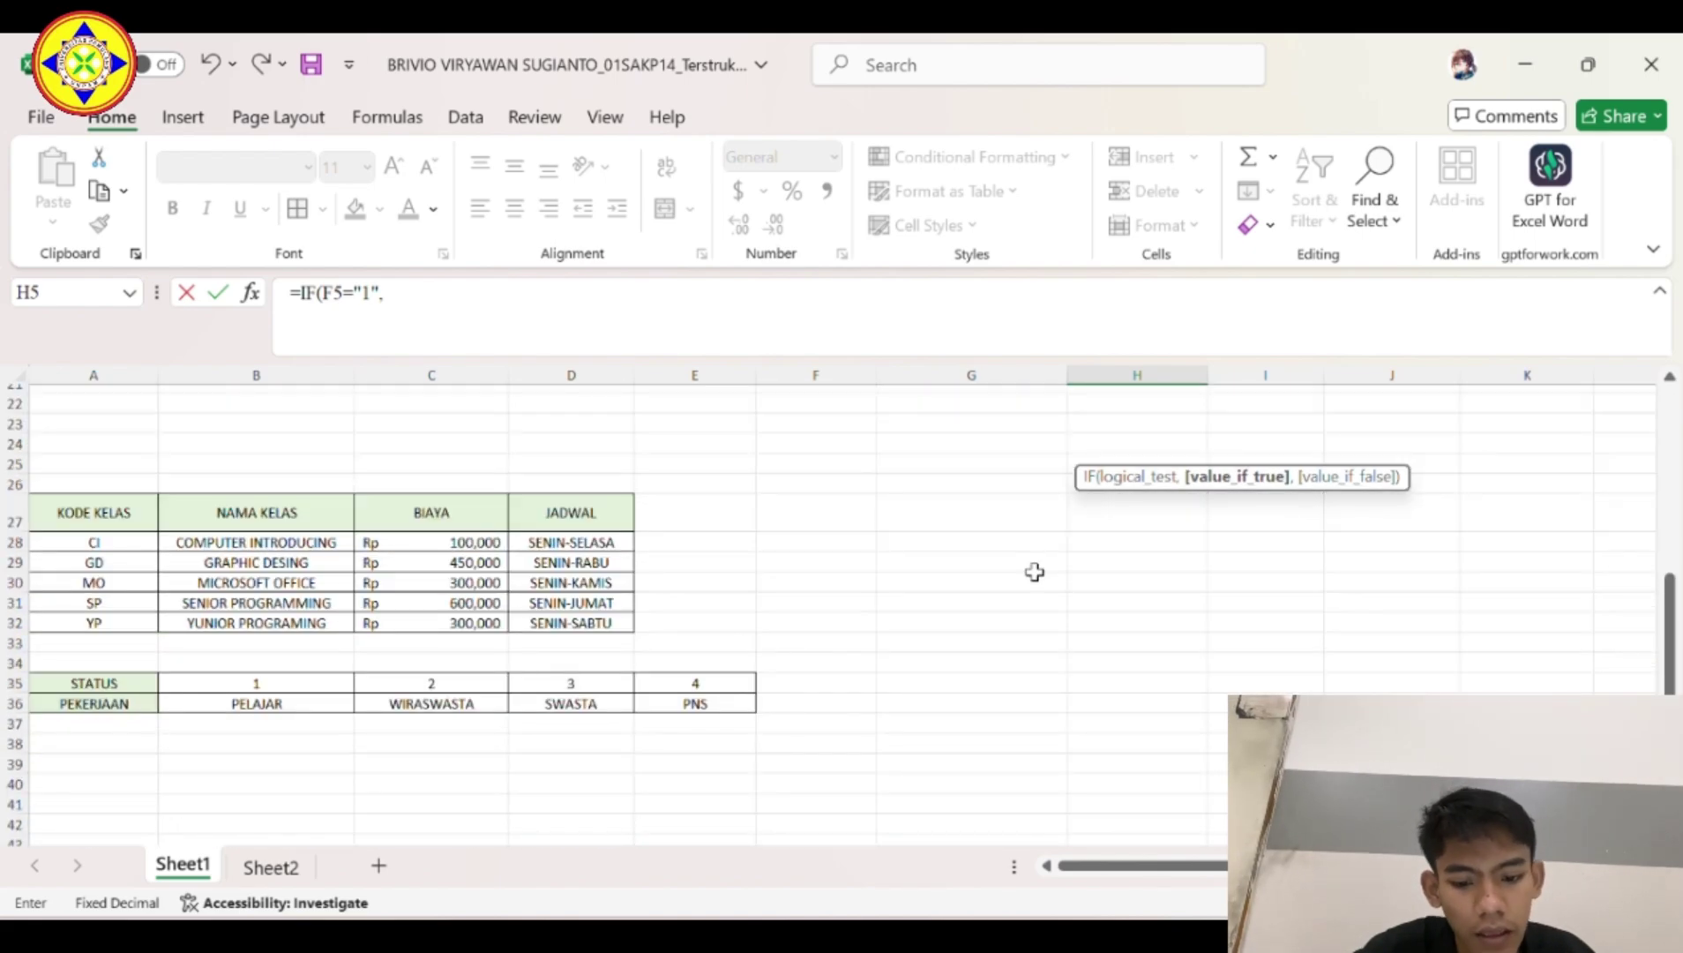
{"action": "scroll", "coordinate": [1033, 571], "scroll_direction": "up", "scroll_amount": 2}
{"action": "scroll", "coordinate": [1034, 571], "scroll_direction": "up", "scroll_amount": 5}
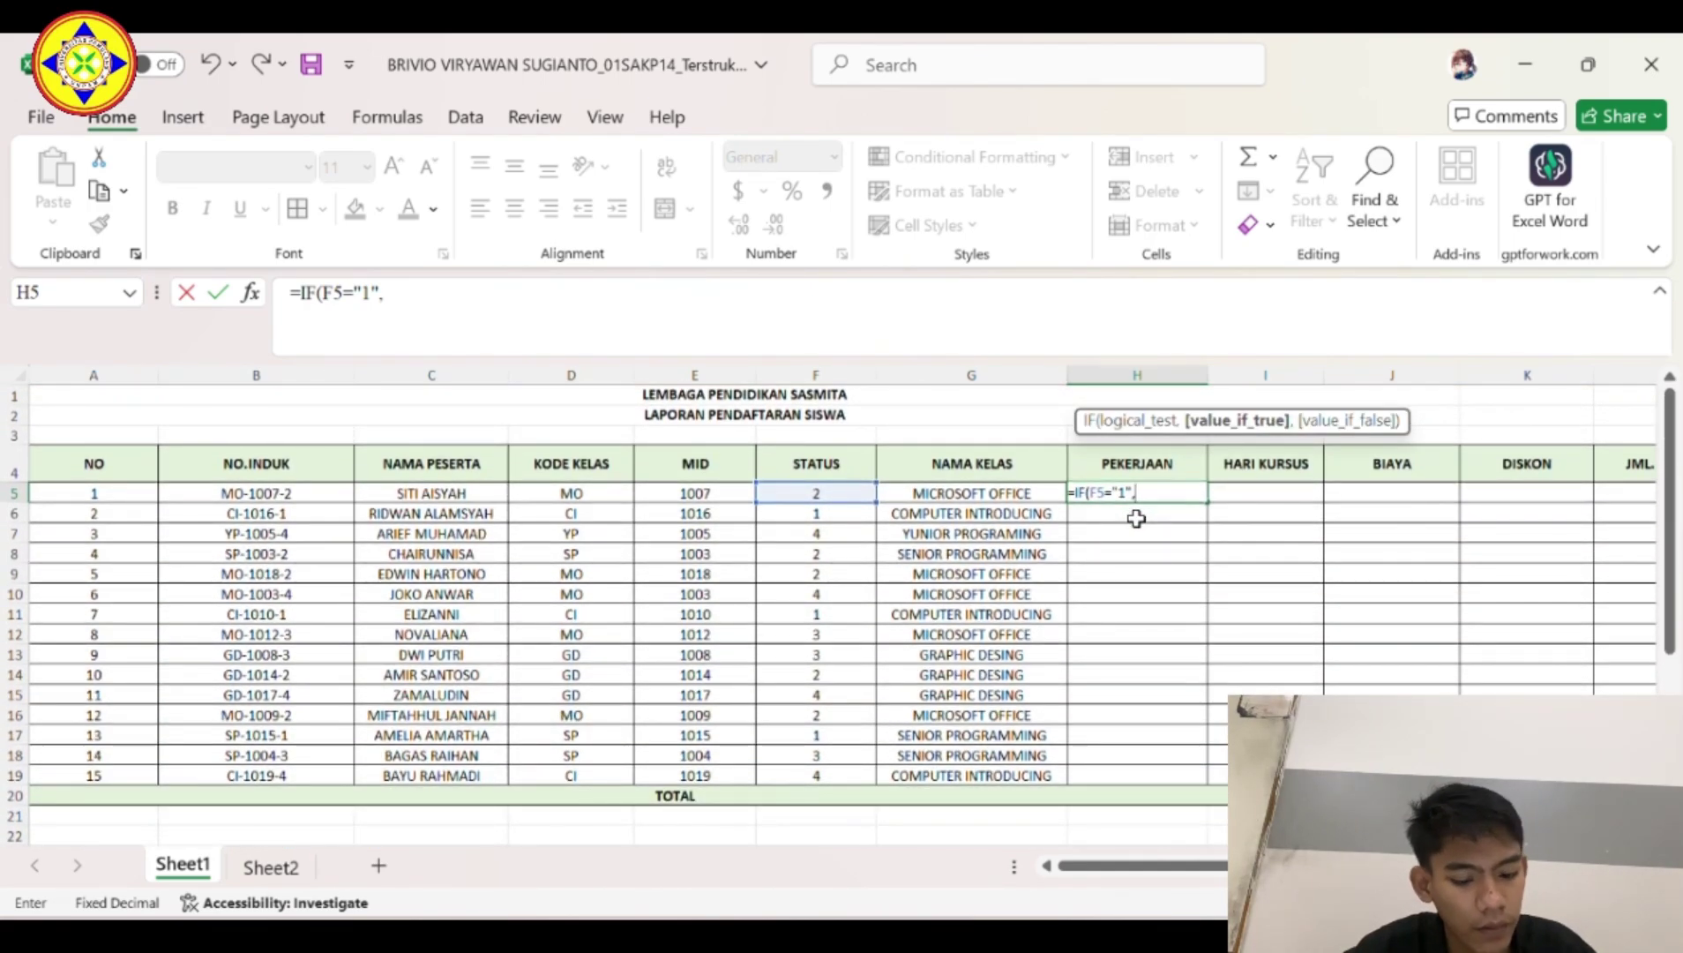
{"action": "type", "text": "\""}
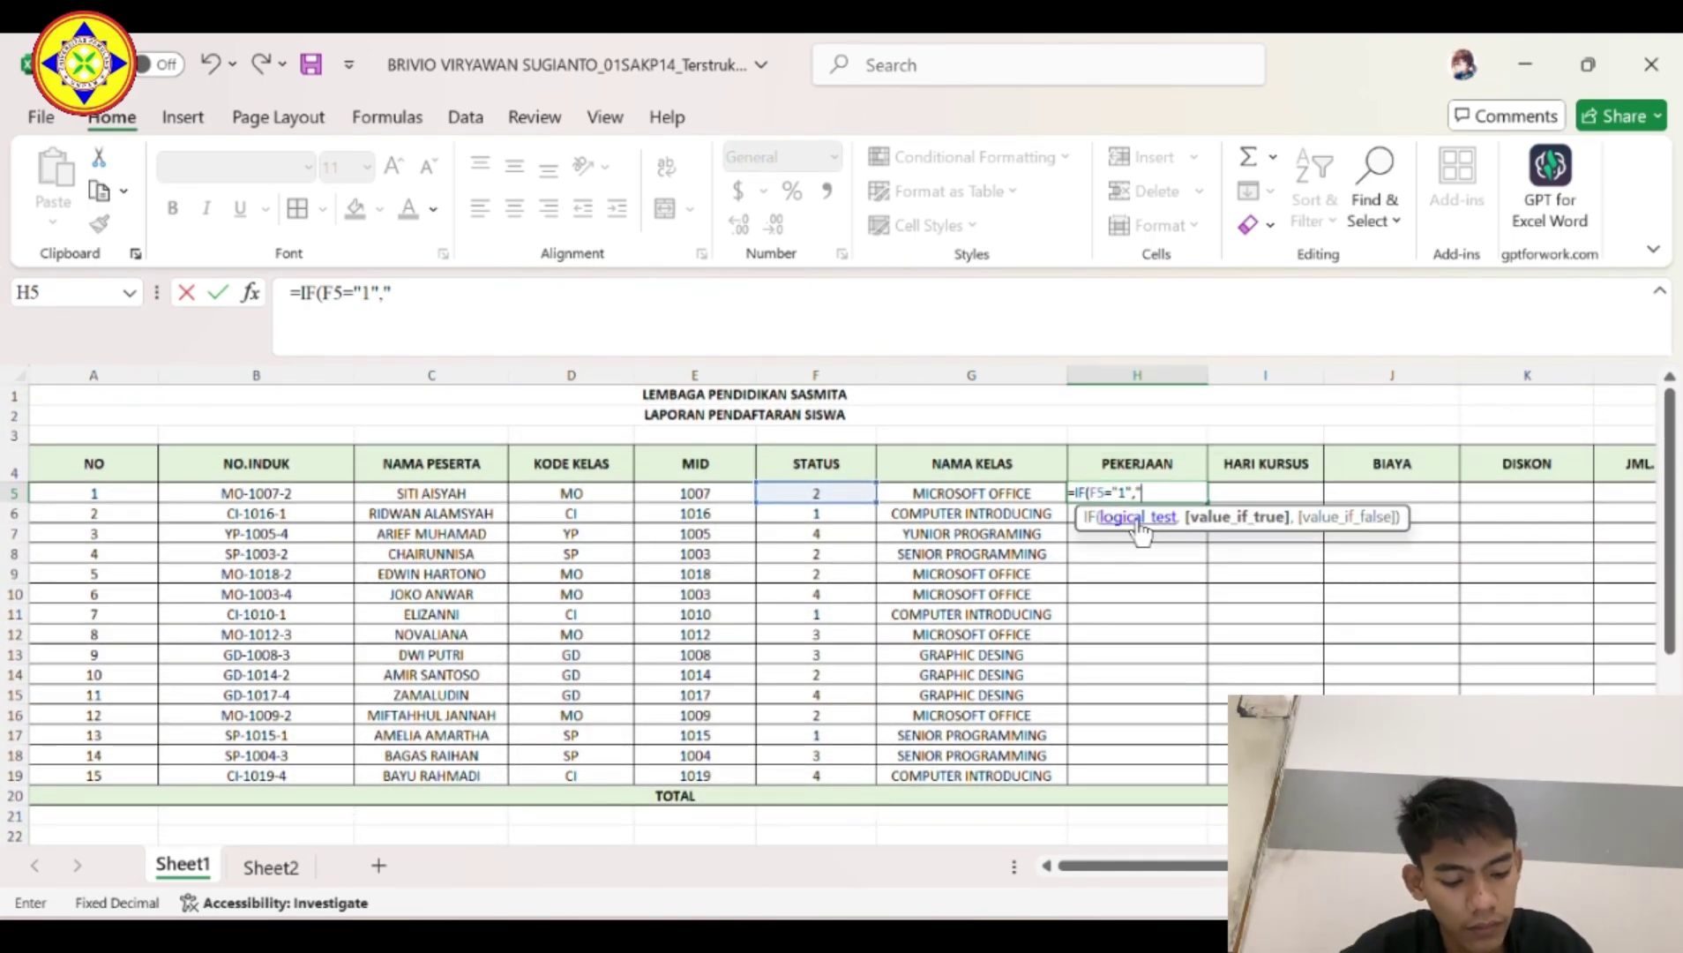
{"action": "type", "text": "PELAJAR\""}
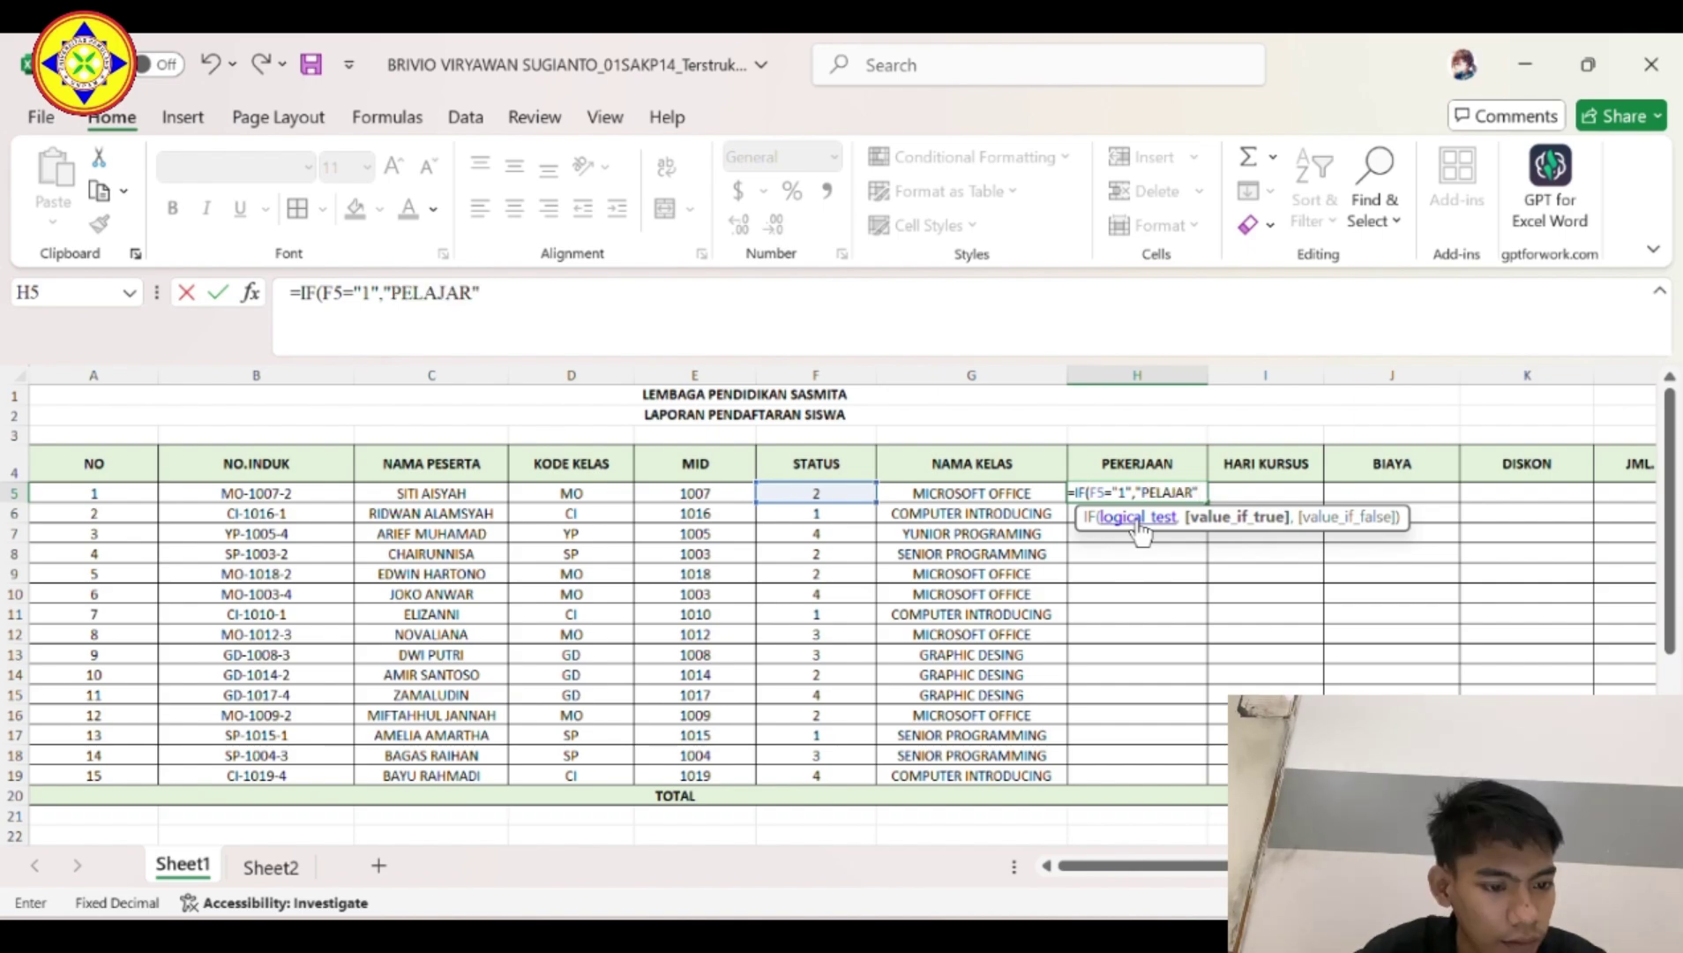
Nest a second IF as the false value of the H5 formula, testing F5="2".
{"action": "type", "text": ",IF"}
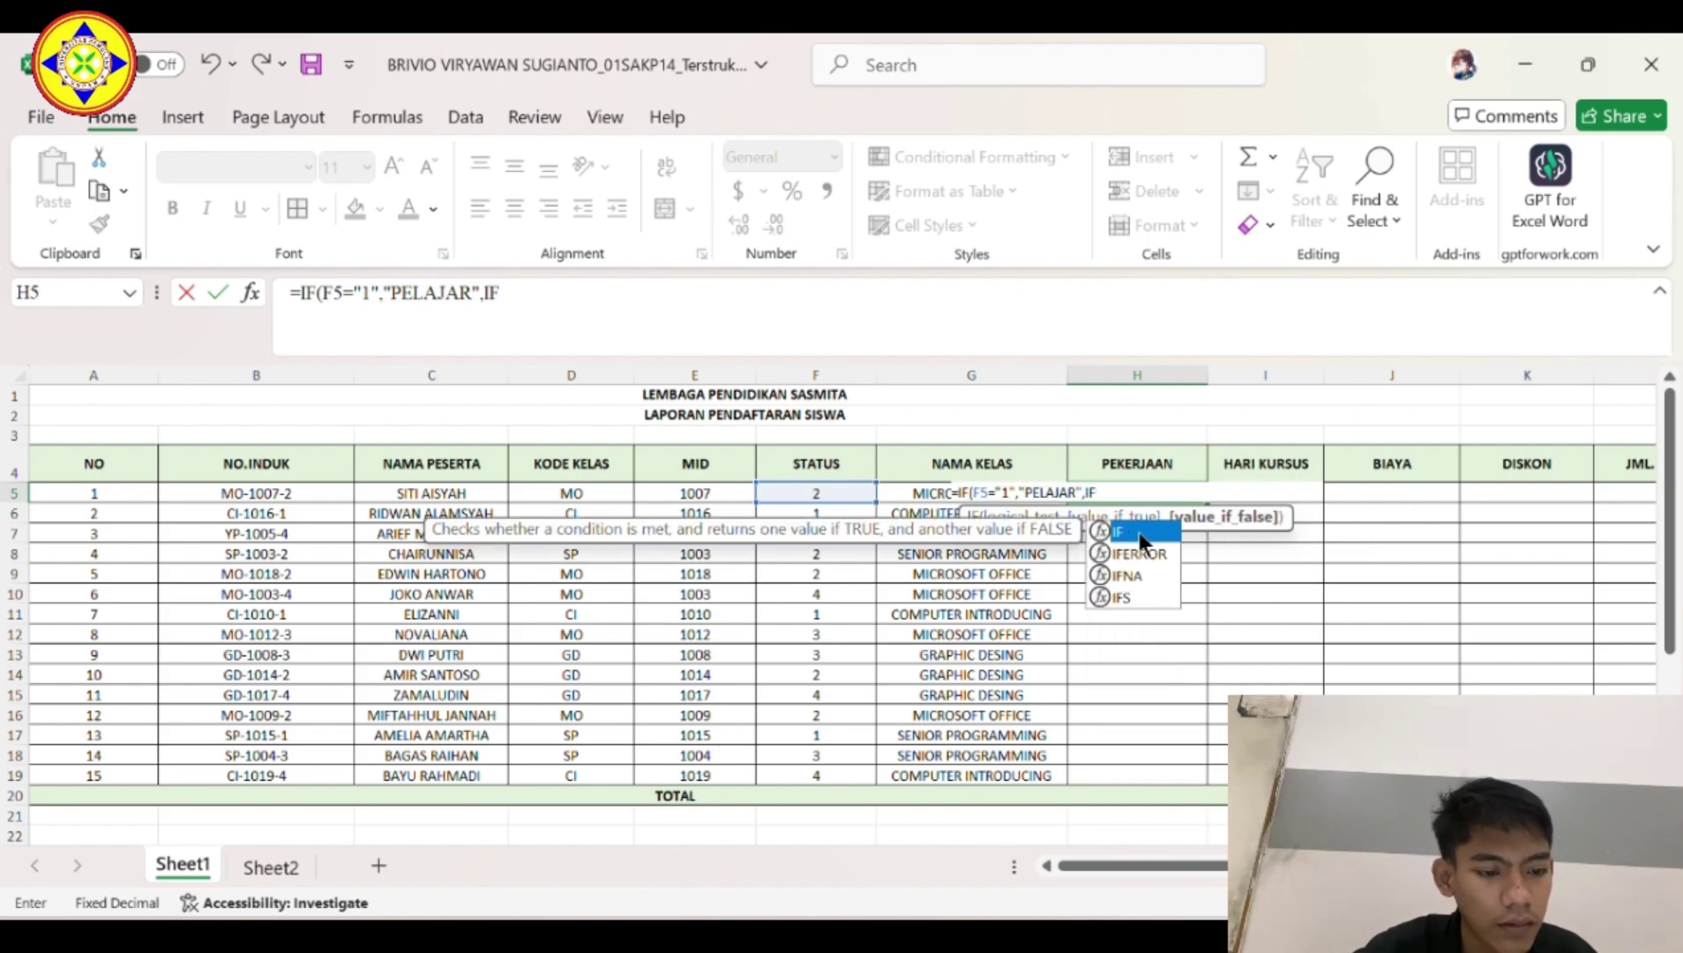
{"action": "double_click", "coordinate": [1139, 532]}
{"action": "left_click", "coordinate": [813, 492]}
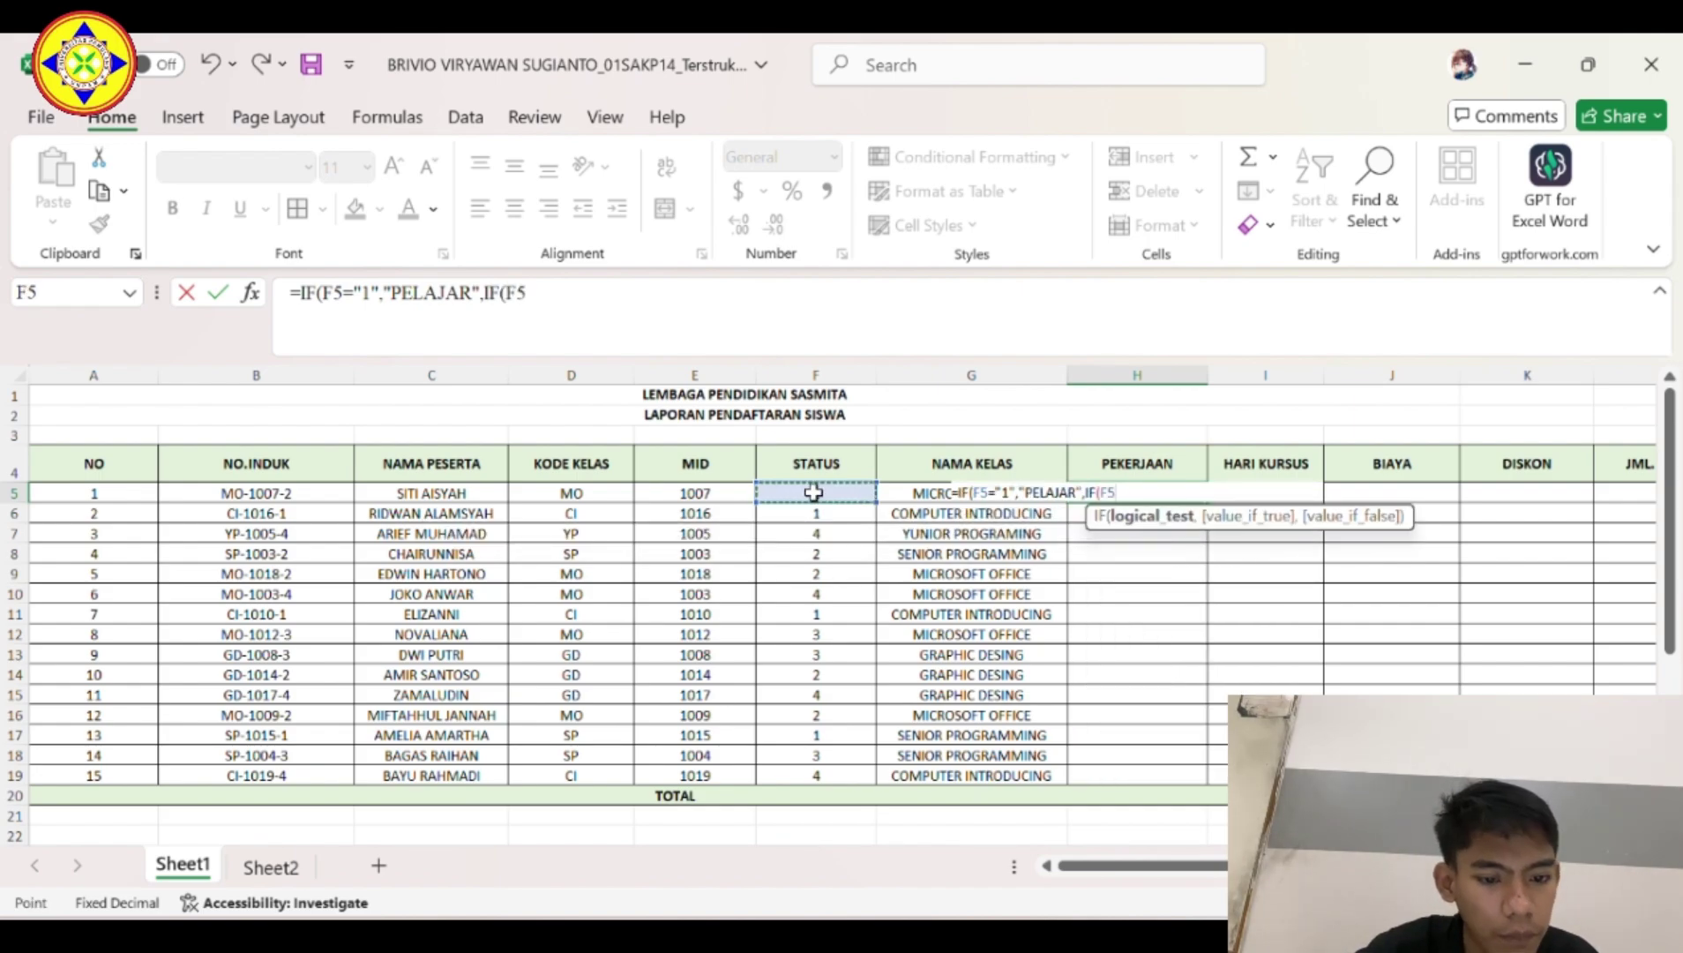
{"action": "type", "text": "="}
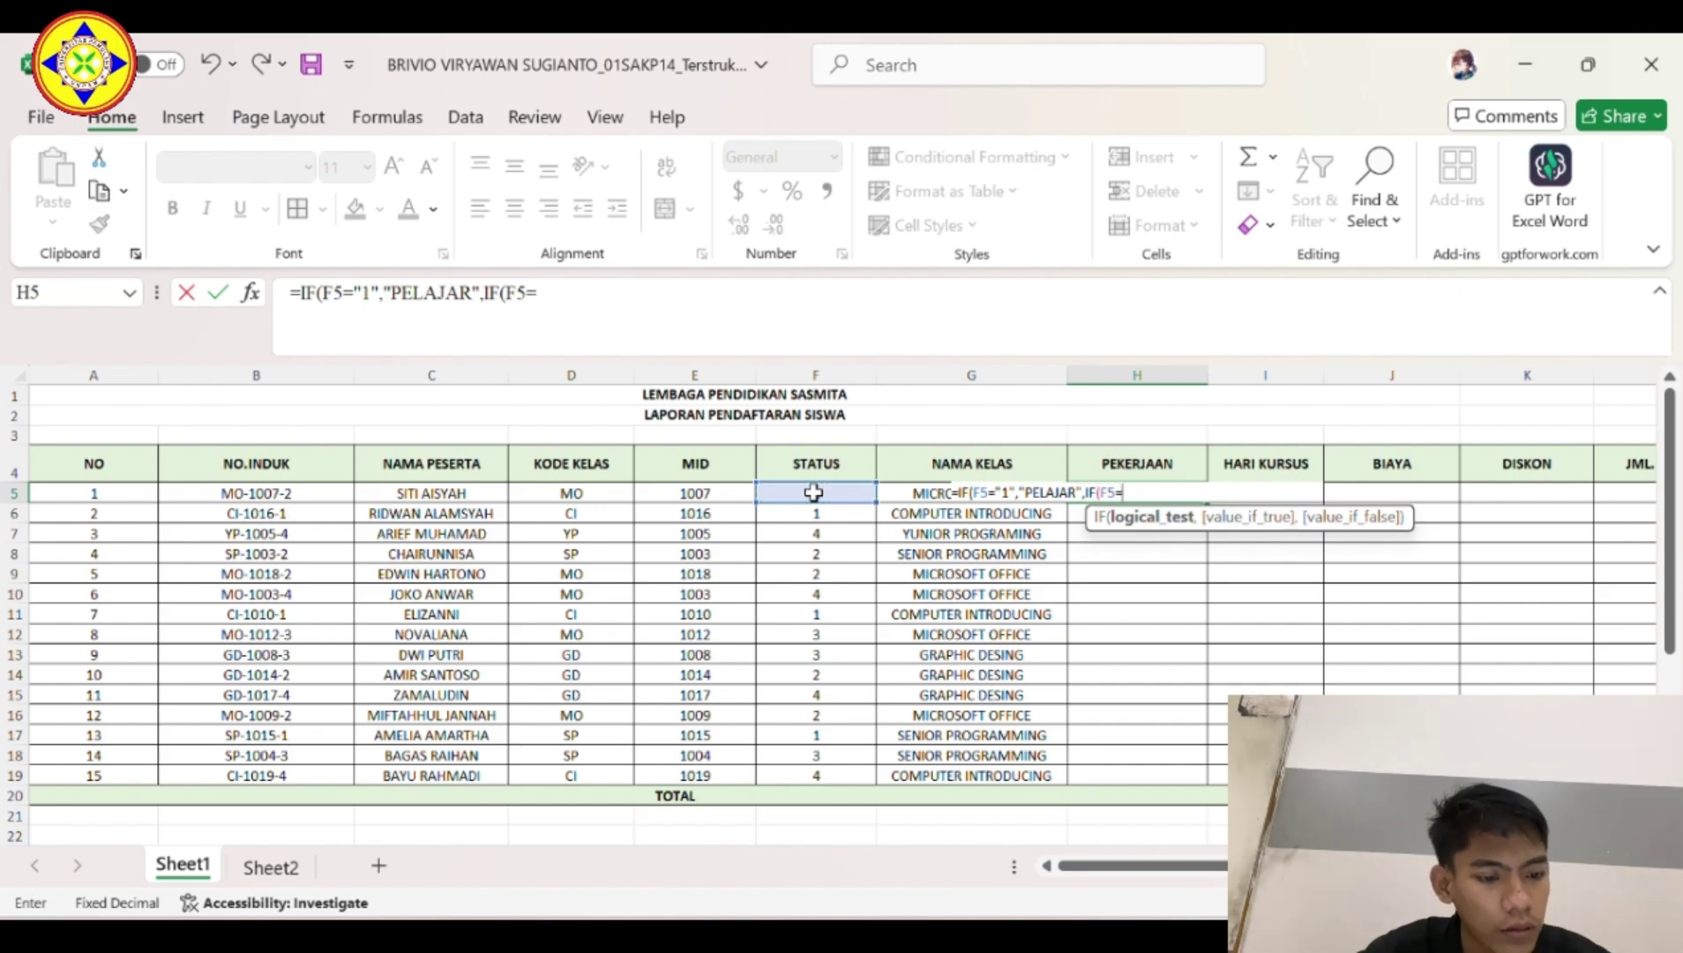
{"action": "type", "text": "\""}
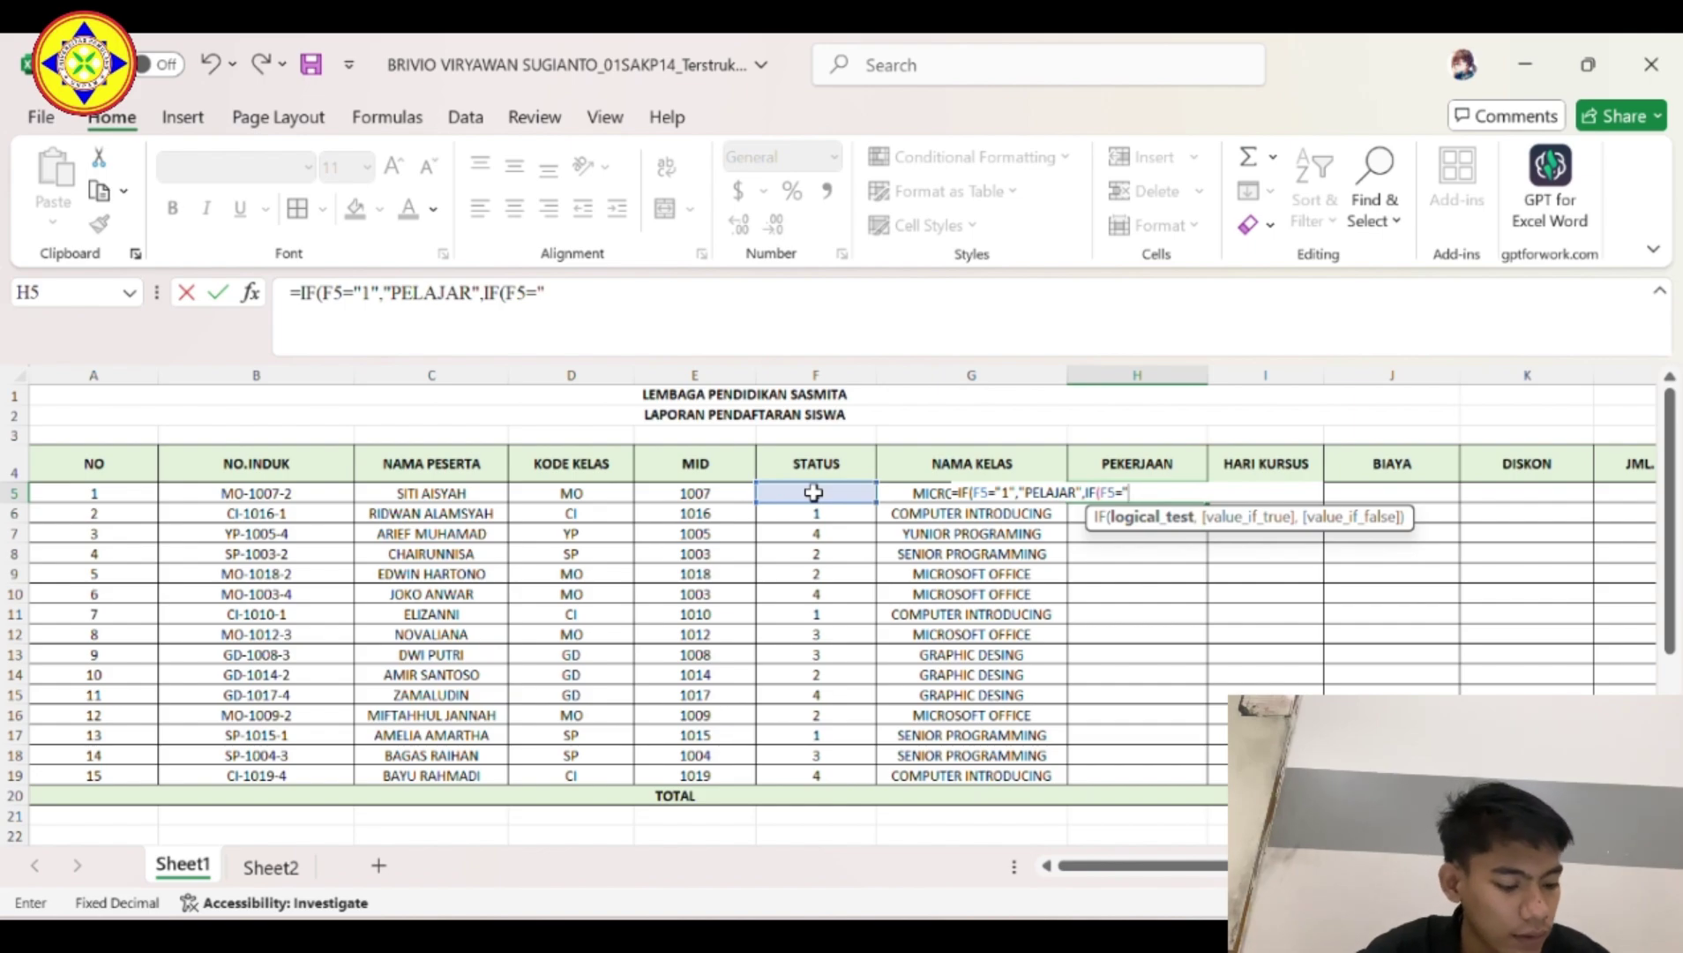
{"action": "type", "text": "2\""}
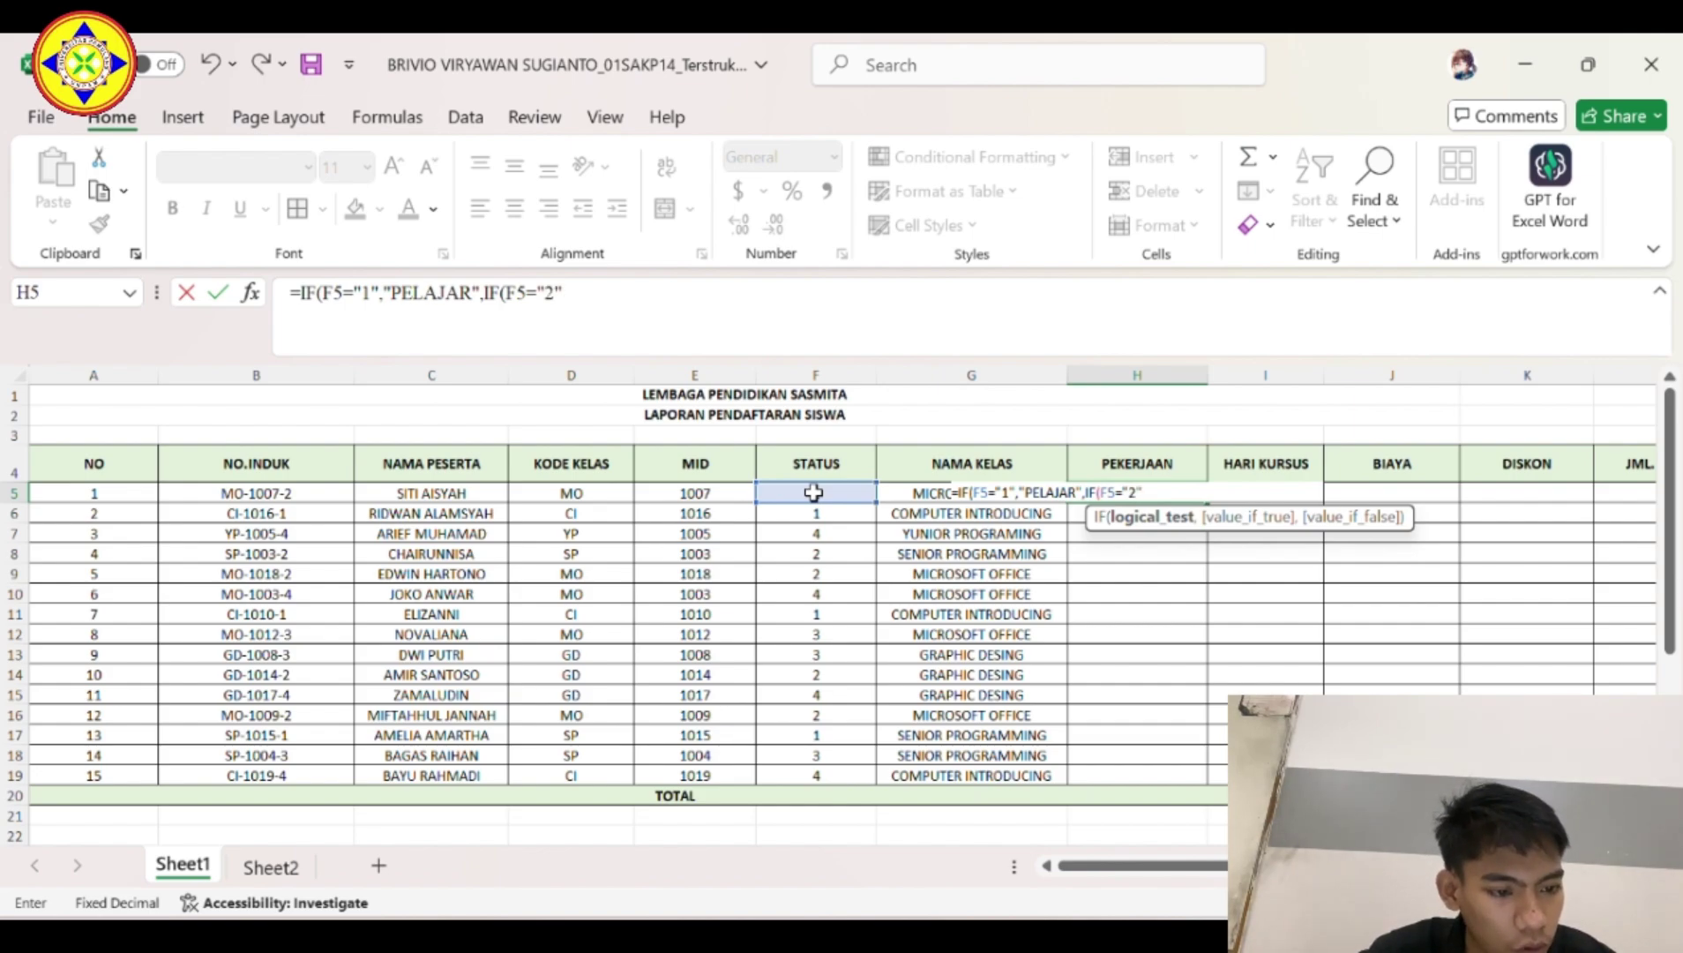
{"action": "type", "text": ","}
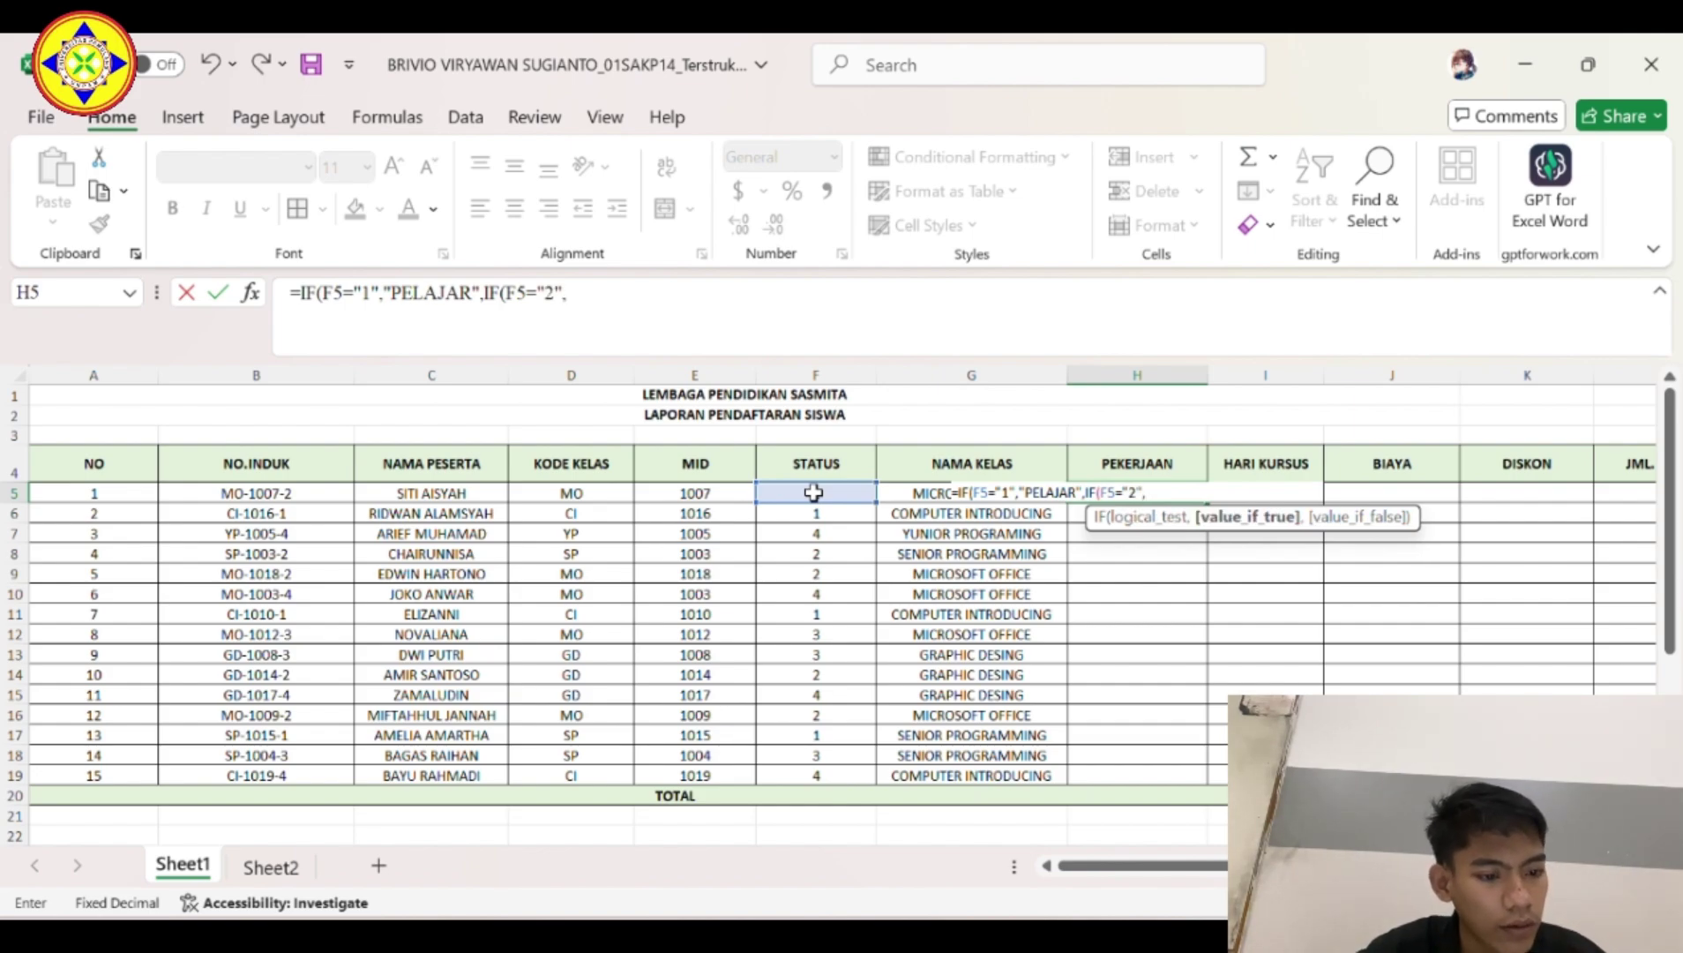
Return "WIRASWASTA" when the F5="2" test in the H5 formula is true, following the STATUS reference table.
{"action": "type", "text": "\""}
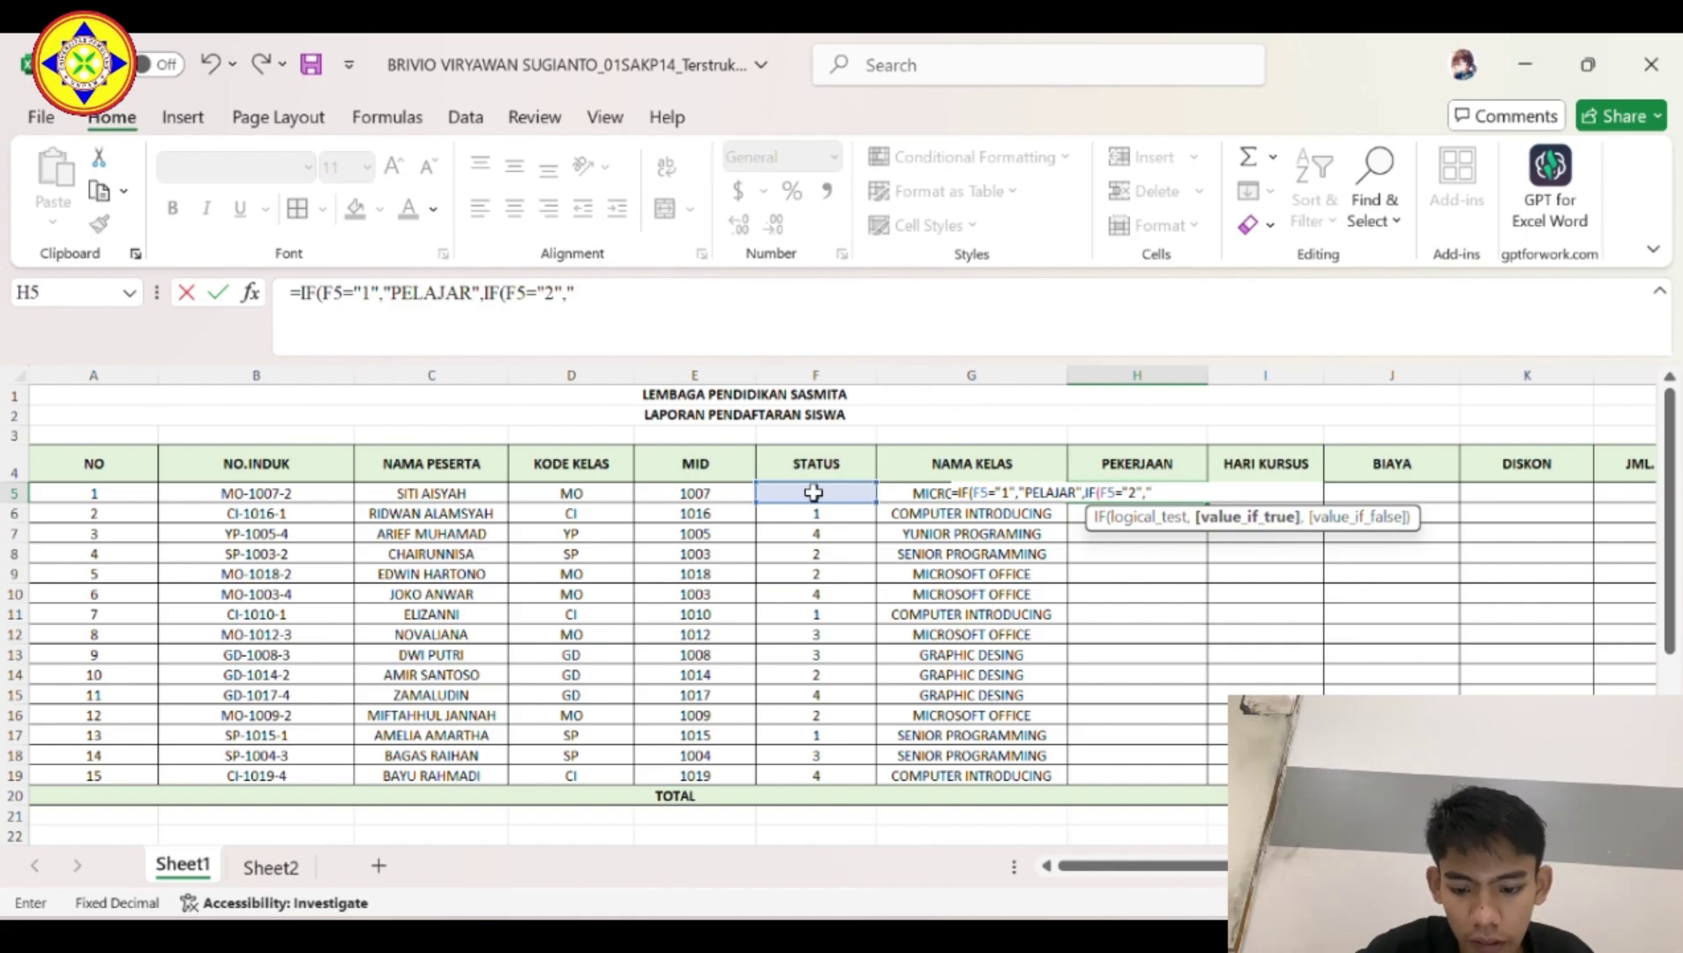
{"action": "scroll", "coordinate": [814, 492], "scroll_direction": "down", "scroll_amount": 5}
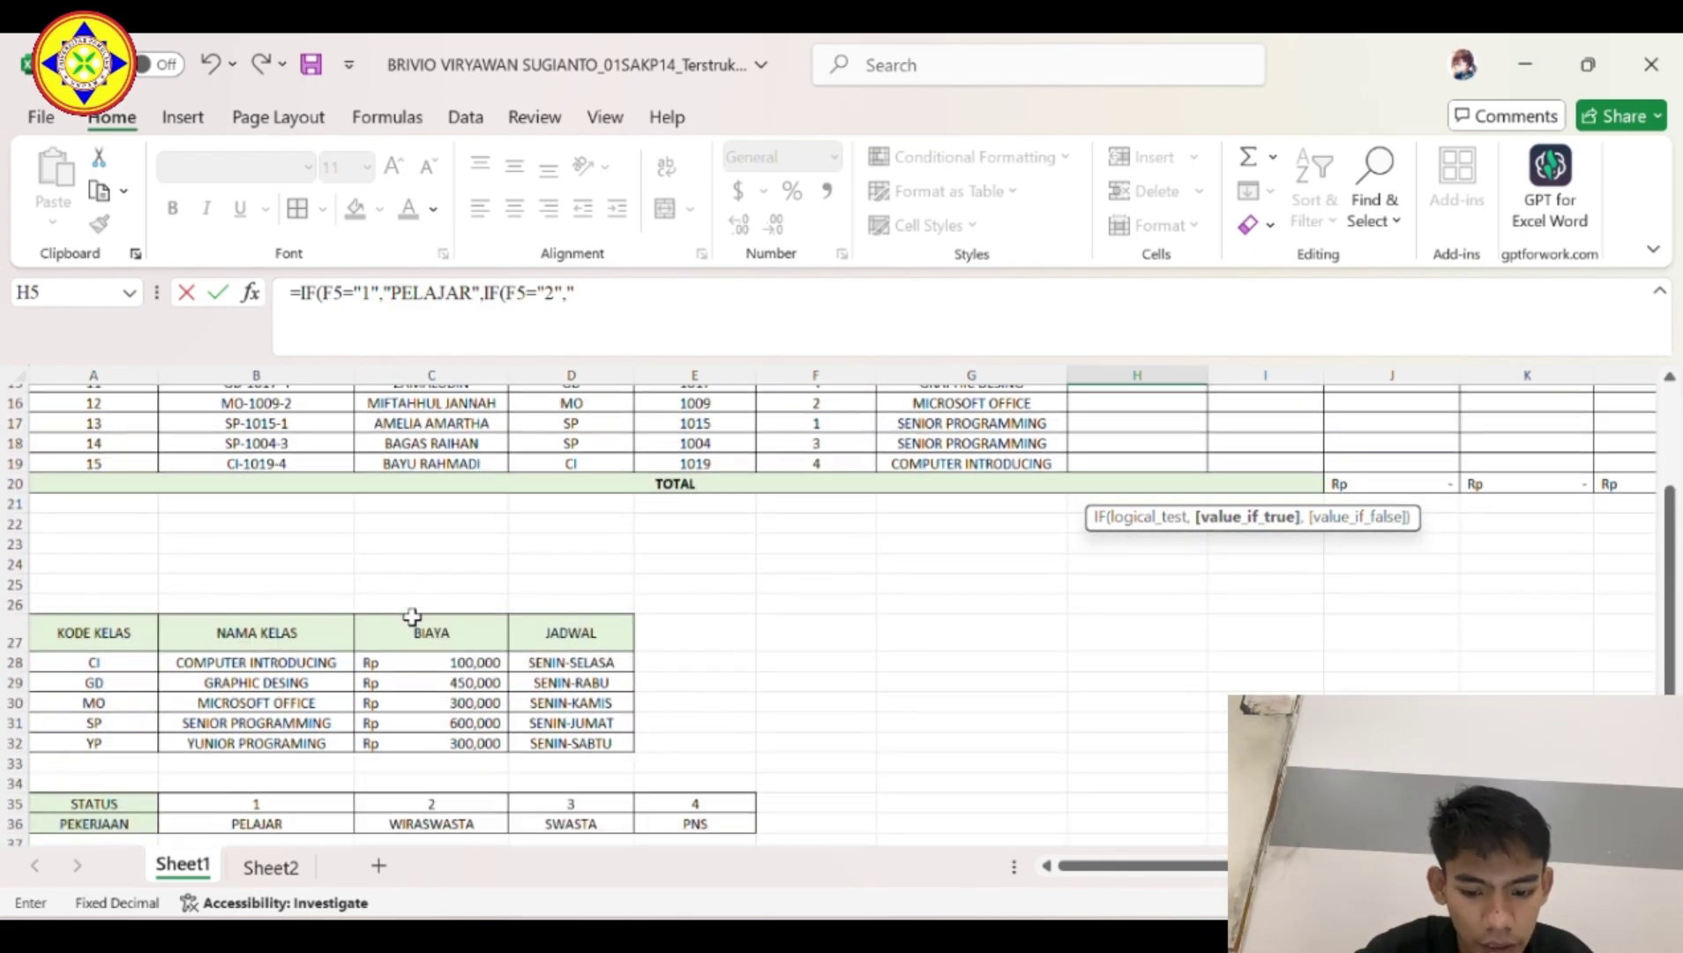
{"action": "scroll", "coordinate": [410, 796], "scroll_direction": "up", "scroll_amount": 5}
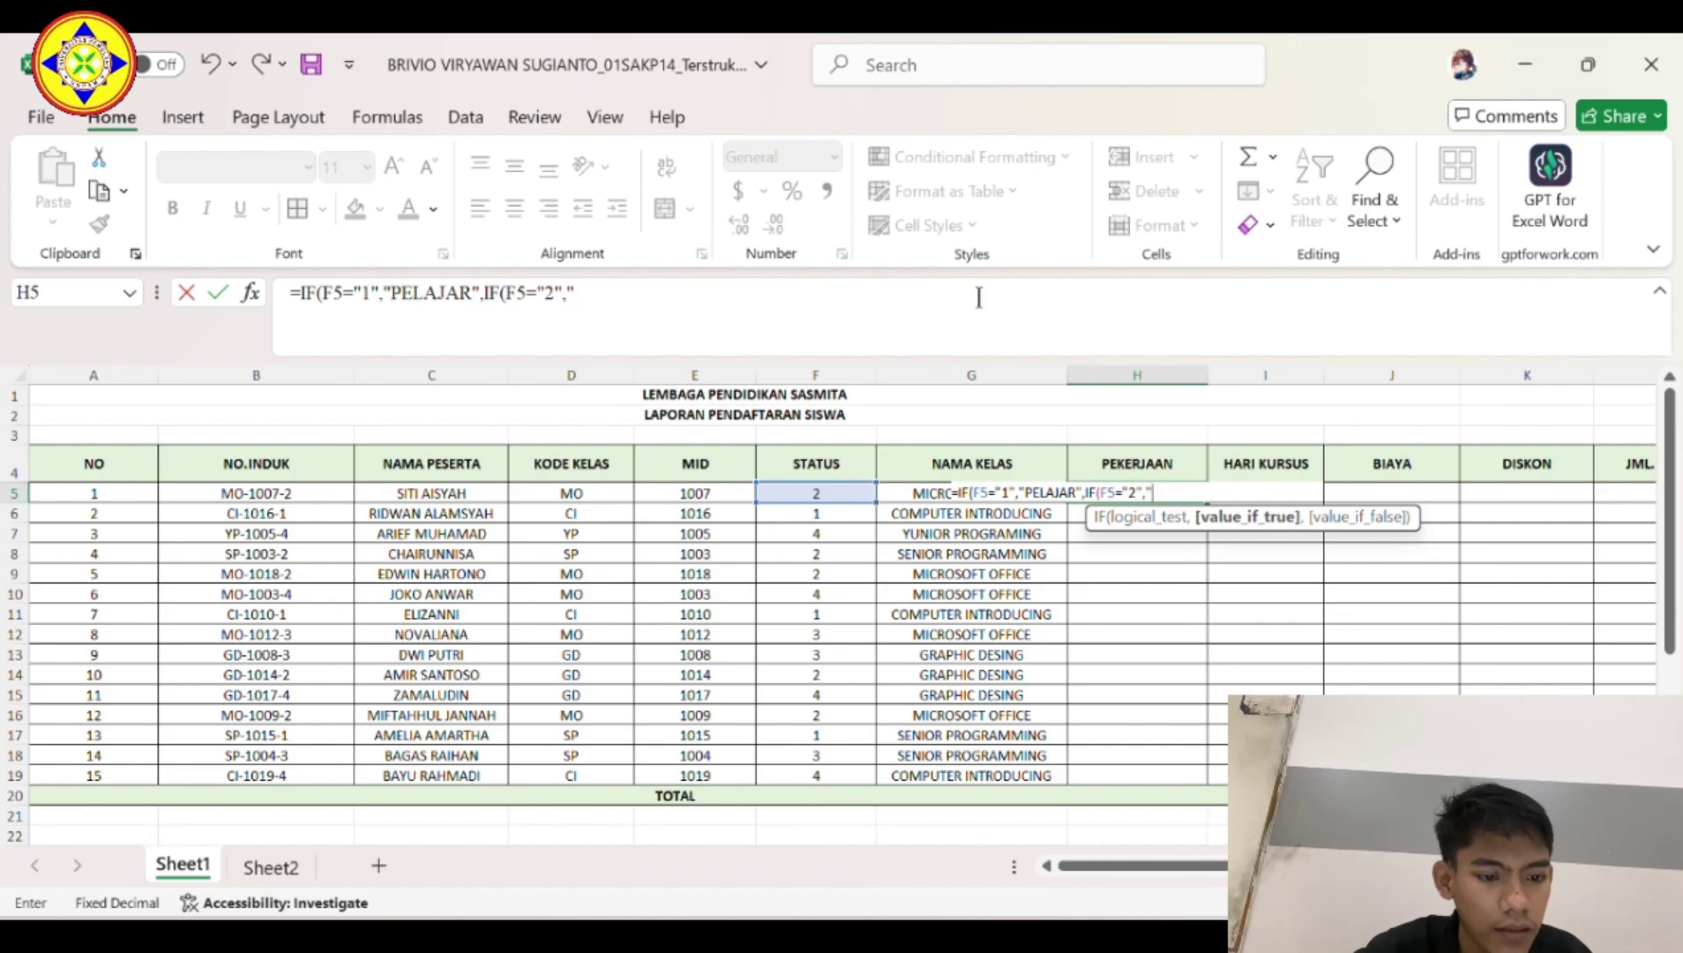
{"action": "type", "text": "WIRASWAS"}
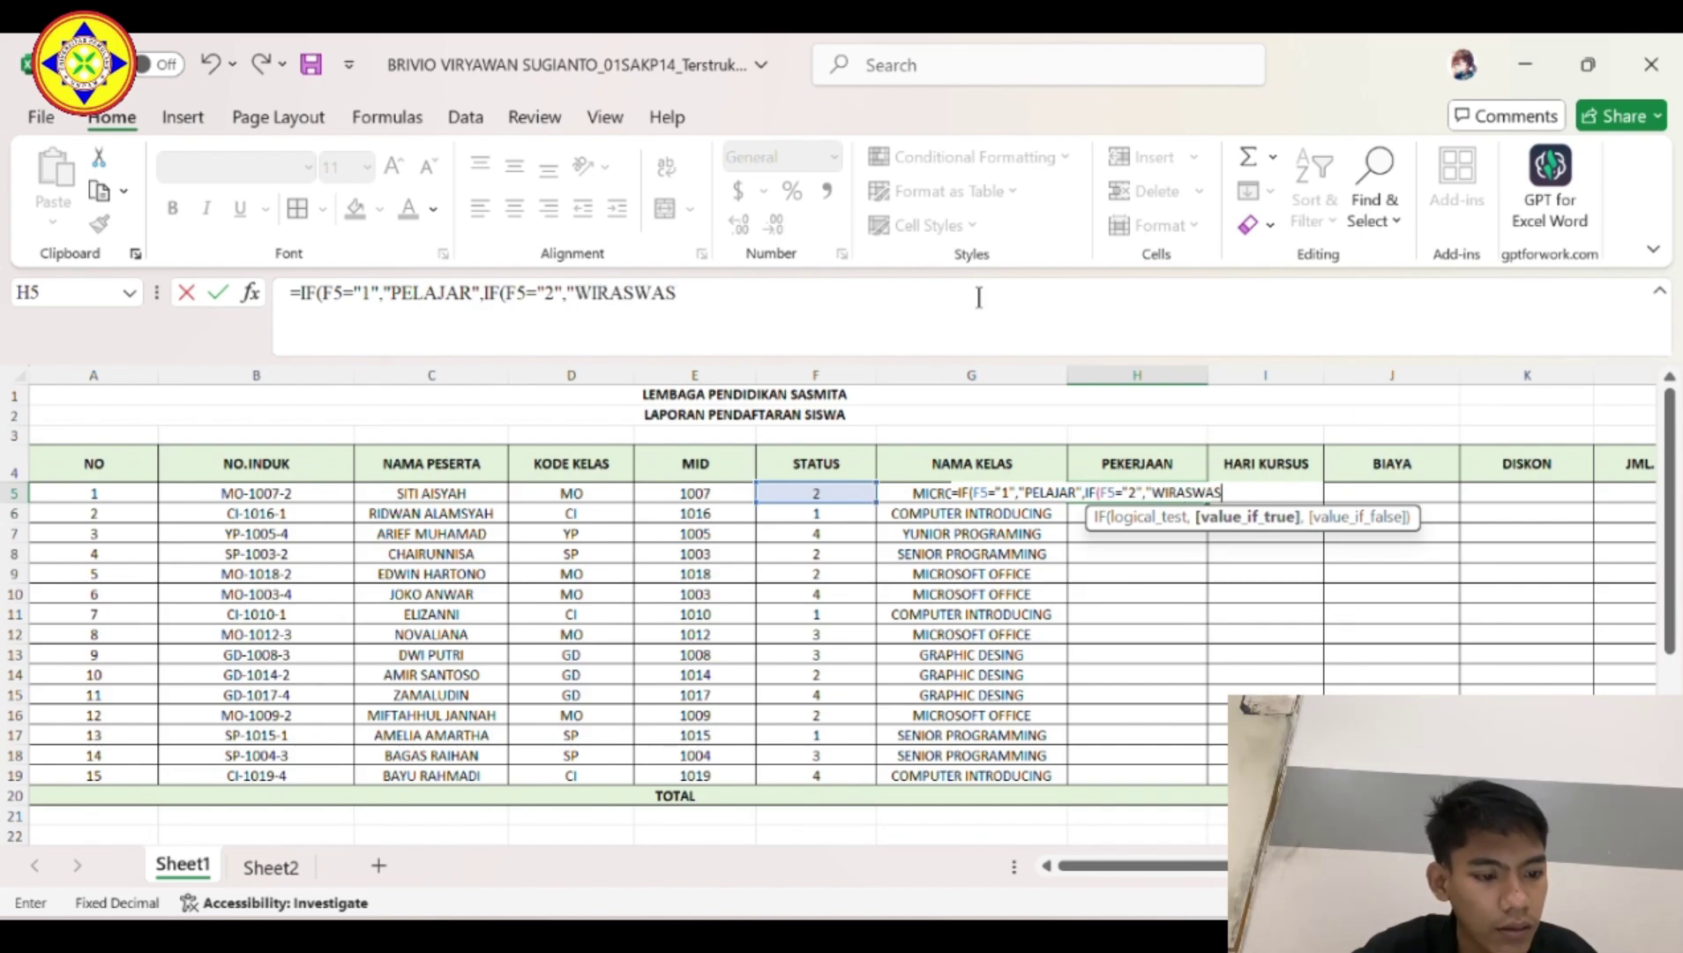
{"action": "type", "text": "TA"}
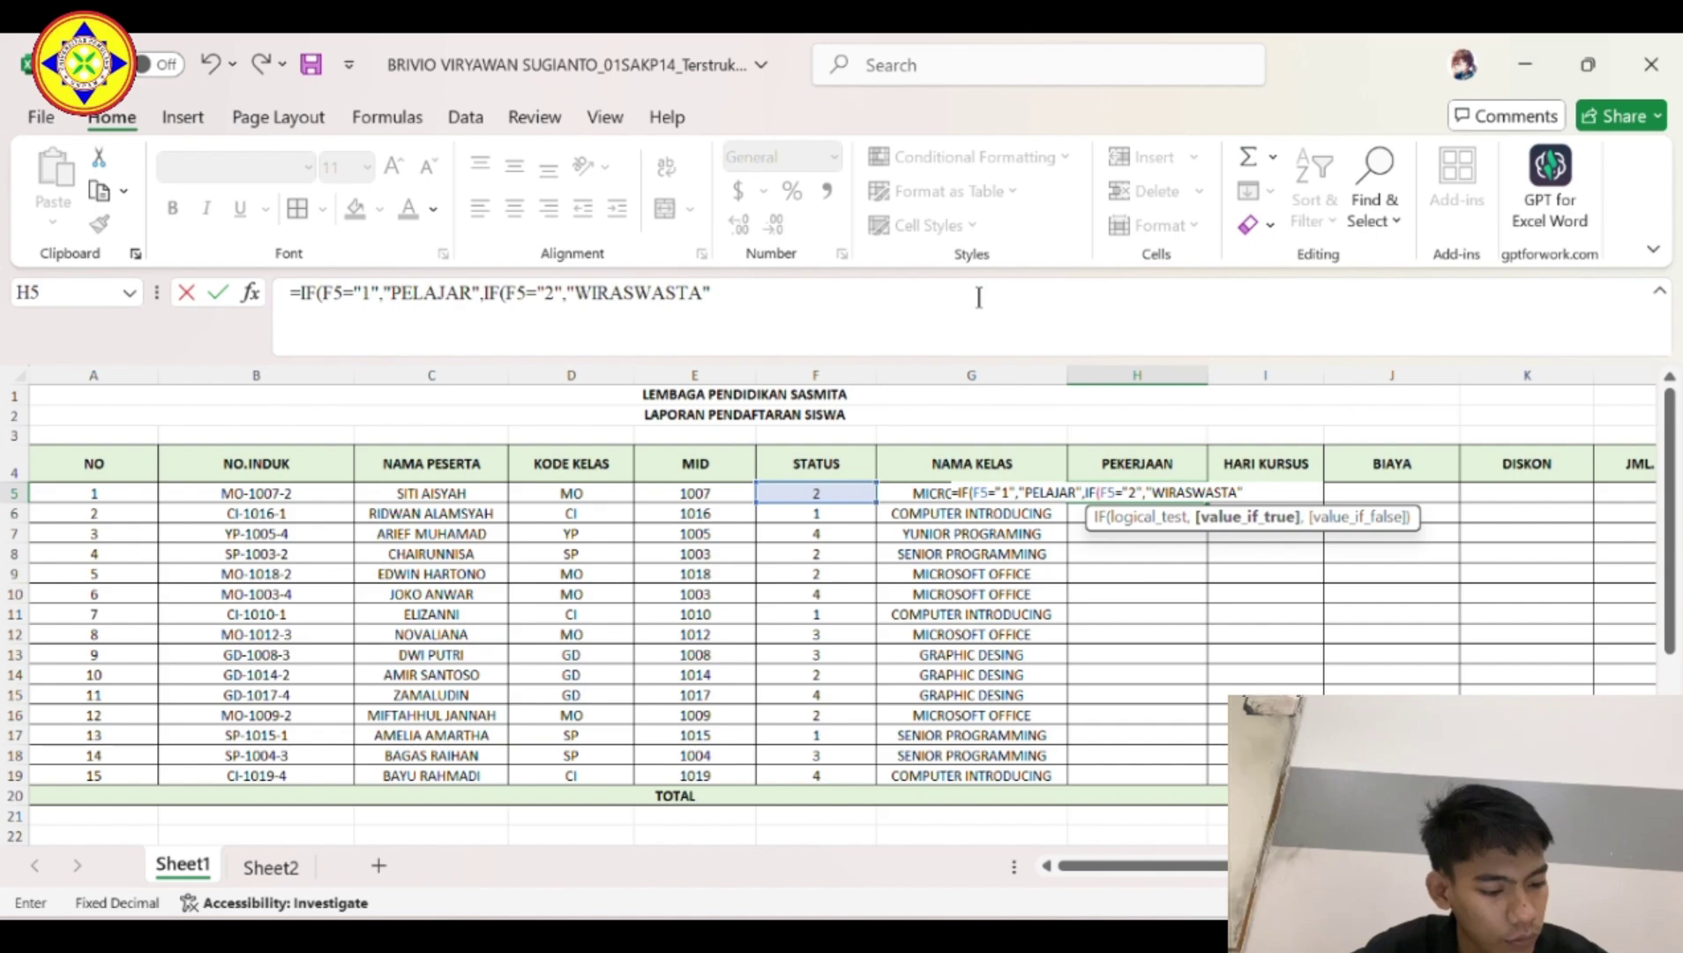
Nest a third IF as the false value in the H5 formula, testing F5="3".
{"action": "type", "text": ","}
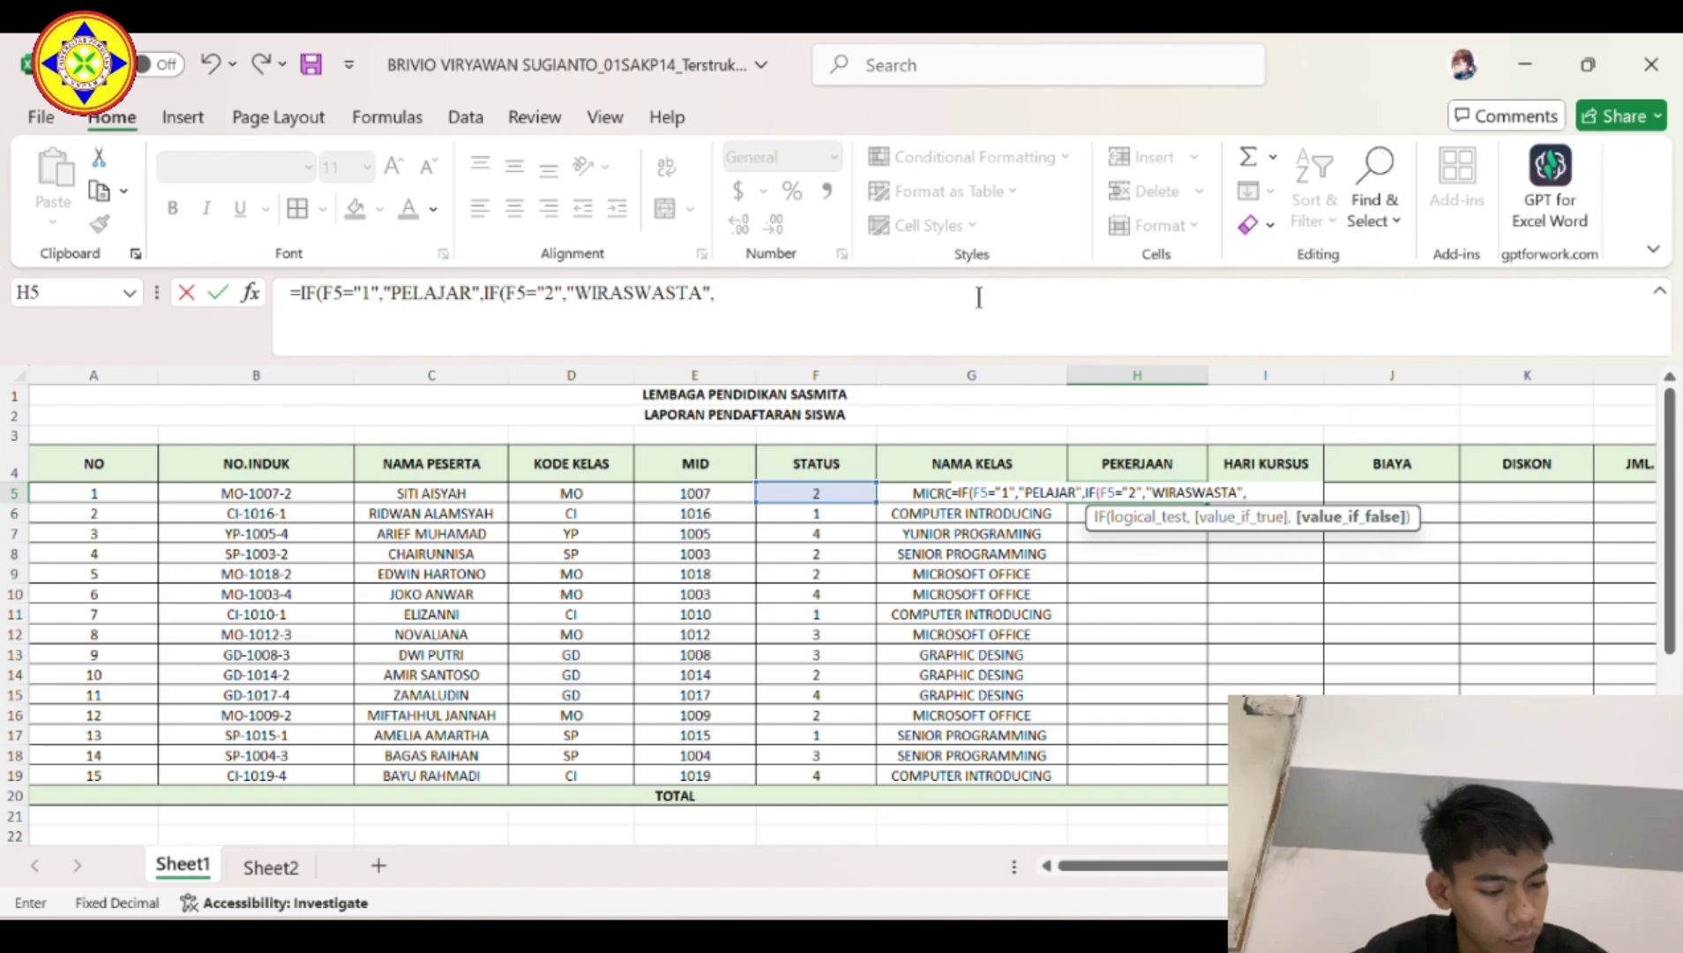
{"action": "type", "text": "I"}
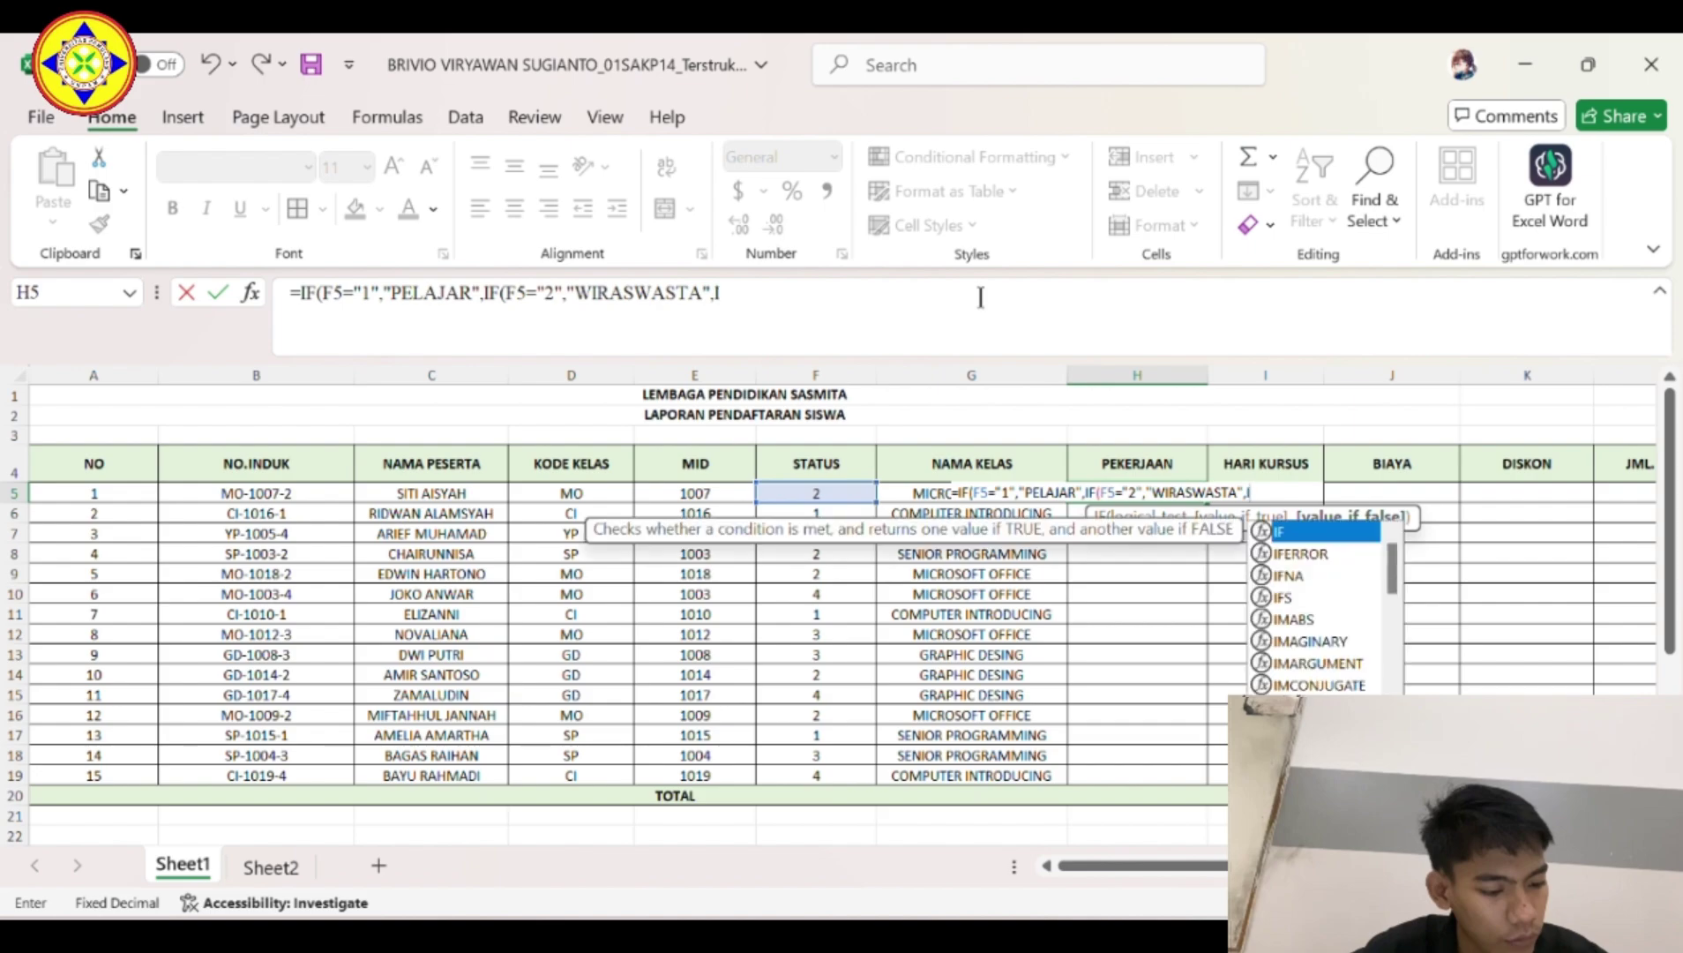
{"action": "double_click", "coordinate": [1326, 535]}
{"action": "left_click", "coordinate": [820, 489]}
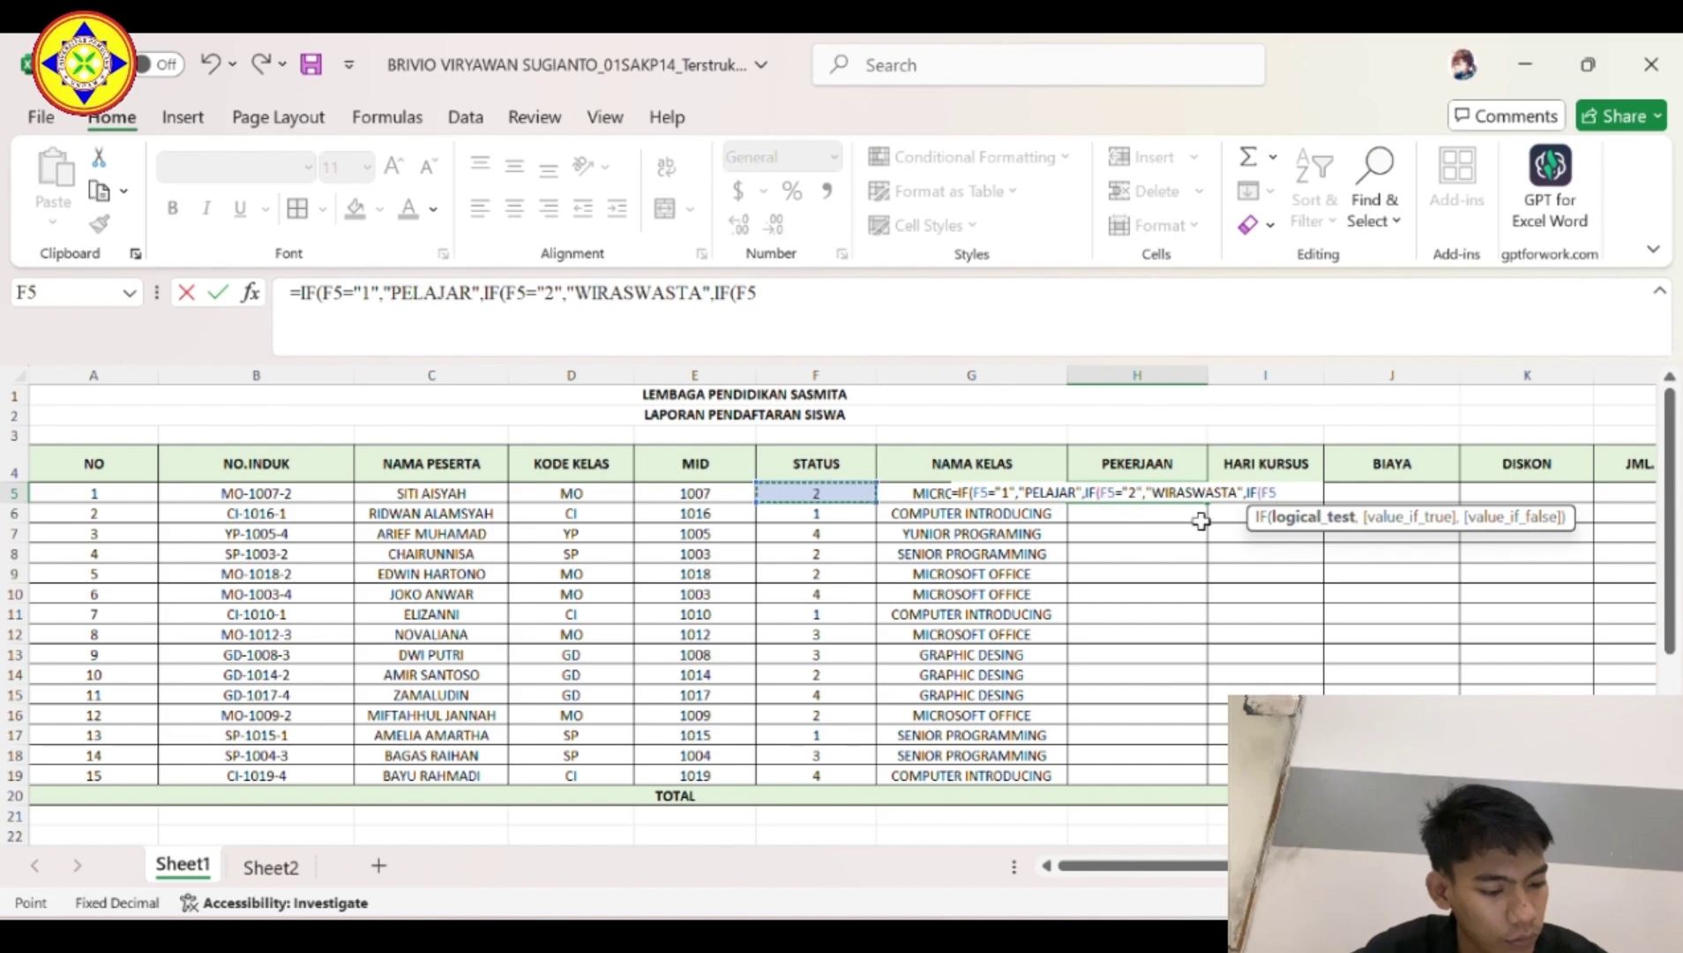
{"action": "type", "text": "="}
{"action": "scroll", "coordinate": [1201, 520], "scroll_direction": "down", "scroll_amount": 6}
{"action": "scroll", "coordinate": [1200, 520], "scroll_direction": "up", "scroll_amount": 5}
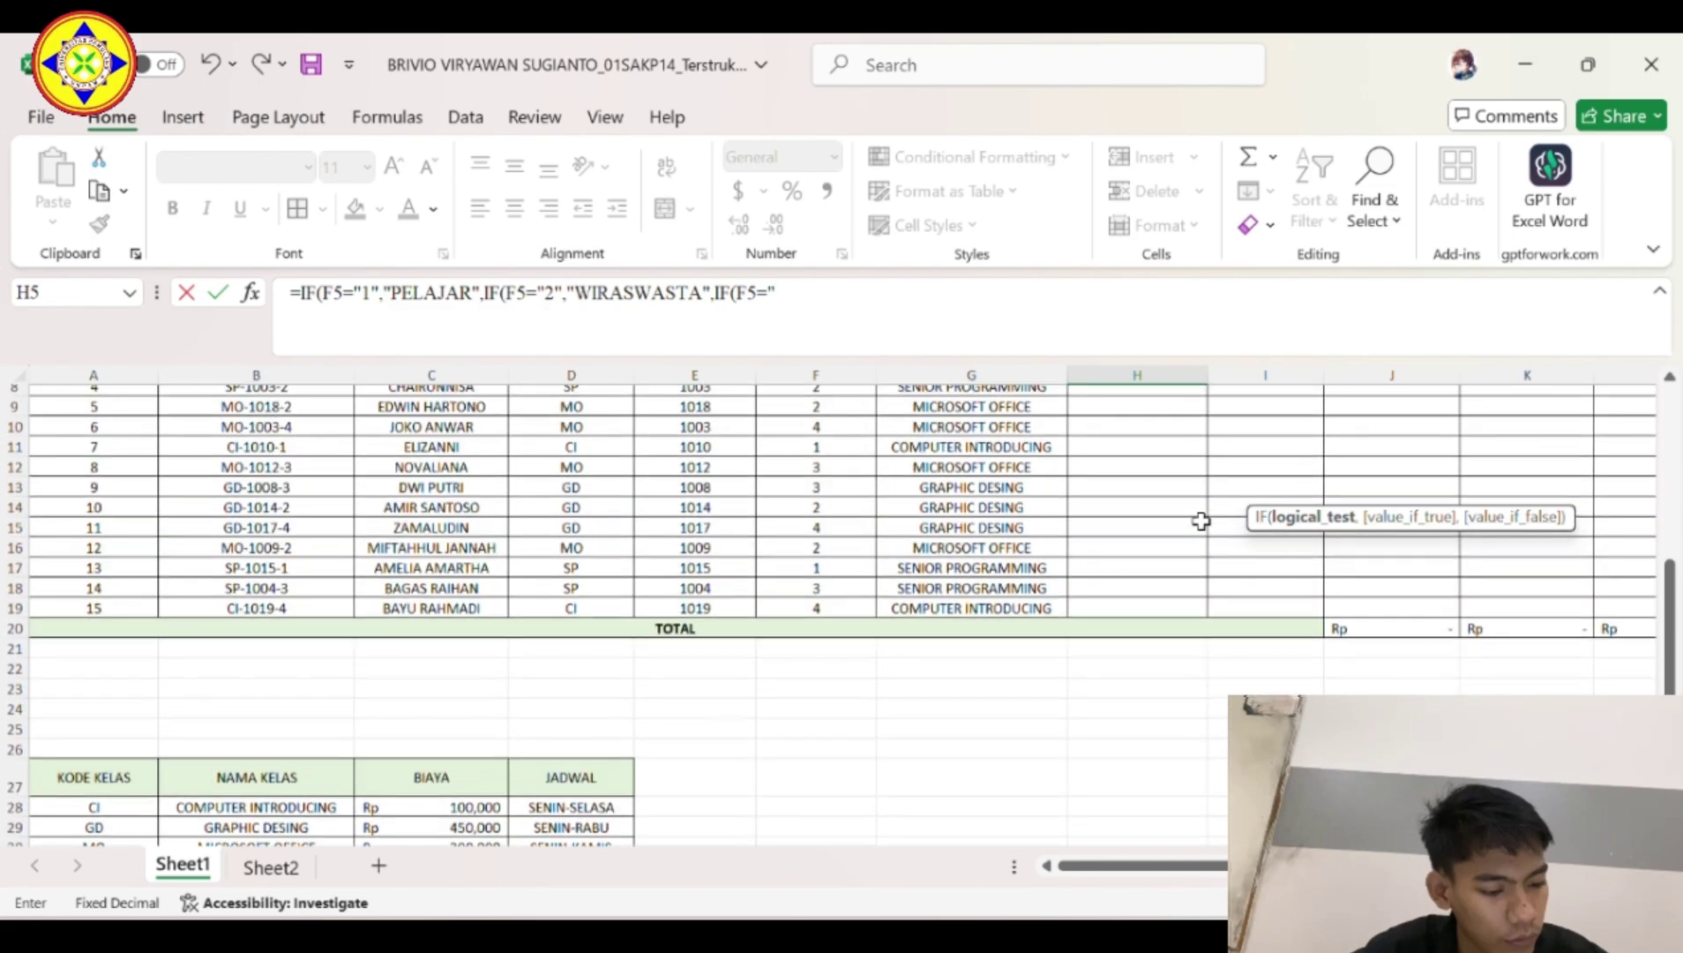
{"action": "type", "text": "3"}
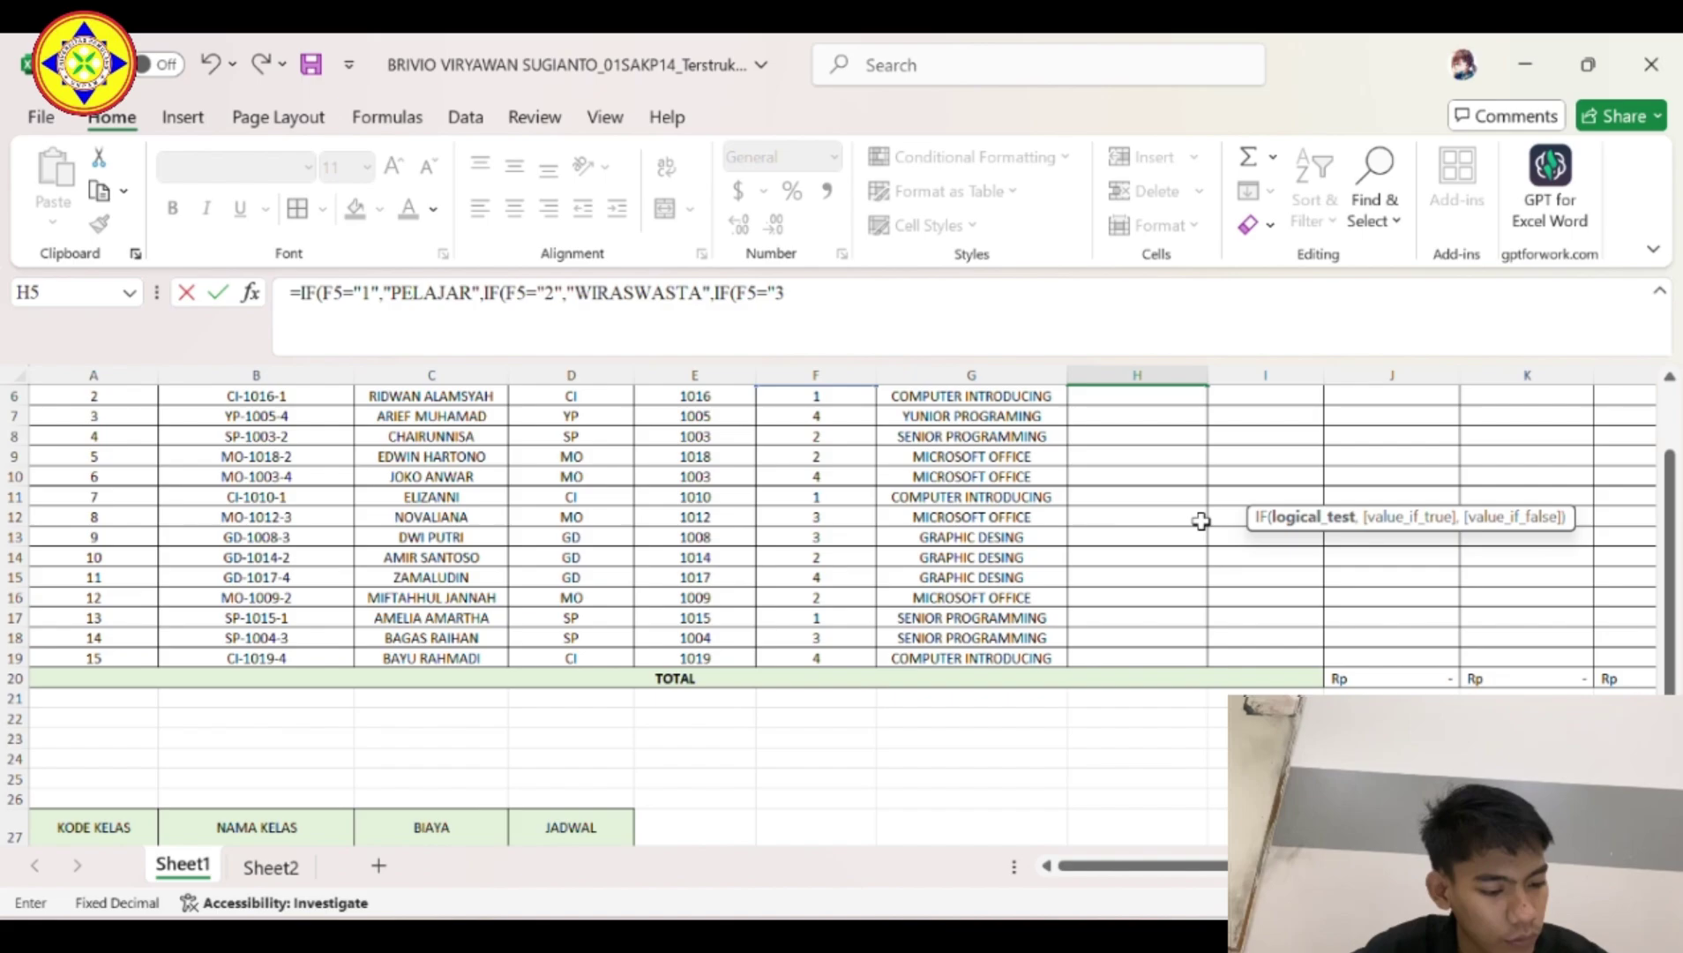
{"action": "scroll", "coordinate": [1200, 521], "scroll_direction": "up", "scroll_amount": 2}
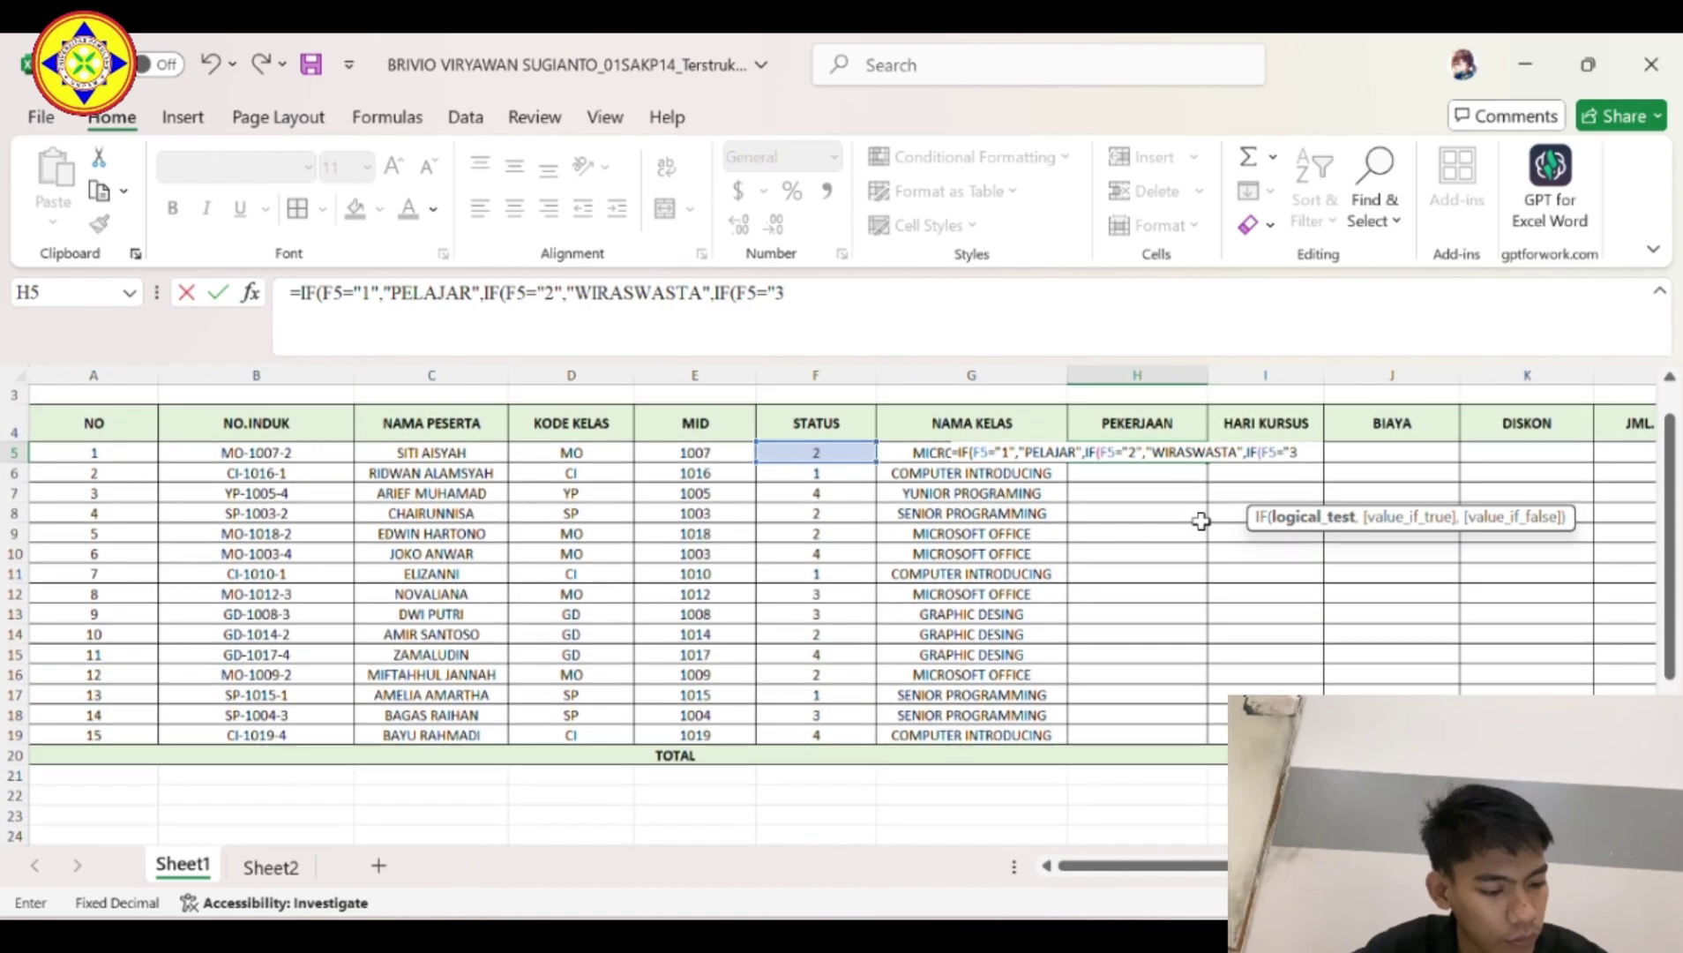
{"action": "type", "text": "\""}
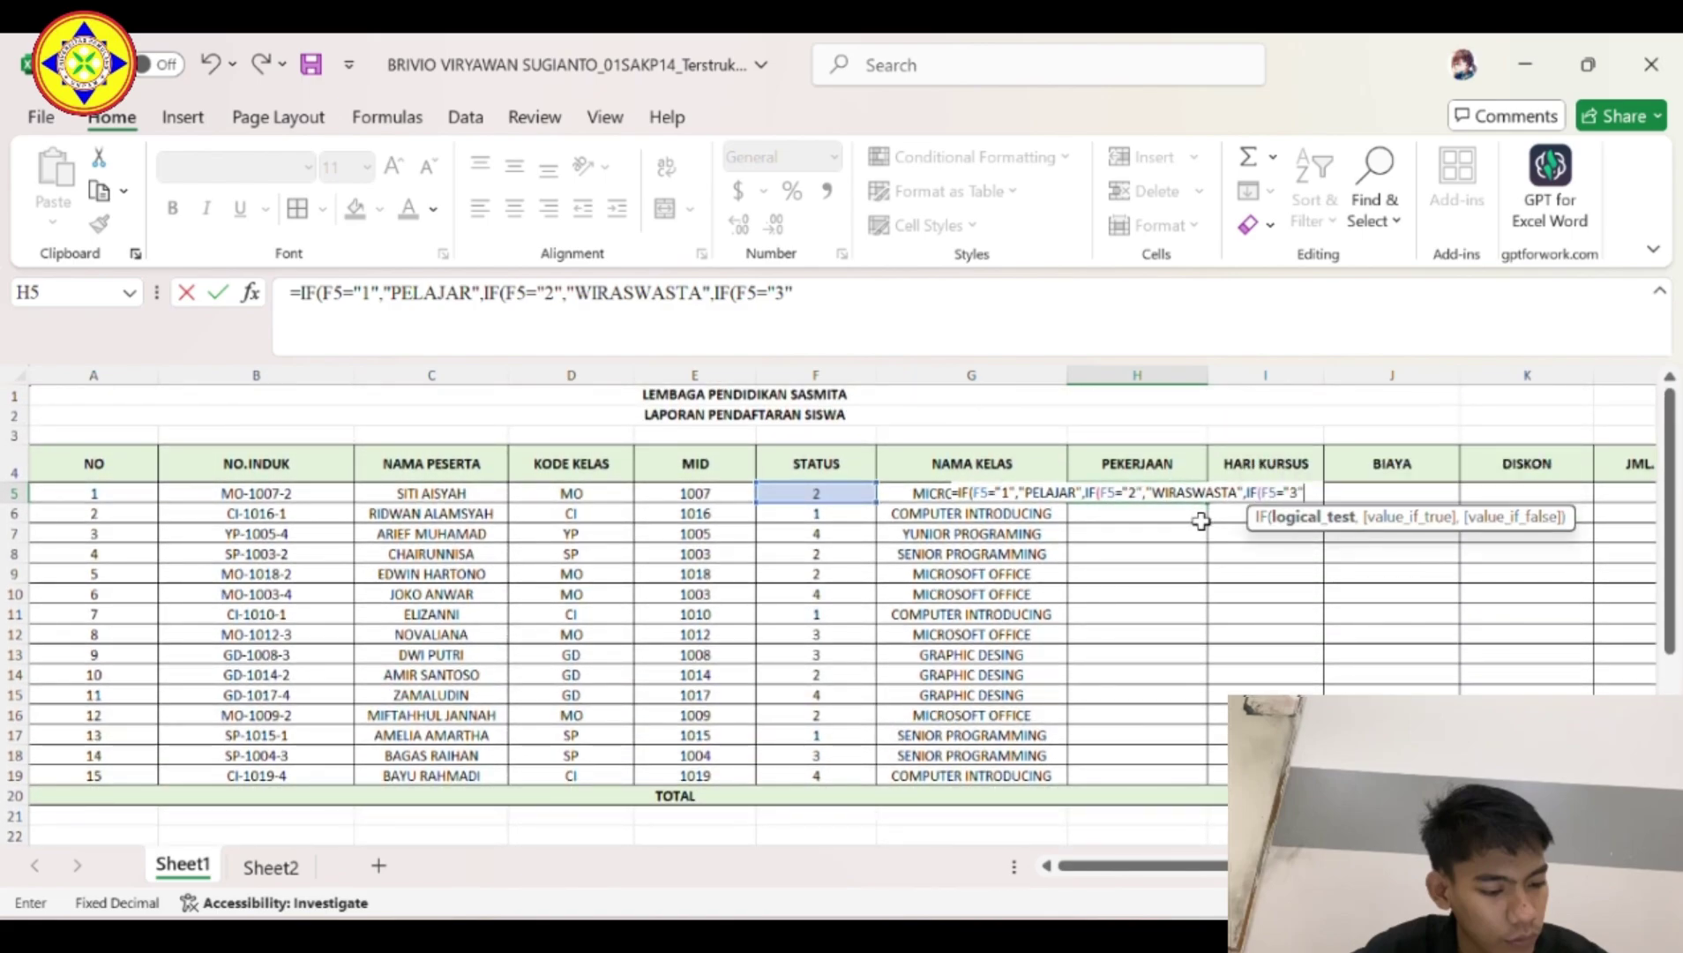
{"action": "type", "text": ","}
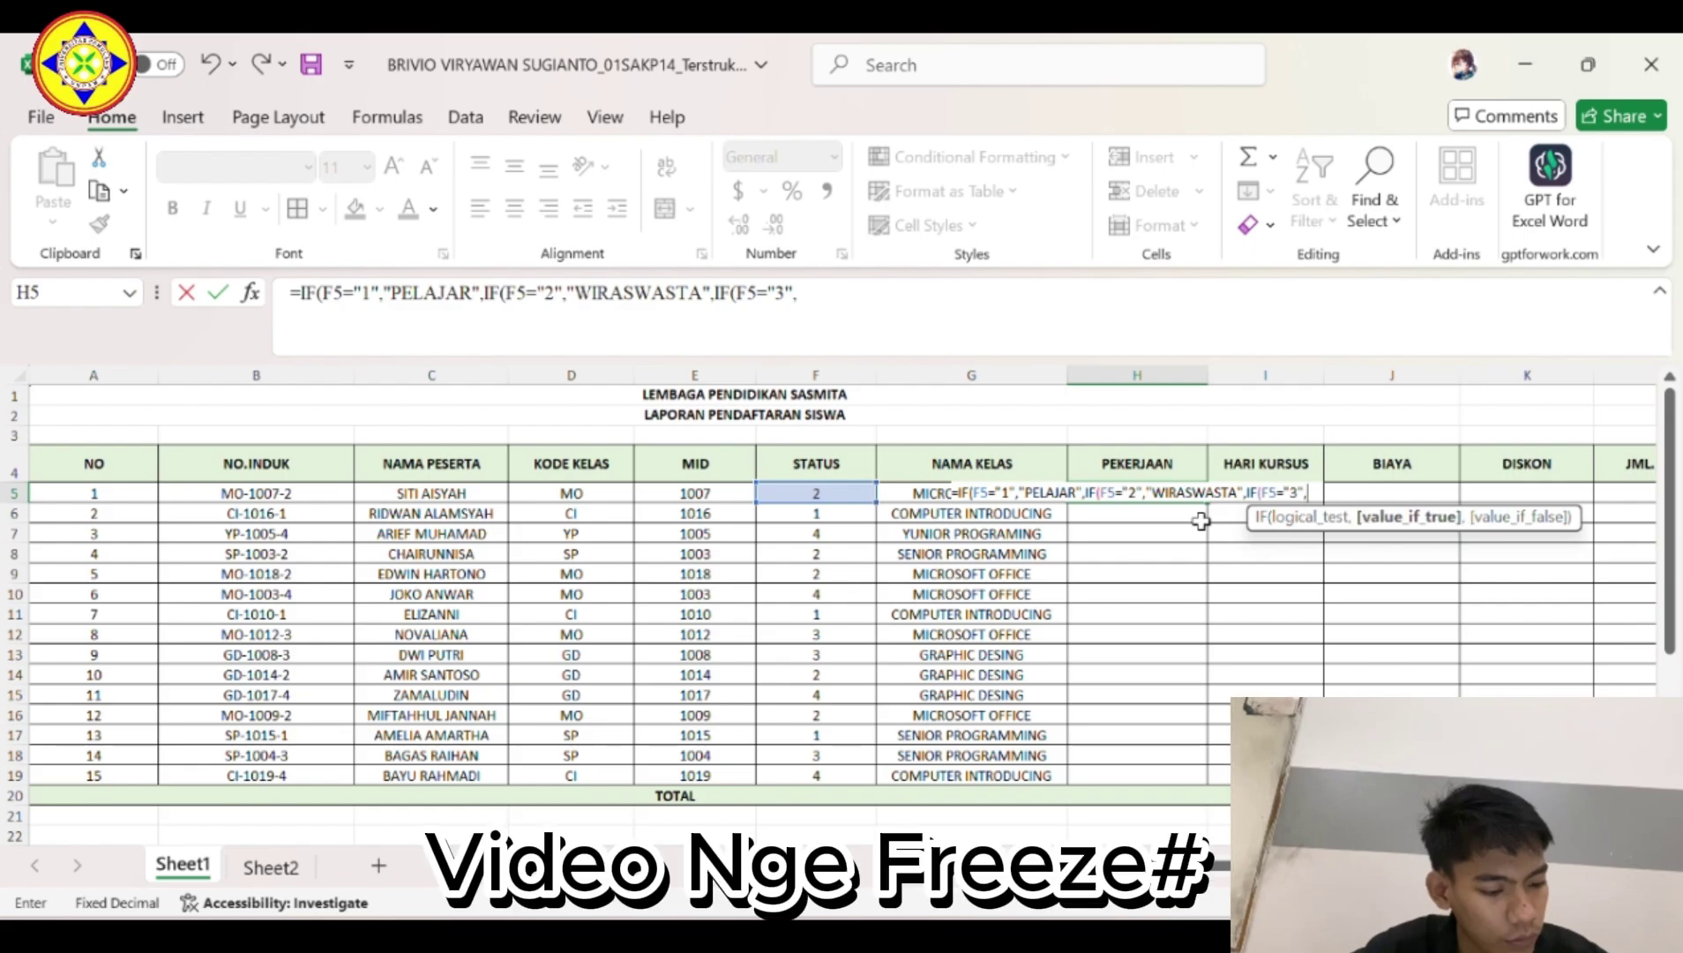
Return "SWASTA" when the F5="3" test in the H5 formula is true, following the STATUS reference table.
{"action": "type", "text": "\""}
{"action": "scroll", "coordinate": [1202, 520], "scroll_direction": "down", "scroll_amount": 5}
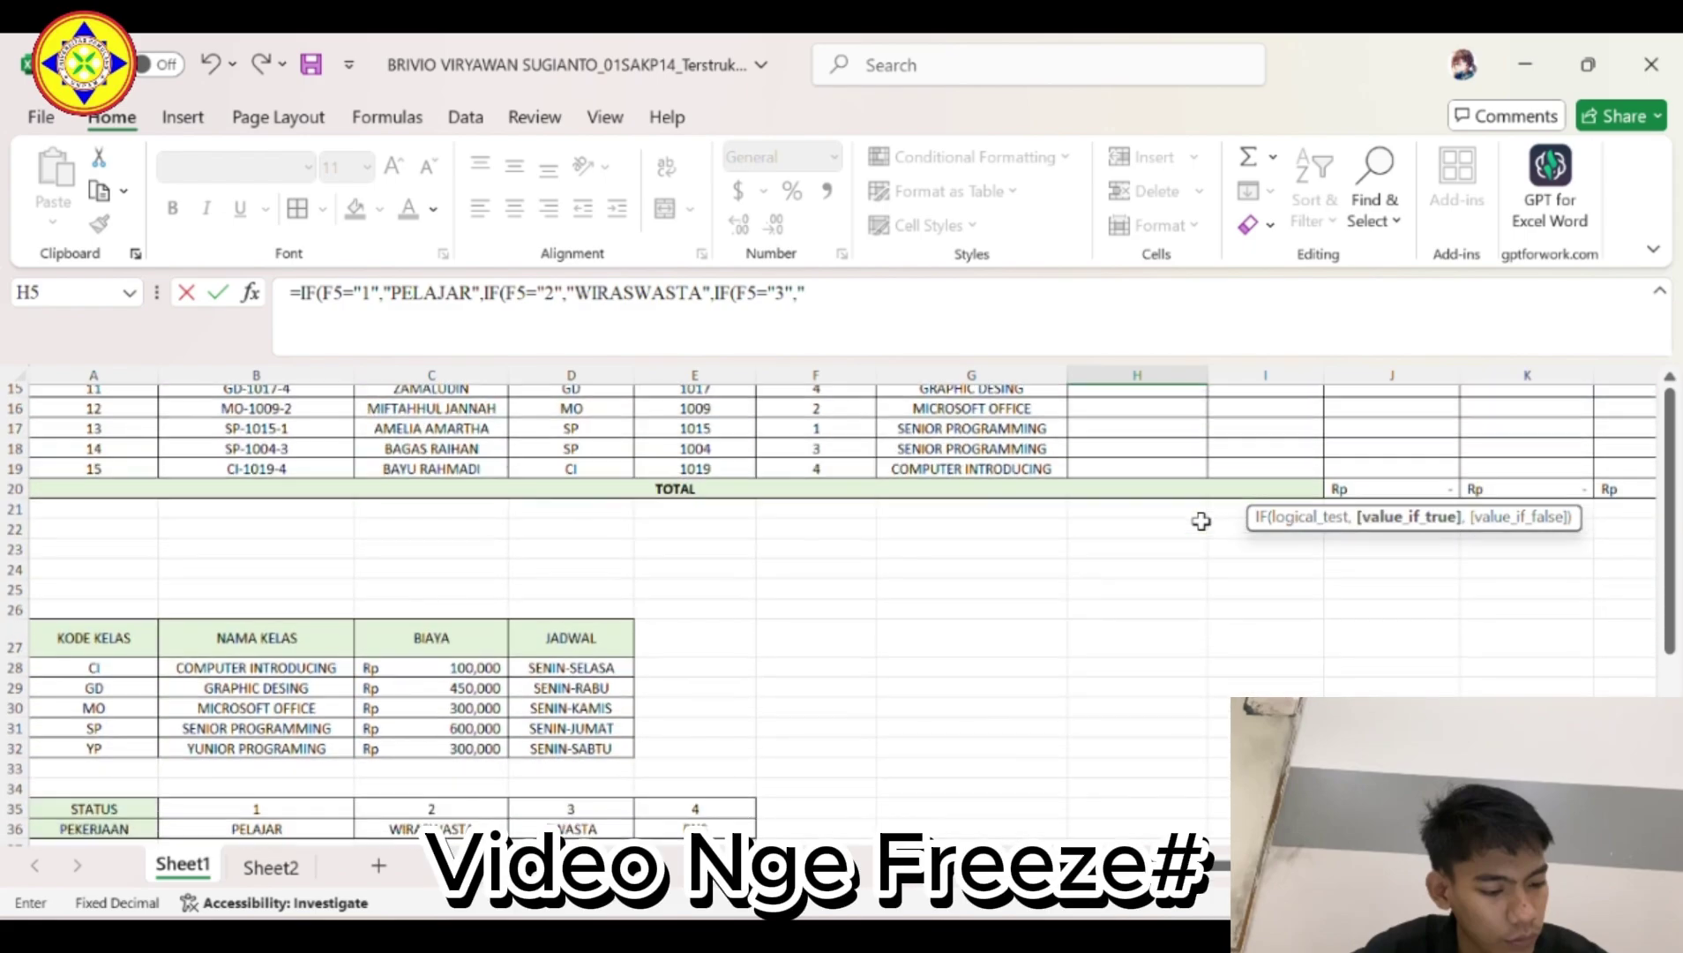
{"action": "scroll", "coordinate": [1202, 520], "scroll_direction": "up", "scroll_amount": 4}
{"action": "scroll", "coordinate": [1201, 520], "scroll_direction": "up", "scroll_amount": 1}
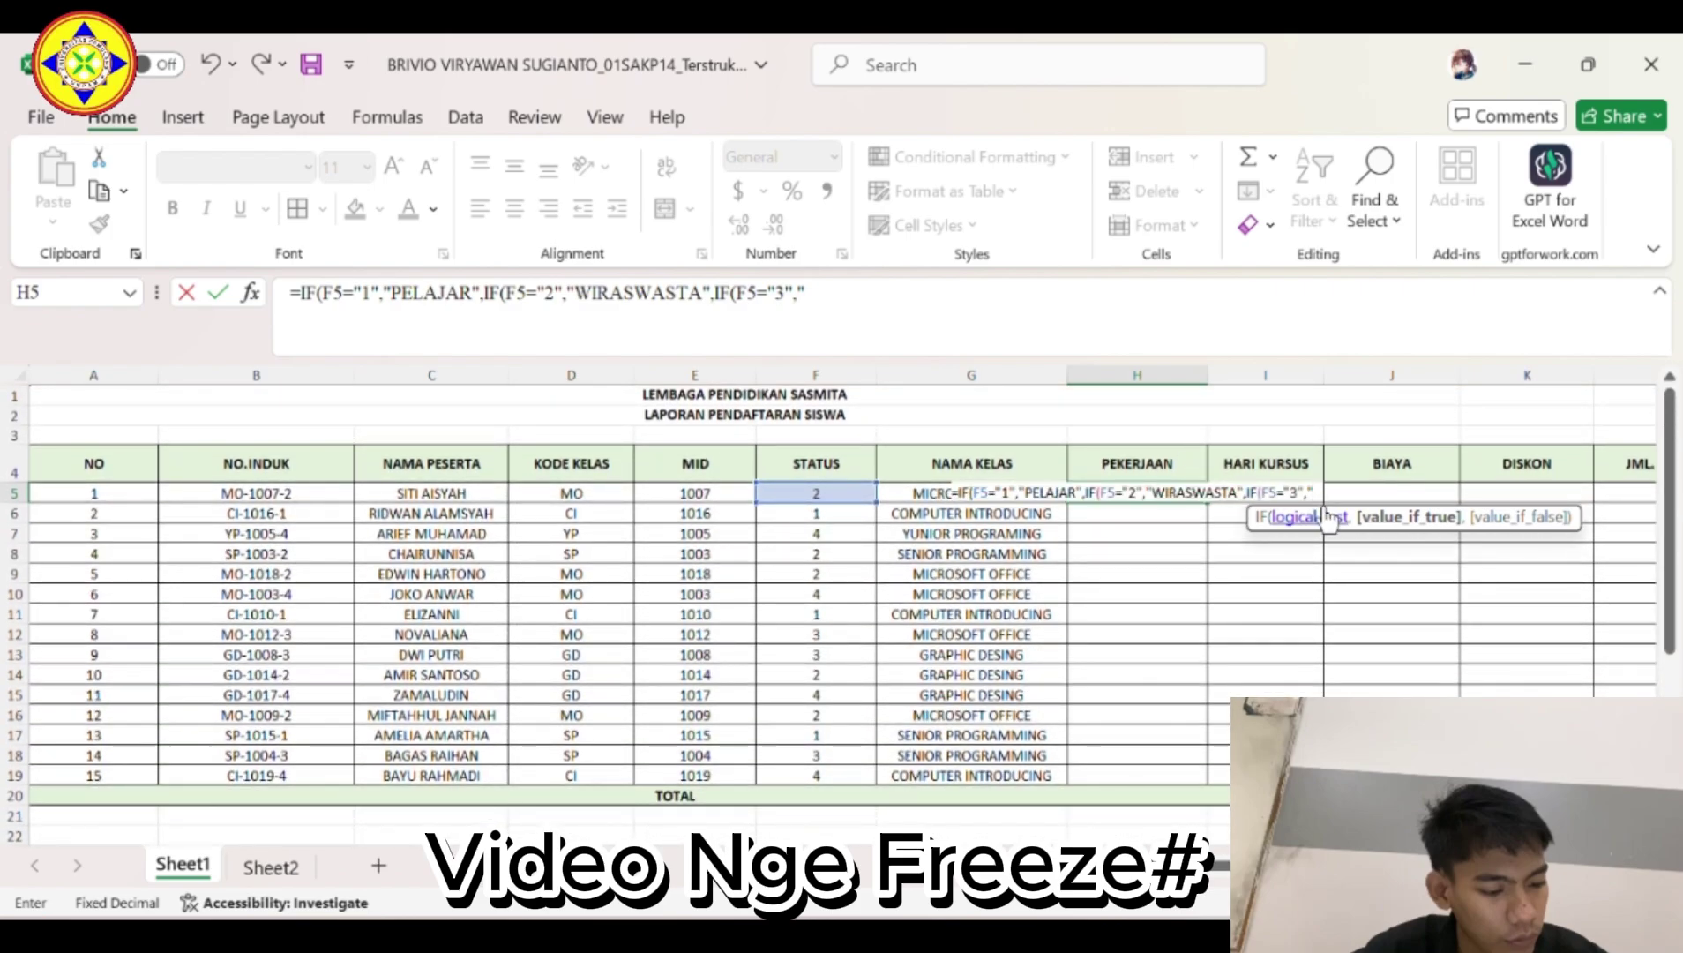
{"action": "type", "text": "SWASTA"}
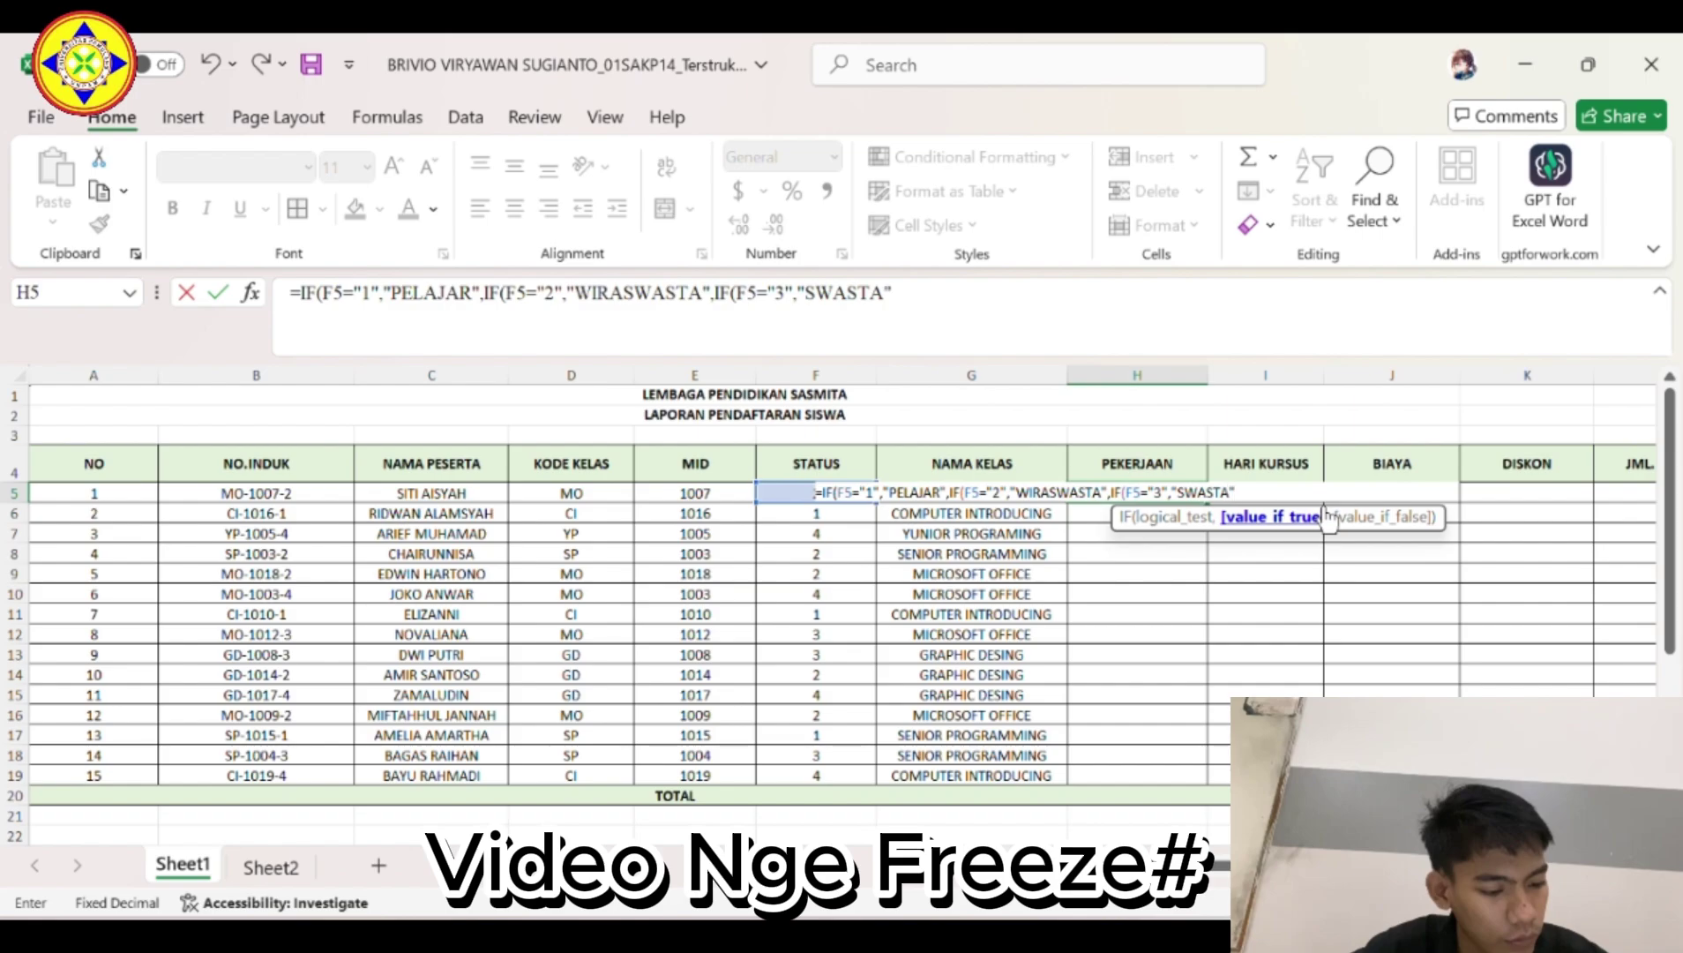
Finish the H5 formula with "PNS" as the last false value, accepting the parenthesis correction, and fill the PEKERJAAN column down to row 19.
{"action": "type", "text": "\","}
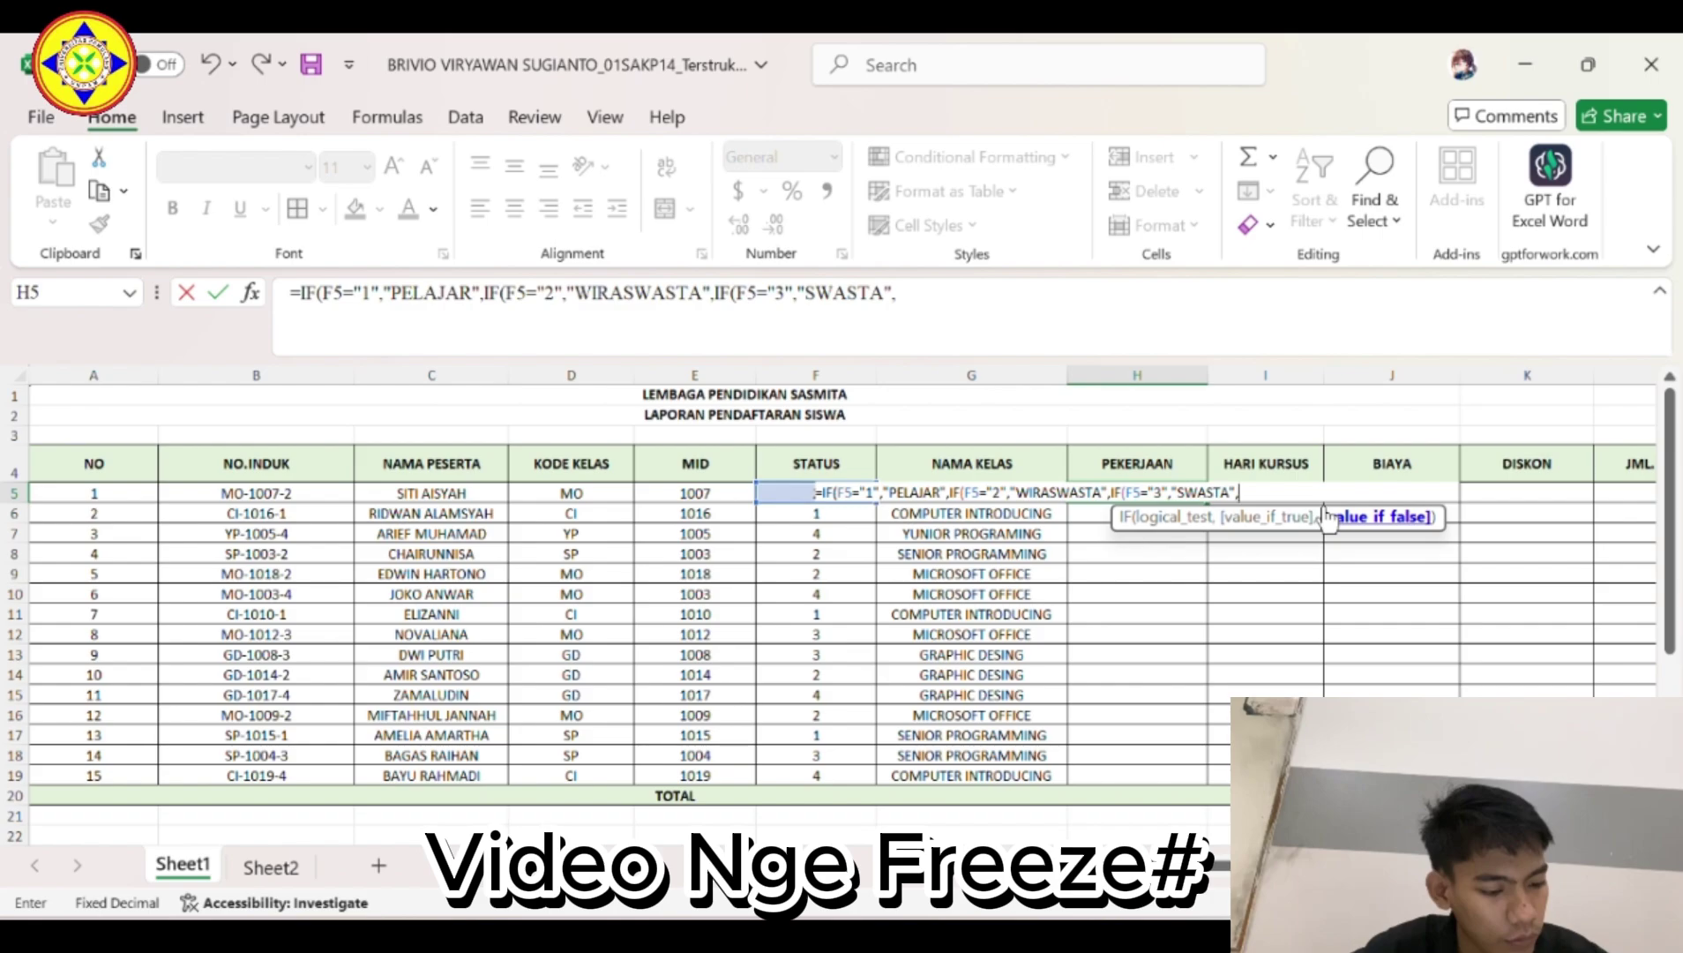
{"action": "type", "text": "\"PNS"}
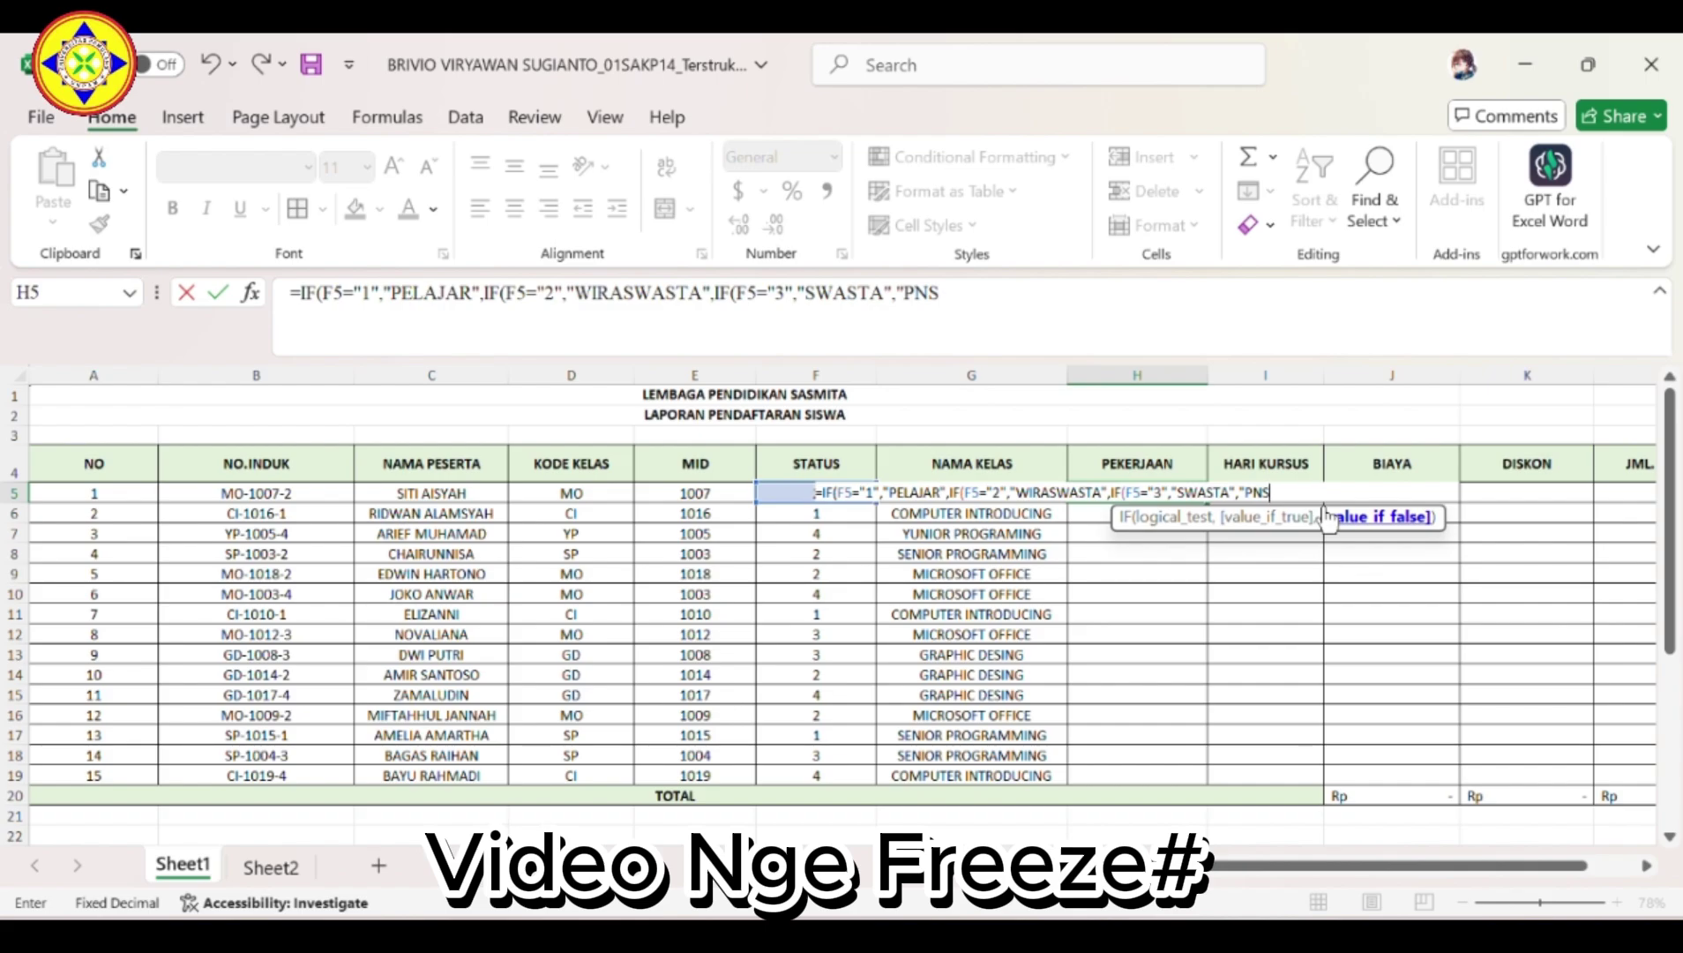
{"action": "type", "text": "\""}
{"action": "key", "text": "Return"}
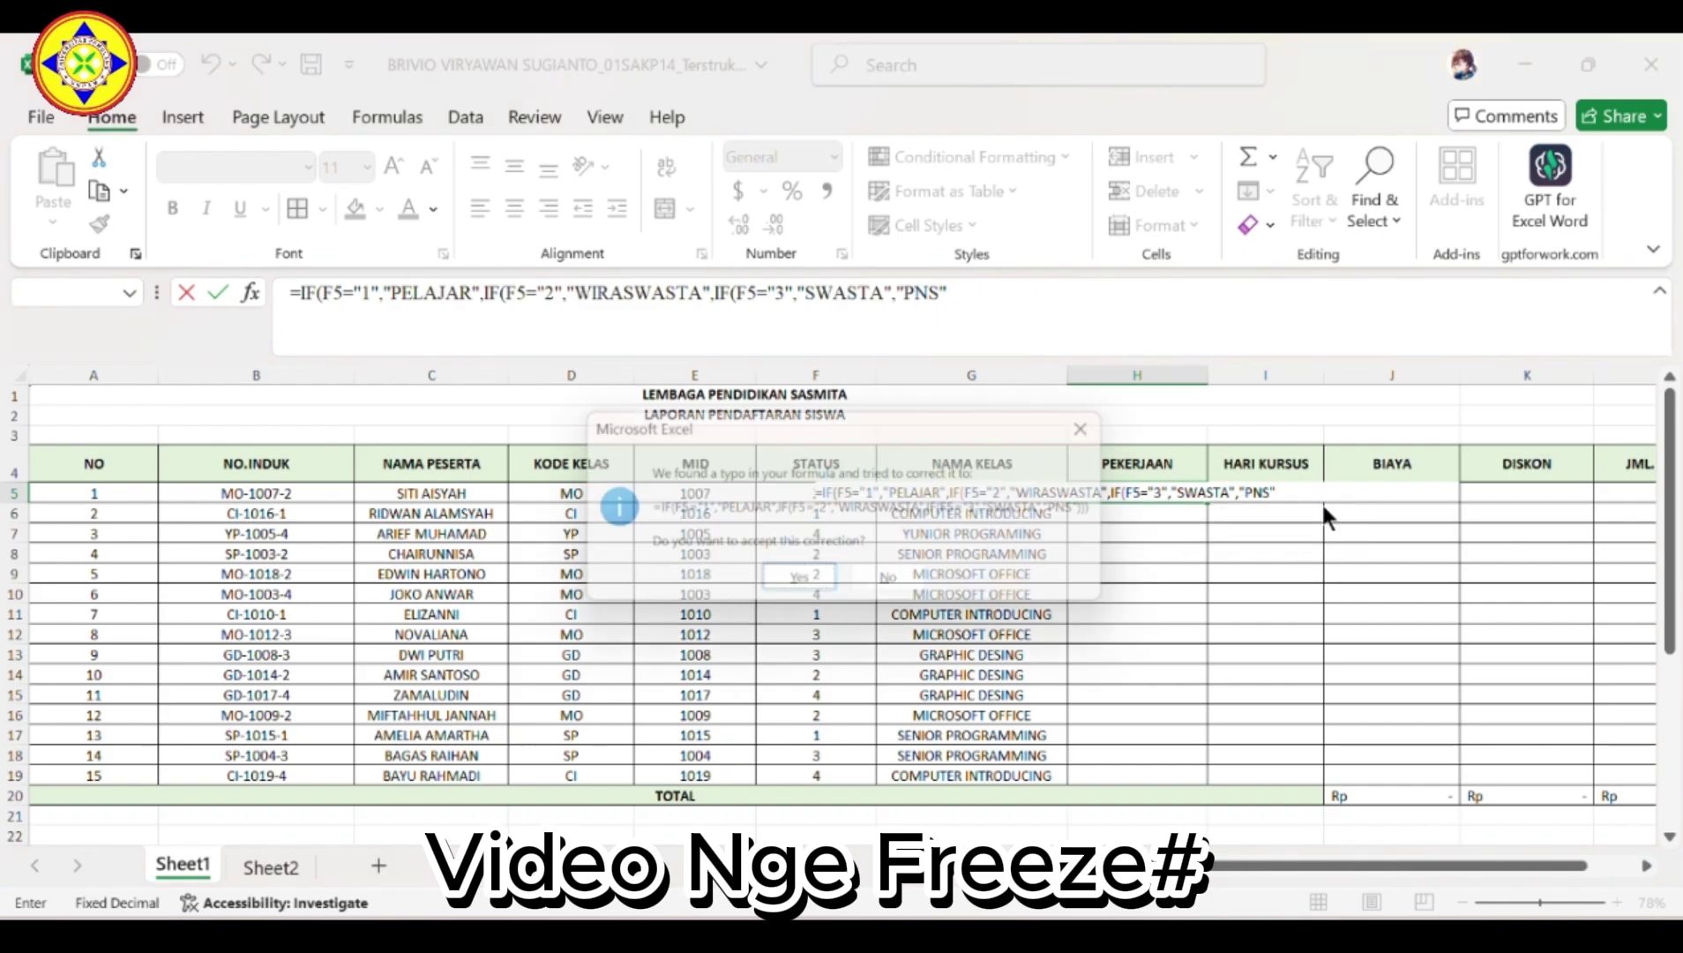
{"action": "left_click", "coordinate": [800, 587]}
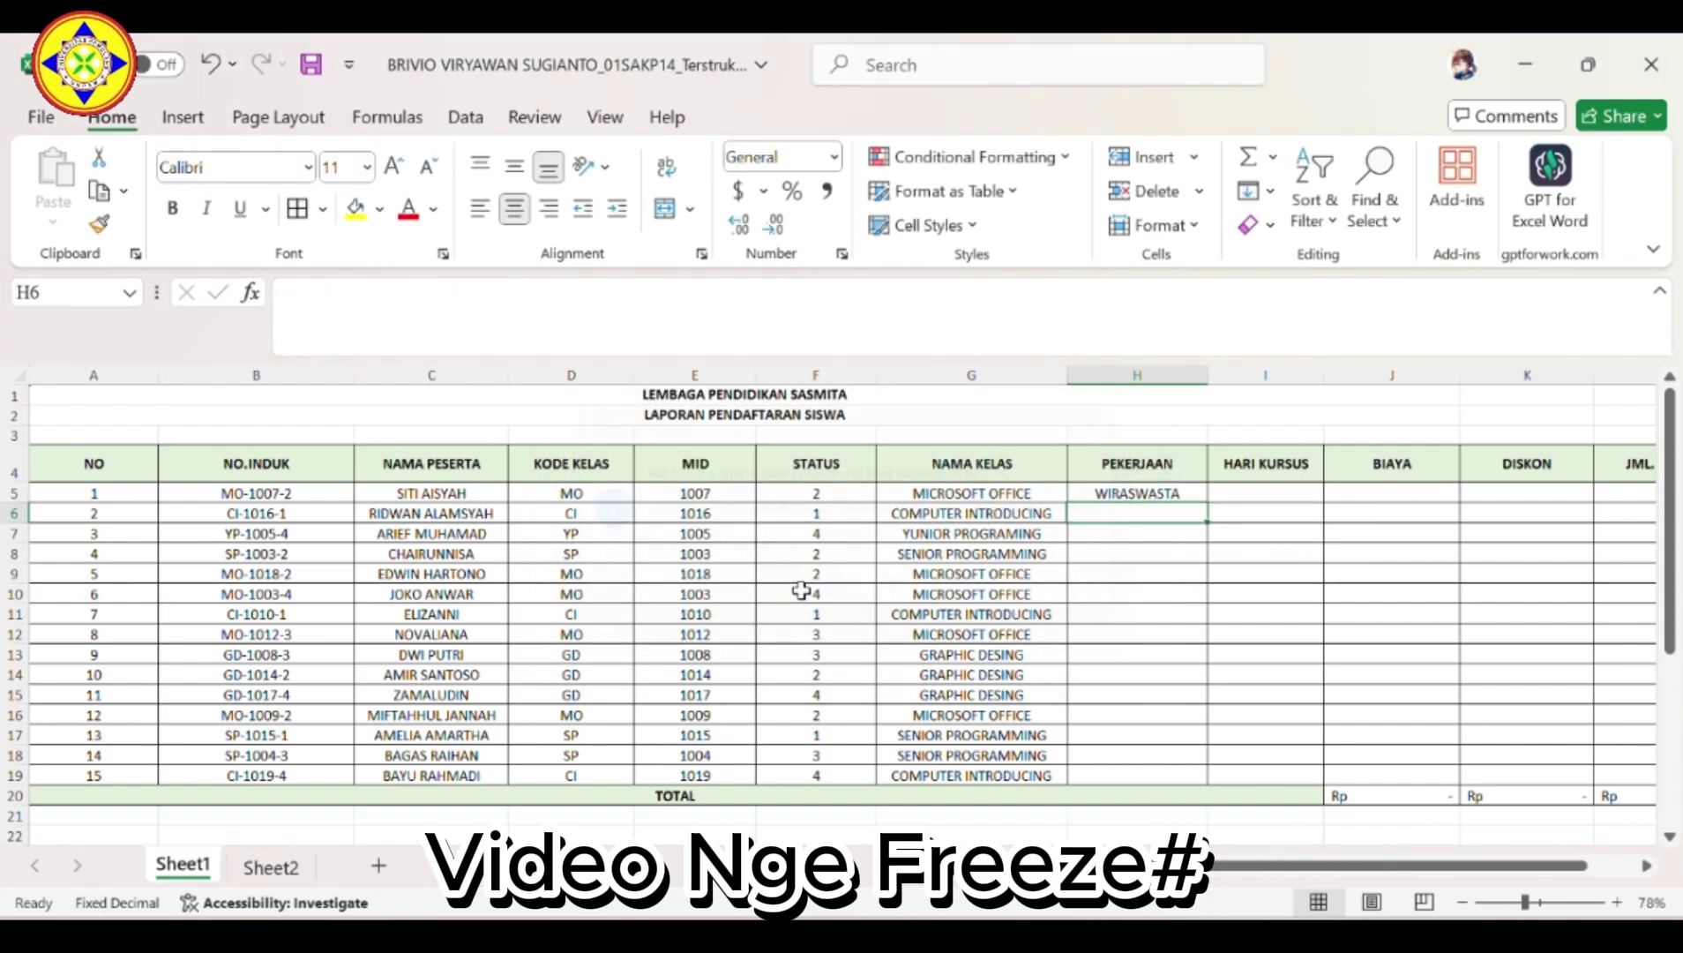
{"action": "left_click", "coordinate": [1164, 494]}
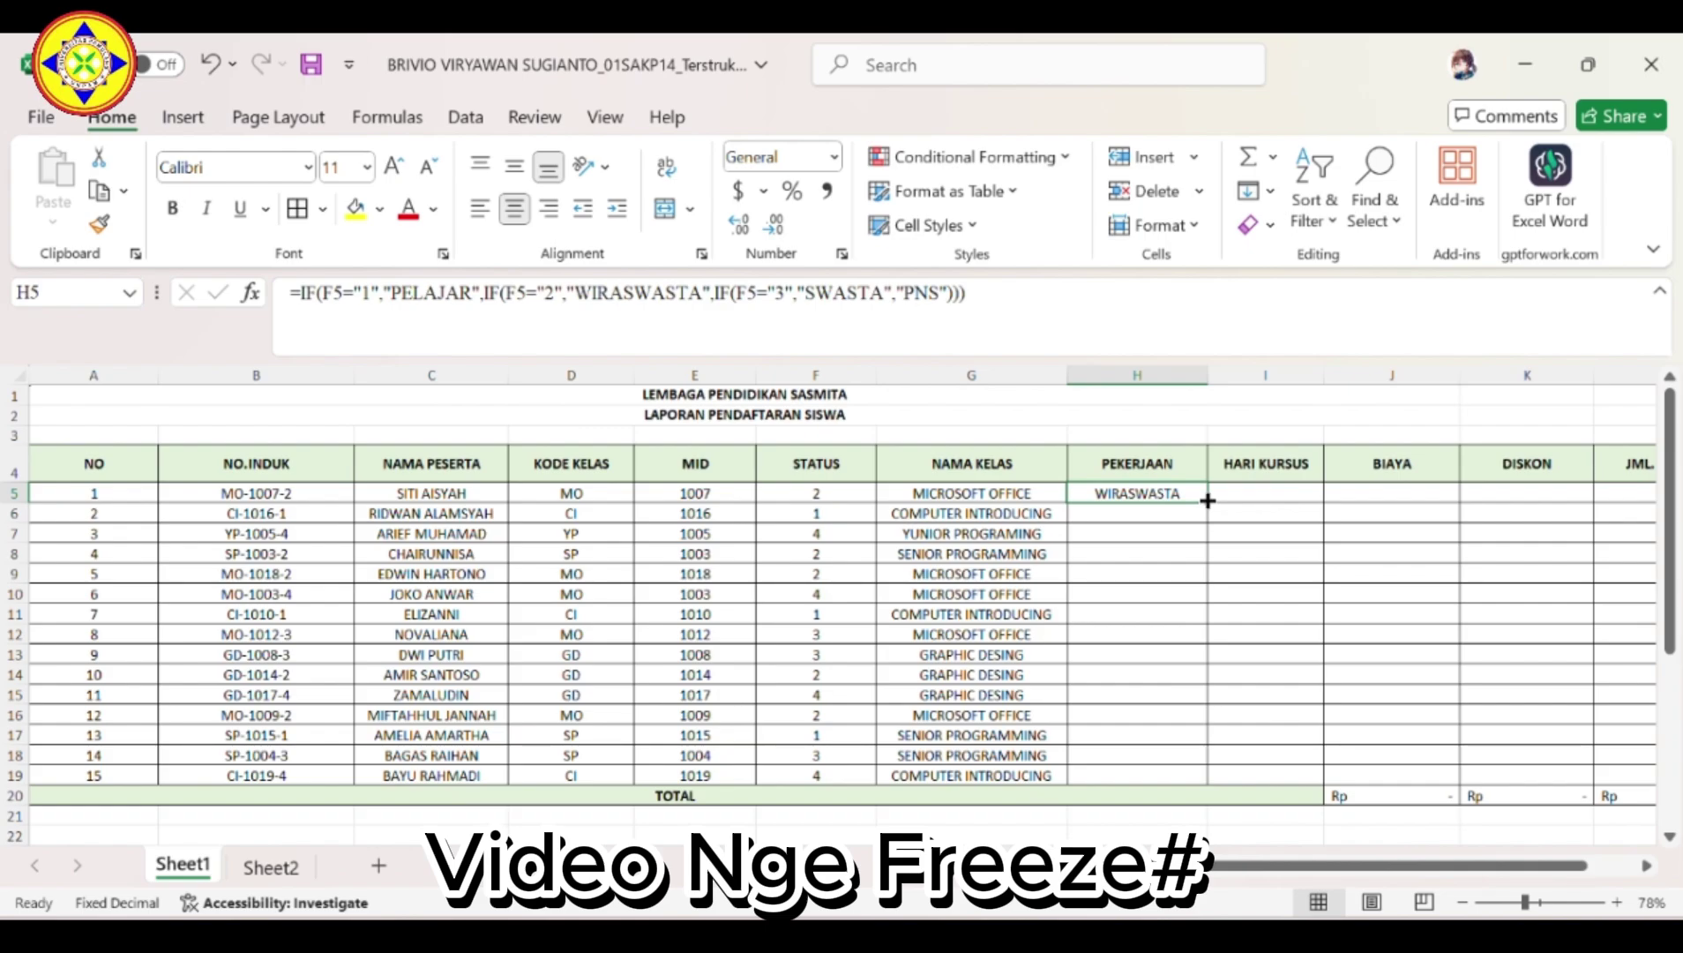
{"action": "left_click_drag", "start_coordinate": [1208, 500], "coordinate": [1160, 785]}
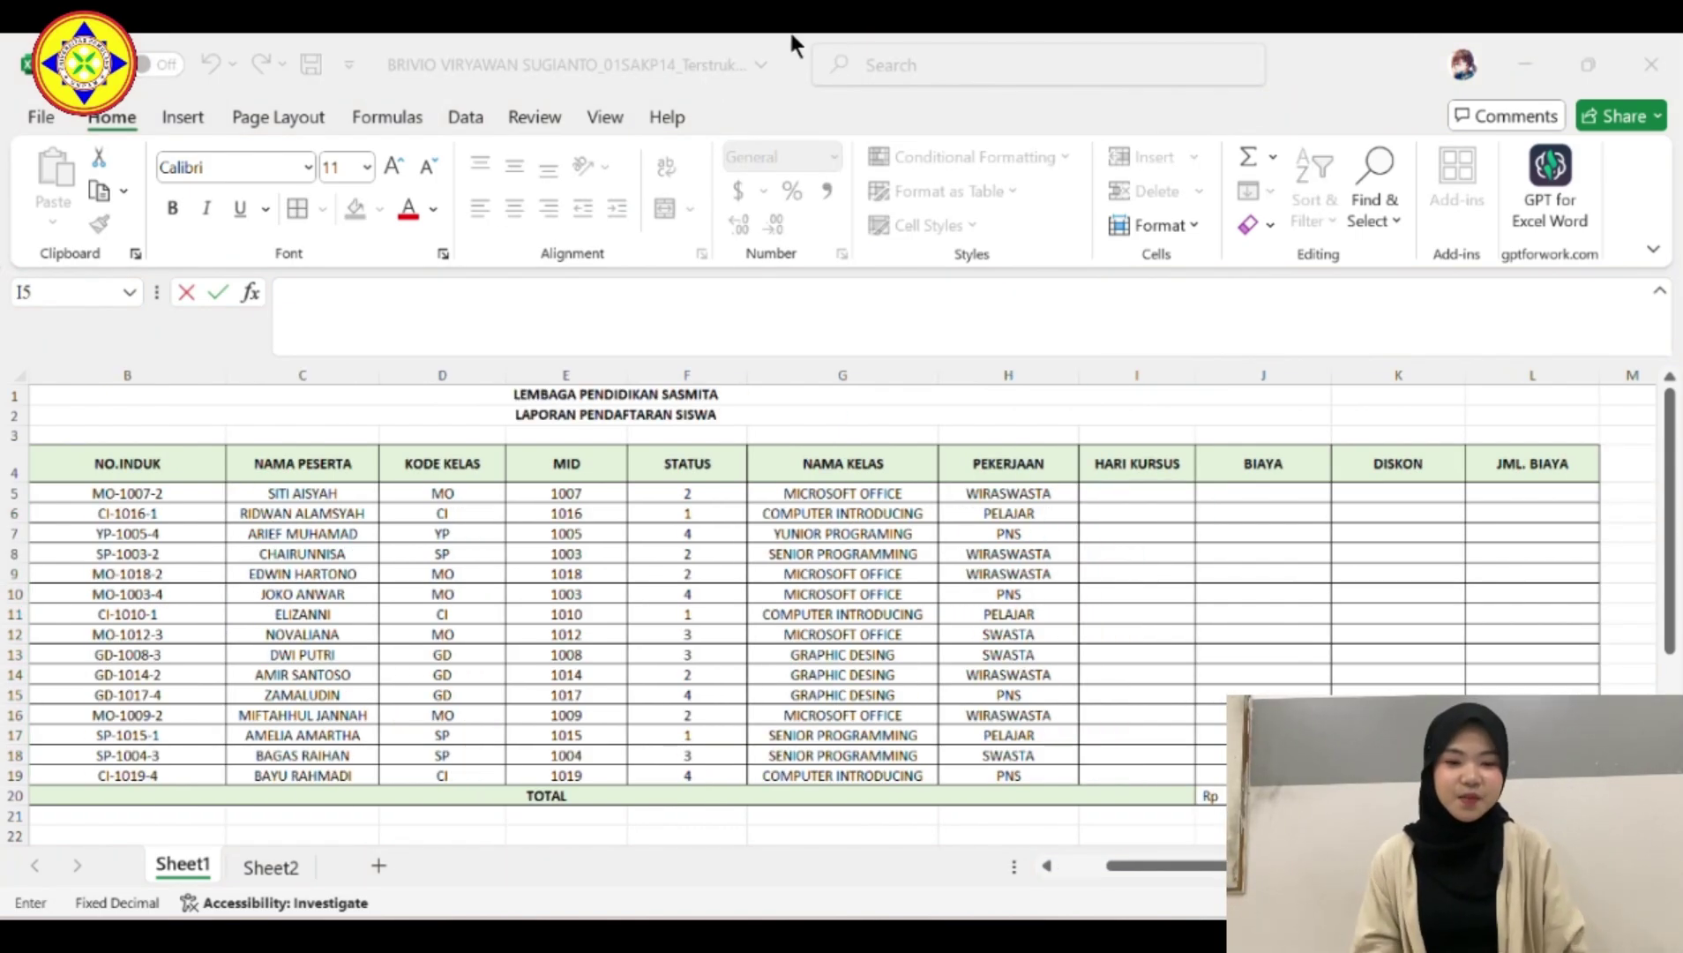
Start a VLOOKUP formula in cell I5 under HARI KURSUS, using the KODE KELAS cell D5 as the lookup value.
{"action": "left_click", "coordinate": [1135, 495]}
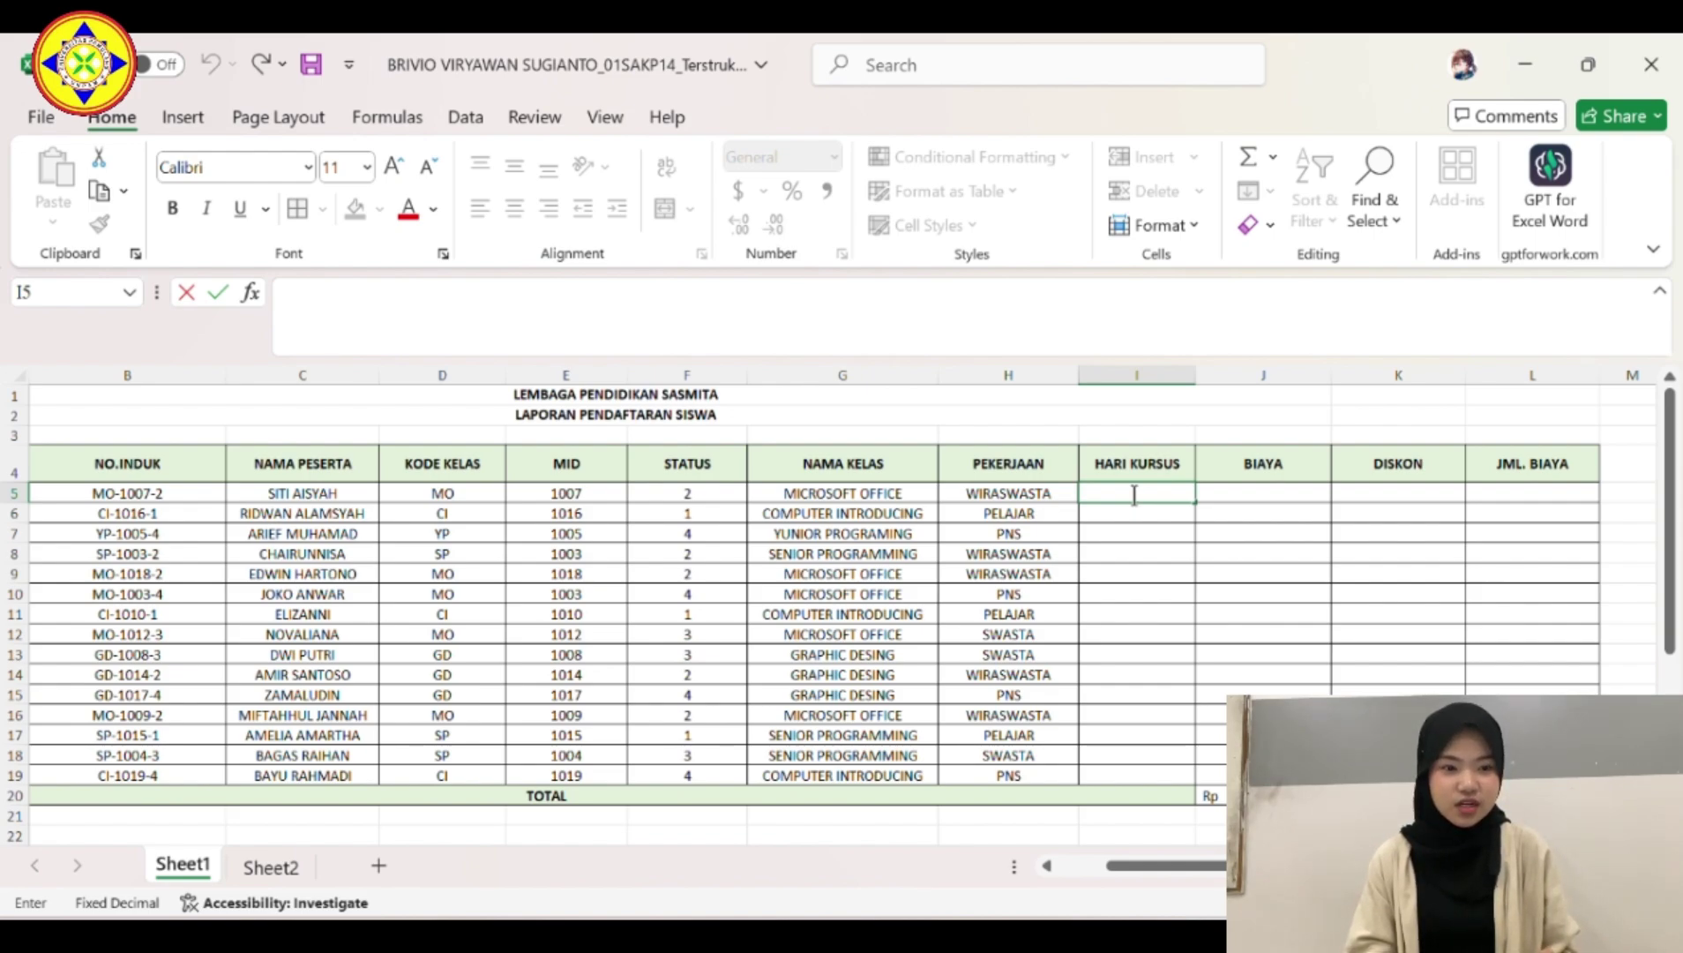
{"action": "type", "text": "="}
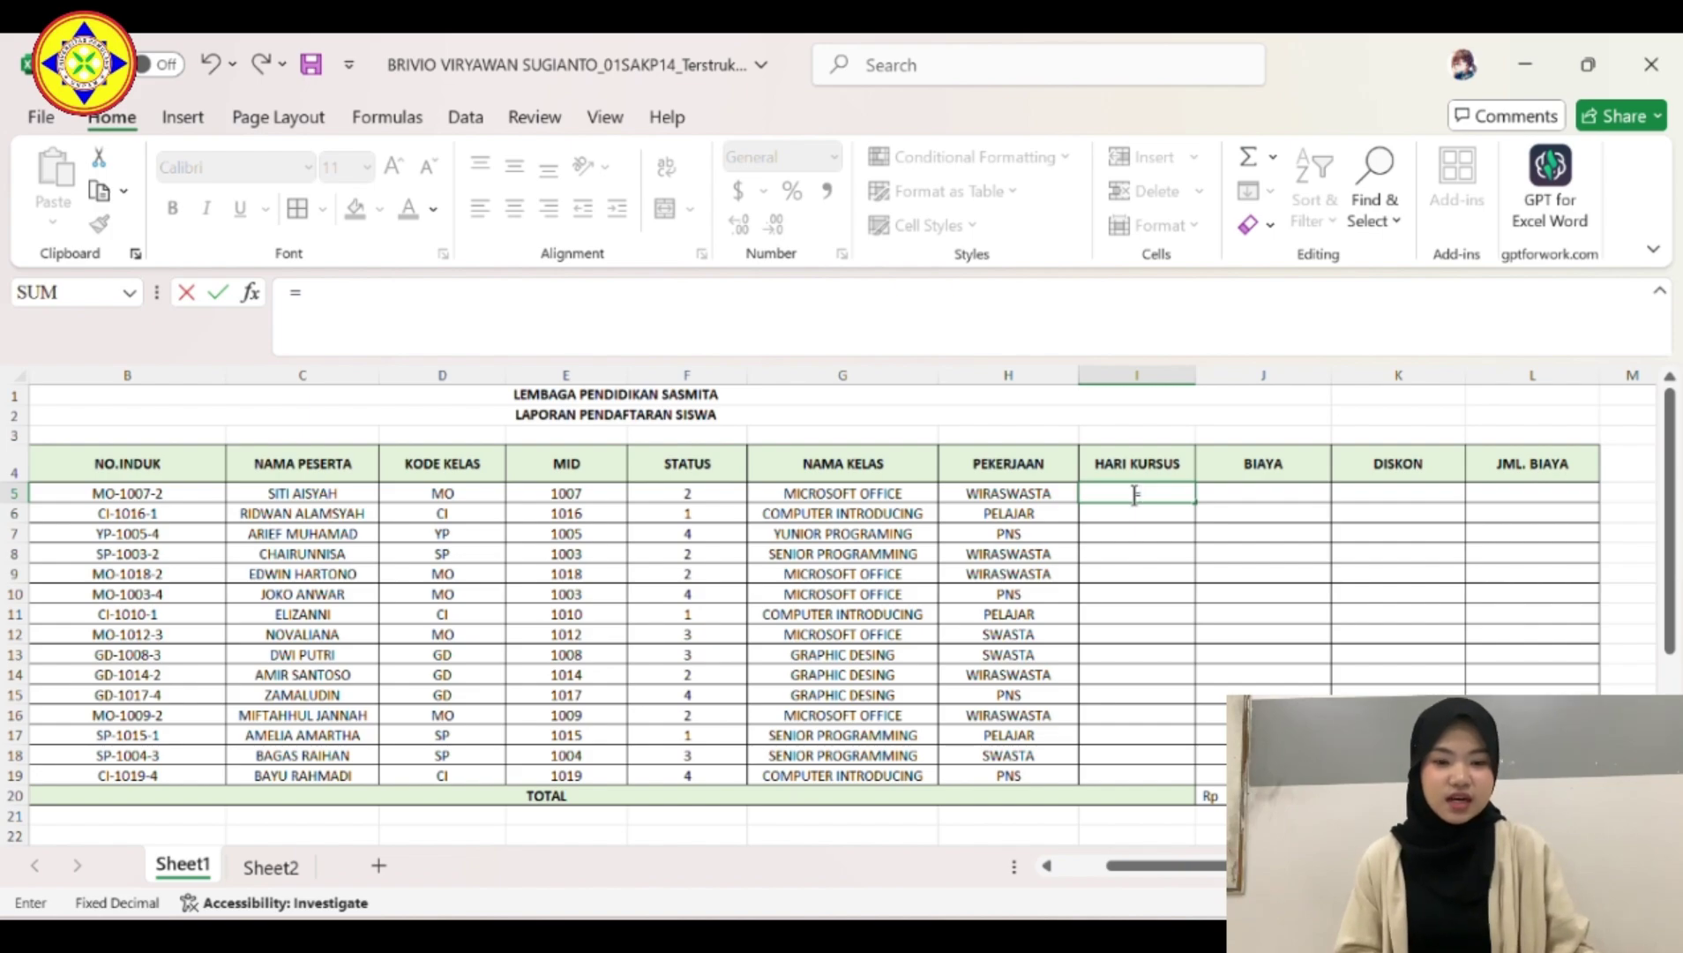
{"action": "type", "text": "VLOOKUP("}
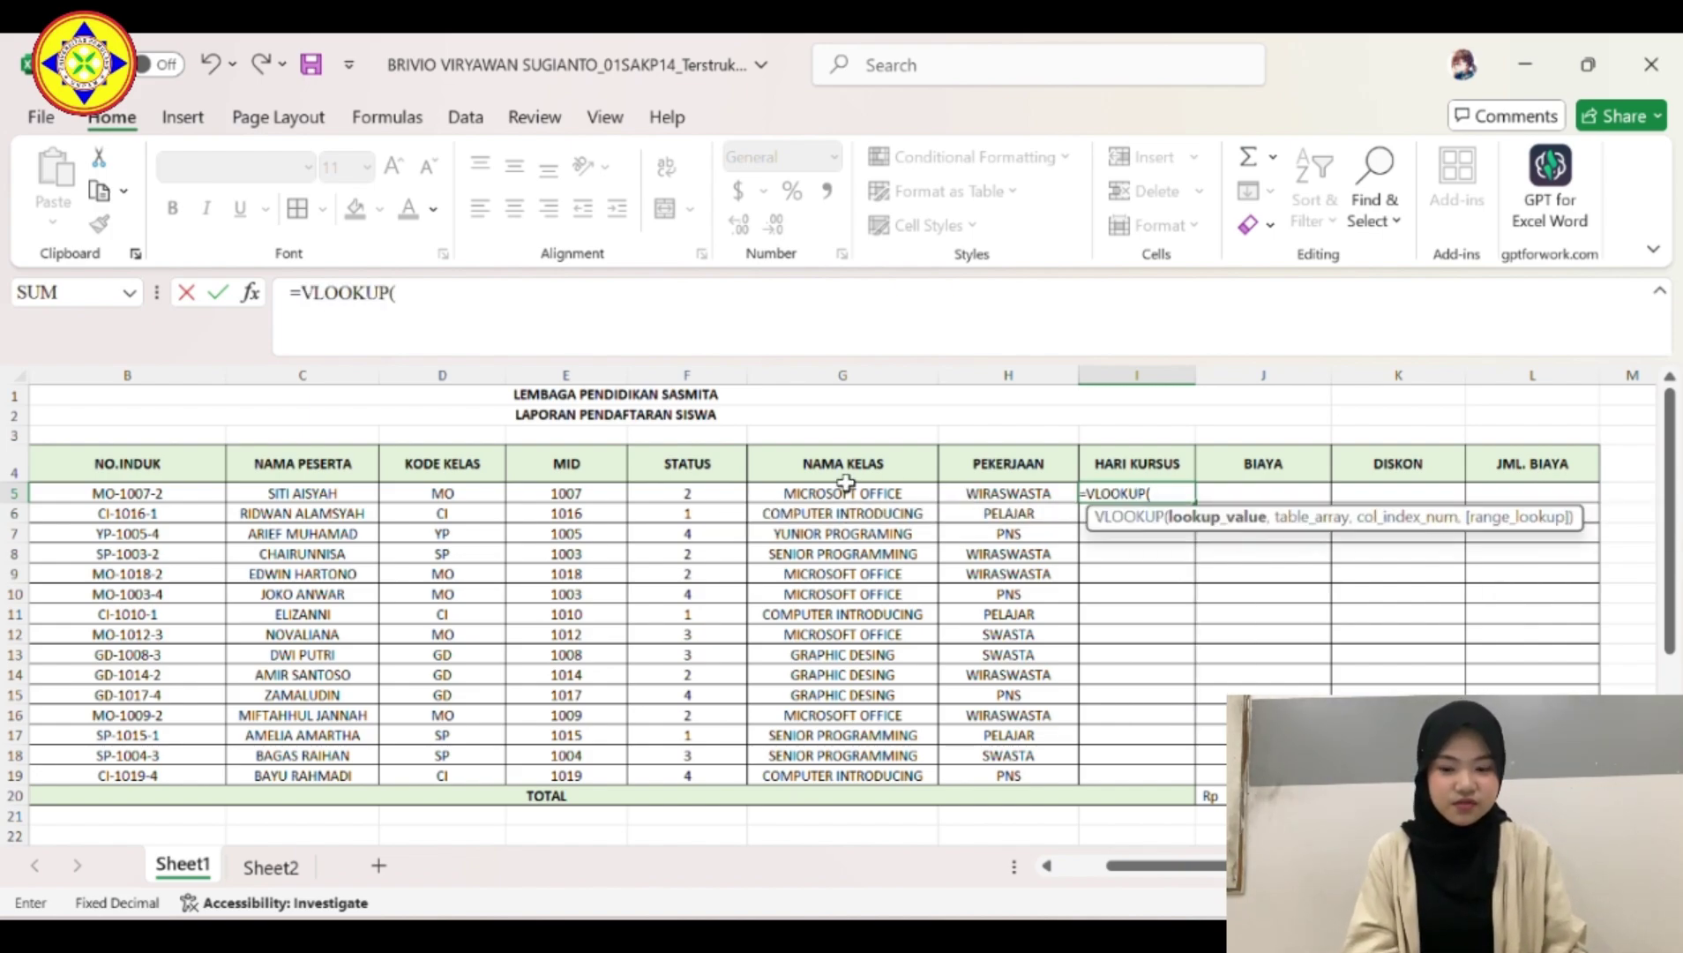
{"action": "left_click", "coordinate": [416, 490]}
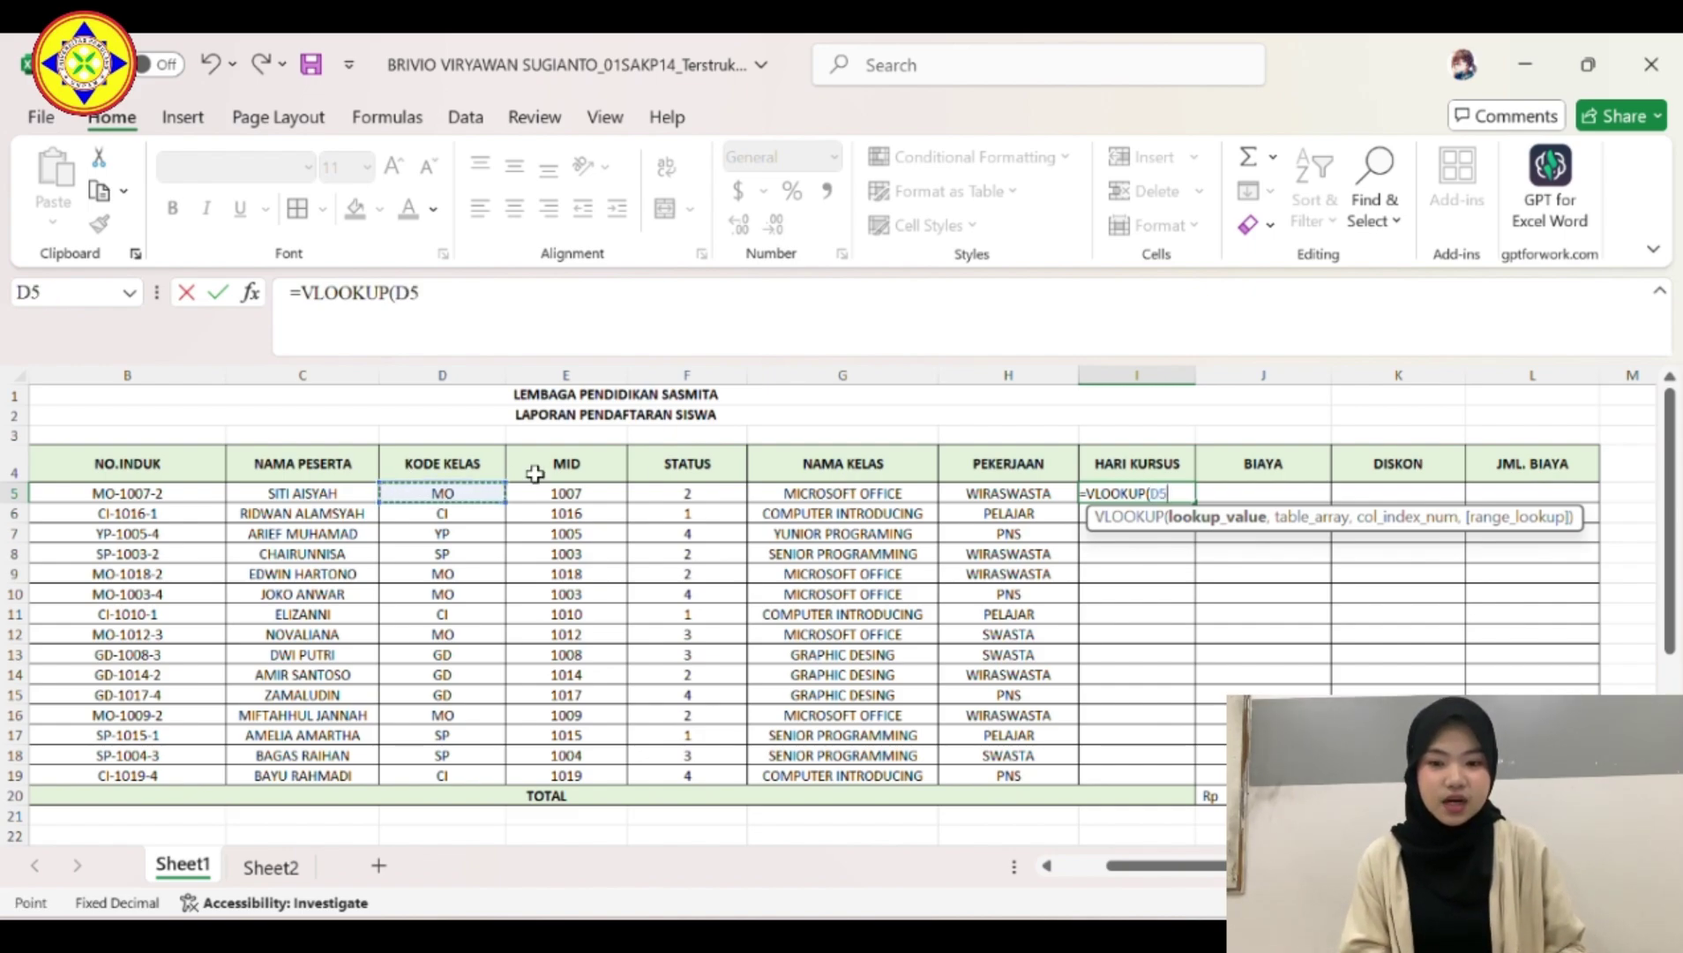
{"action": "type", "text": ","}
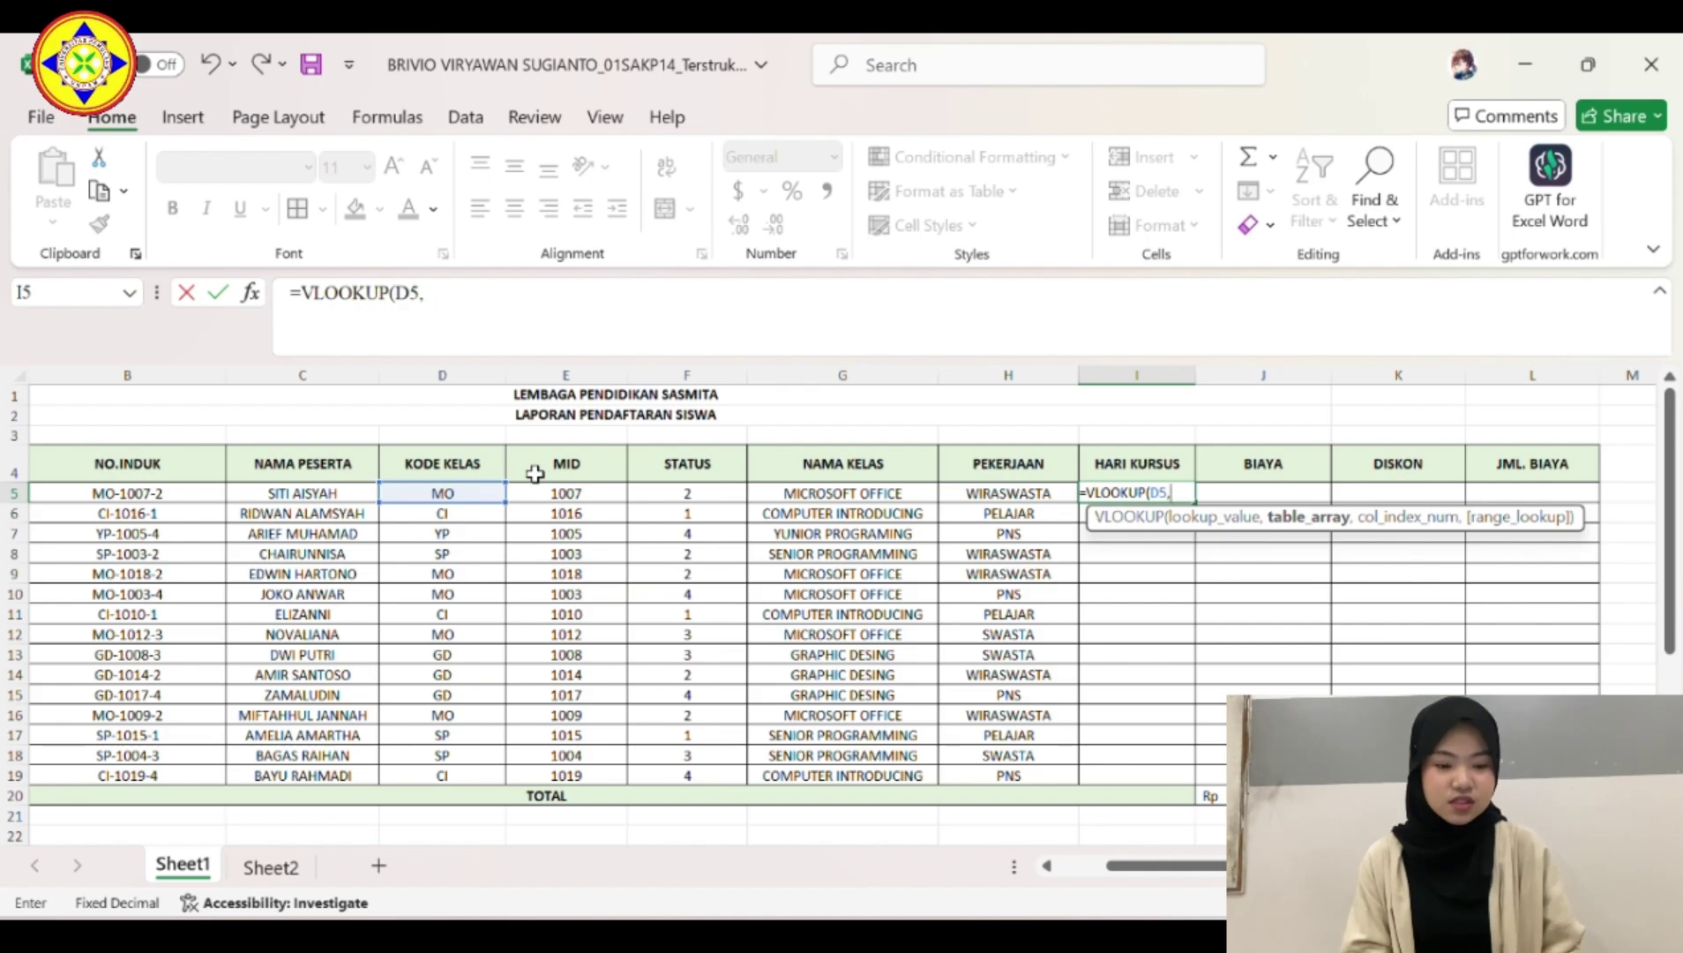
Set the class reference table A28:D32 as the I5 lookup's table array, with its rows locked as A$28:D$32.
{"action": "scroll", "coordinate": [535, 474], "scroll_direction": "down", "scroll_amount": 5}
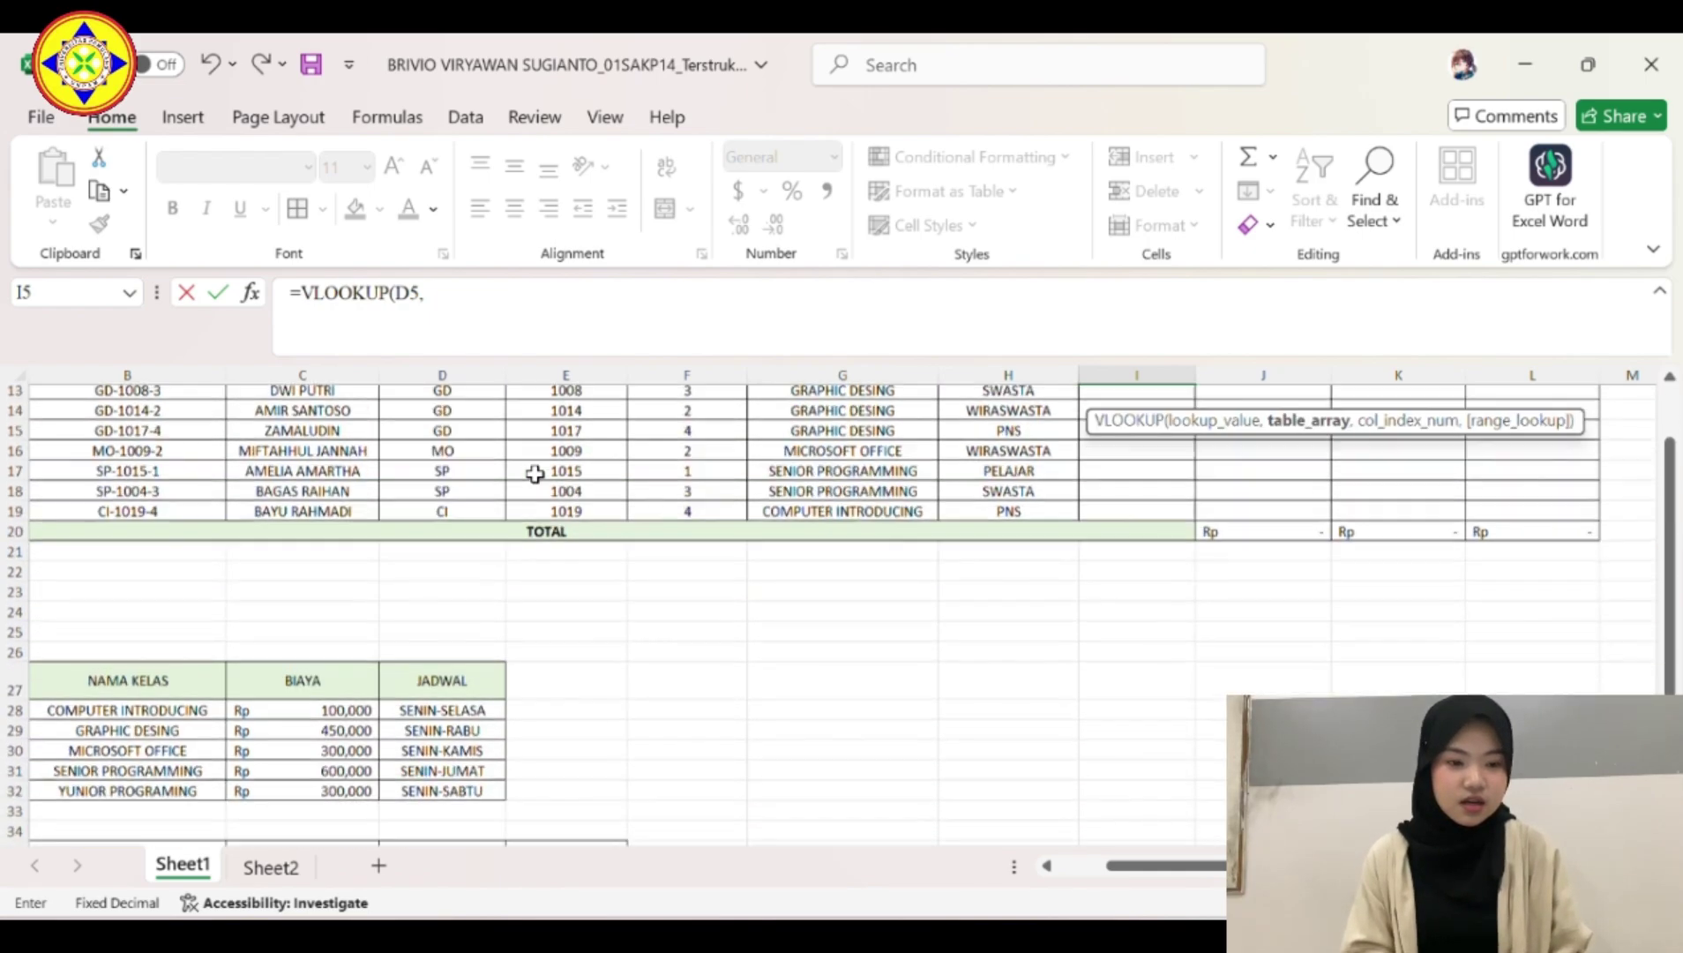
{"action": "scroll", "coordinate": [370, 658], "scroll_direction": "down", "scroll_amount": 2}
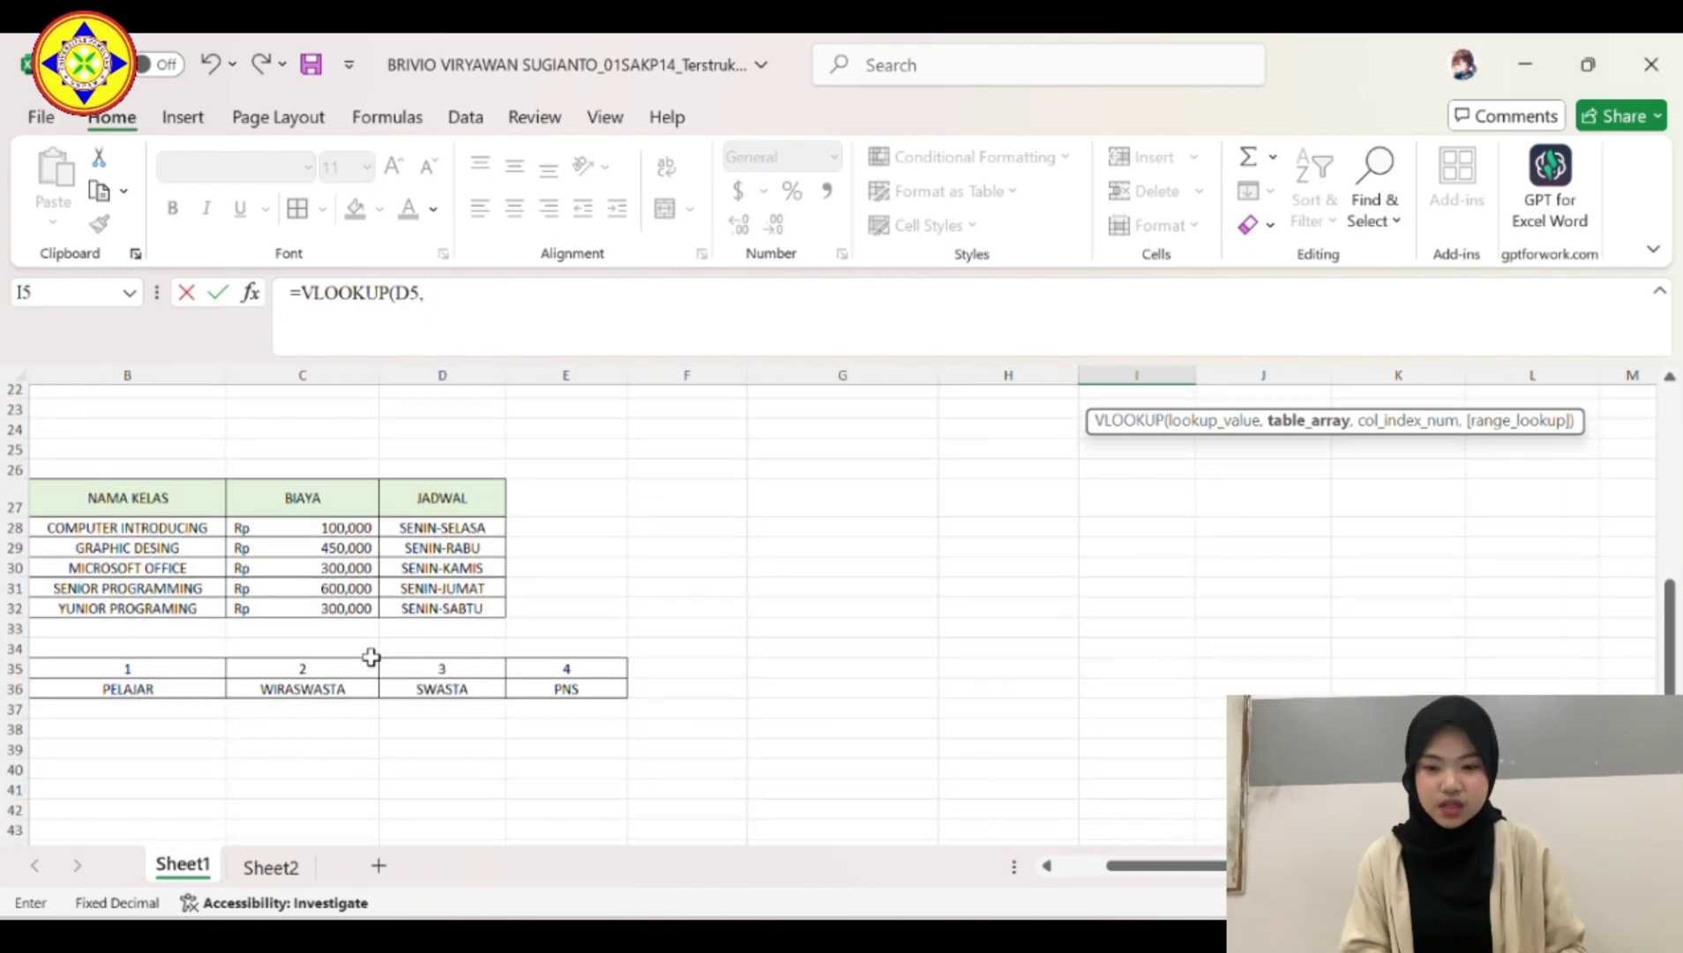
{"action": "scroll", "coordinate": [371, 657], "scroll_direction": "left", "scroll_amount": 1}
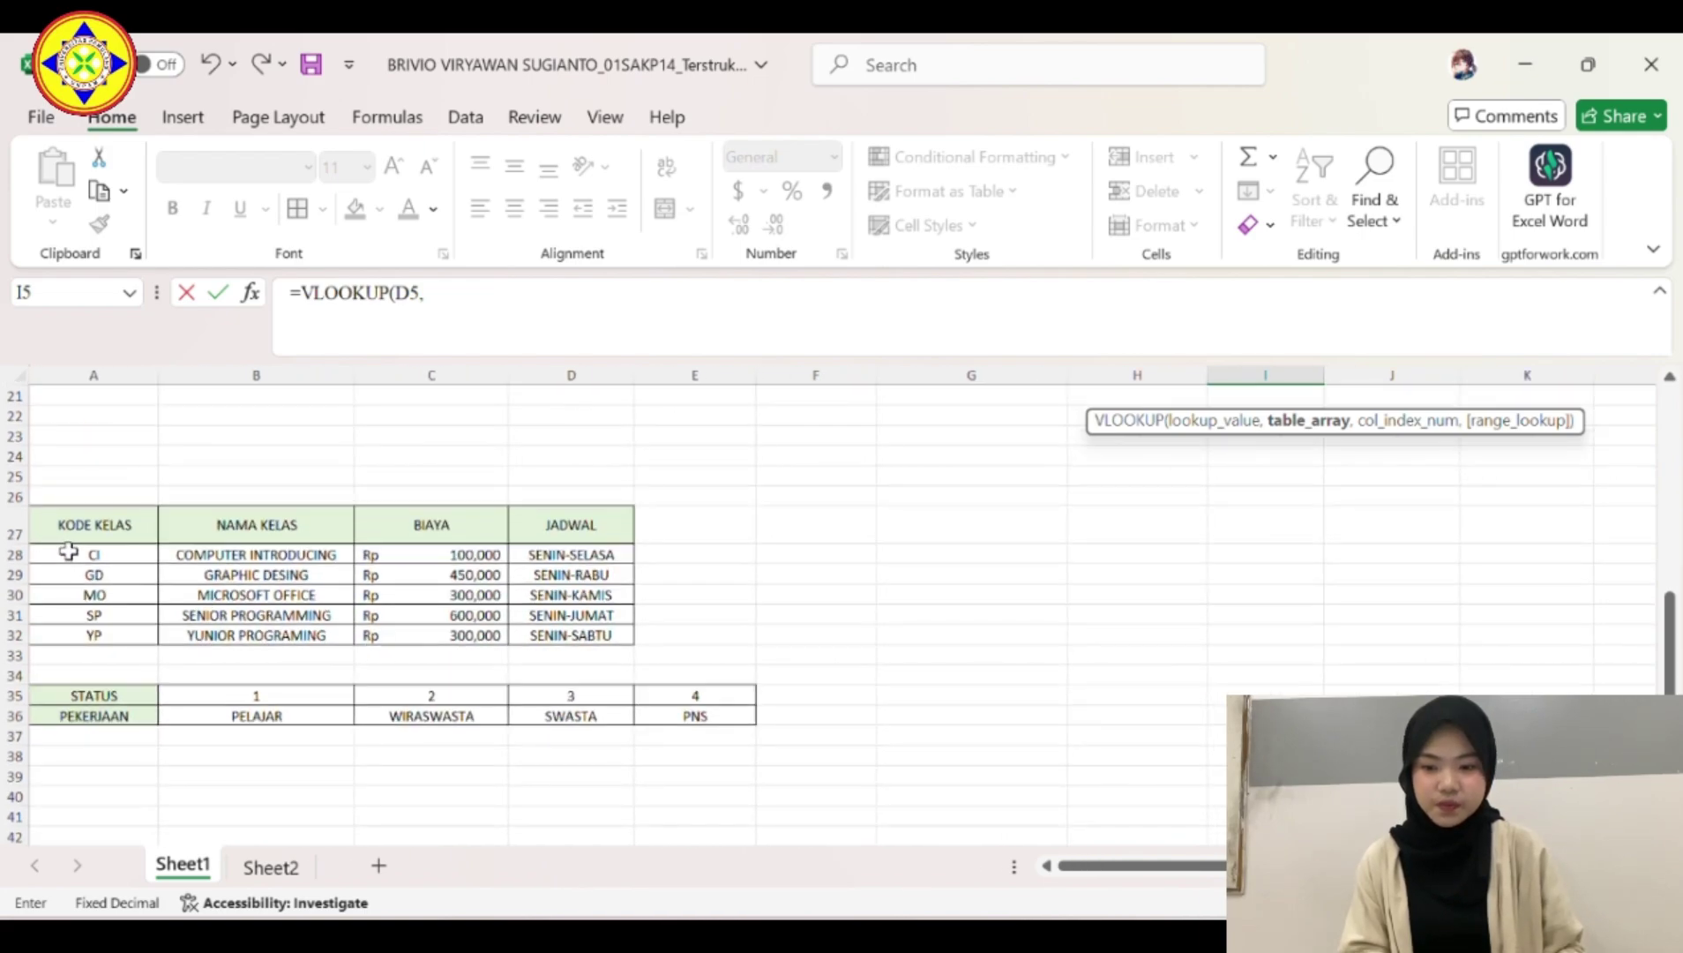
{"action": "left_click_drag", "start_coordinate": [68, 553], "coordinate": [609, 637]}
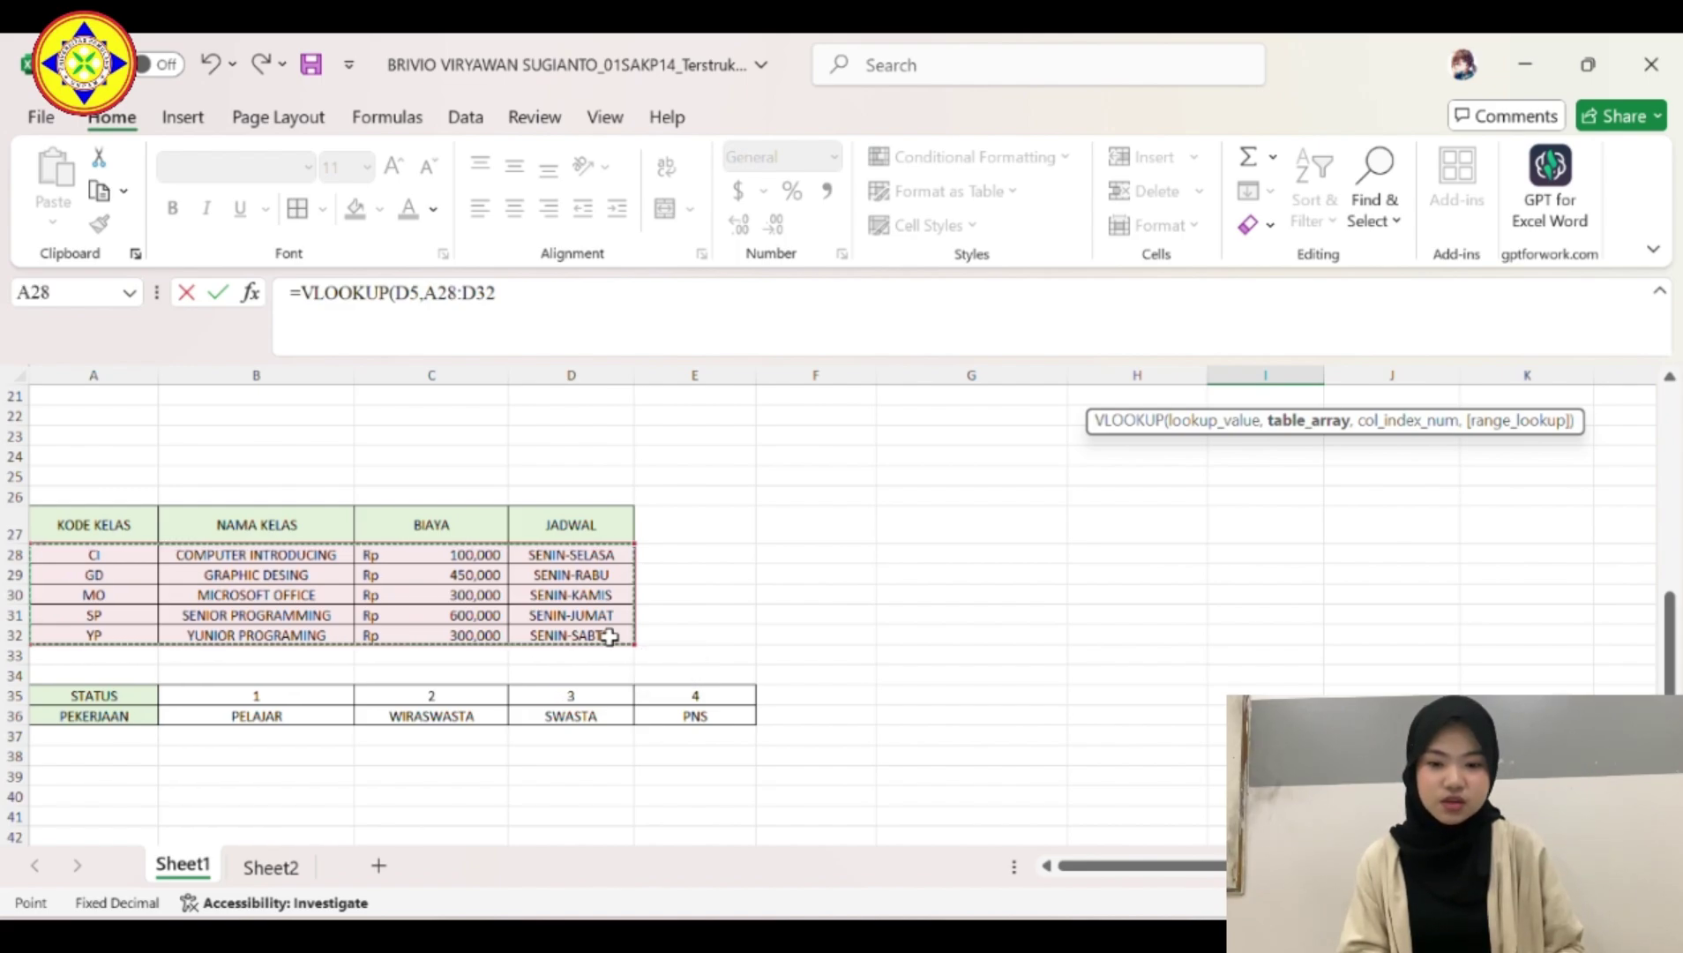
{"action": "key", "text": "F4"}
{"action": "key", "text": "F4"}
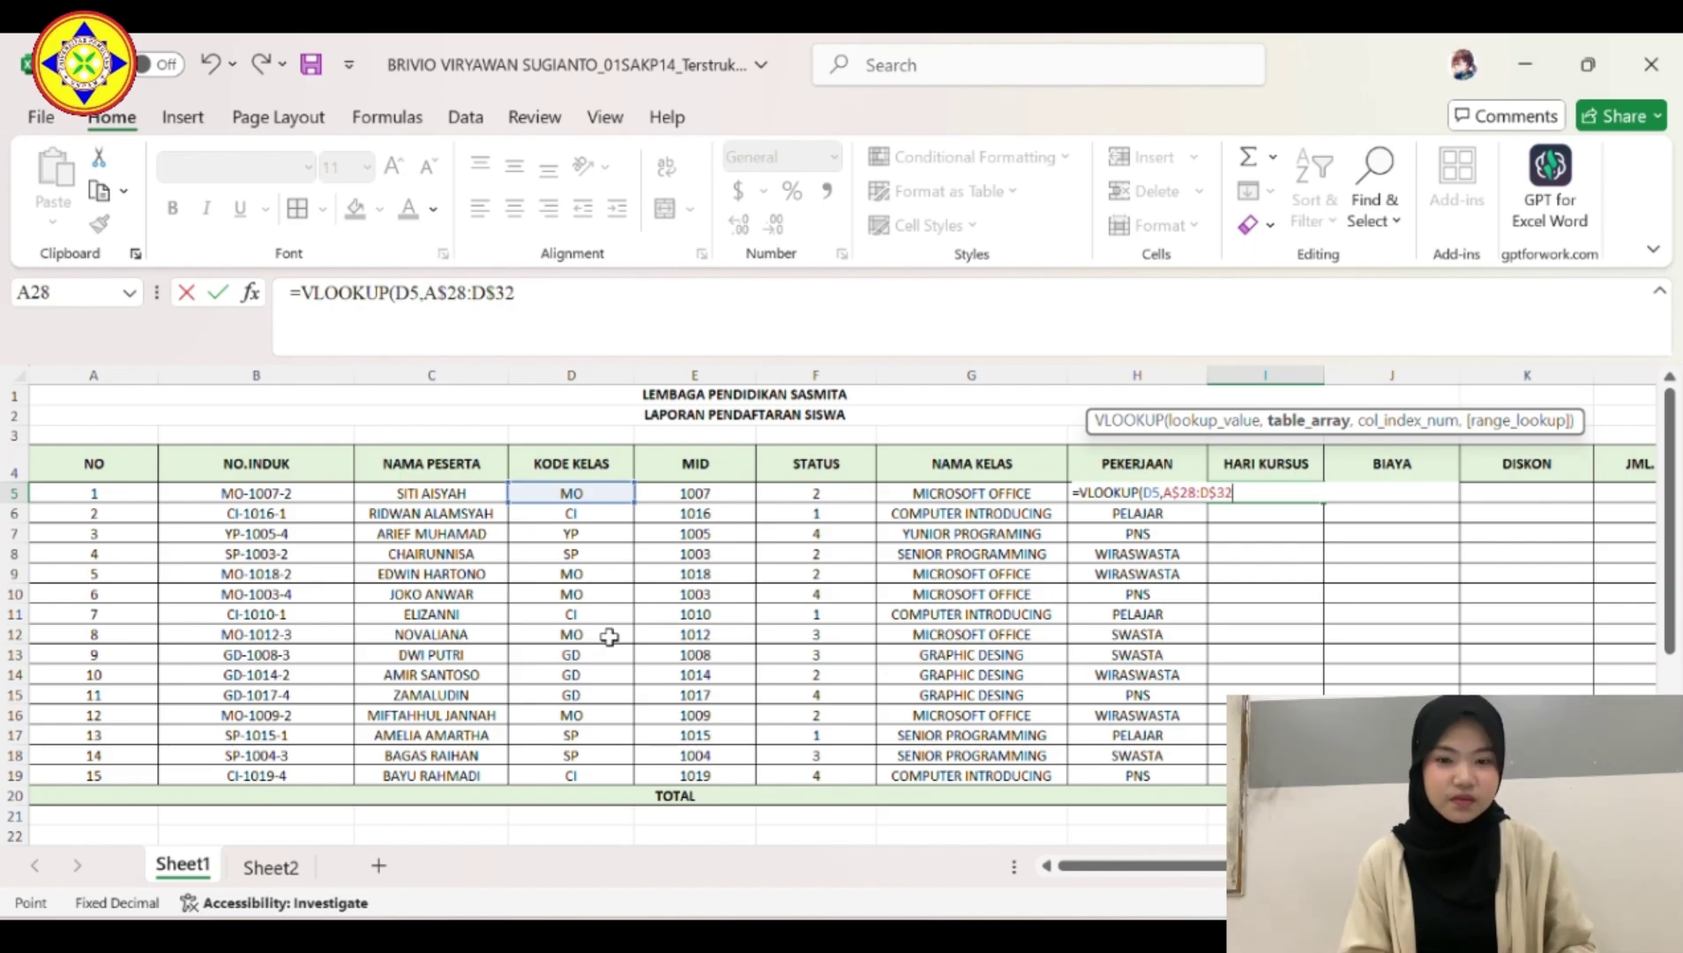
{"action": "type", "text": ","}
Finish the I5 lookup with the JADWAL column index 4 and exact match 0, and fill HARI KURSUS down to row 19.
{"action": "scroll", "coordinate": [610, 636], "scroll_direction": "down", "scroll_amount": 1}
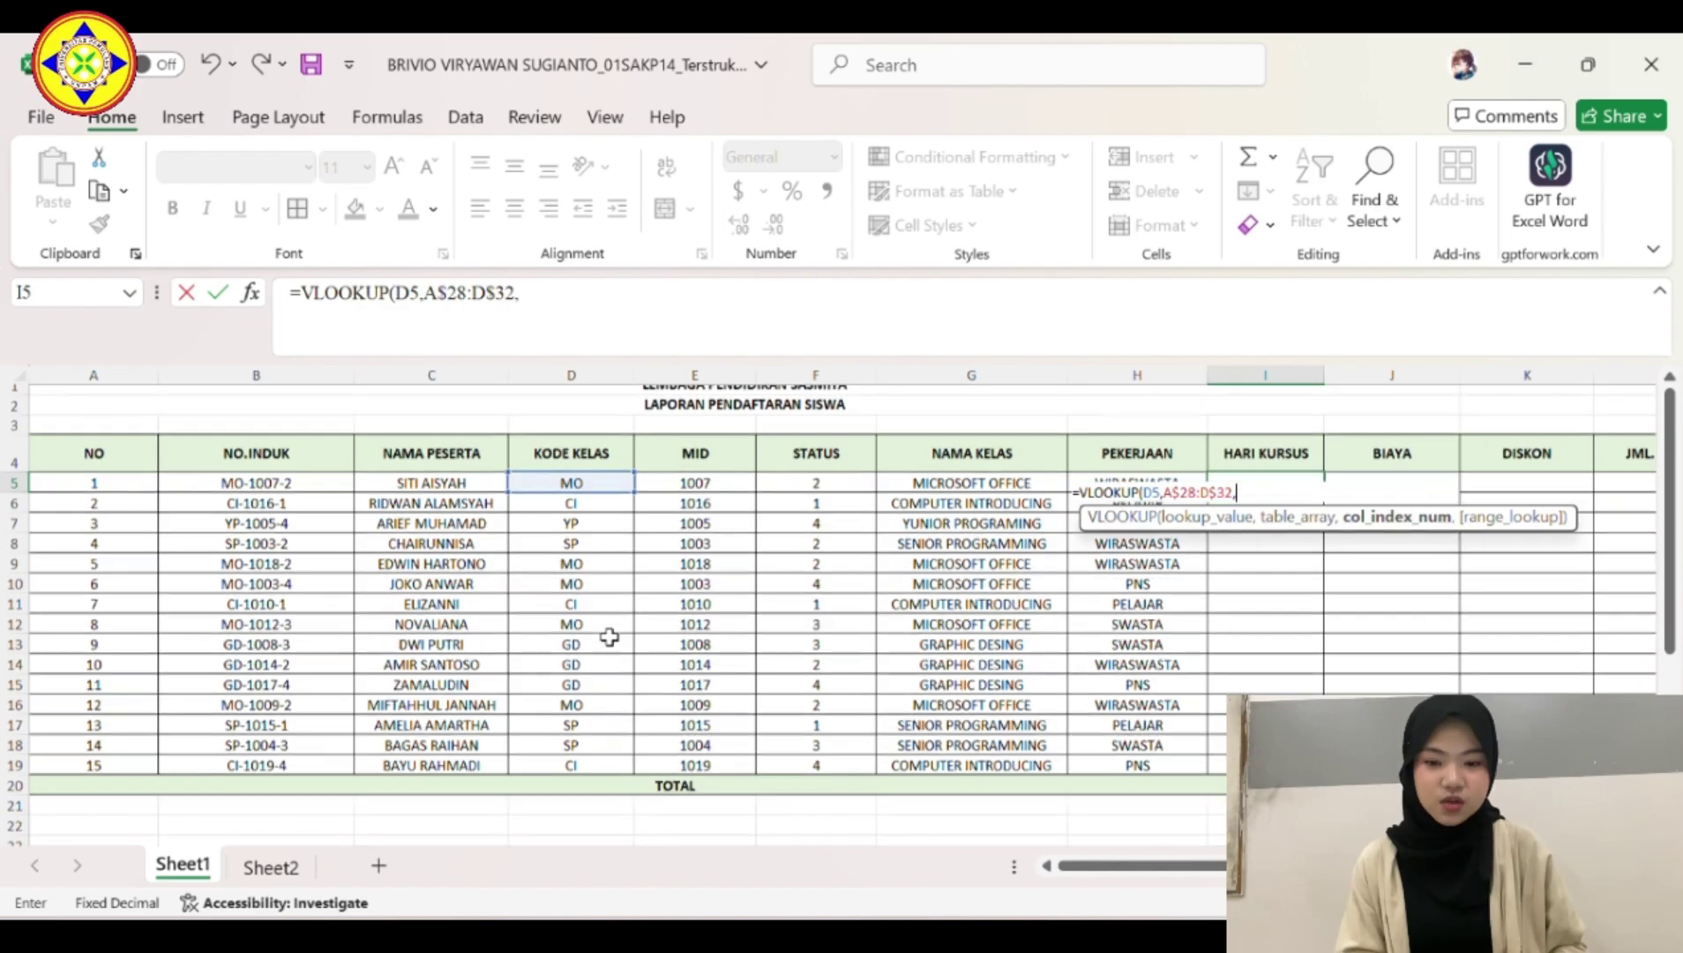
{"action": "scroll", "coordinate": [610, 636], "scroll_direction": "down", "scroll_amount": 4}
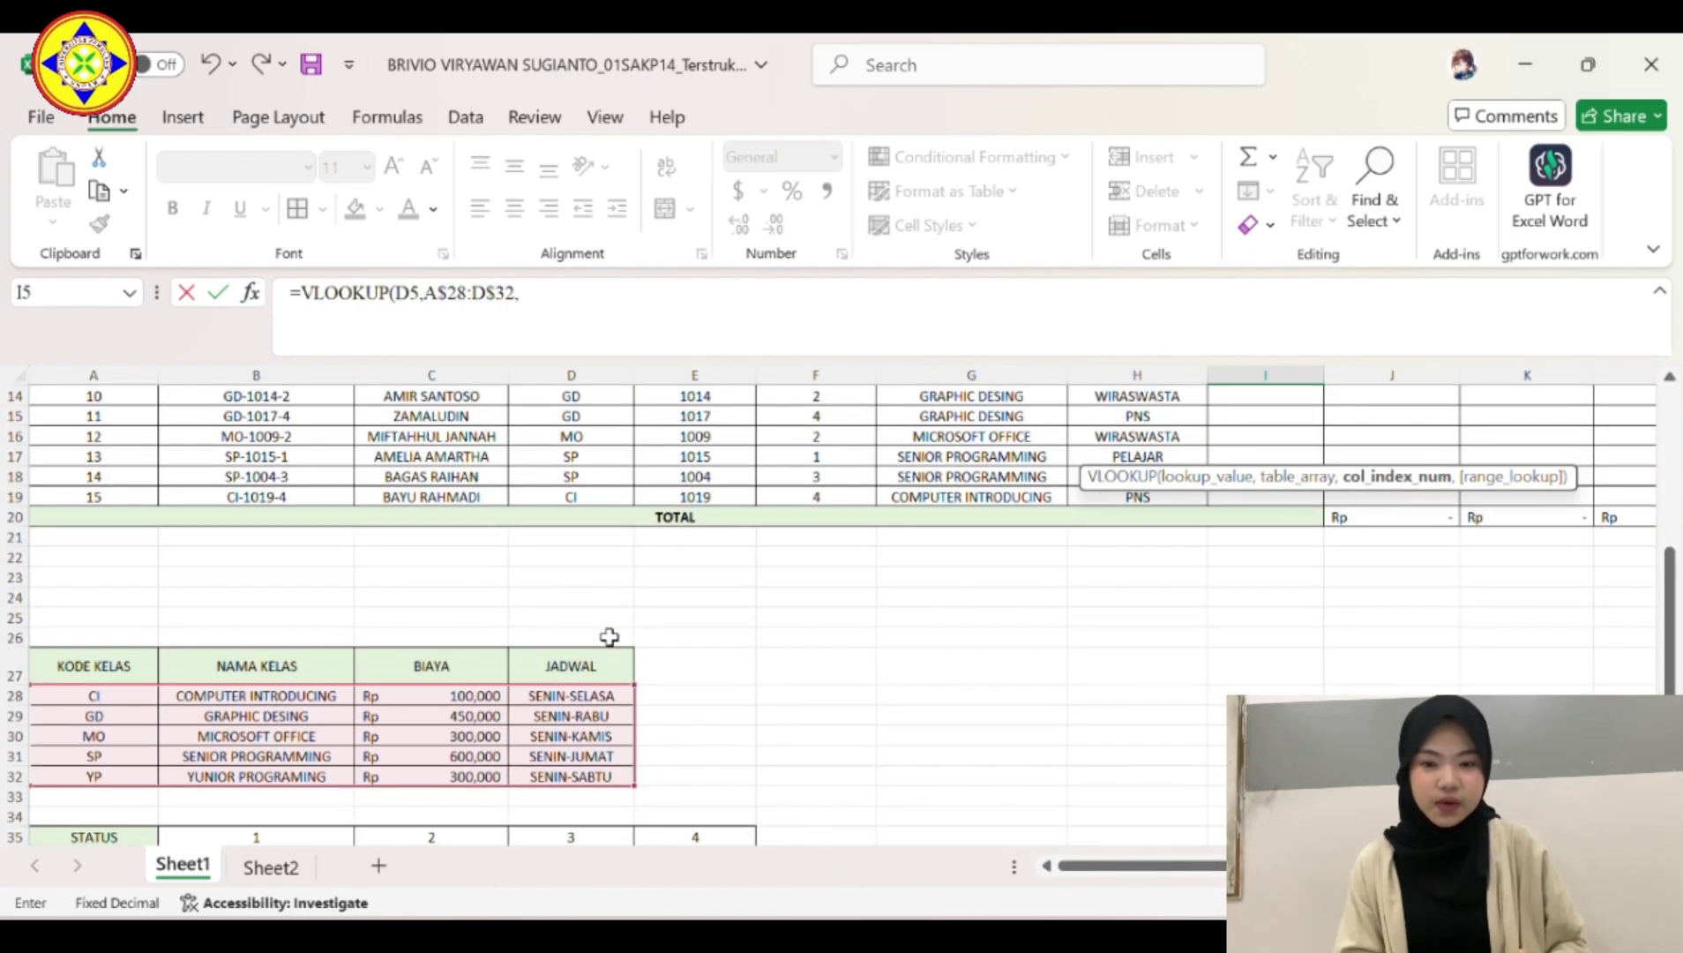
{"action": "scroll", "coordinate": [609, 636], "scroll_direction": "up", "scroll_amount": 1}
{"action": "scroll", "coordinate": [609, 636], "scroll_direction": "up", "scroll_amount": 4}
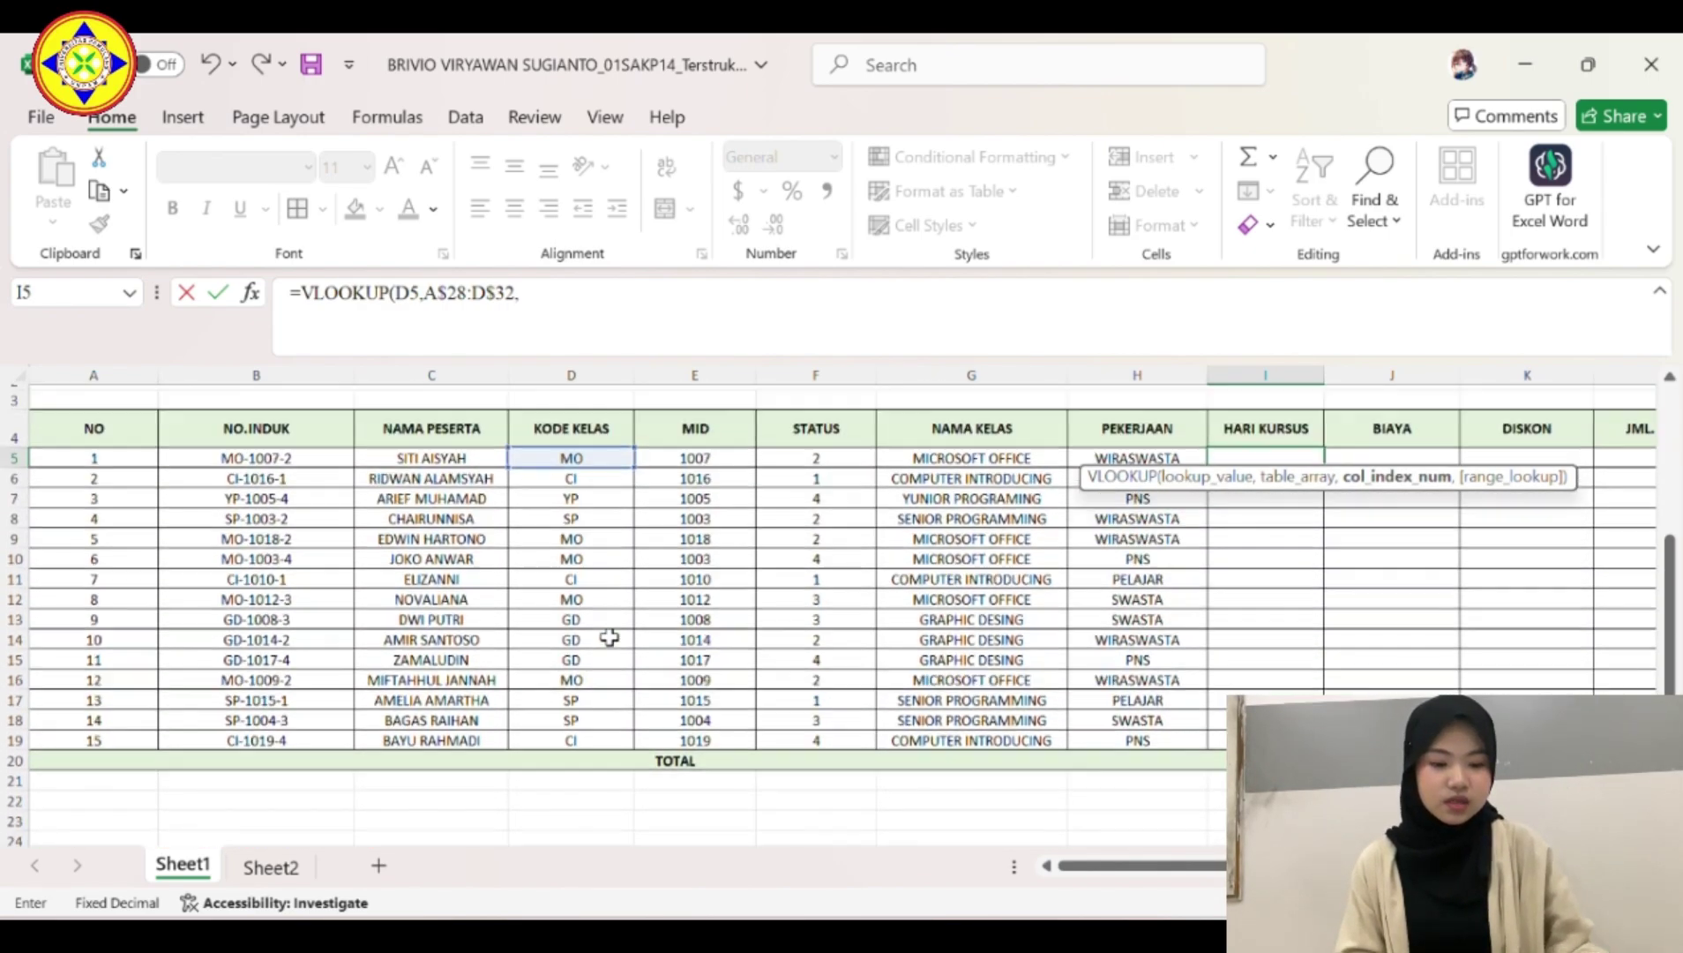
{"action": "type", "text": "4,"}
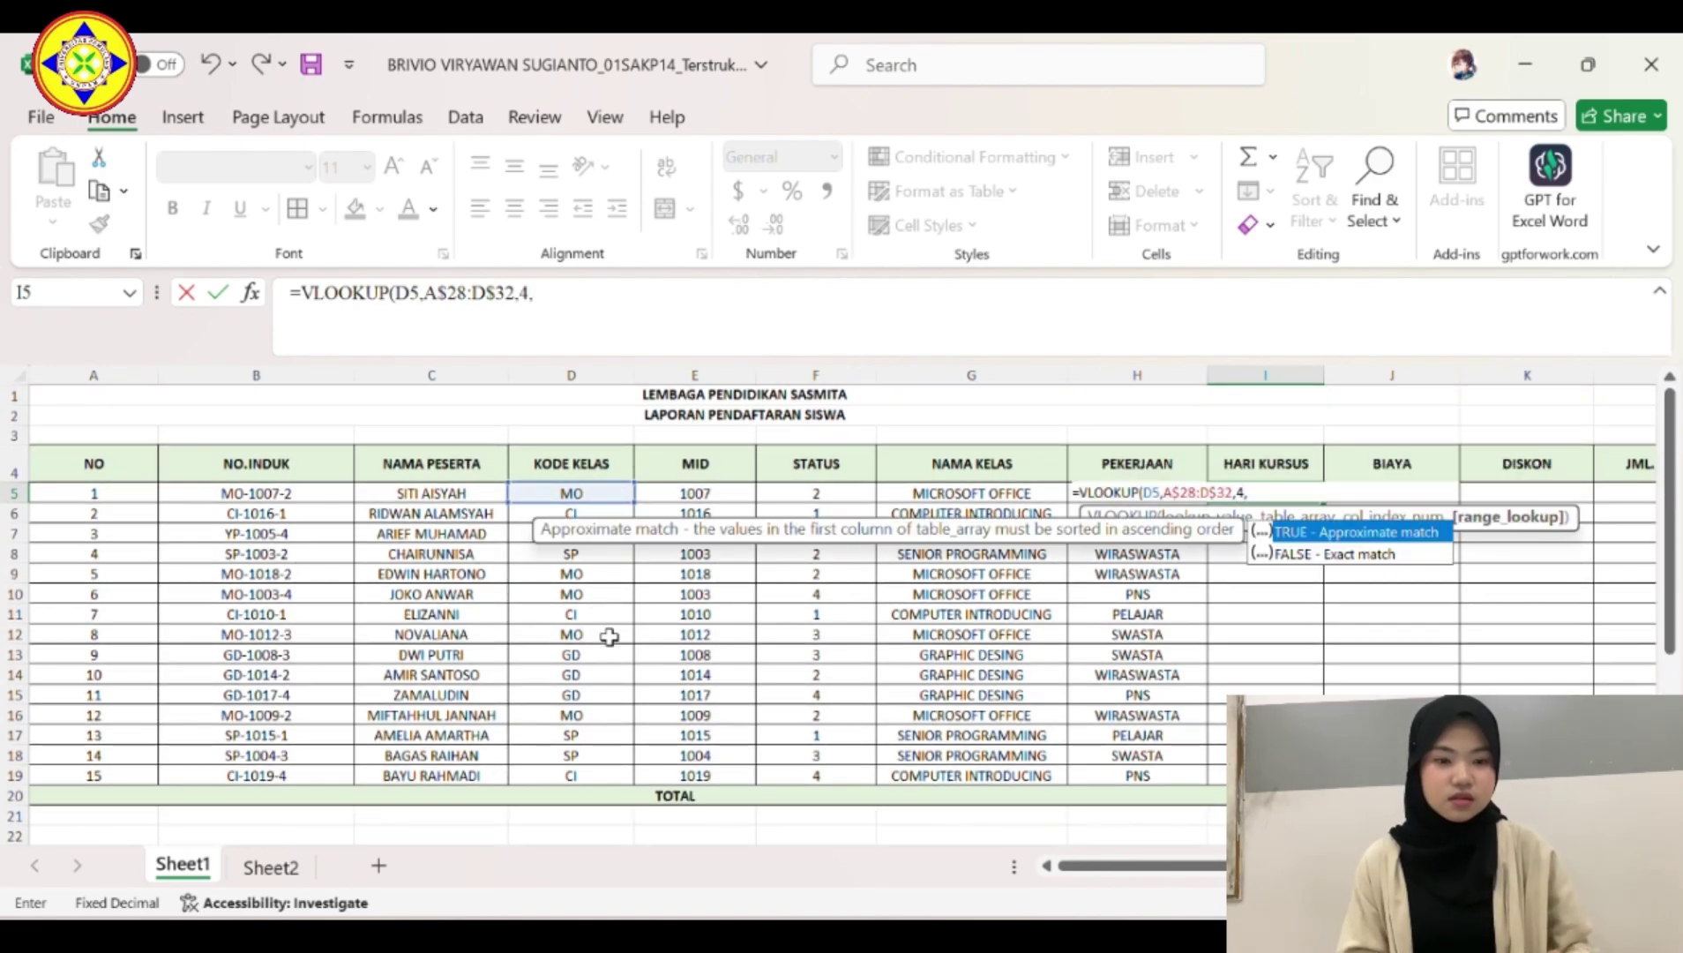
{"action": "type", "text": "0)"}
{"action": "key", "text": "Return"}
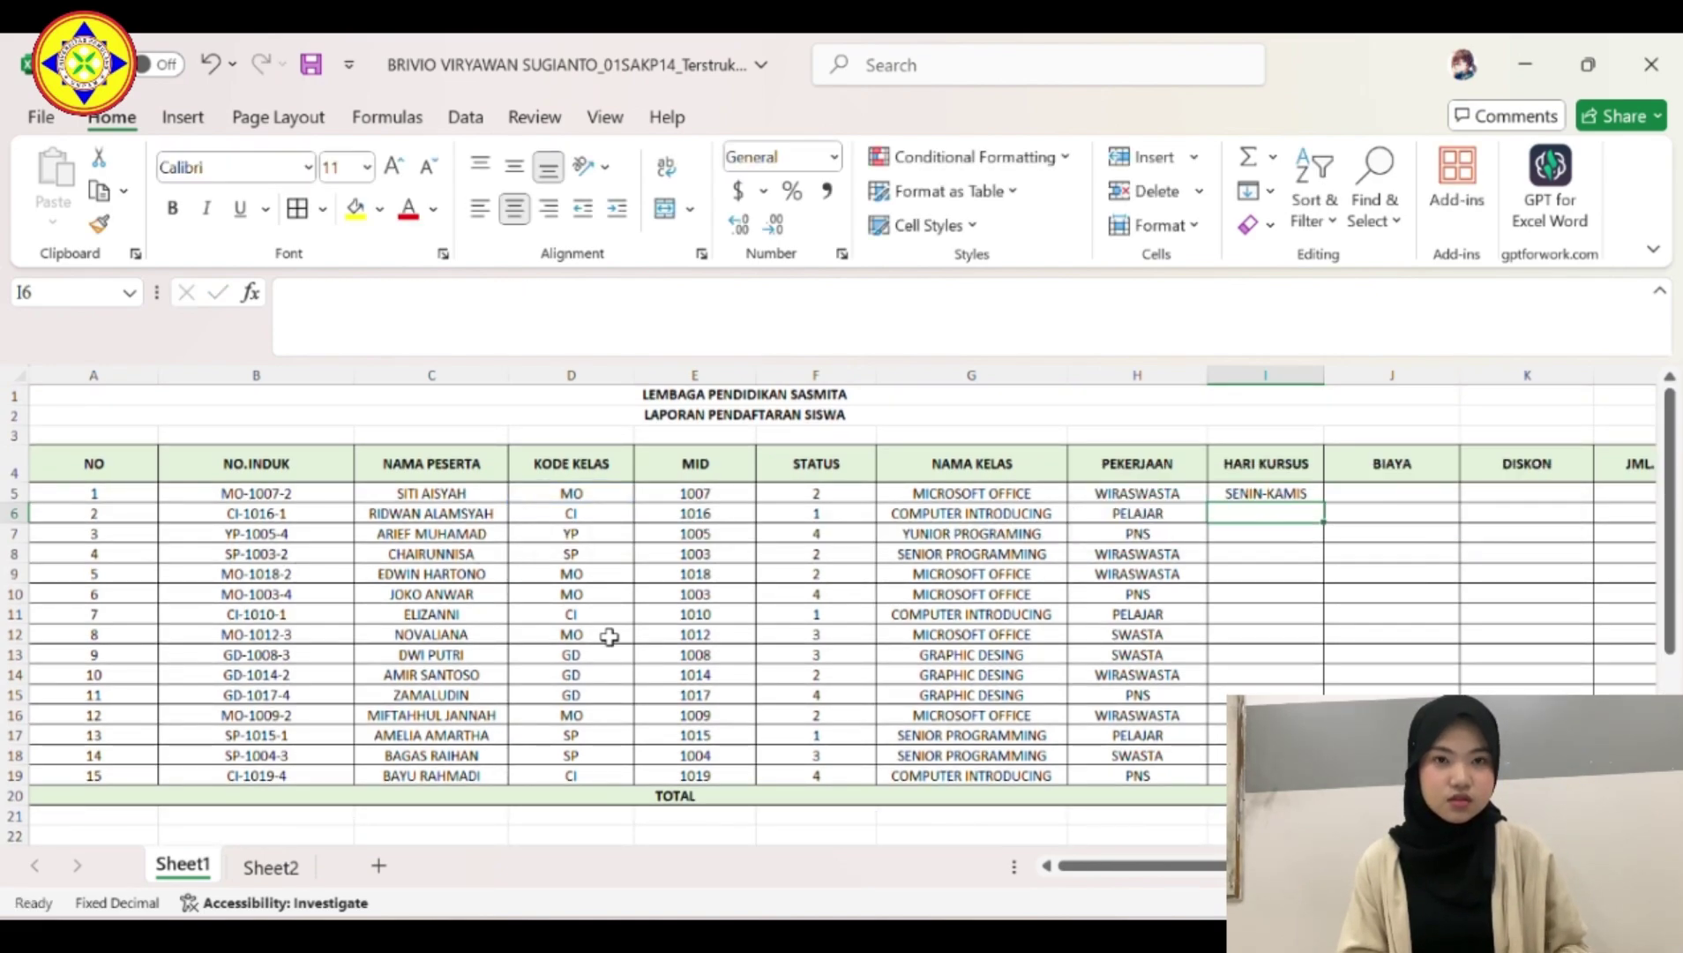
{"action": "left_click", "coordinate": [1225, 494]}
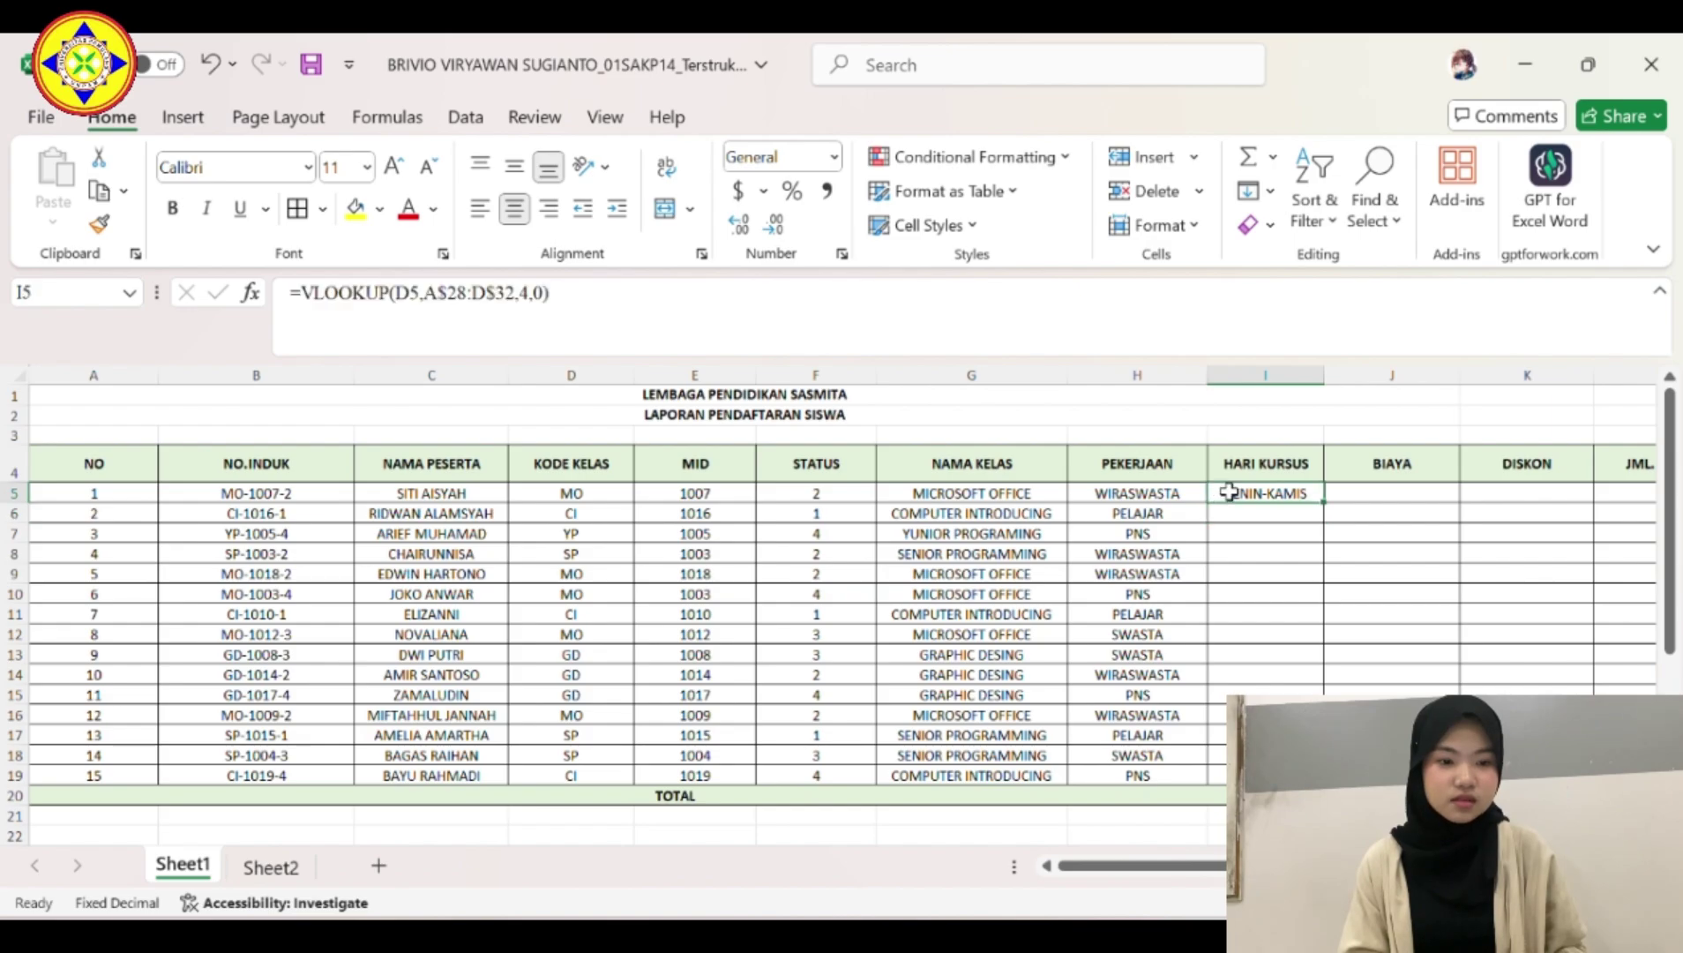
{"action": "left_click_drag", "start_coordinate": [1320, 499], "coordinate": [1270, 780]}
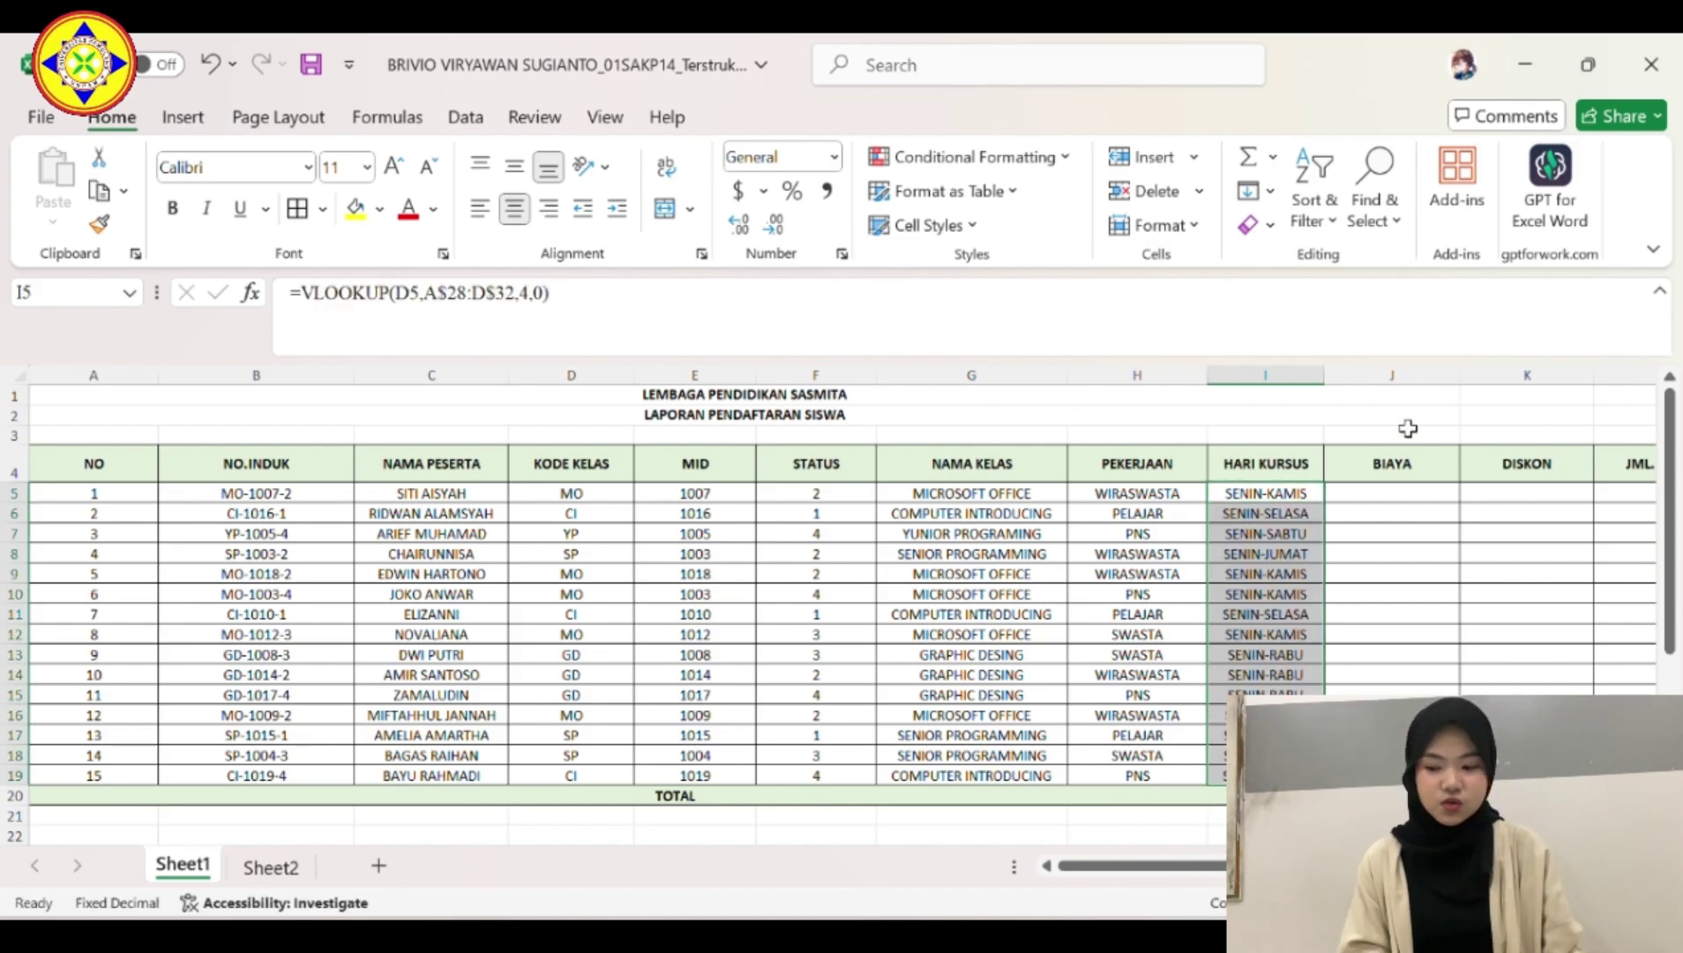
Start a VLOOKUP formula in cell J5 under BIAYA, with the KODE KELAS cell D5 as the lookup value.
{"action": "left_click", "coordinate": [1408, 486]}
{"action": "type", "text": "="}
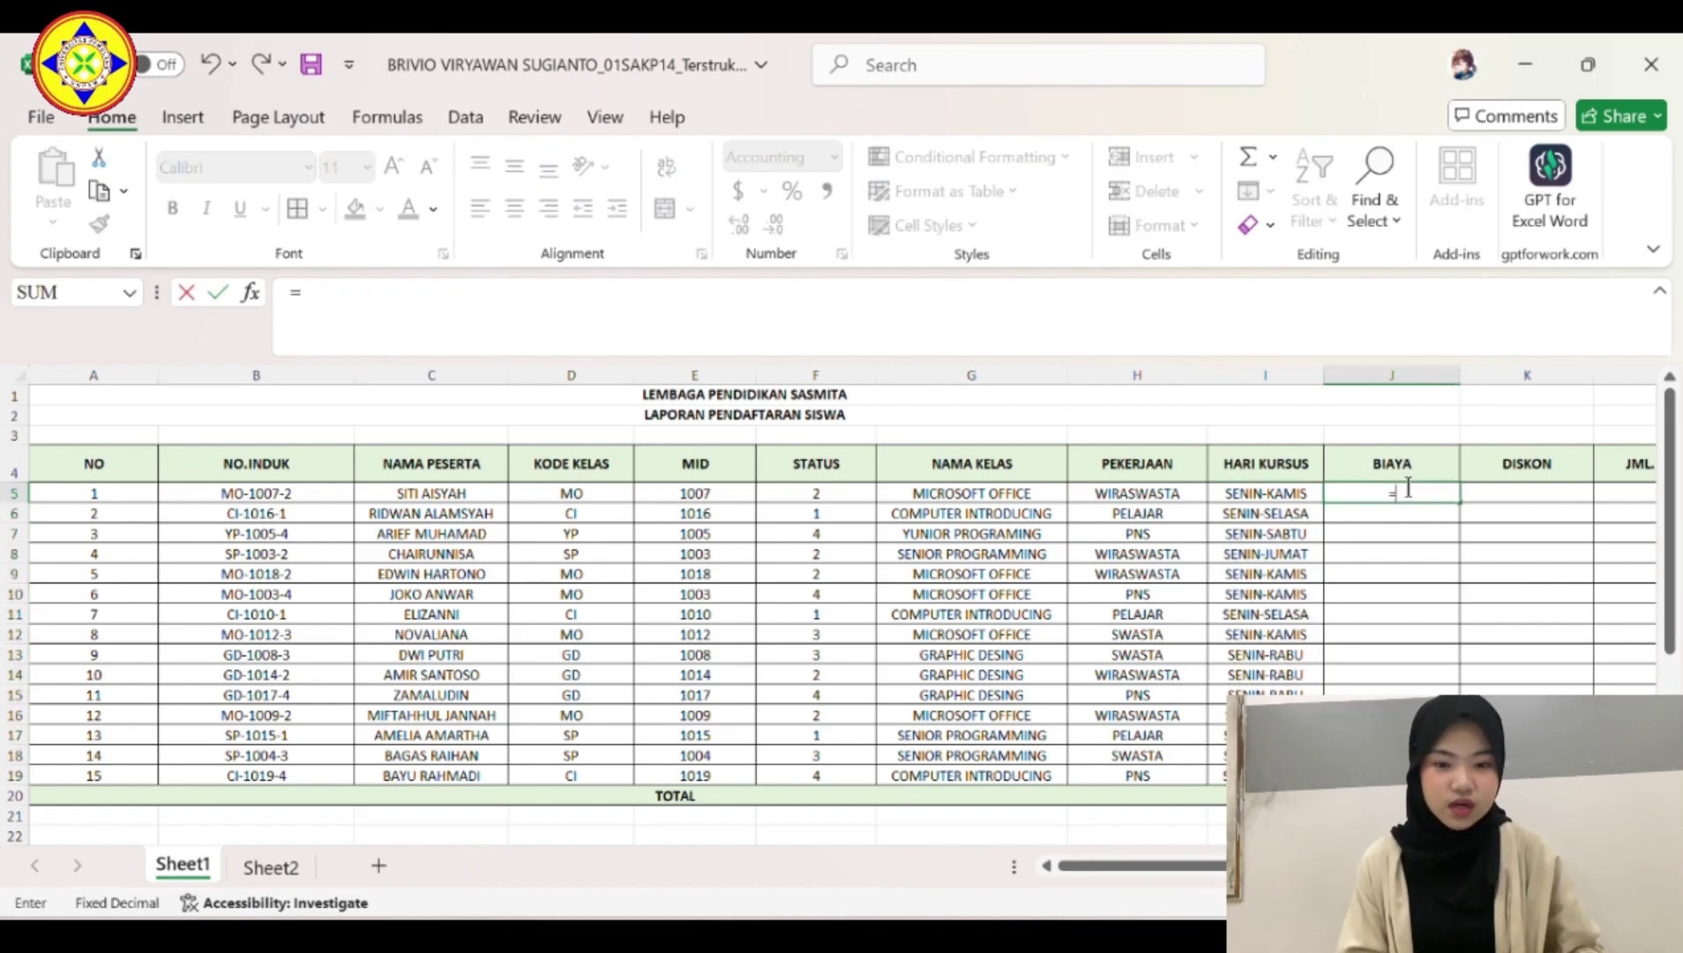
{"action": "type", "text": "VLOOKUP("}
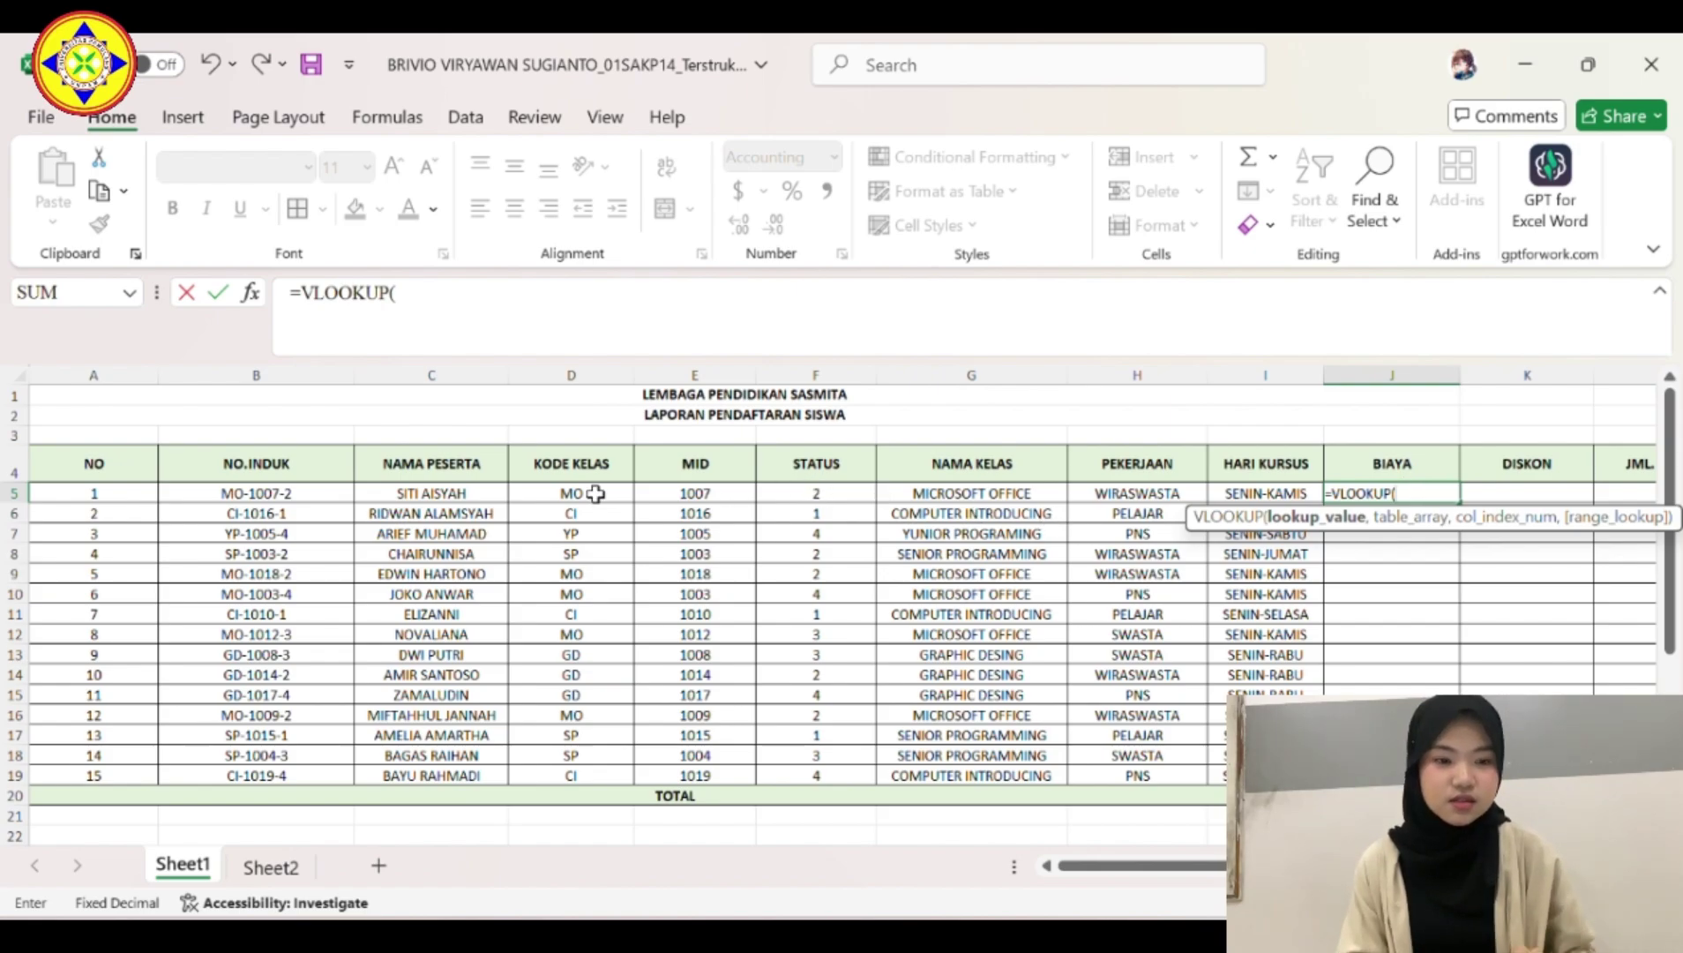
{"action": "left_click", "coordinate": [596, 494]}
{"action": "type", "text": ","}
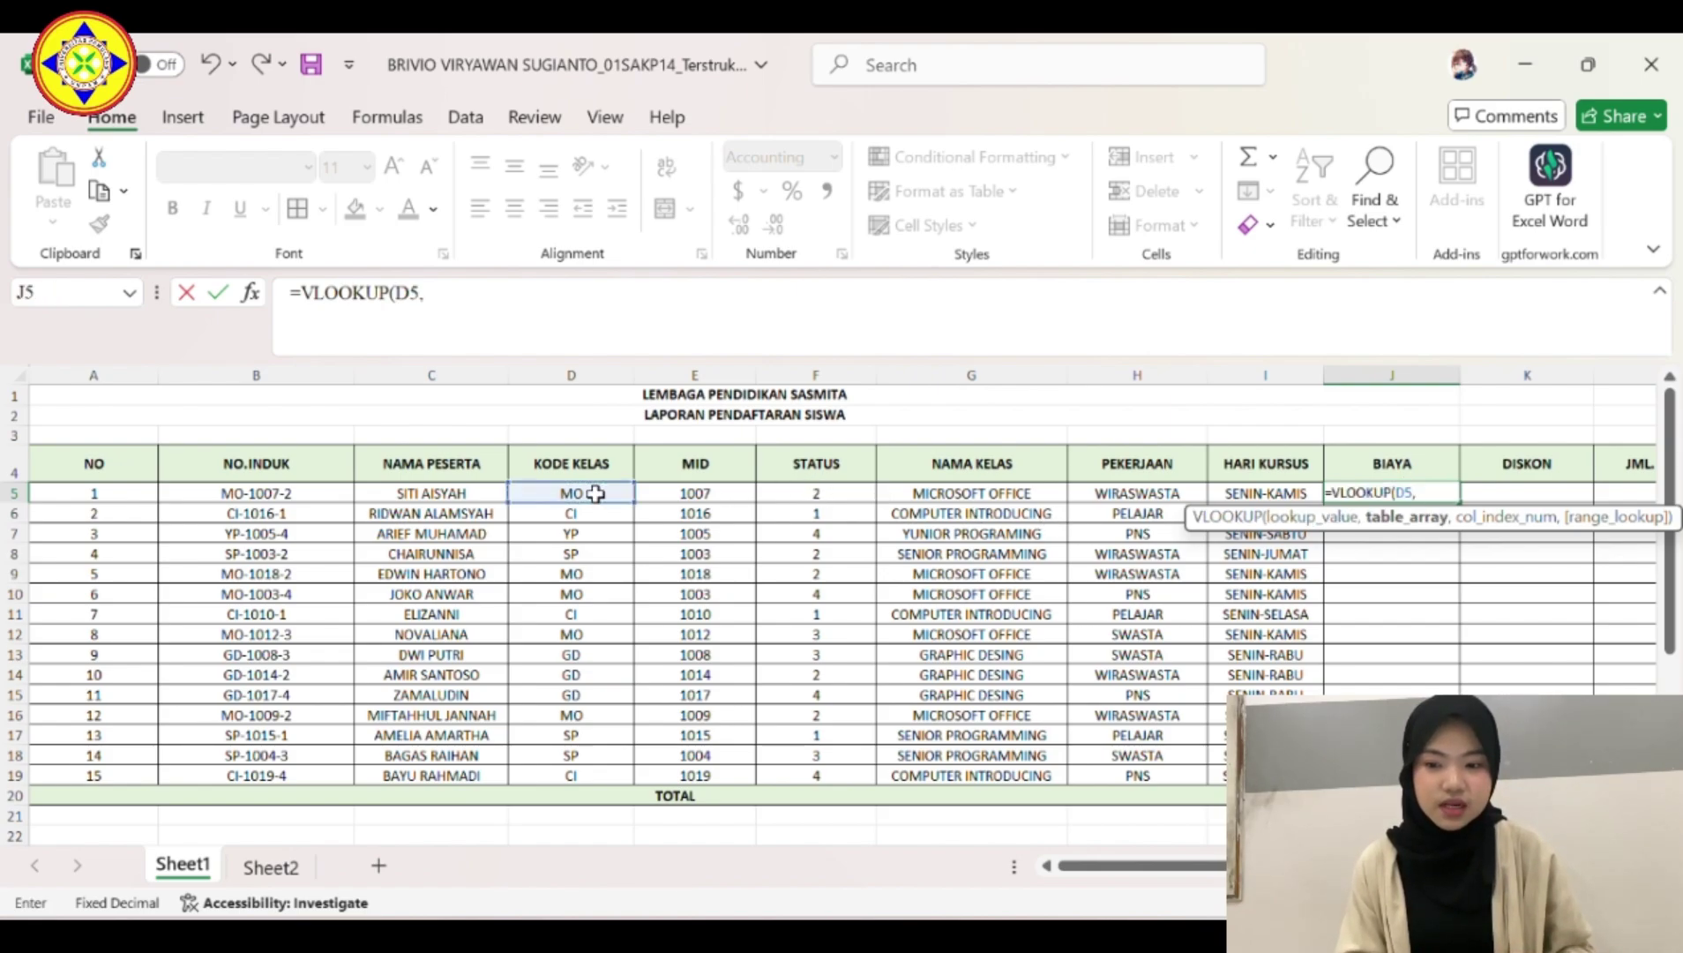
Set the class reference table as the J5 lookup's table array, using the fully absolute range $A$28:$D$32.
{"action": "scroll", "coordinate": [591, 491], "scroll_direction": "down", "scroll_amount": 5}
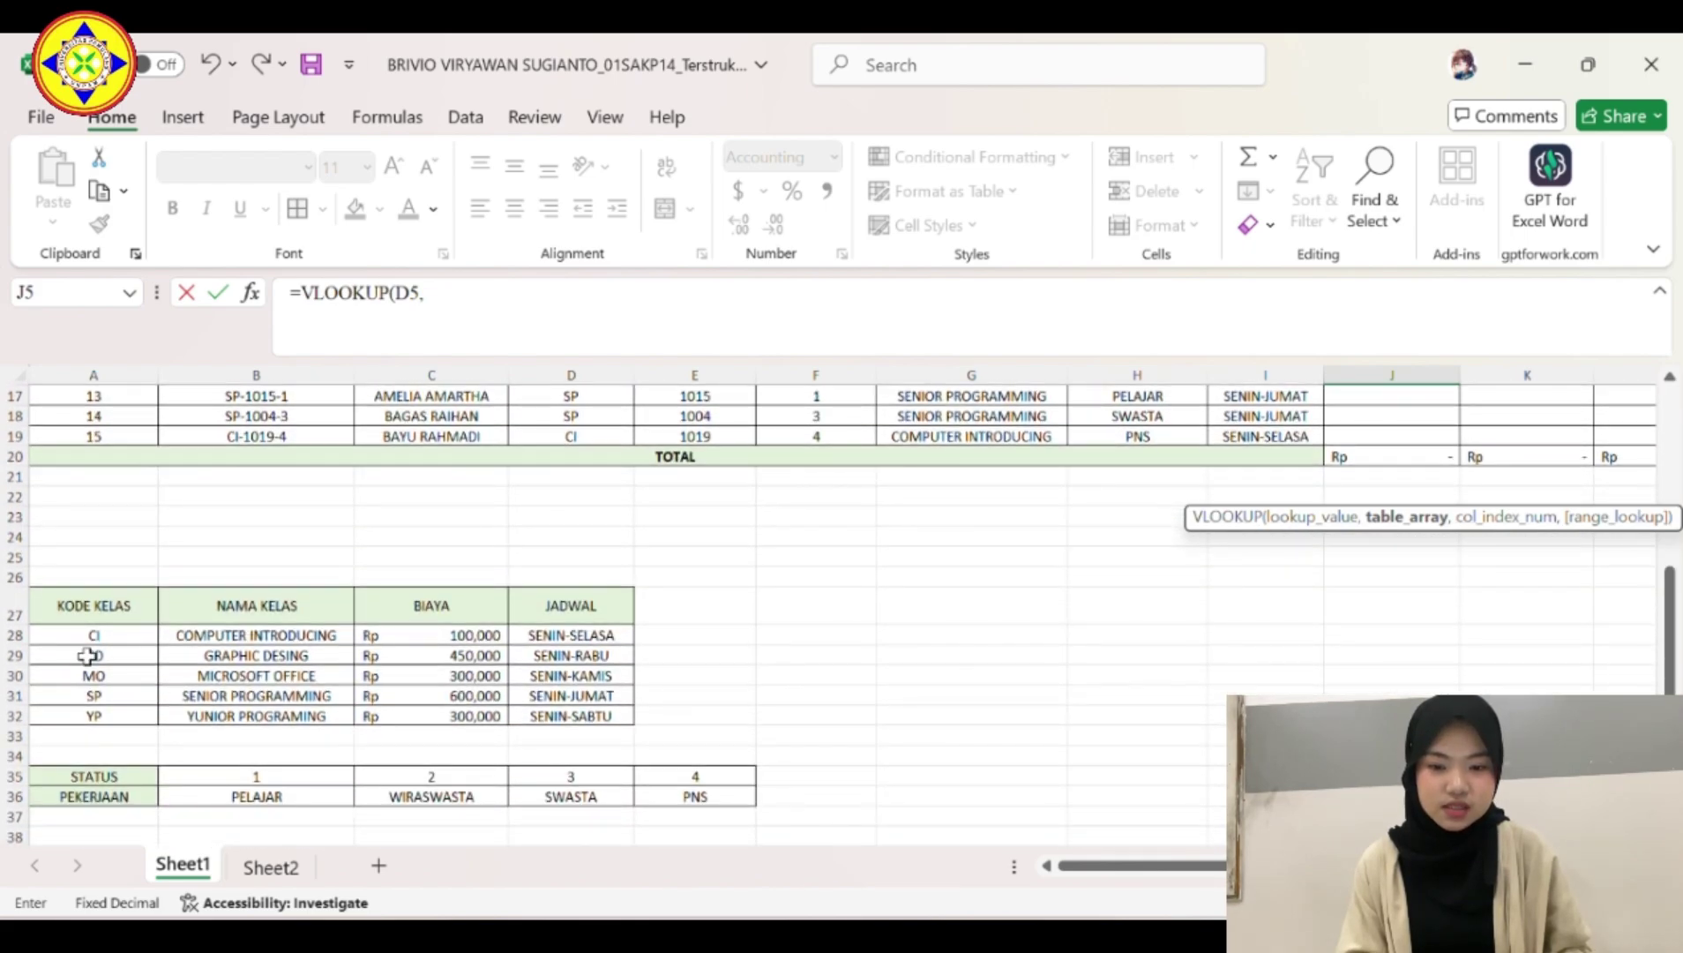
{"action": "left_click_drag", "start_coordinate": [88, 635], "coordinate": [604, 716]}
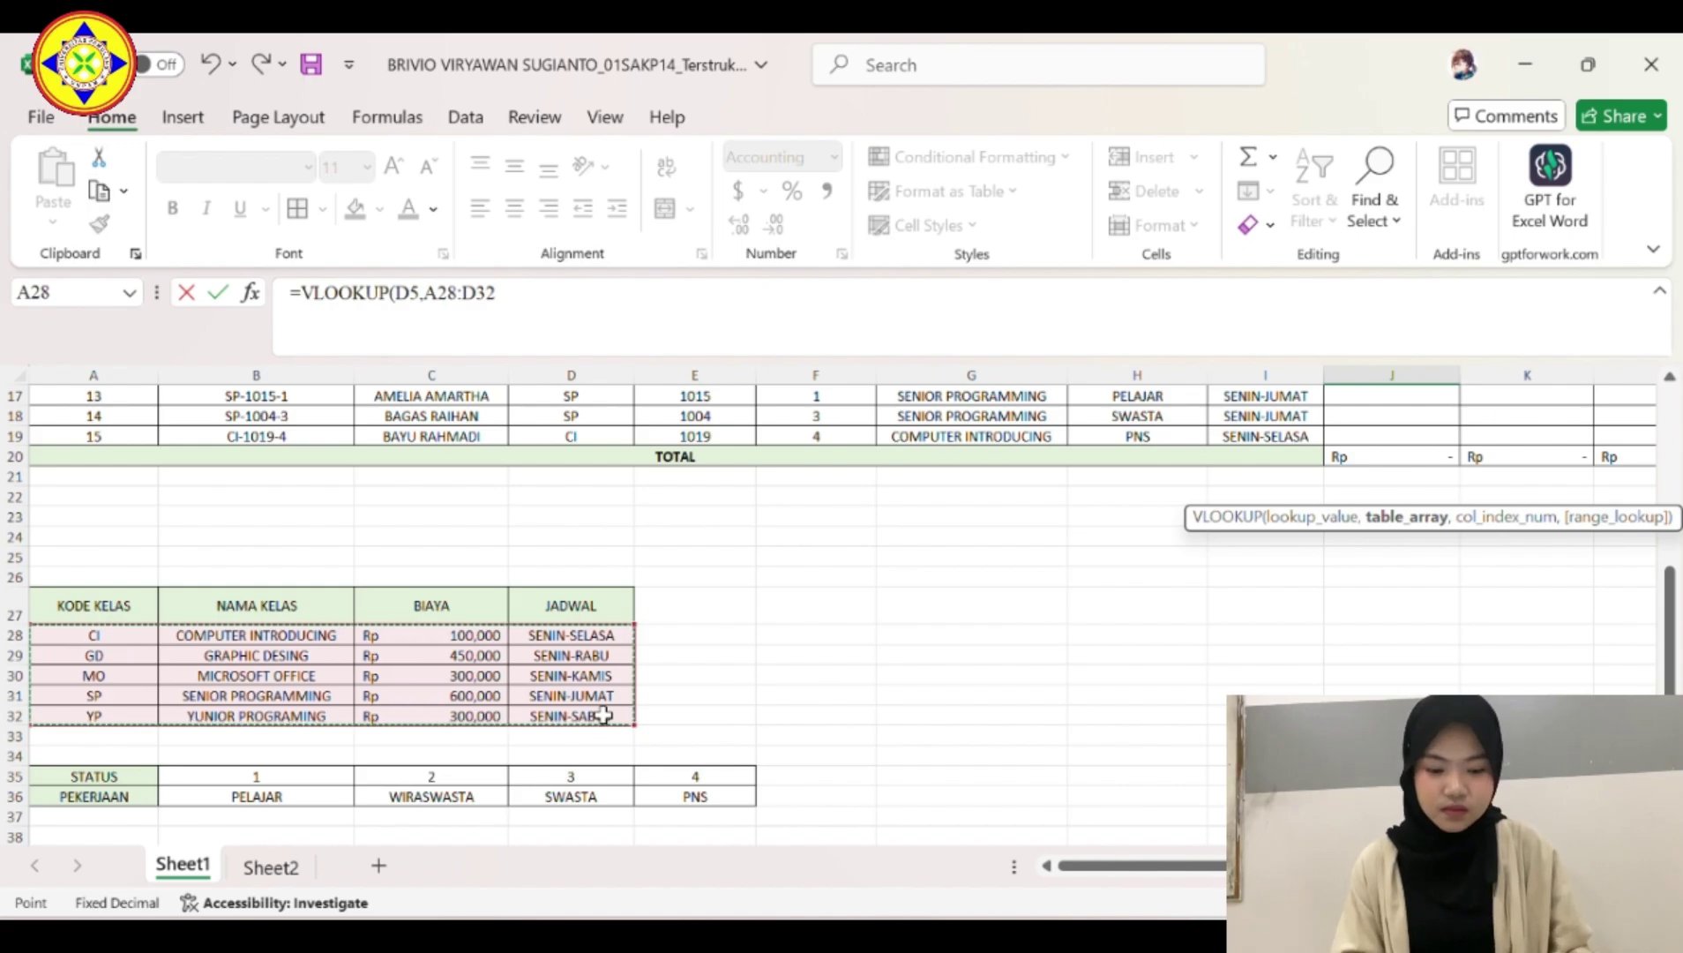
{"action": "key", "text": "F4"}
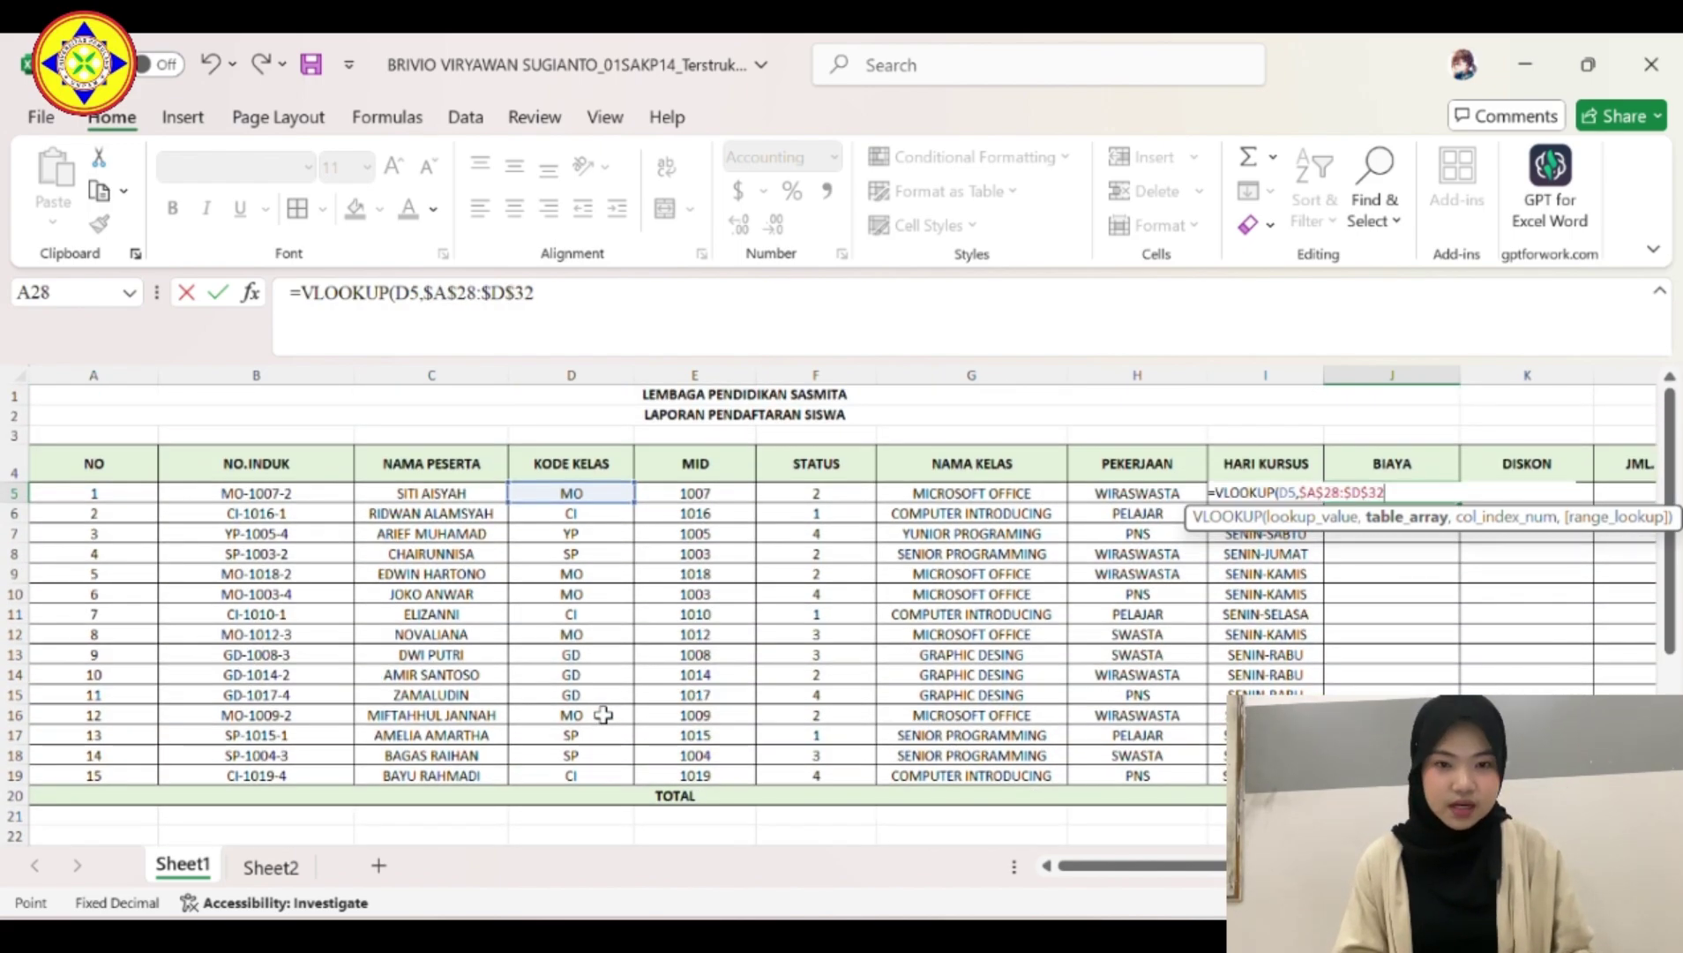
{"action": "type", "text": ","}
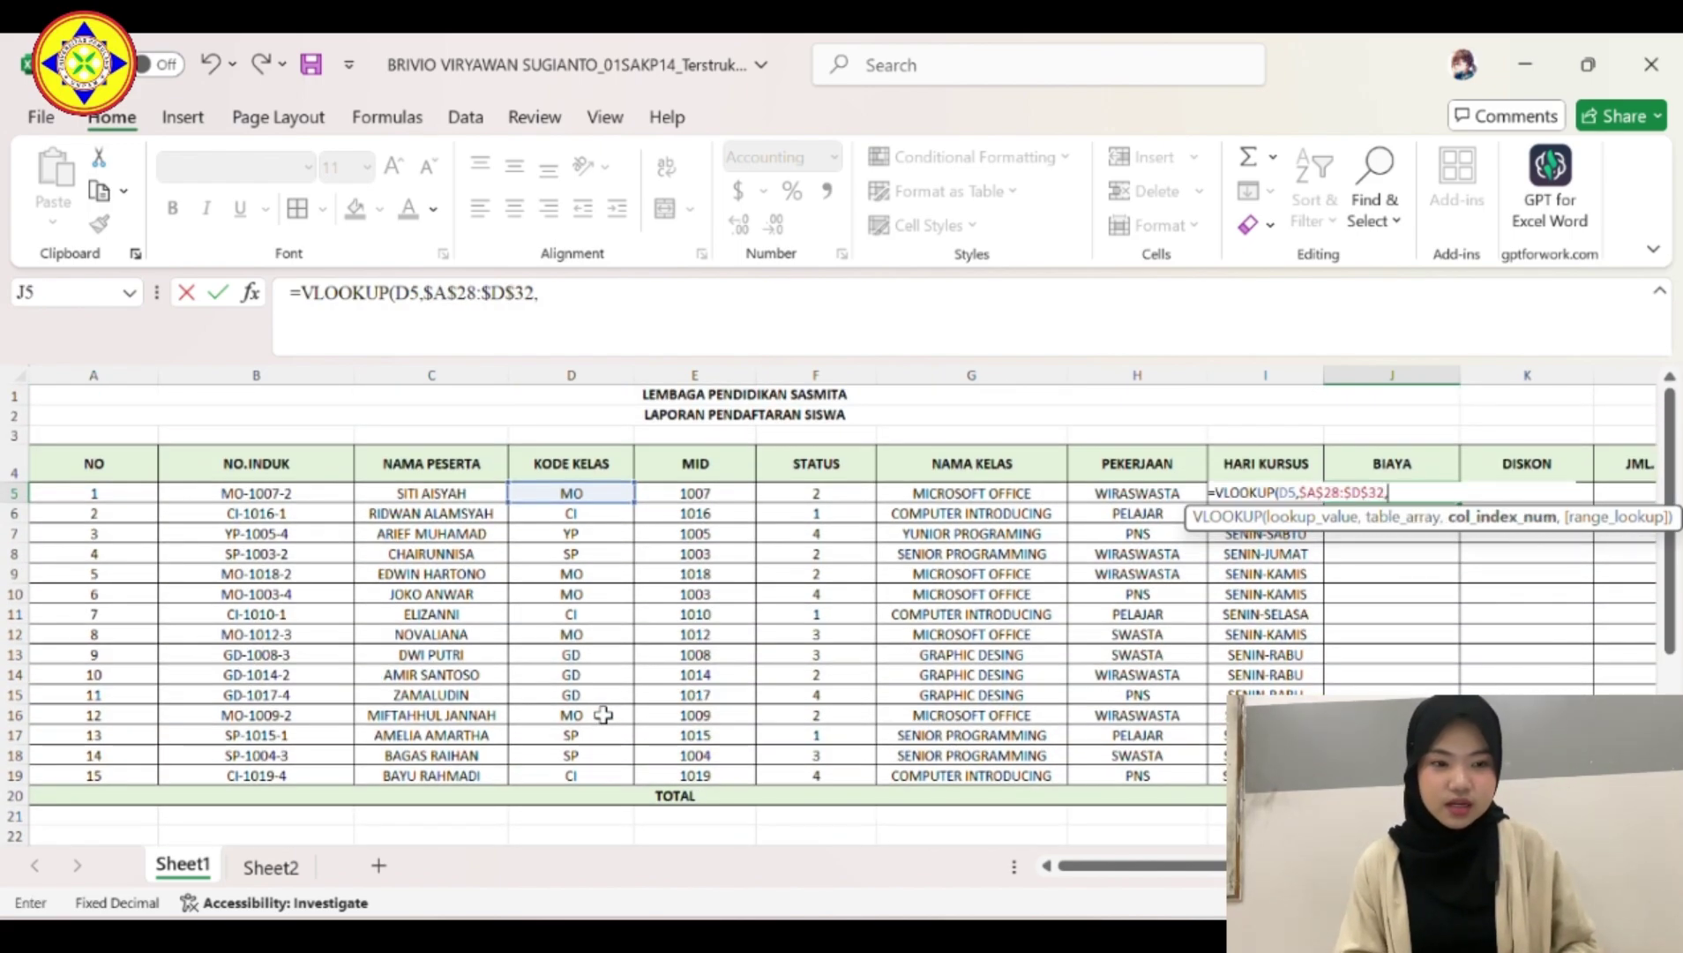
Finish the J5 lookup with the BIAYA column index 3 and exact match 0, and fill BIAYA down to row 19.
{"action": "scroll", "coordinate": [603, 714], "scroll_direction": "down", "scroll_amount": 2}
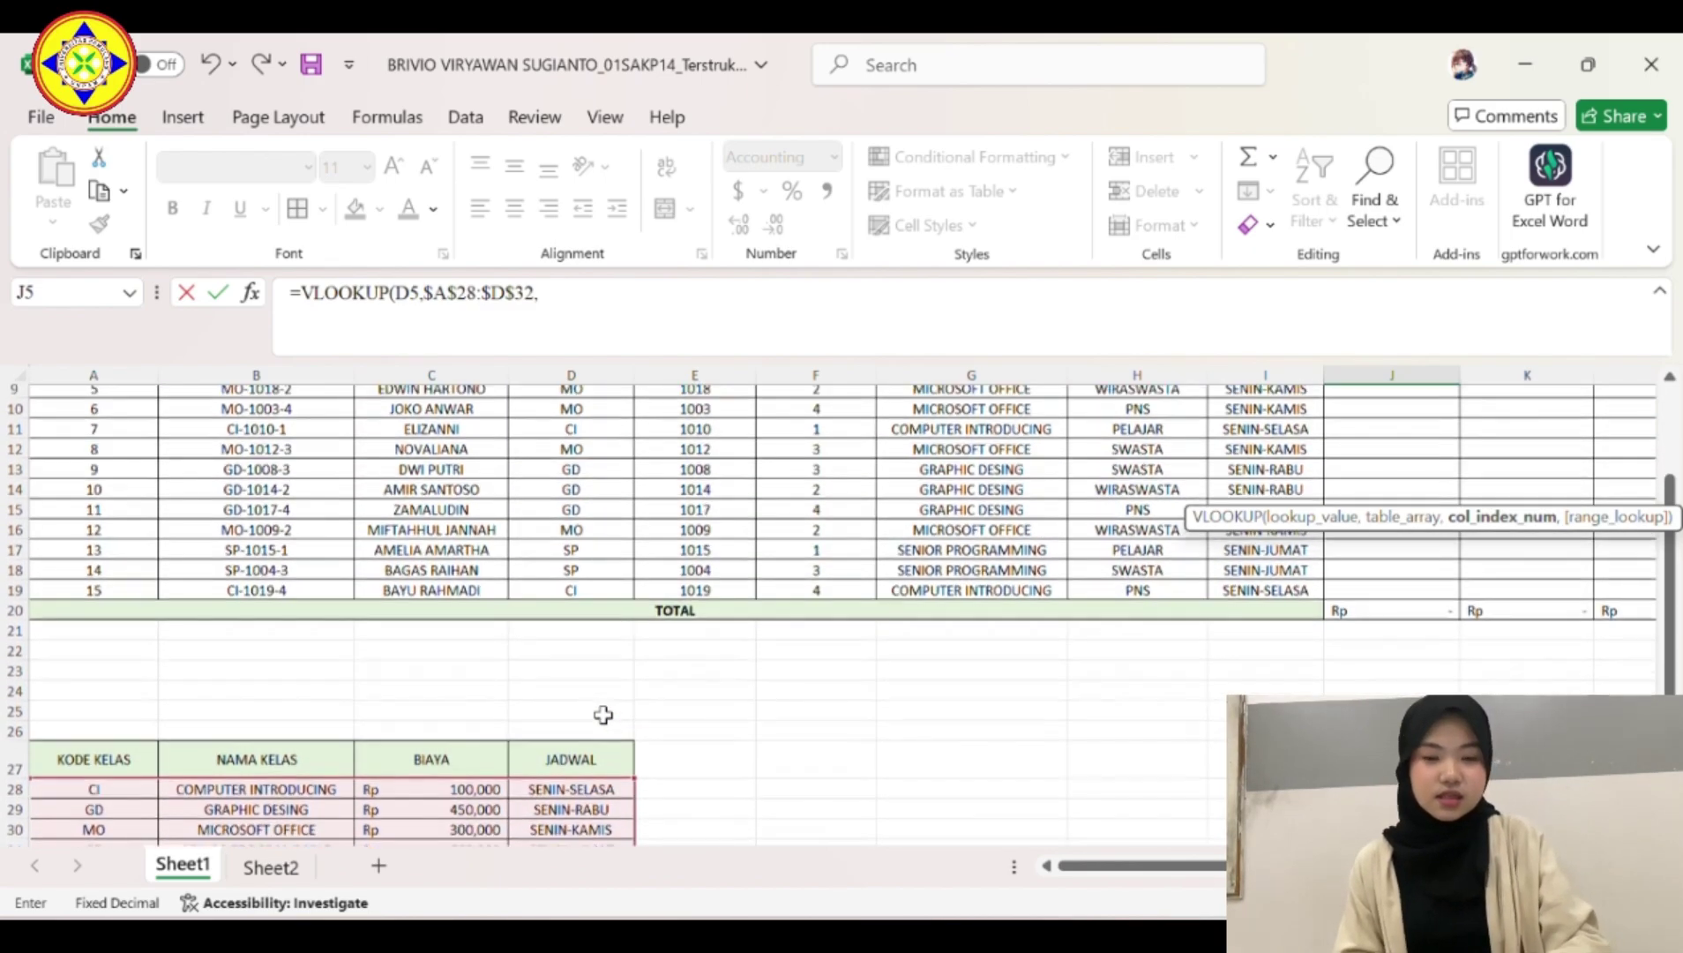
{"action": "scroll", "coordinate": [602, 715], "scroll_direction": "up", "scroll_amount": 2}
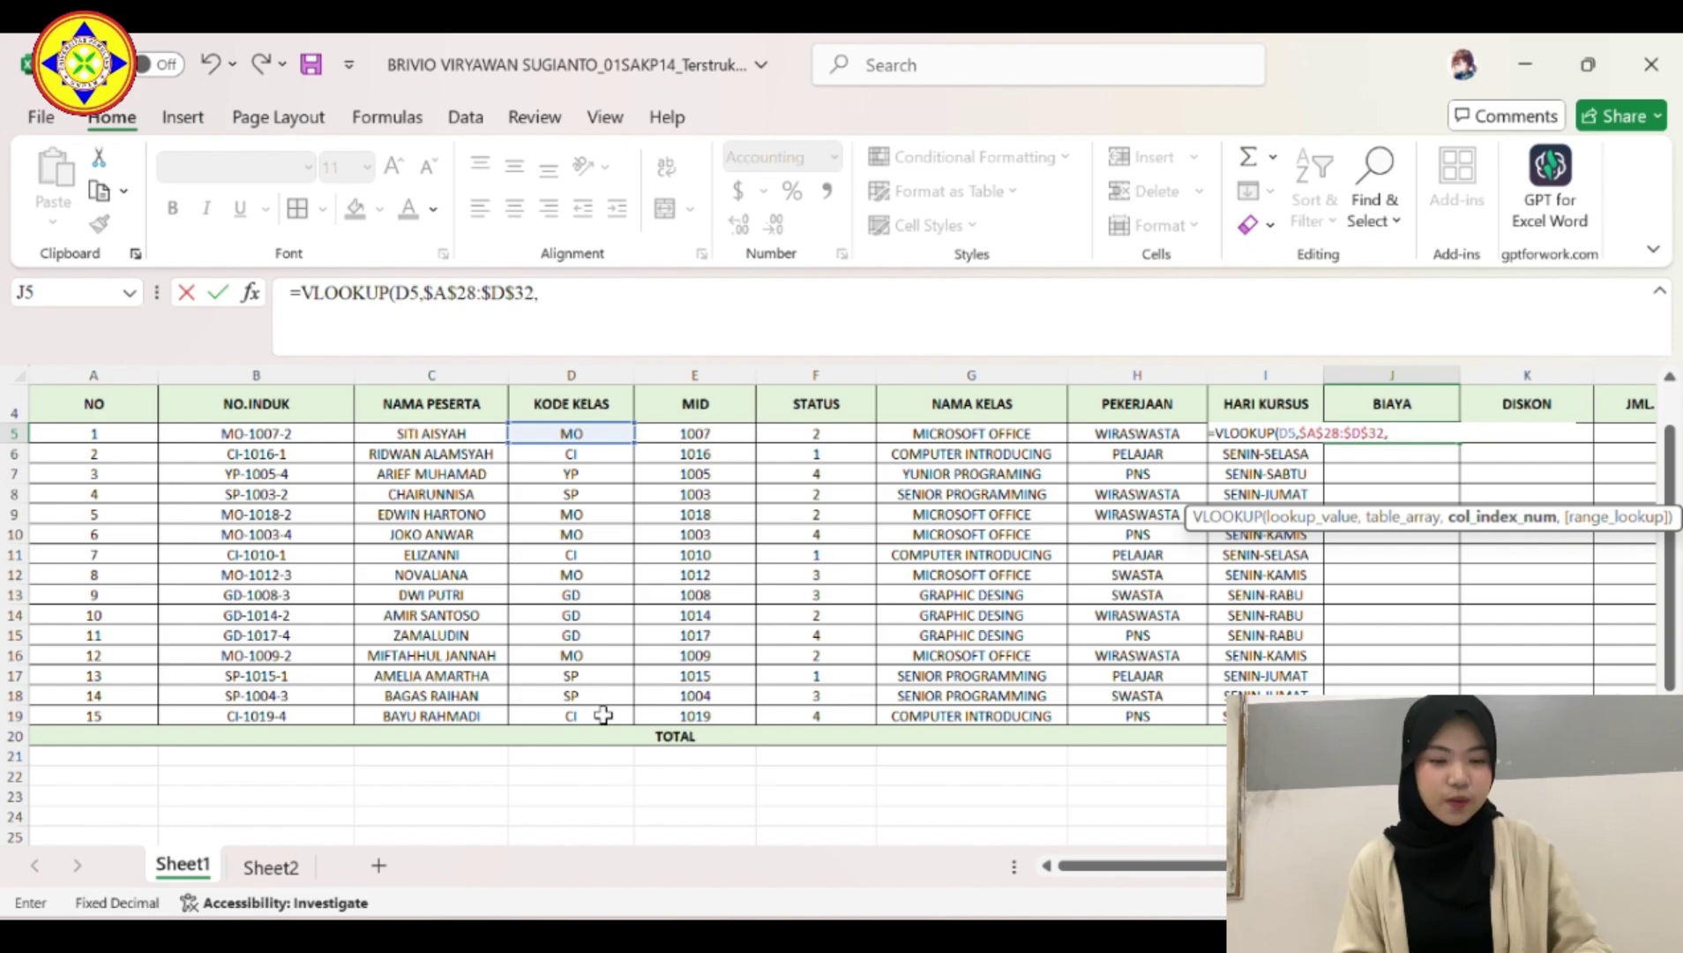
{"action": "type", "text": "3"}
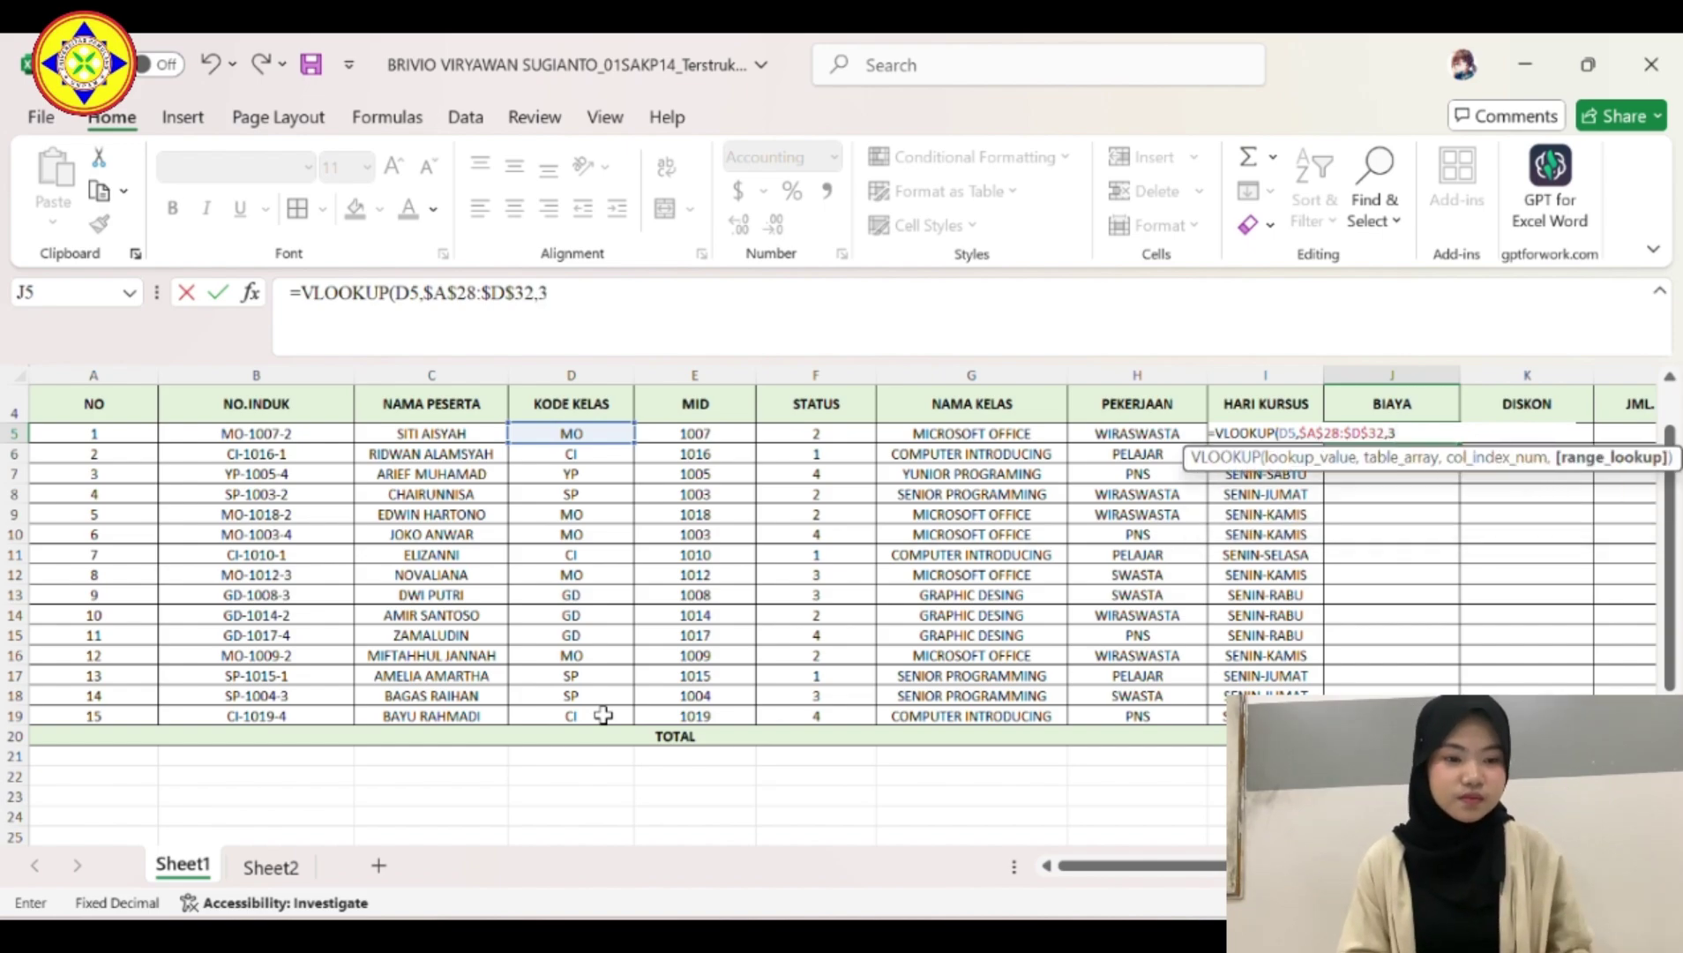
{"action": "type", "text": ",0)"}
{"action": "key", "text": "Return"}
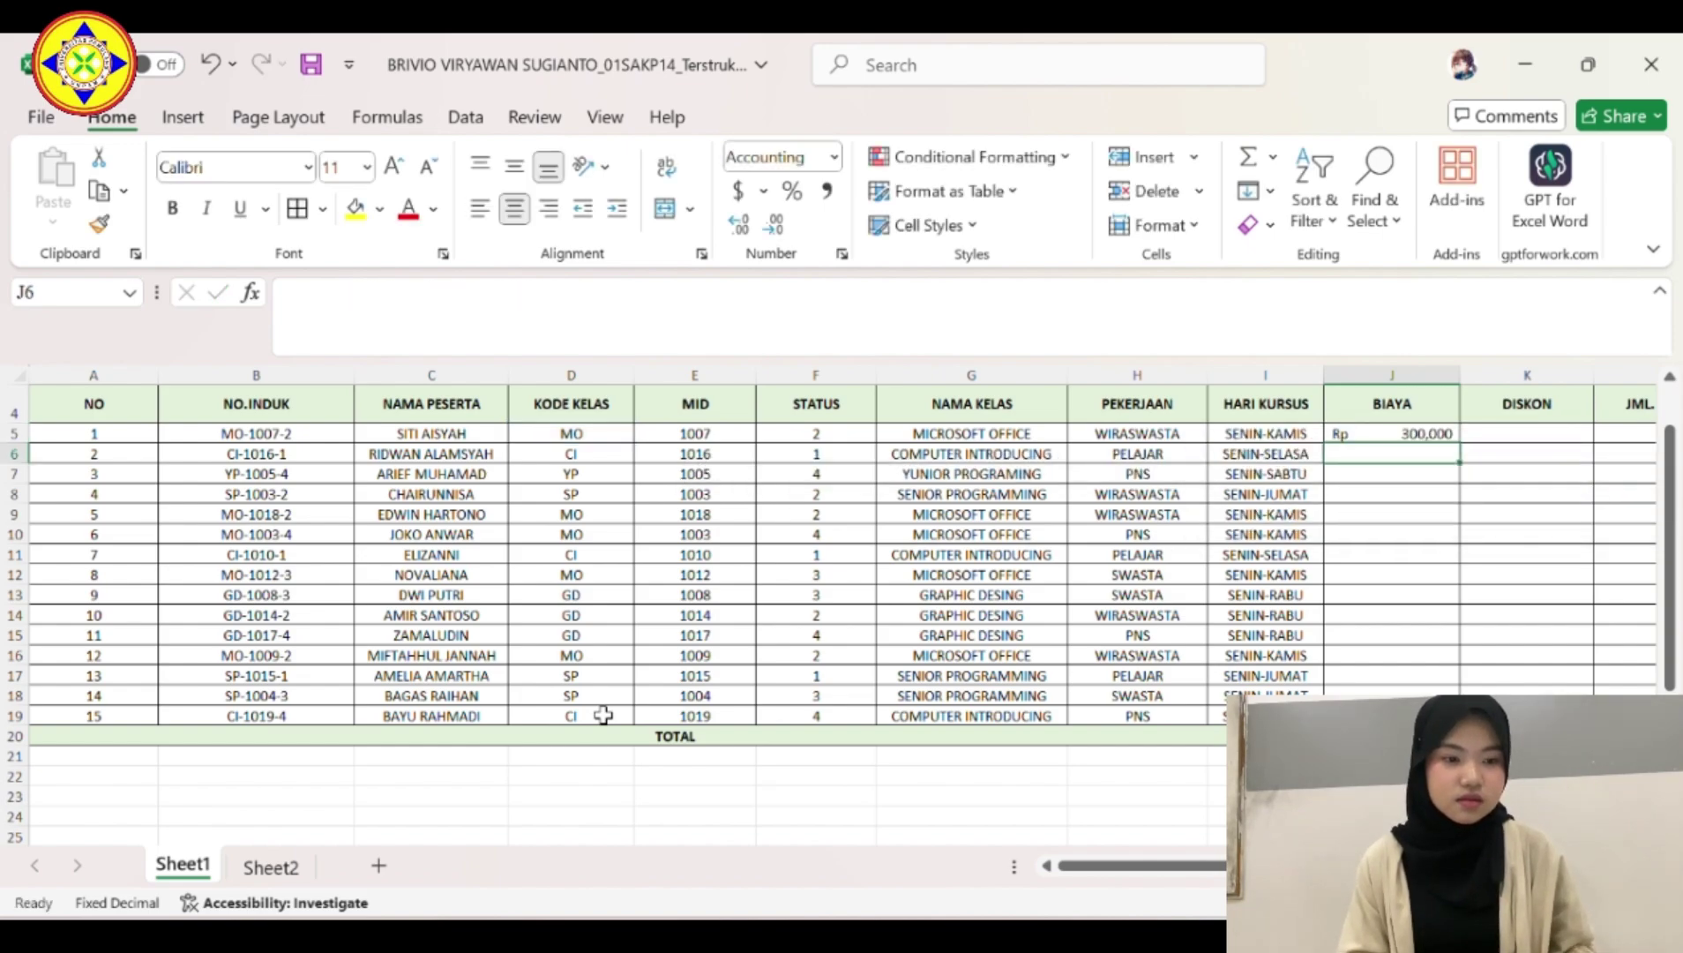
{"action": "left_click", "coordinate": [1387, 434]}
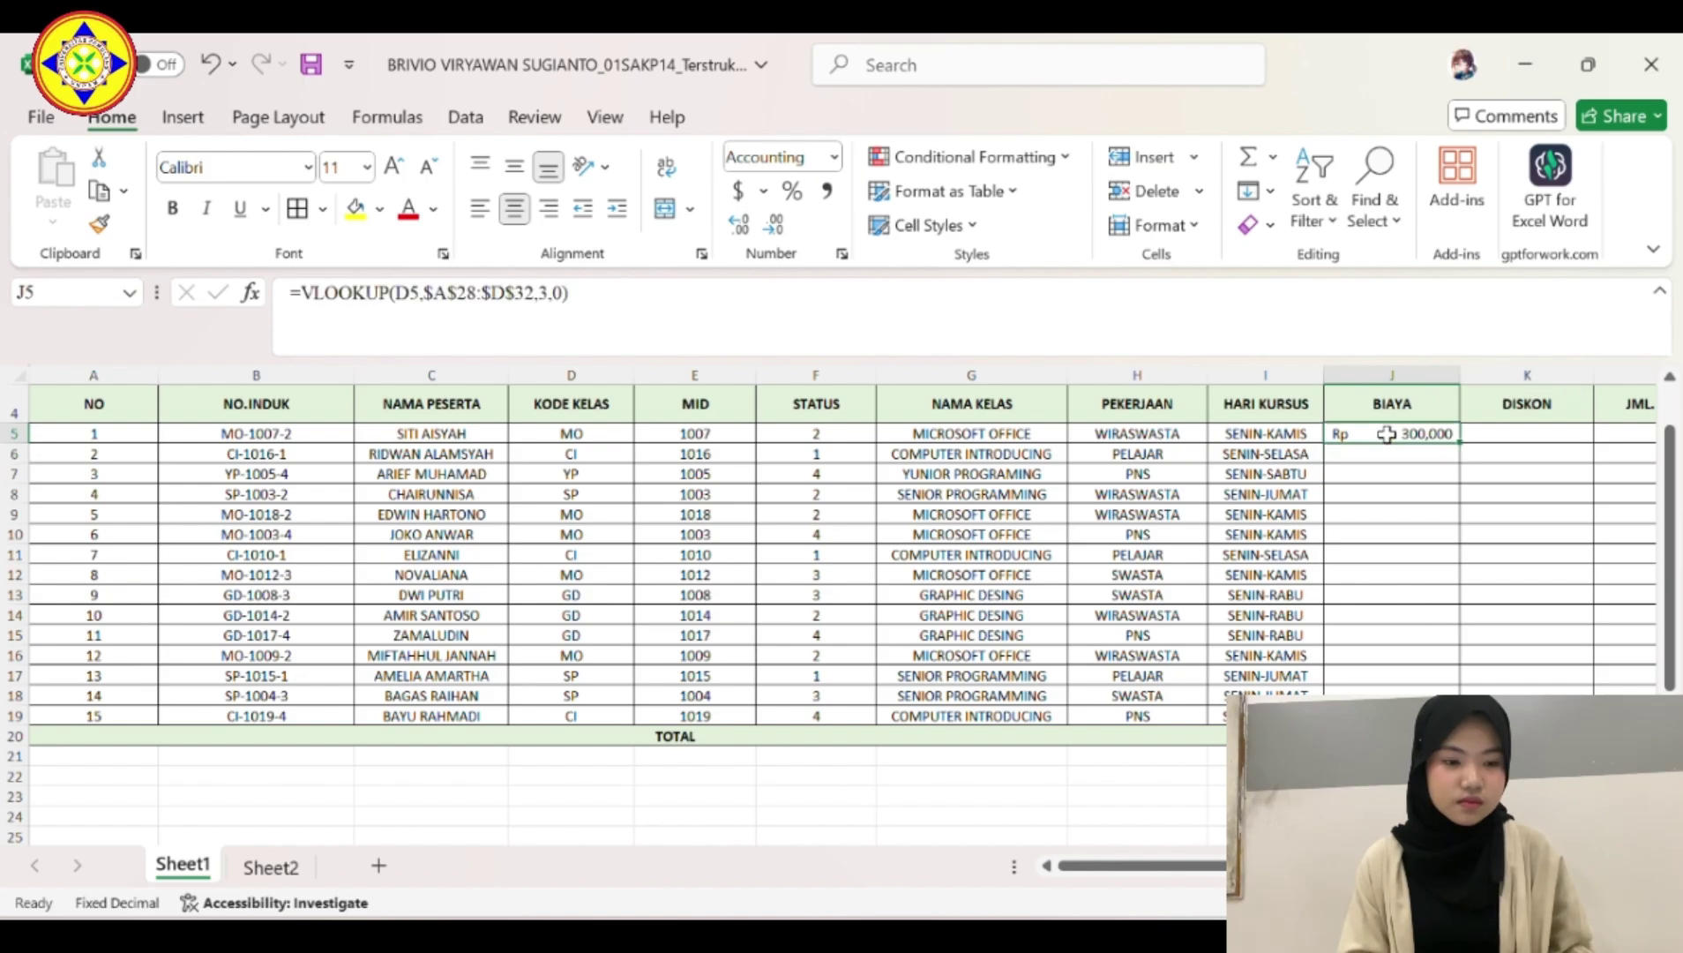
{"action": "left_click_drag", "start_coordinate": [1460, 442], "coordinate": [1462, 715]}
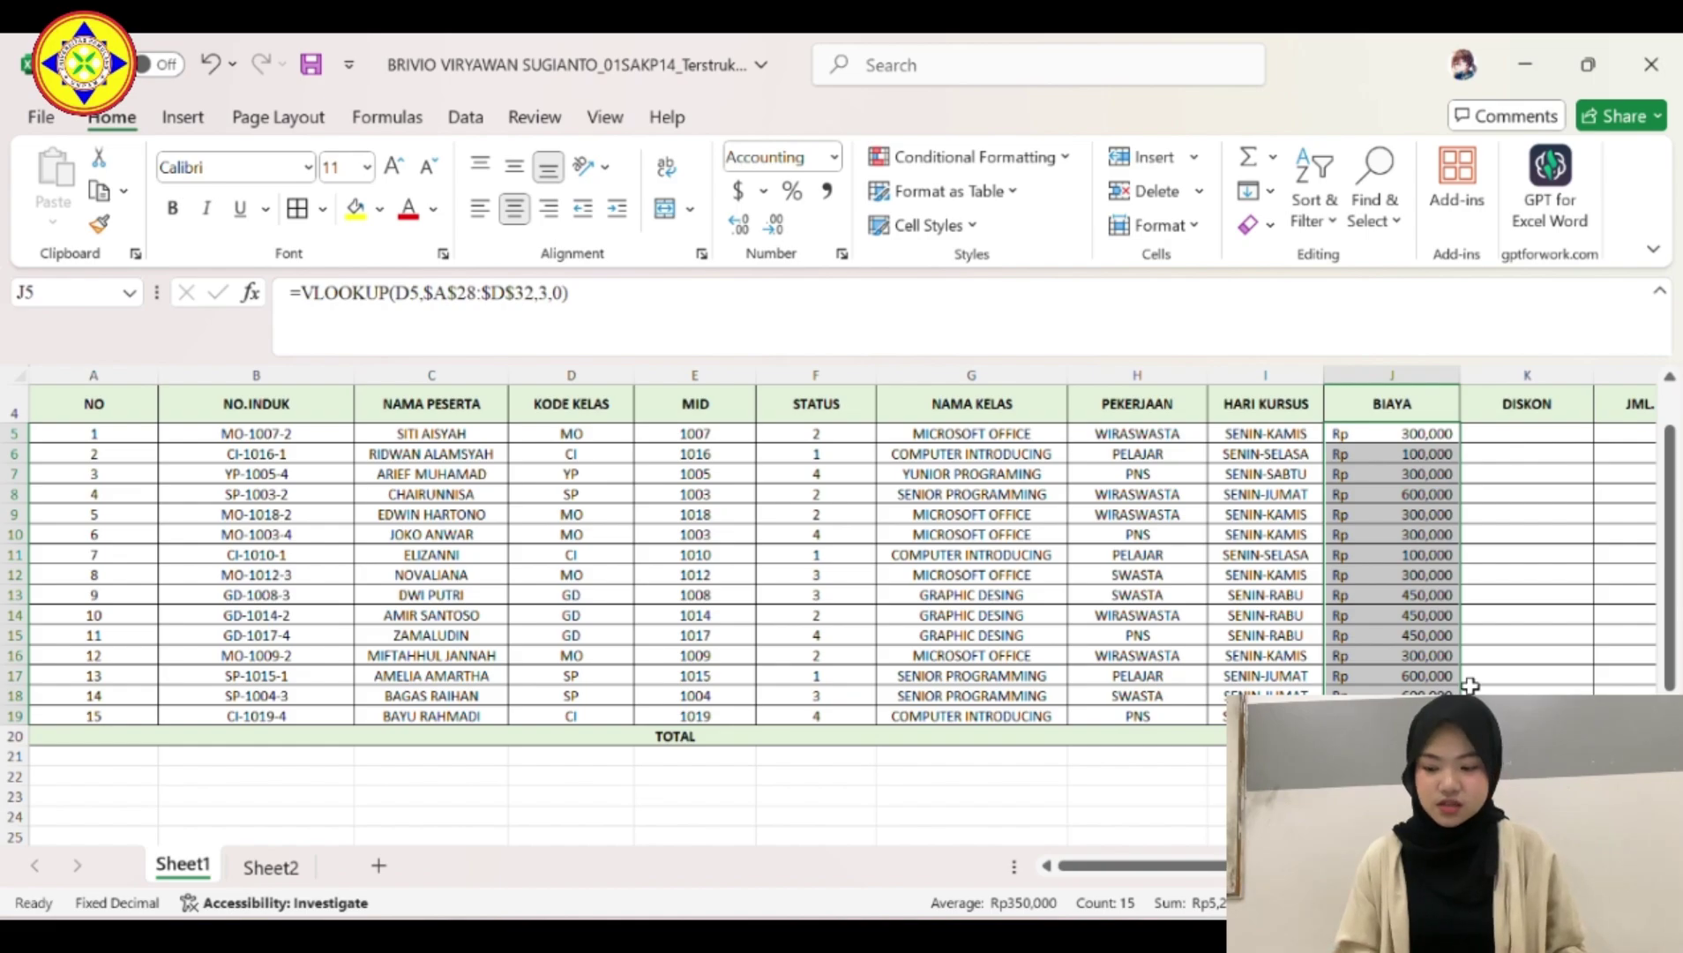
Start an IF formula in K5 under DISKON that returns J5*15% when the STATUS cell F5 equals "1".
{"action": "left_click", "coordinate": [1517, 428]}
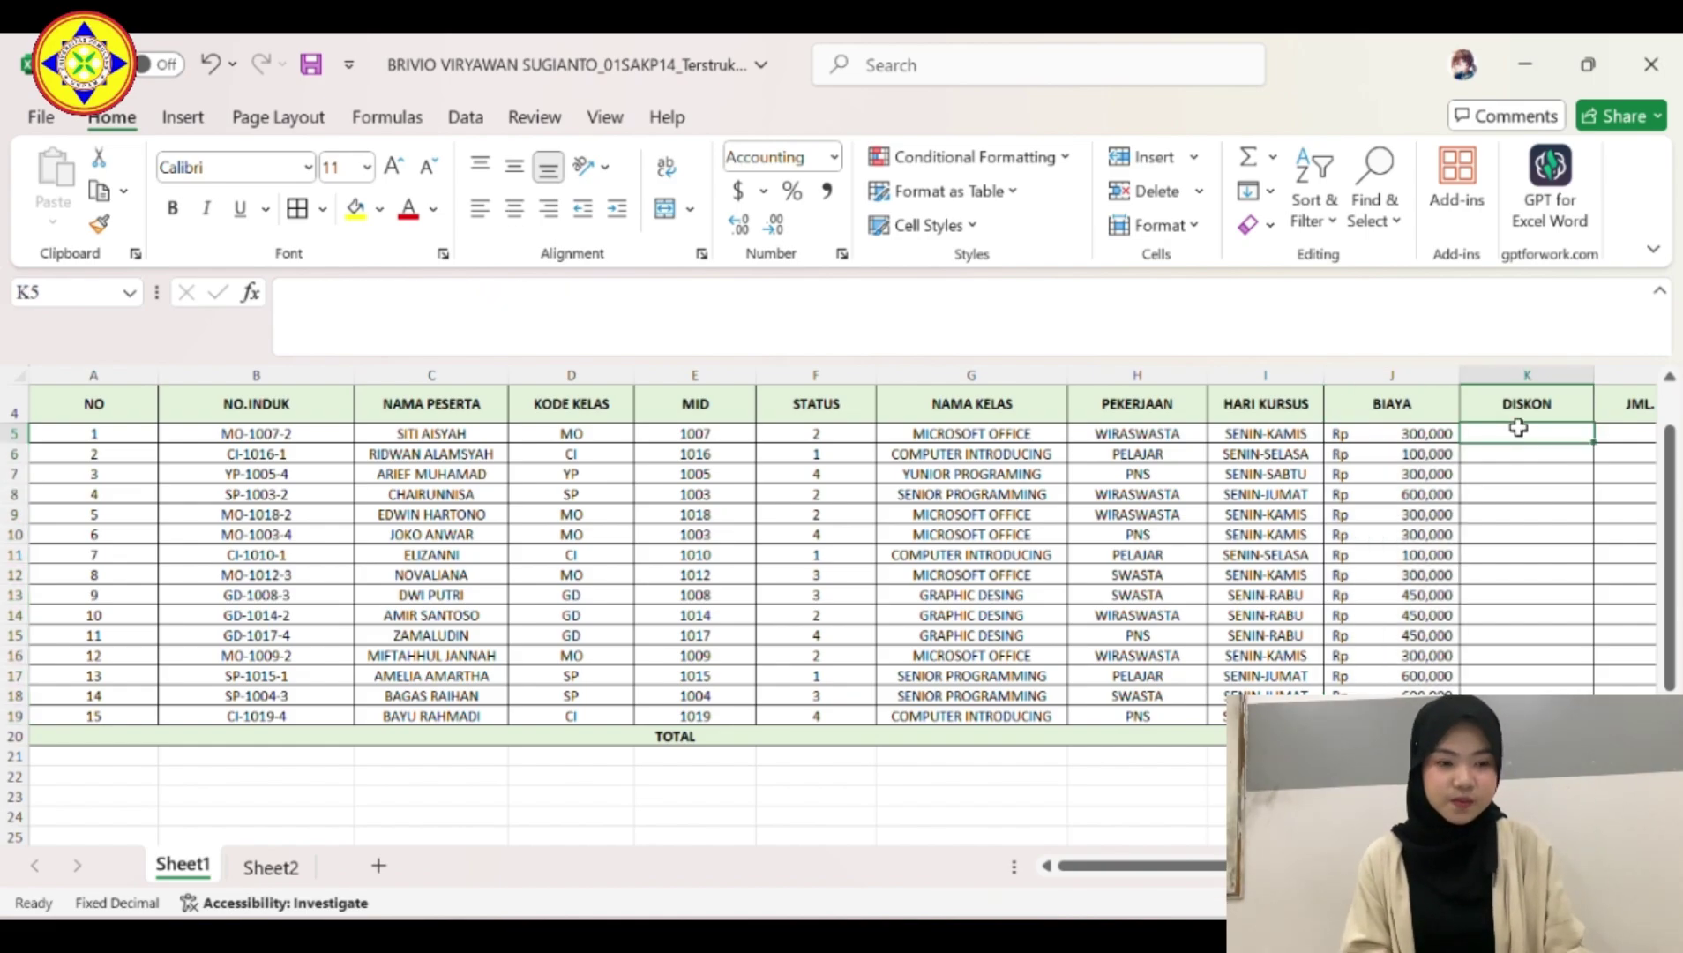
{"action": "type", "text": "="}
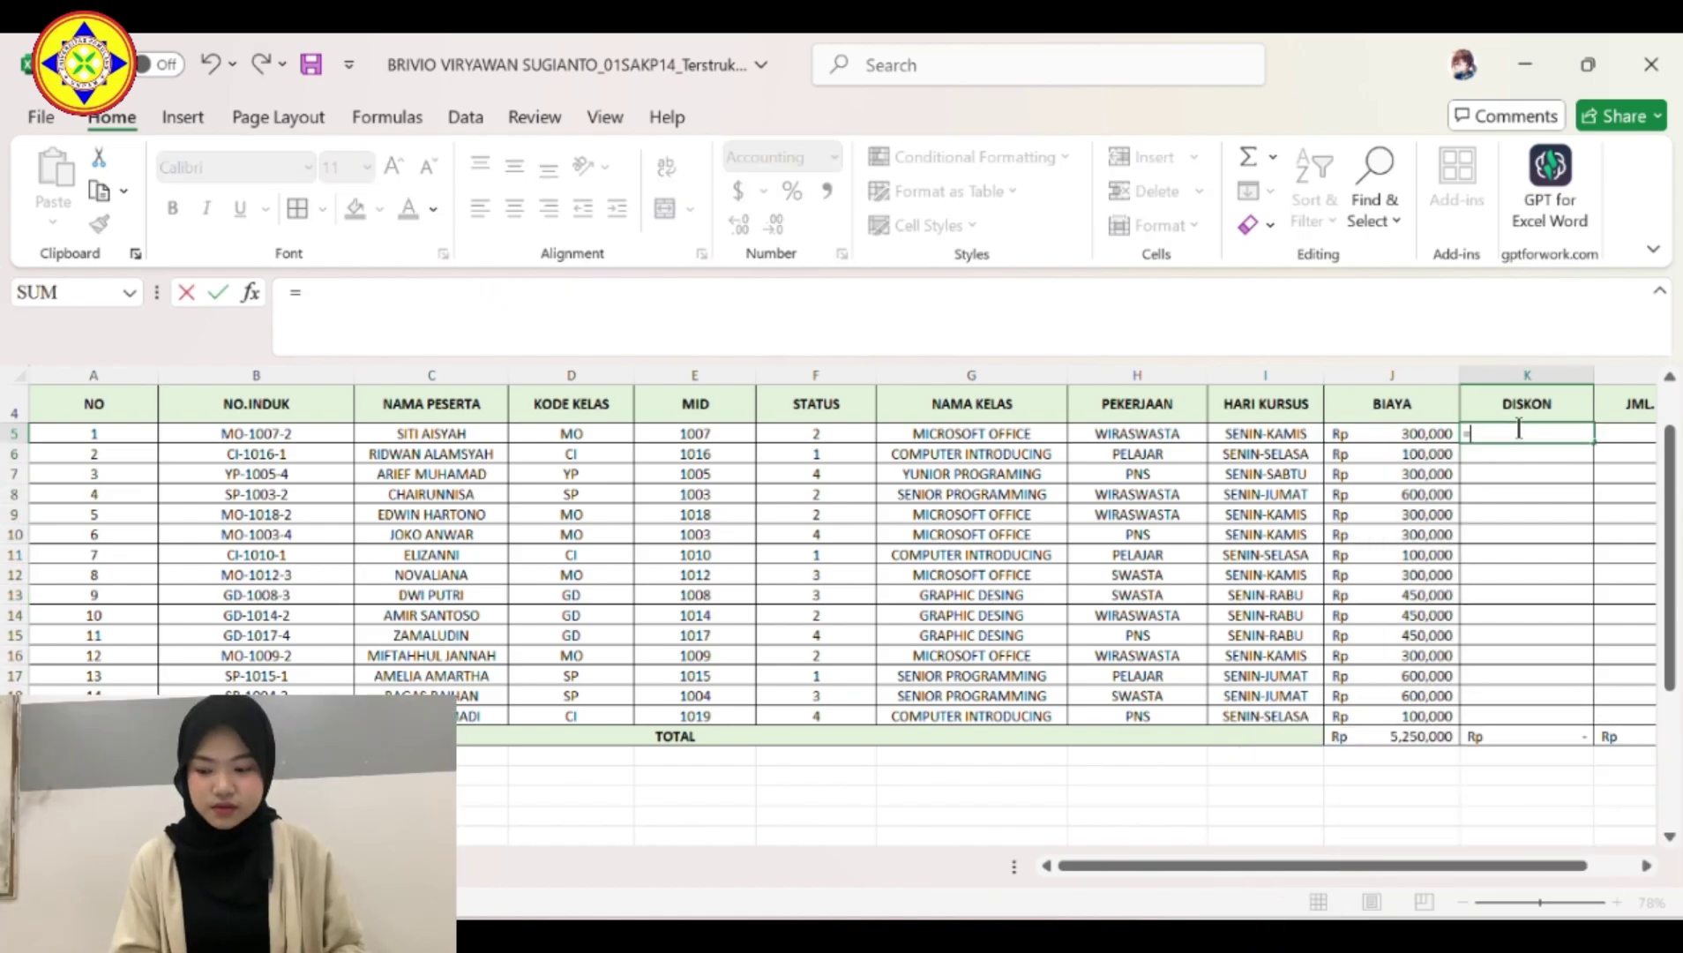
{"action": "type", "text": "IF("}
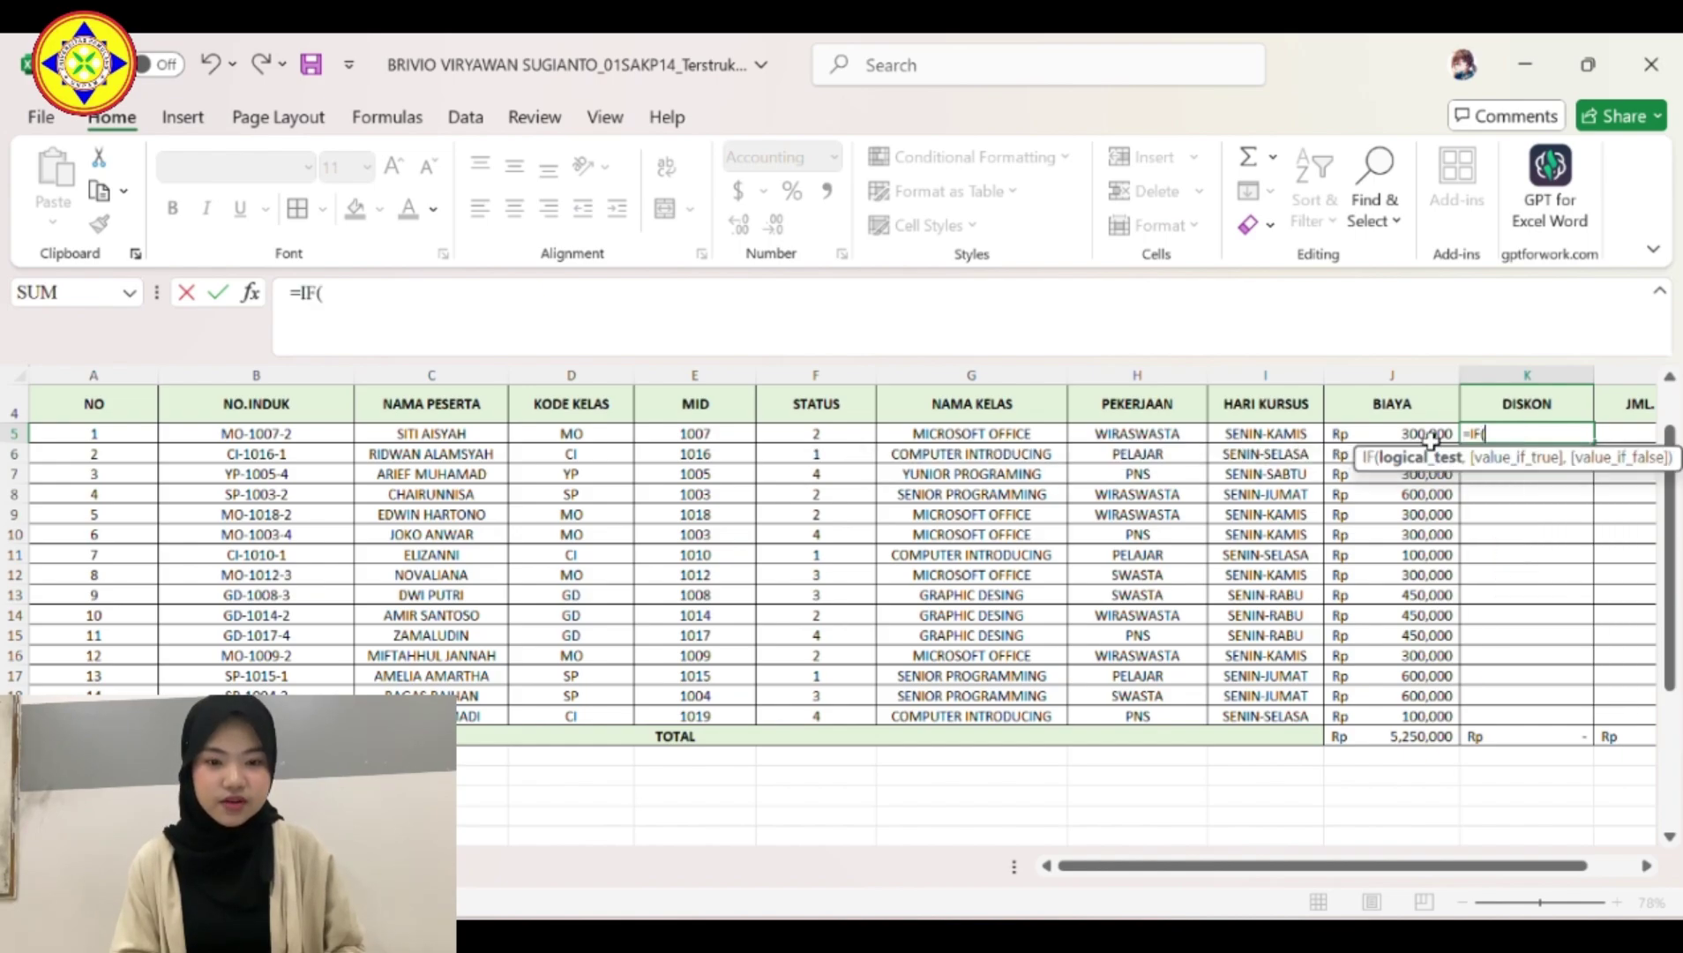
{"action": "left_click", "coordinate": [829, 433]}
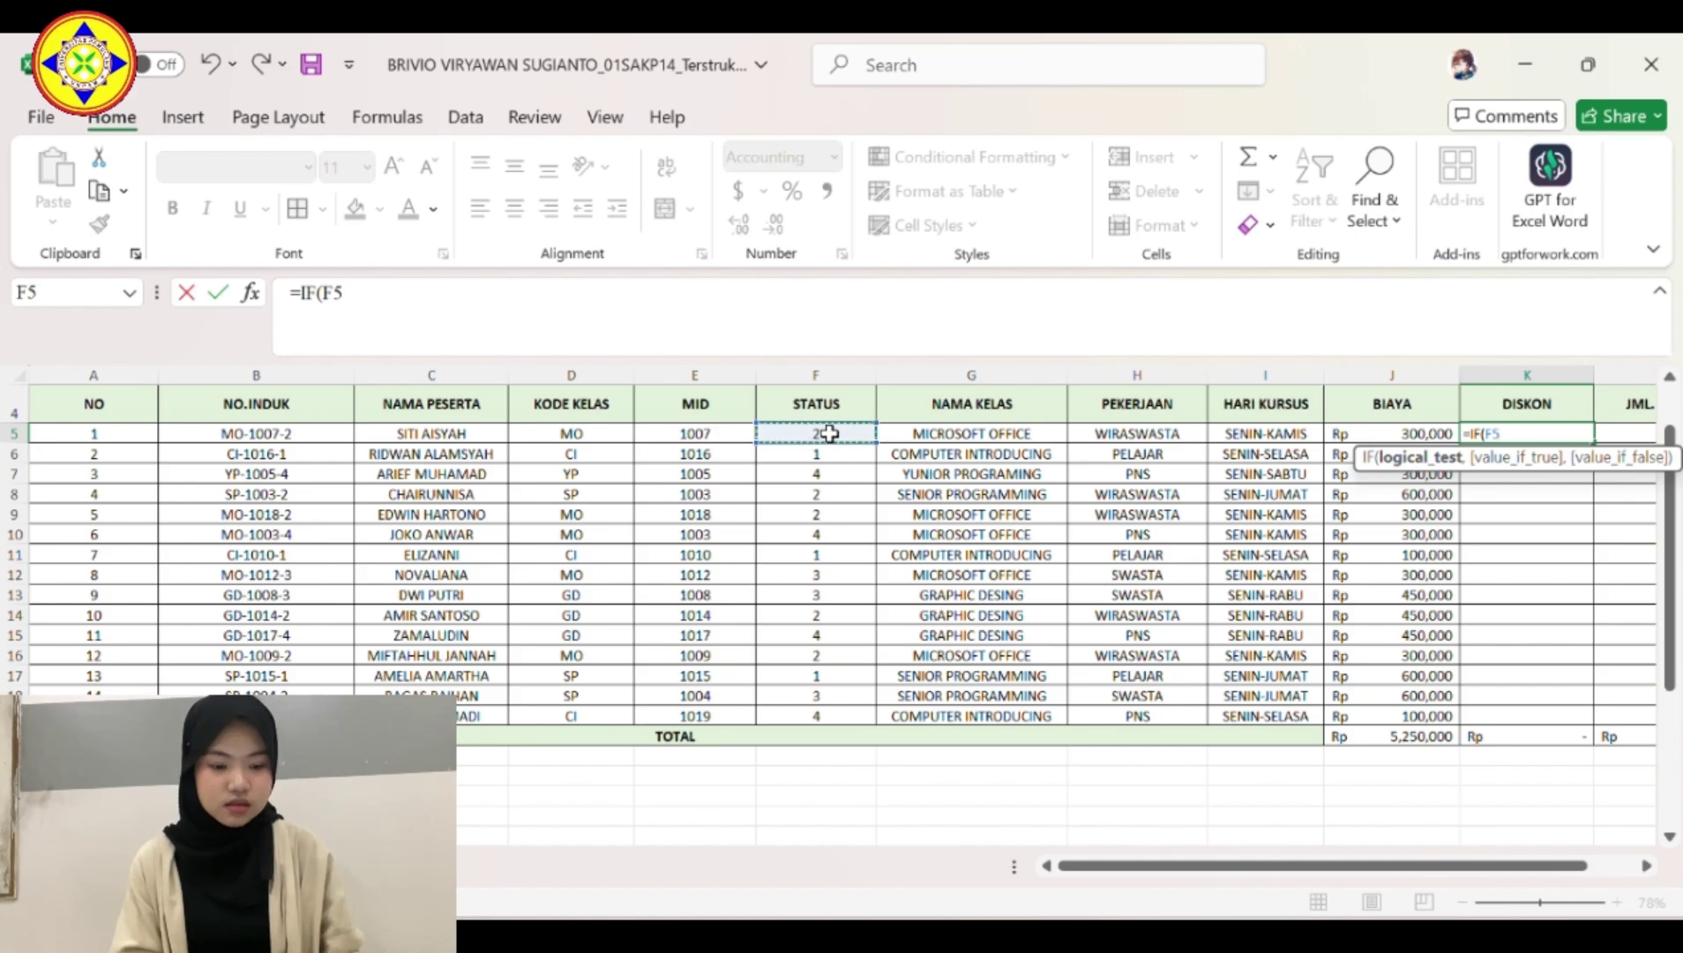
{"action": "type", "text": "=\"1"}
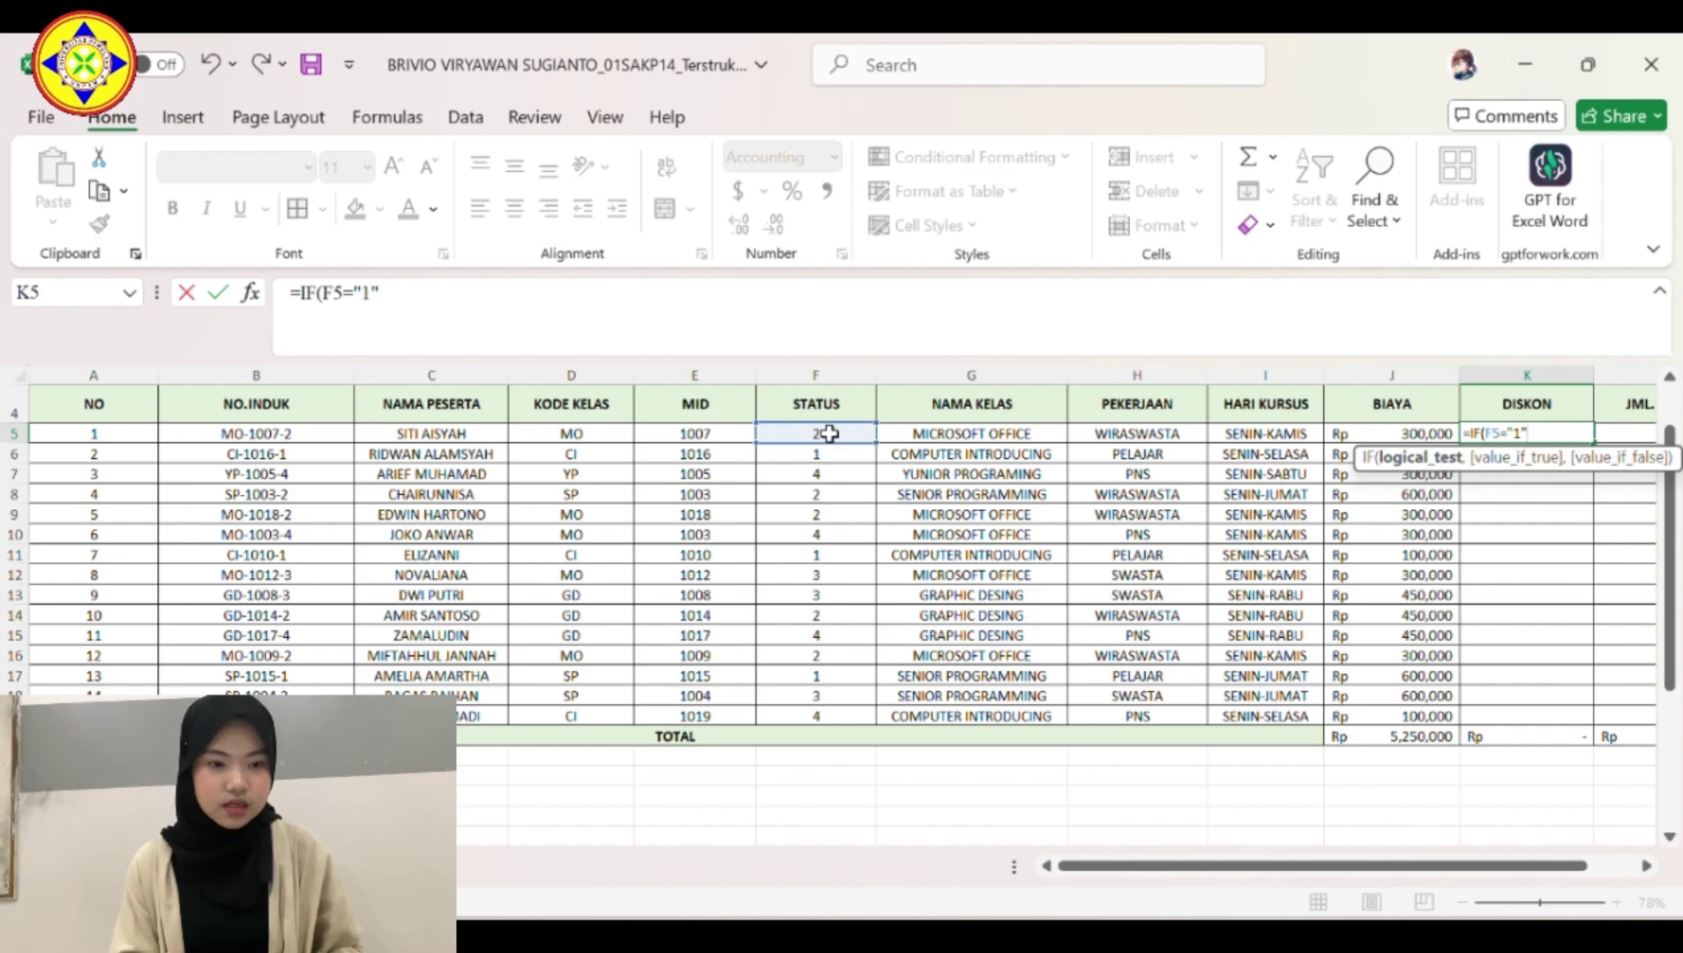
{"action": "type", "text": "\","}
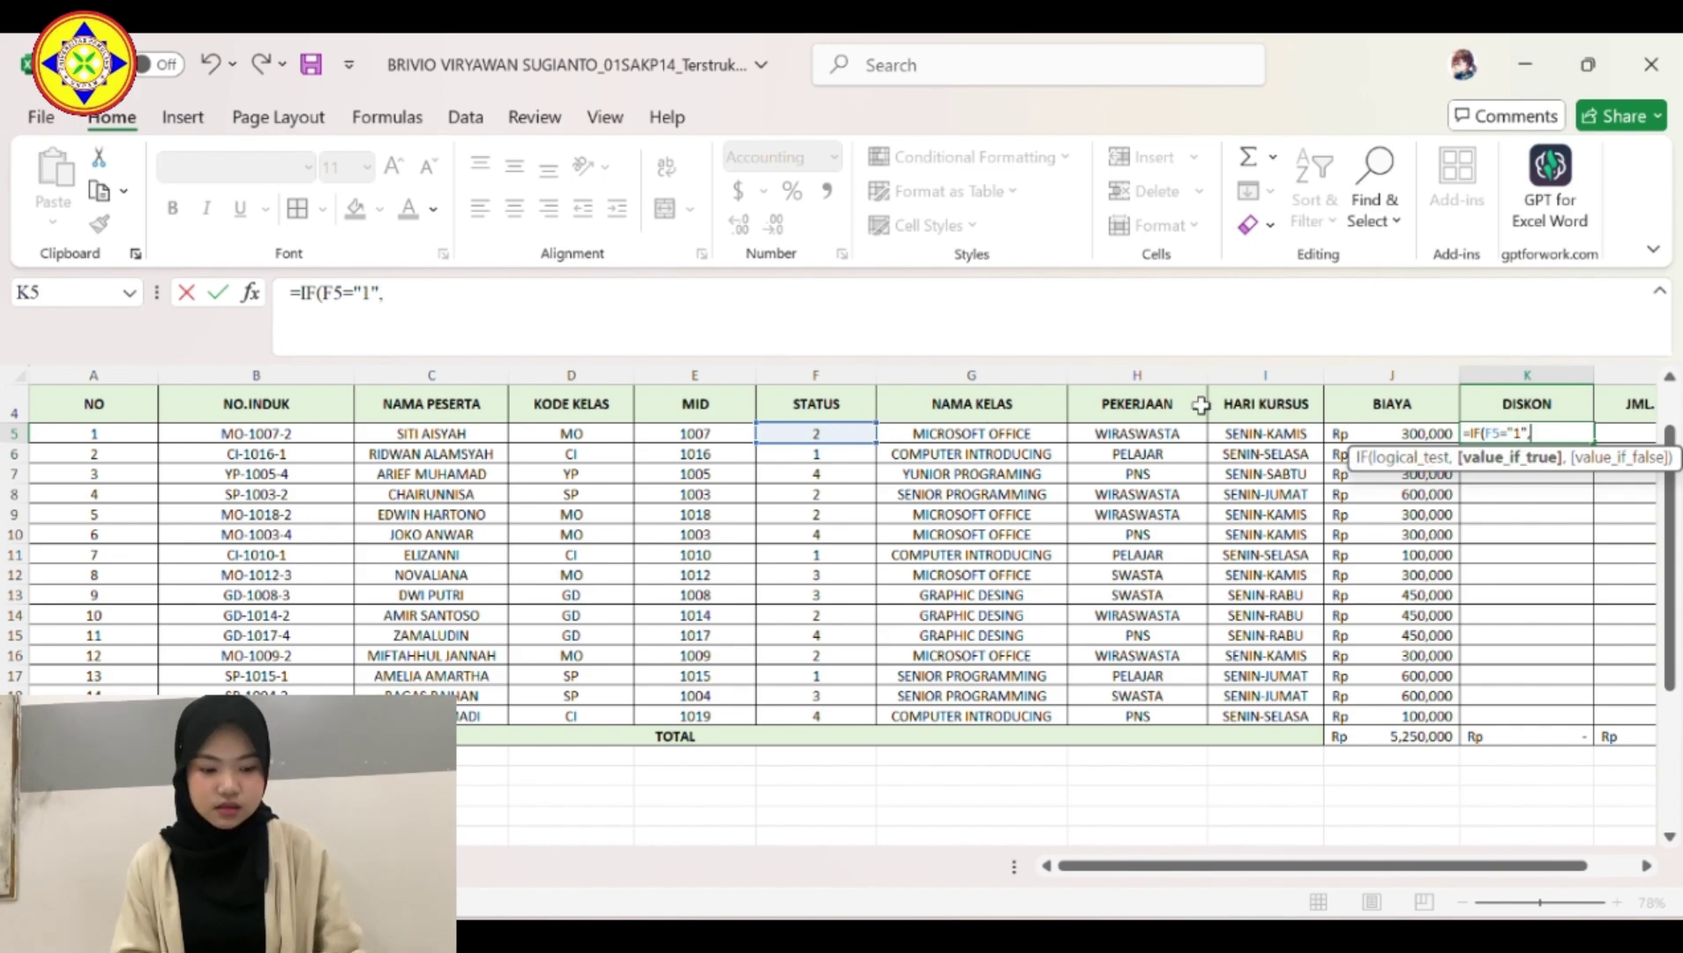
{"action": "left_click", "coordinate": [1401, 433]}
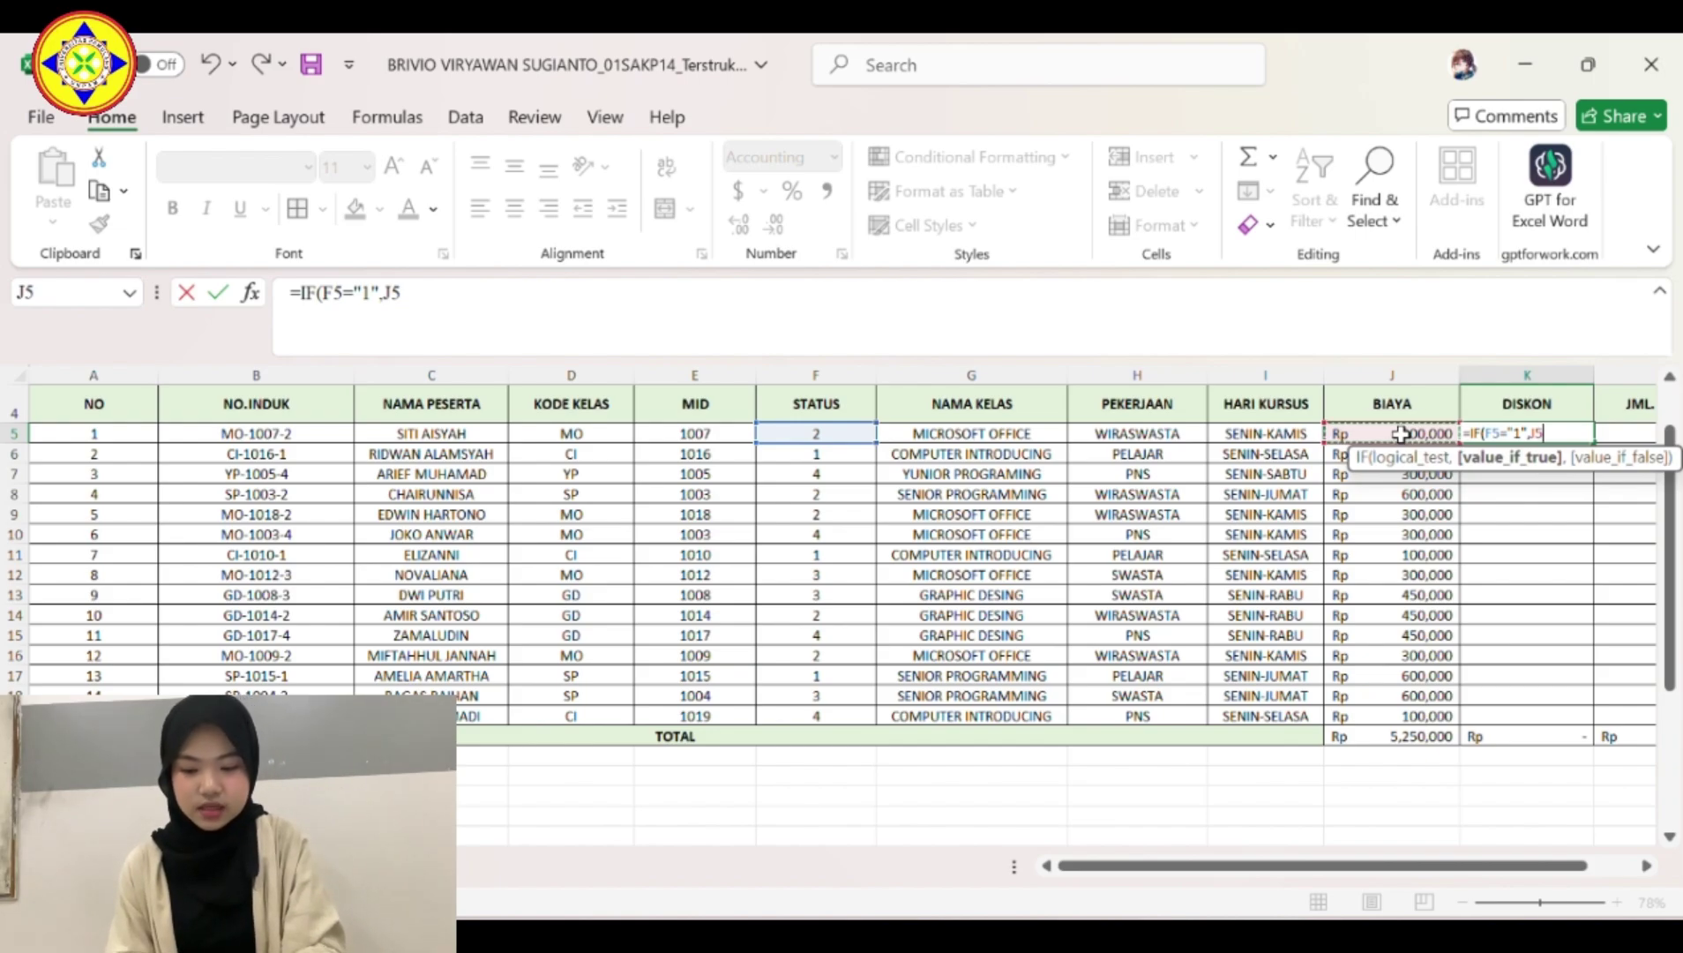
{"action": "type", "text": "*"}
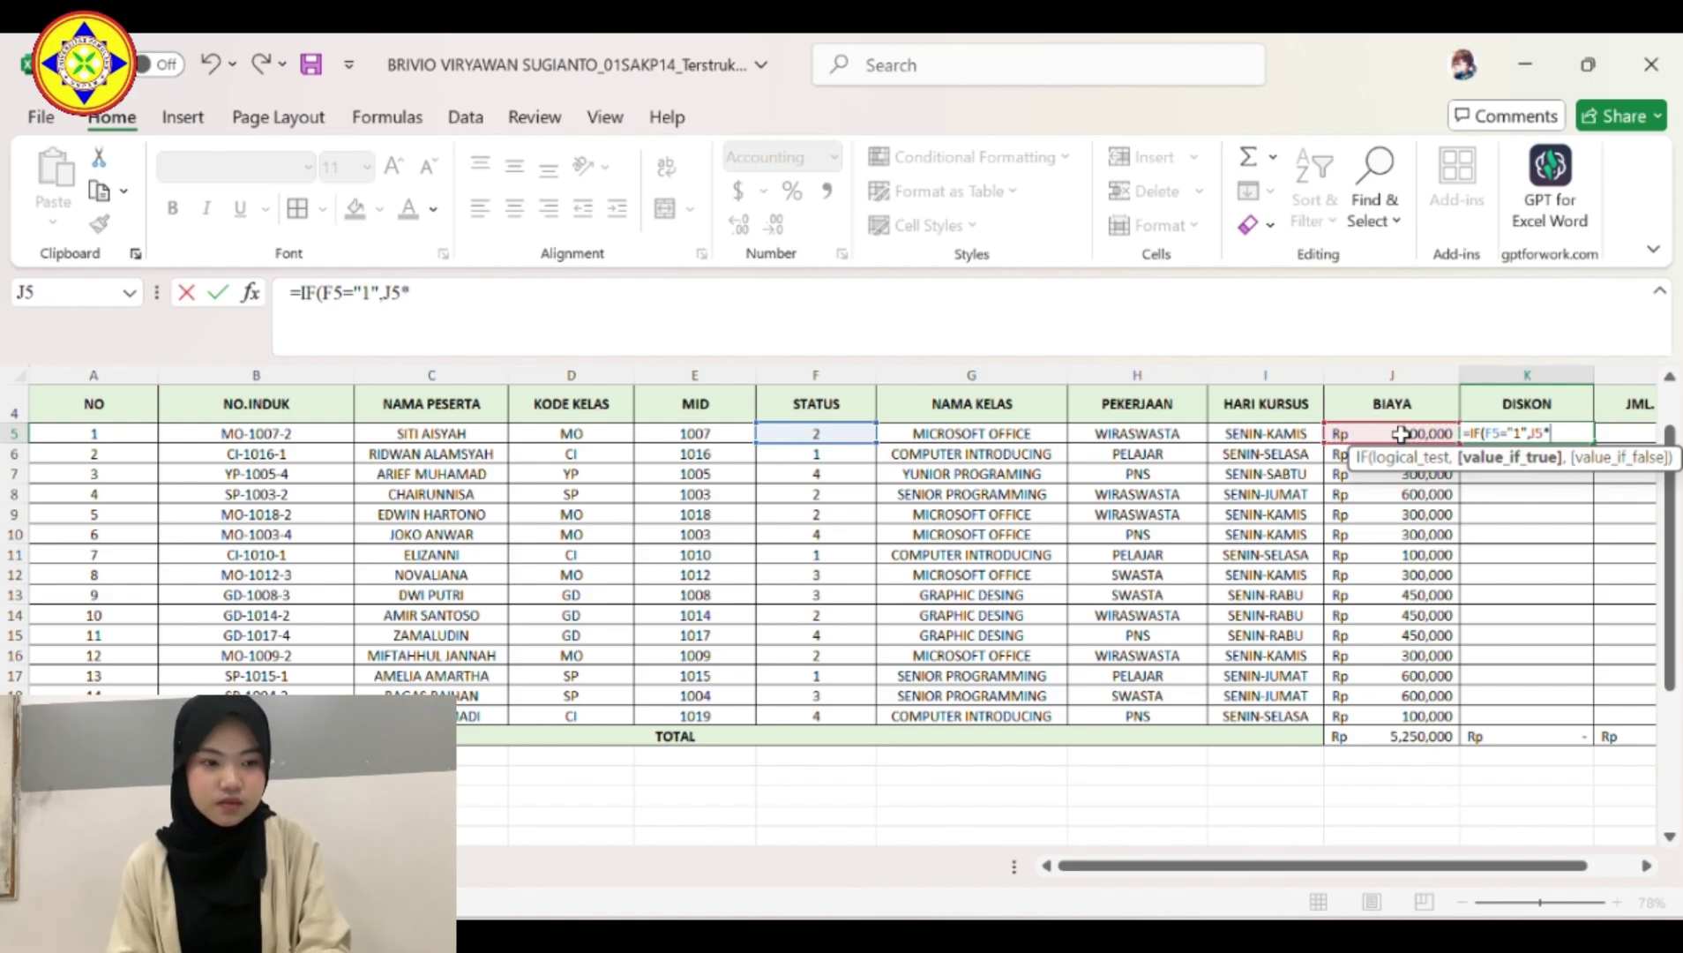
{"action": "type", "text": "15%"}
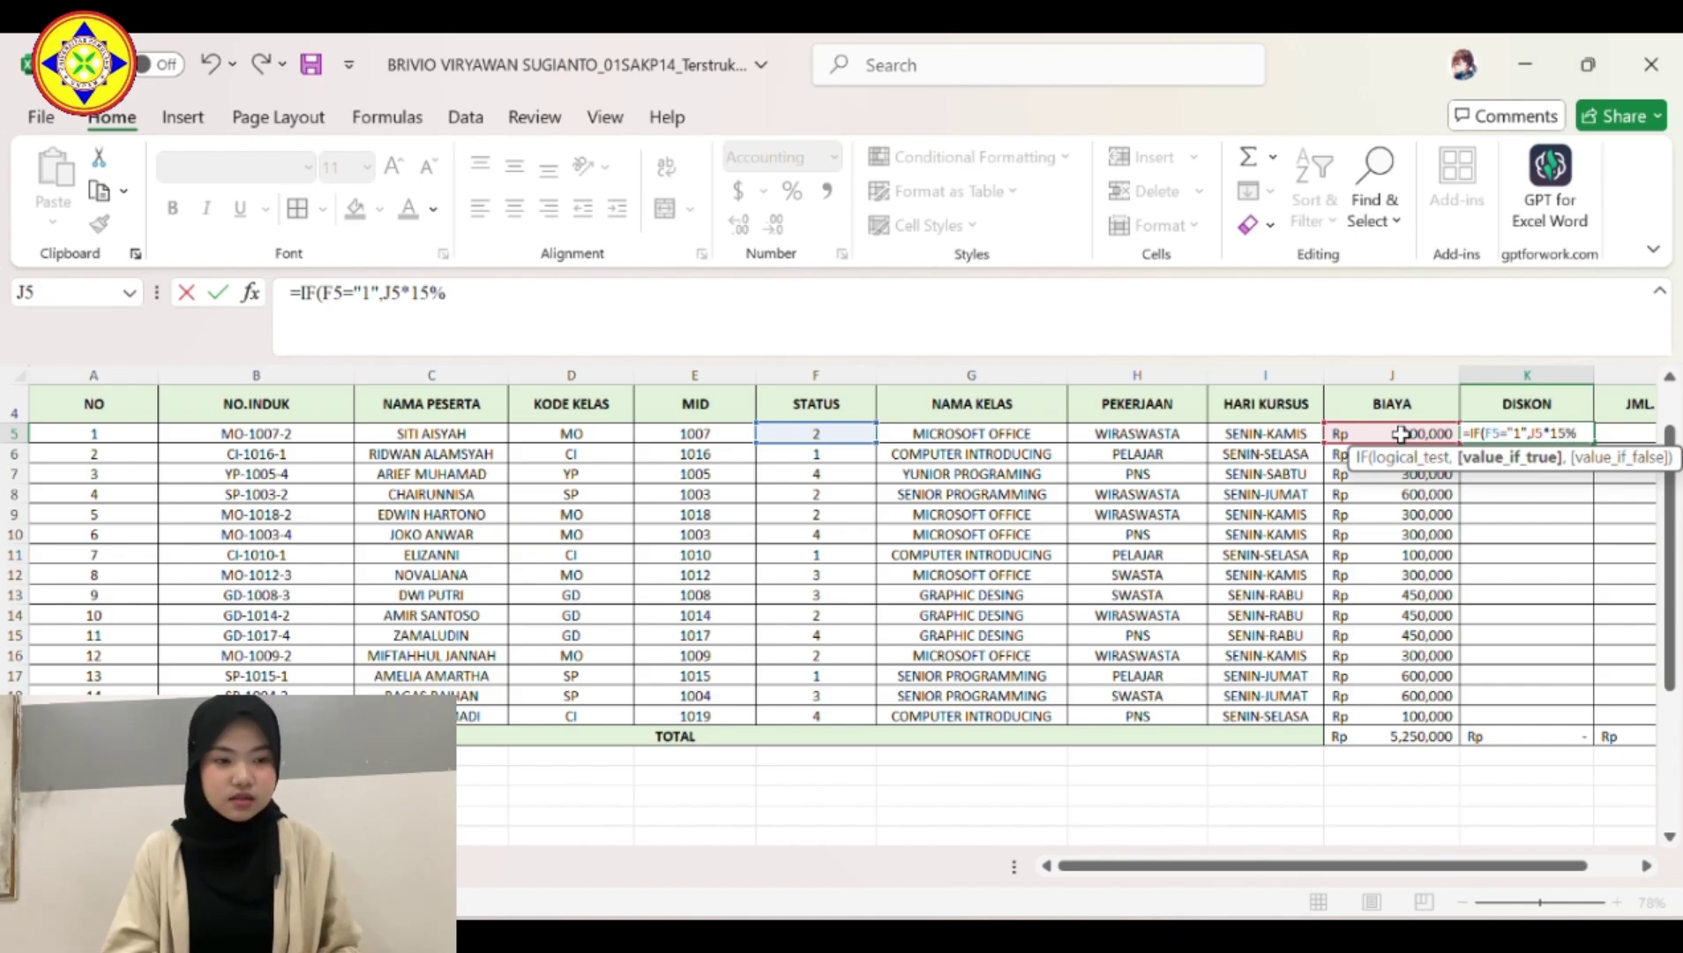
Nest a second IF in the K5 formula that returns J5*15% when the KODE KELAS cell D5 equals "SP".
{"action": "type", "text": ",IF("}
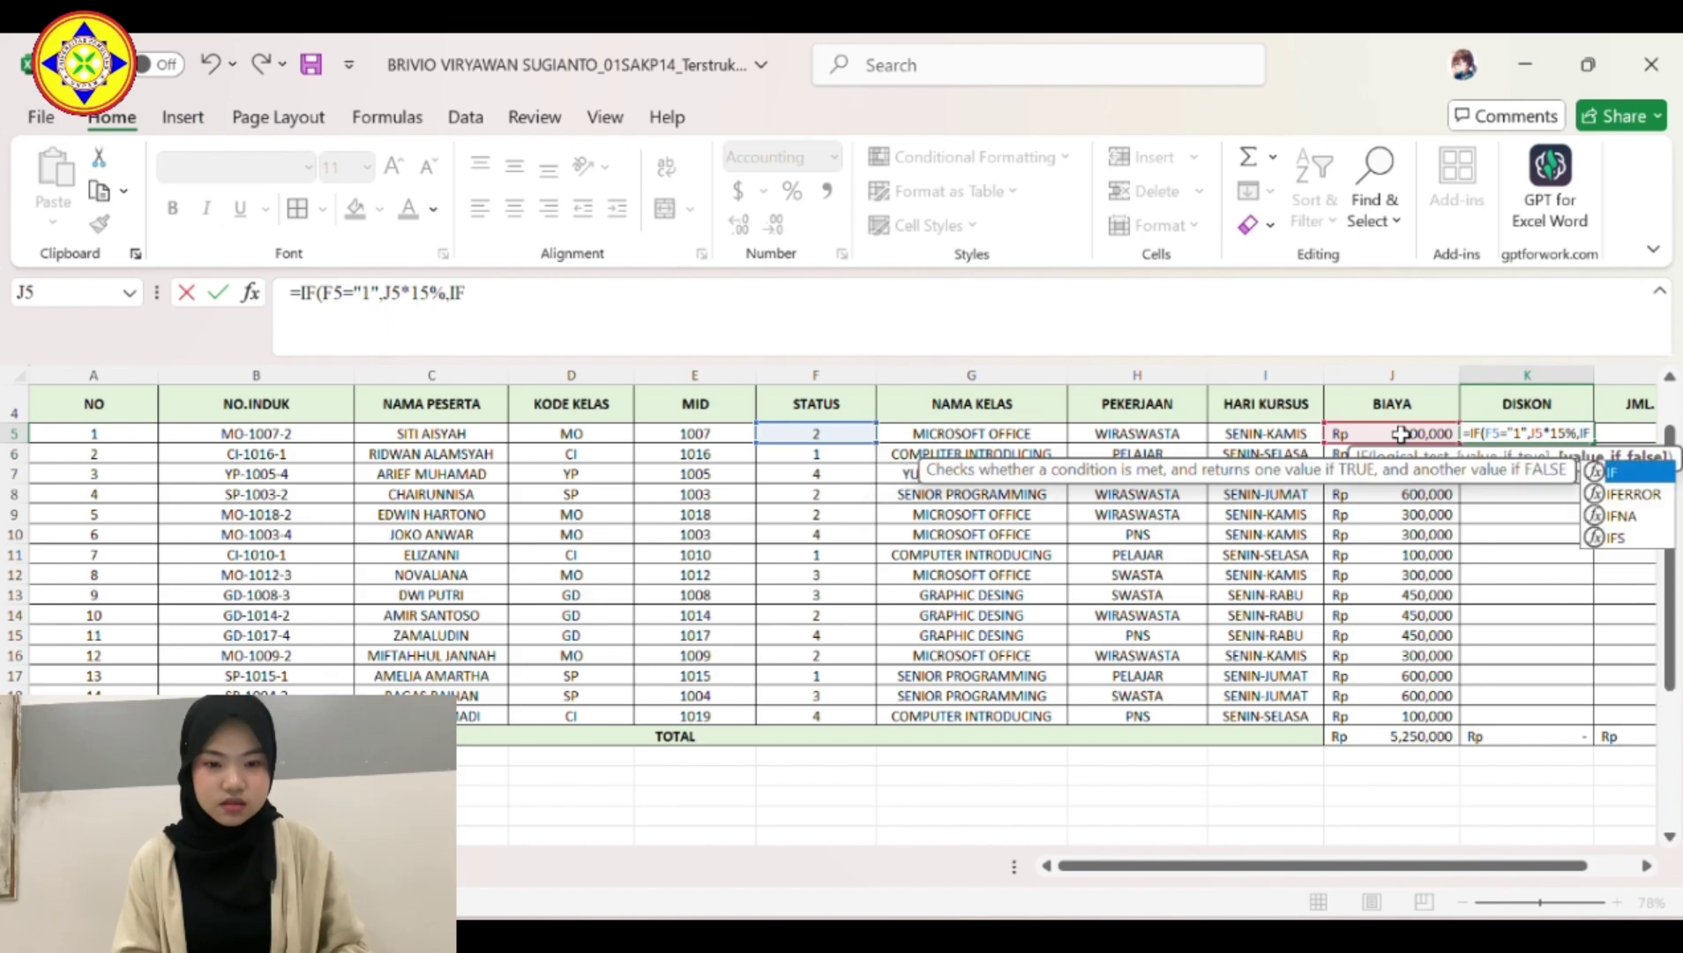
{"action": "left_click", "coordinate": [1601, 435]}
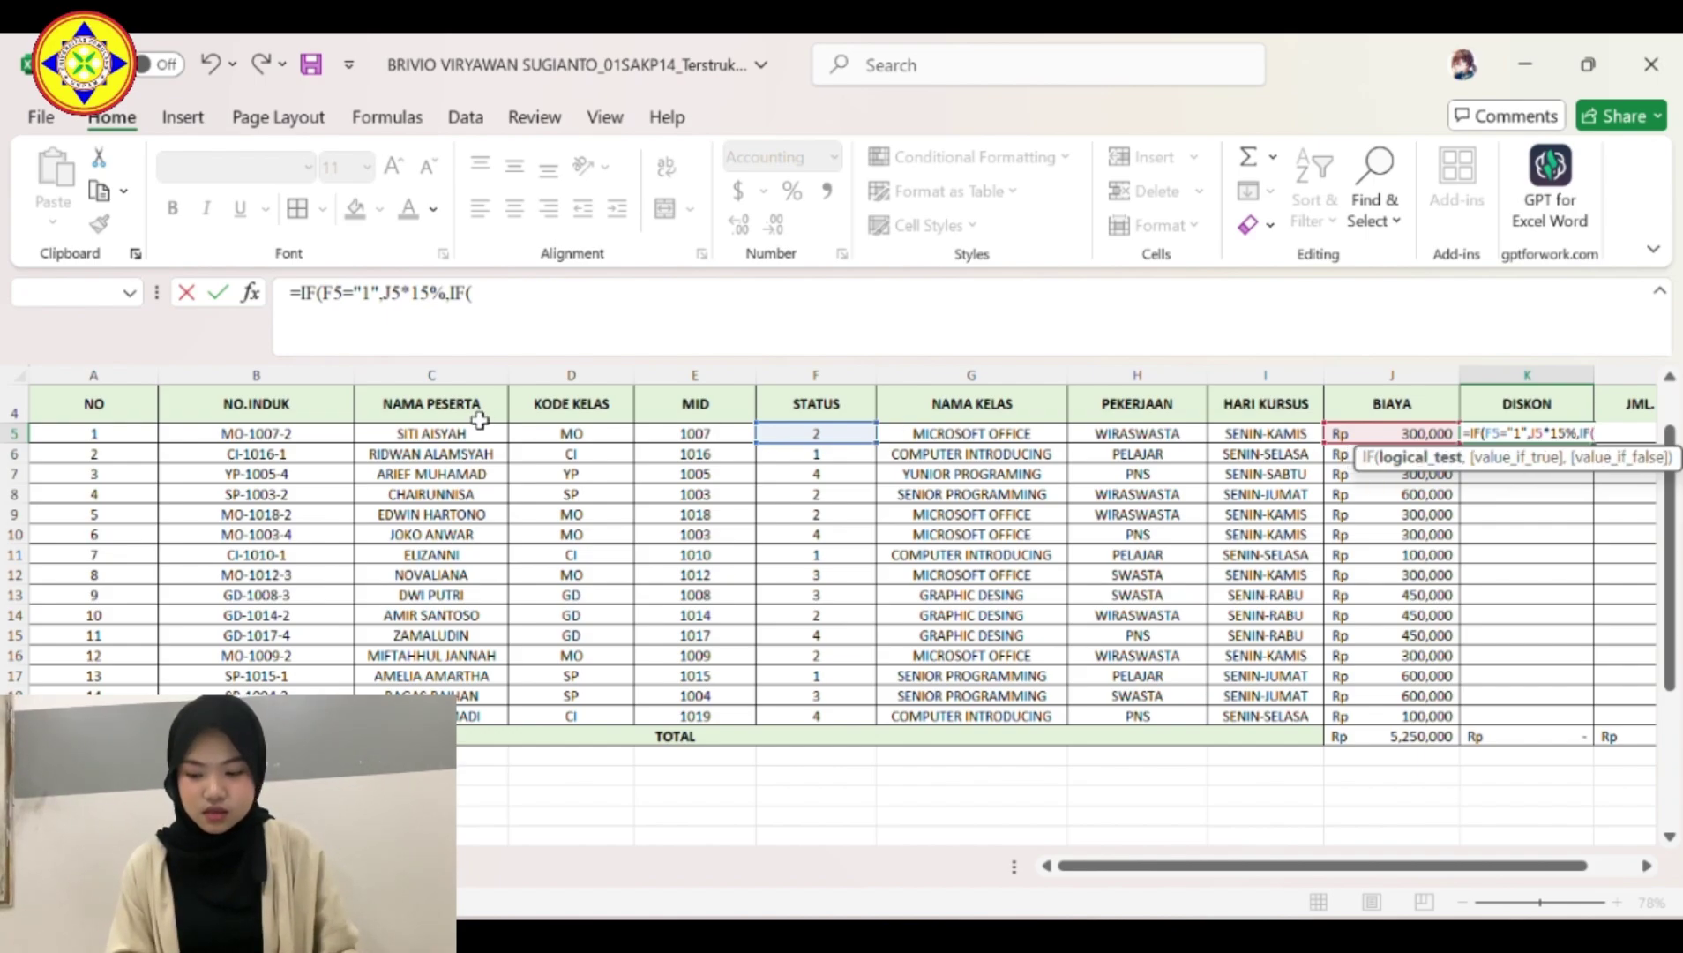
{"action": "left_click", "coordinate": [573, 434]}
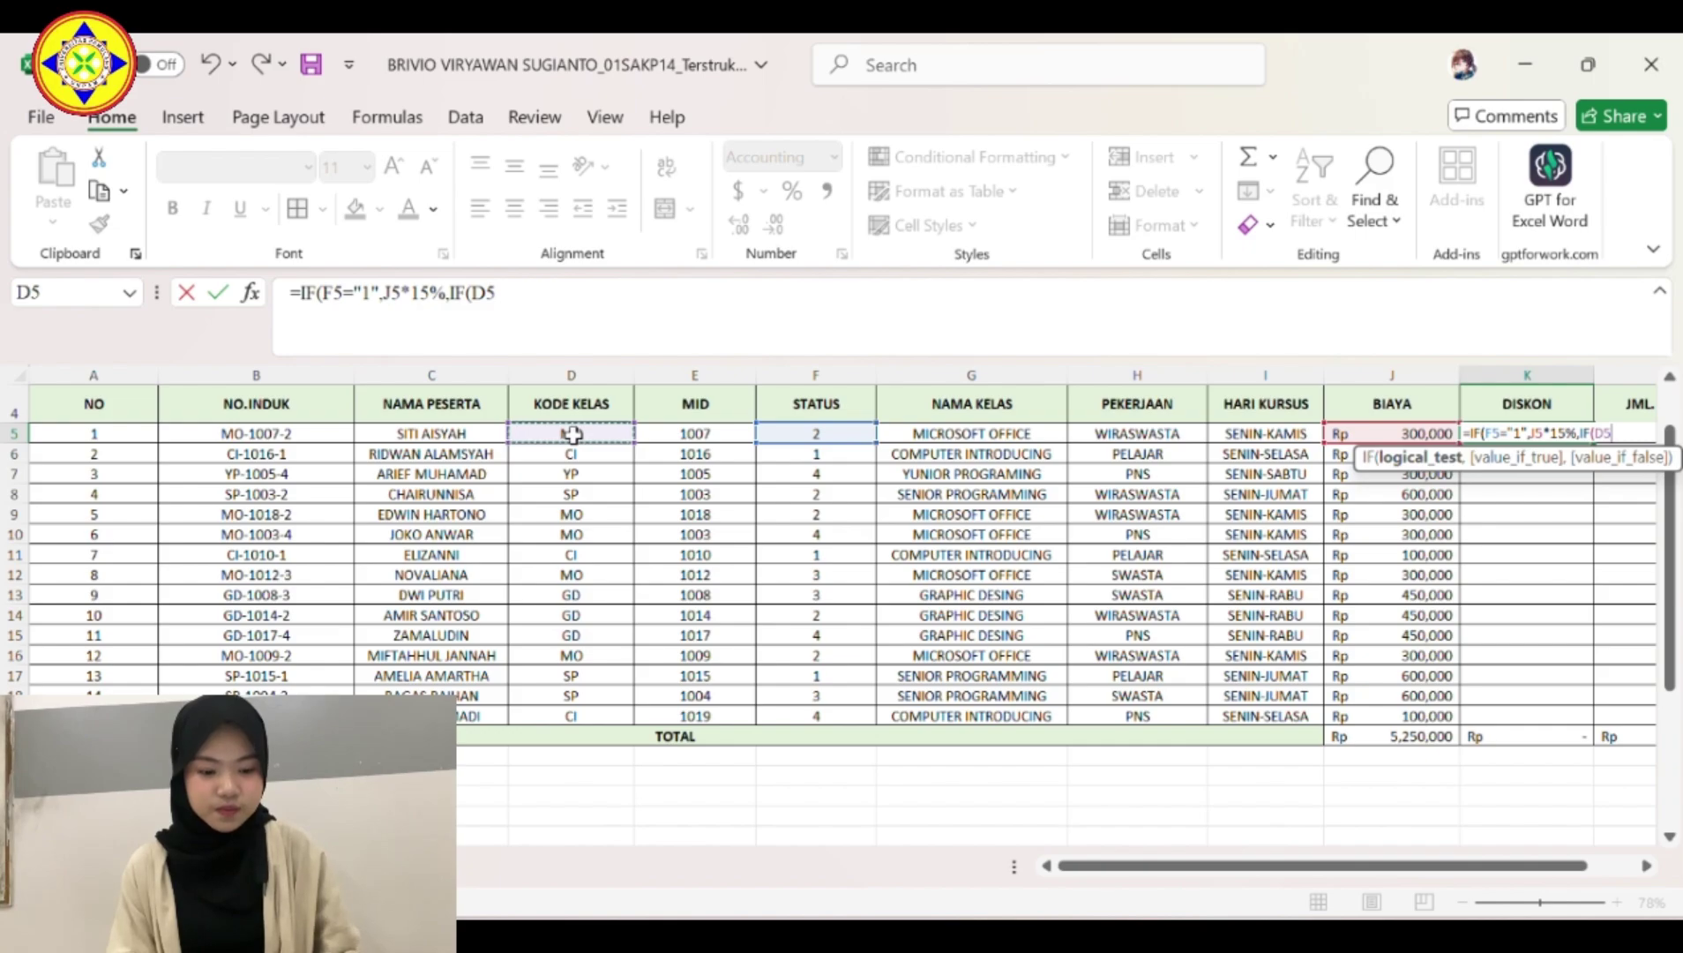
{"action": "type", "text": "="}
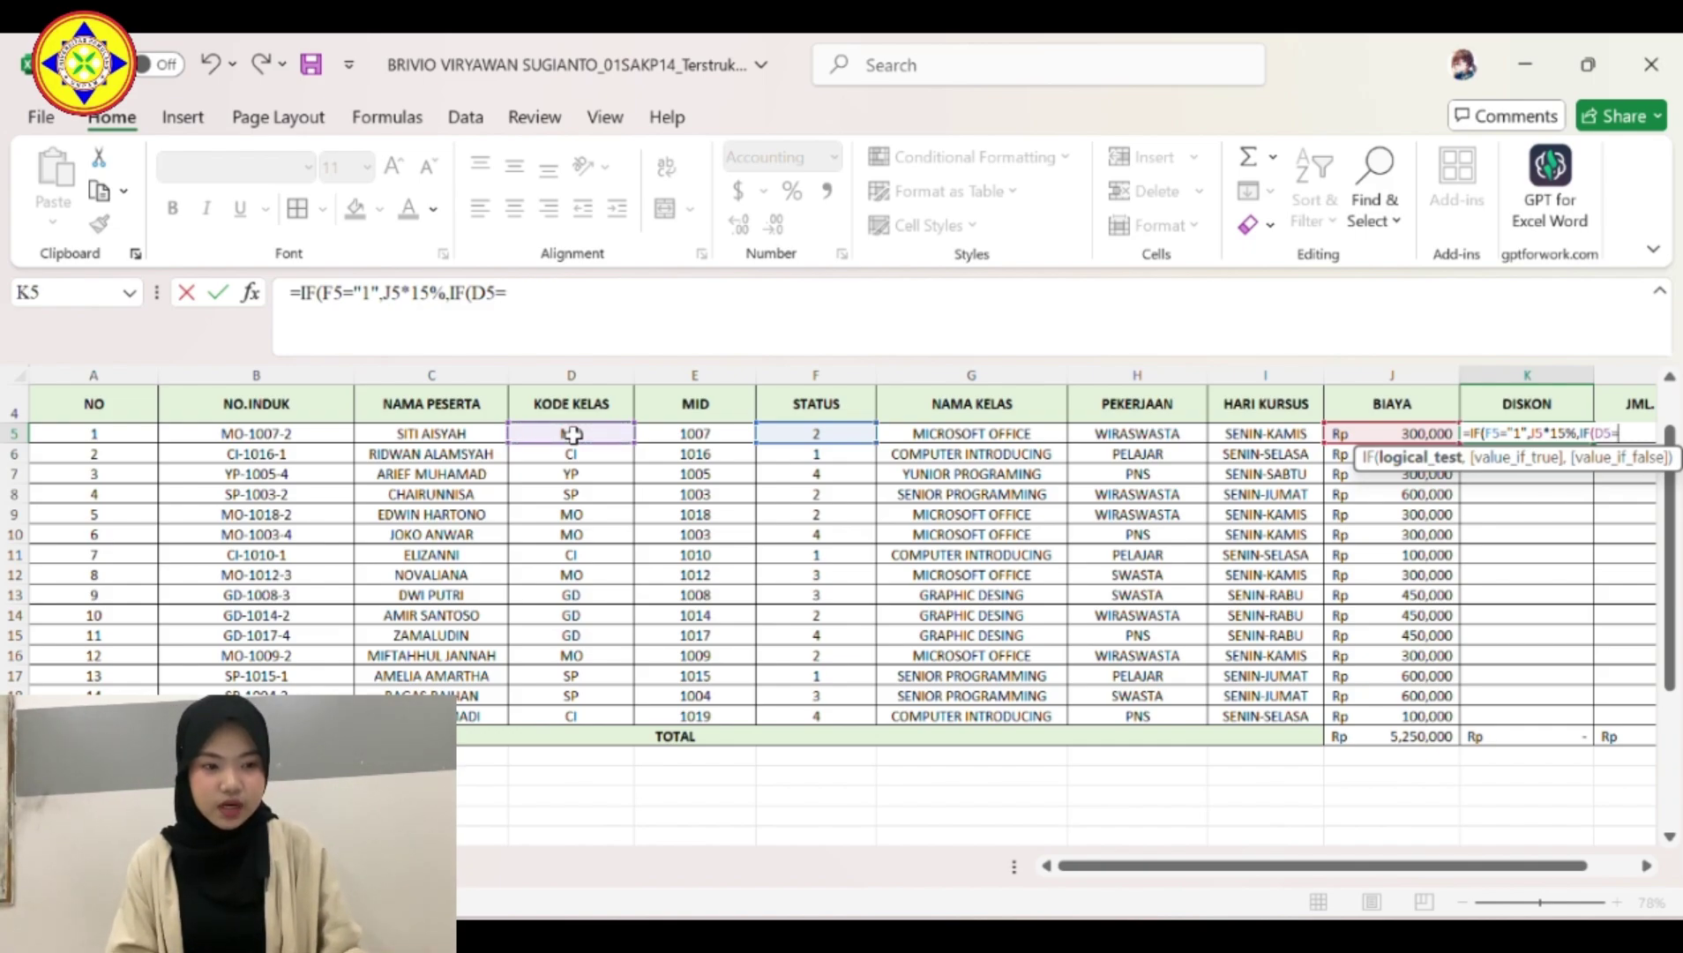
{"action": "type", "text": "\"M"}
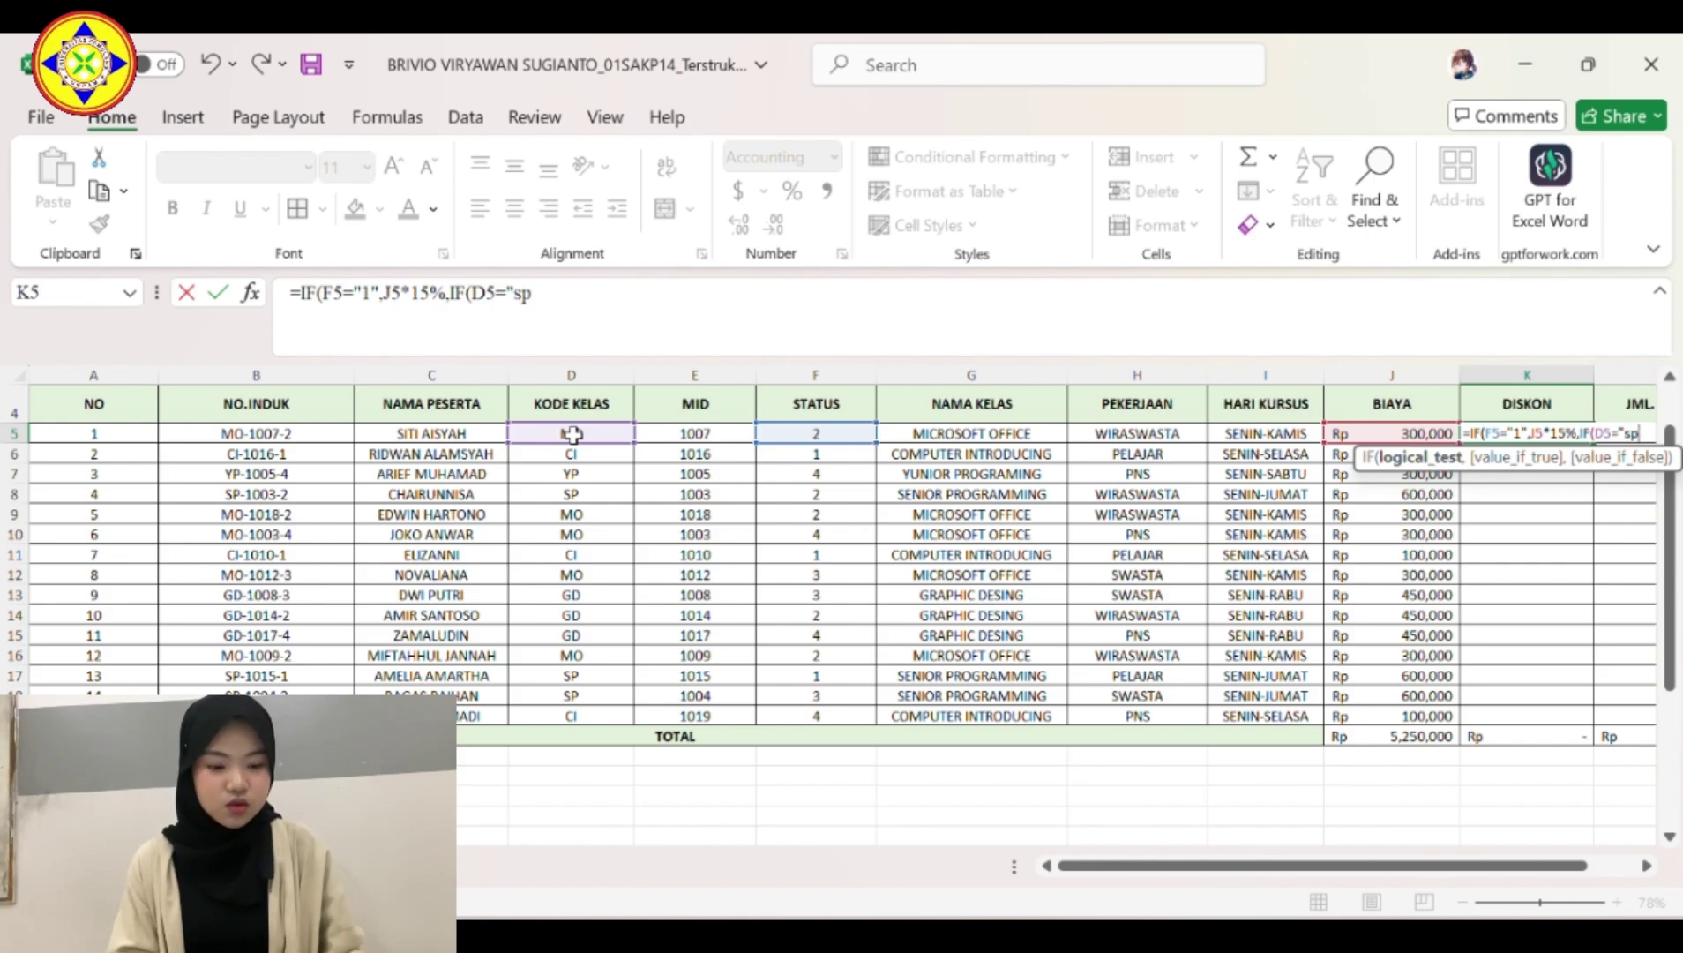
{"action": "key", "text": "BackSpace"}
{"action": "type", "text": "SP"}
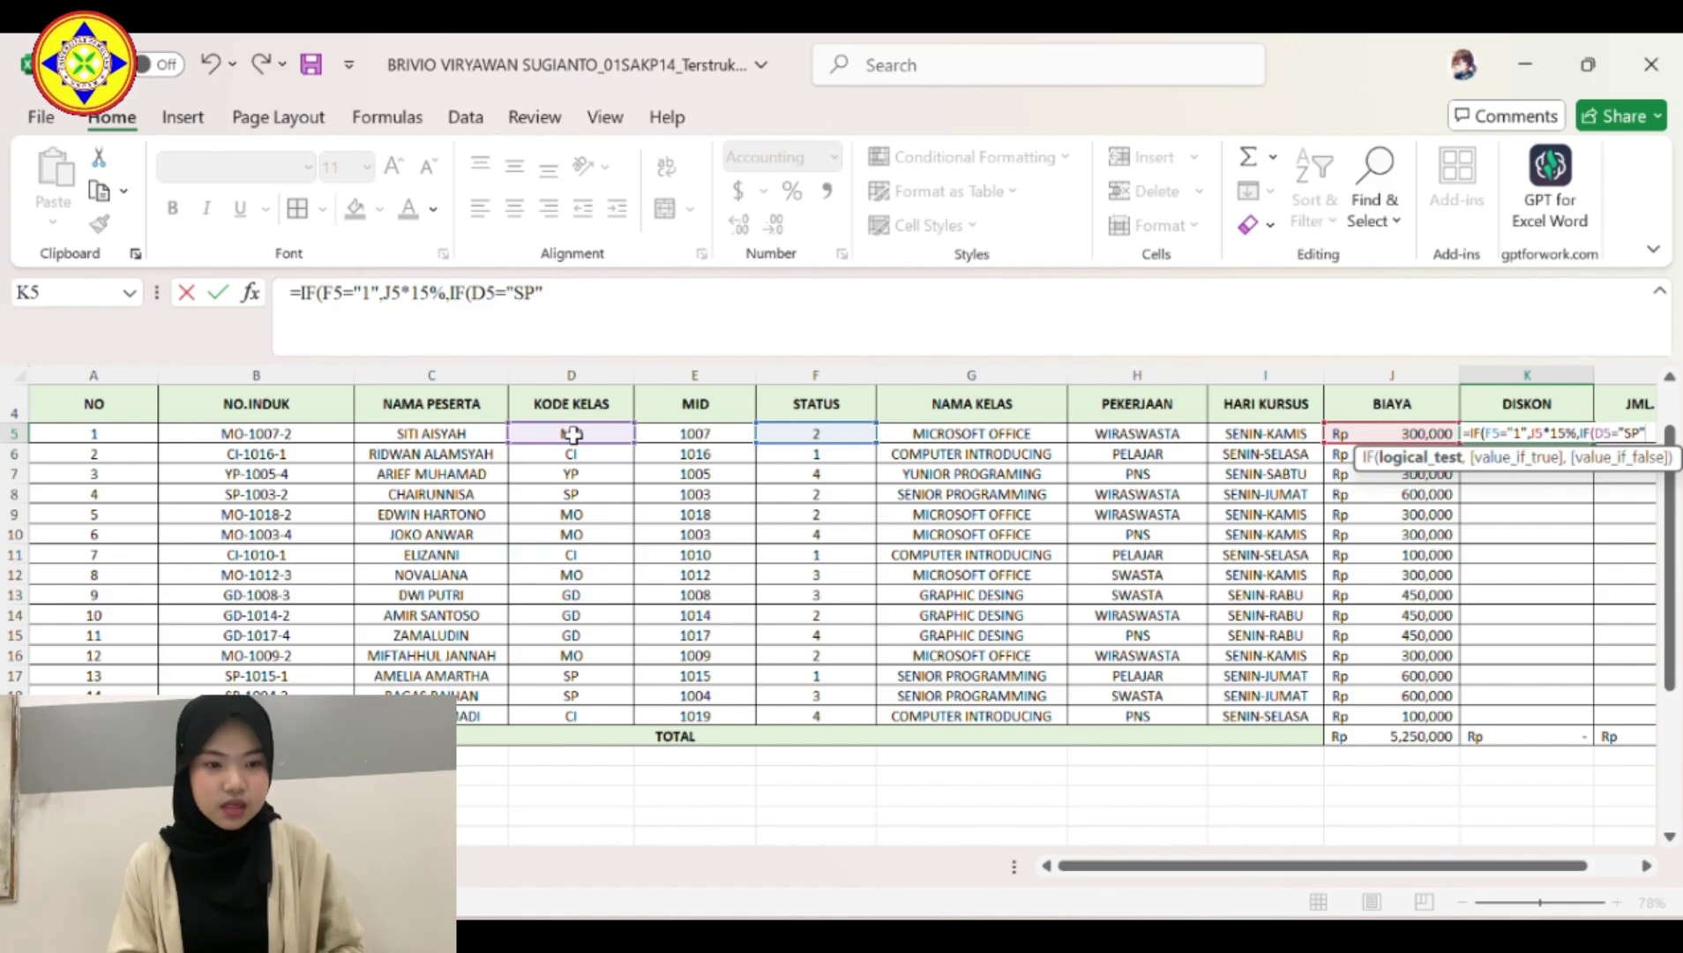
{"action": "type", "text": "\","}
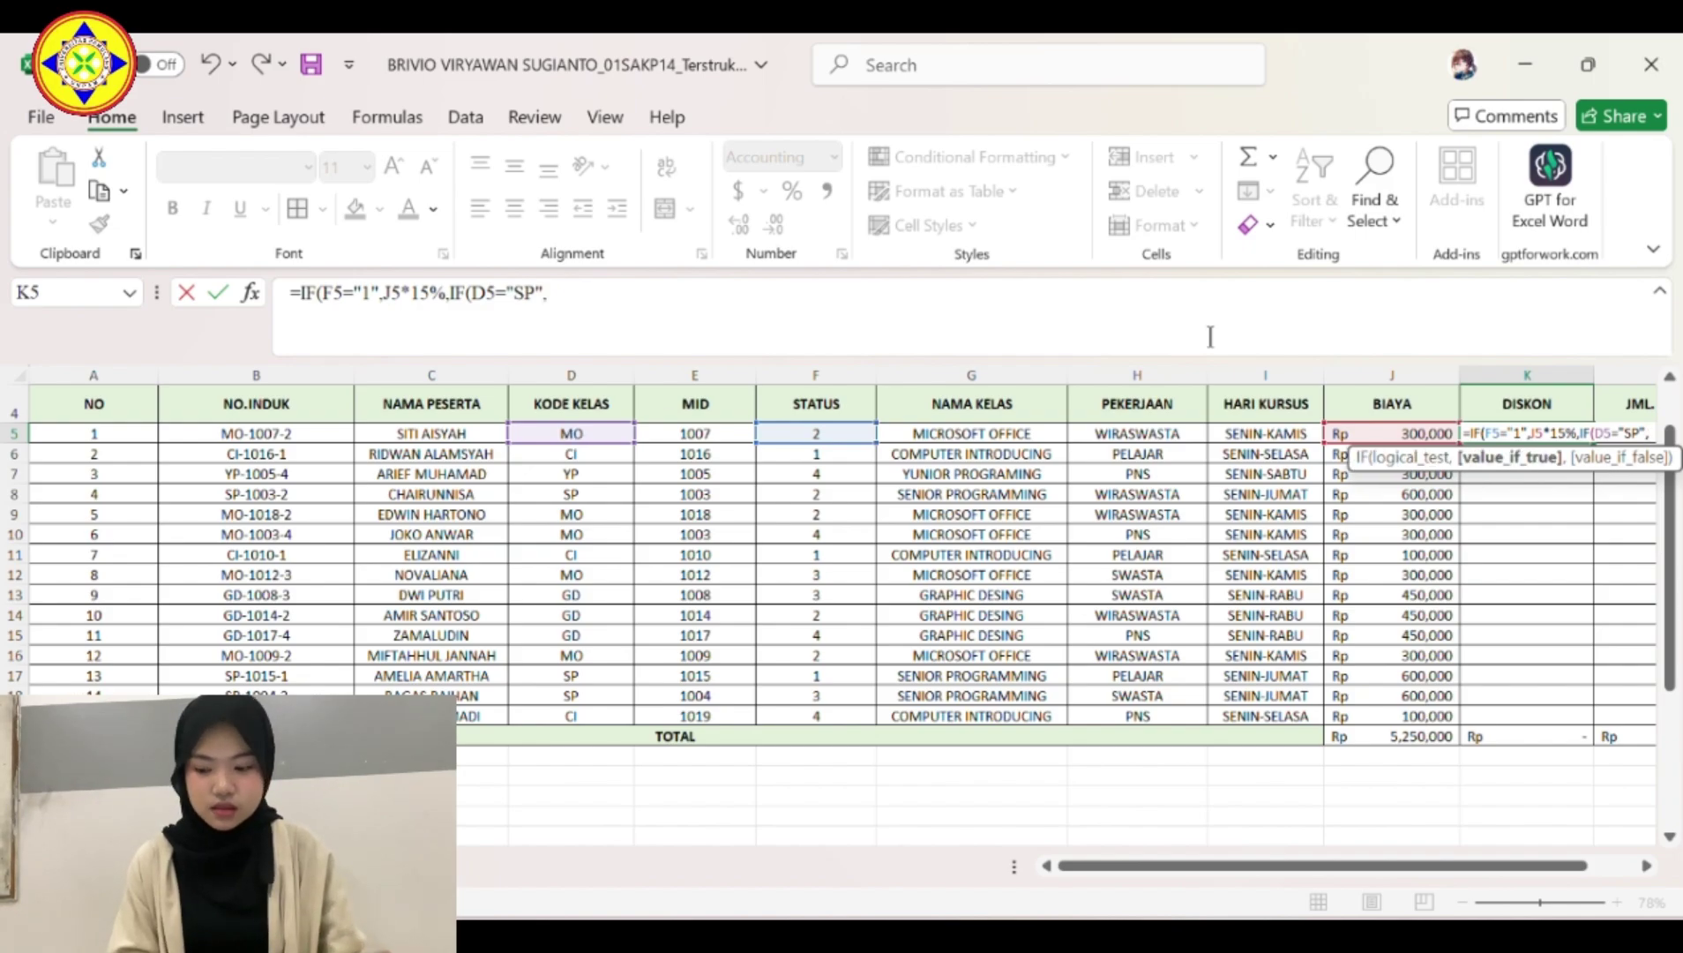
{"action": "left_click", "coordinate": [1386, 431]}
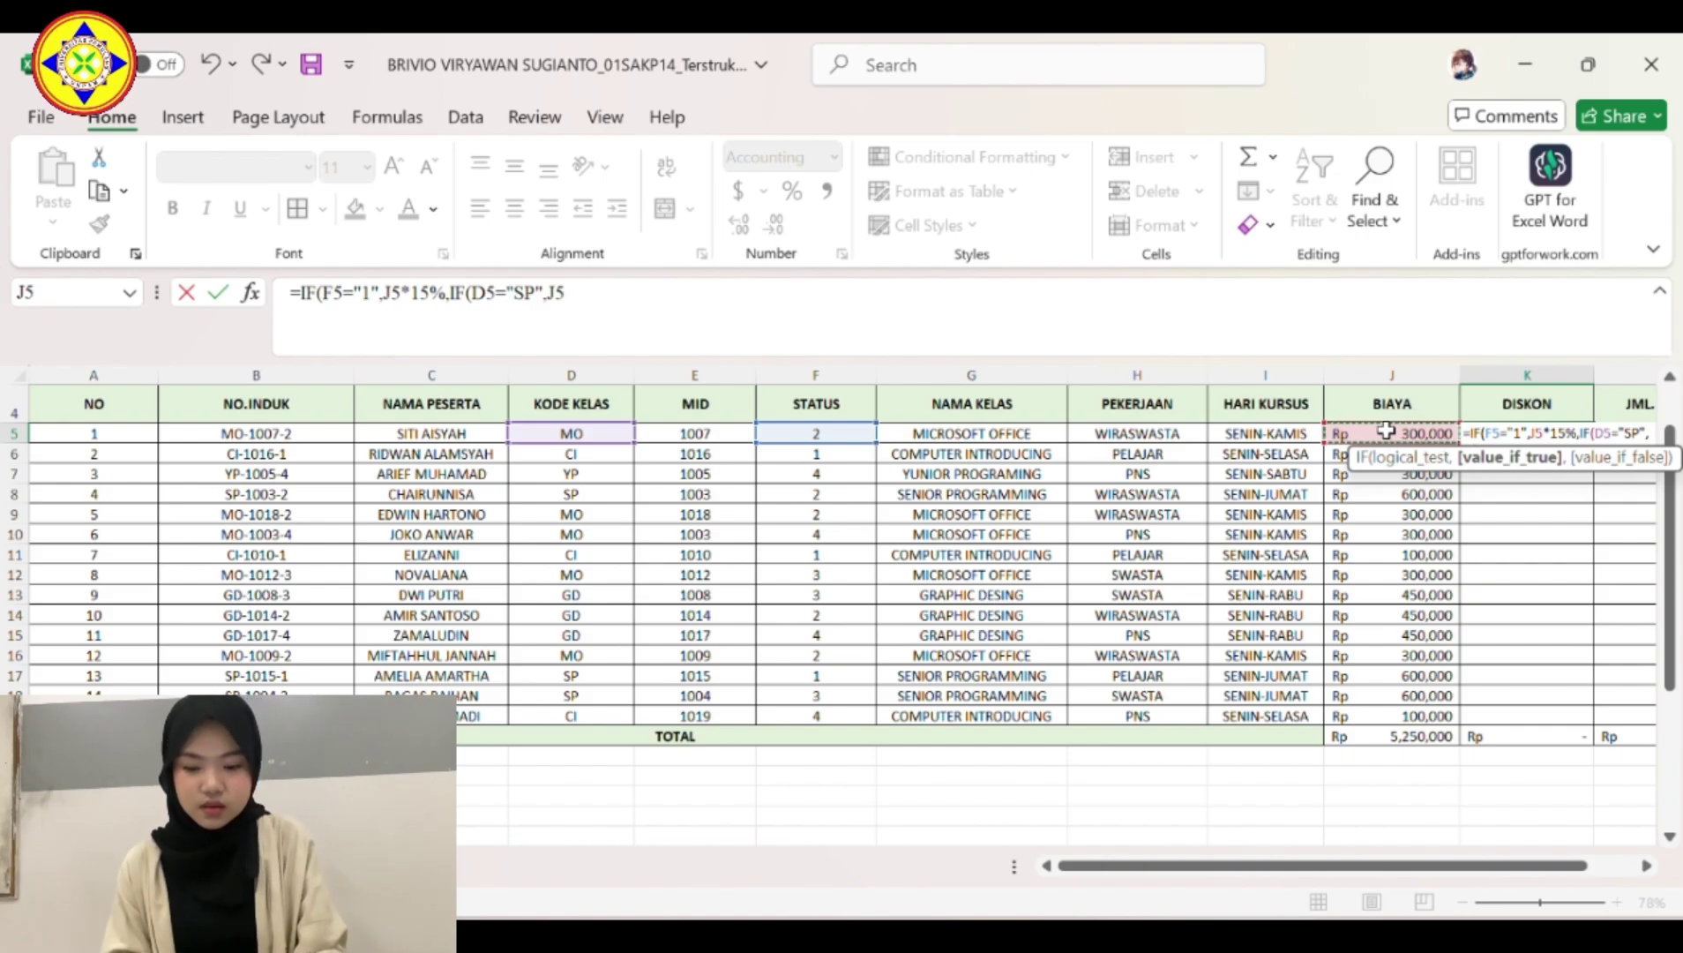
{"action": "type", "text": "*15"}
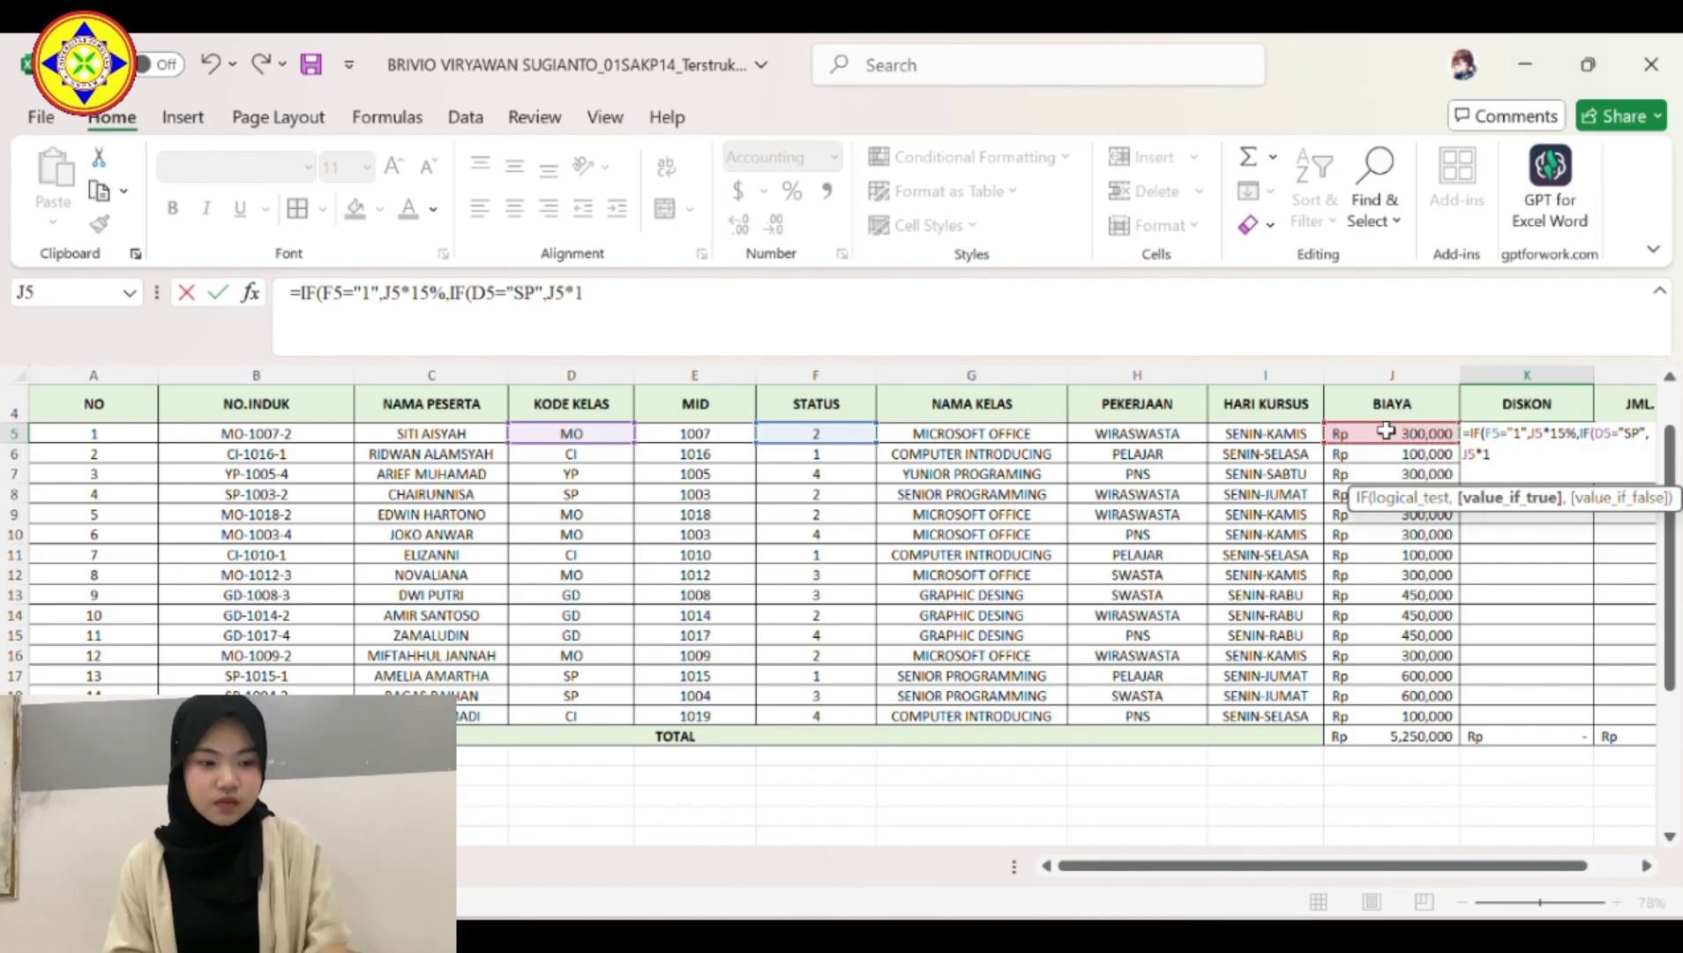
{"action": "type", "text": "%"}
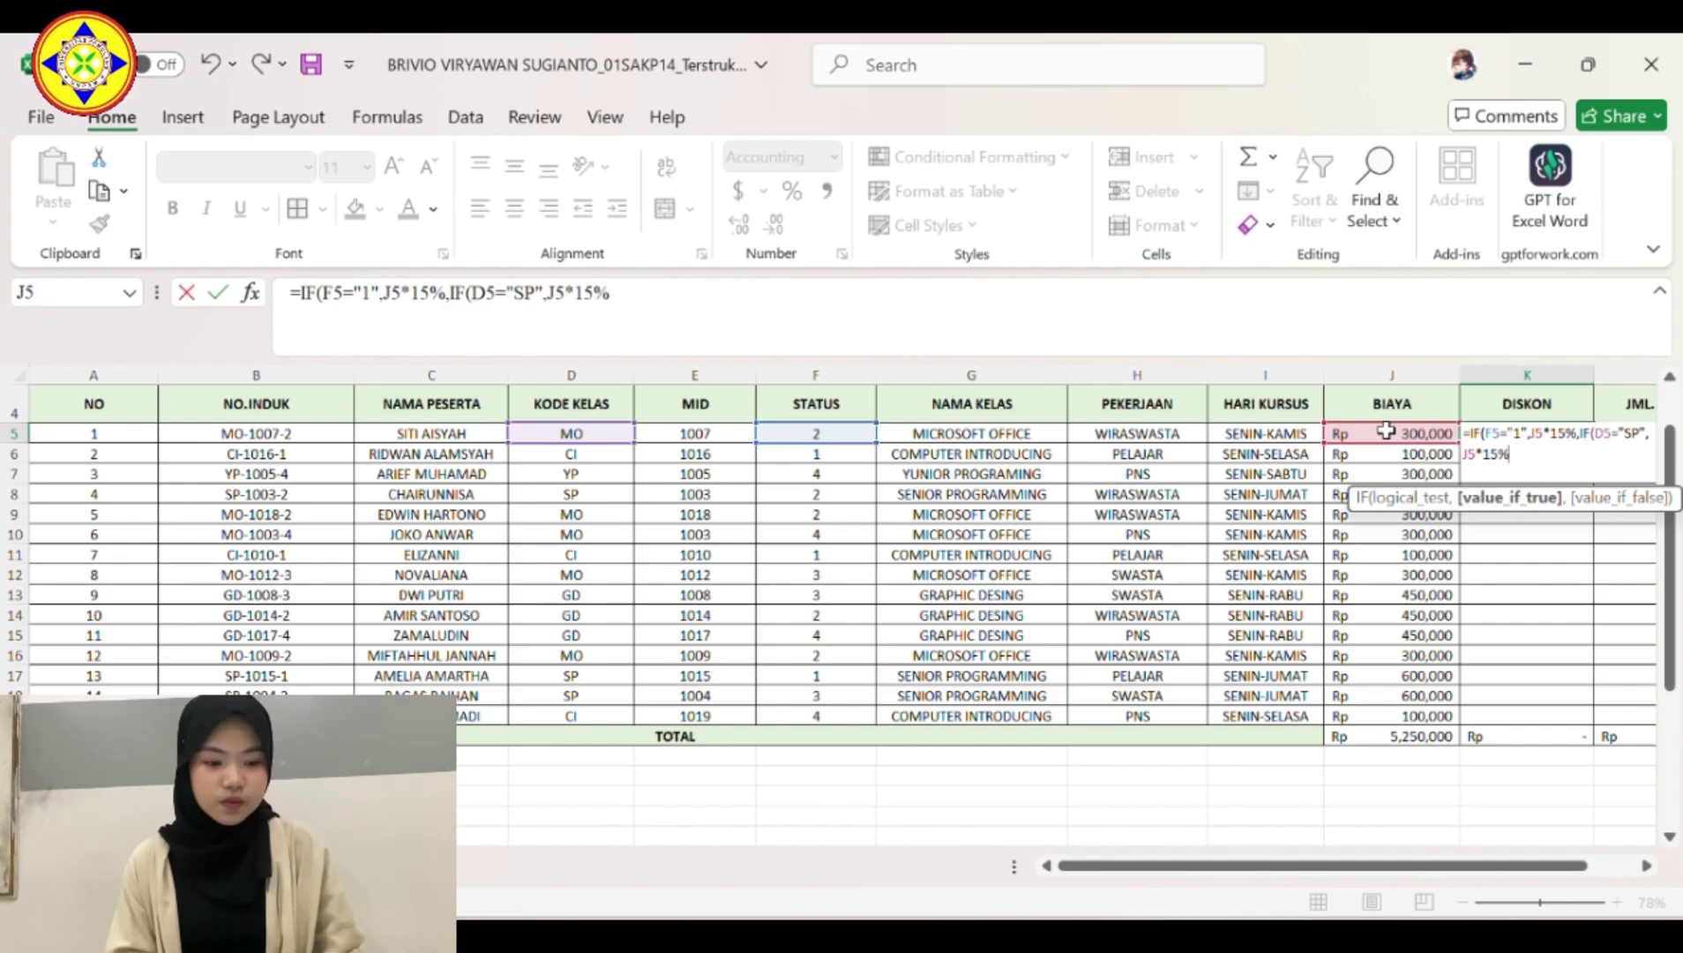
Finish the K5 formula with 0 as the nested IF's false value, and fill DISKON down to row 19.
{"action": "type", "text": ")"}
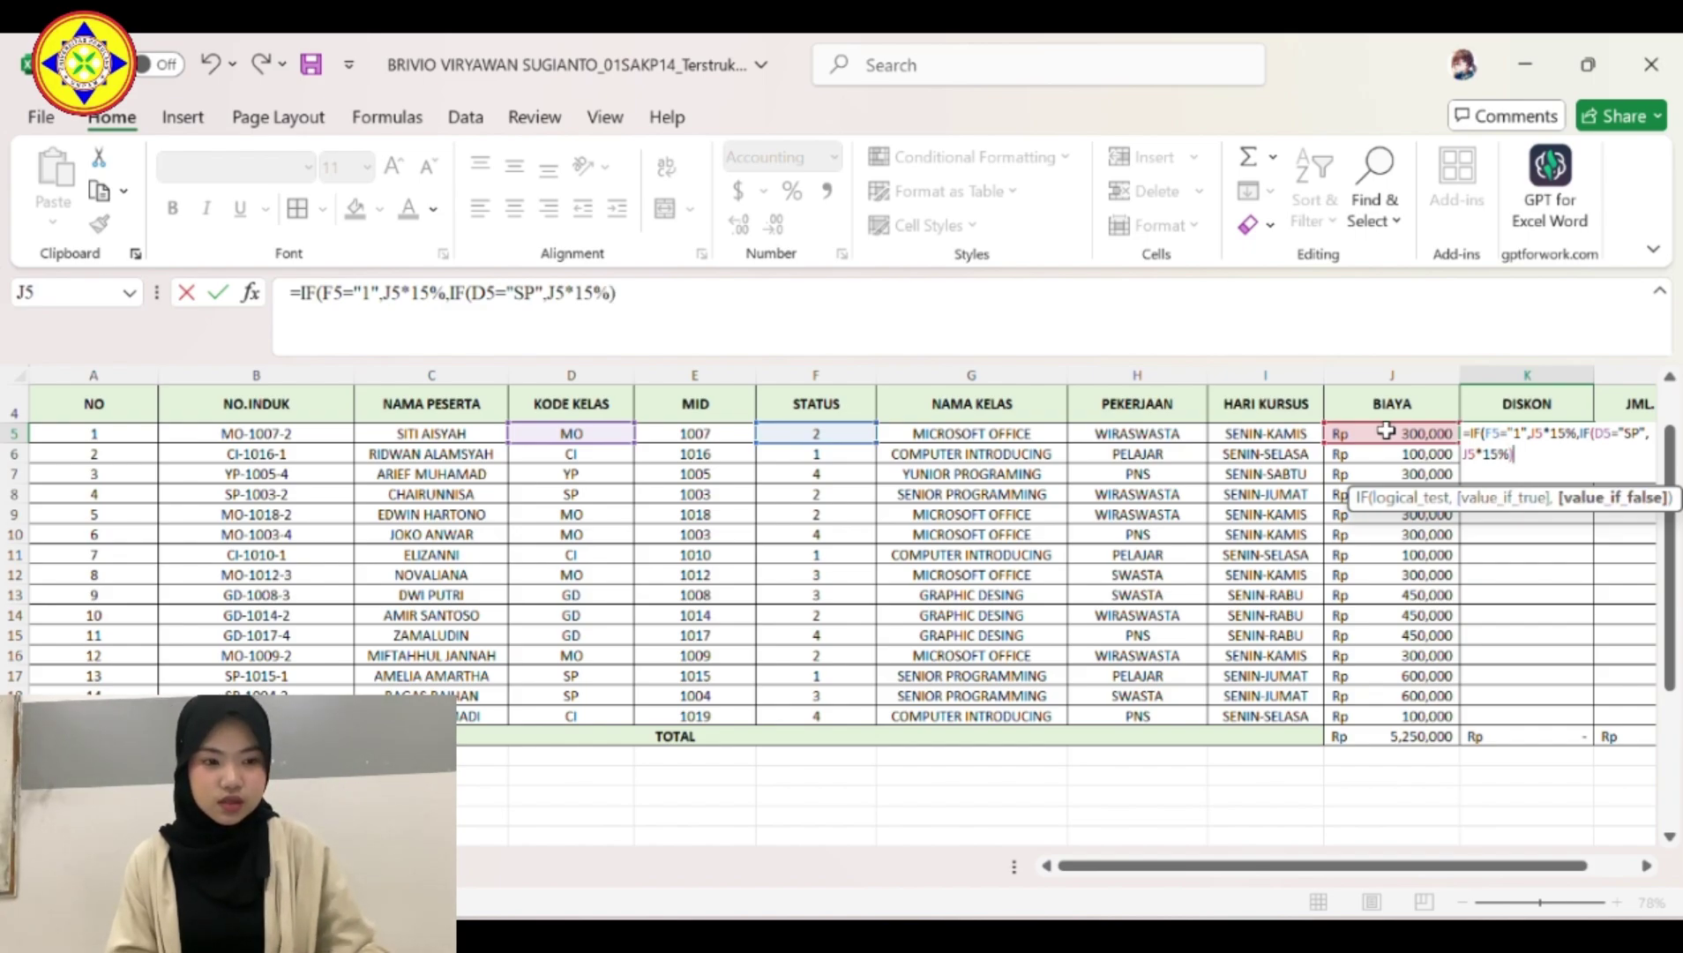
{"action": "key", "text": "BackSpace"}
{"action": "key", "text": "BackSpace"}
{"action": "type", "text": ","}
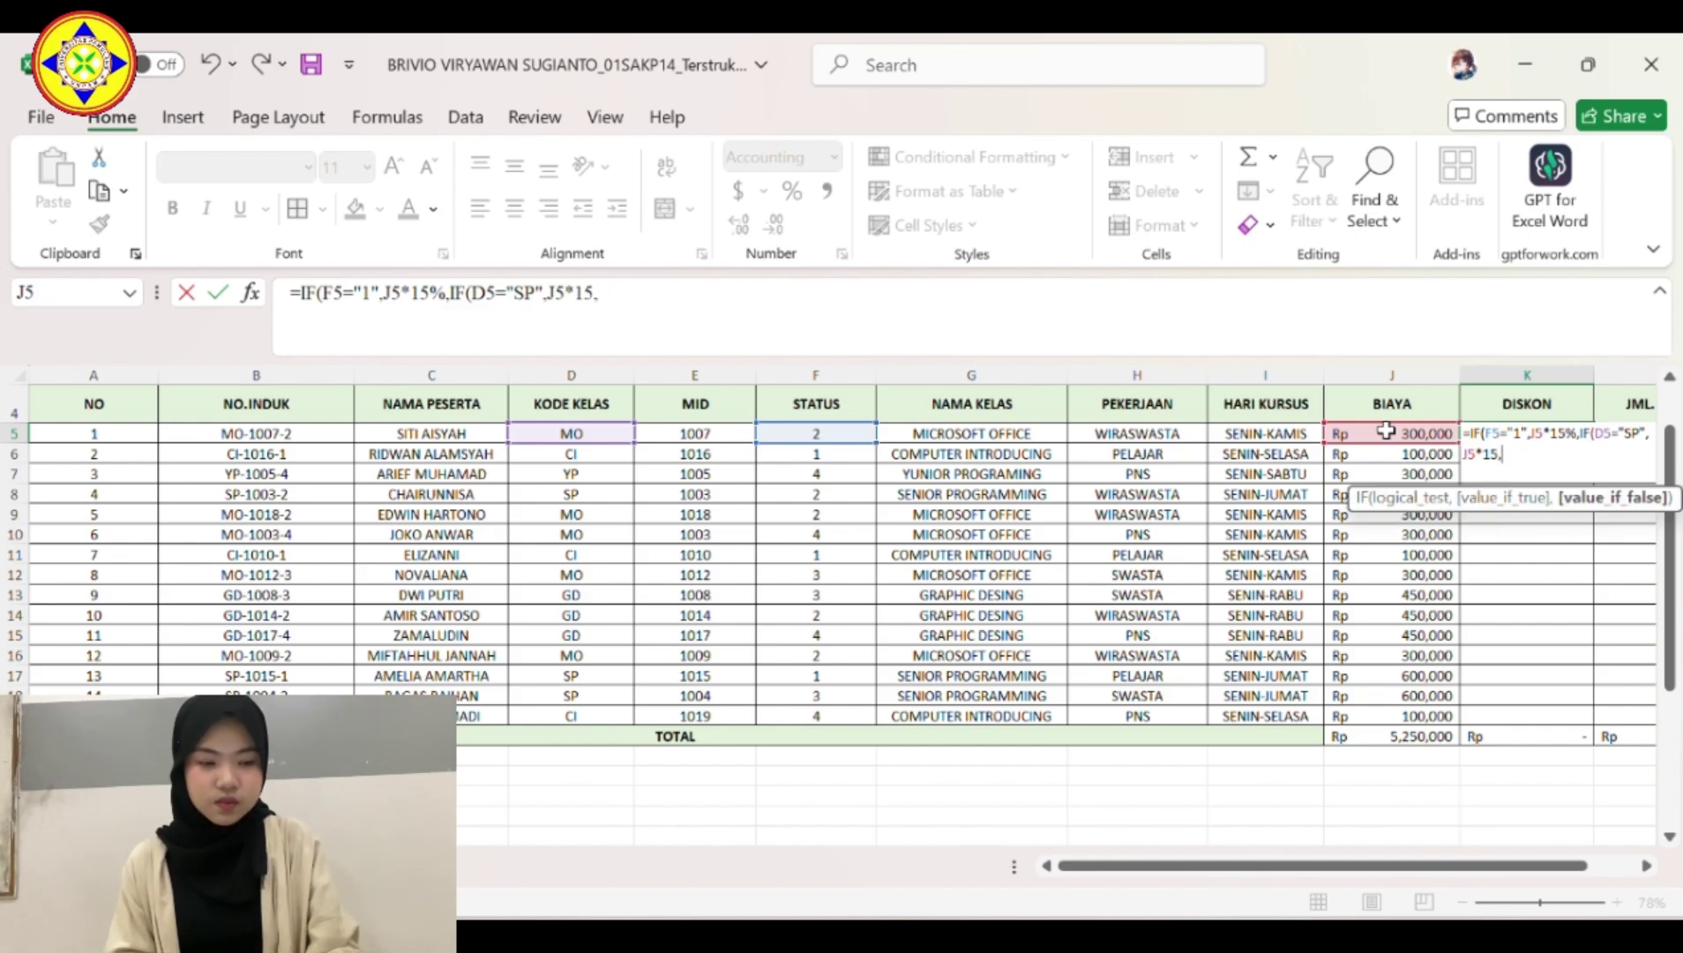
{"action": "key", "text": "BackSpace"}
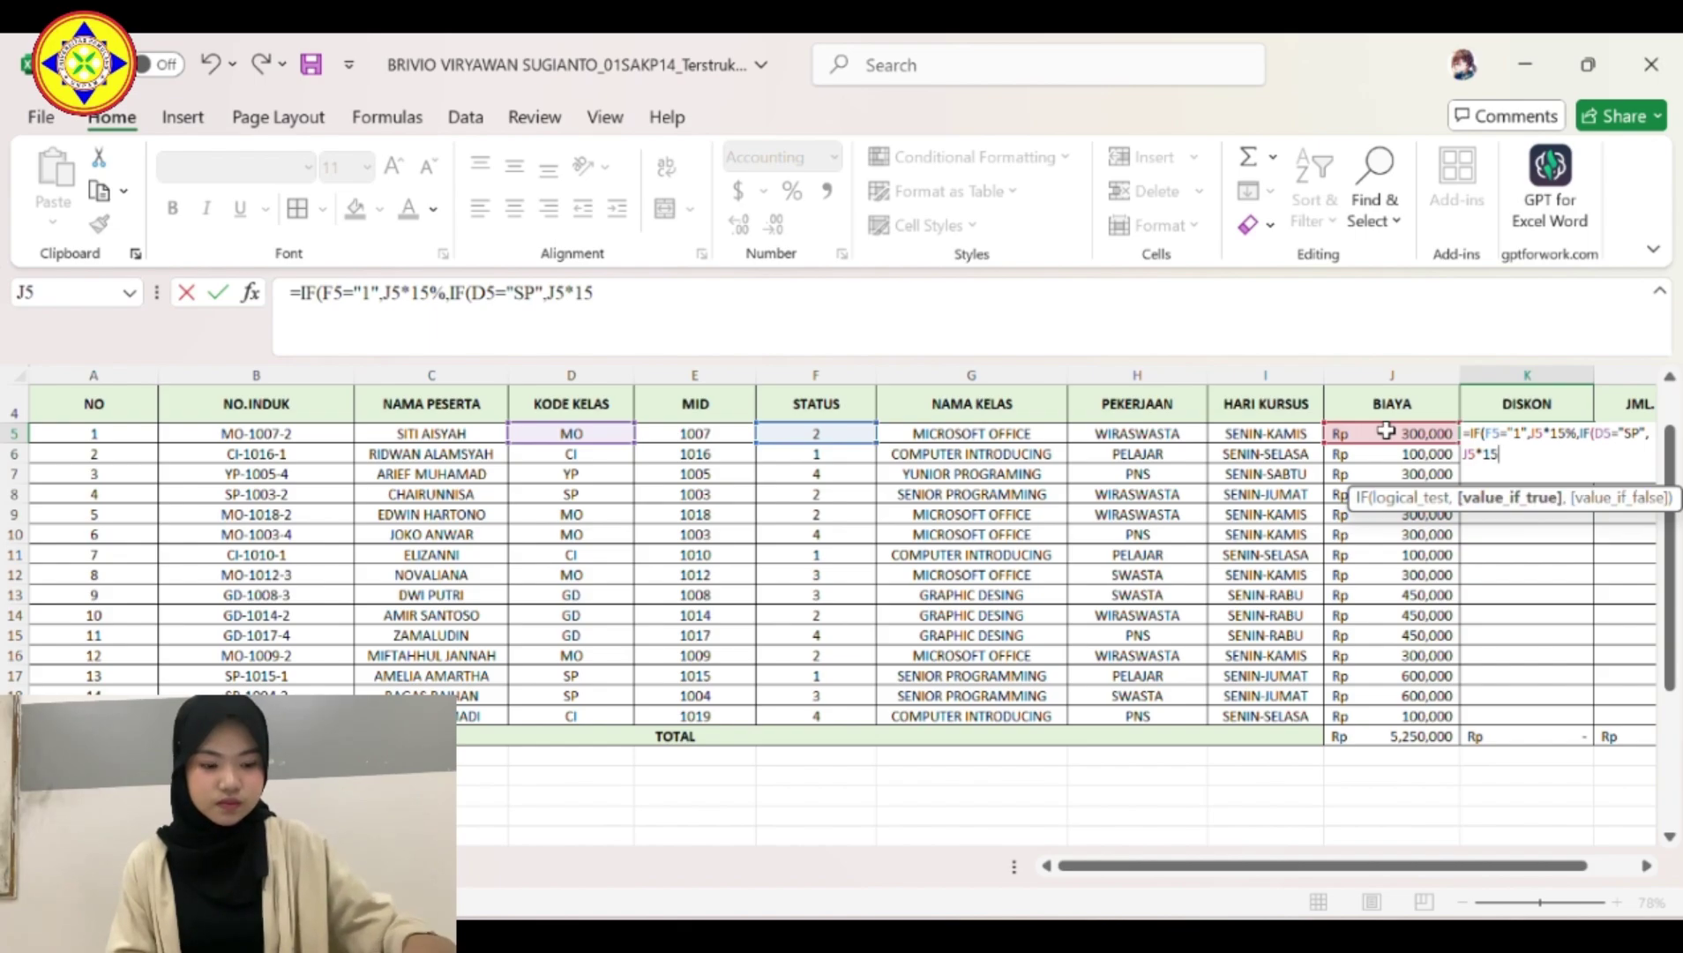
{"action": "type", "text": "%,0"}
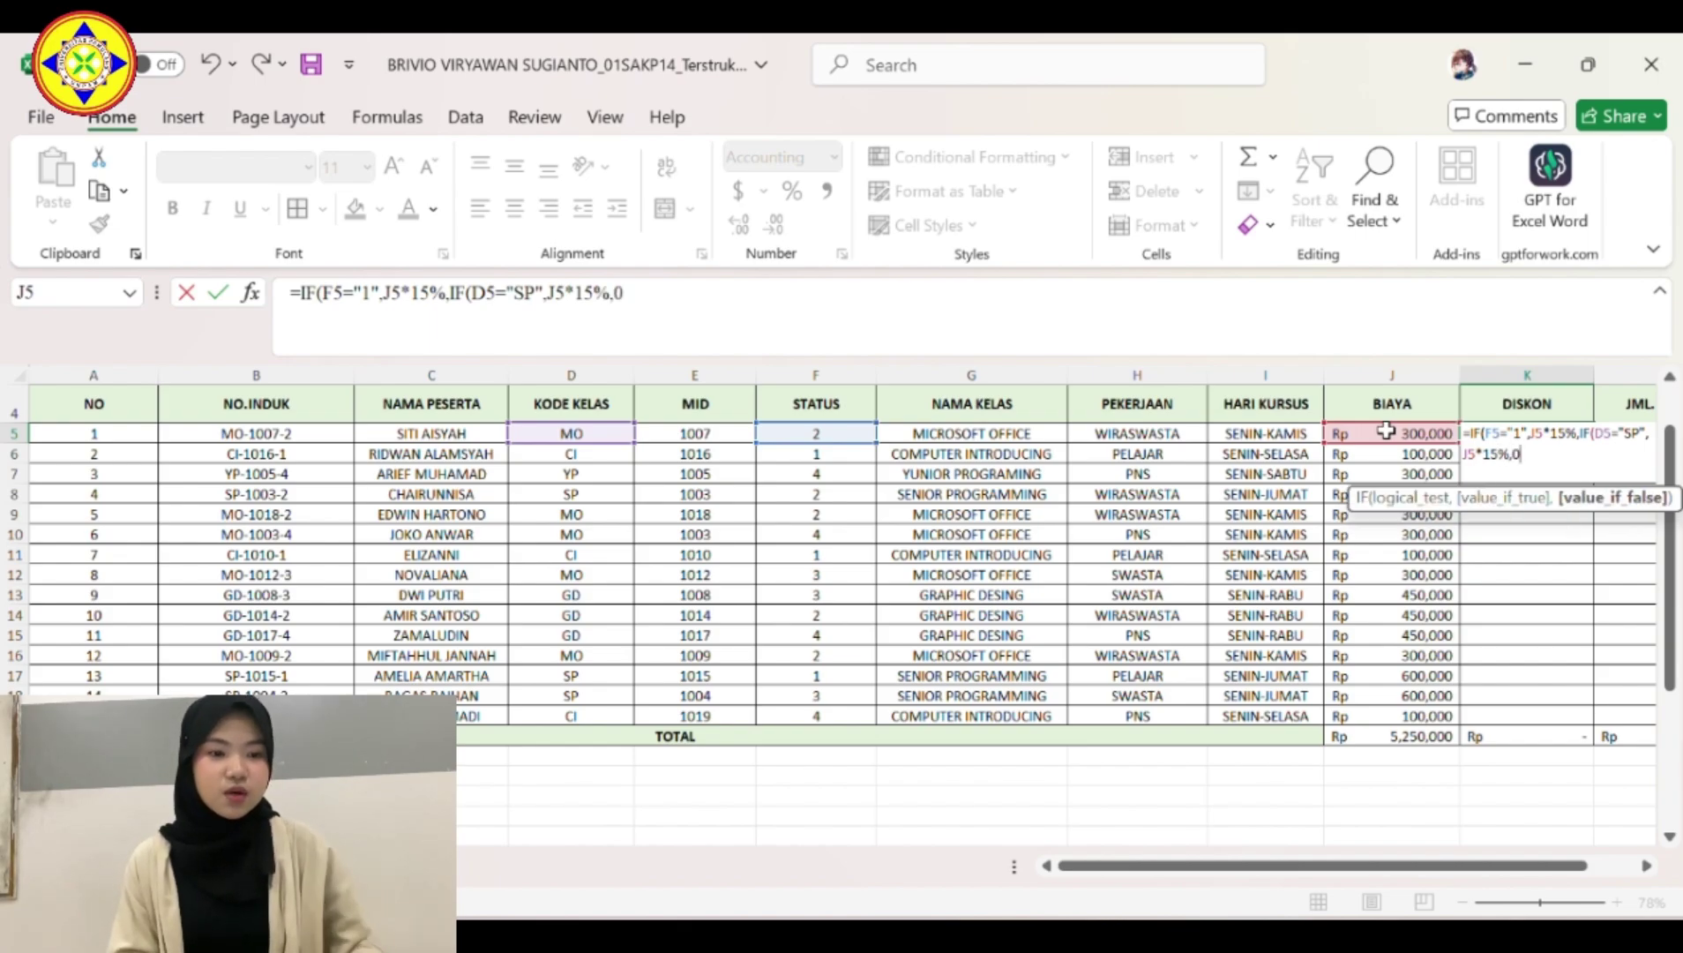
{"action": "type", "text": "))"}
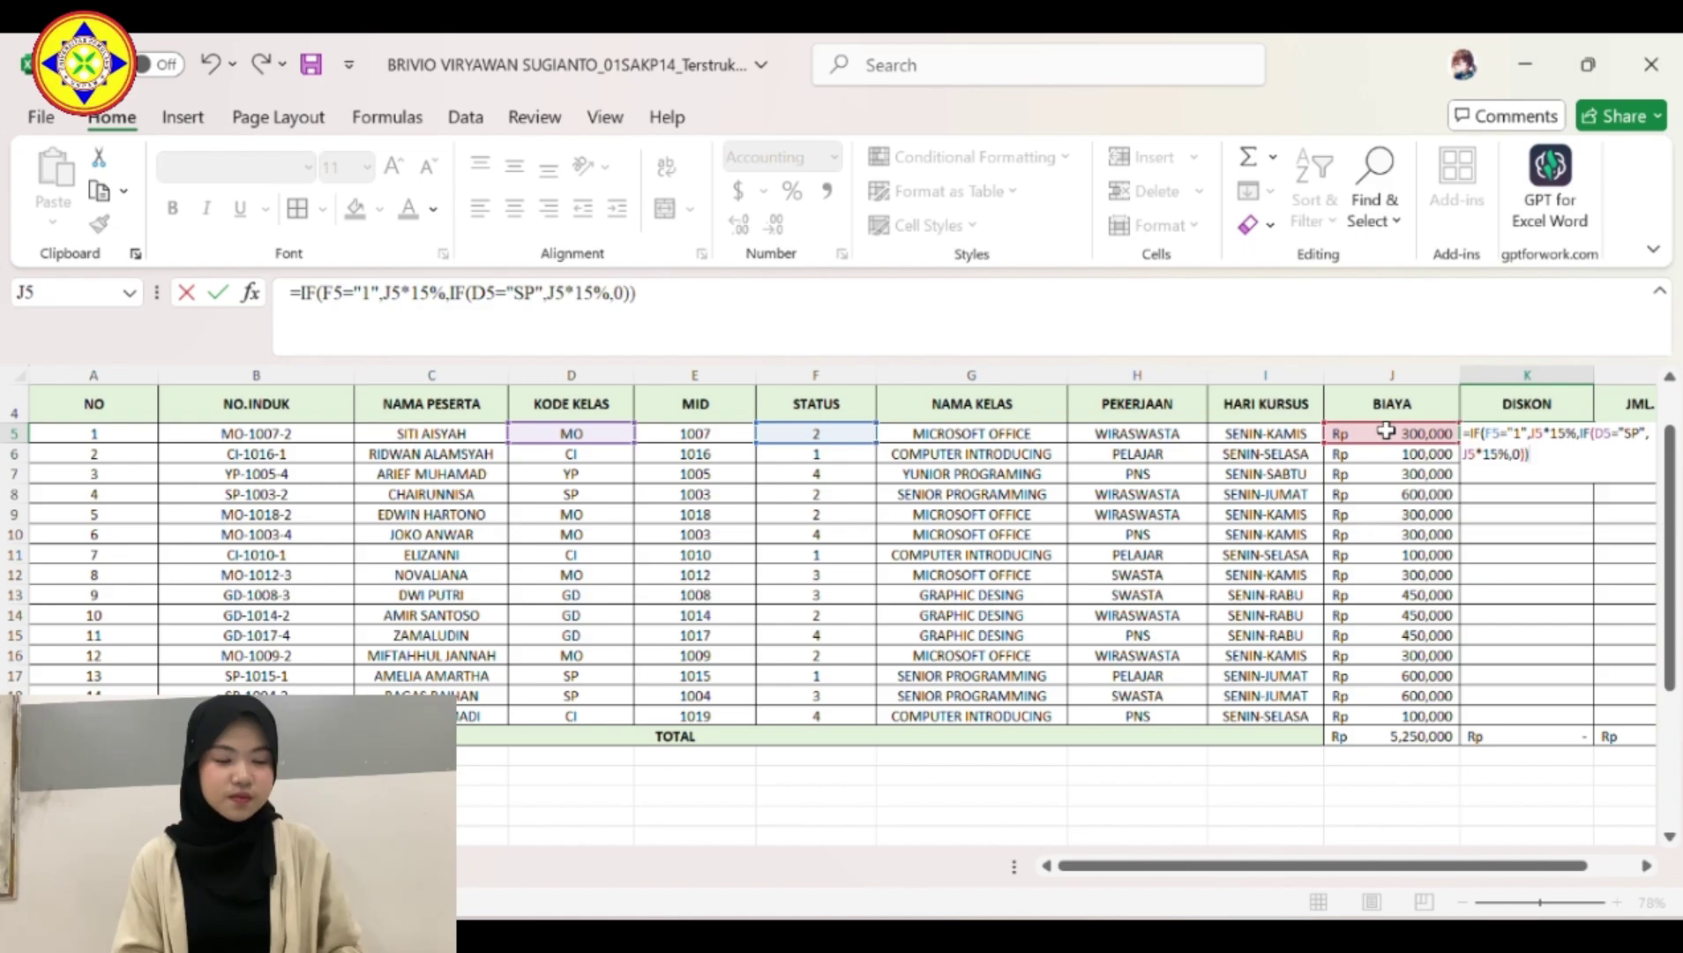
{"action": "key", "text": "Return"}
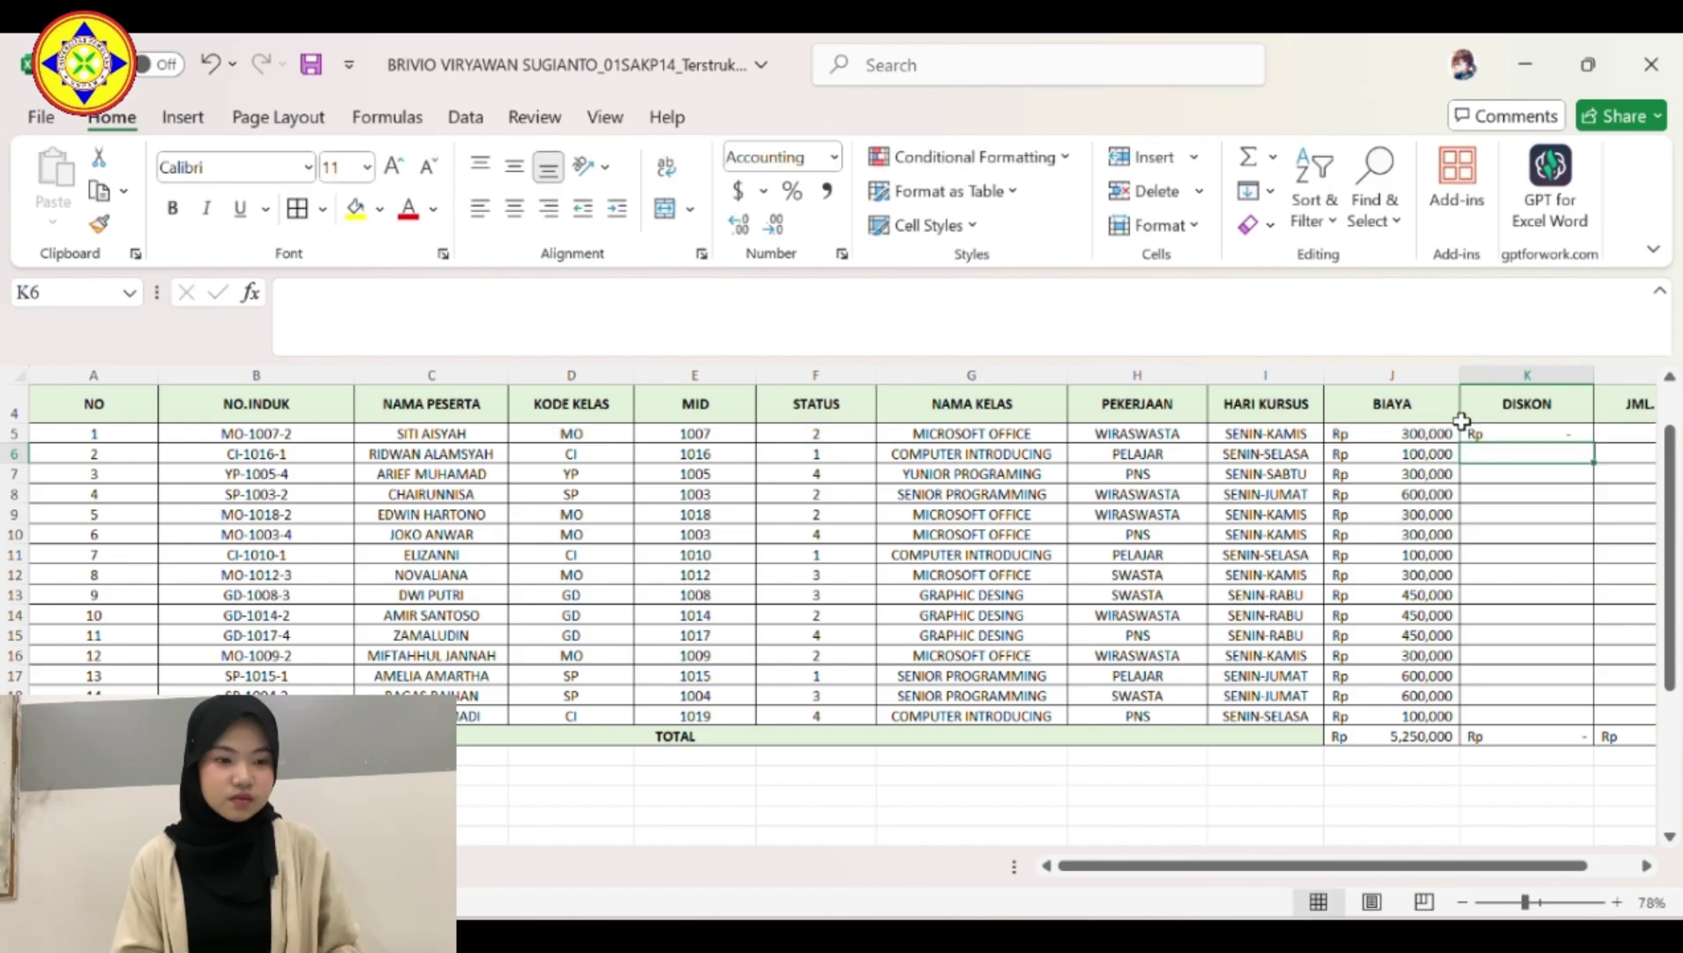
{"action": "left_click", "coordinate": [1523, 423]}
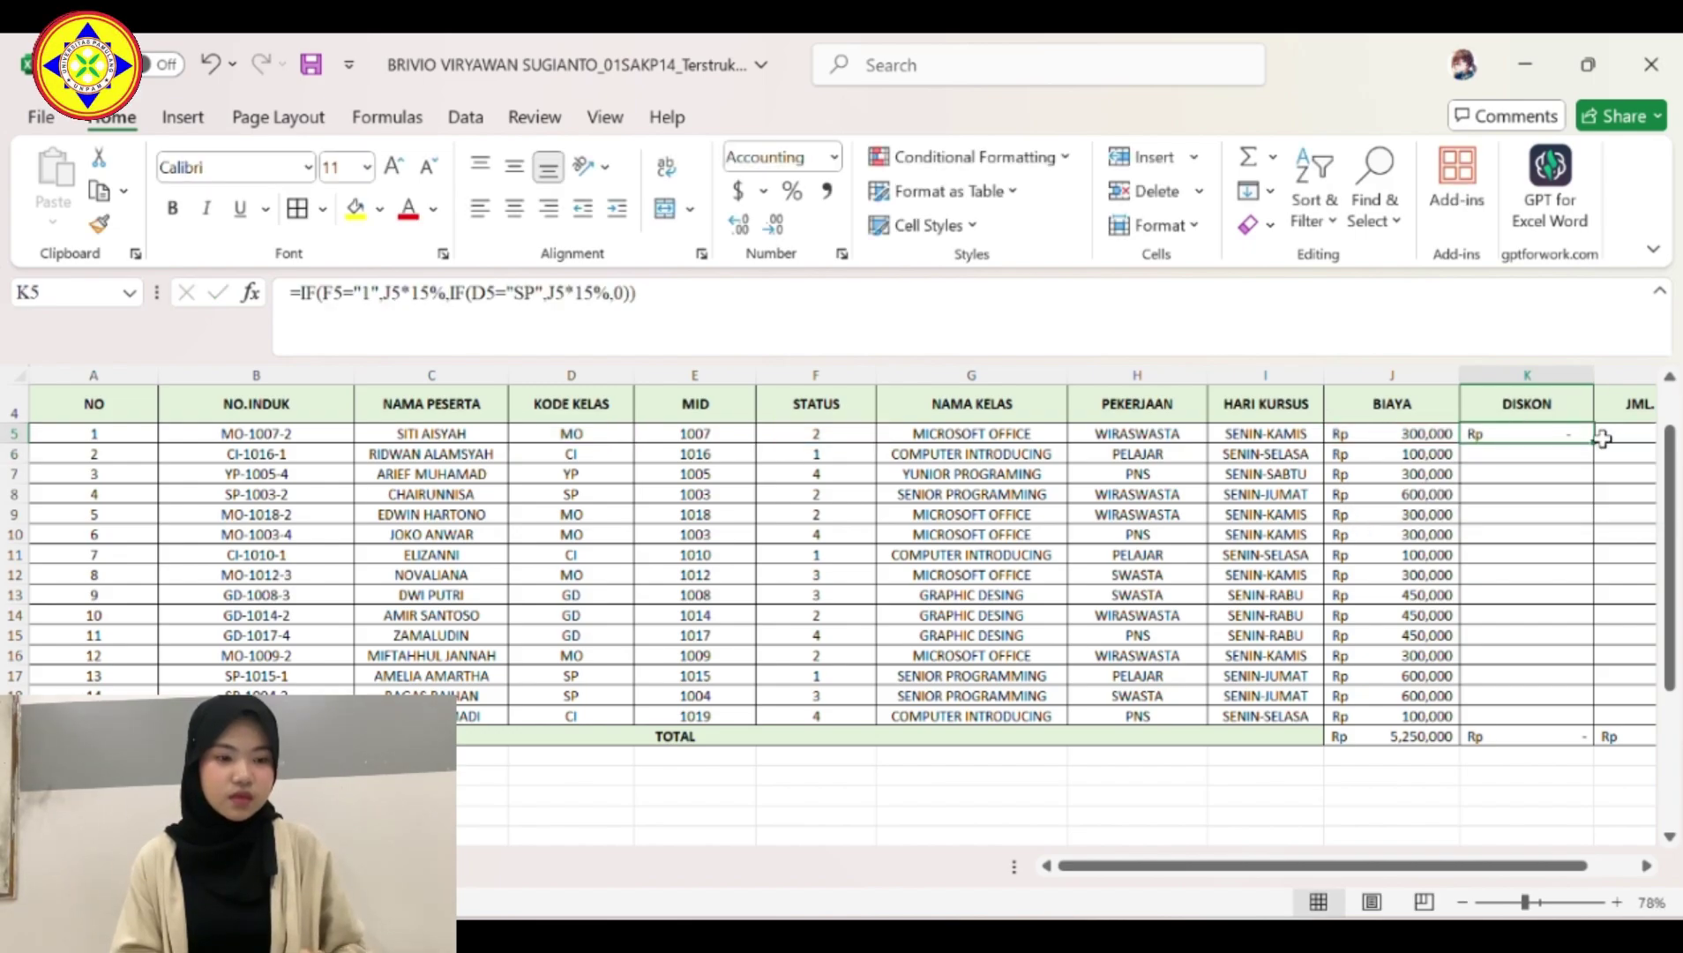
{"action": "left_click_drag", "start_coordinate": [1593, 442], "coordinate": [1588, 715]}
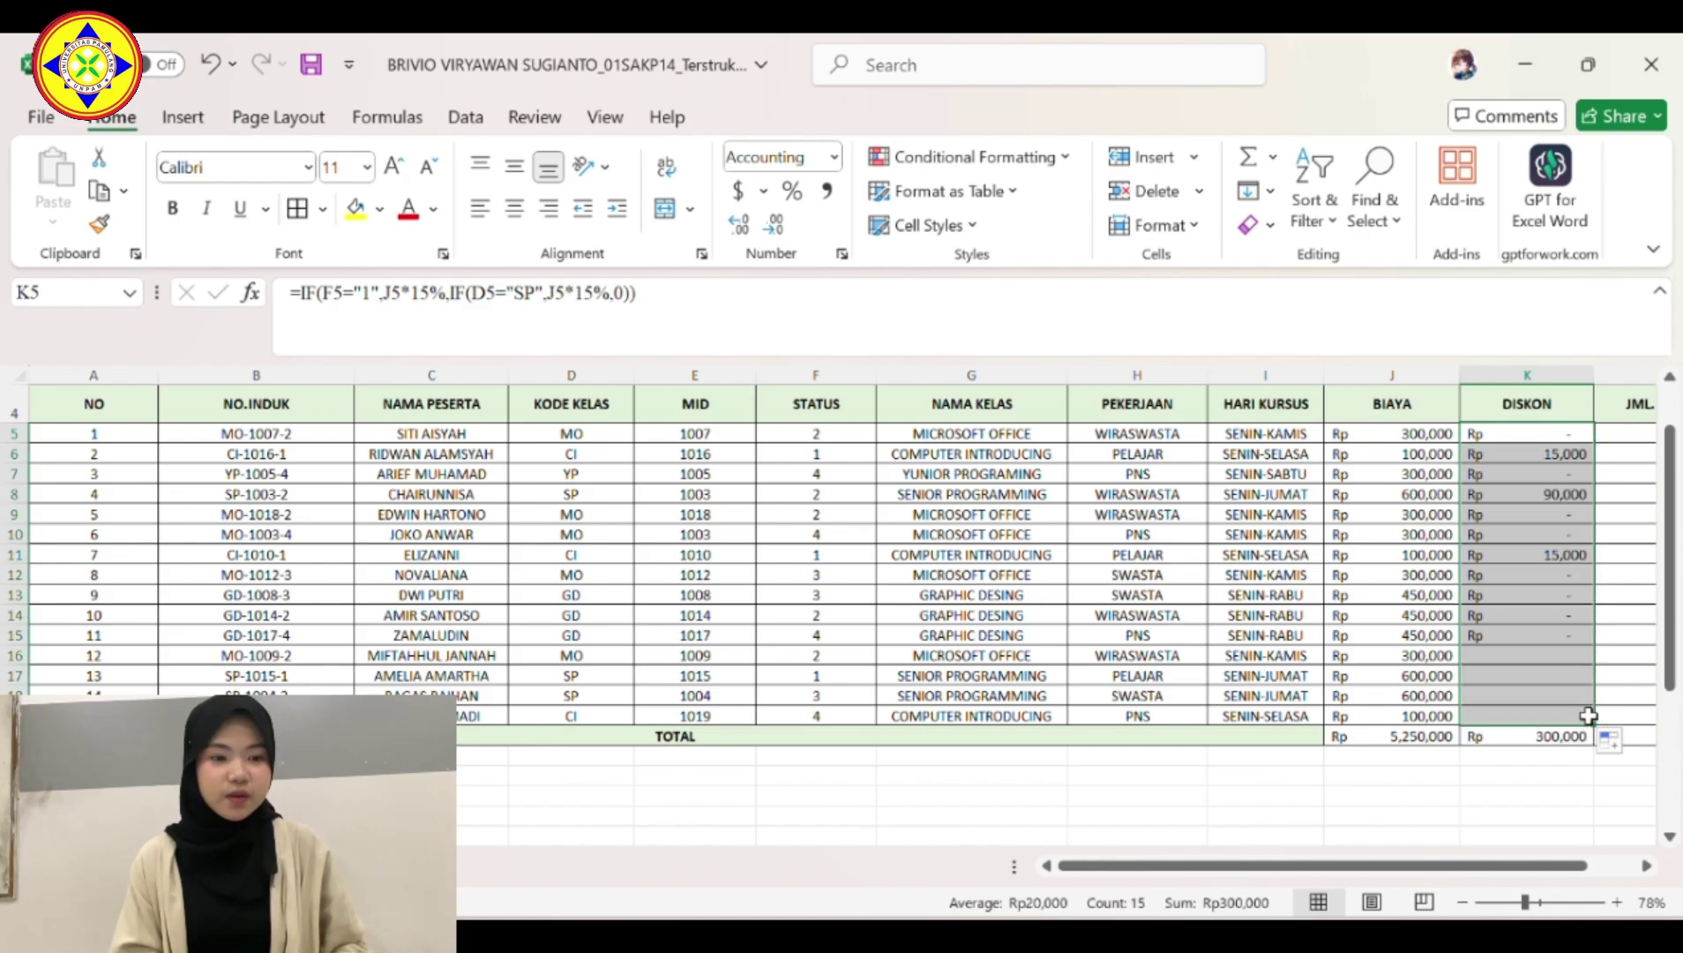
Calculate JML. BIAYA in L5 with the formula =J5-K5, and fill it down to row 19.
{"action": "scroll", "coordinate": [1500, 609], "scroll_direction": "right", "scroll_amount": 1}
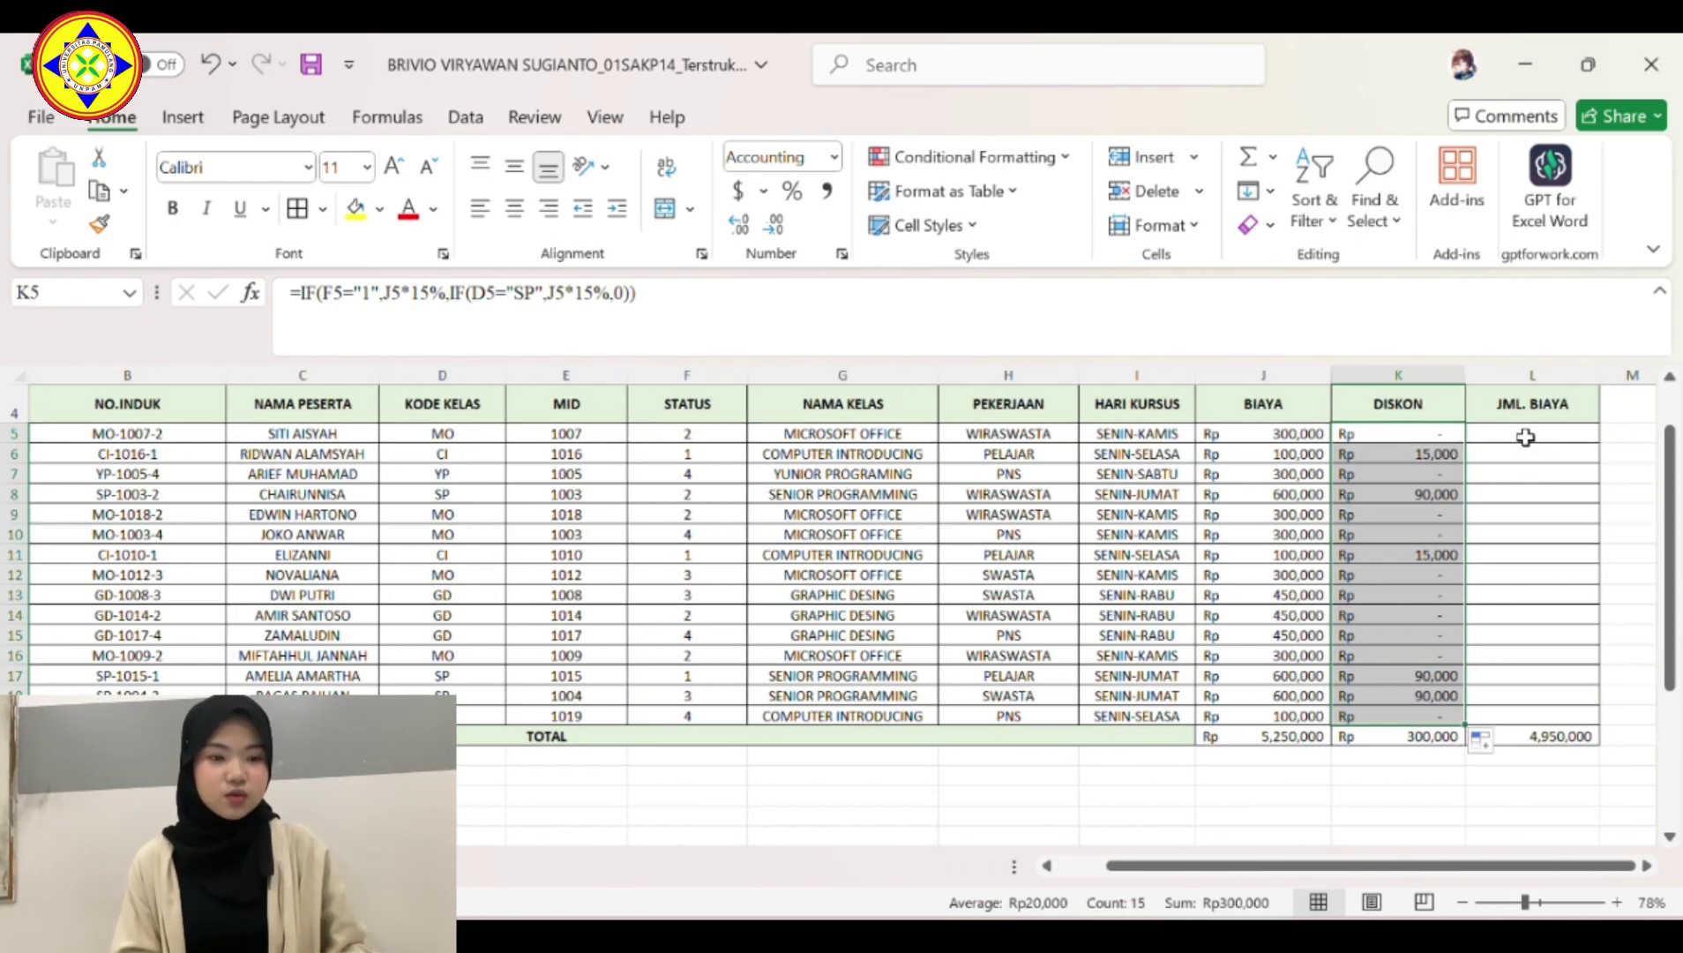
{"action": "left_click", "coordinate": [1526, 435]}
{"action": "type", "text": "="}
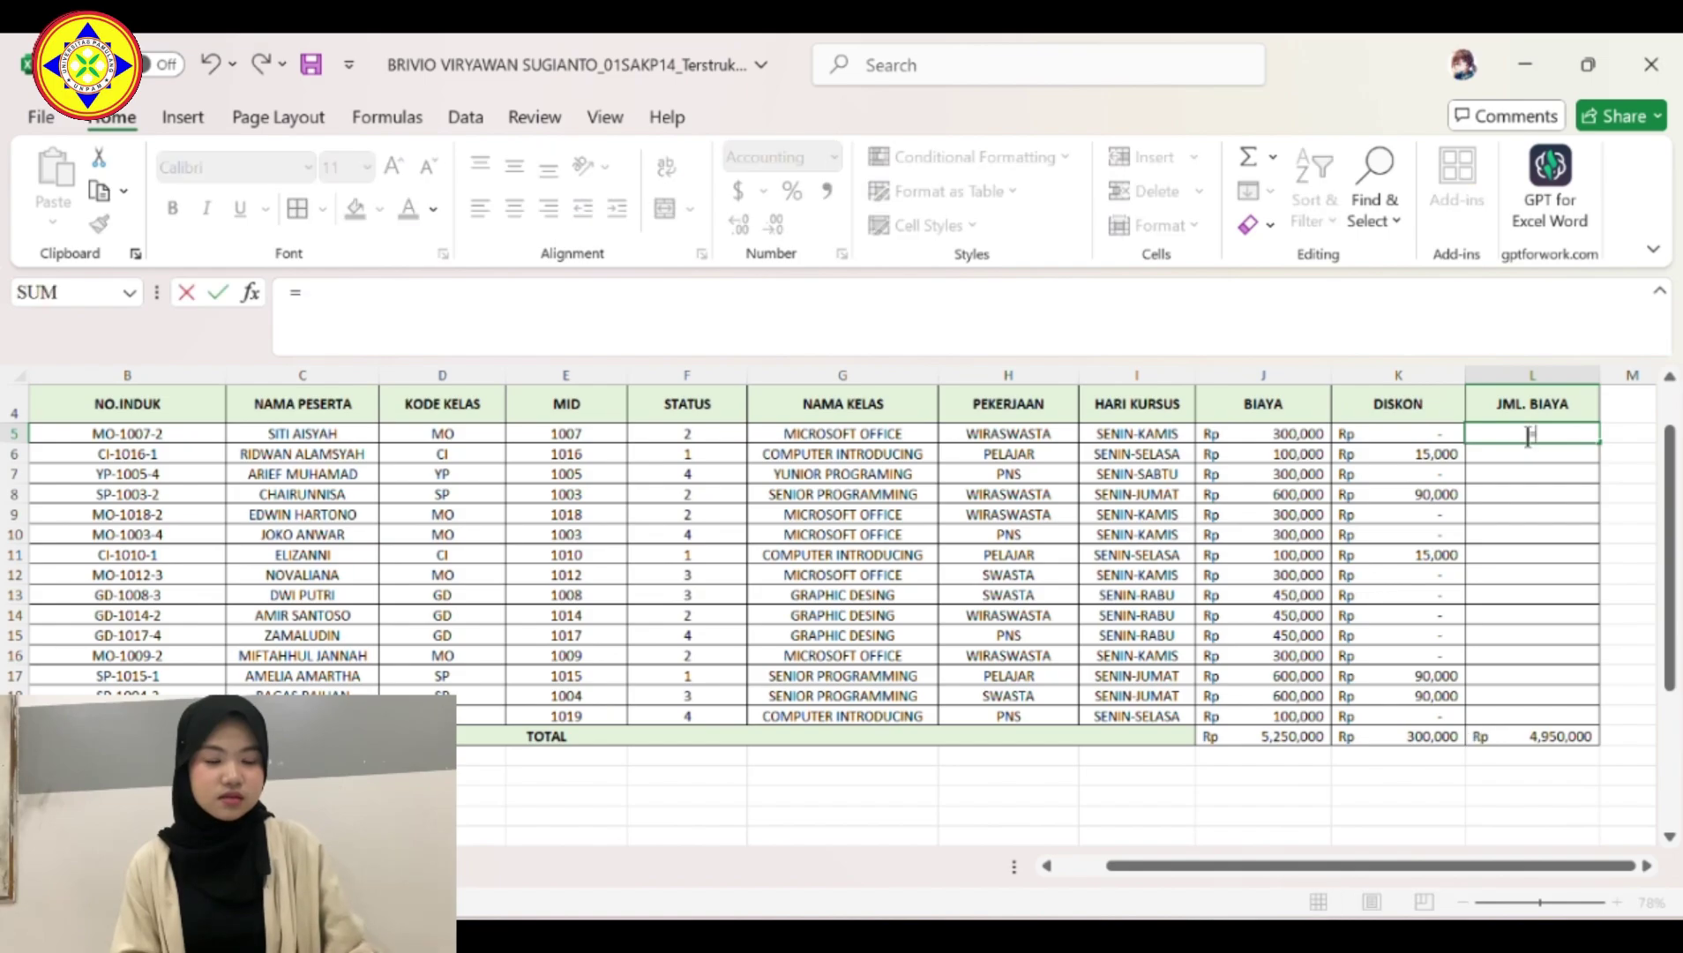
{"action": "left_click", "coordinate": [1267, 433]}
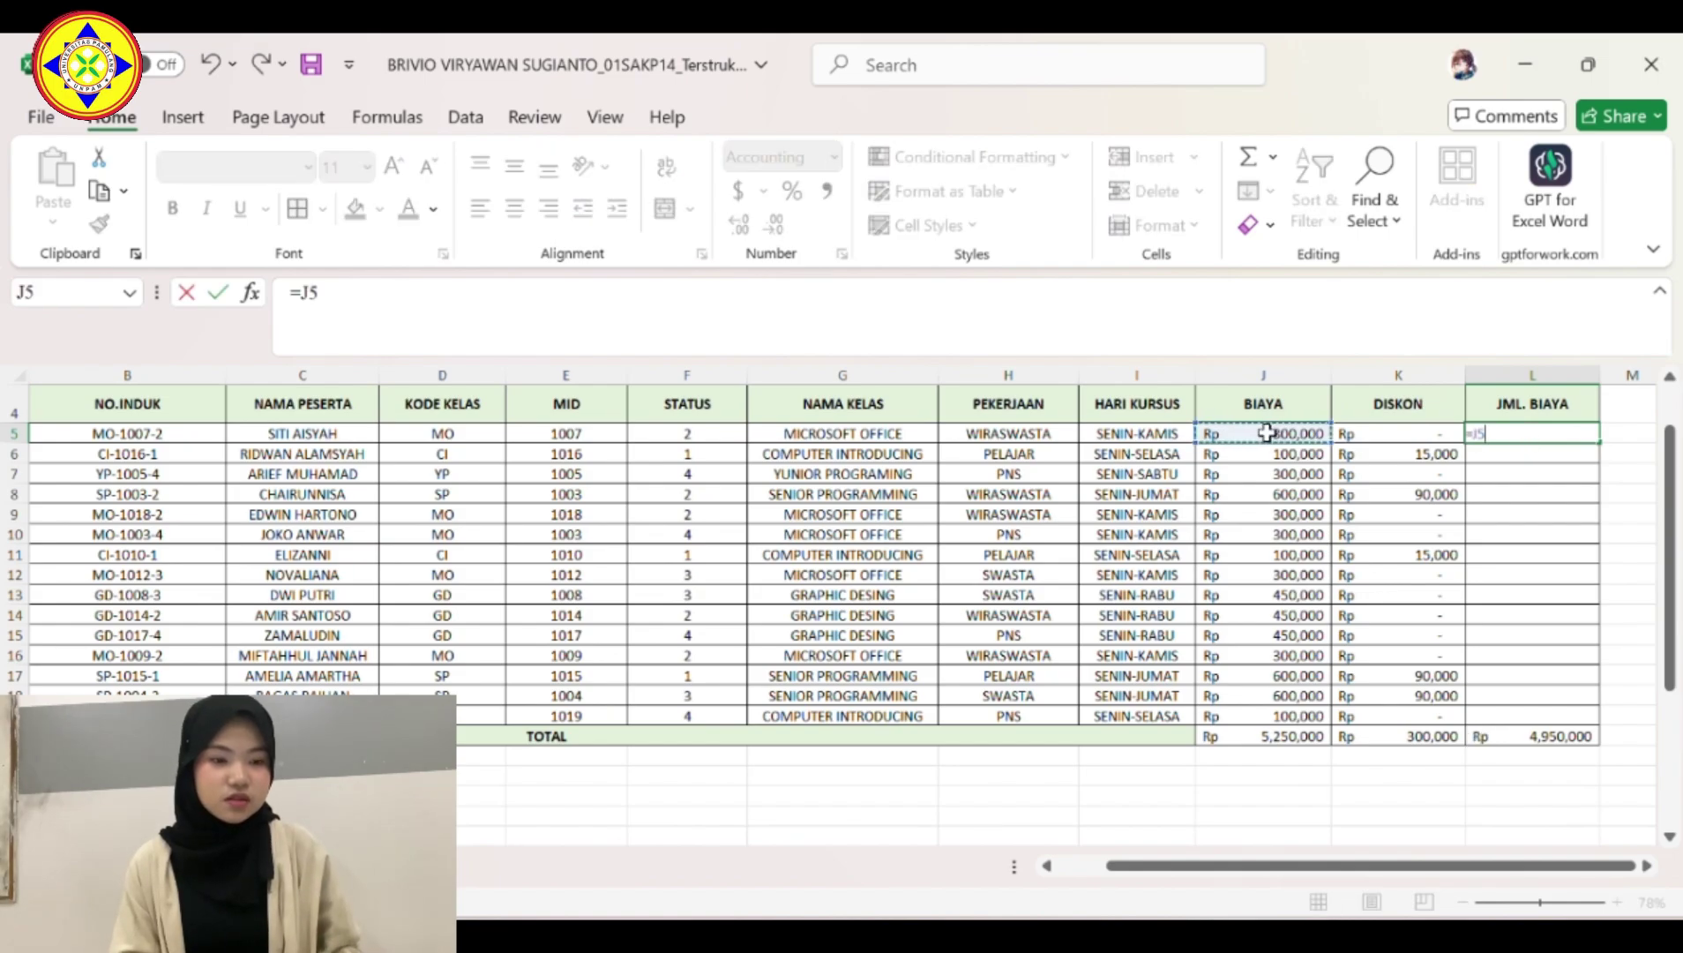
{"action": "type", "text": "-"}
{"action": "left_click", "coordinate": [1397, 431]}
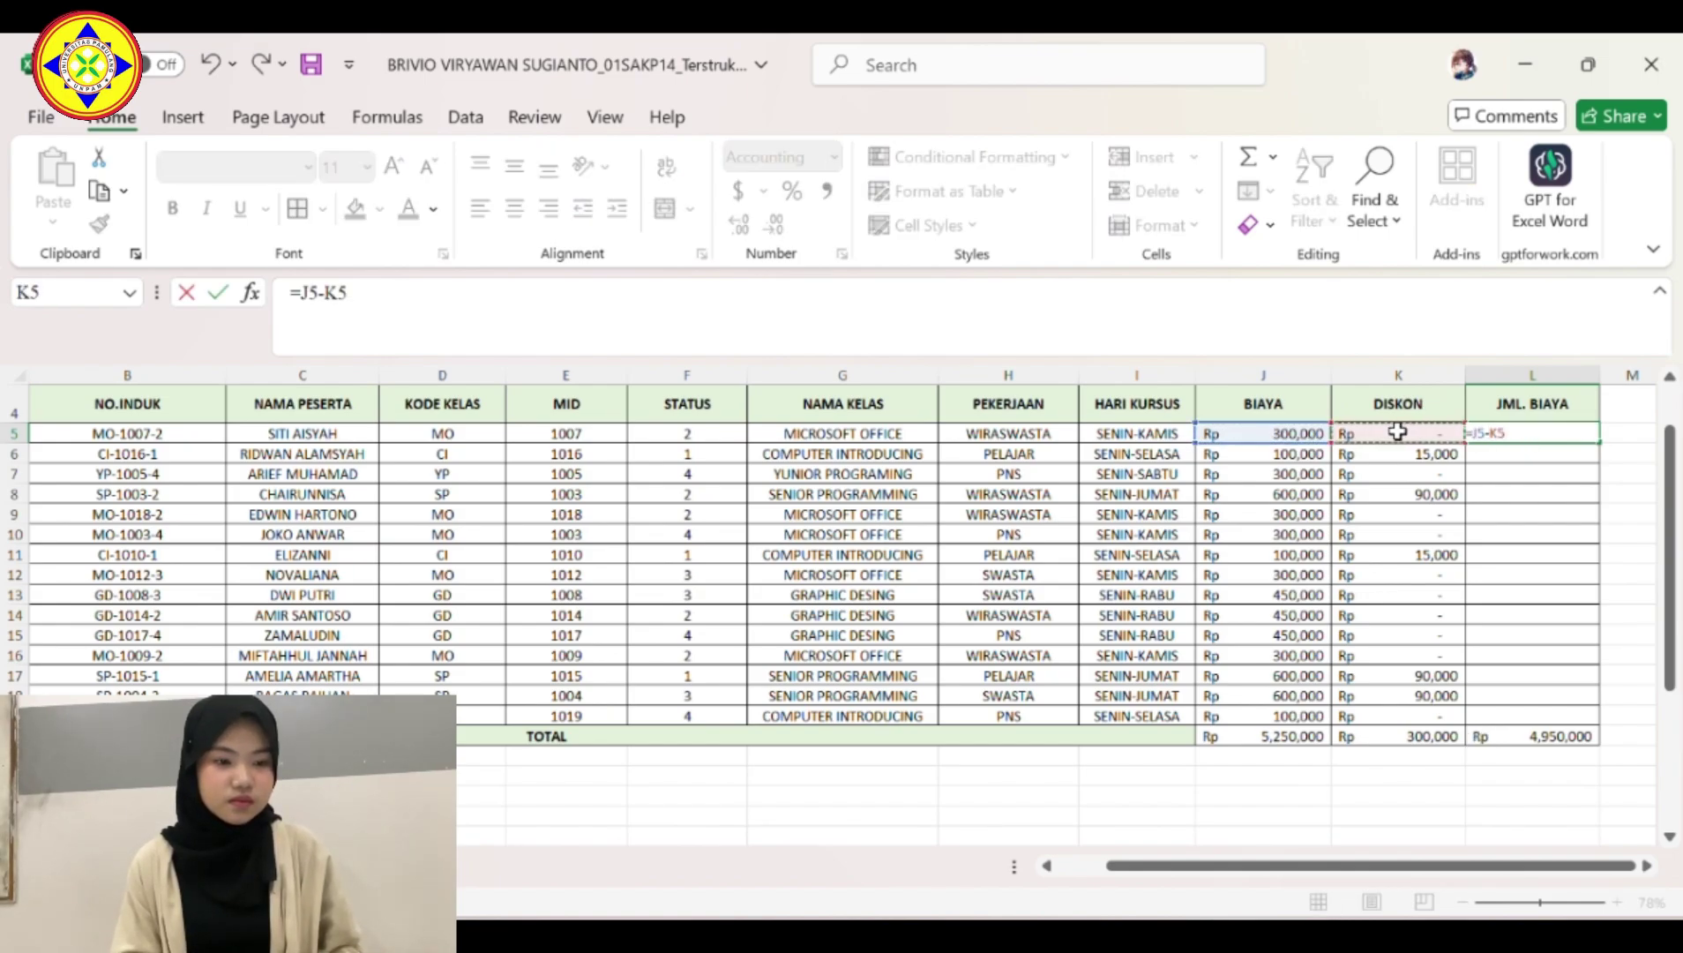
{"action": "key", "text": "Return"}
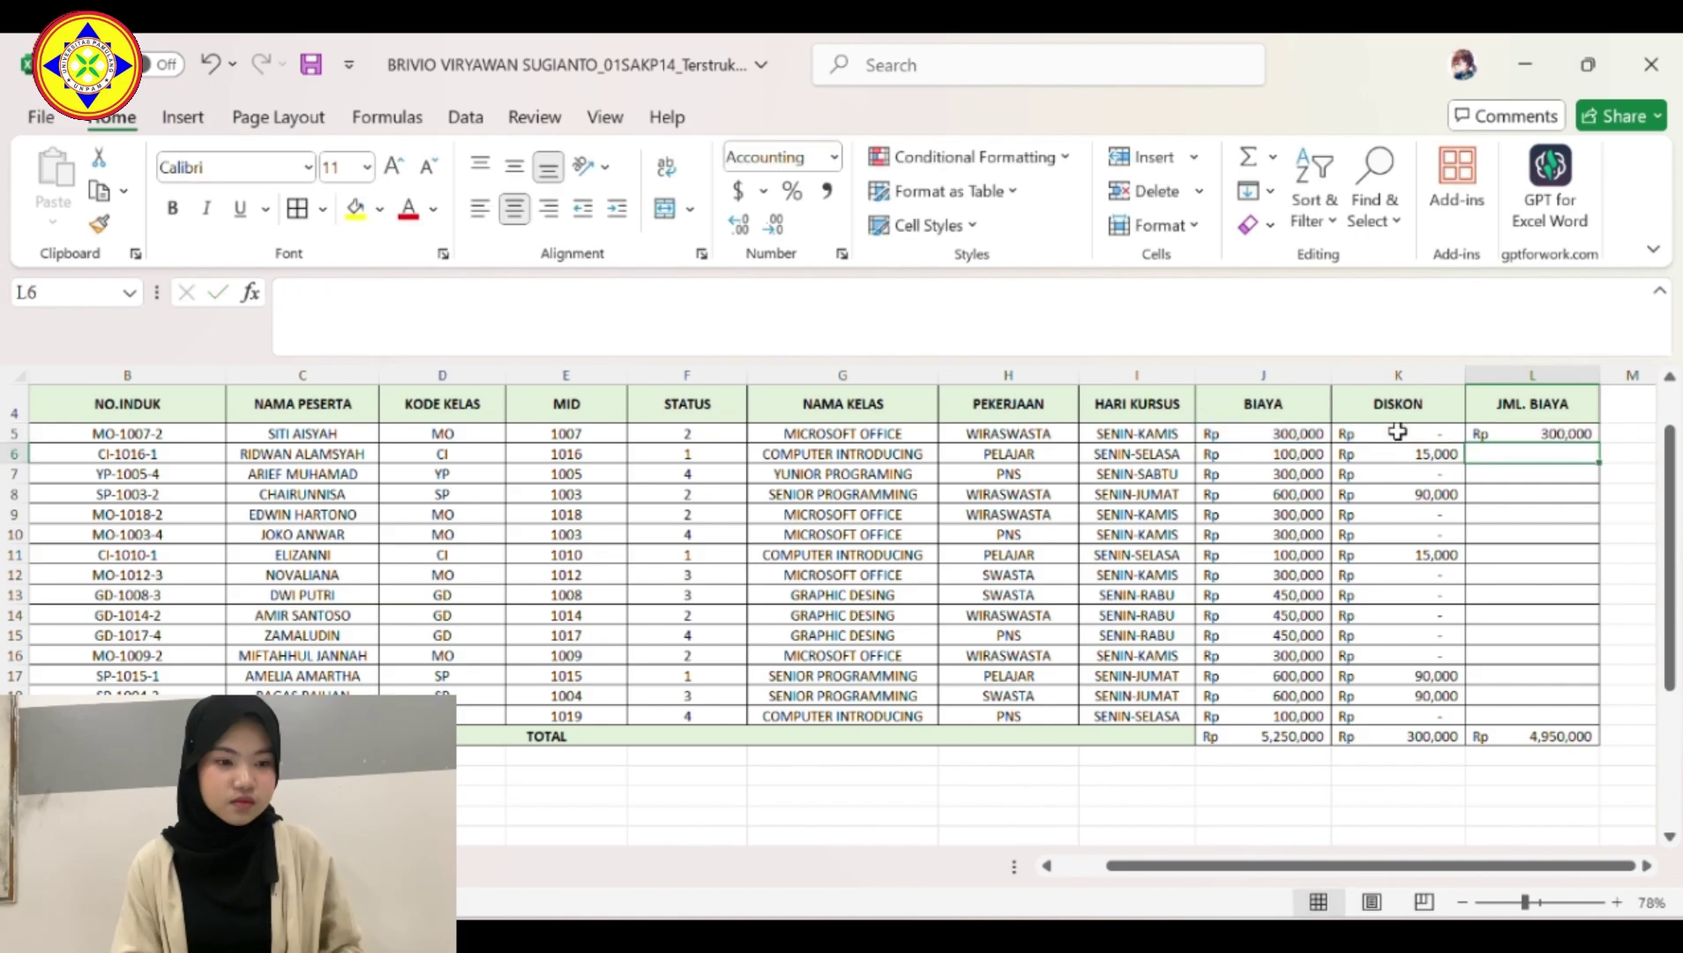
{"action": "left_click", "coordinate": [1520, 430]}
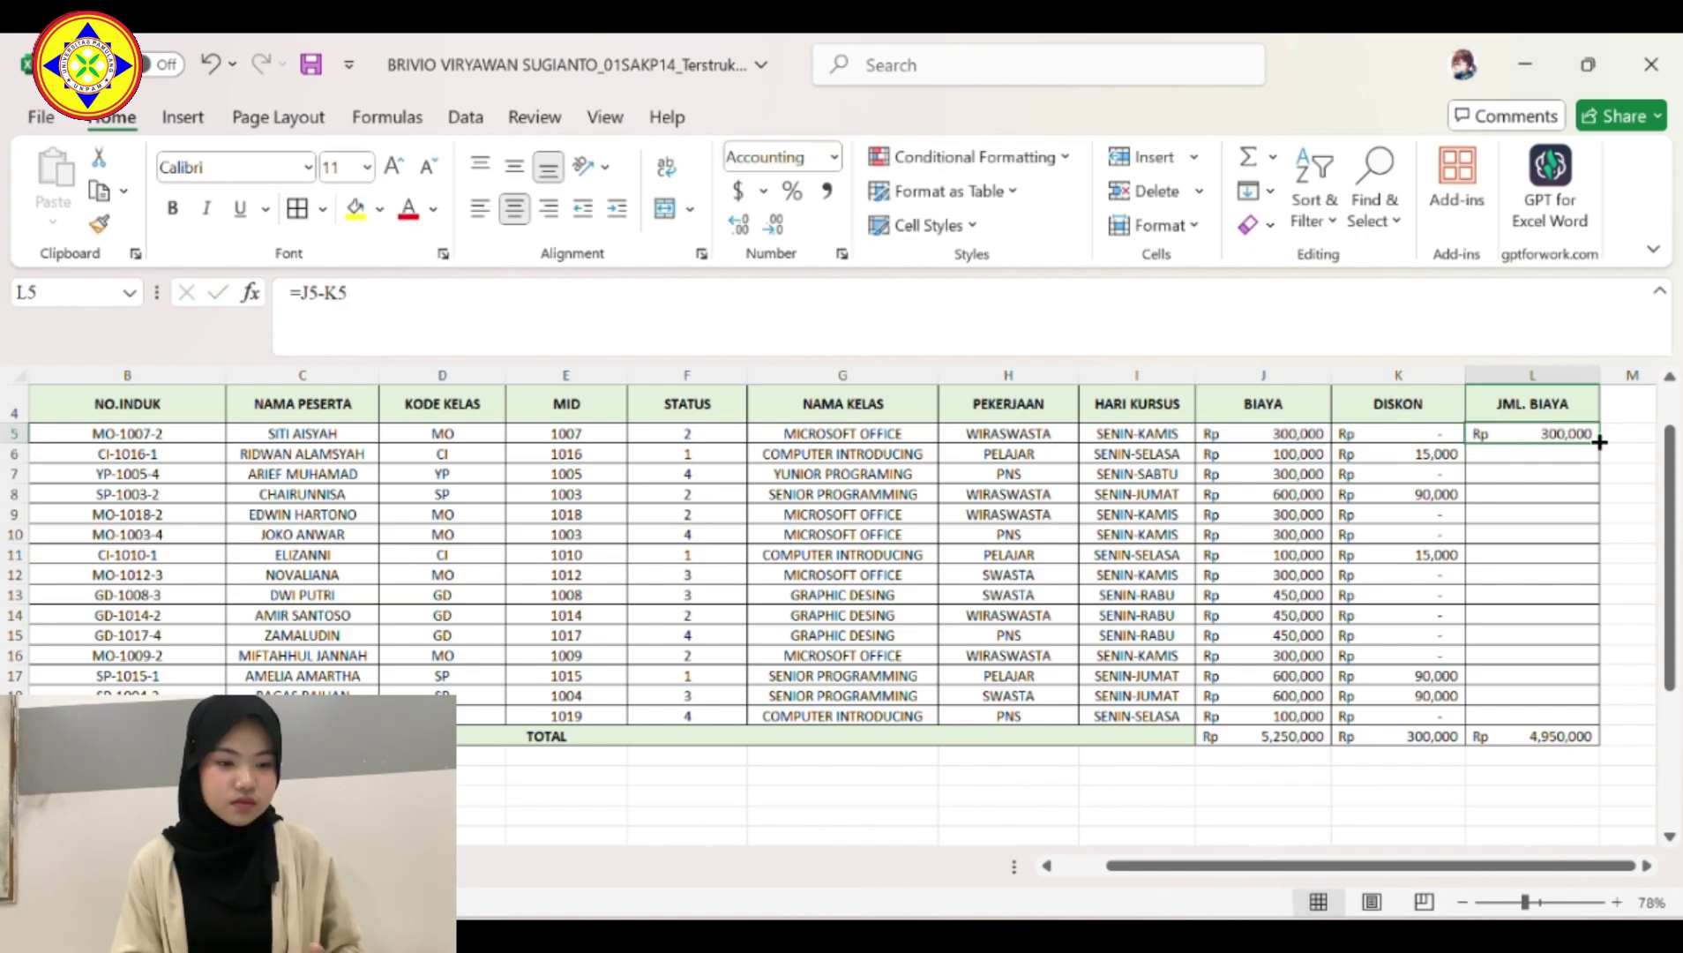
{"action": "left_click_drag", "start_coordinate": [1604, 441], "coordinate": [1605, 720]}
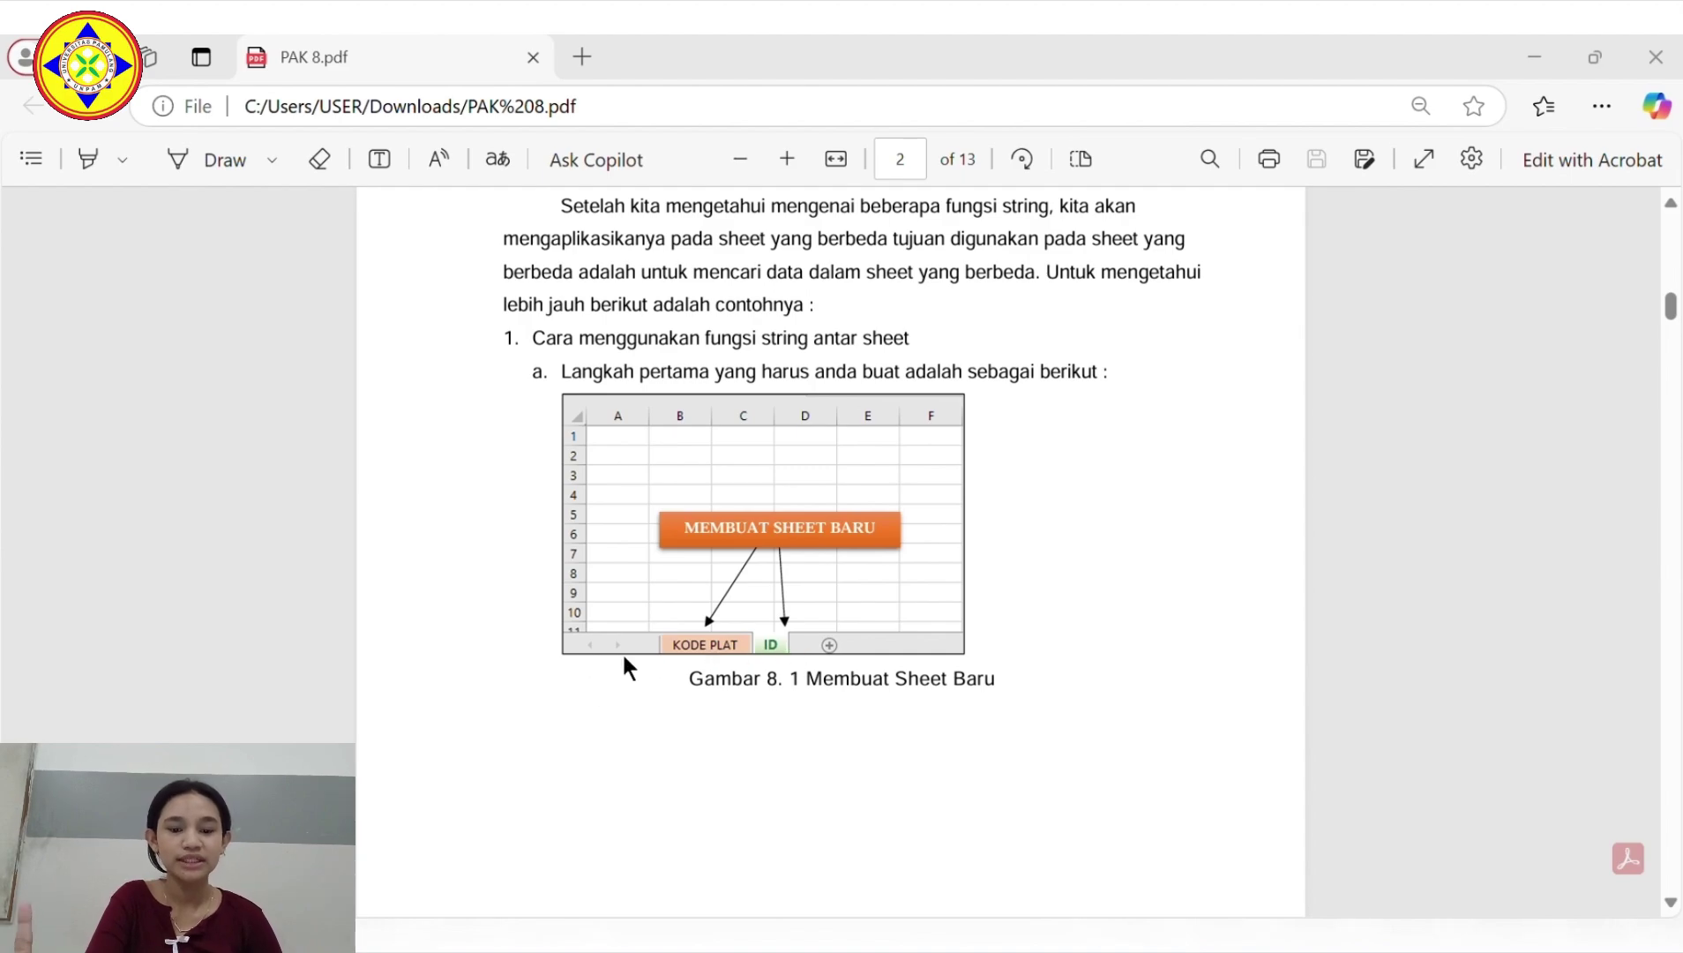
Examine the PAK 8 example's KODE PLAT and ID sheet layouts and its LEFT formula for the KODE PLAT cell C2.
{"action": "scroll", "coordinate": [1051, 582], "scroll_direction": "down", "scroll_amount": 8}
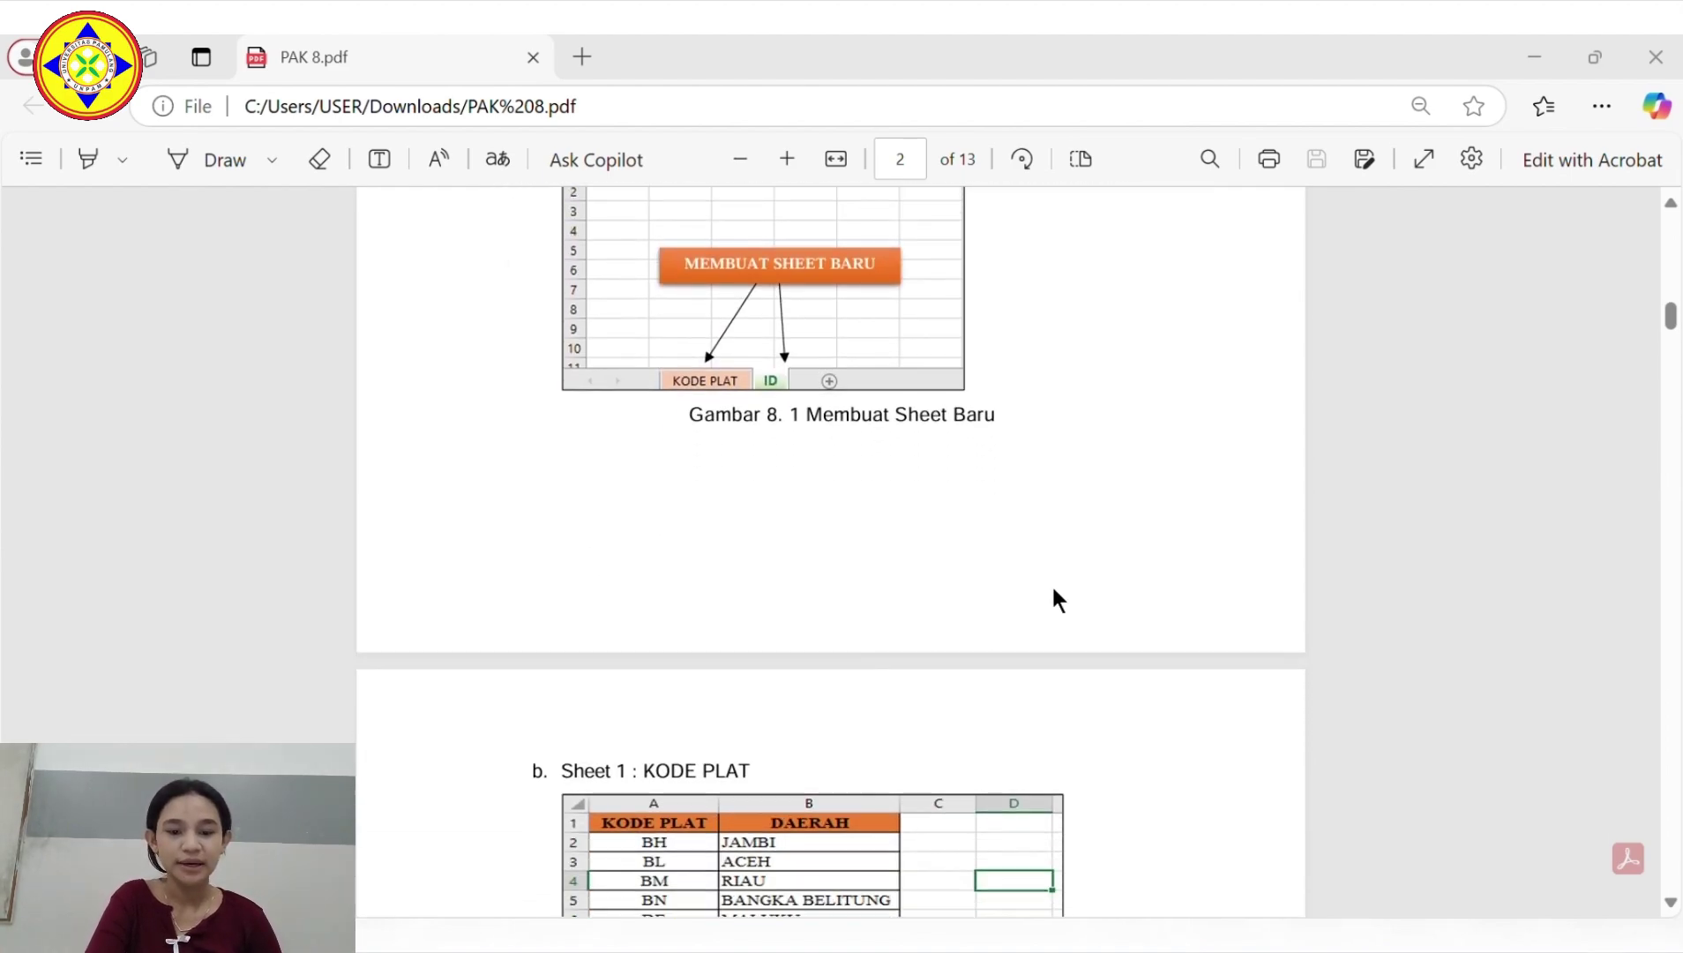
{"action": "scroll", "coordinate": [1052, 582], "scroll_direction": "down", "scroll_amount": 2}
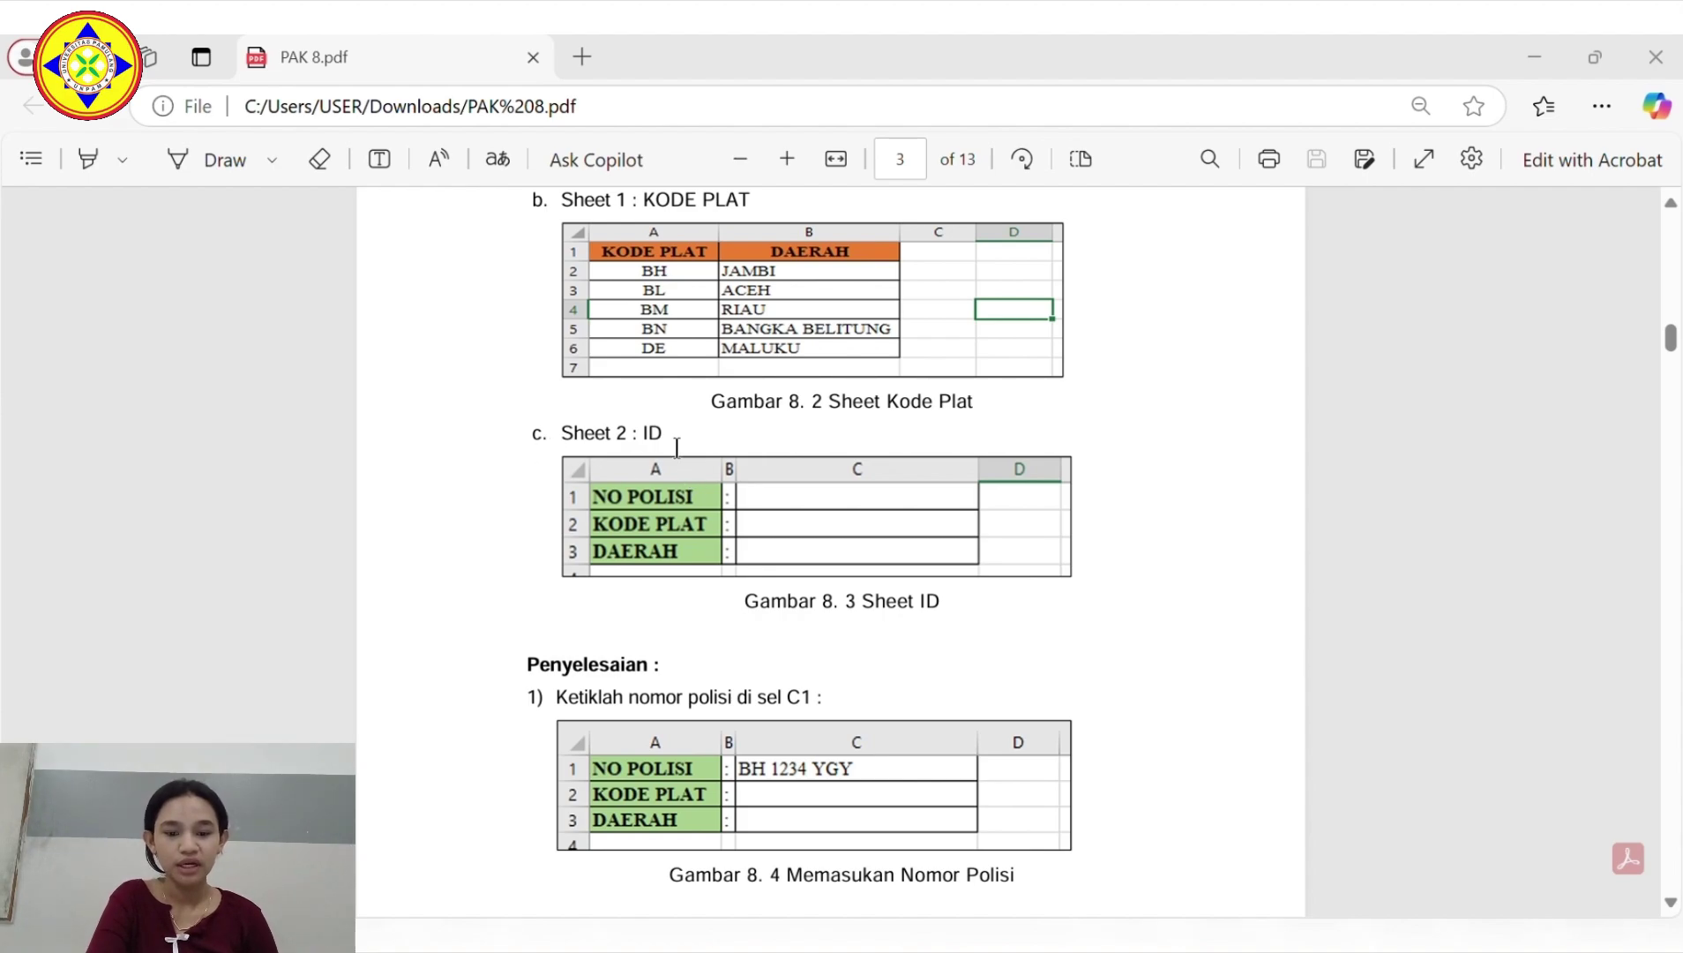
{"action": "left_click_drag", "start_coordinate": [617, 434], "coordinate": [652, 439]}
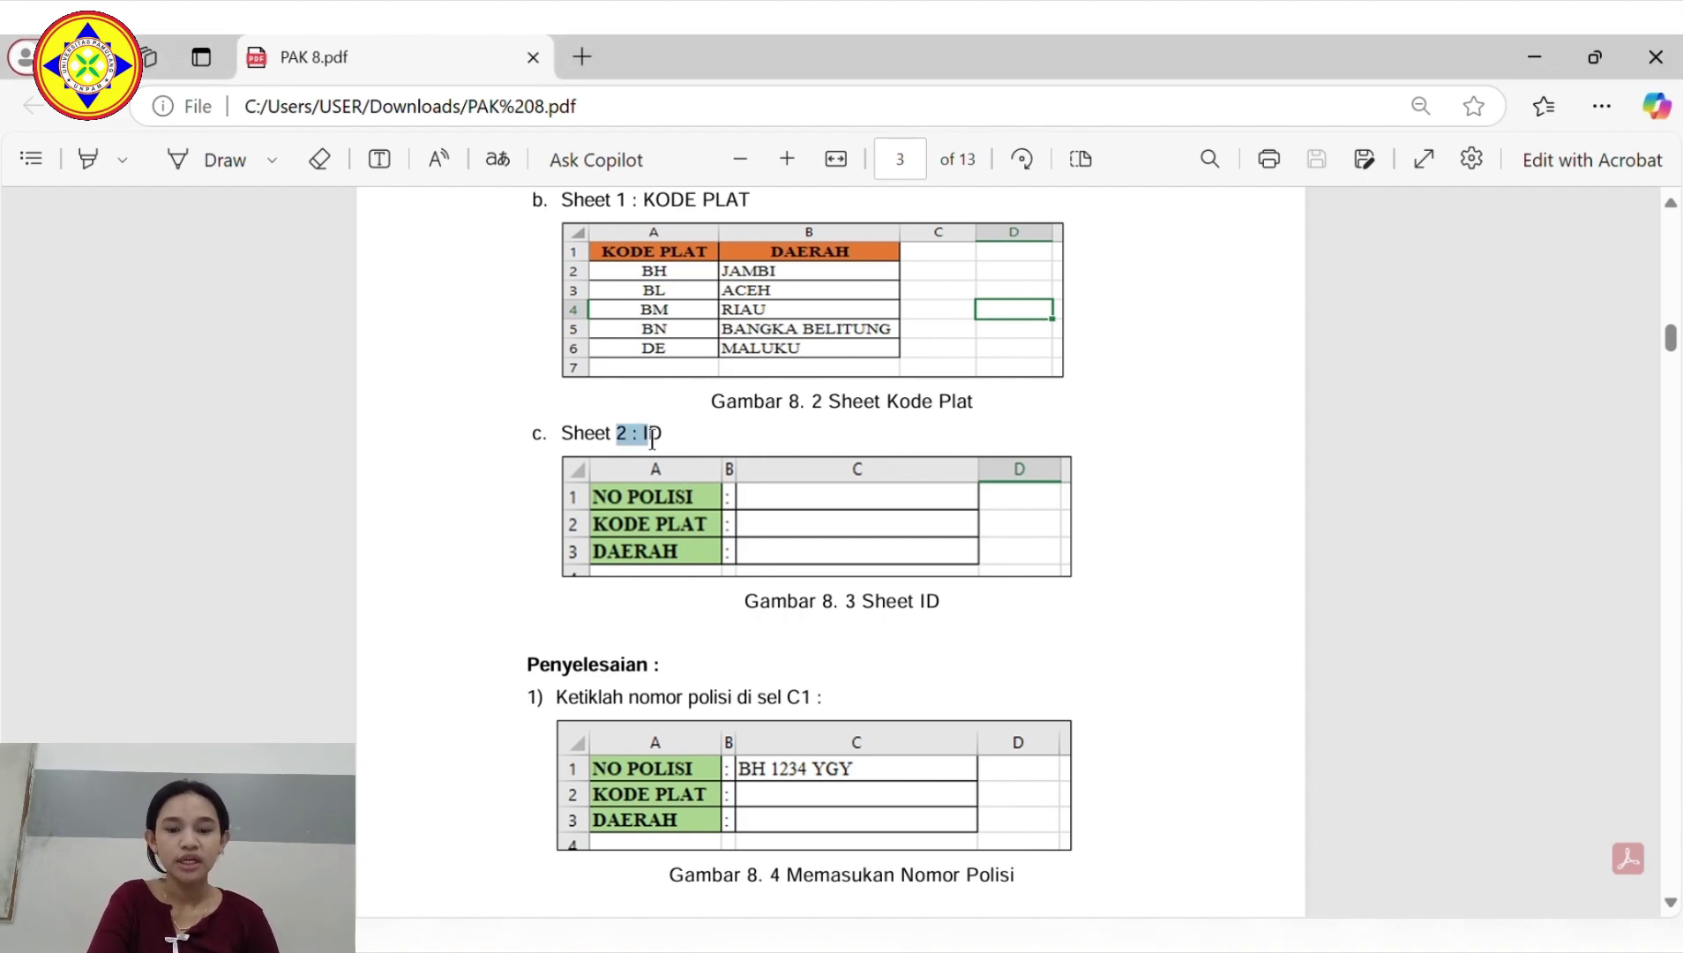
{"action": "left_click", "coordinate": [688, 441]}
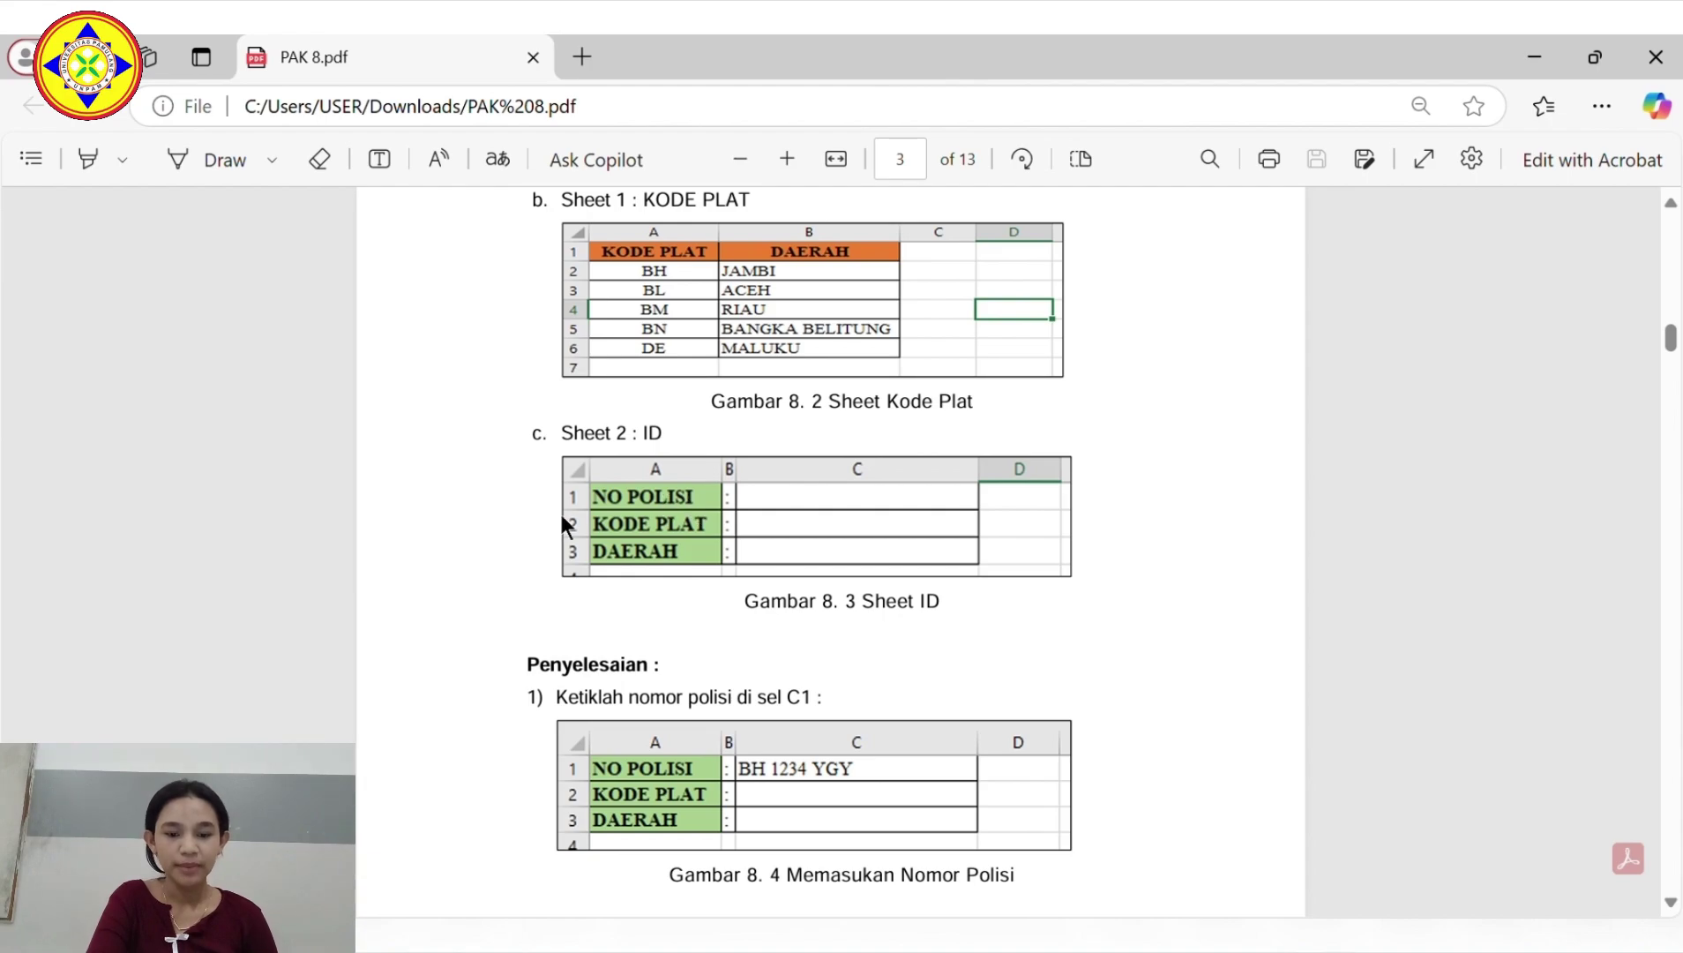
{"action": "scroll", "coordinate": [680, 565], "scroll_direction": "down", "scroll_amount": 5}
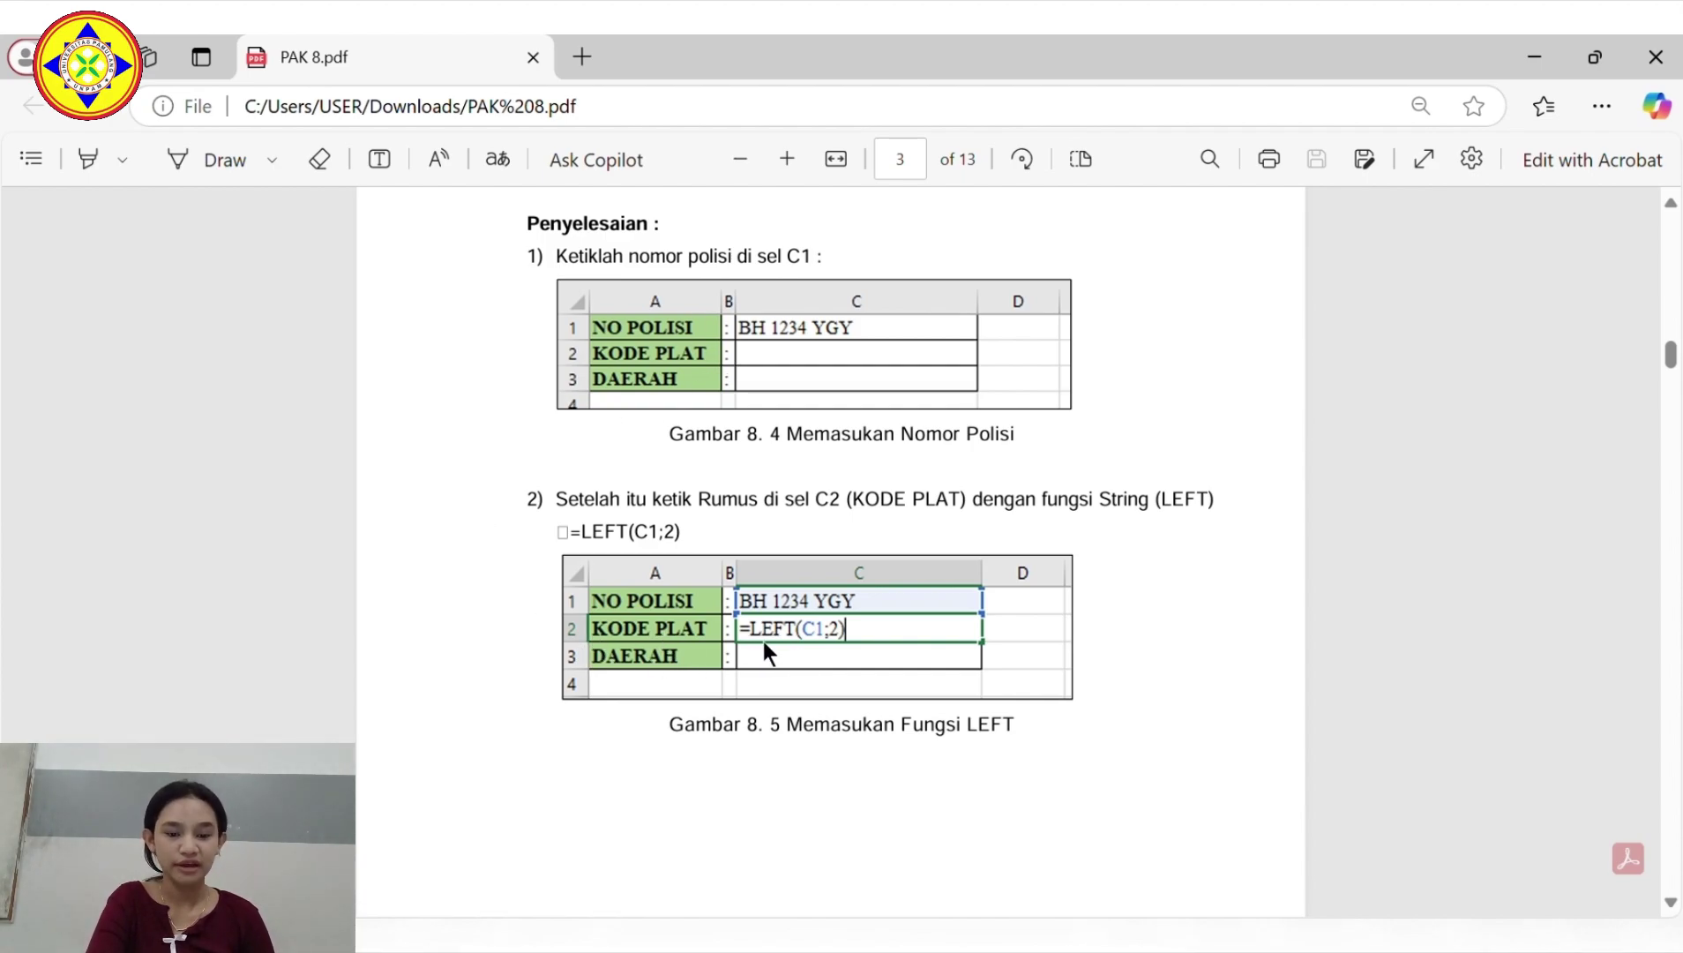
{"action": "left_click", "coordinate": [639, 532]}
{"action": "left_click", "coordinate": [654, 543]}
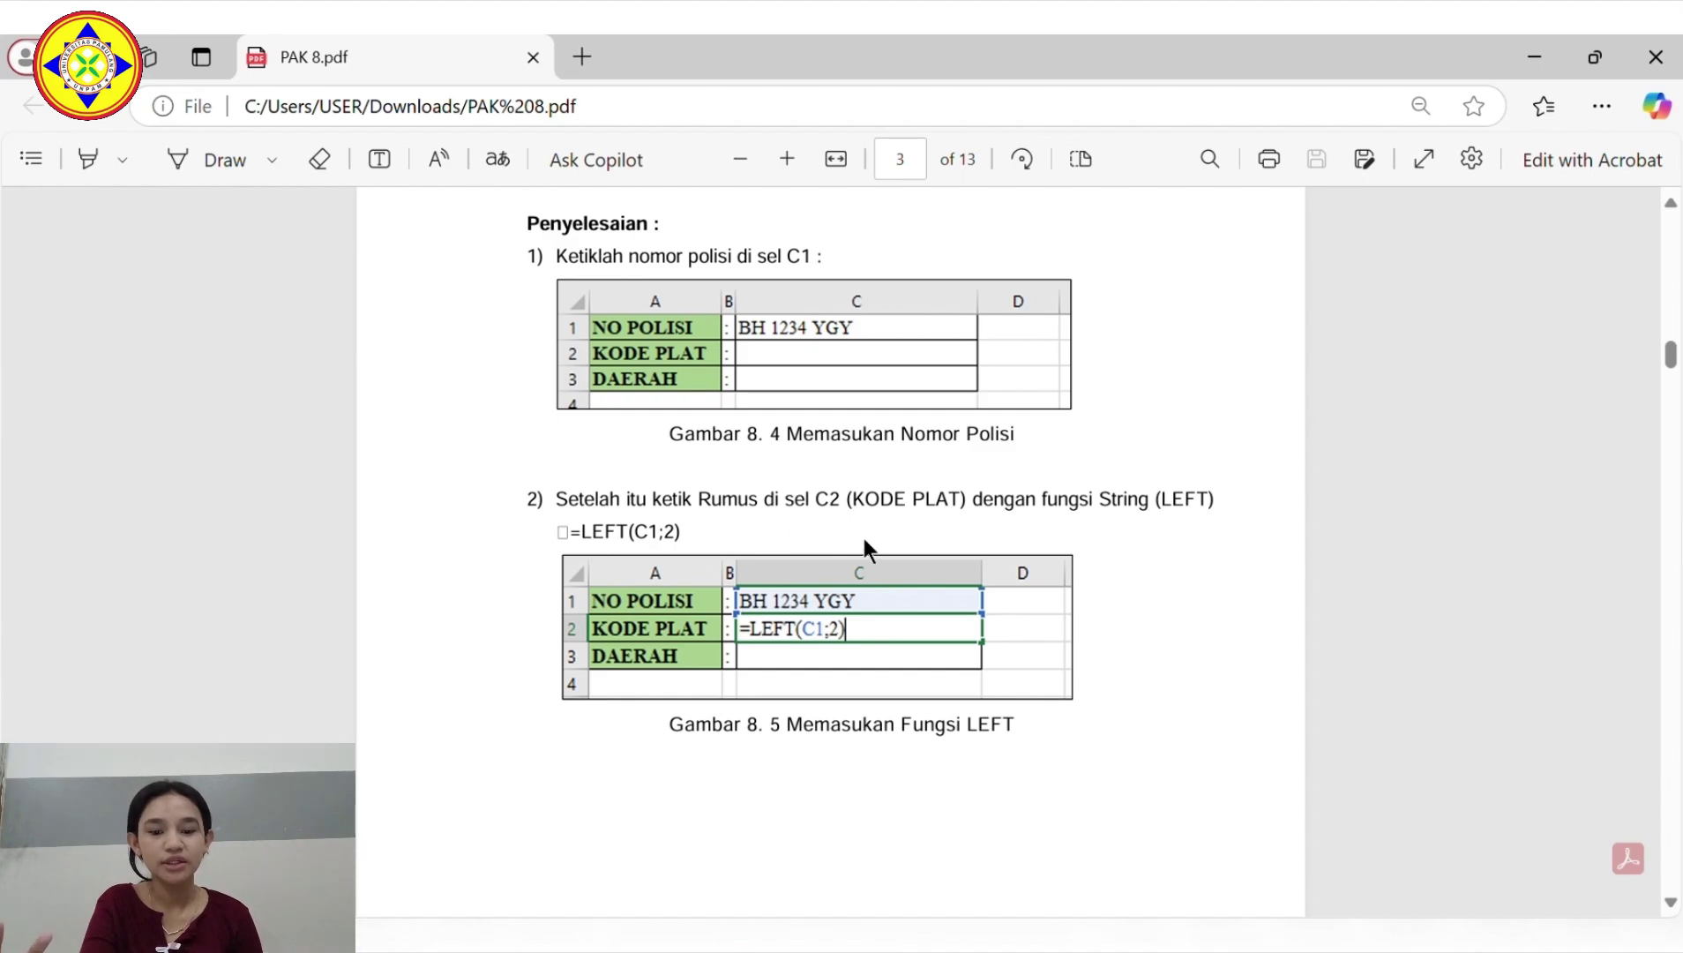
Examine how the VLOOKUP formula in C3 fills DAERAH, comparing it with the KODE PLAT sheet's table.
{"action": "scroll", "coordinate": [901, 747], "scroll_direction": "down", "scroll_amount": 5}
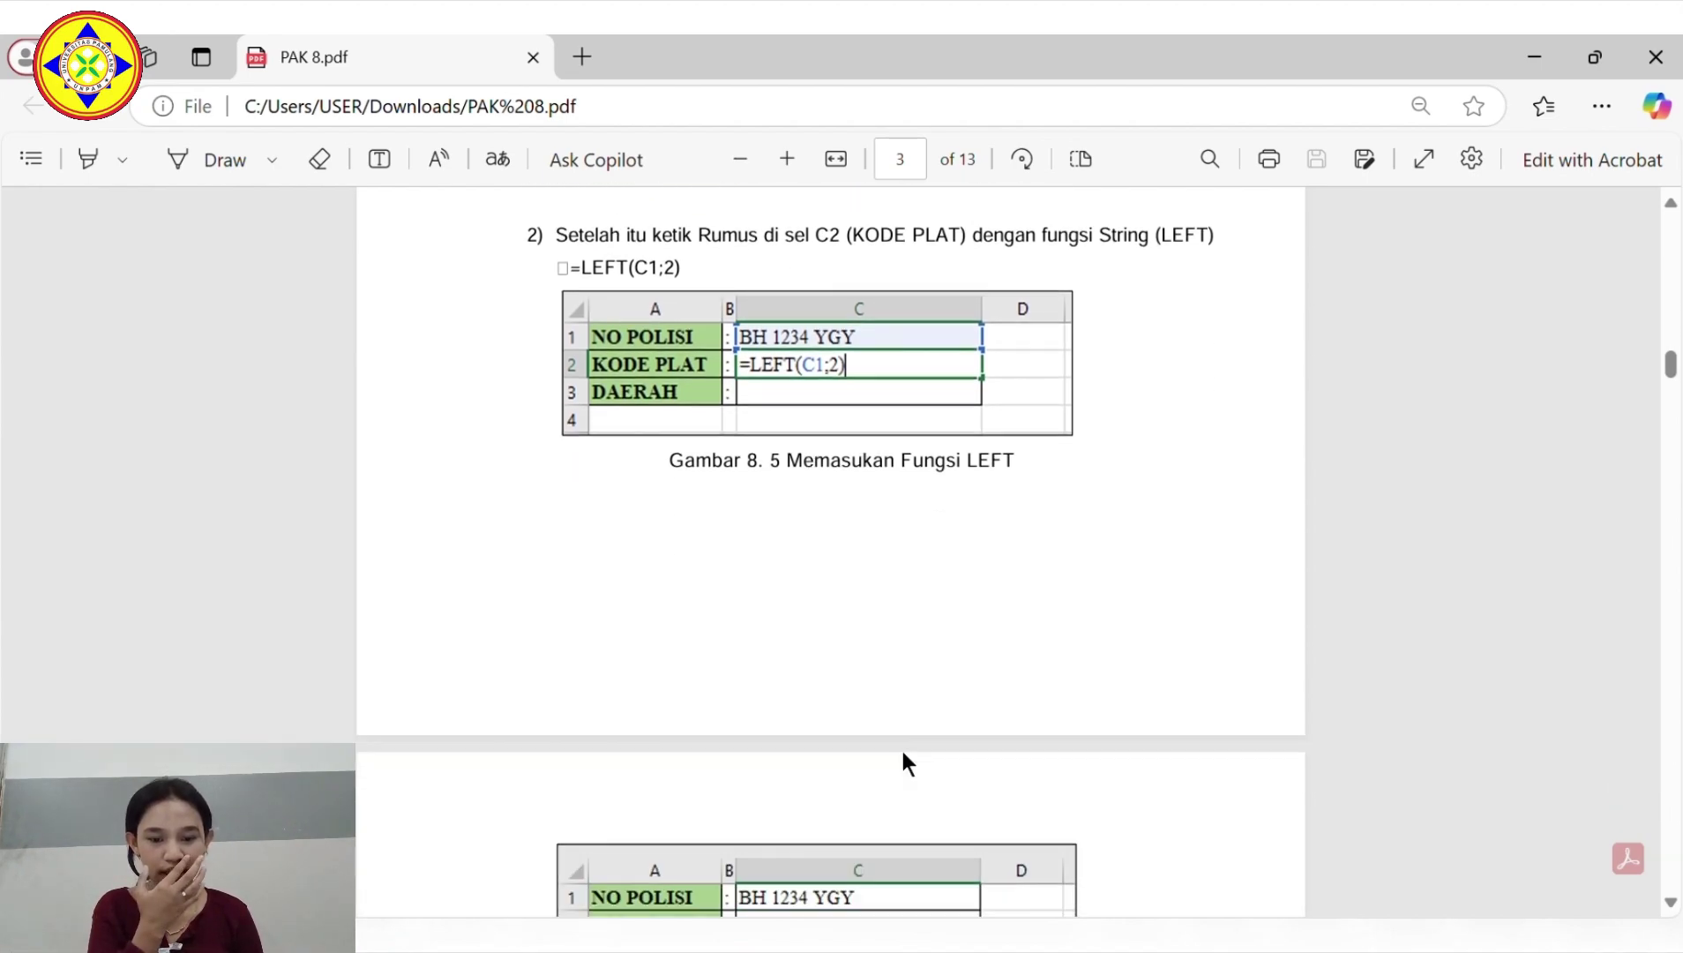
{"action": "scroll", "coordinate": [903, 740], "scroll_direction": "down", "scroll_amount": 6}
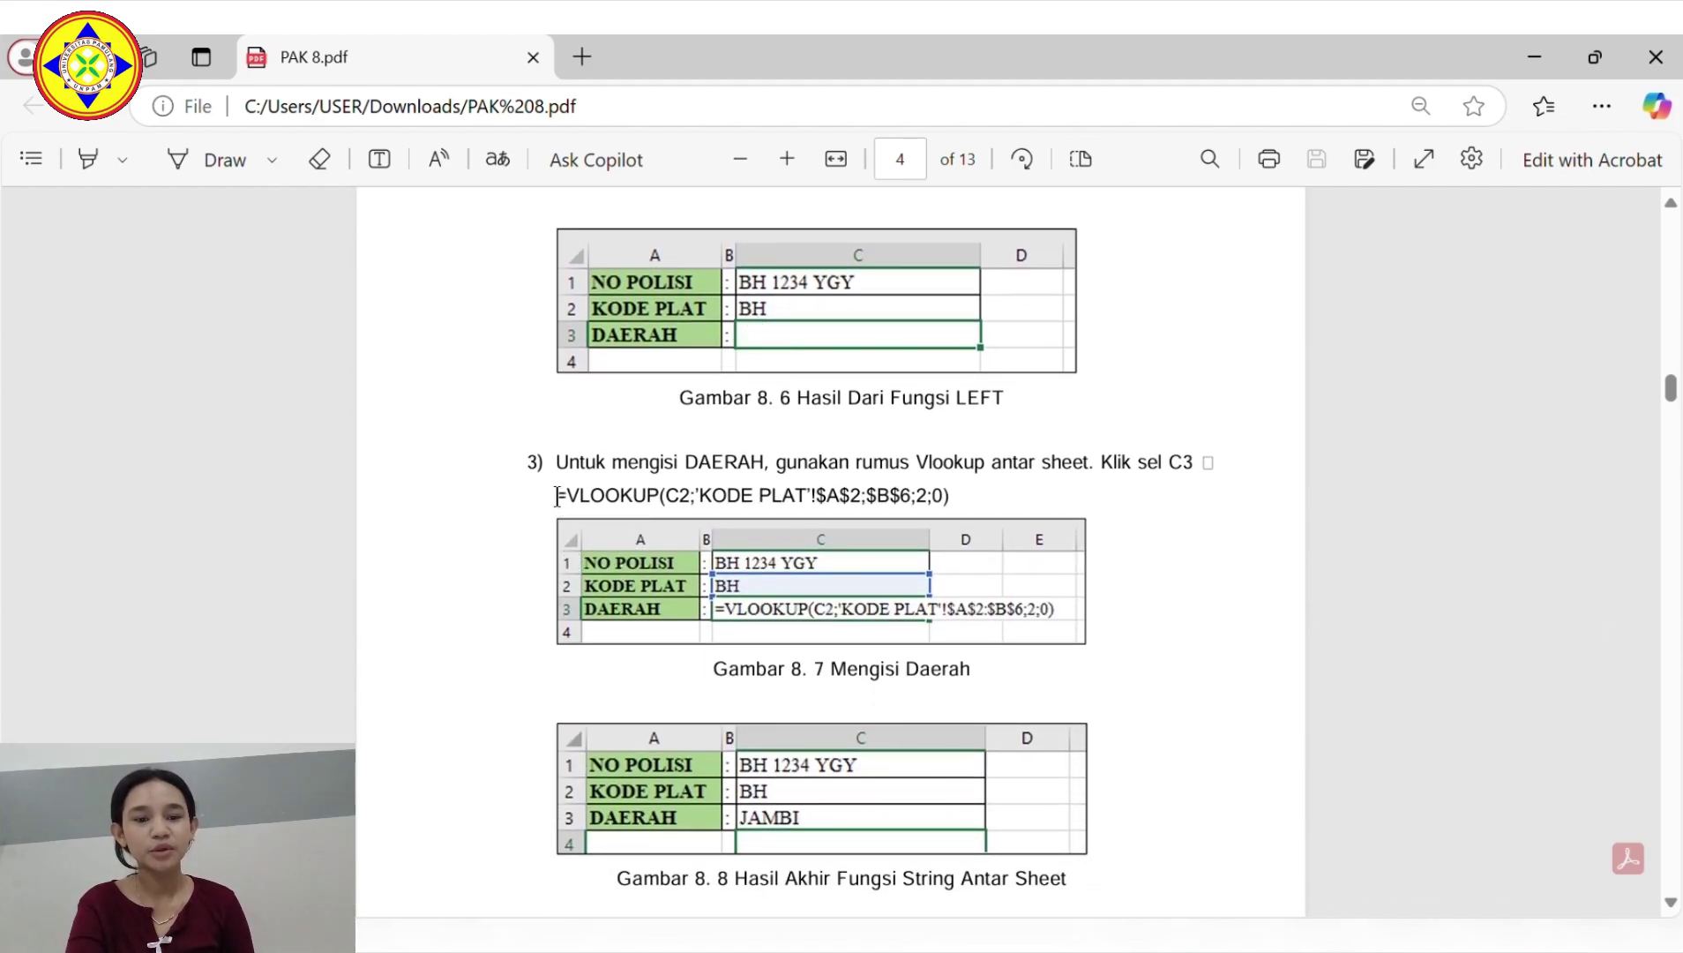
{"action": "left_click_drag", "start_coordinate": [555, 495], "coordinate": [964, 492]}
{"action": "left_click", "coordinate": [969, 491]}
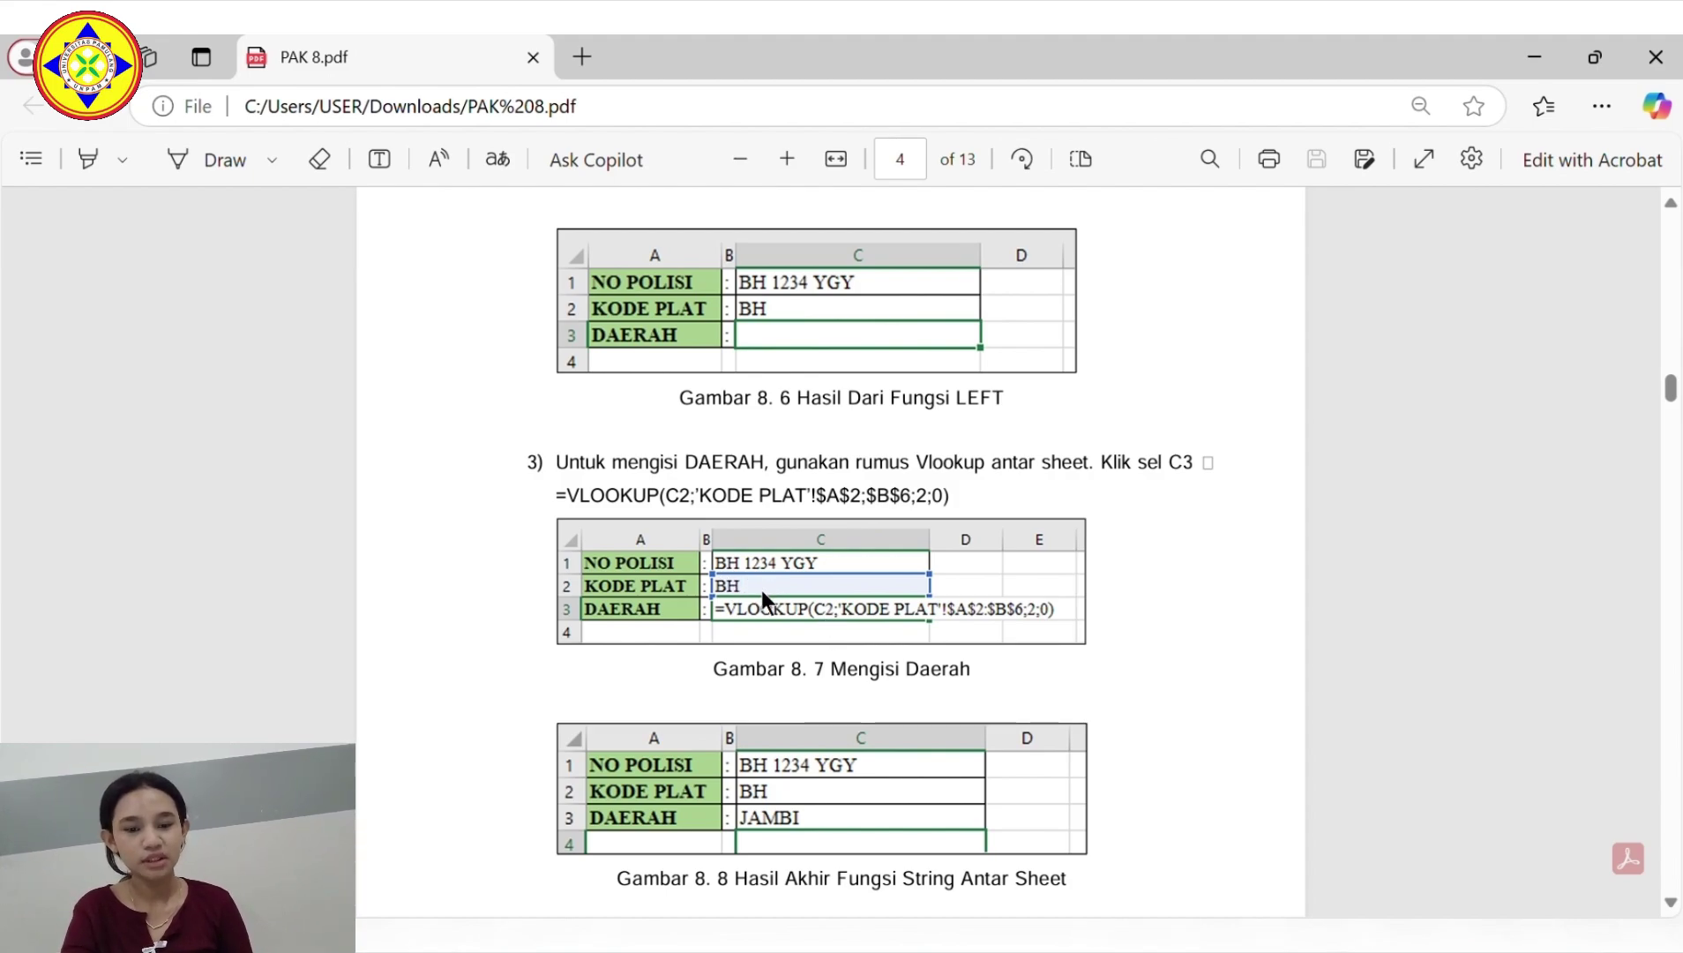
{"action": "scroll", "coordinate": [766, 592], "scroll_direction": "up", "scroll_amount": 5}
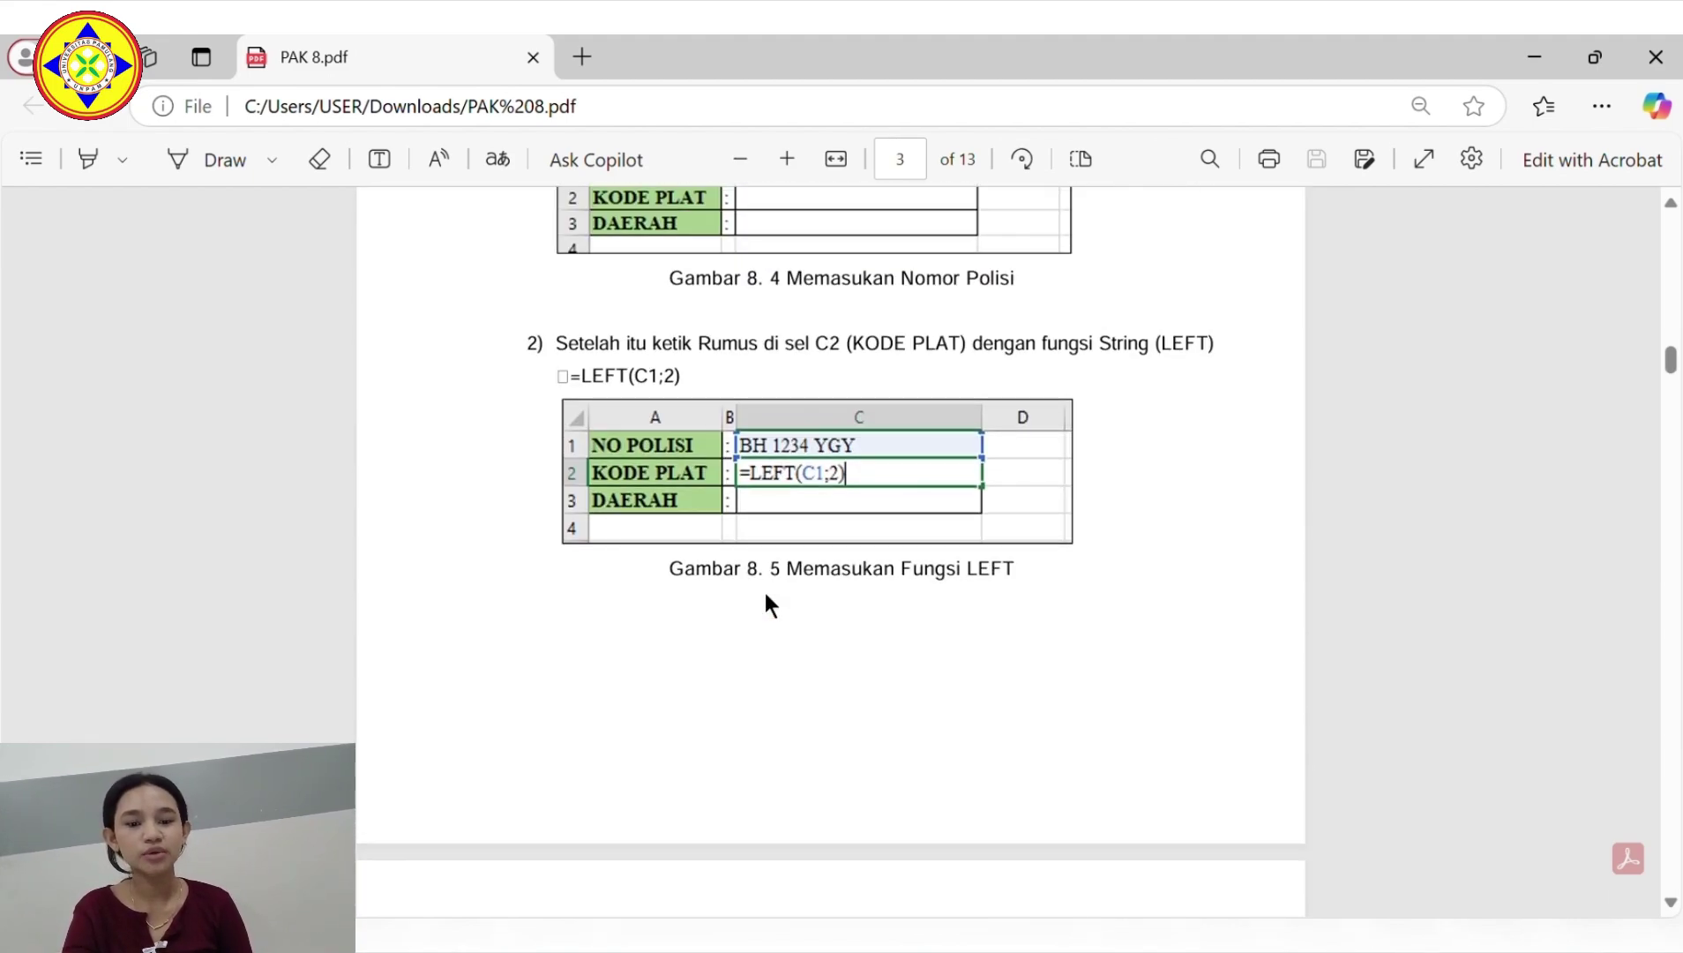
{"action": "scroll", "coordinate": [765, 599], "scroll_direction": "up", "scroll_amount": 8}
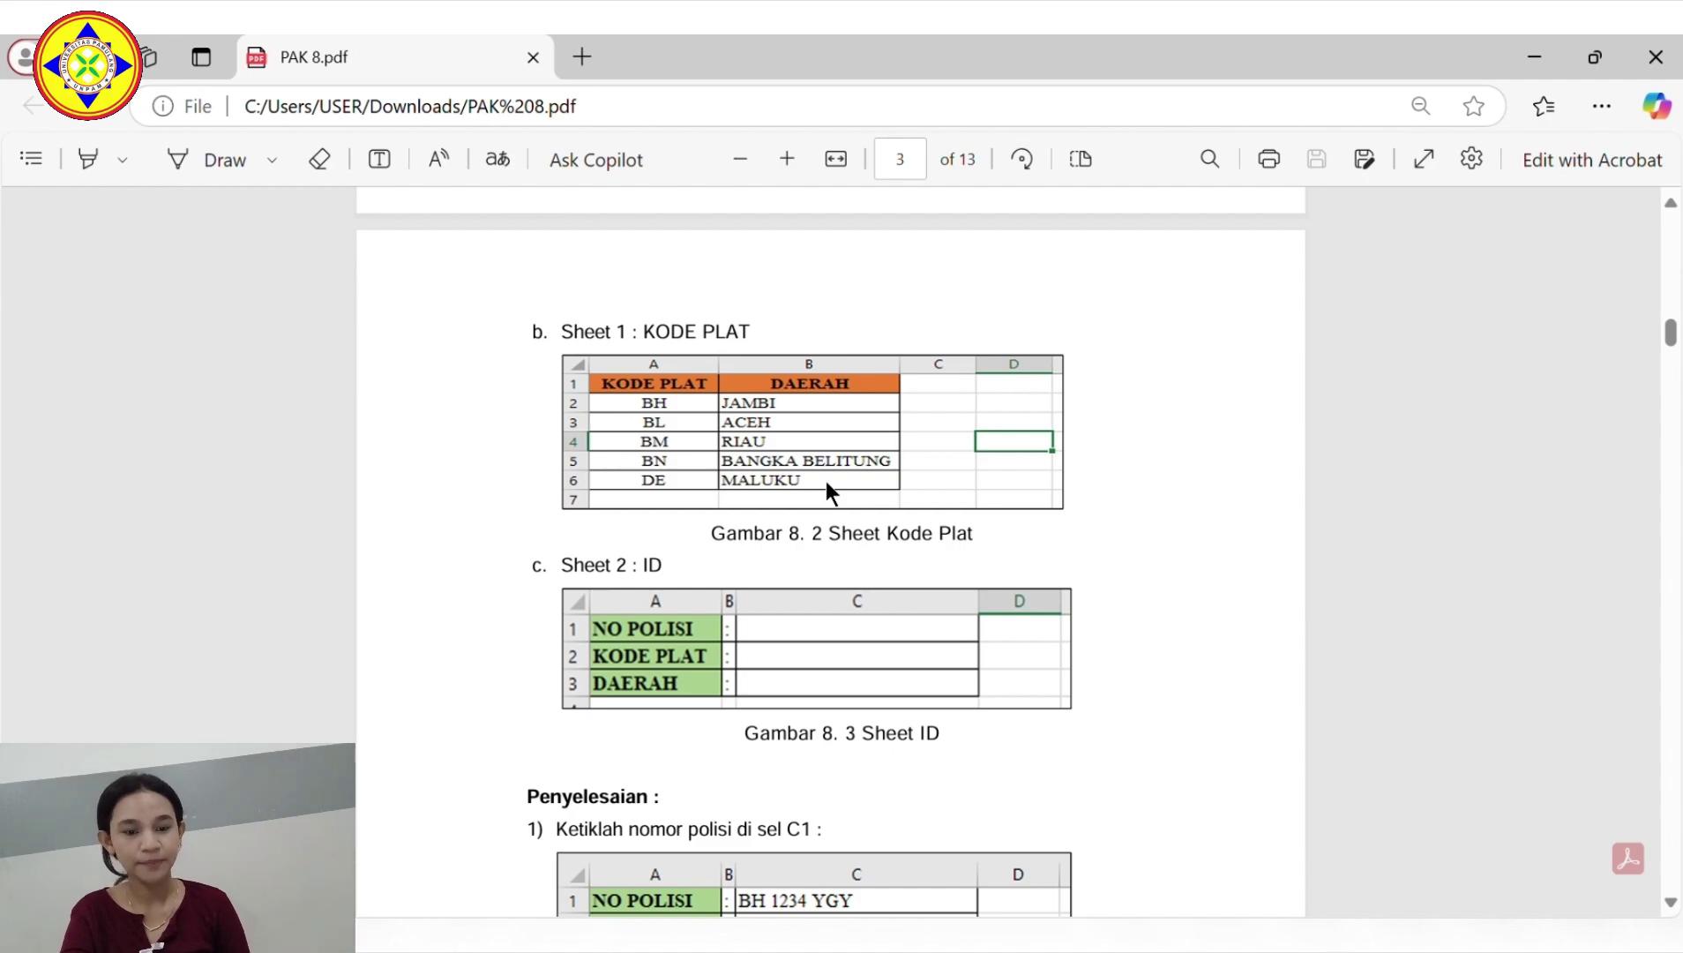
{"action": "scroll", "coordinate": [826, 482], "scroll_direction": "down", "scroll_amount": 8}
{"action": "scroll", "coordinate": [825, 481], "scroll_direction": "down", "scroll_amount": 8}
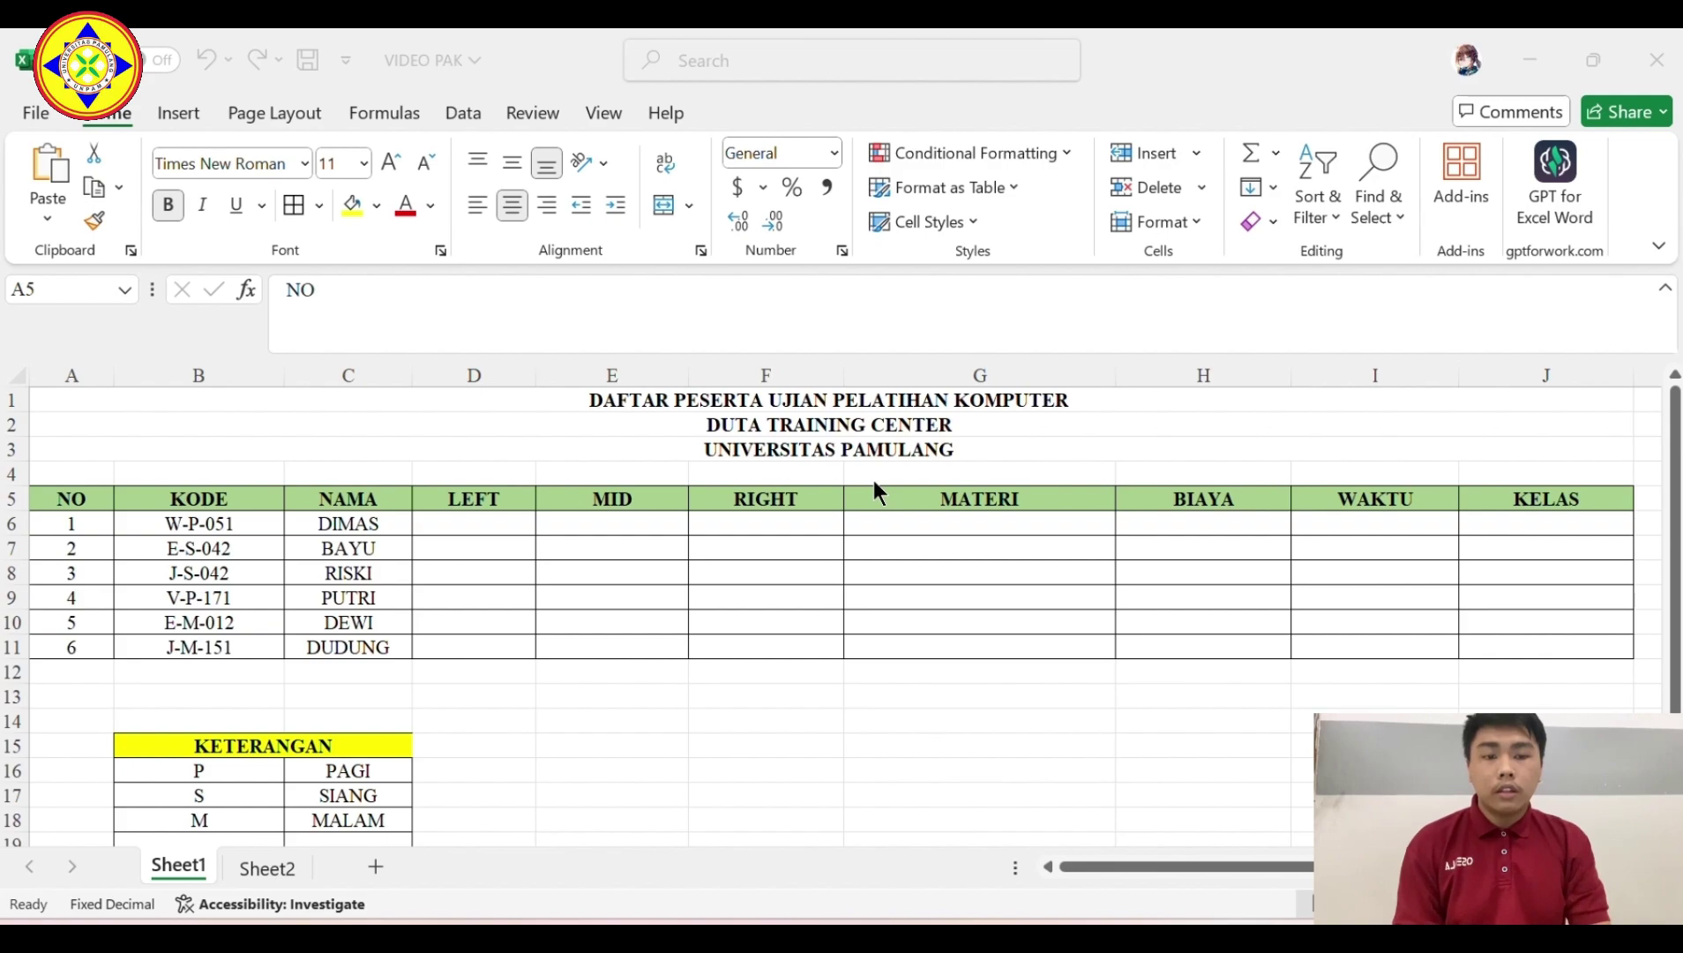
Review the participant table and KETERANGAN codes on Sheet1 and the MATERI and BIAYA table on Sheet2 of the VIDEO PAK workbook in Excel.
{"action": "scroll", "coordinate": [310, 527], "scroll_direction": "down", "scroll_amount": 1}
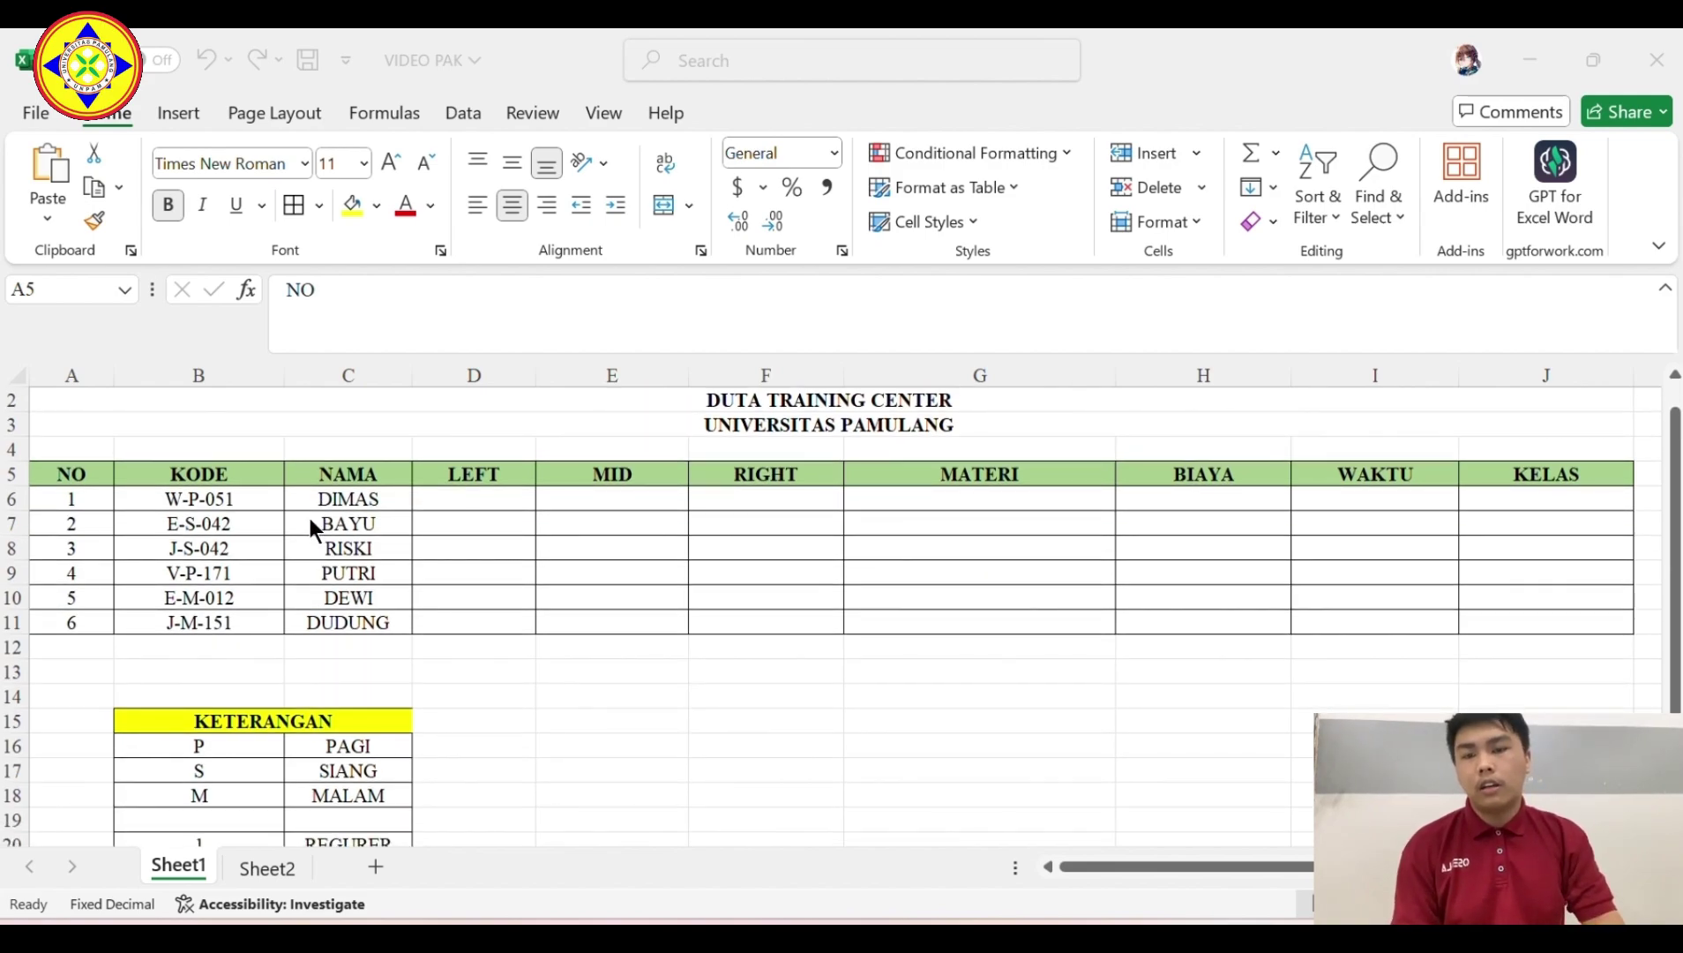
{"action": "scroll", "coordinate": [310, 526], "scroll_direction": "down", "scroll_amount": 2}
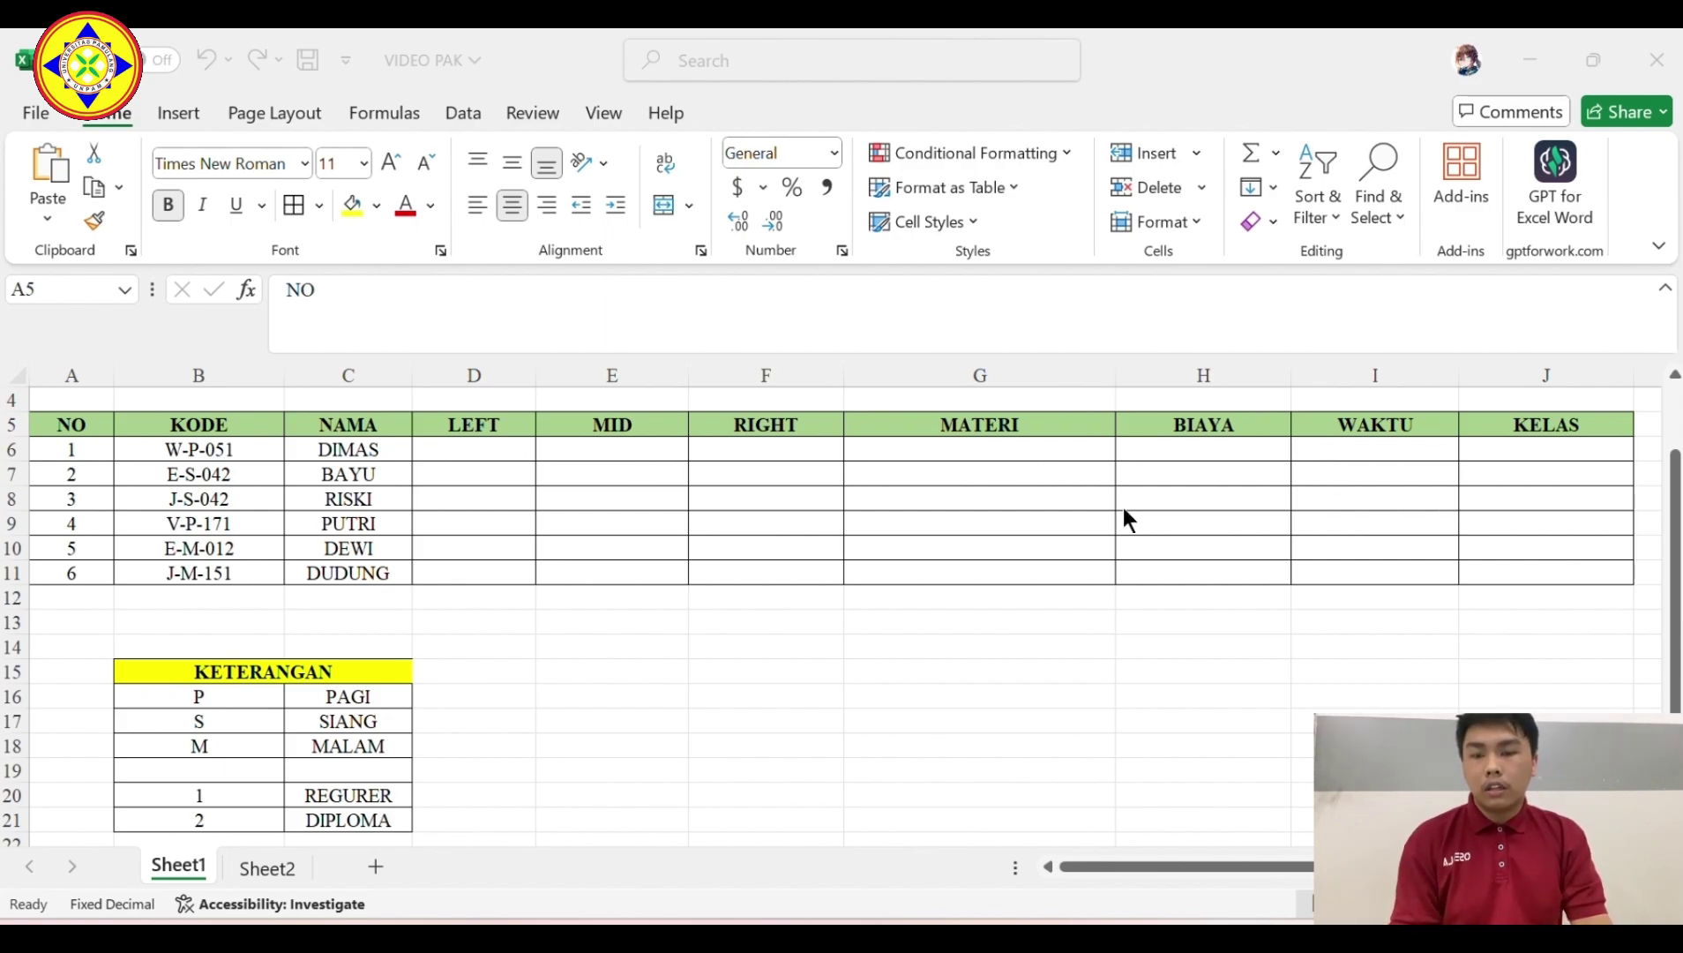
{"action": "scroll", "coordinate": [670, 638], "scroll_direction": "down", "scroll_amount": 1}
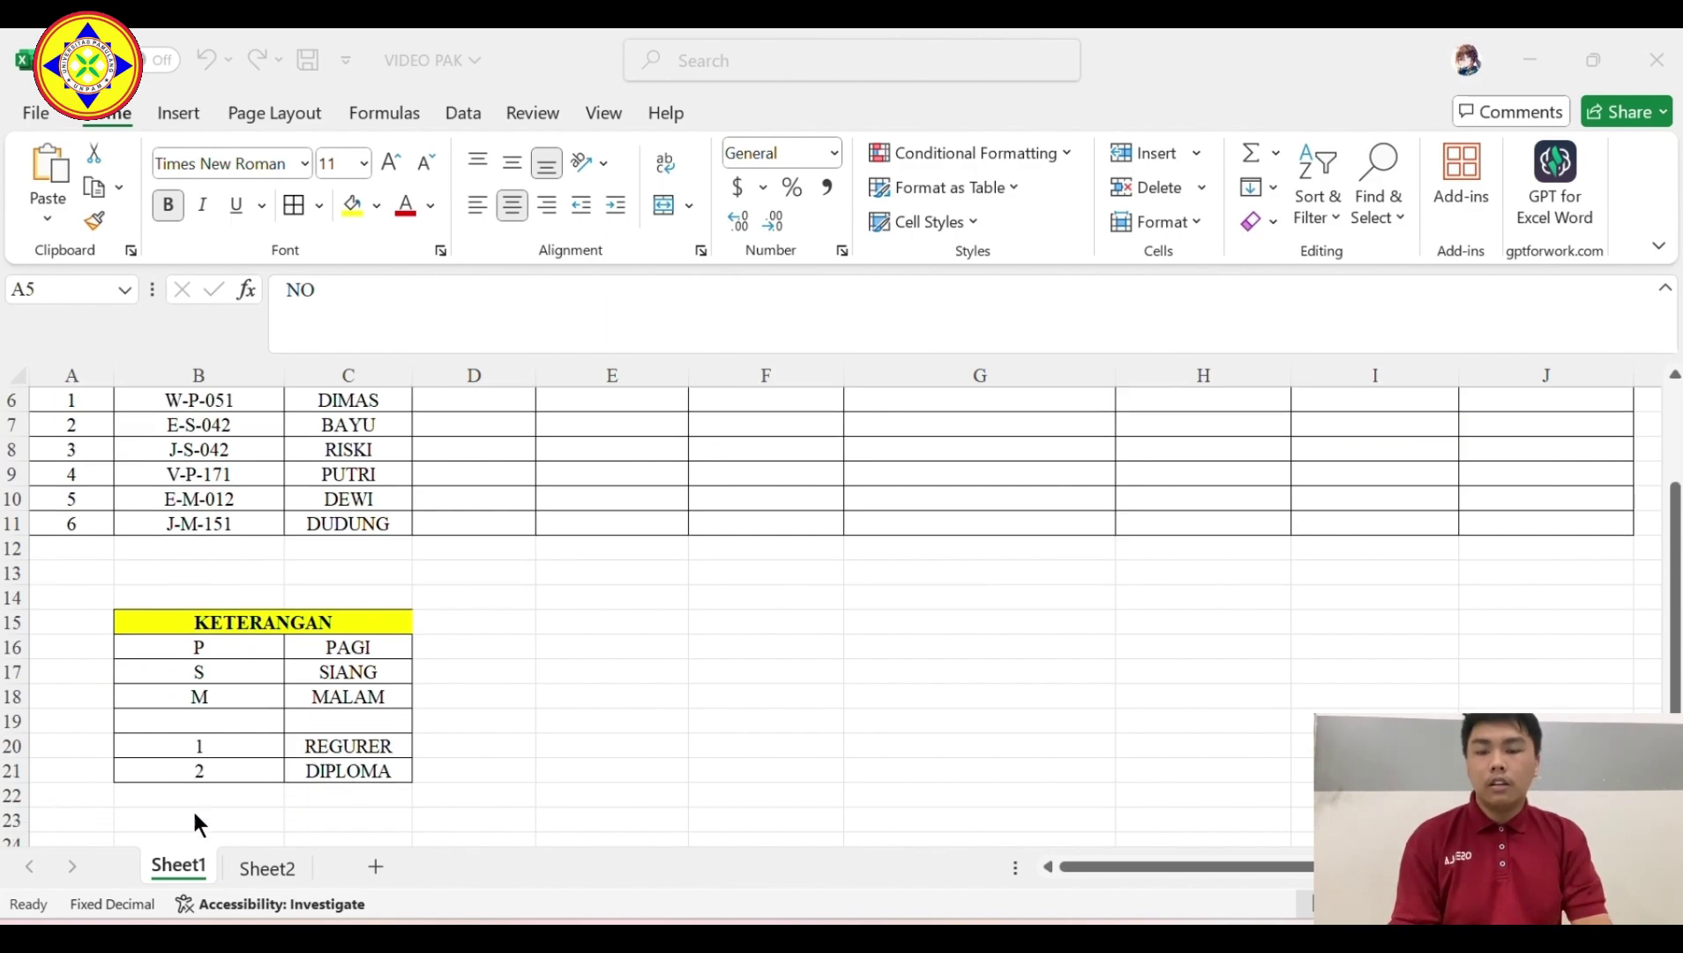
{"action": "left_click", "coordinate": [267, 868]}
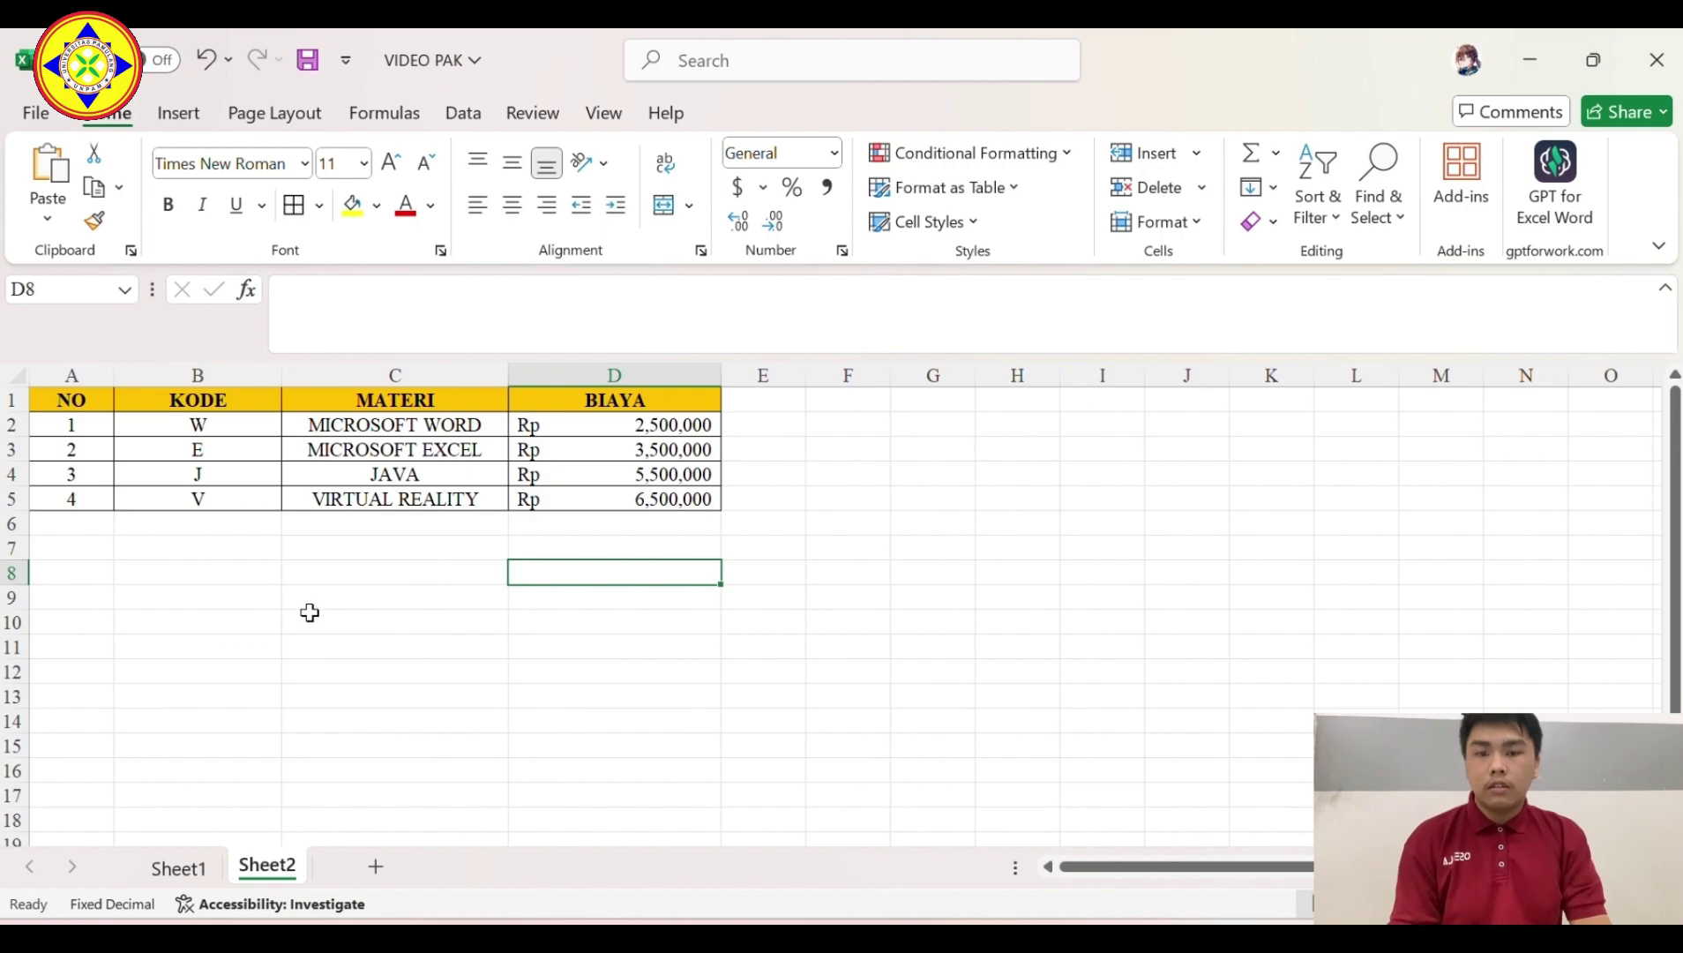
{"action": "scroll", "coordinate": [310, 613], "scroll_direction": "up", "scroll_amount": 1}
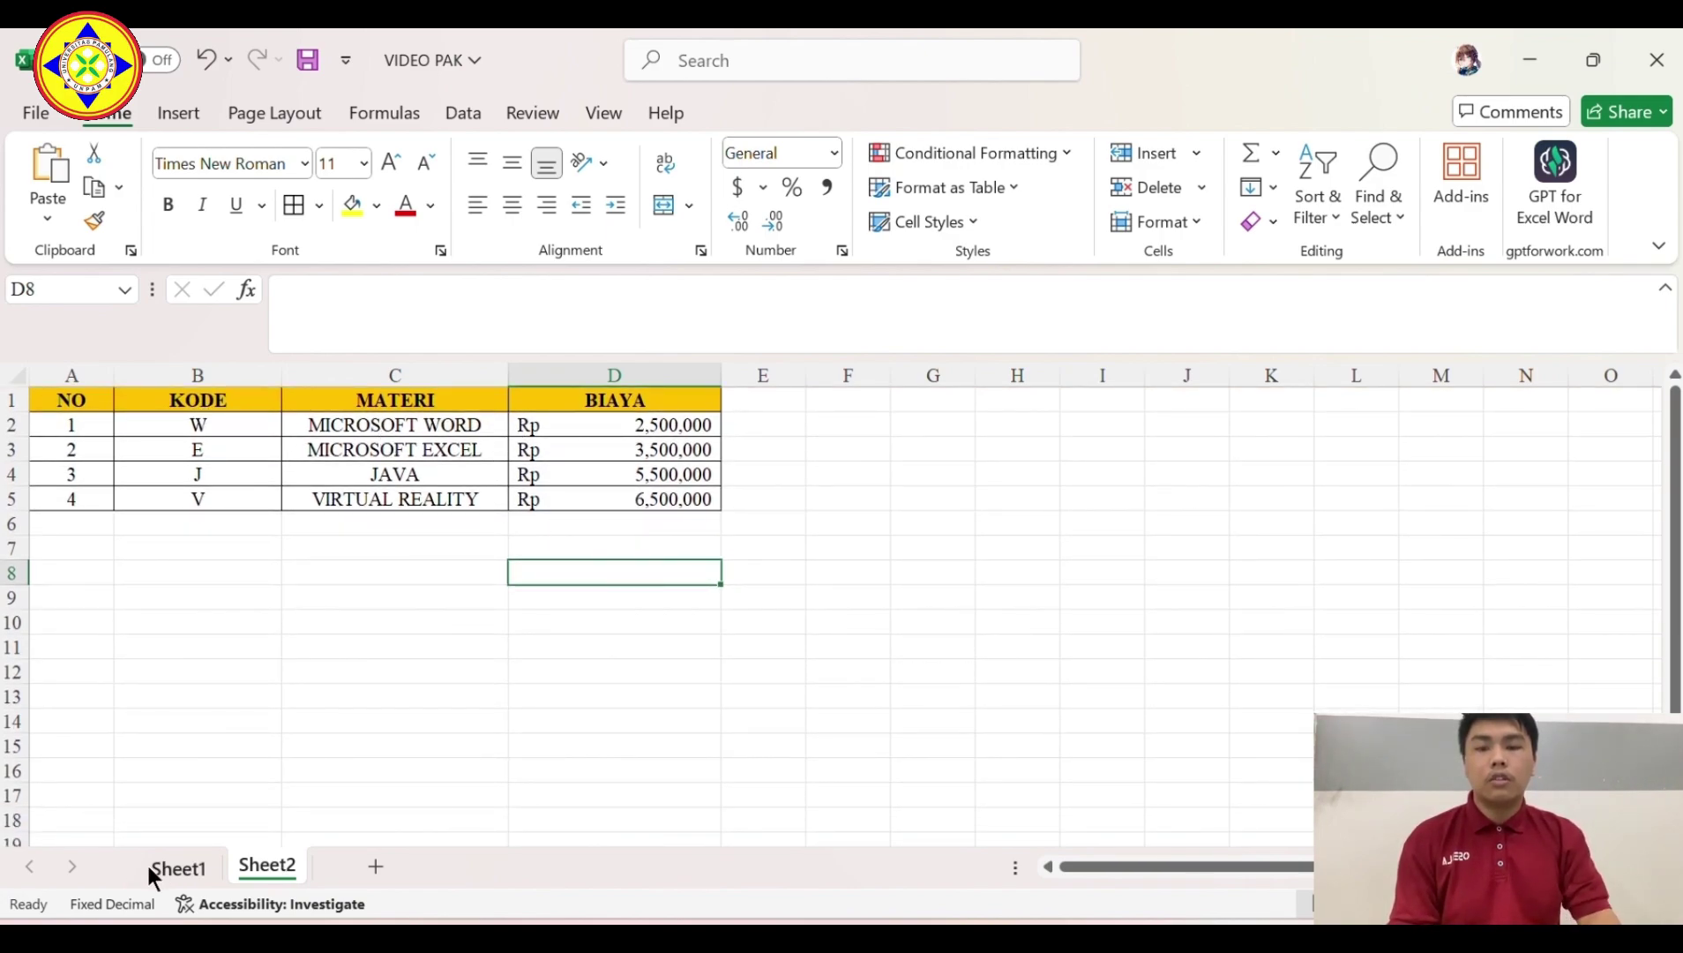
{"action": "left_click", "coordinate": [181, 868]}
{"action": "scroll", "coordinate": [662, 597], "scroll_direction": "up", "scroll_amount": 3}
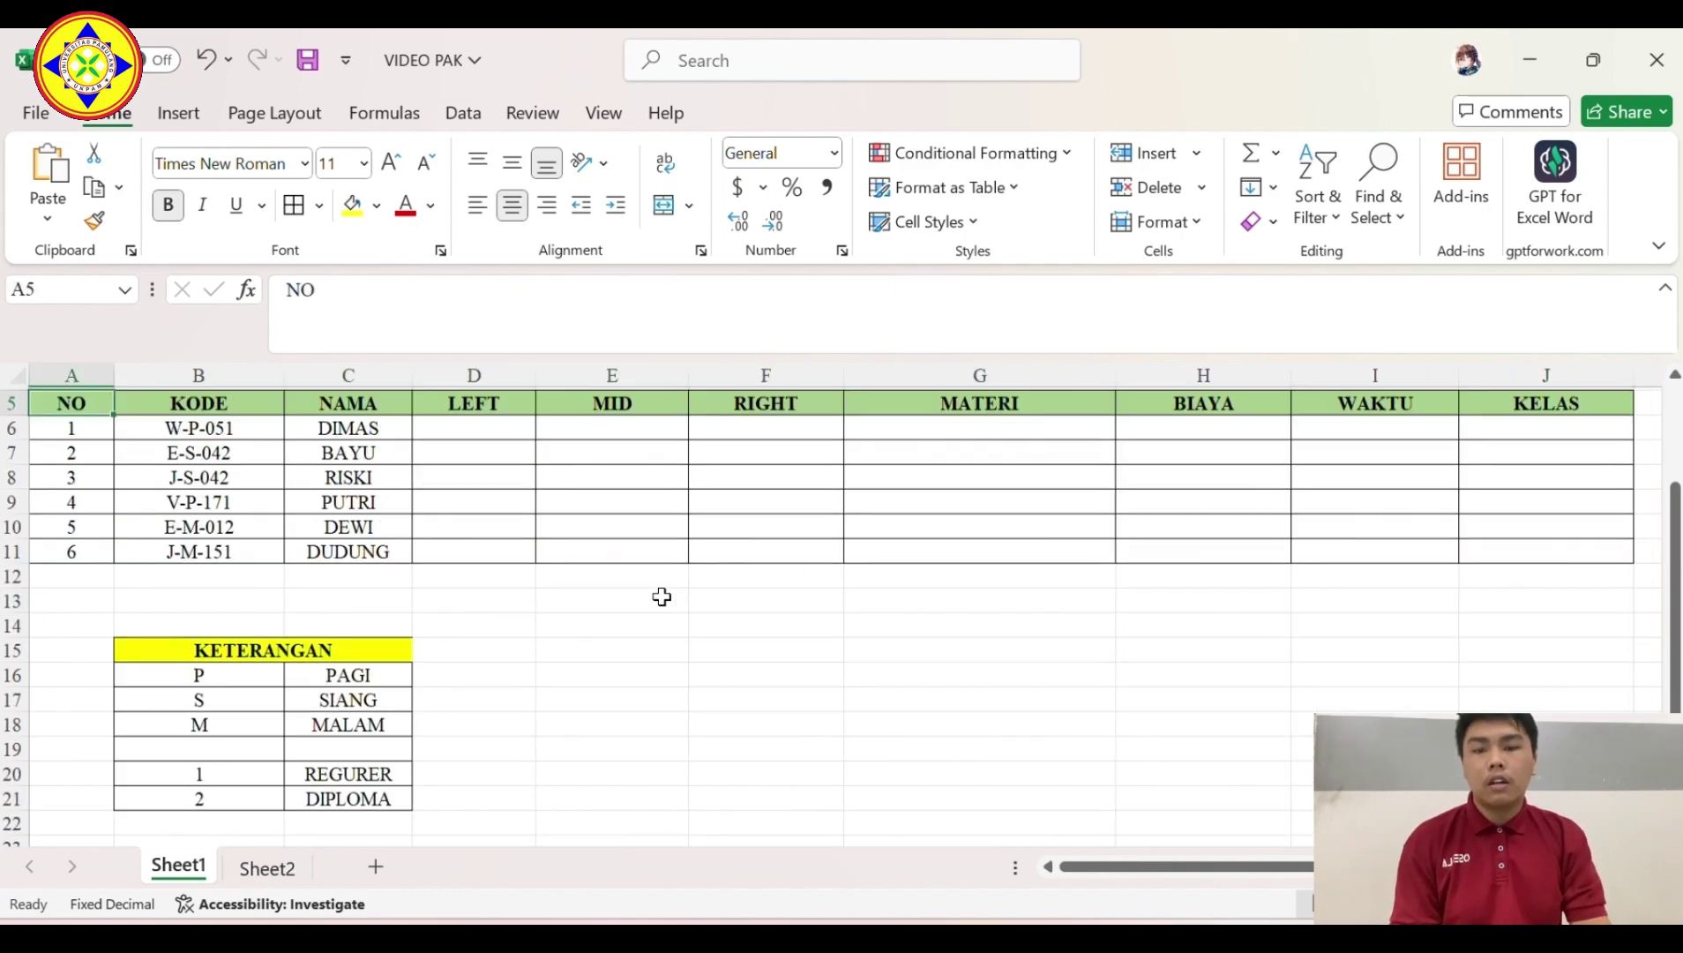
Enter =LEFT(B6,1) in D6 under LEFT on Sheet1, and fill it down to row 11.
{"action": "left_click", "coordinate": [484, 519]}
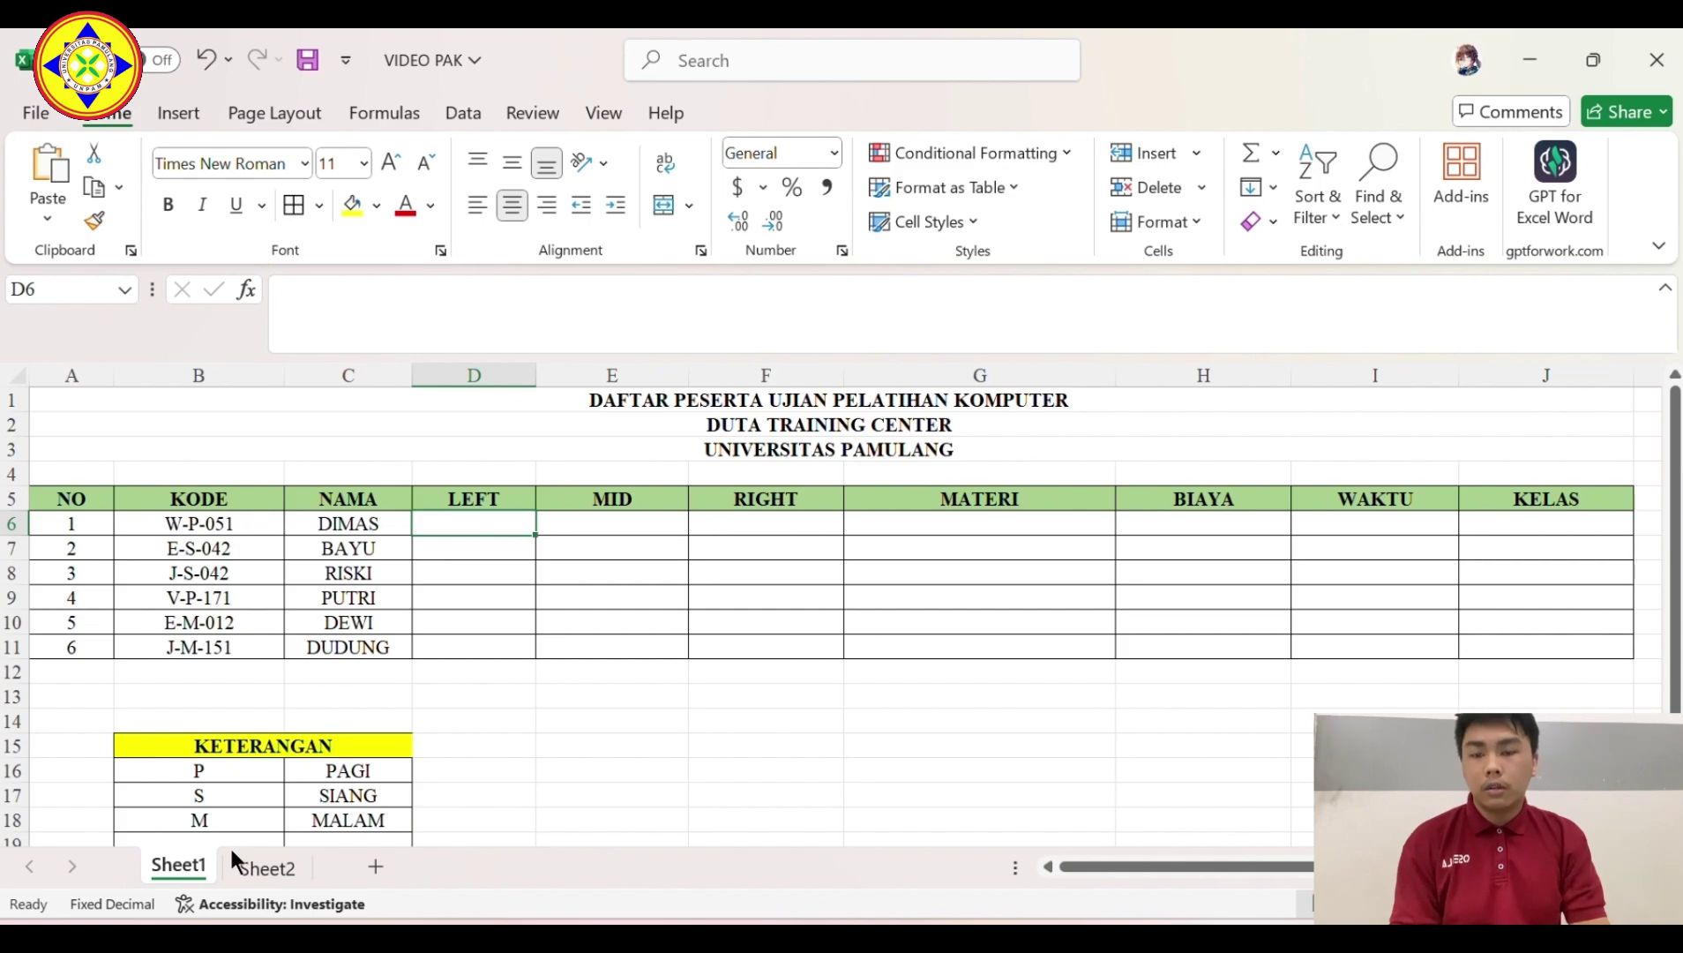
{"action": "left_click", "coordinate": [269, 868]}
{"action": "left_click", "coordinate": [207, 873]}
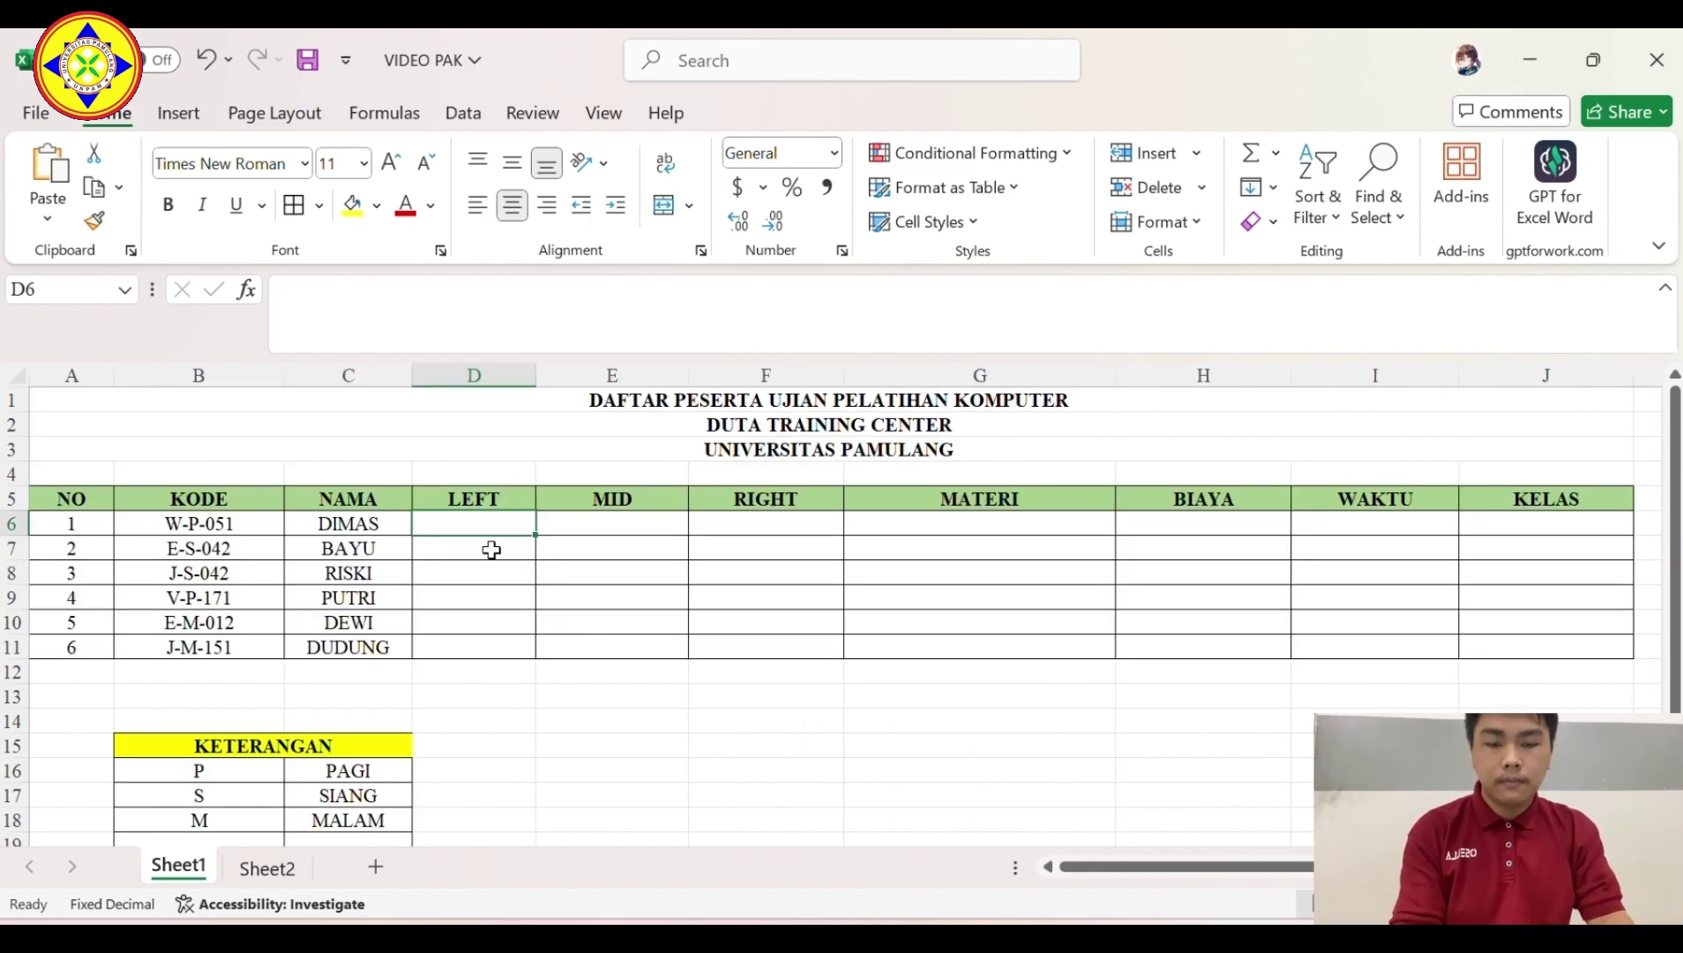
{"action": "type", "text": "=LE"}
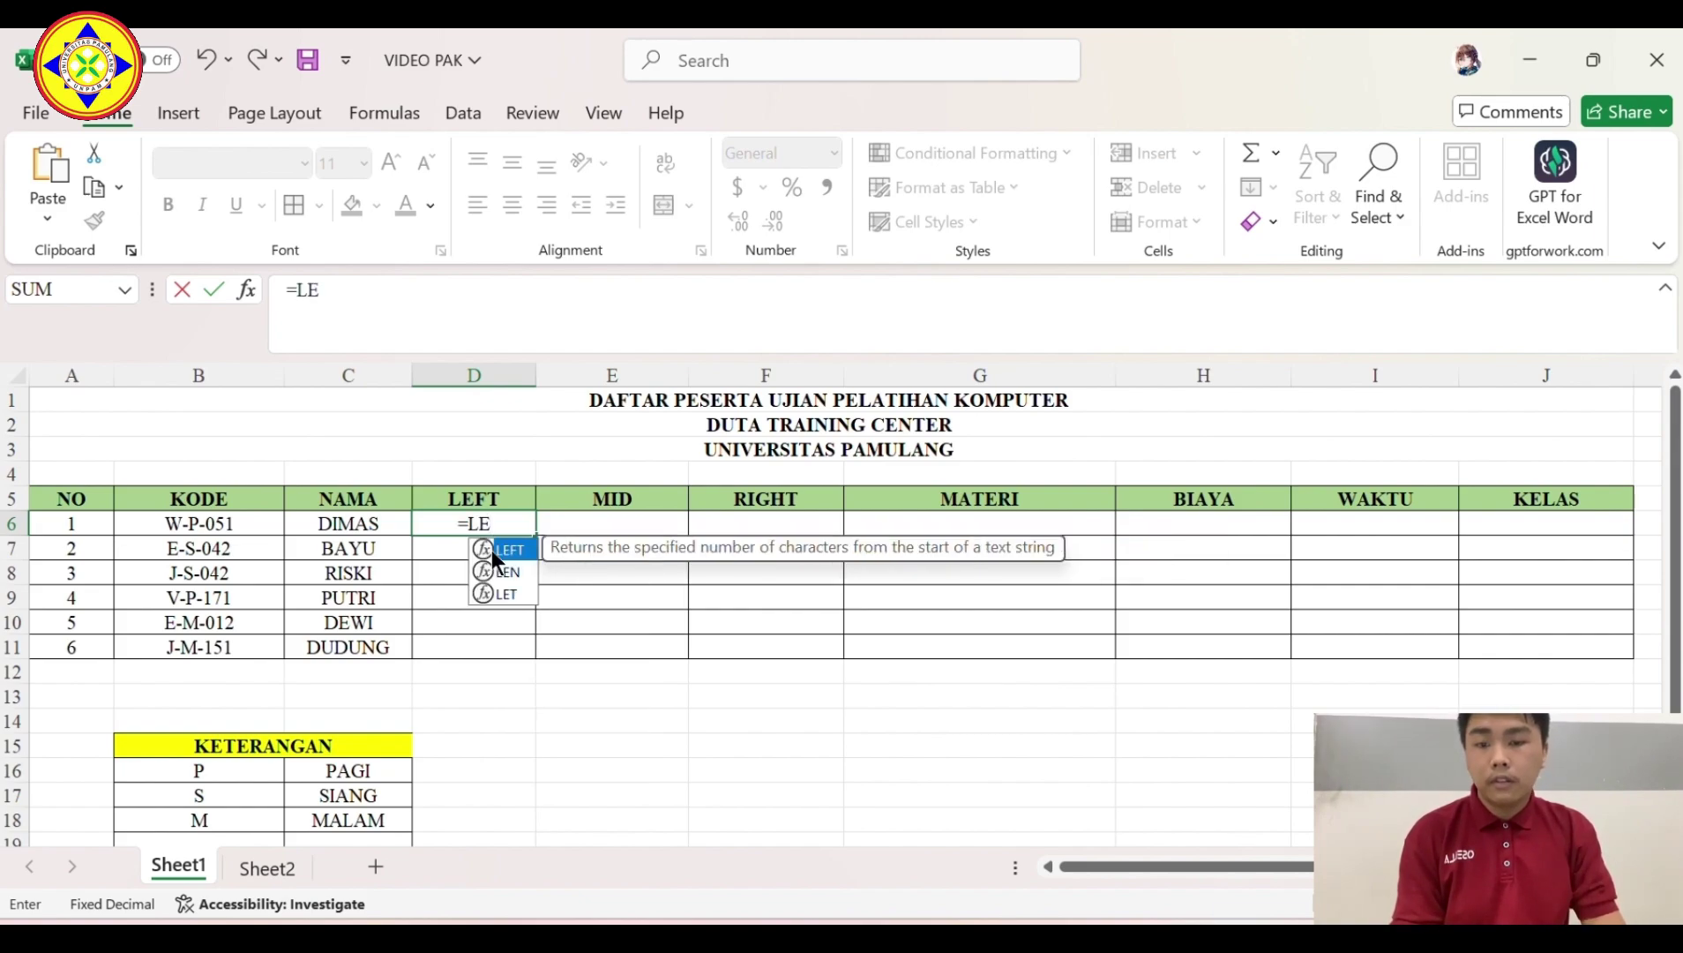
{"action": "double_click", "coordinate": [496, 550]}
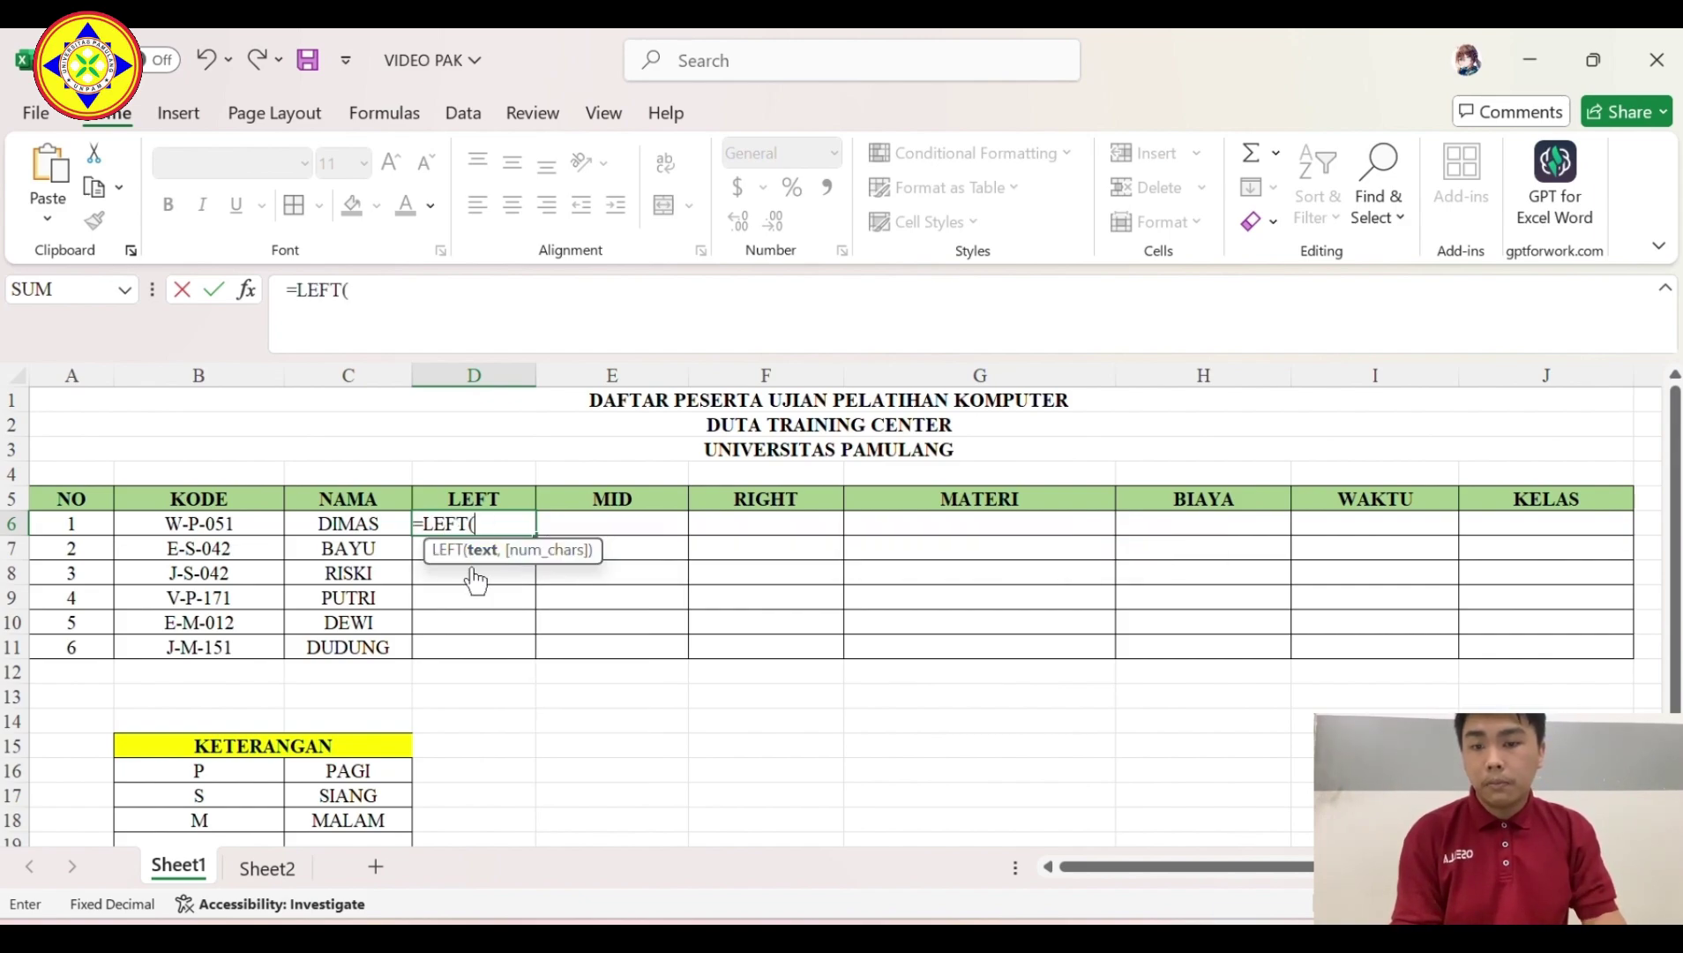
{"action": "left_click", "coordinate": [181, 519]}
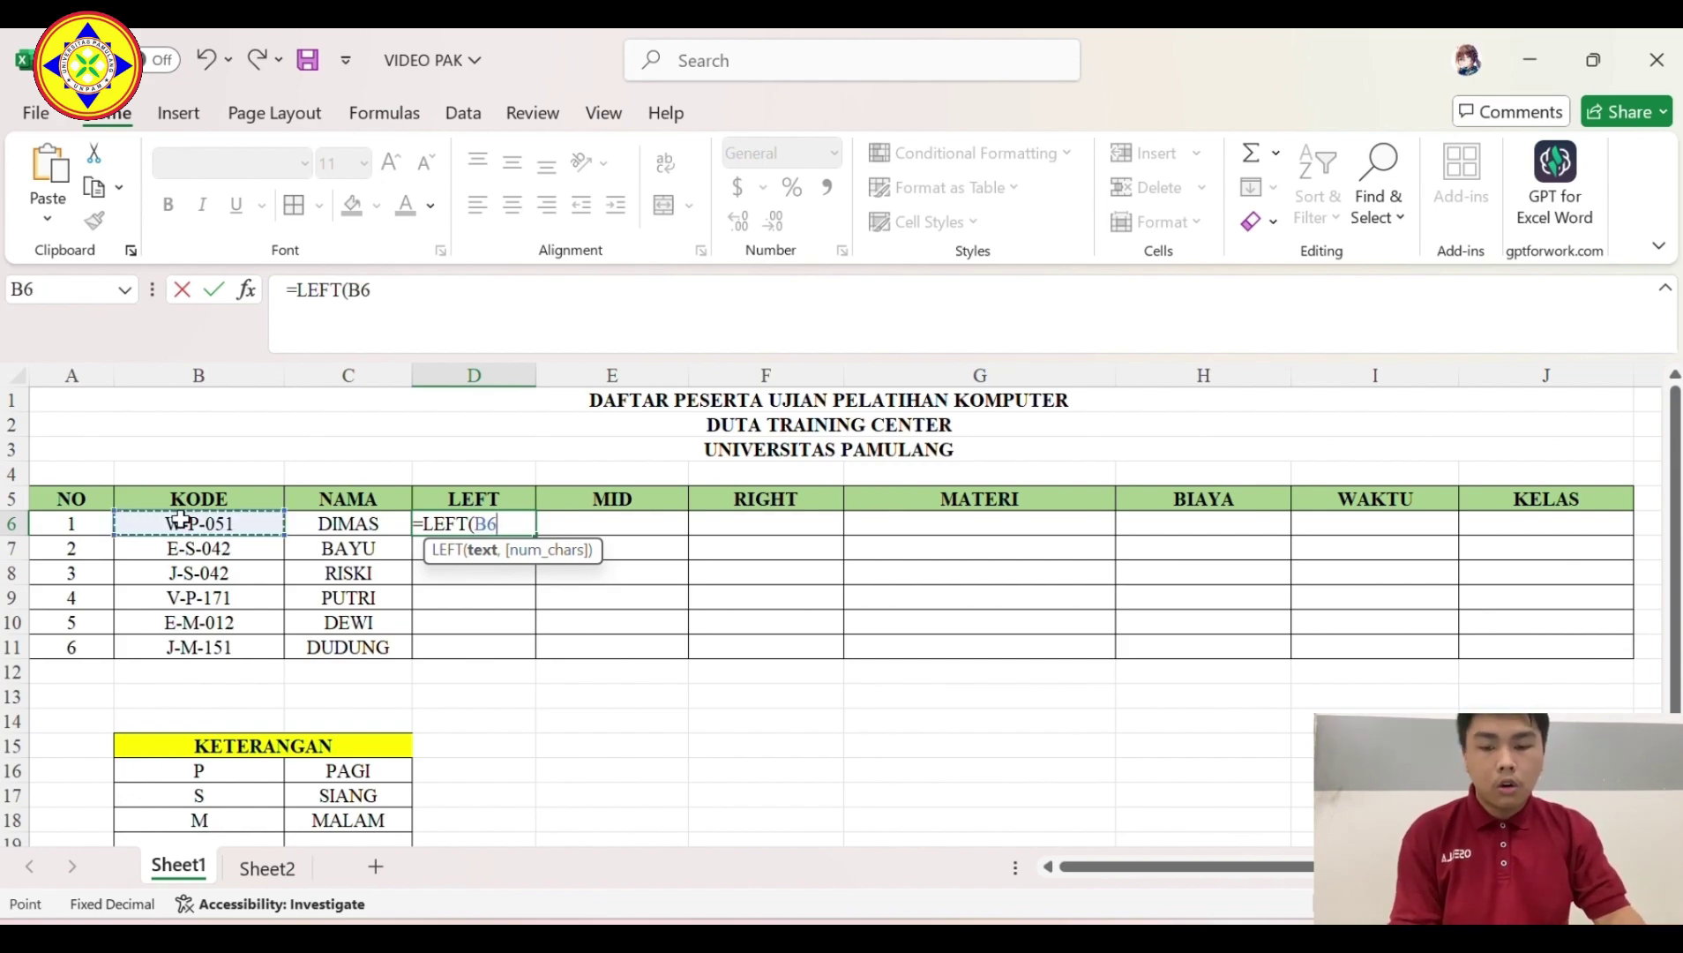
{"action": "type", "text": ","}
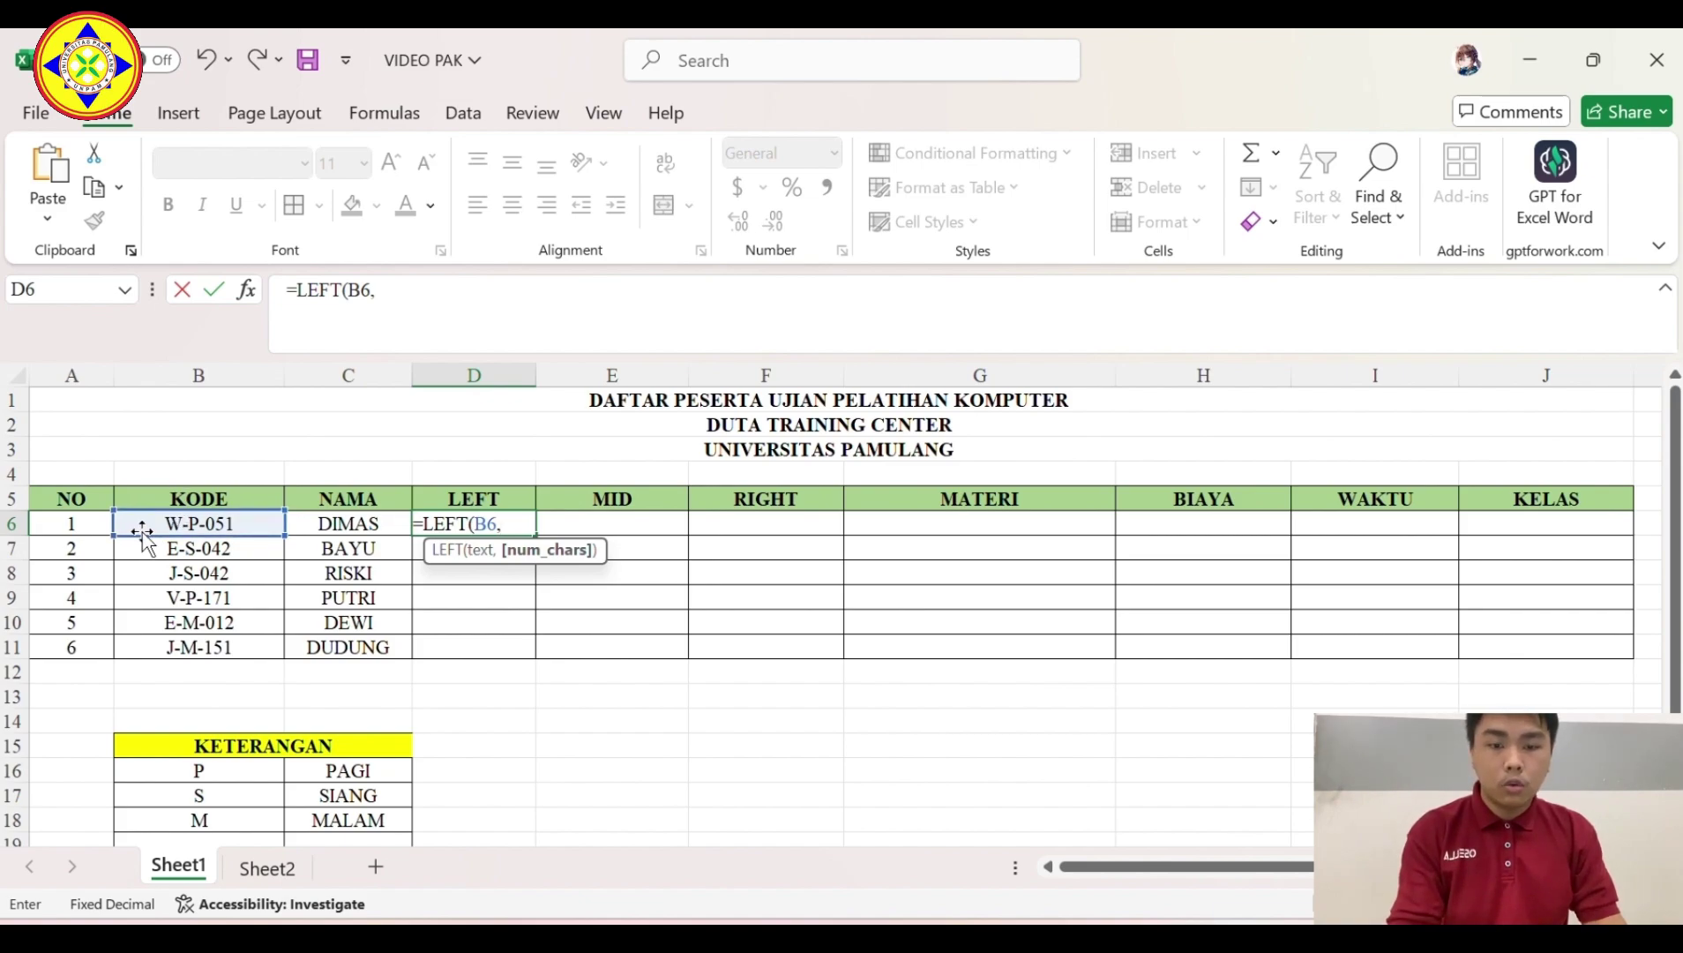
{"action": "type", "text": "1"}
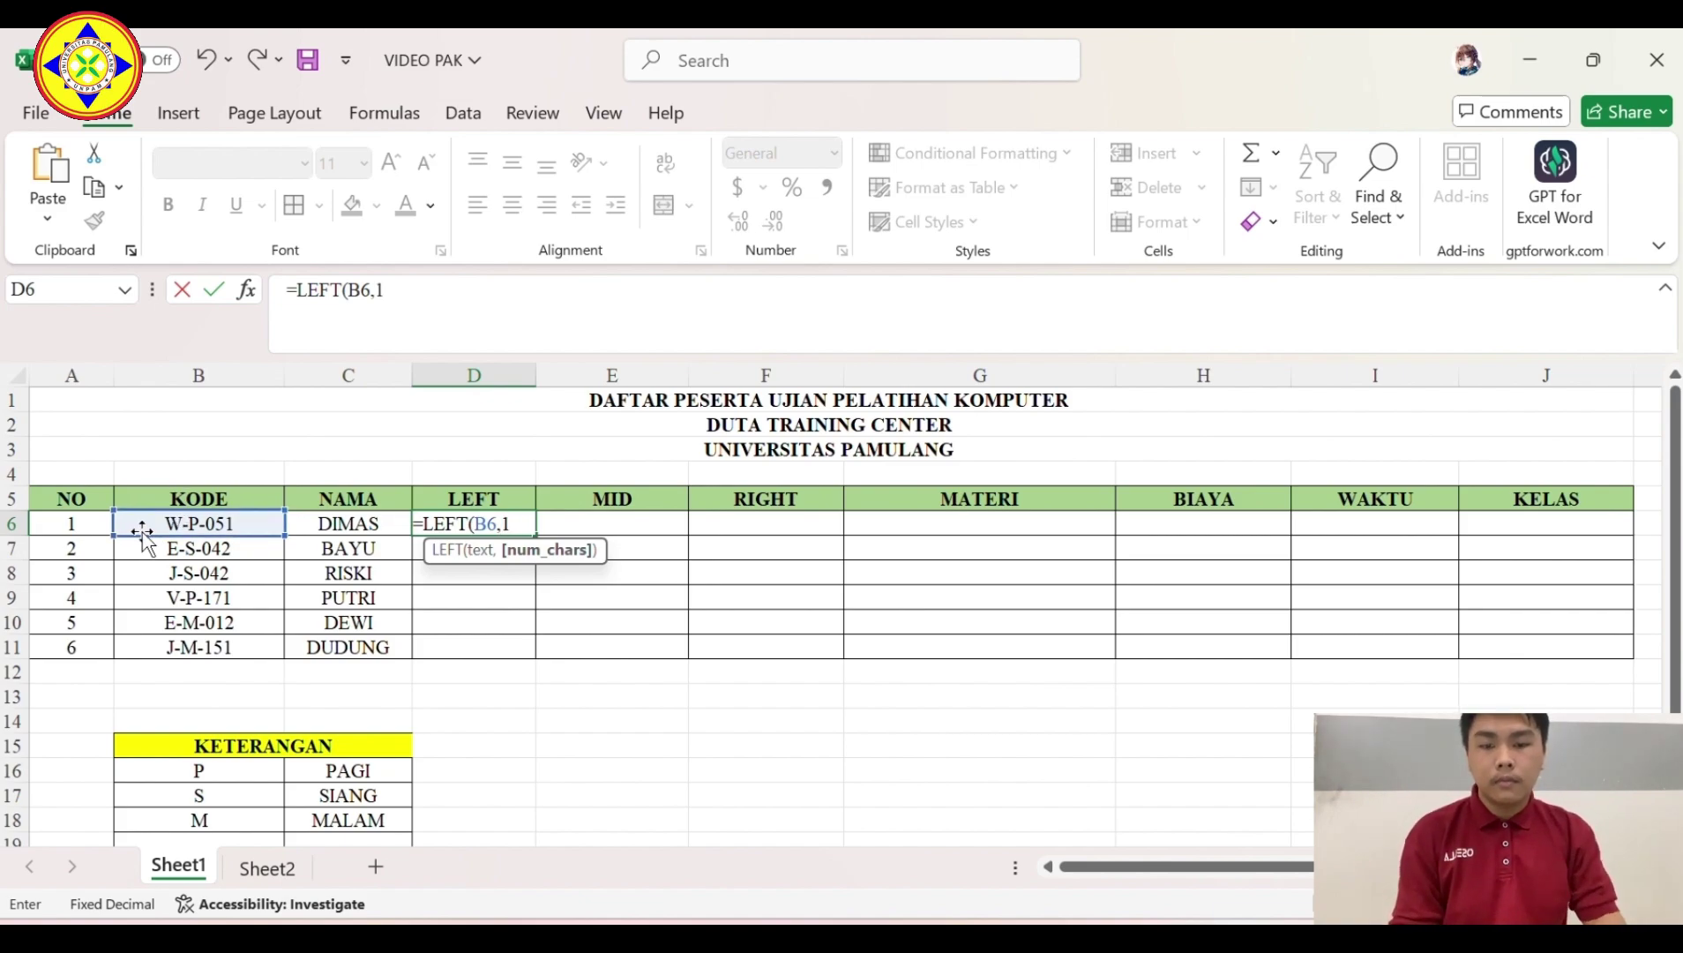
{"action": "type", "text": ")"}
{"action": "key", "text": "Return"}
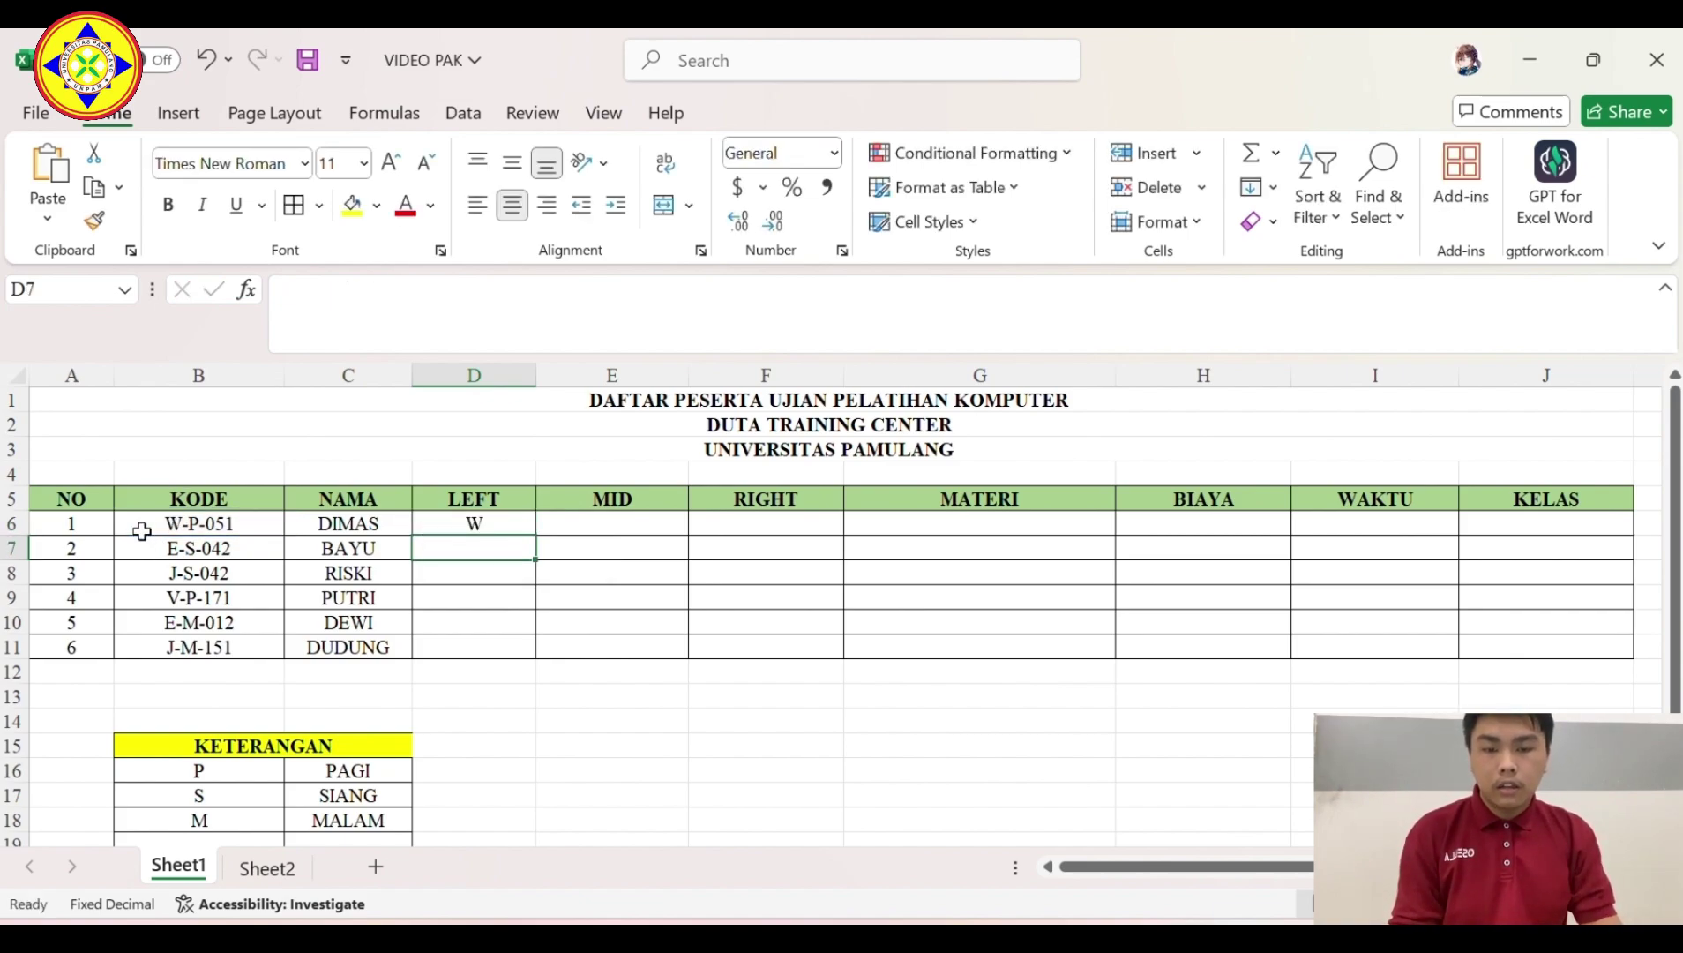
{"action": "left_click", "coordinate": [527, 520]}
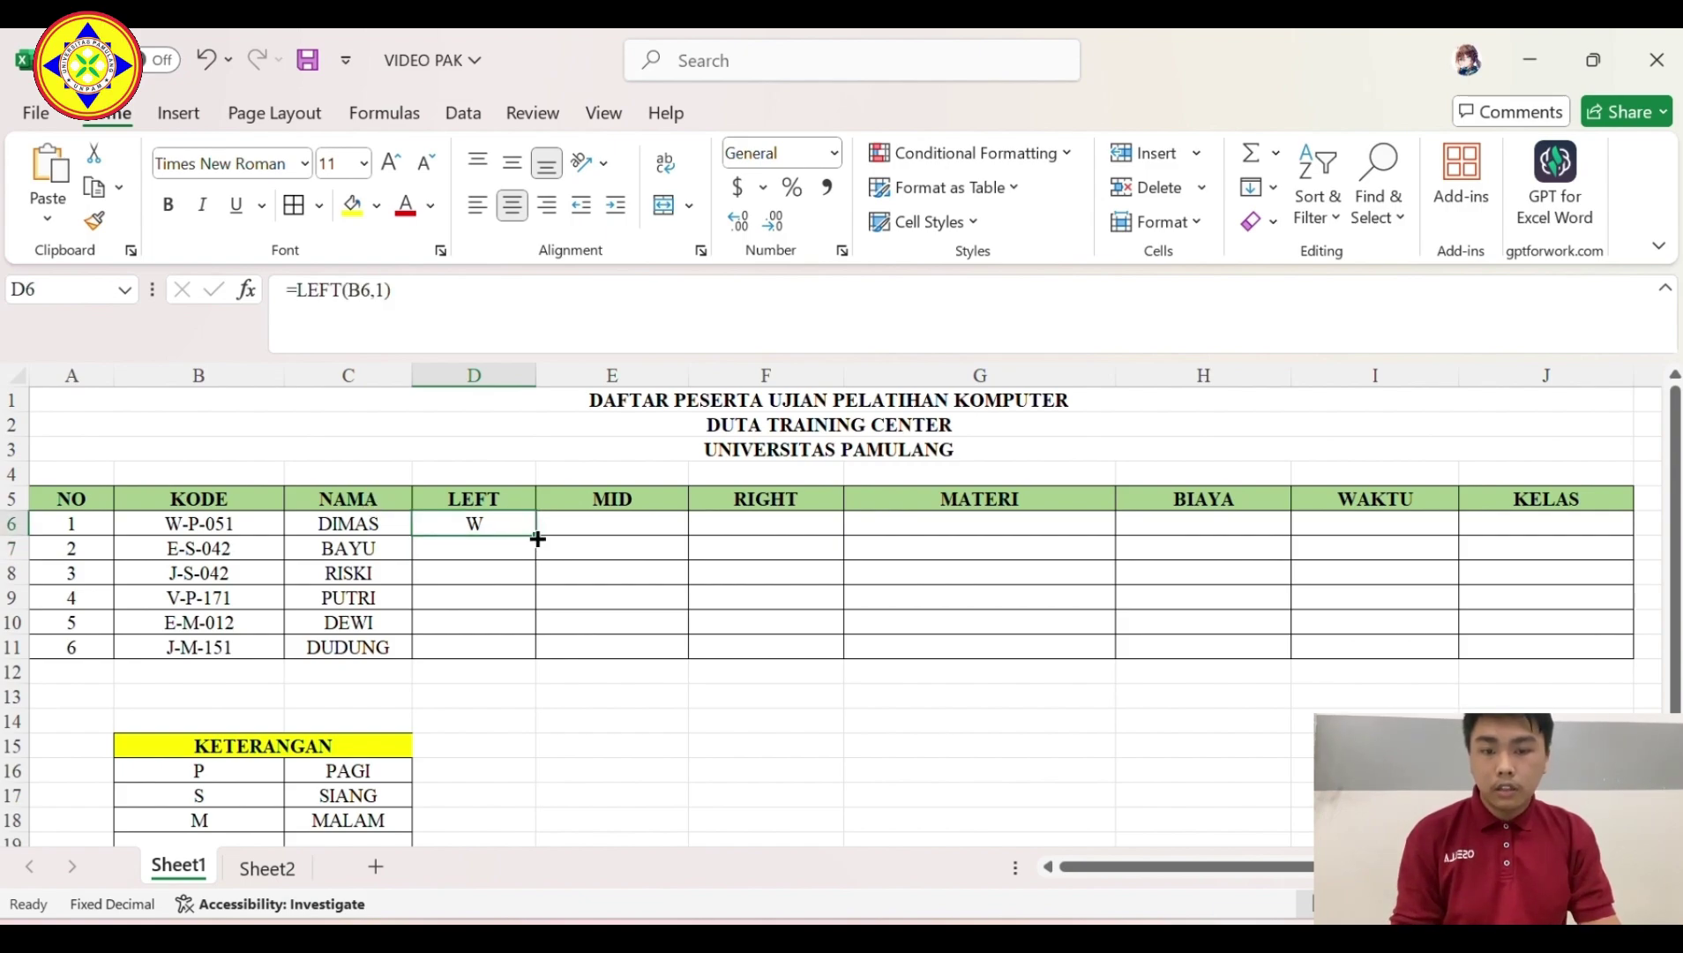
{"action": "left_click_drag", "start_coordinate": [537, 538], "coordinate": [517, 657]}
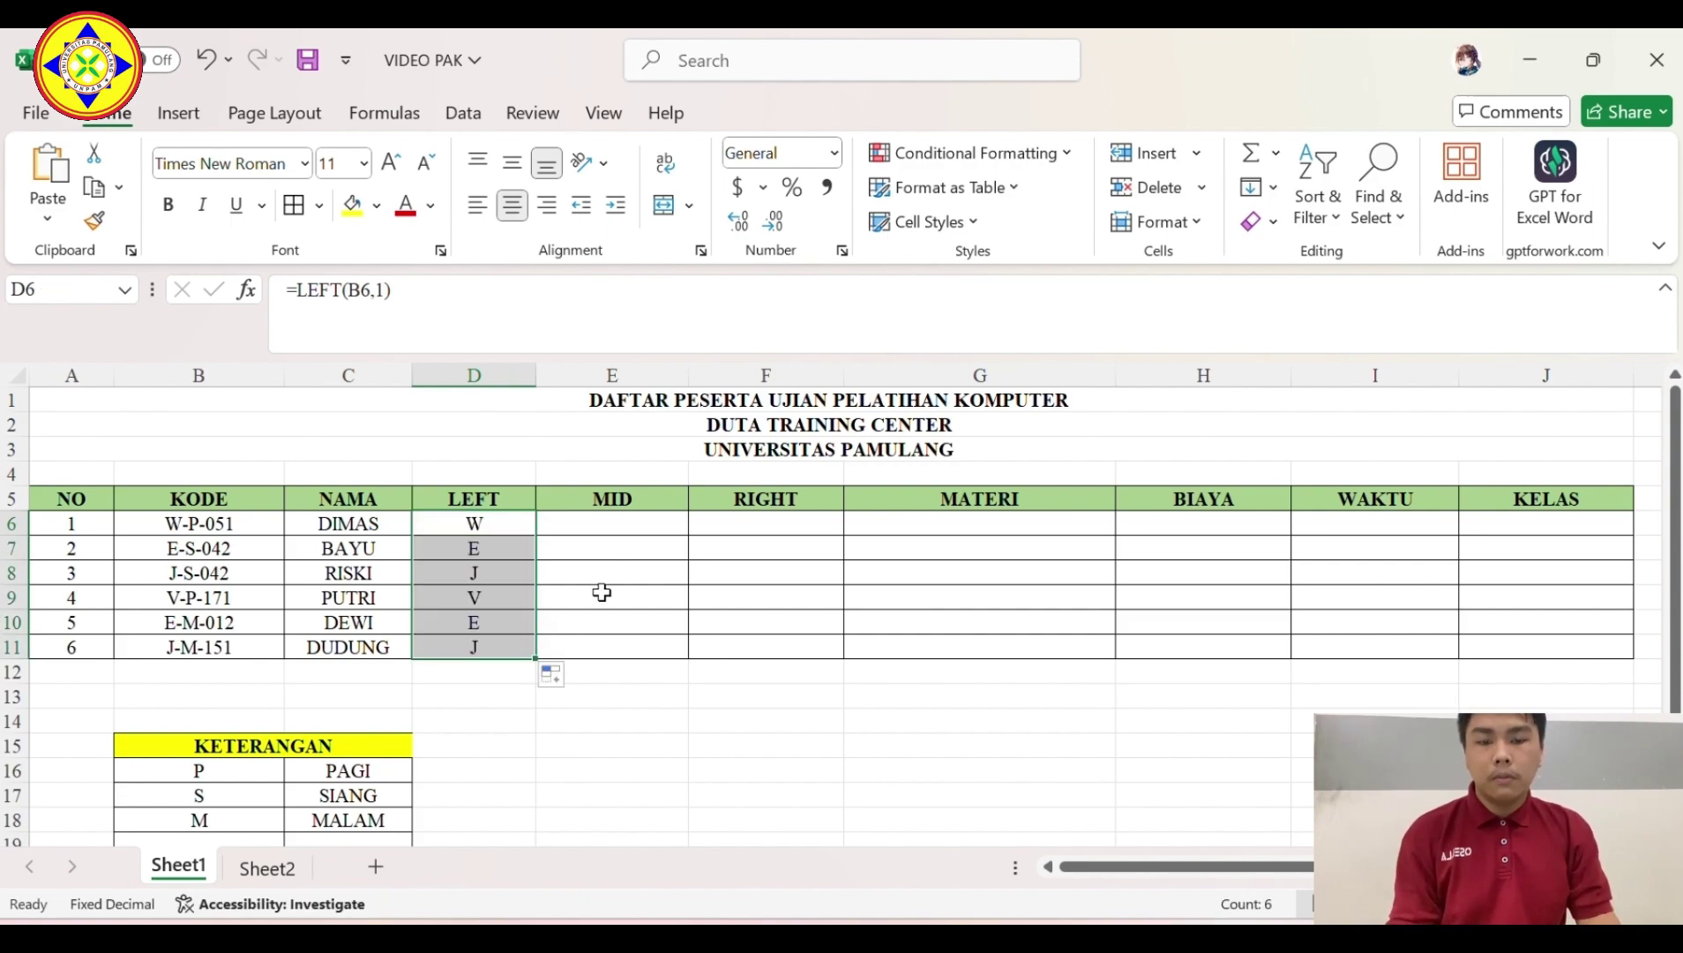
Enter =MID(B6,3,1) in E6 under MID on Sheet1, and fill it down to row 11.
{"action": "left_click", "coordinate": [580, 522]}
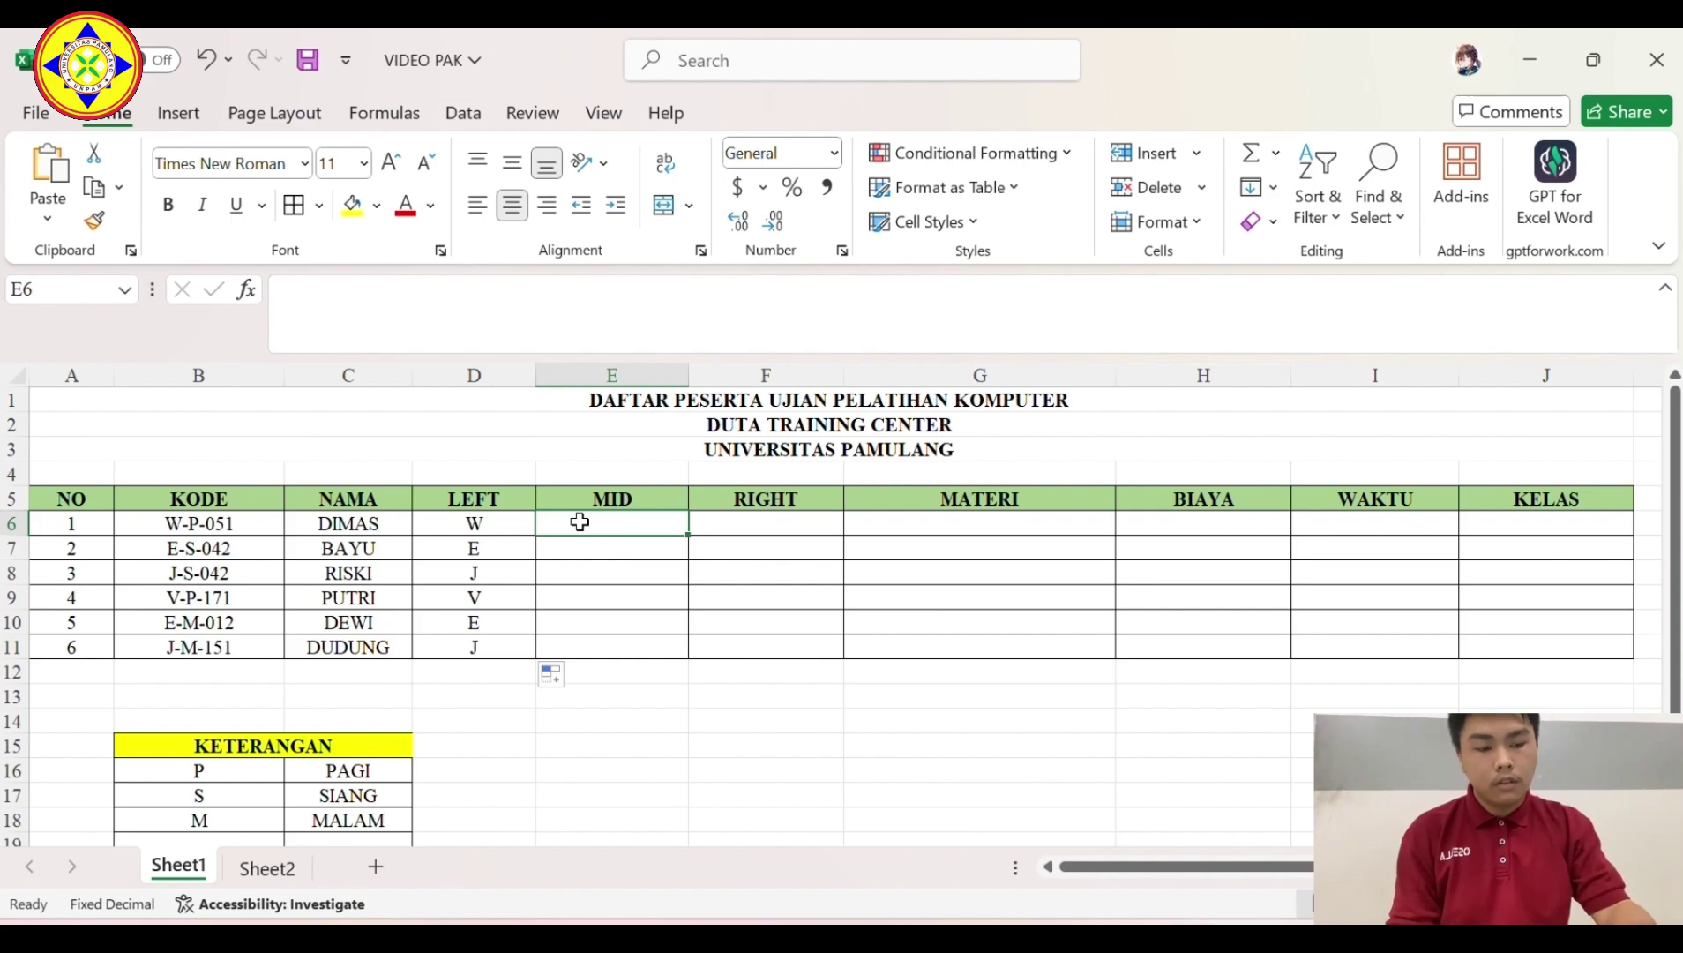
{"action": "type", "text": "="}
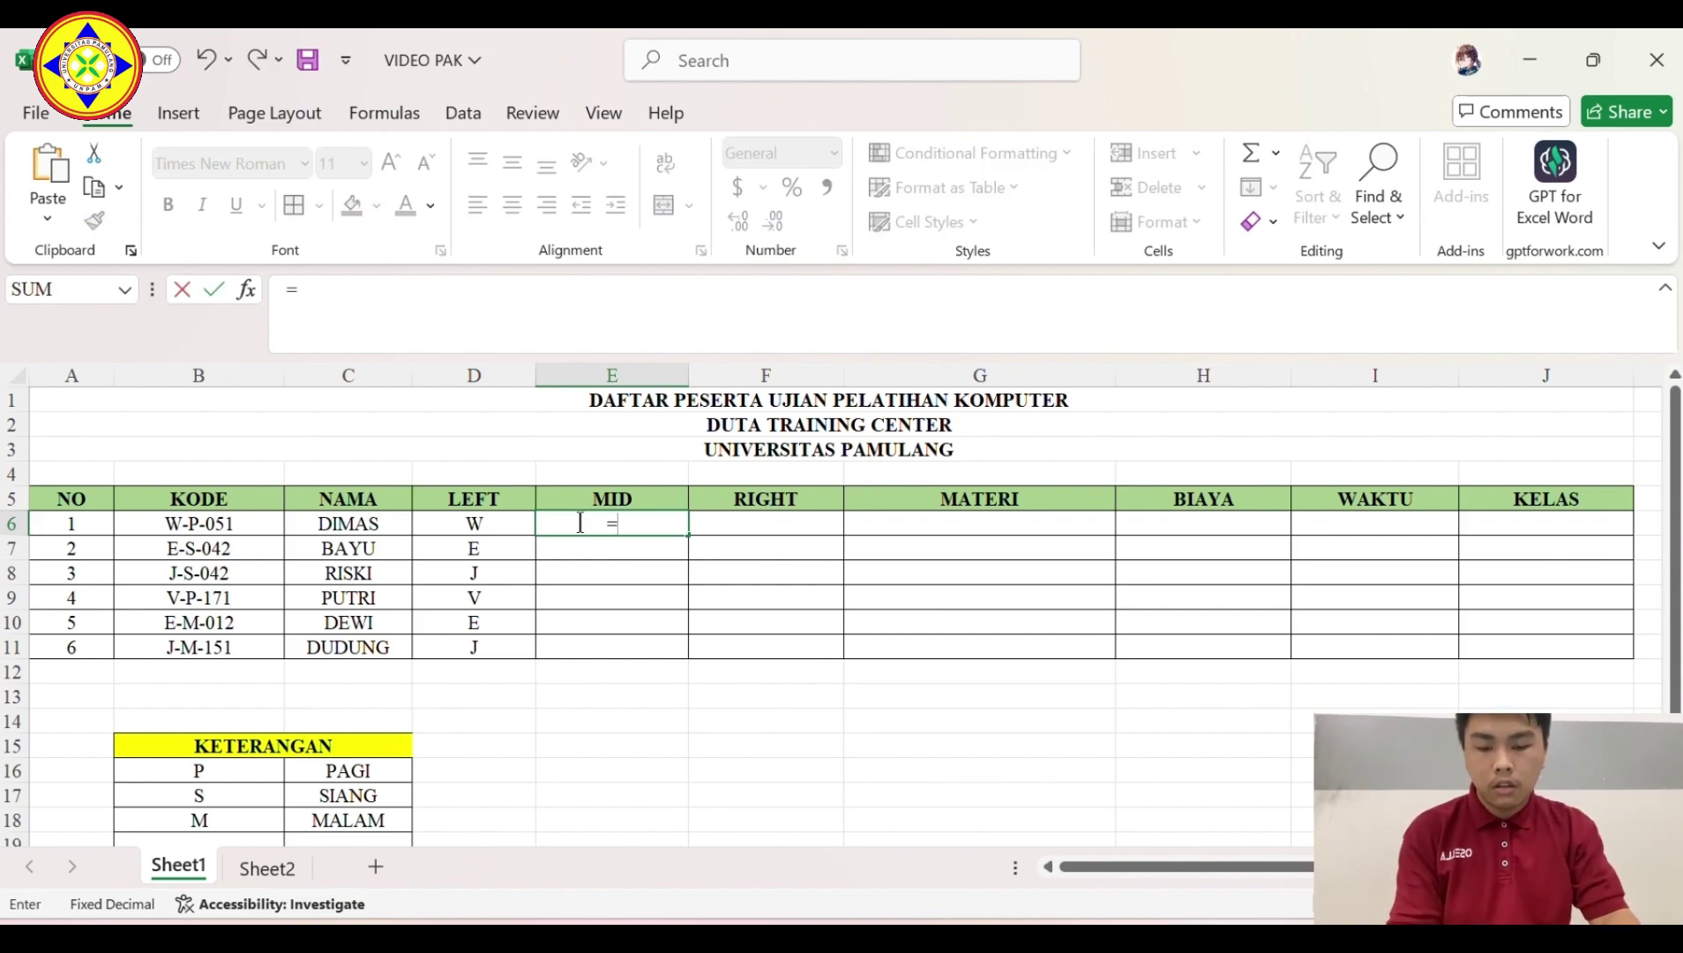
{"action": "type", "text": "MID"}
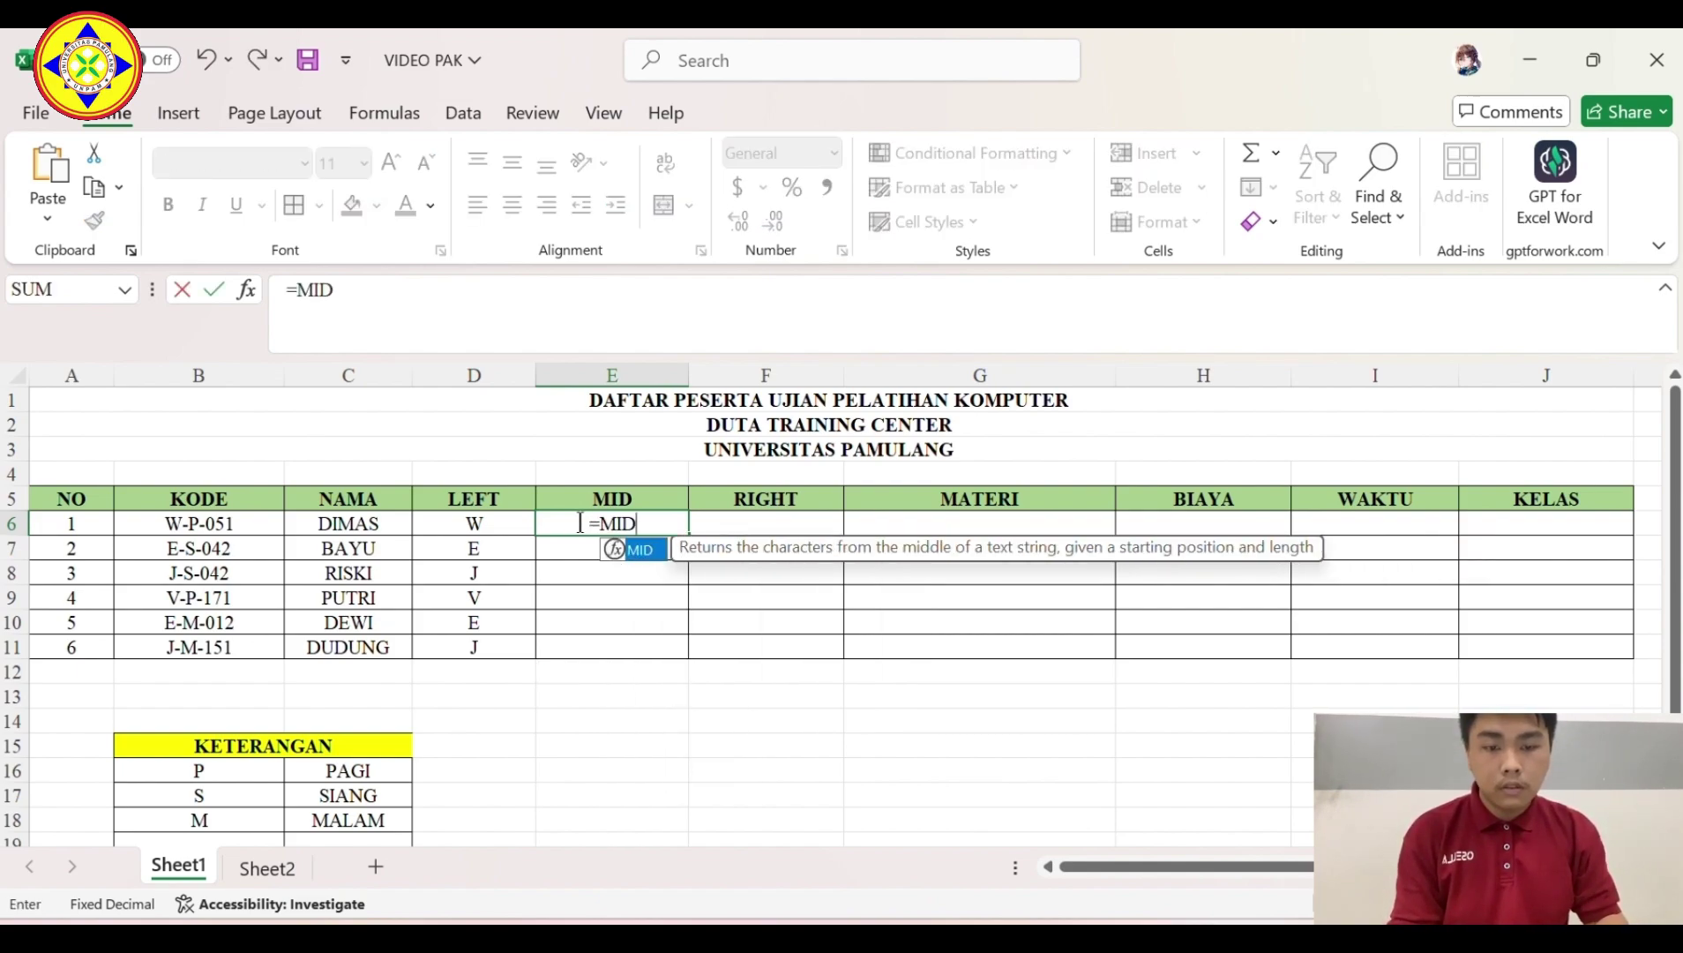
{"action": "double_click", "coordinate": [665, 543]}
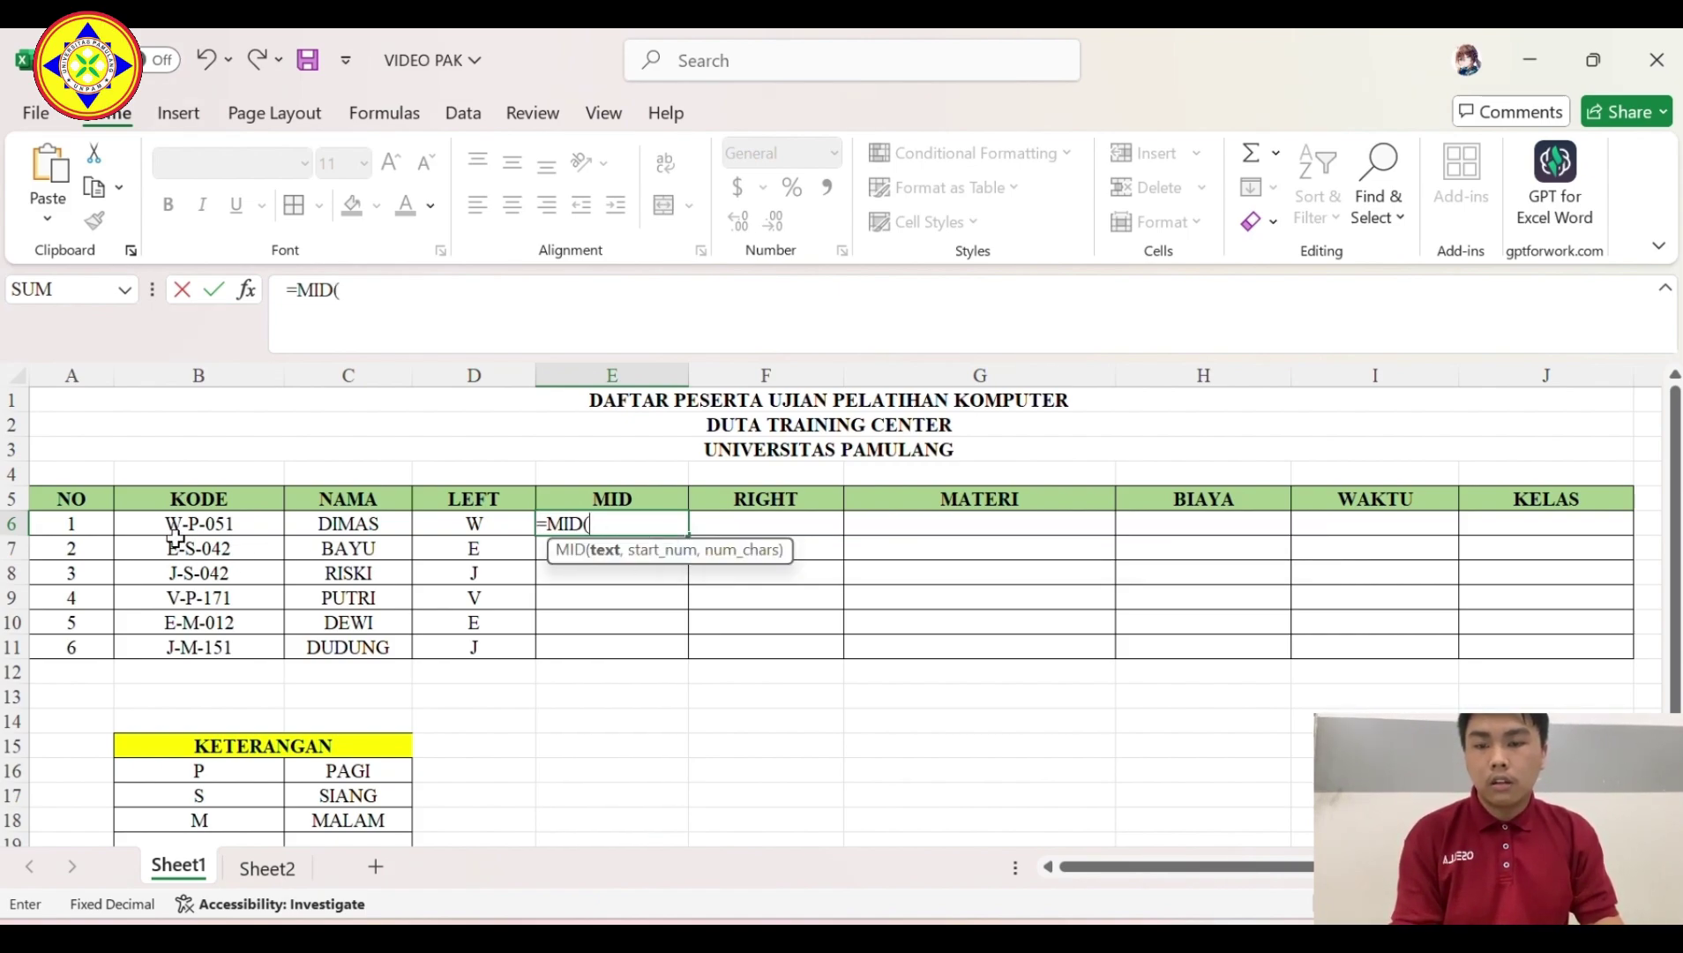
{"action": "left_click", "coordinate": [155, 522]}
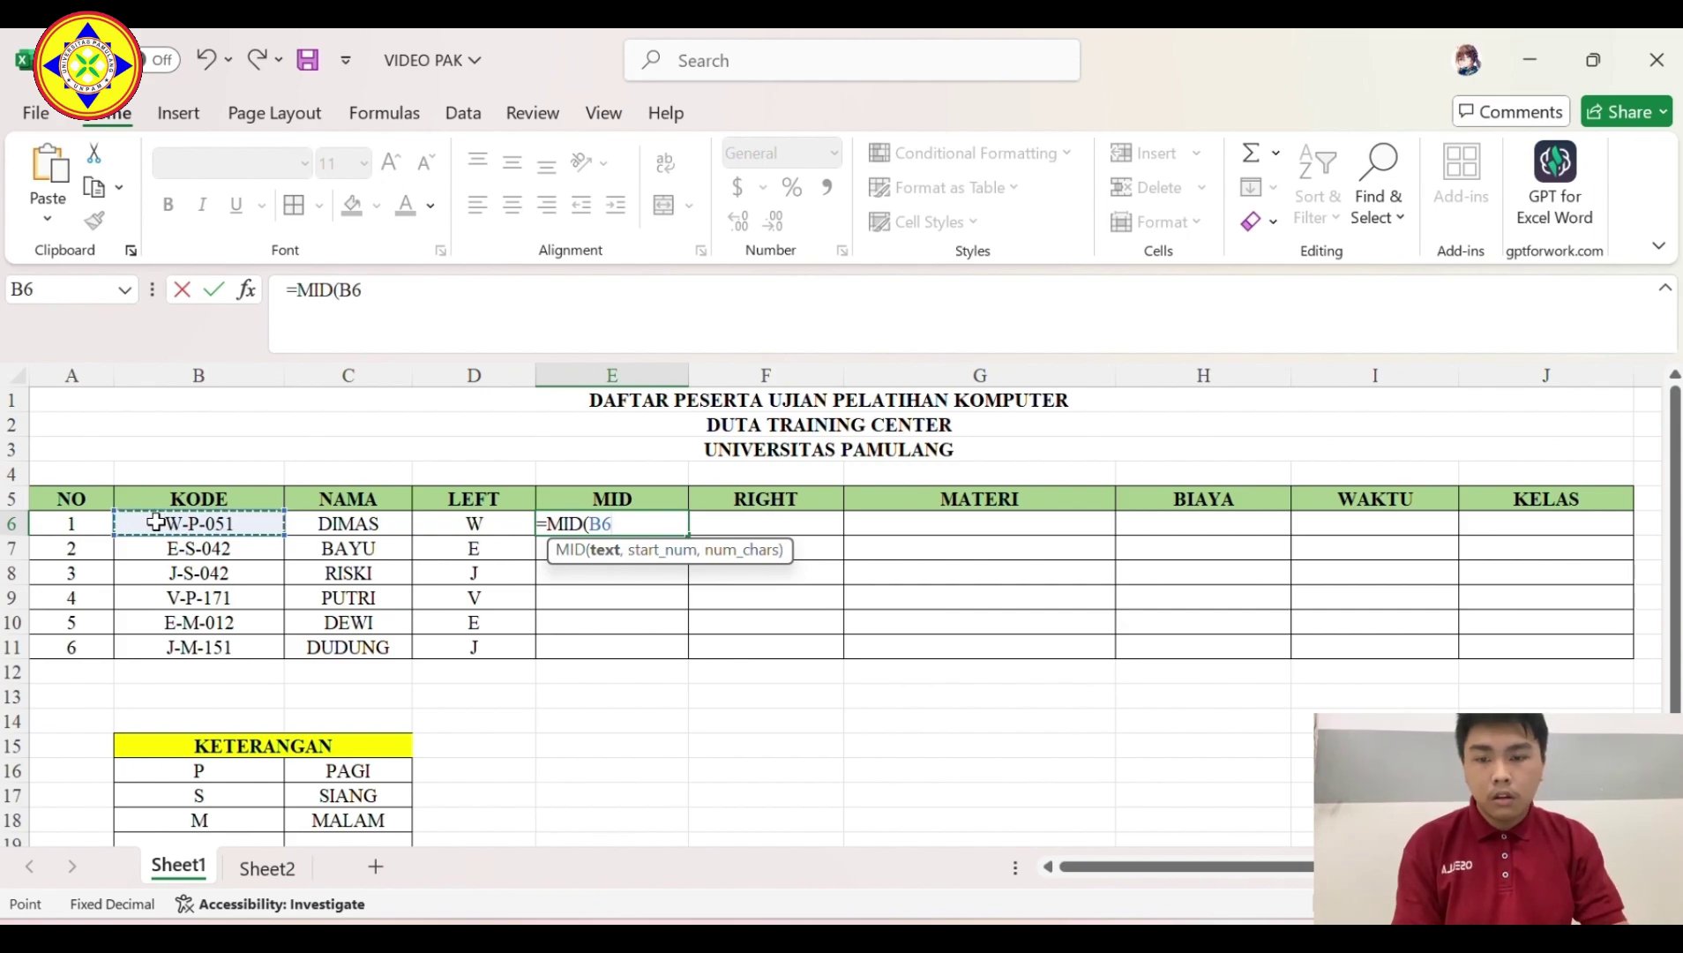
{"action": "type", "text": ","}
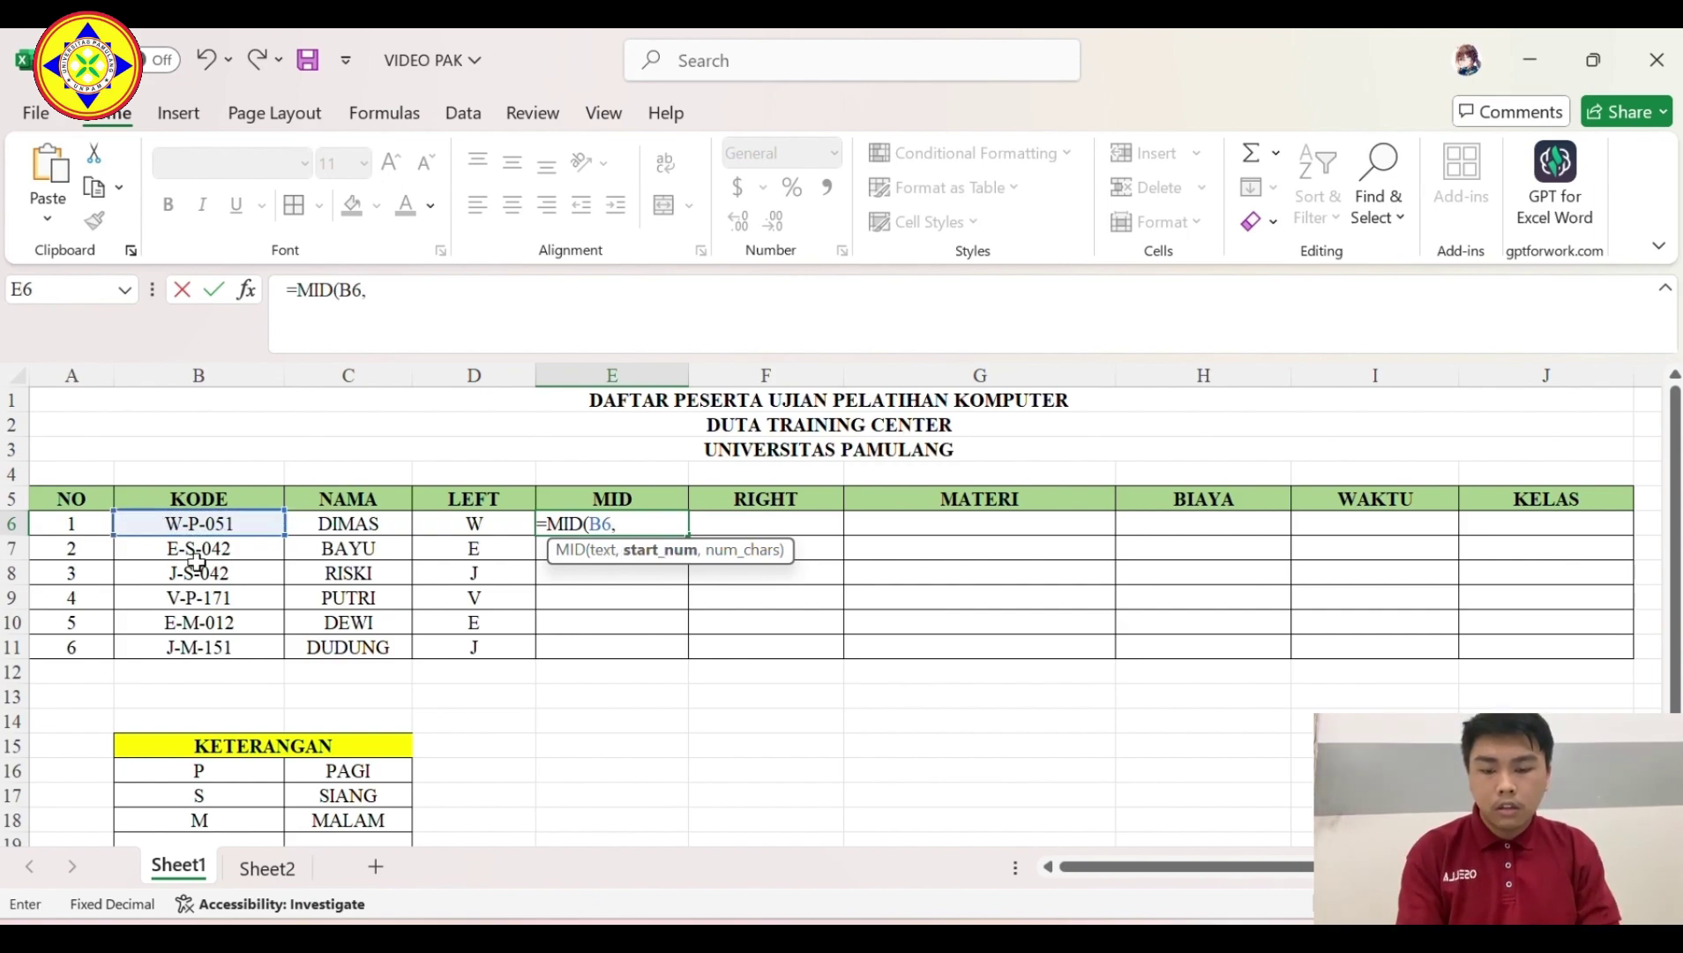
{"action": "type", "text": "2,"}
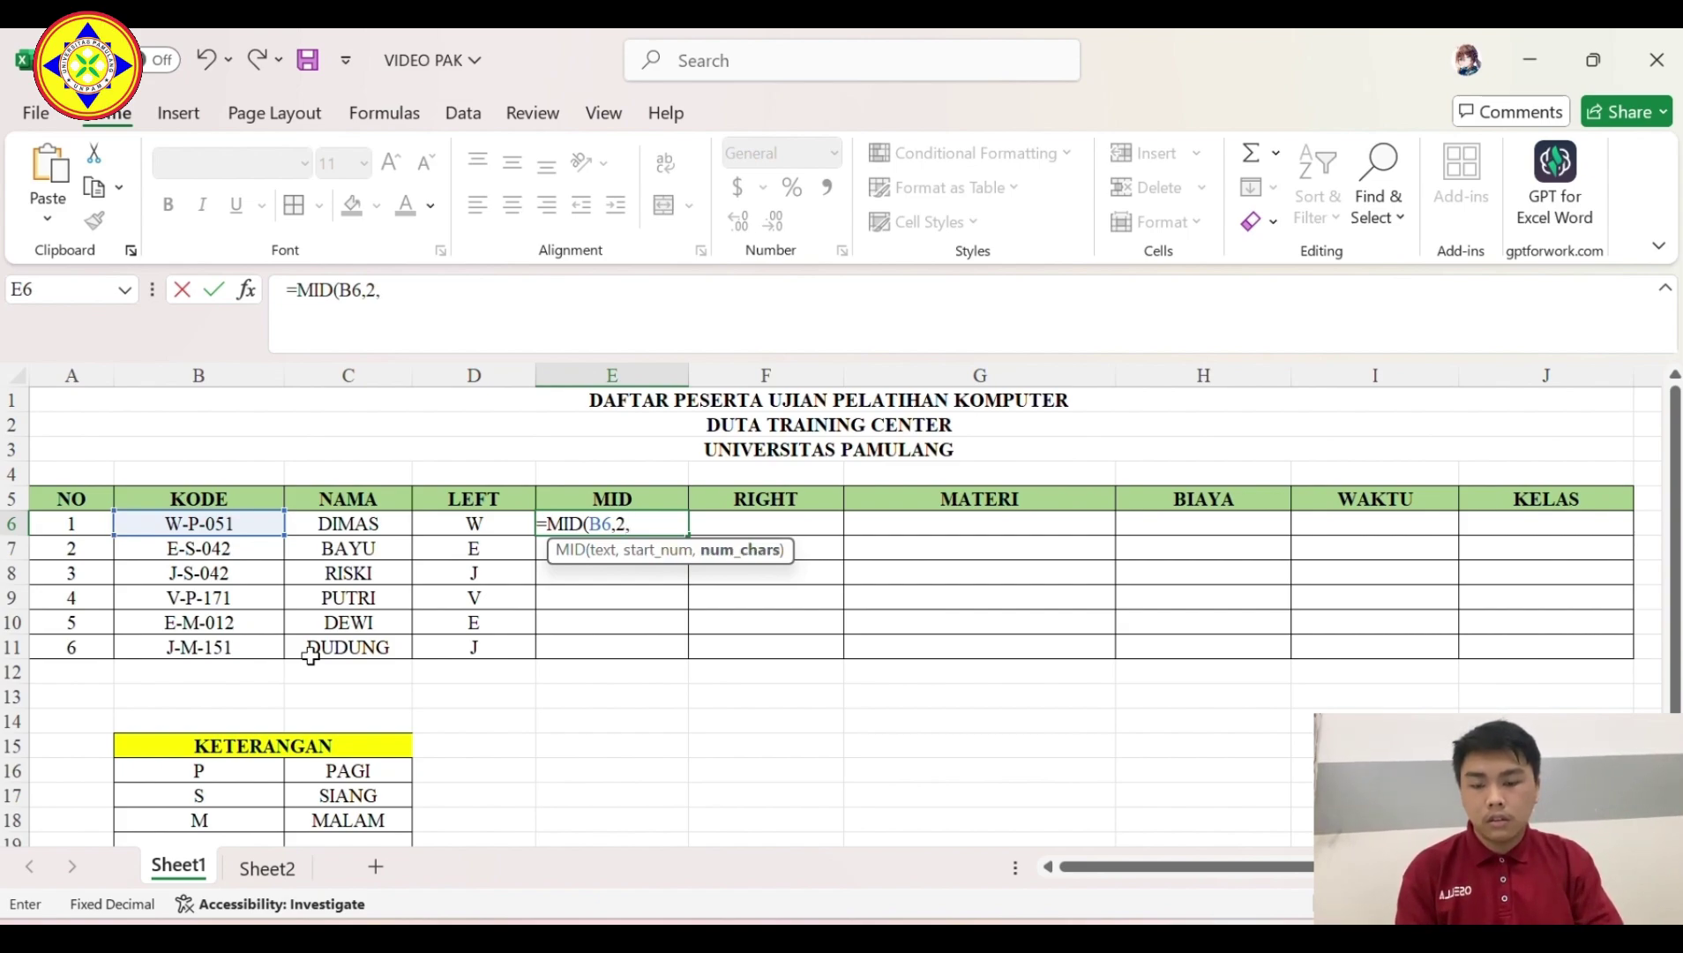
{"action": "key", "text": "BackSpace"}
{"action": "key", "text": "BackSpace"}
{"action": "type", "text": "3"}
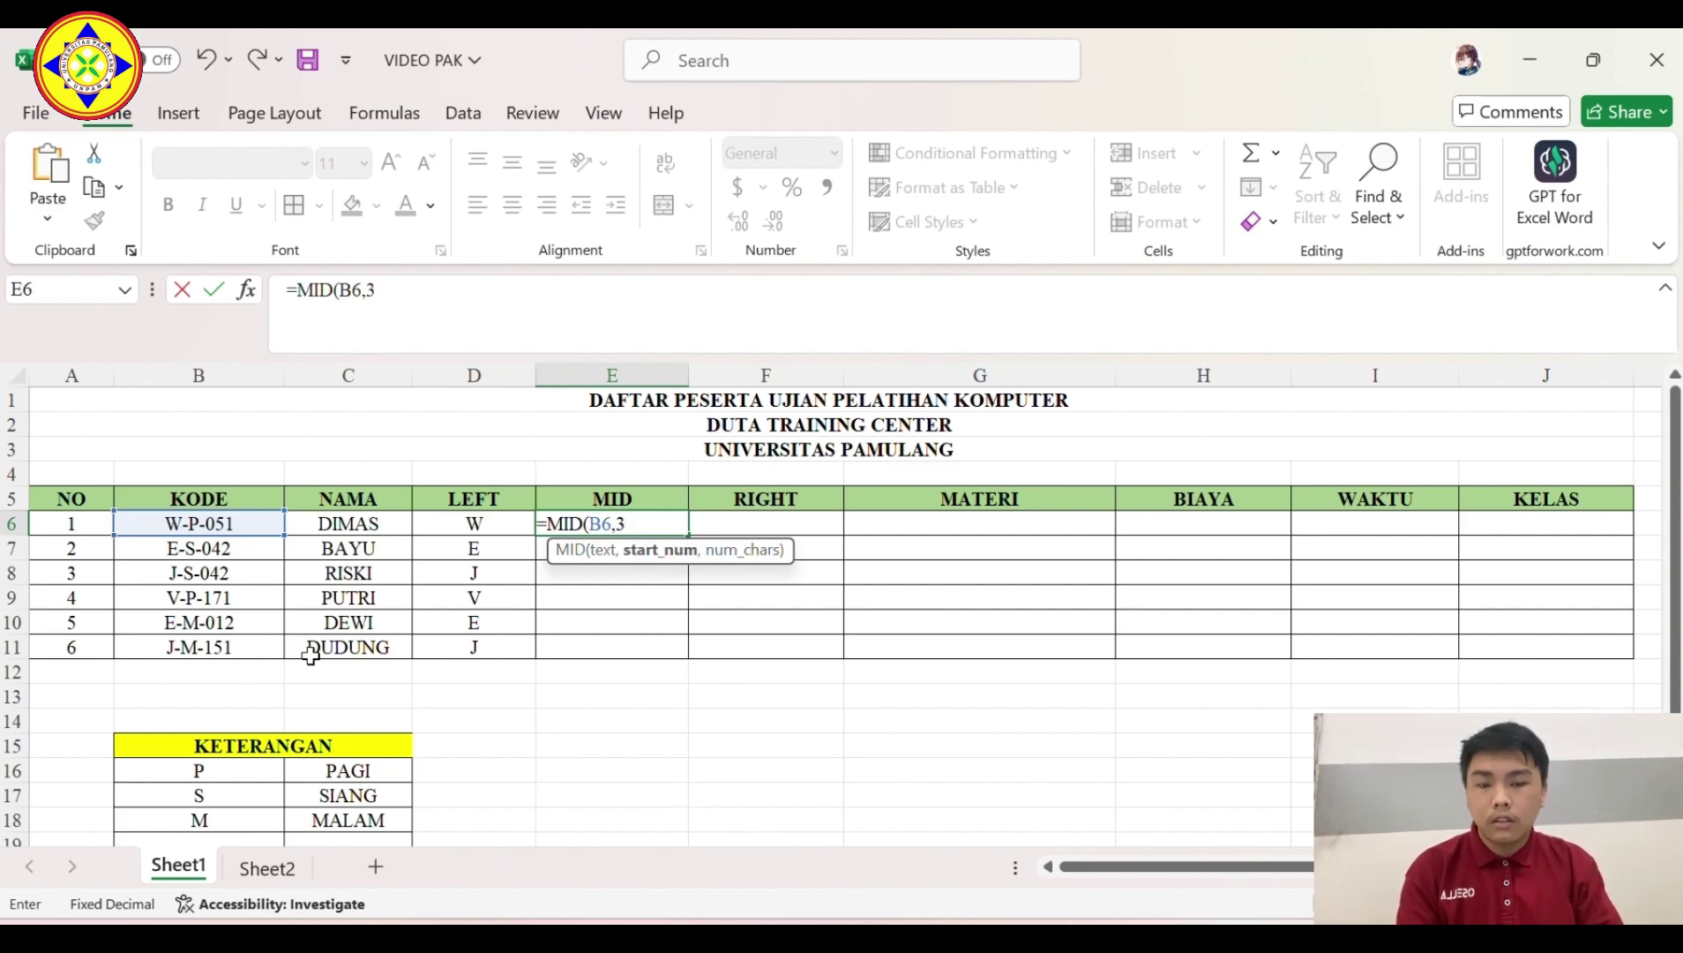
{"action": "type", "text": ",1"}
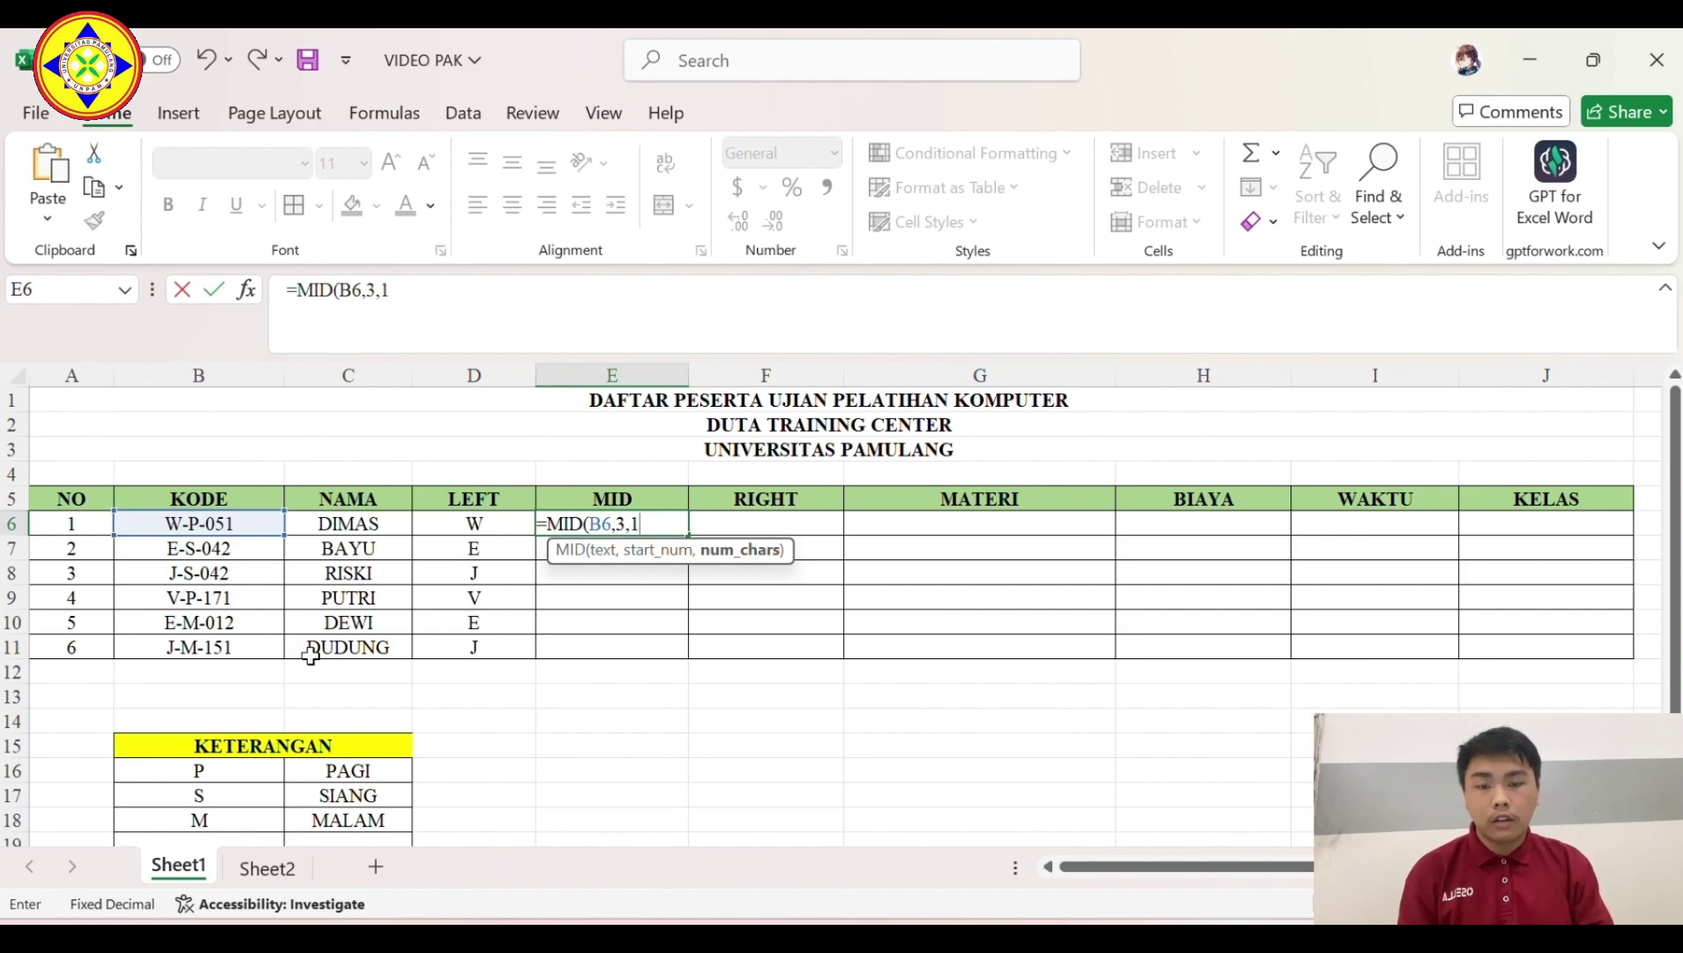
{"action": "key", "text": "Return"}
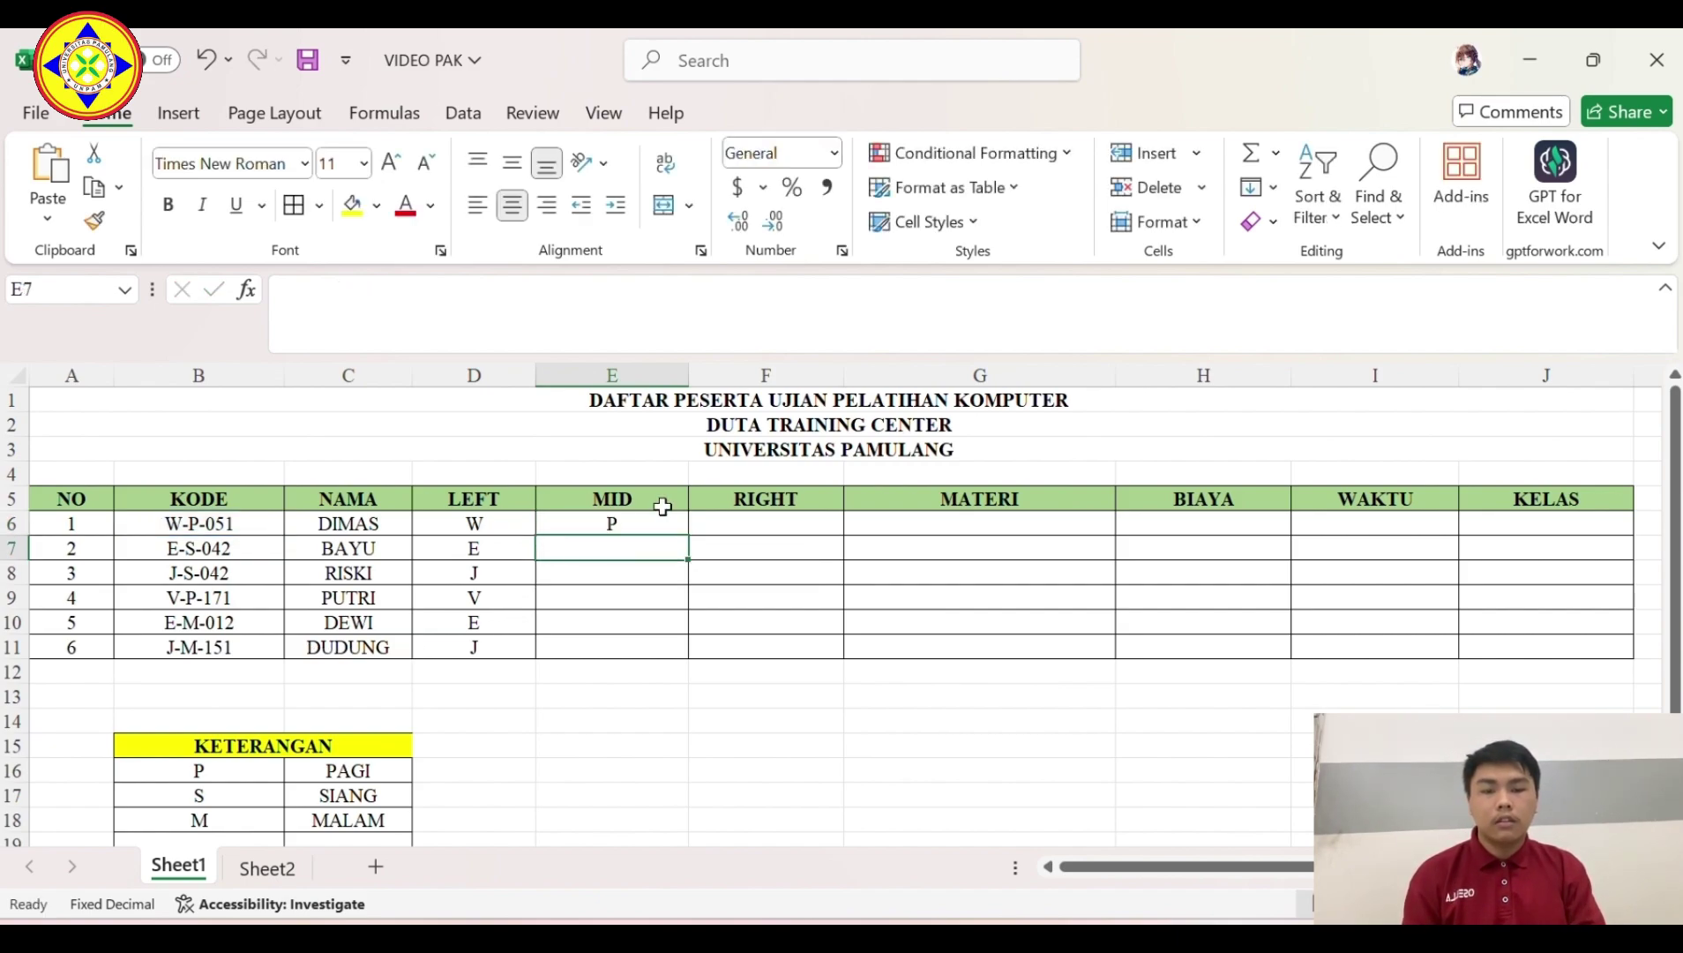
{"action": "left_click", "coordinate": [628, 523]}
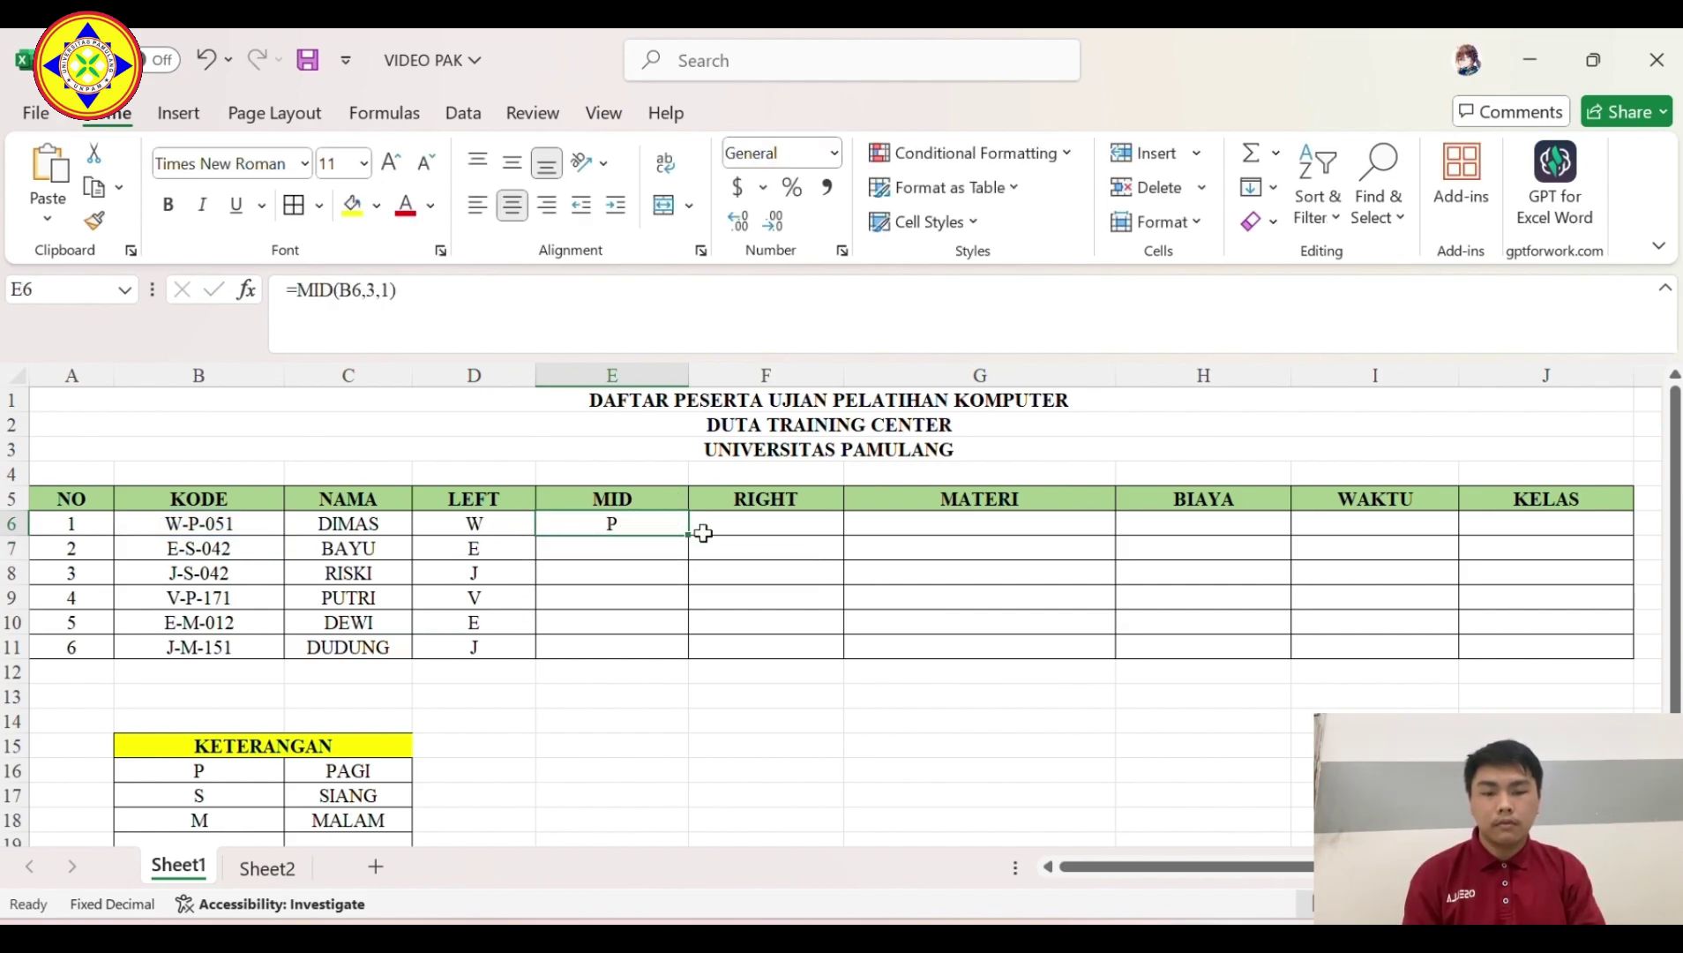
{"action": "left_click_drag", "start_coordinate": [688, 535], "coordinate": [687, 660]}
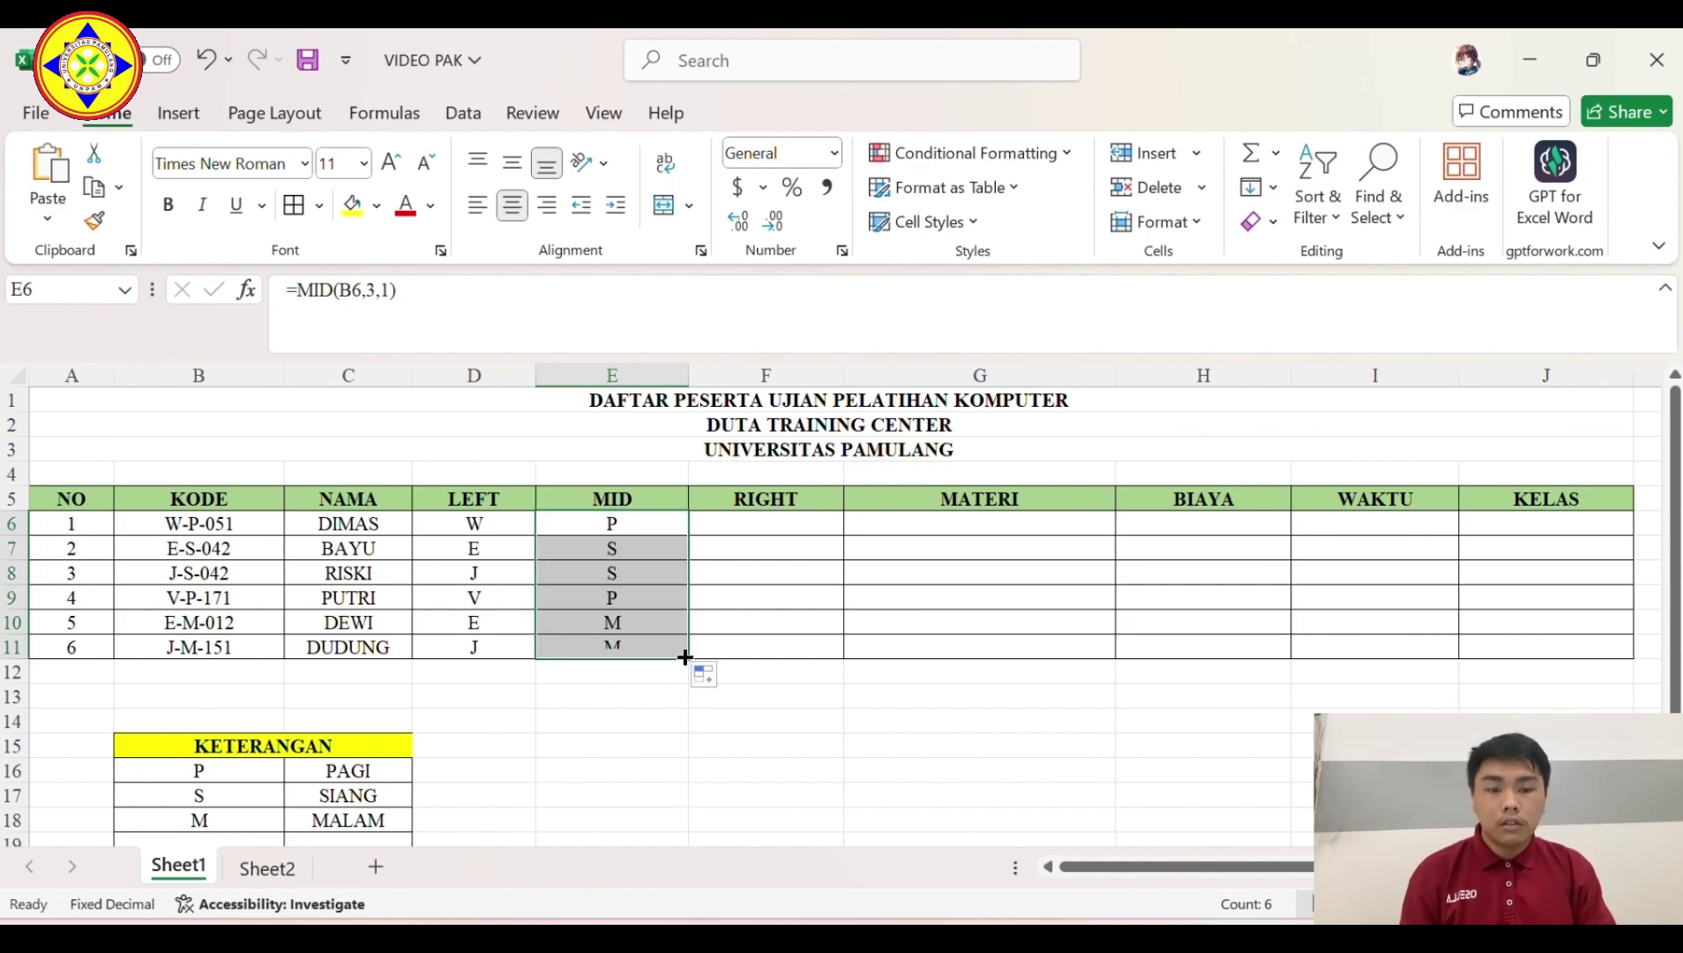
Enter =RIGHT(B6,1) in F6 under RIGHT on Sheet1, and fill it down to row 11.
{"action": "left_click", "coordinate": [727, 527]}
{"action": "scroll", "coordinate": [397, 778], "scroll_direction": "down", "scroll_amount": 2}
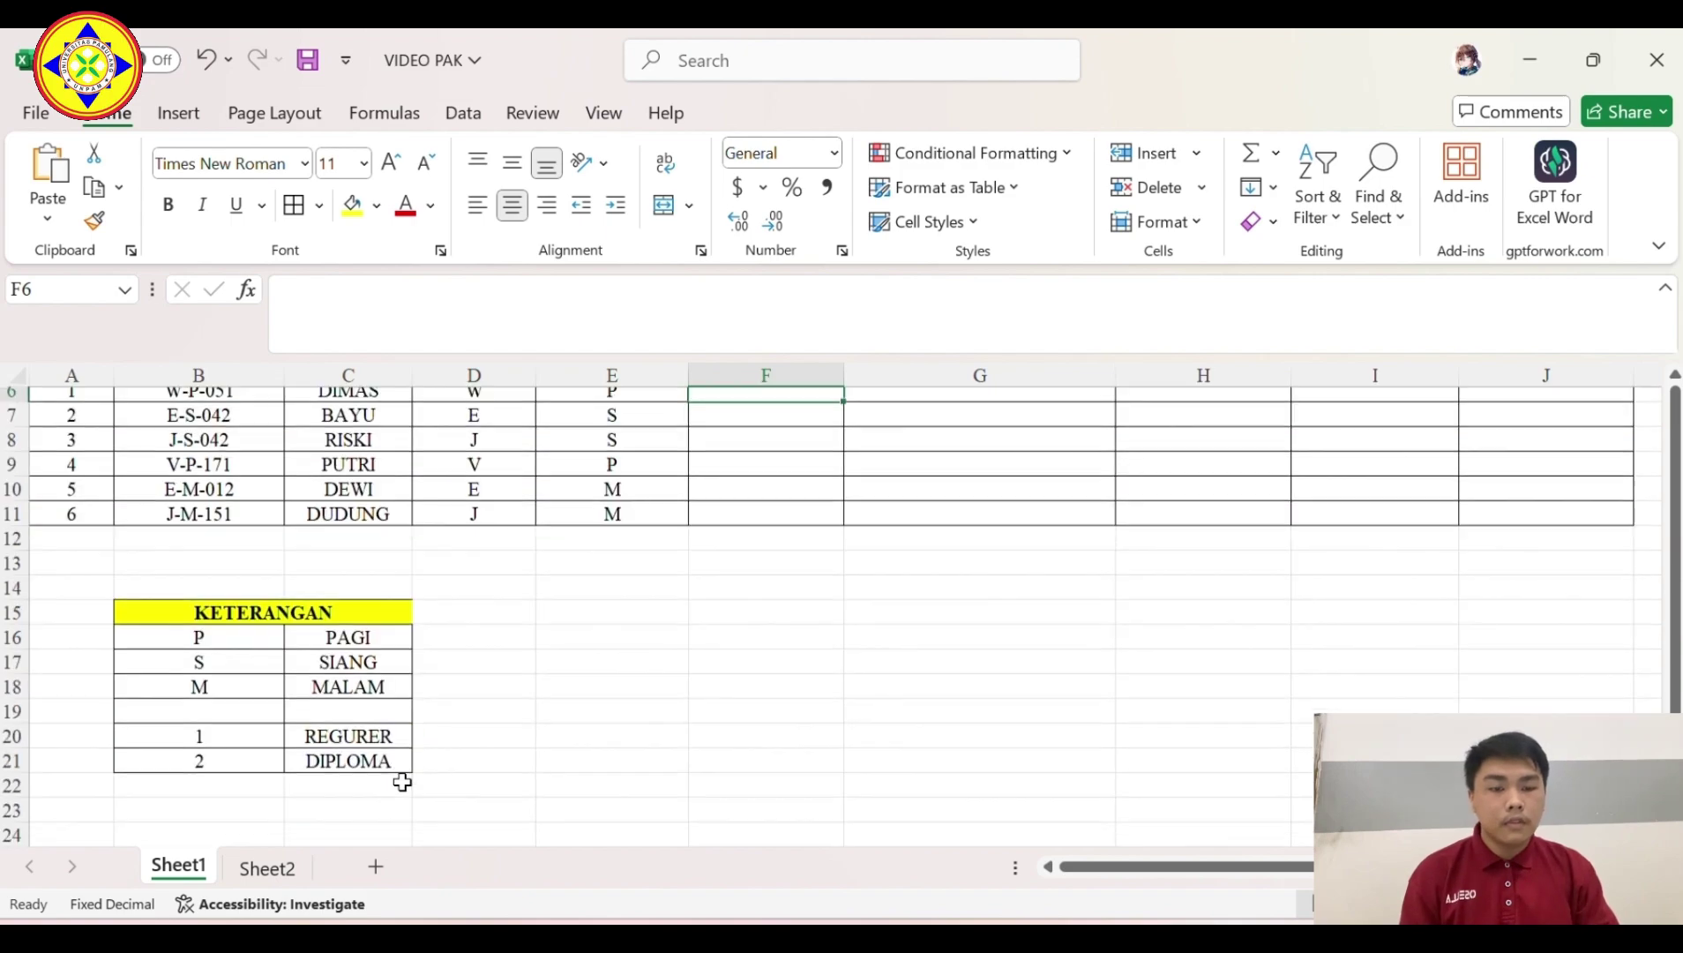
{"action": "scroll", "coordinate": [397, 778], "scroll_direction": "up", "scroll_amount": 2}
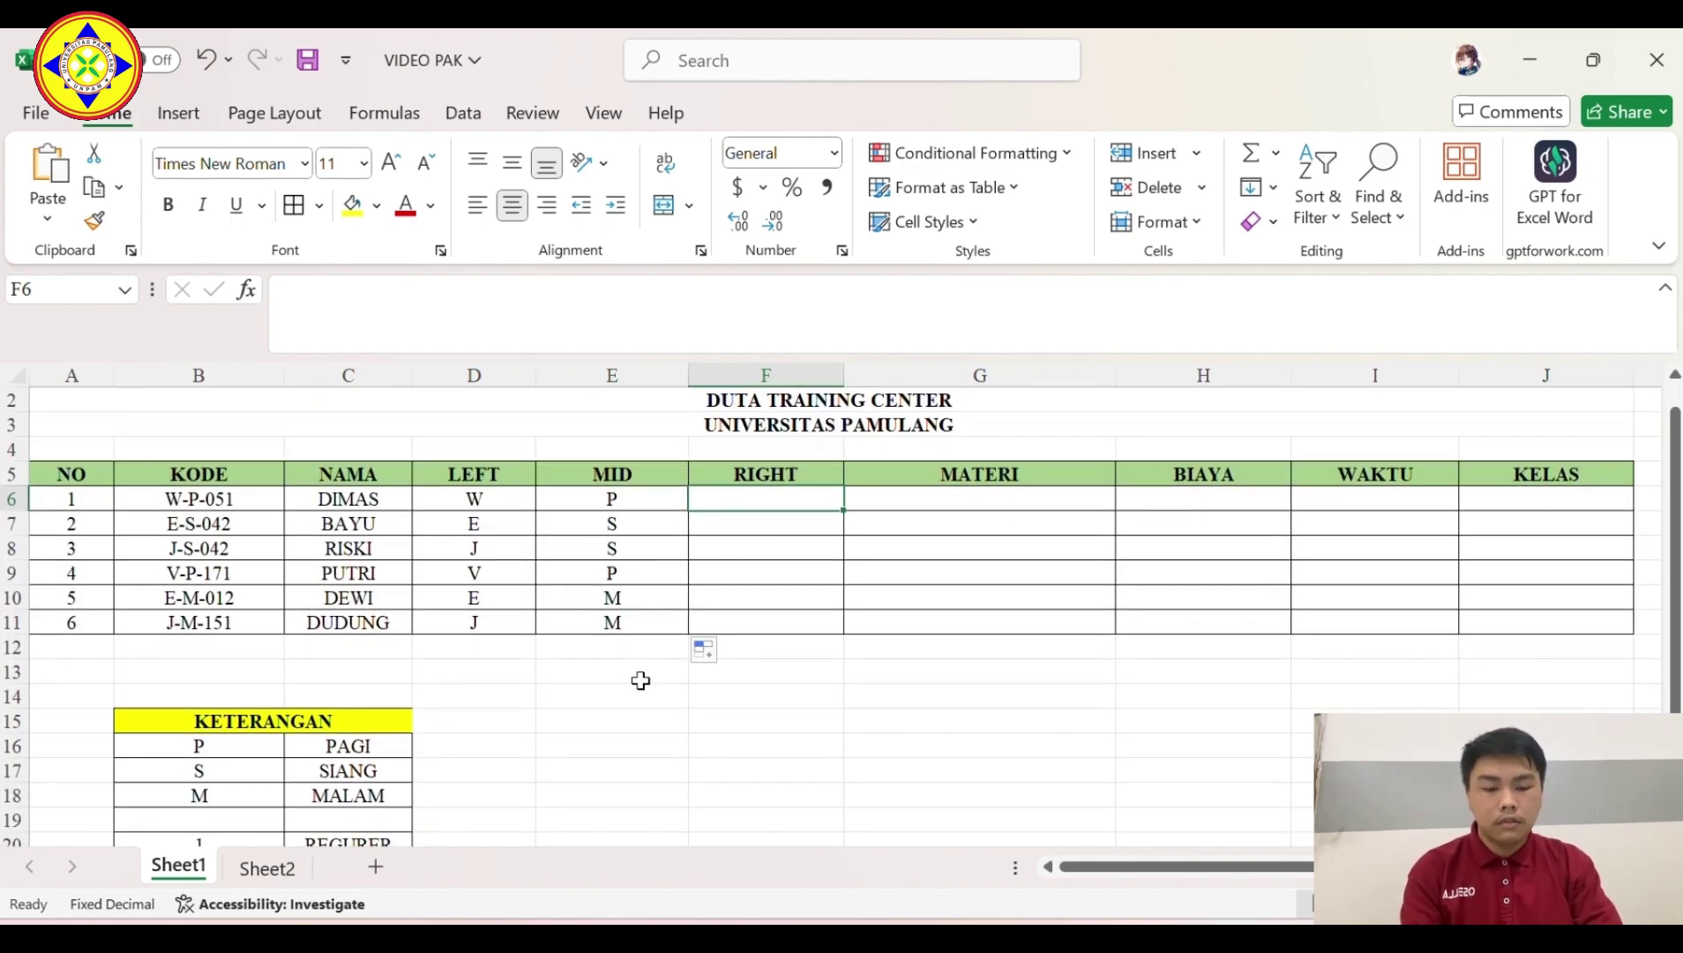
{"action": "type", "text": "=RI"}
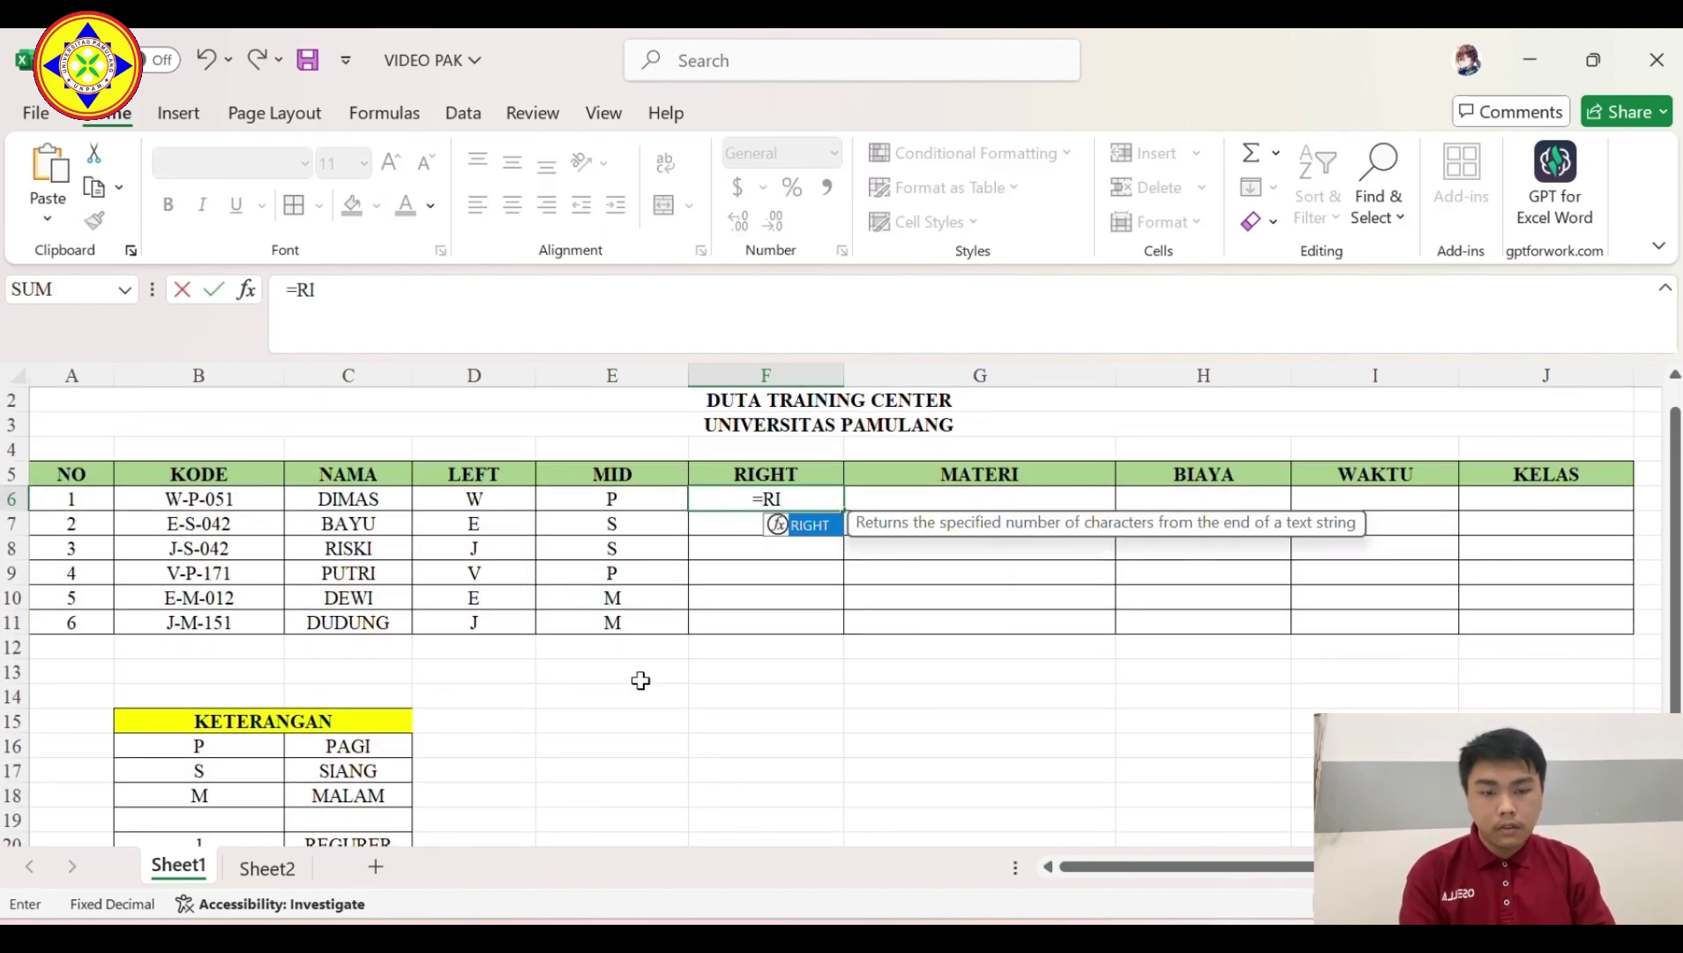
{"action": "left_click", "coordinate": [809, 544]}
{"action": "left_click", "coordinate": [789, 499]}
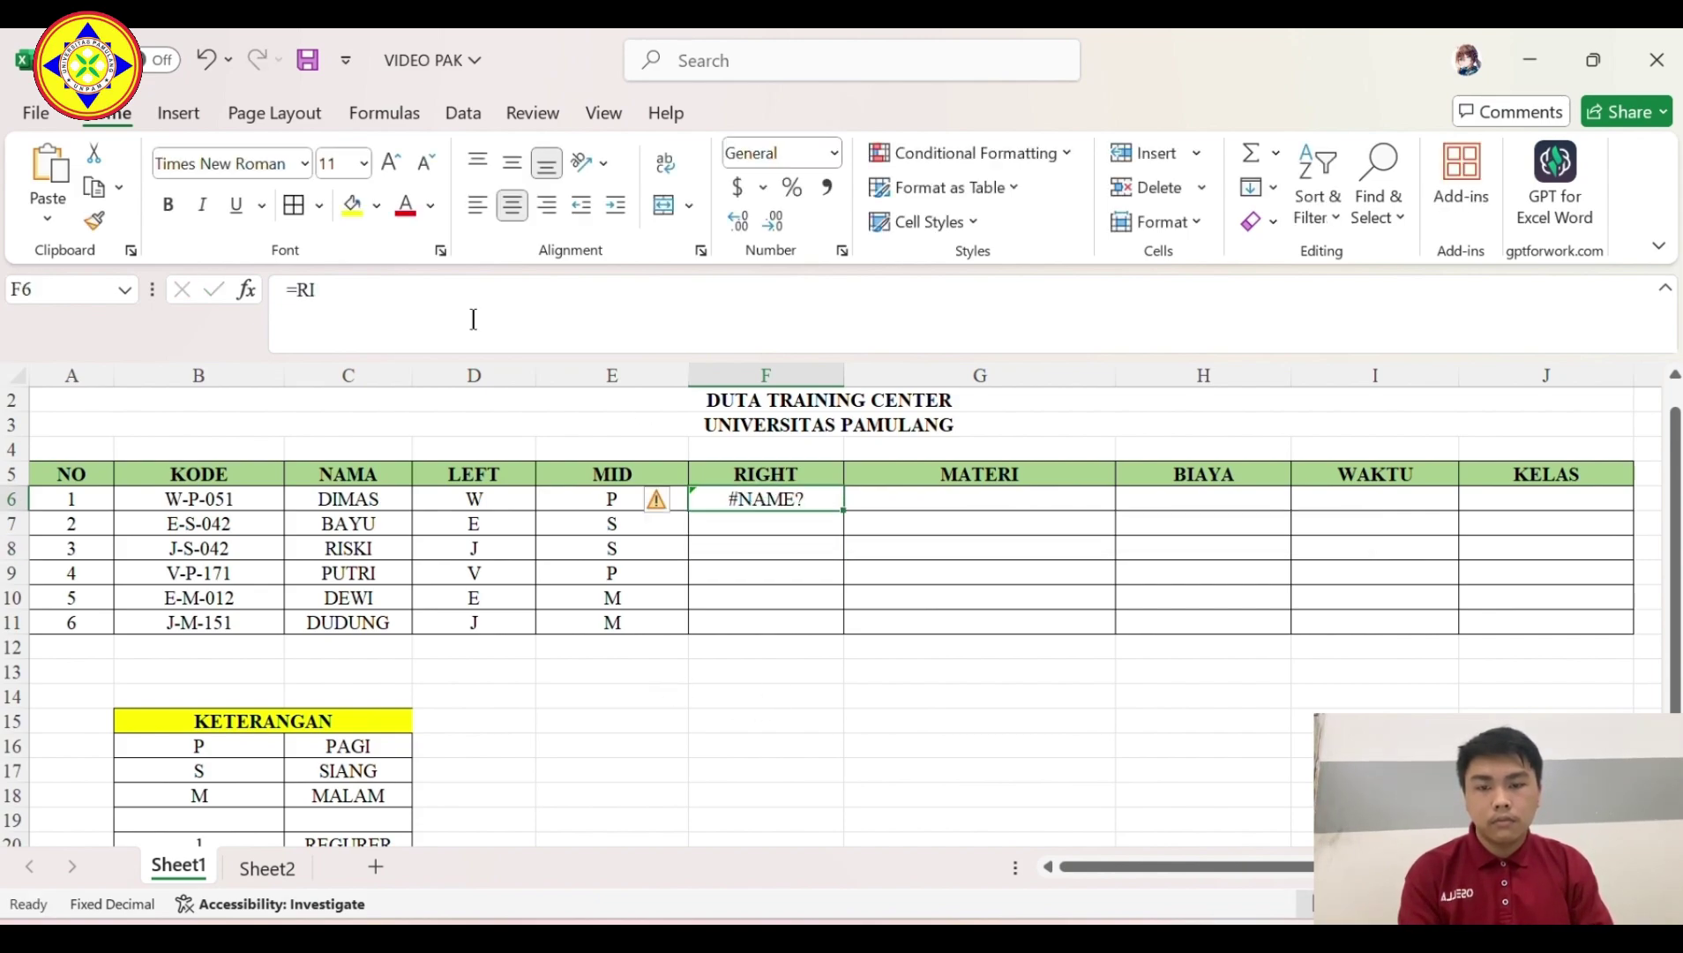
{"action": "left_click", "coordinate": [313, 297]}
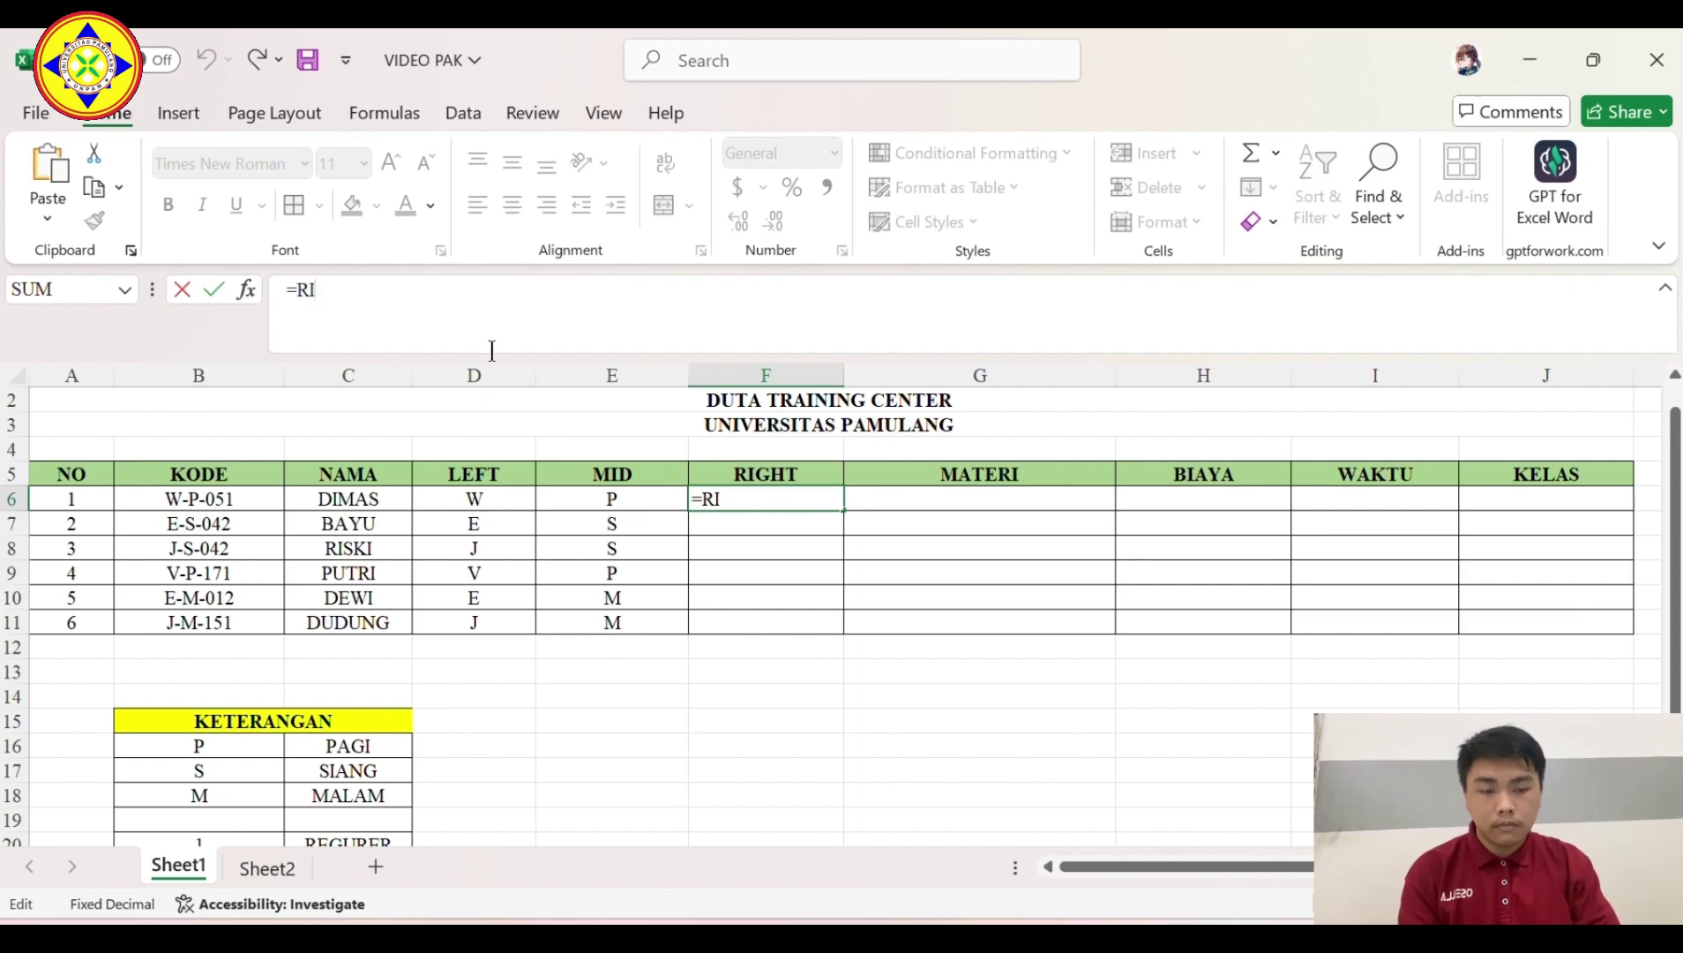
{"action": "type", "text": "I"}
{"action": "key", "text": "BackSpace"}
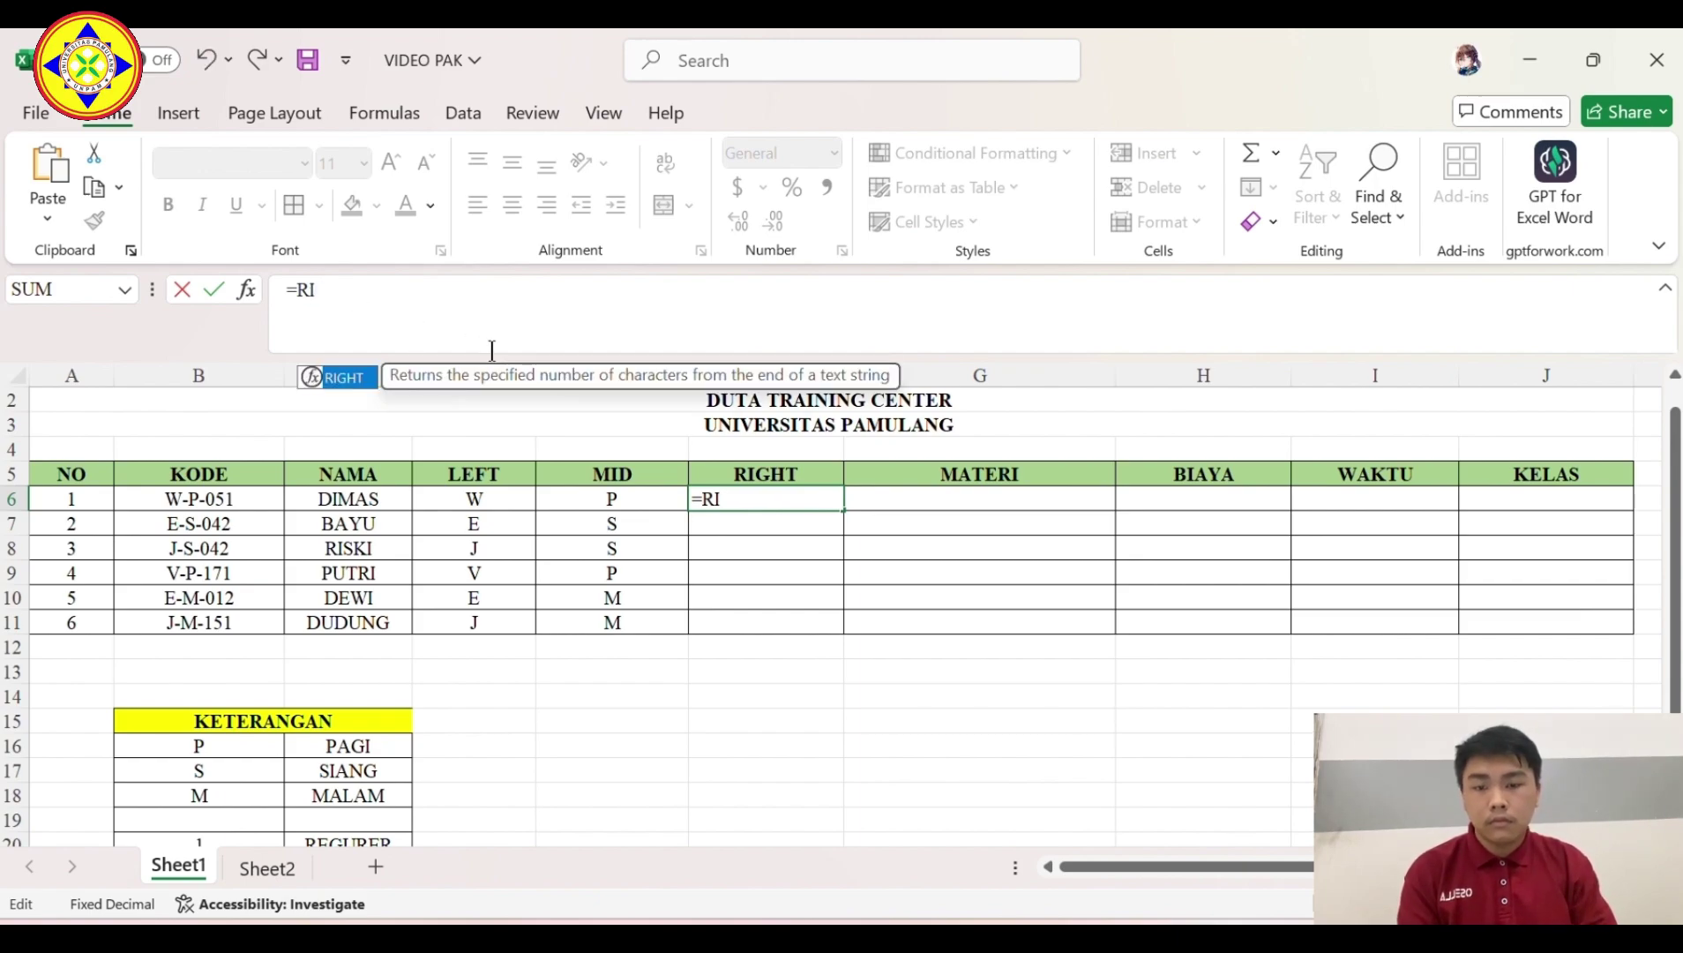
{"action": "type", "text": "GH"}
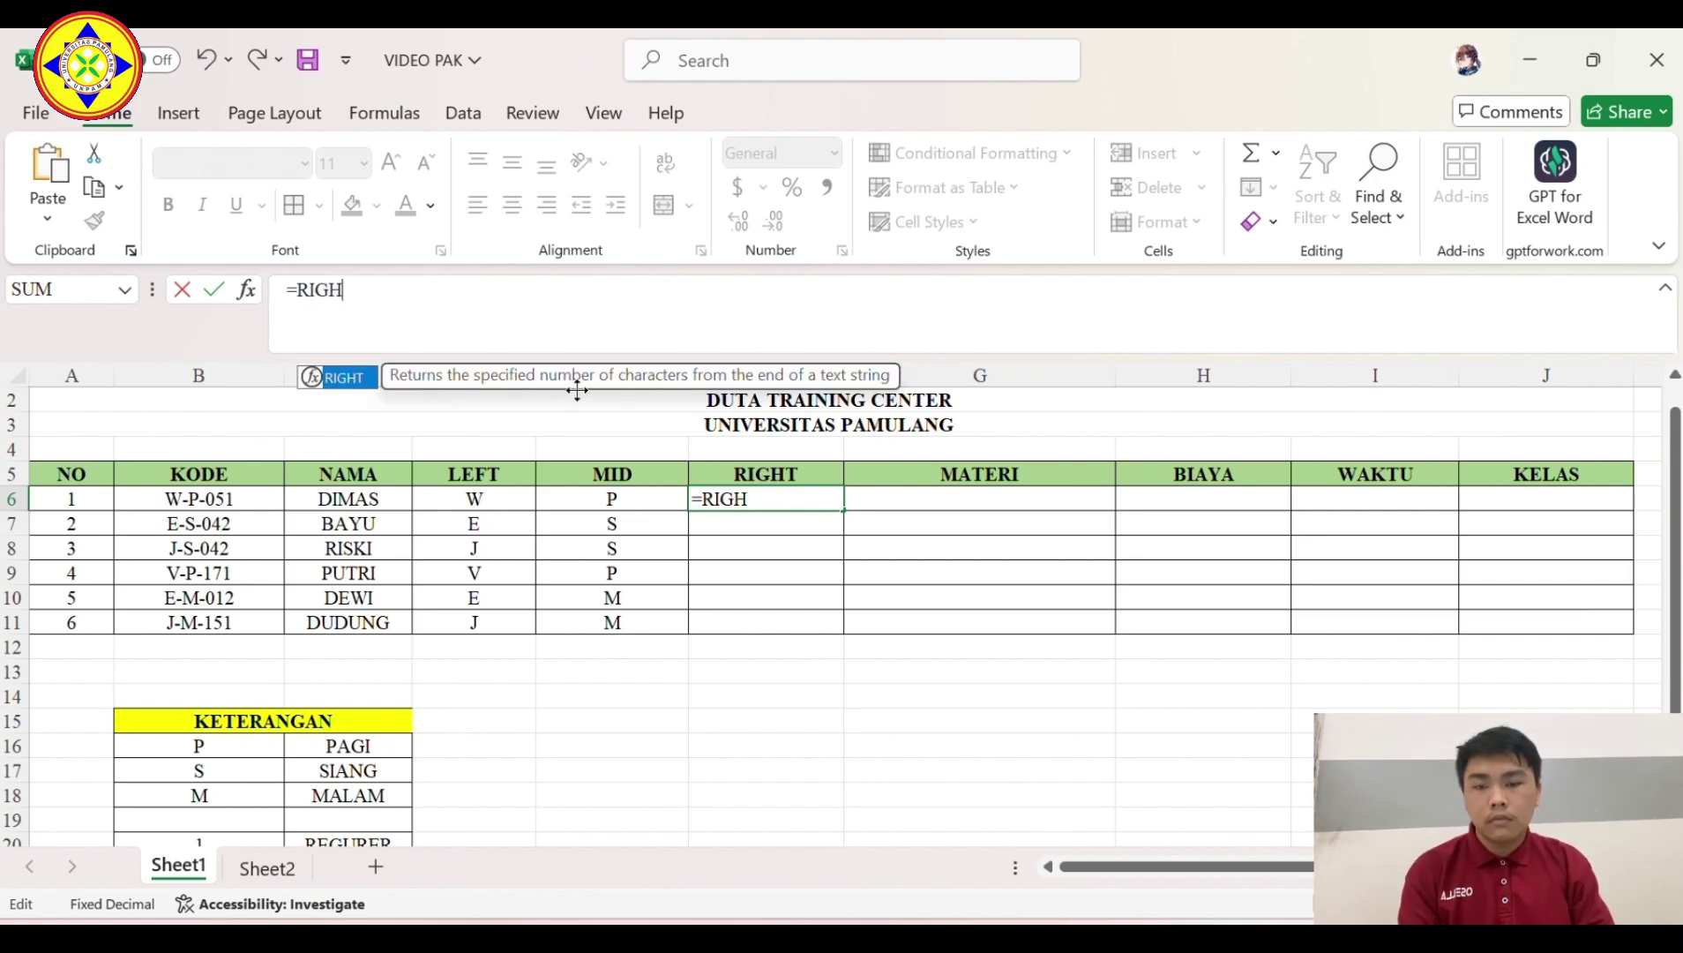
{"action": "double_click", "coordinate": [352, 378]}
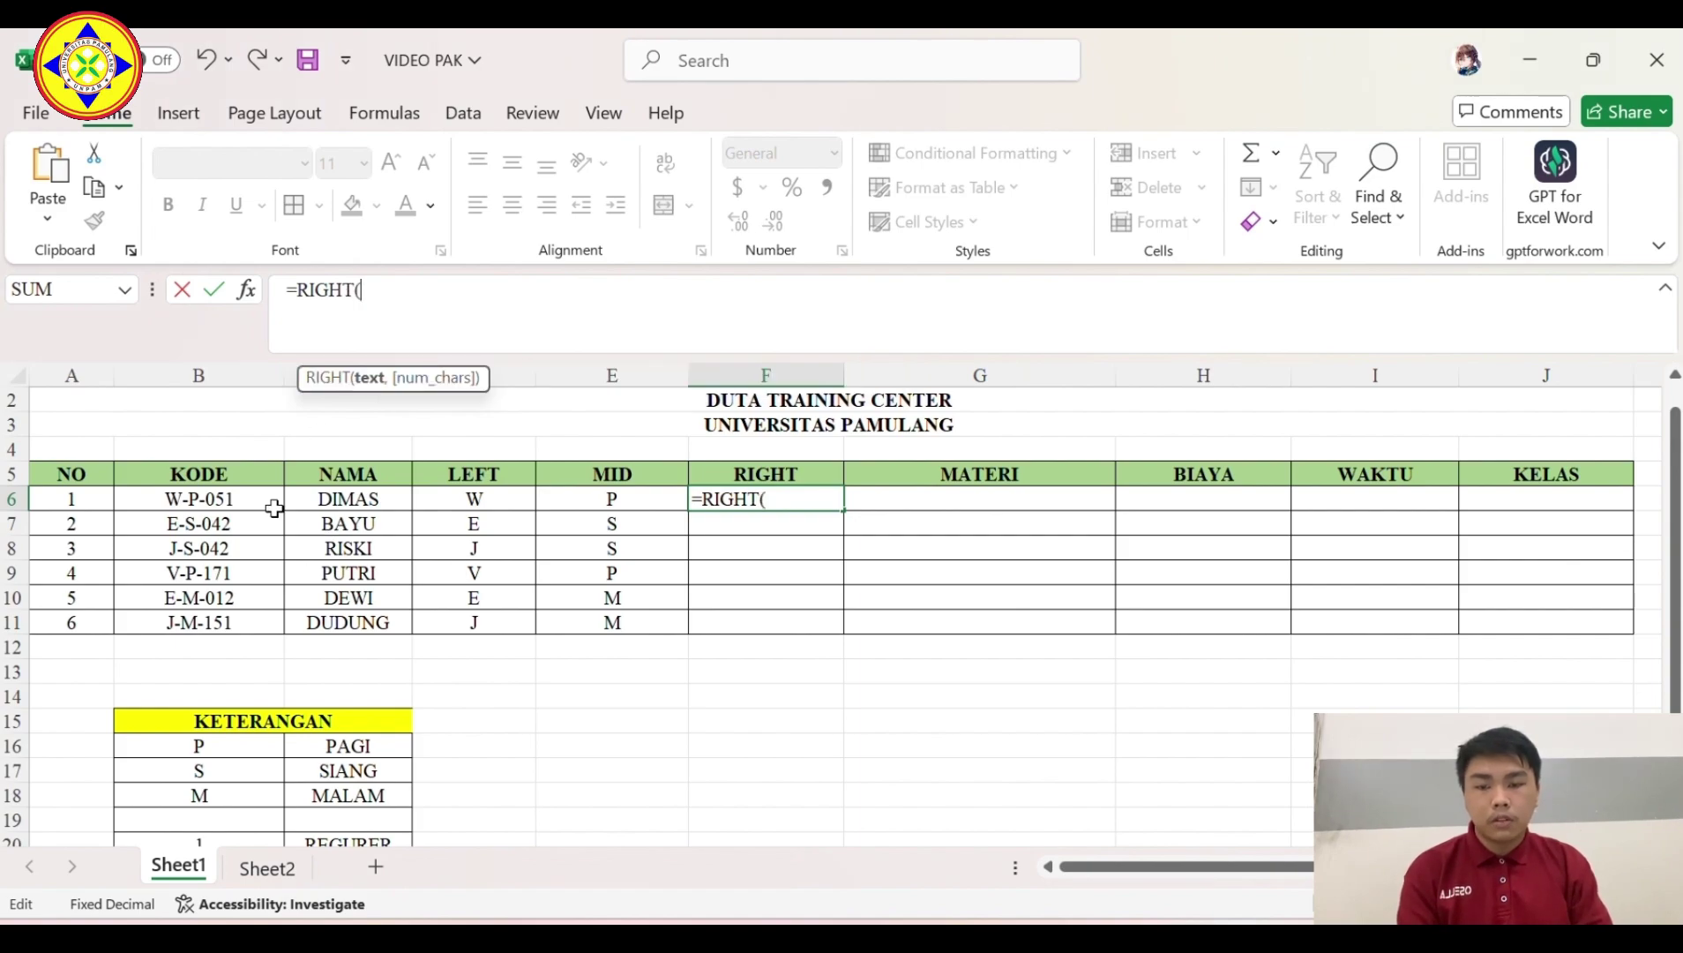
{"action": "left_click", "coordinate": [248, 499]}
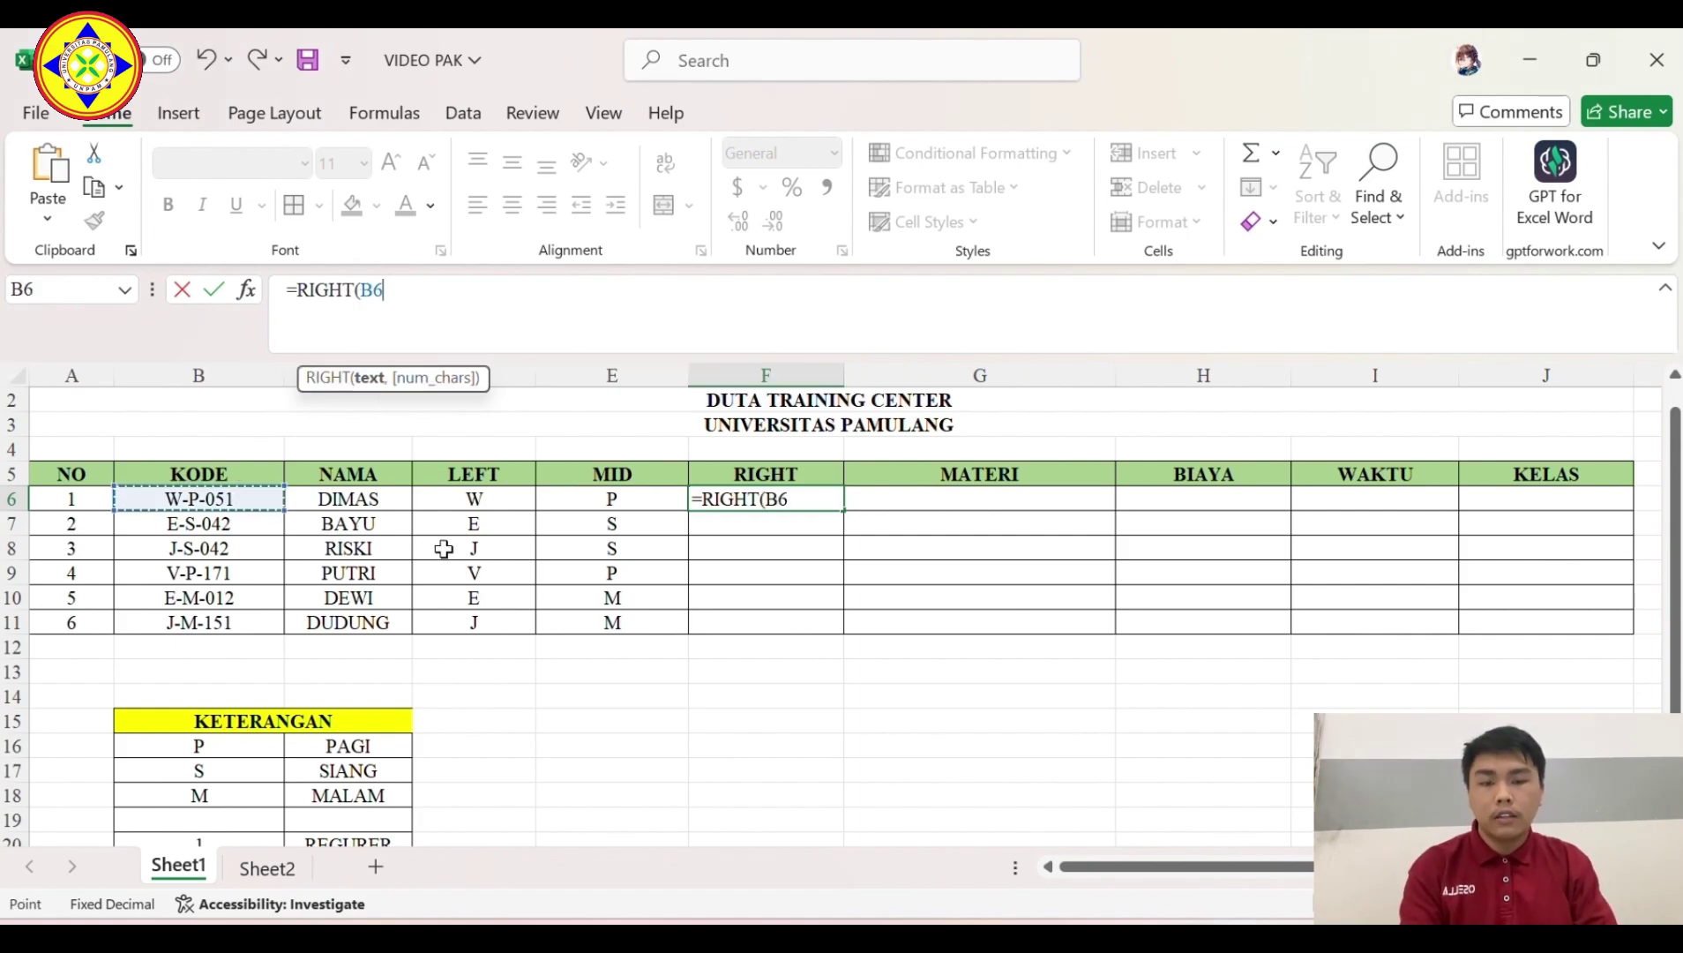
{"action": "type", "text": ","}
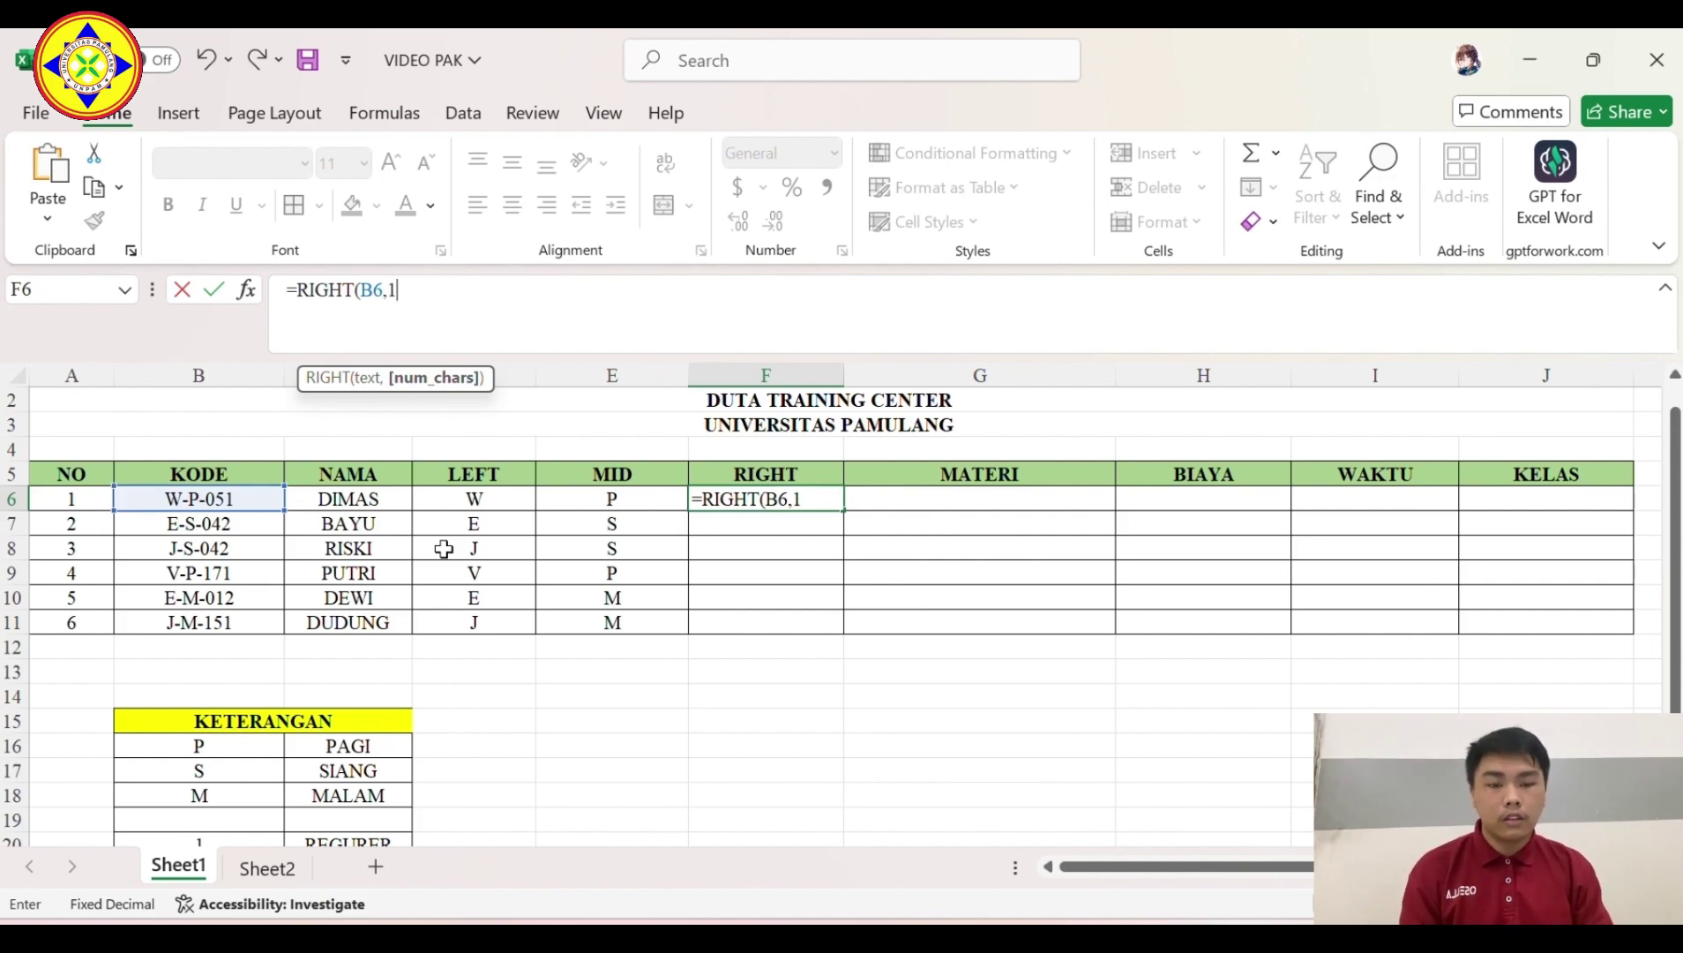
{"action": "type", "text": "1"}
{"action": "key", "text": "Return"}
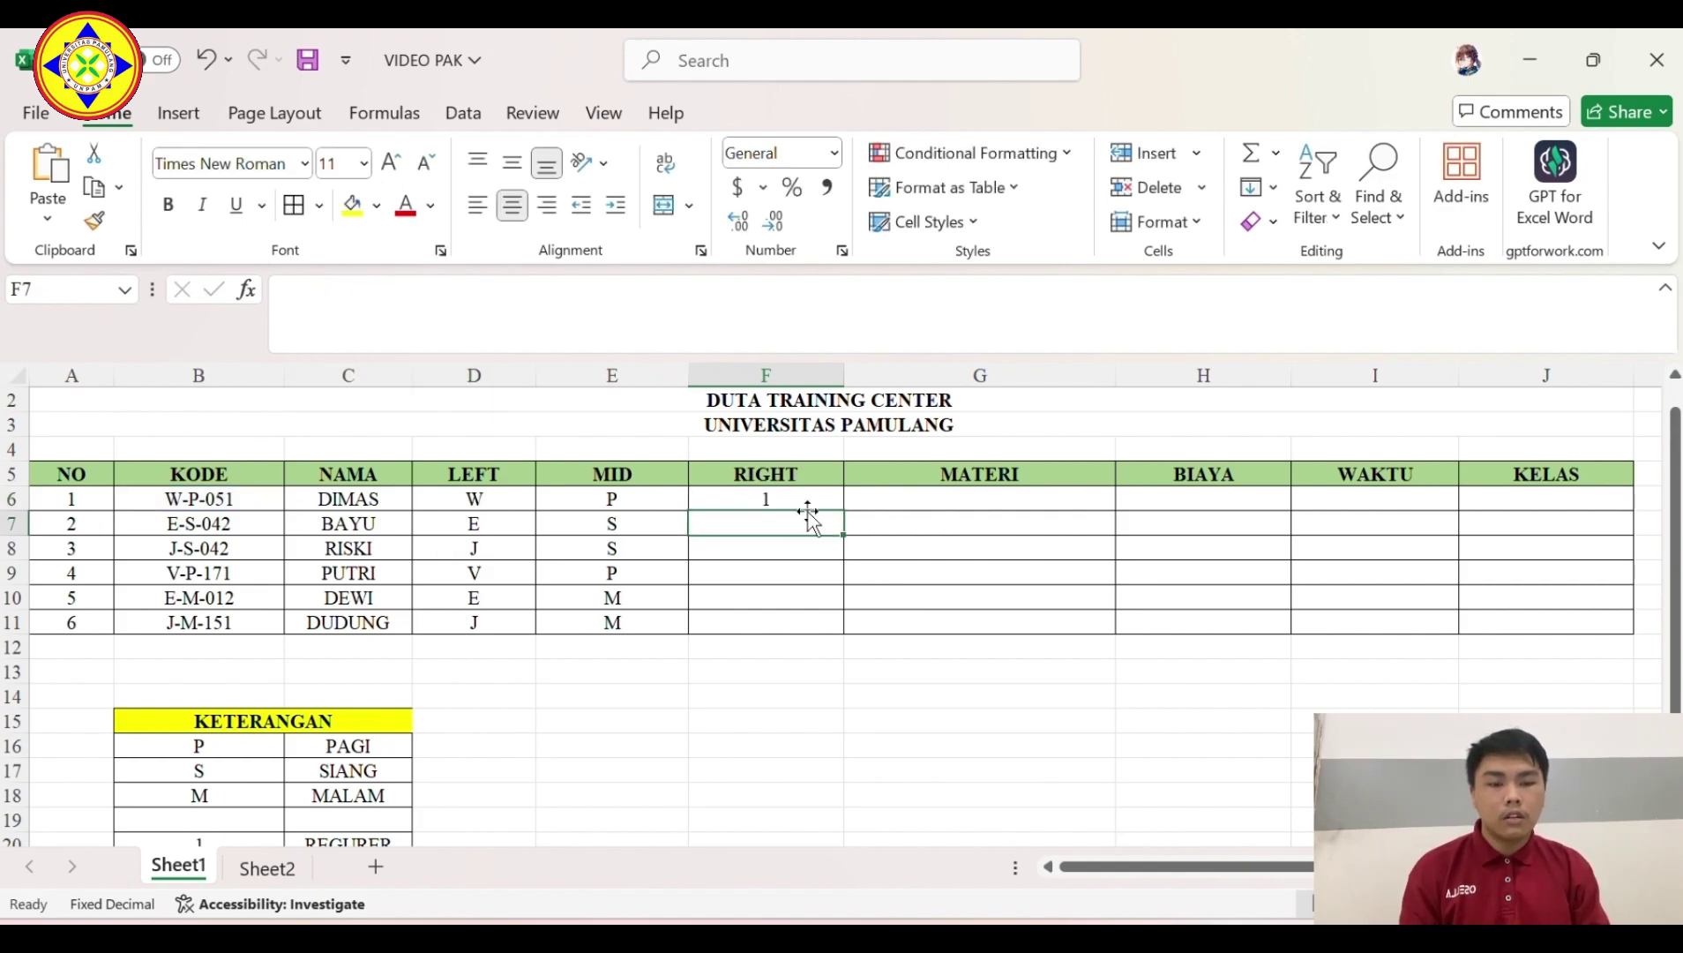
{"action": "left_click", "coordinate": [797, 500]}
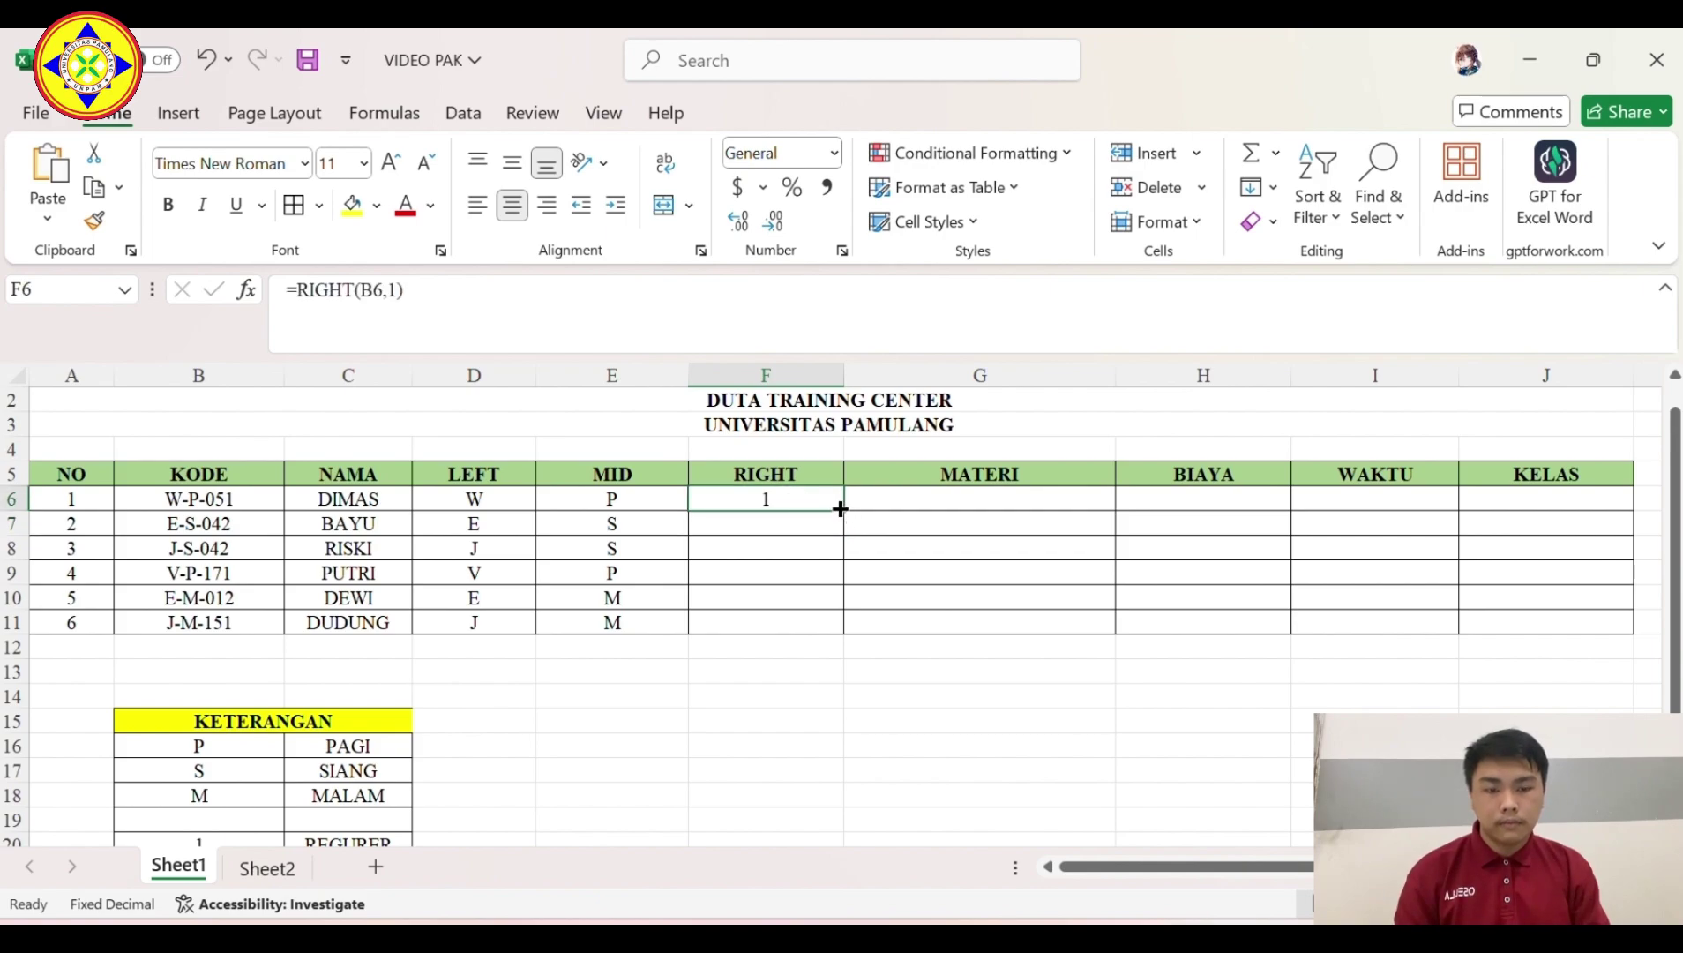
{"action": "left_click_drag", "start_coordinate": [842, 509], "coordinate": [810, 637]}
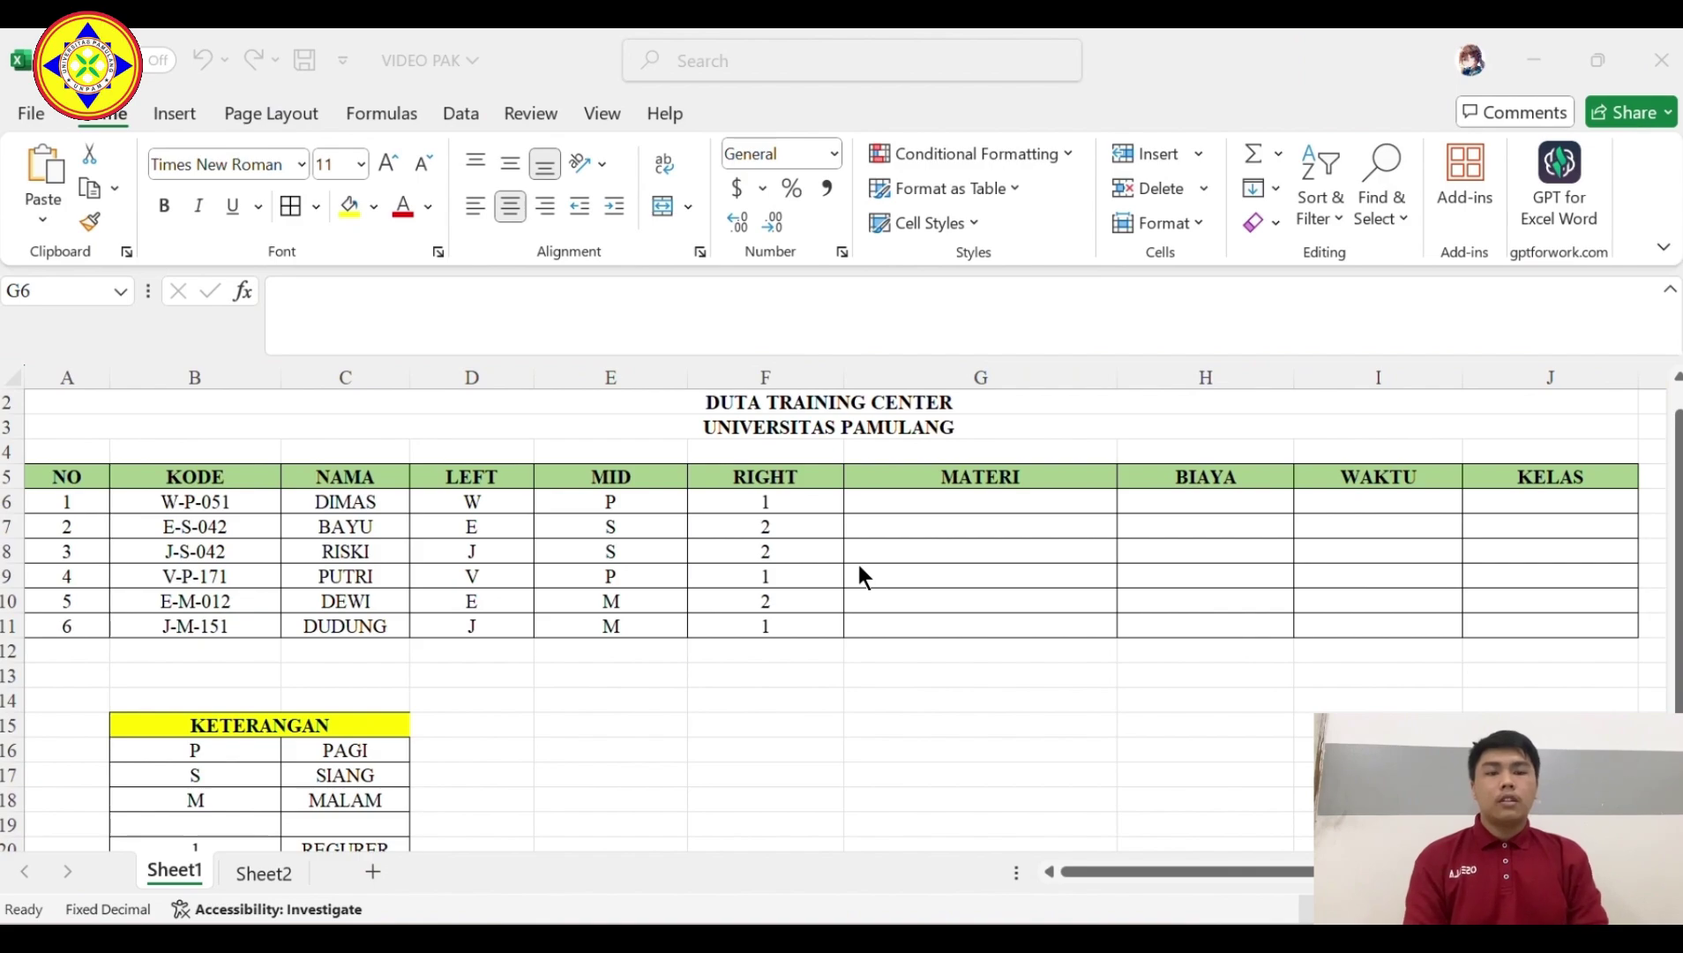
Enter =VLOOKUP(D6,Sheet2!$B$2:$D$5,2,0) in G6 under MATERI on Sheet1, and fill it down to row 11.
{"action": "left_click", "coordinate": [1008, 508]}
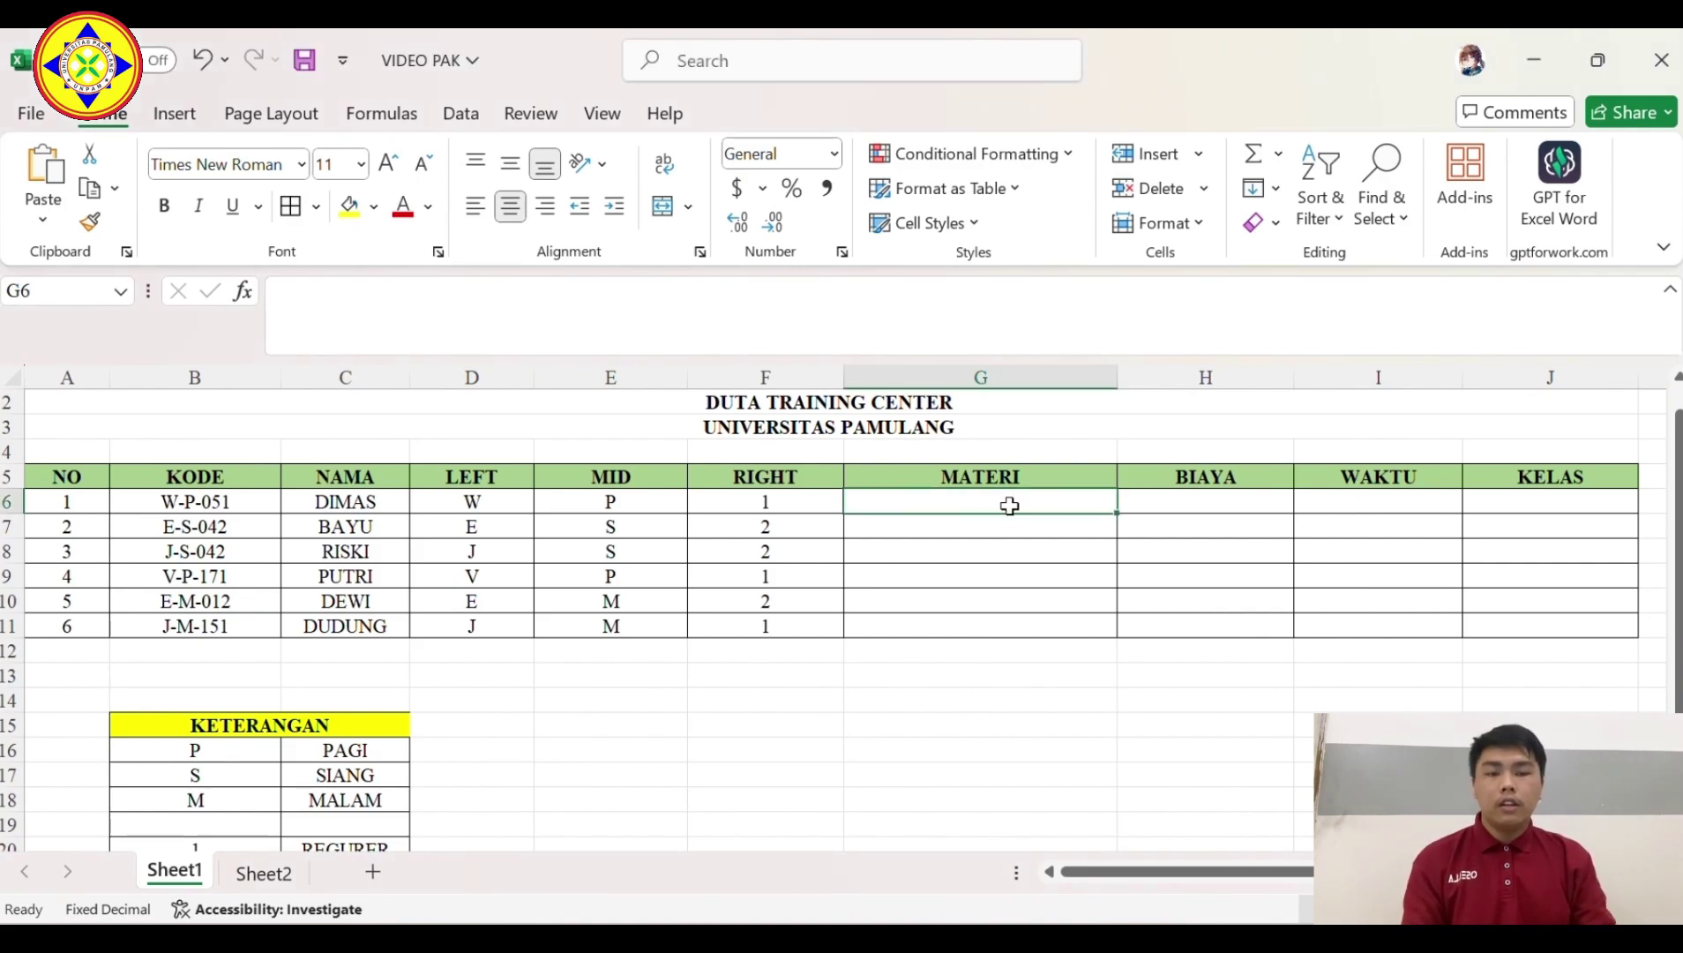
{"action": "type", "text": "=VL"}
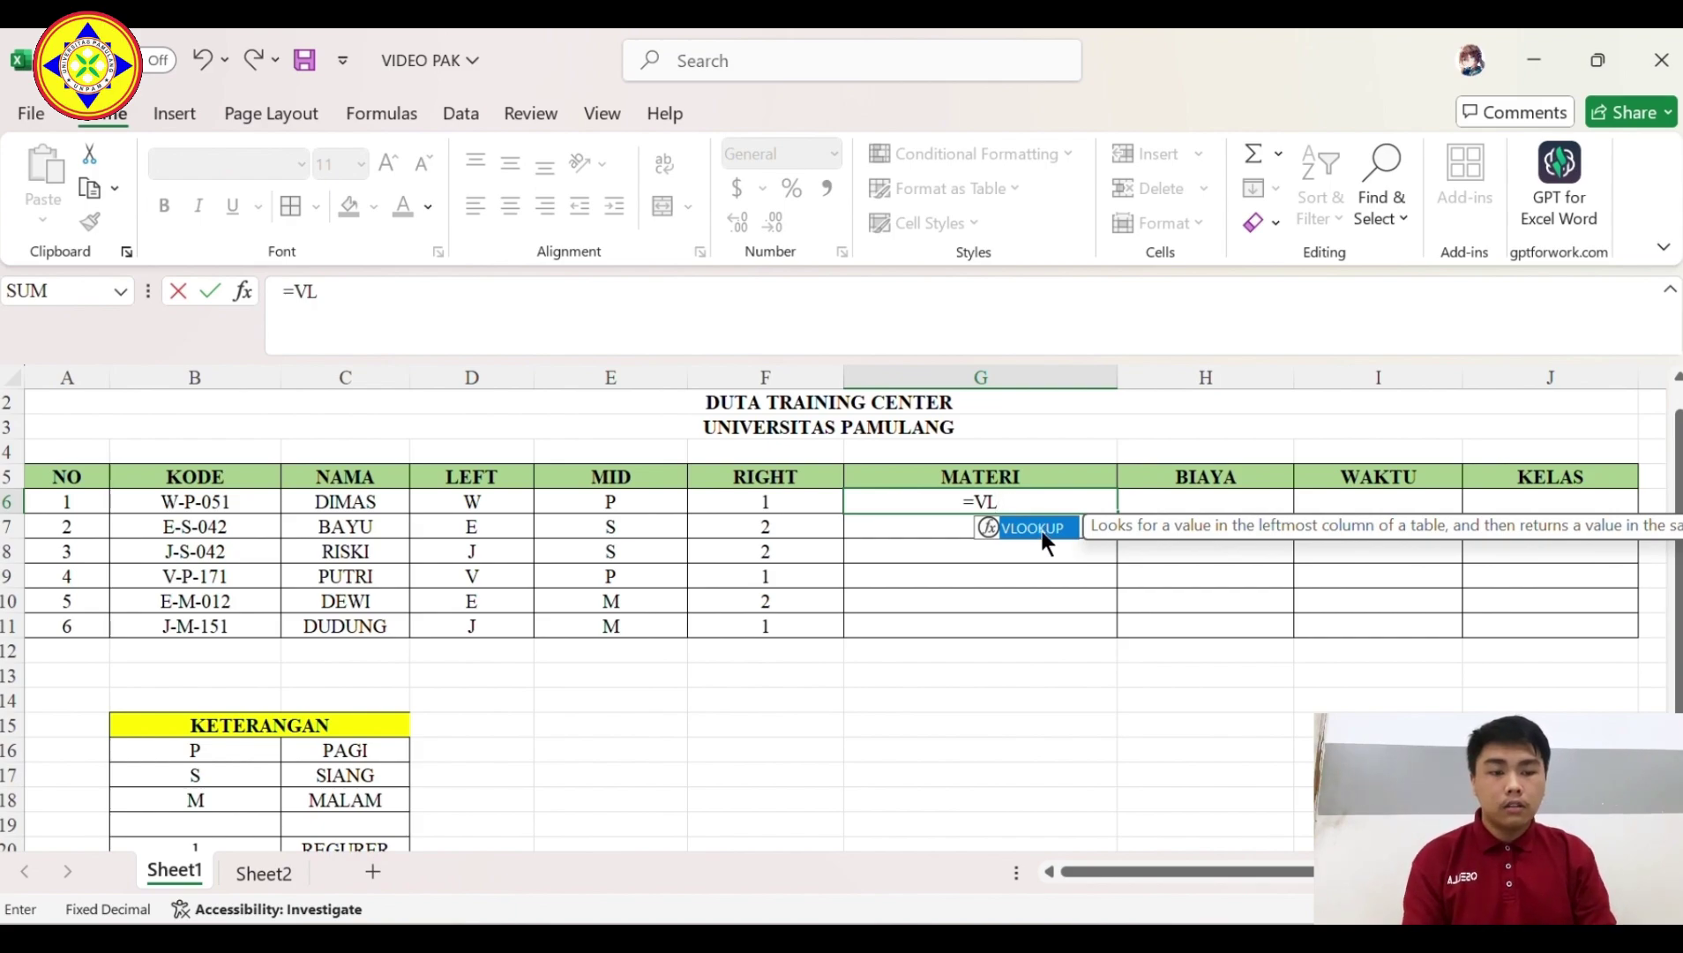
{"action": "double_click", "coordinate": [1041, 529]}
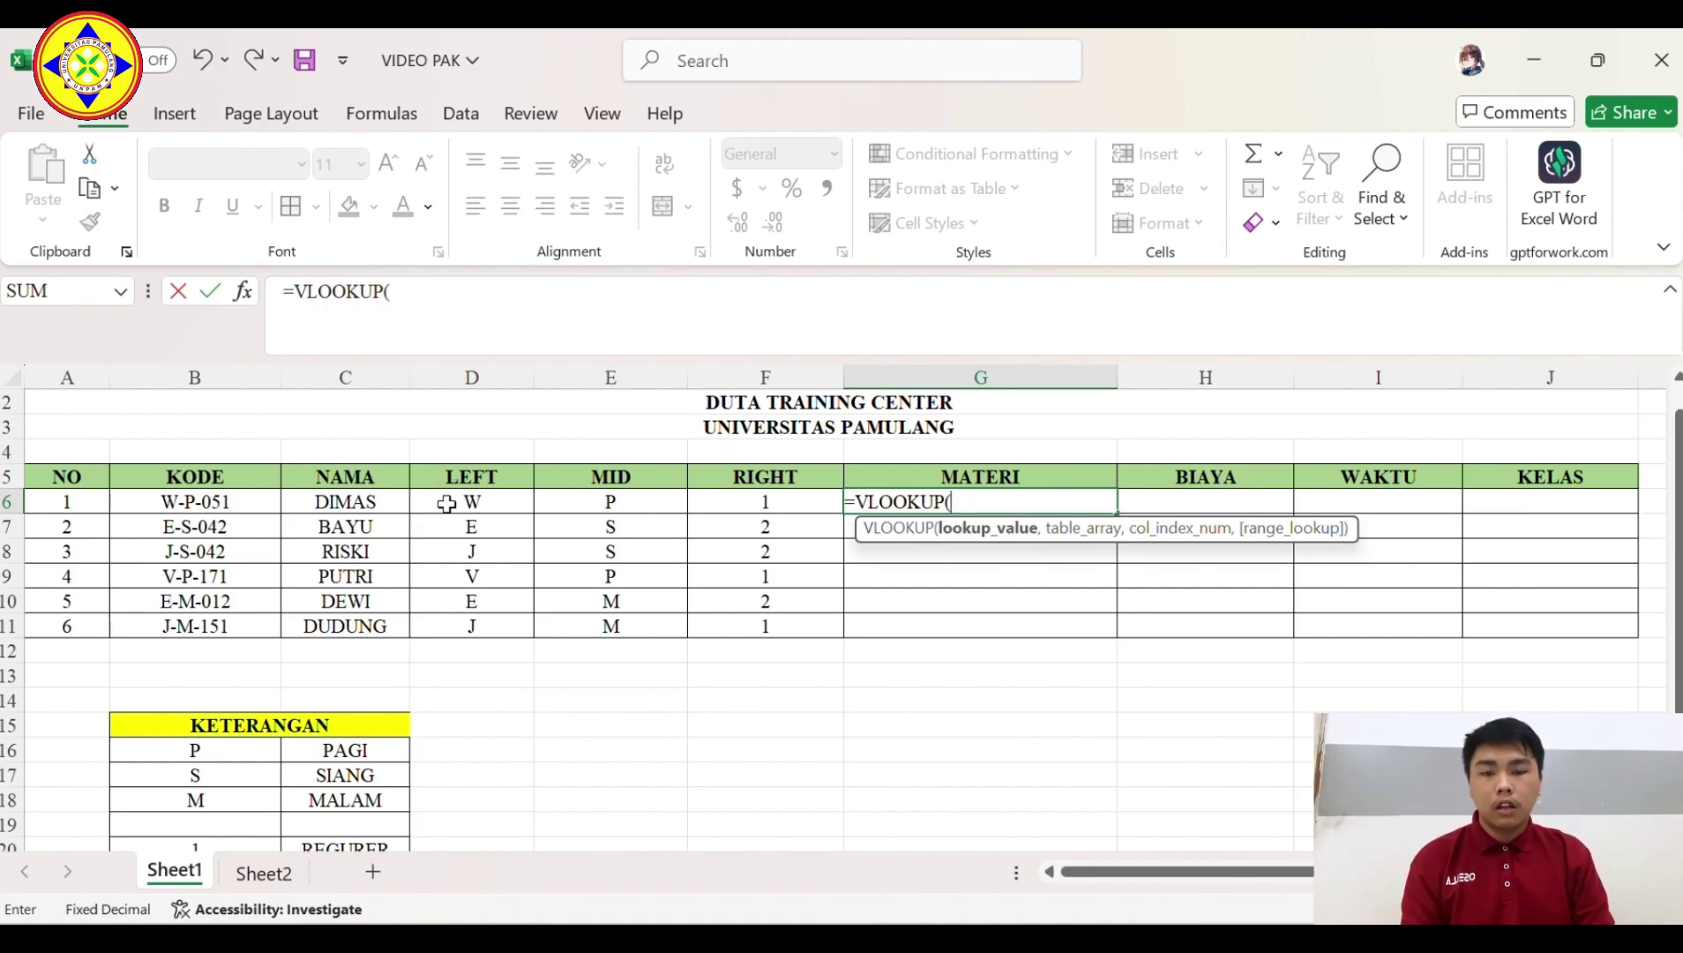
{"action": "left_click", "coordinate": [483, 500]}
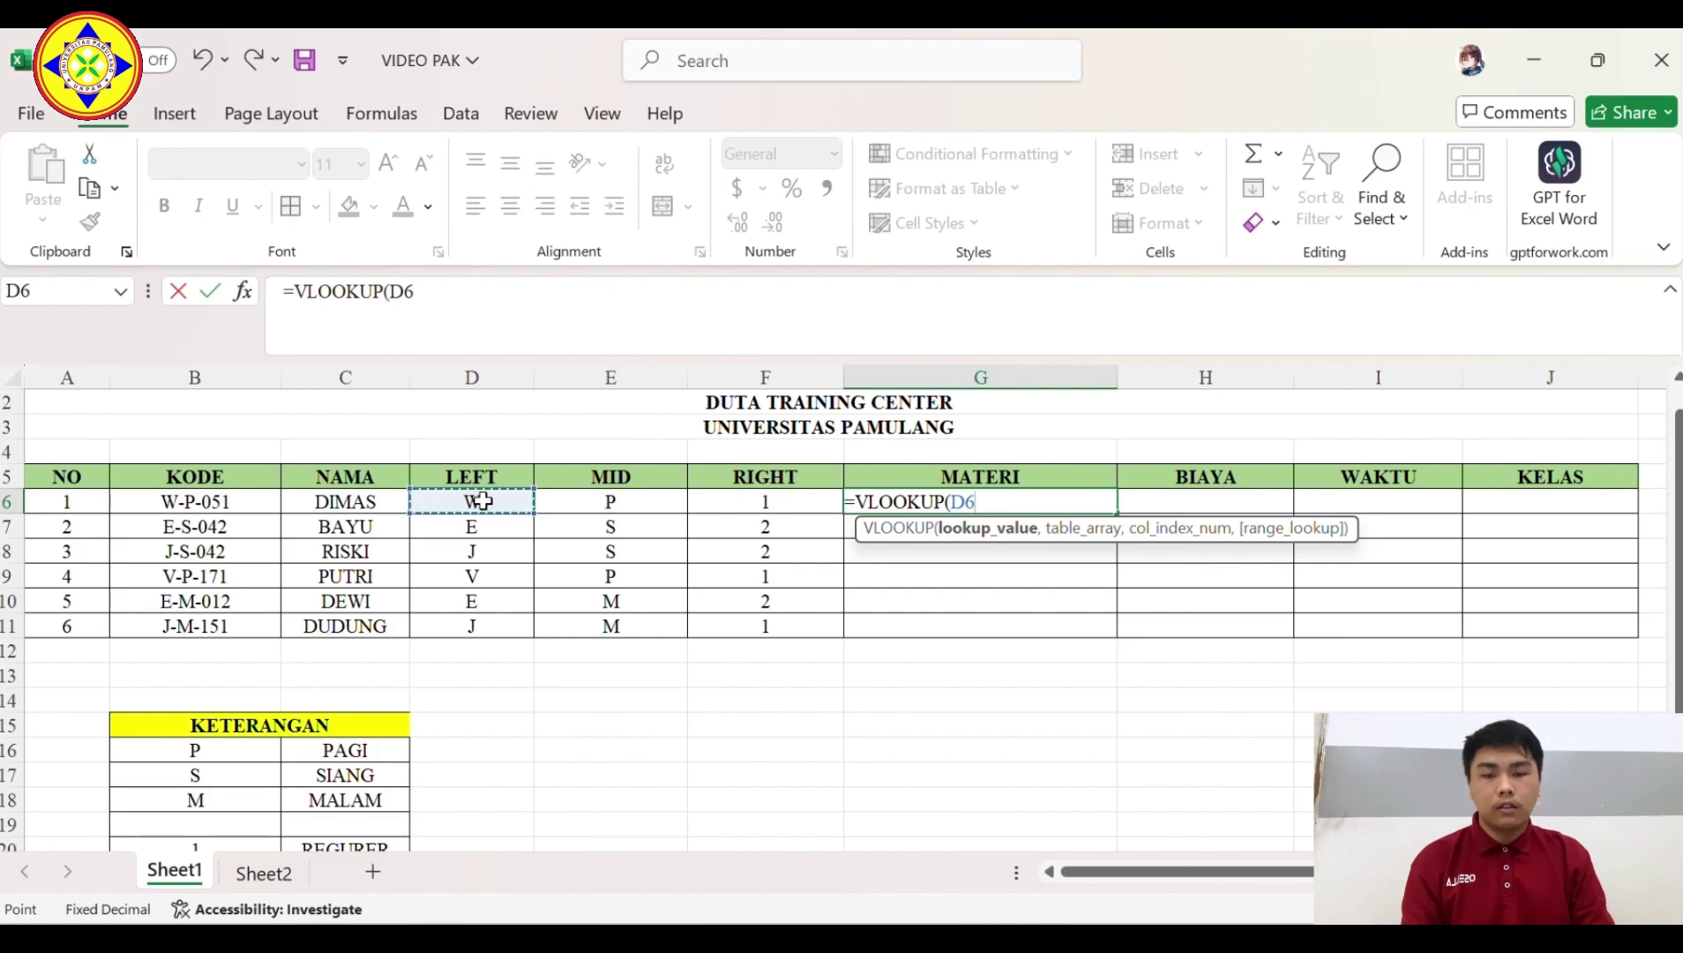
{"action": "type", "text": ","}
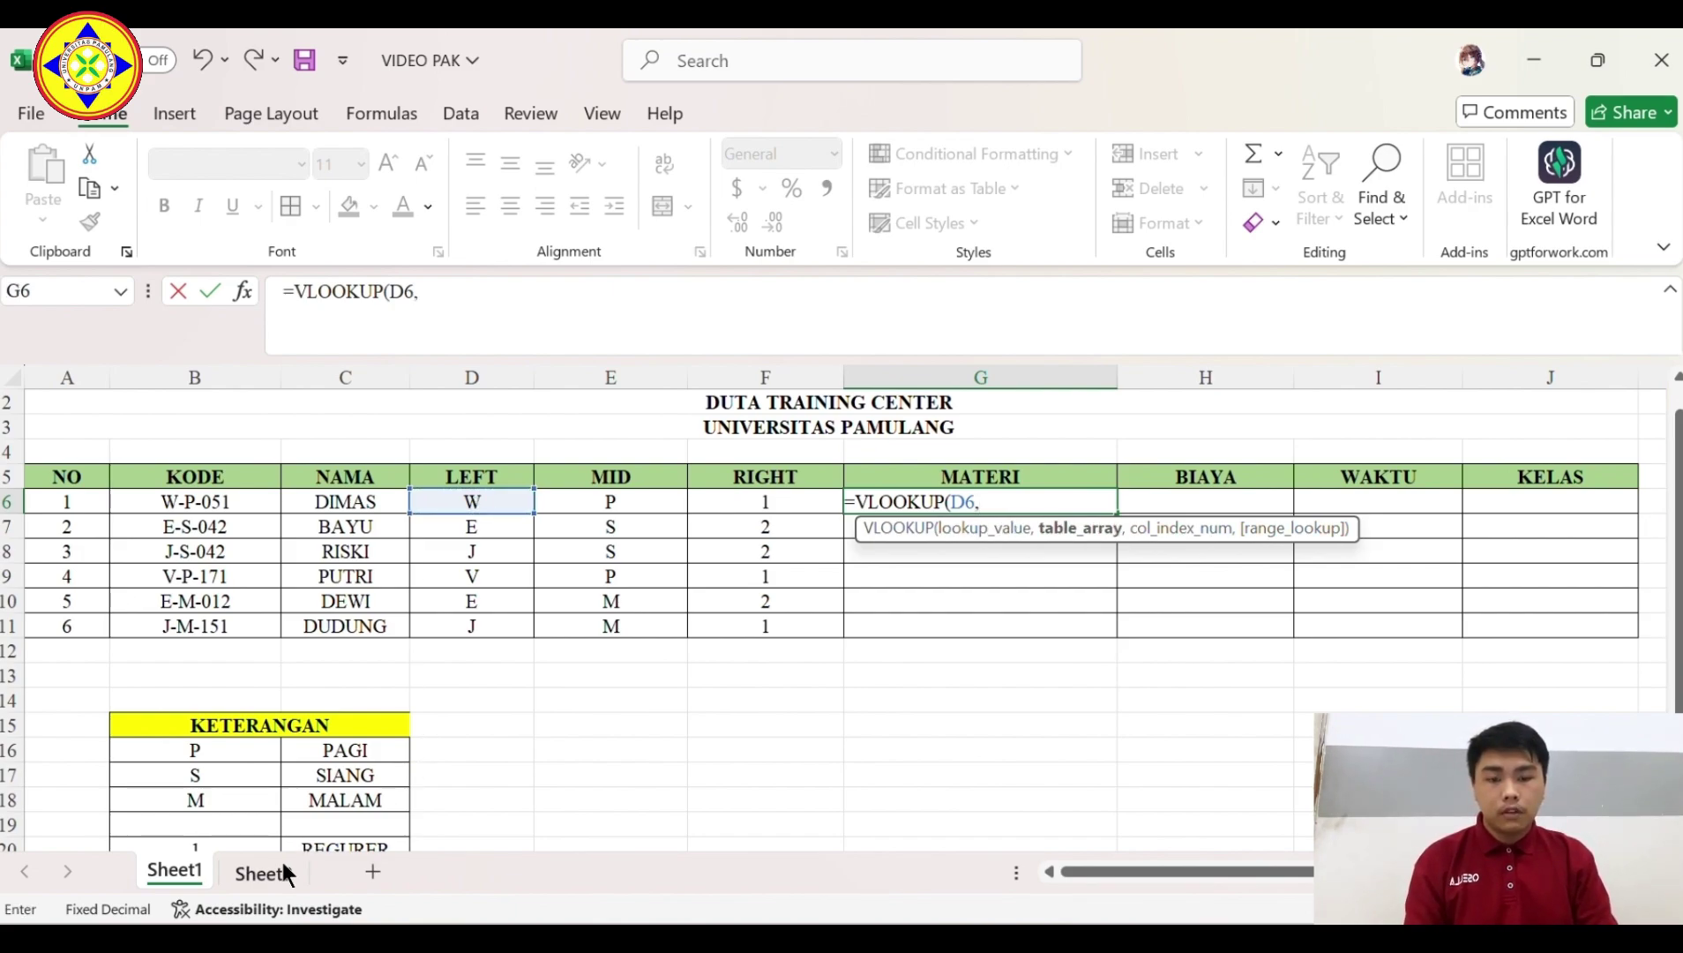
{"action": "left_click", "coordinate": [241, 871]}
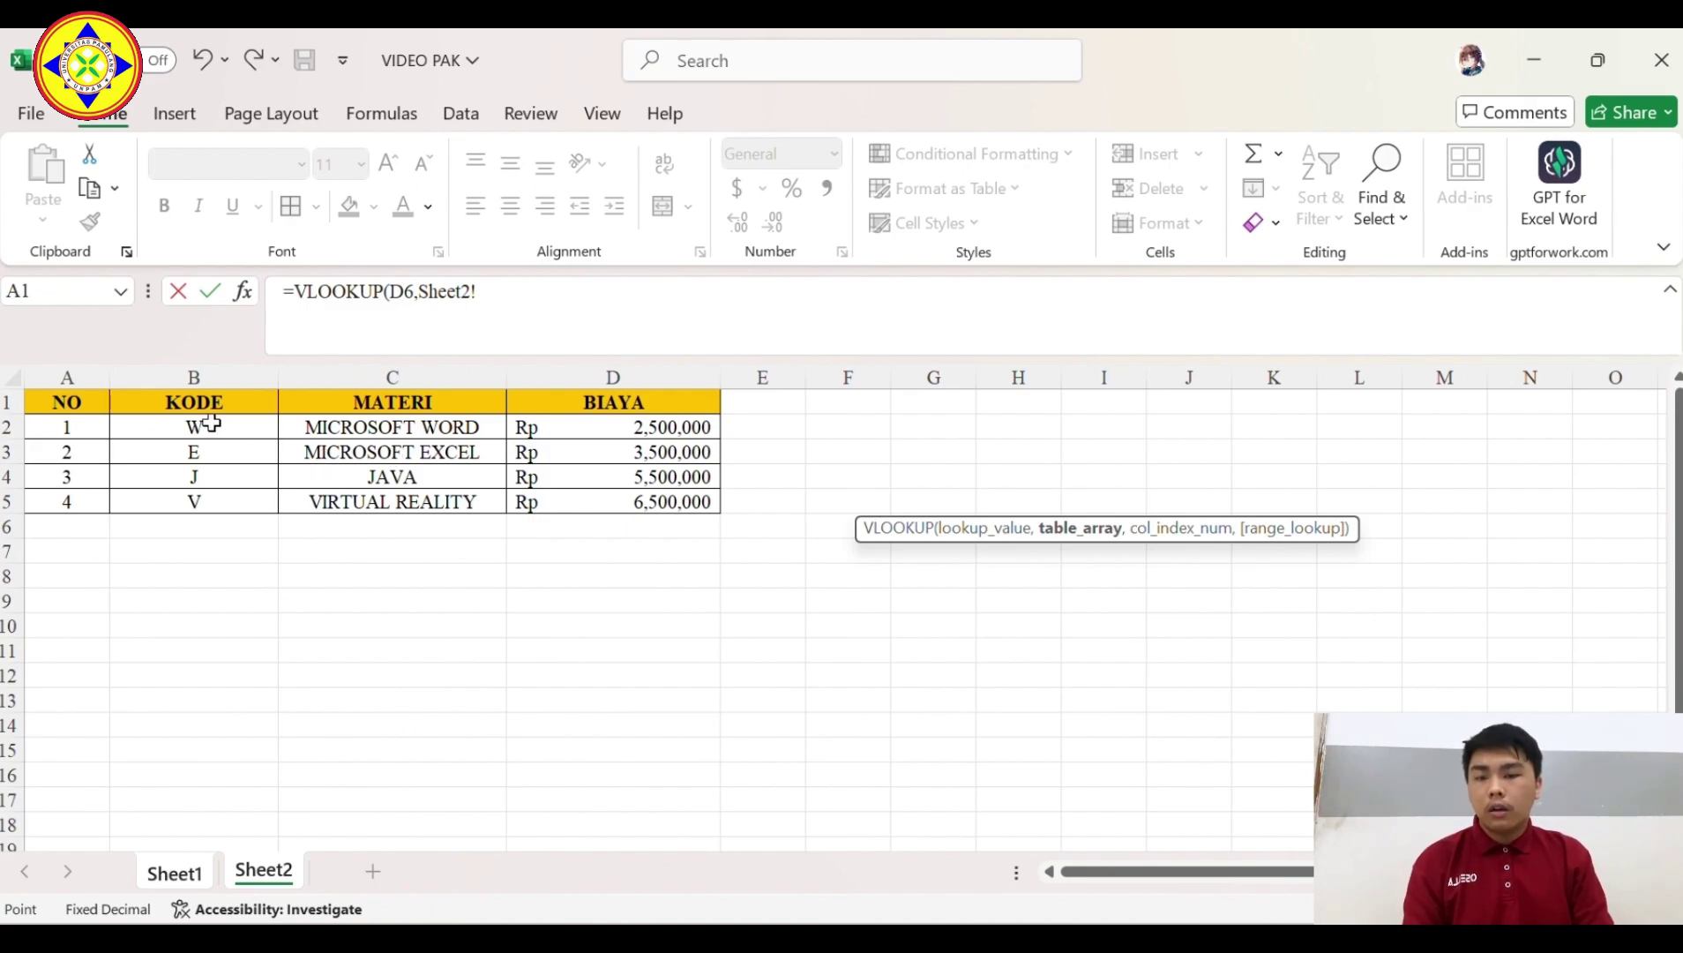
{"action": "left_click_drag", "start_coordinate": [211, 424], "coordinate": [558, 508]}
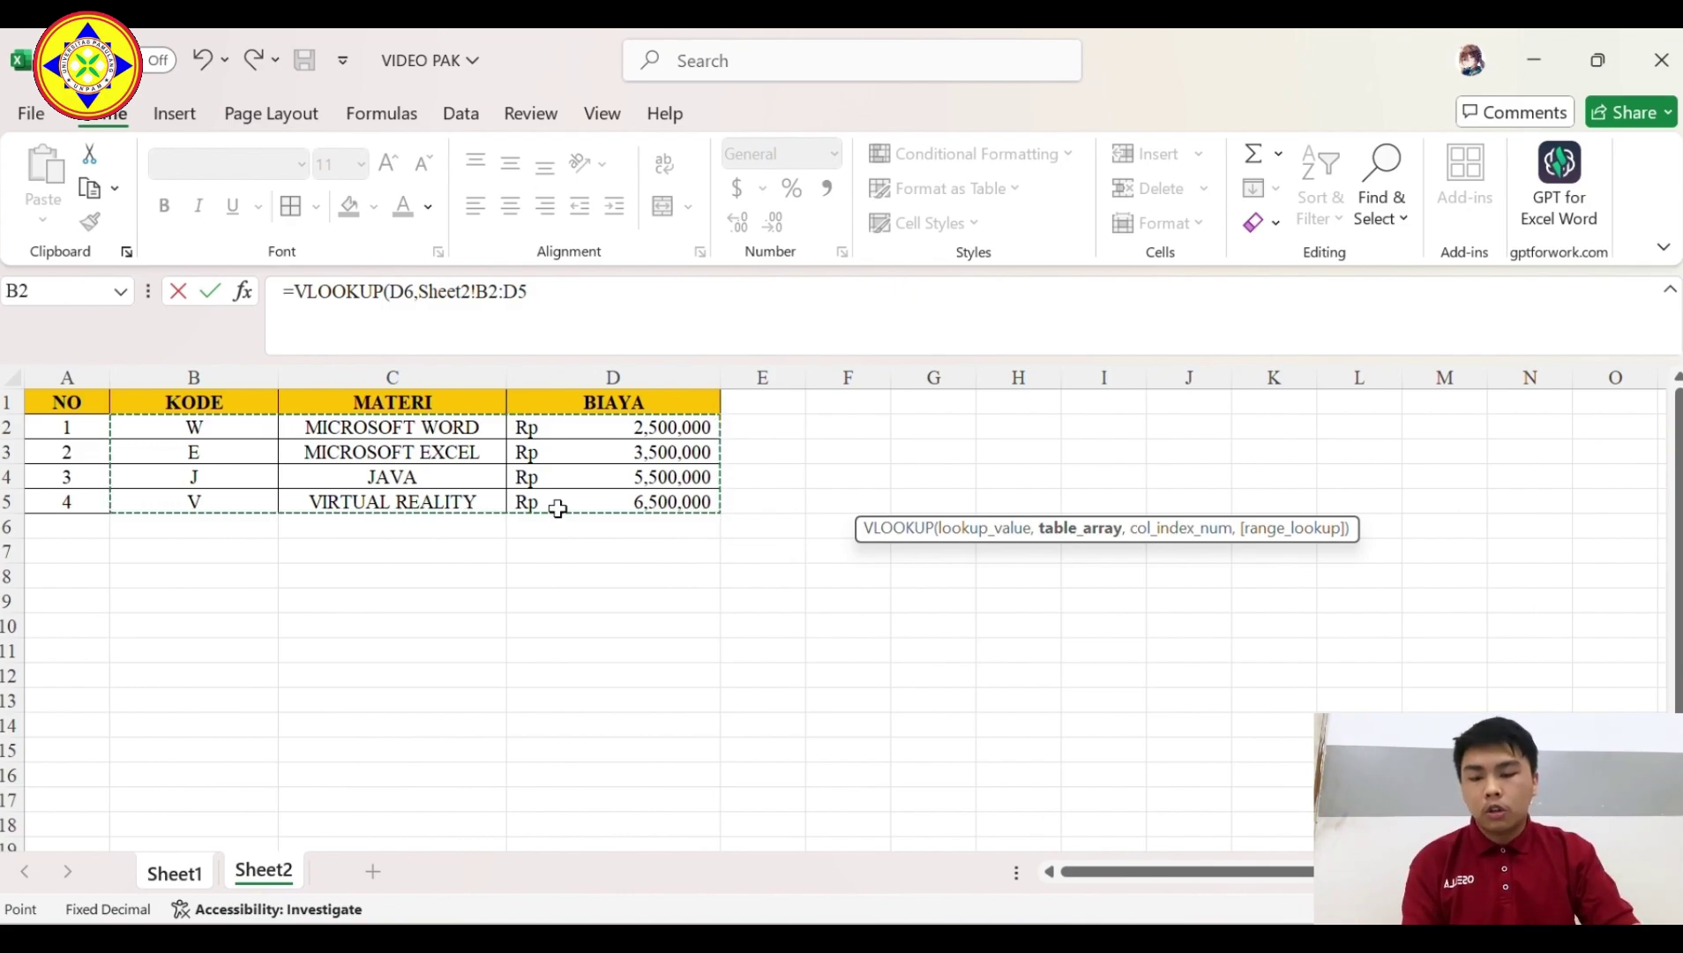
{"action": "key", "text": "F4"}
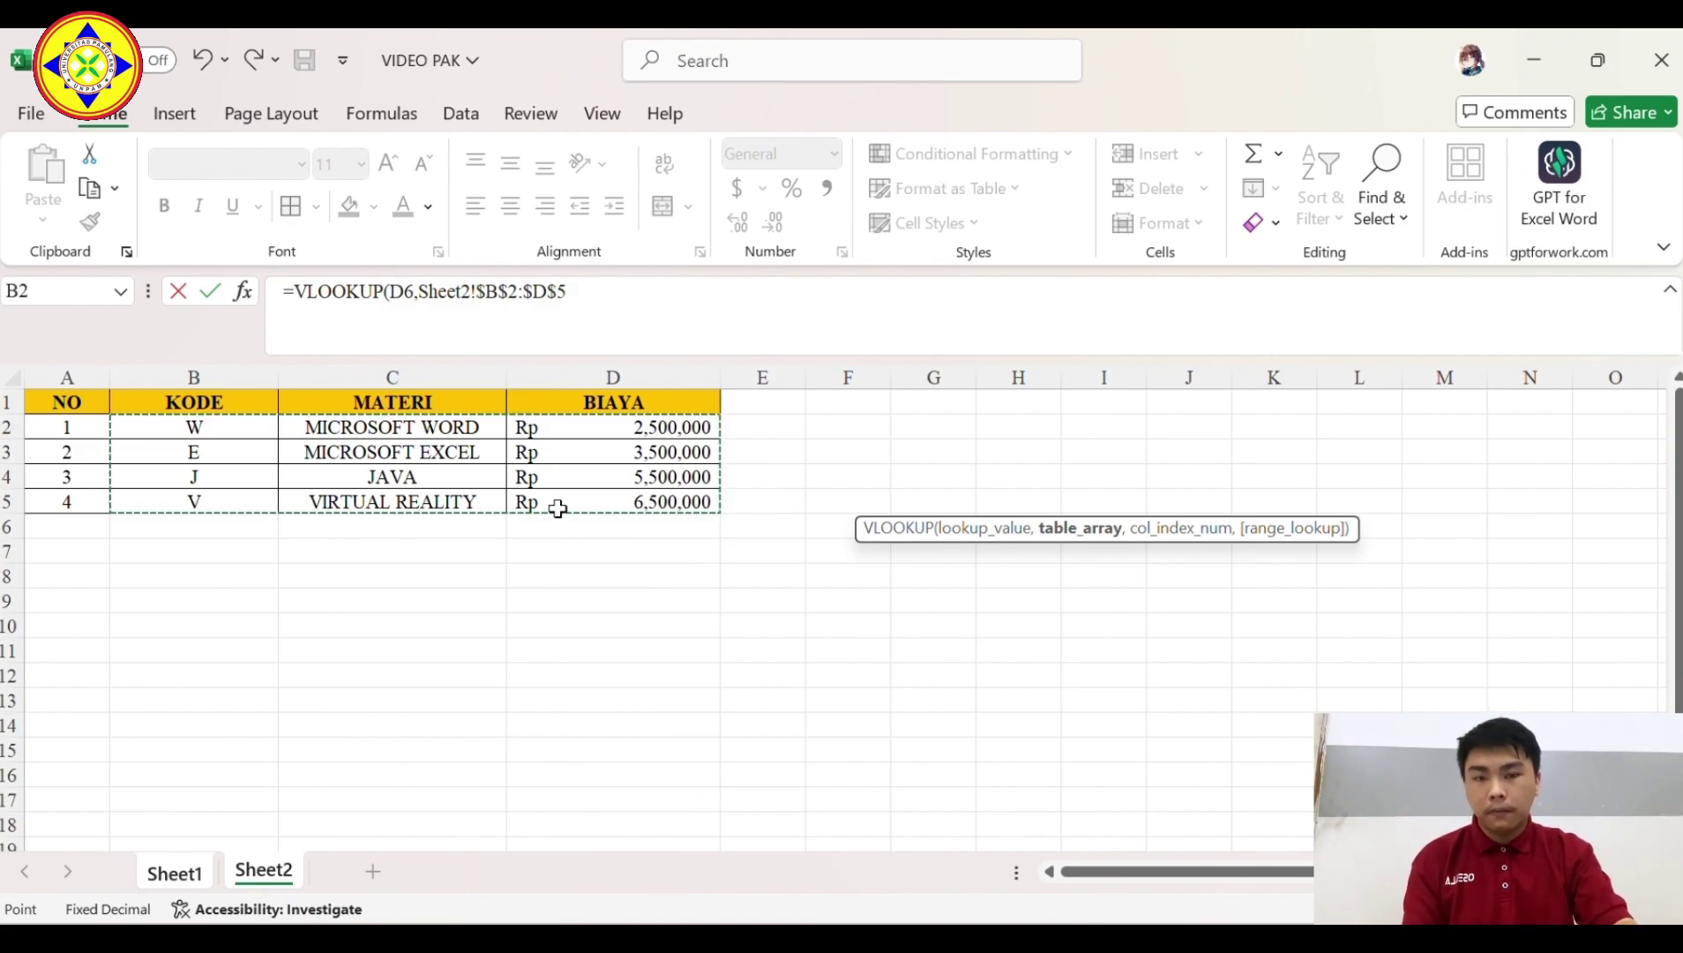
{"action": "type", "text": ","}
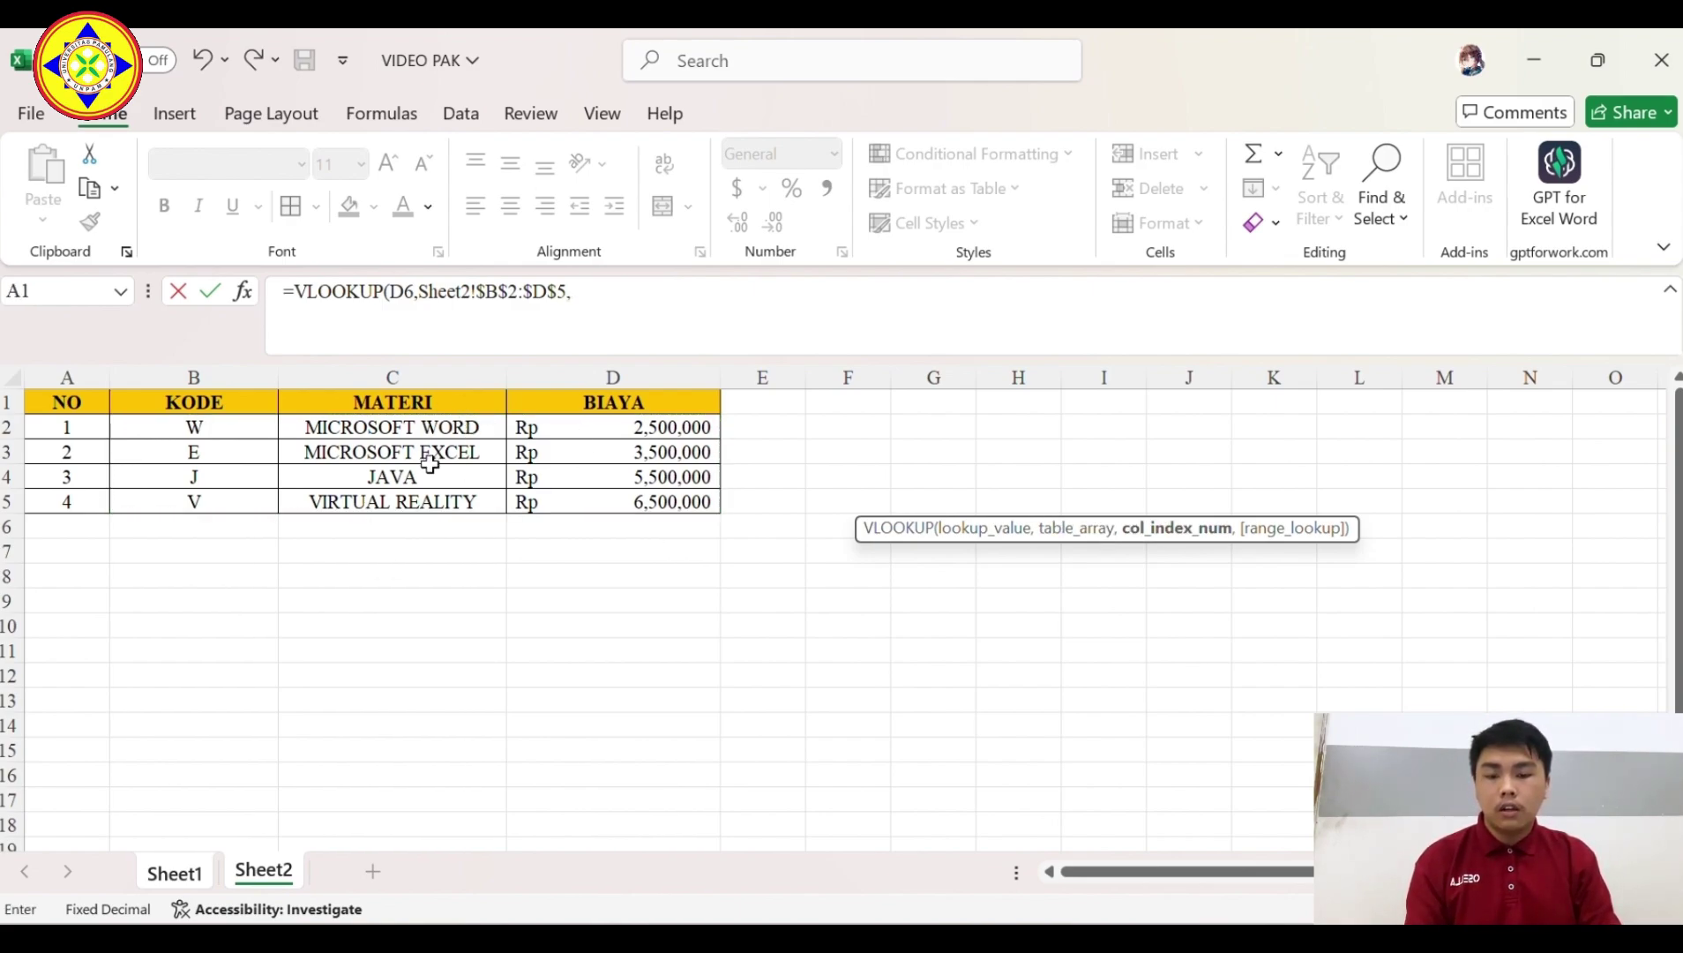
{"action": "type", "text": "2"}
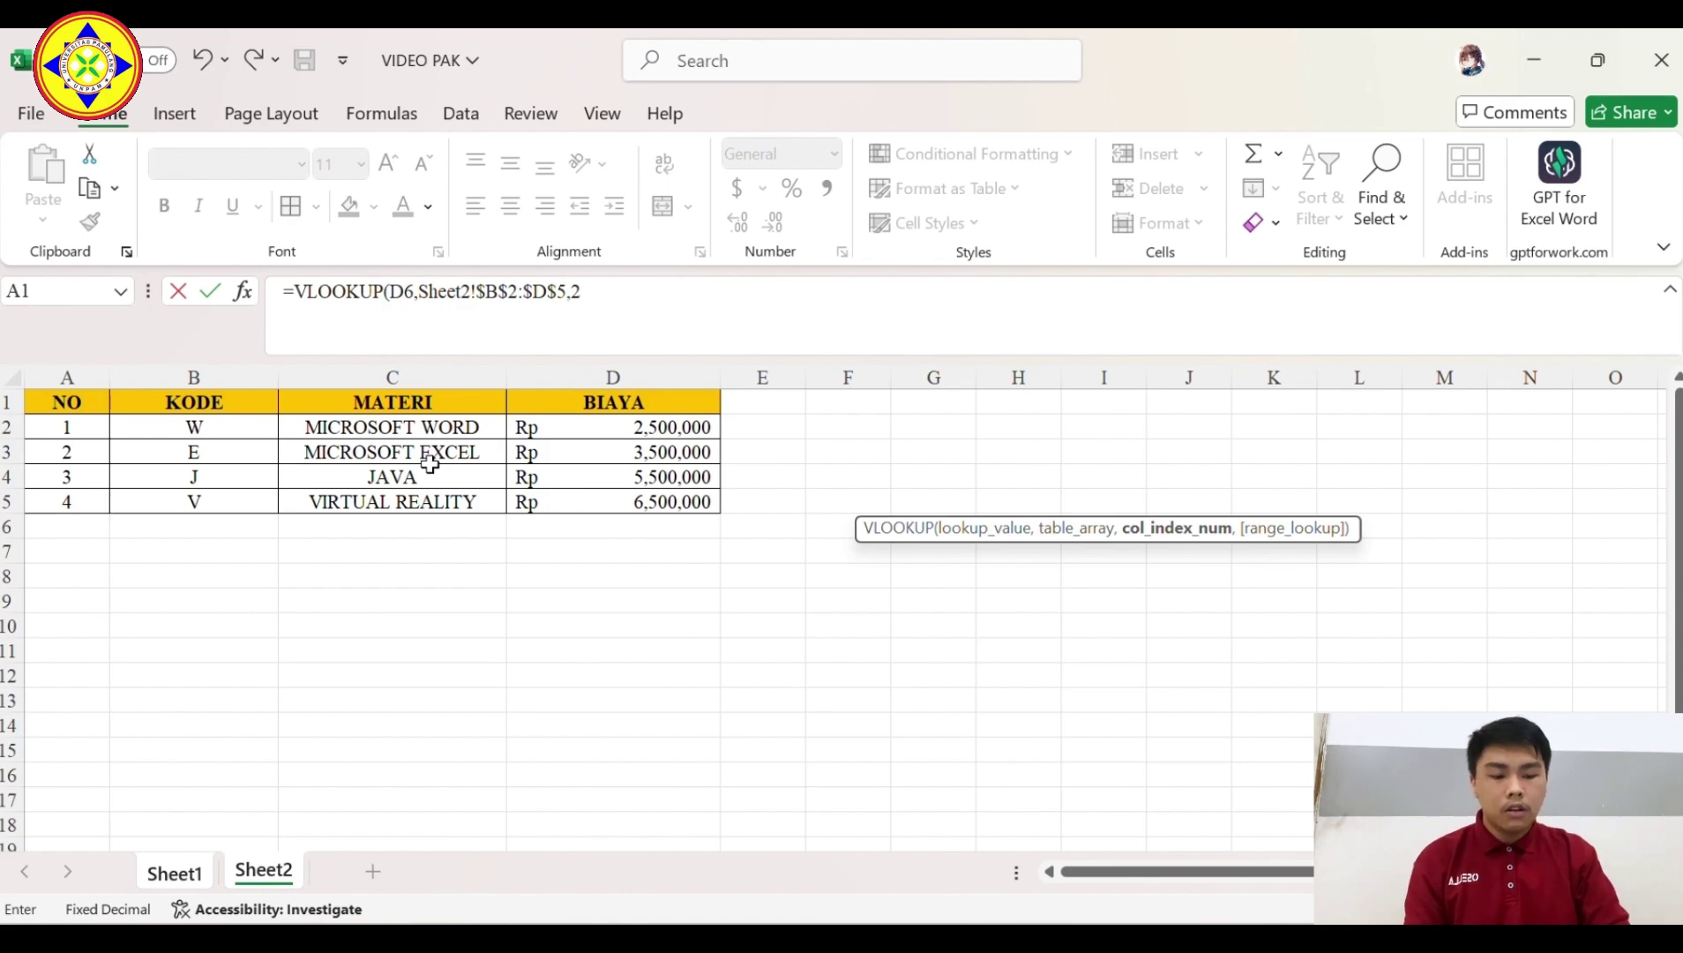
{"action": "type", "text": ",0"}
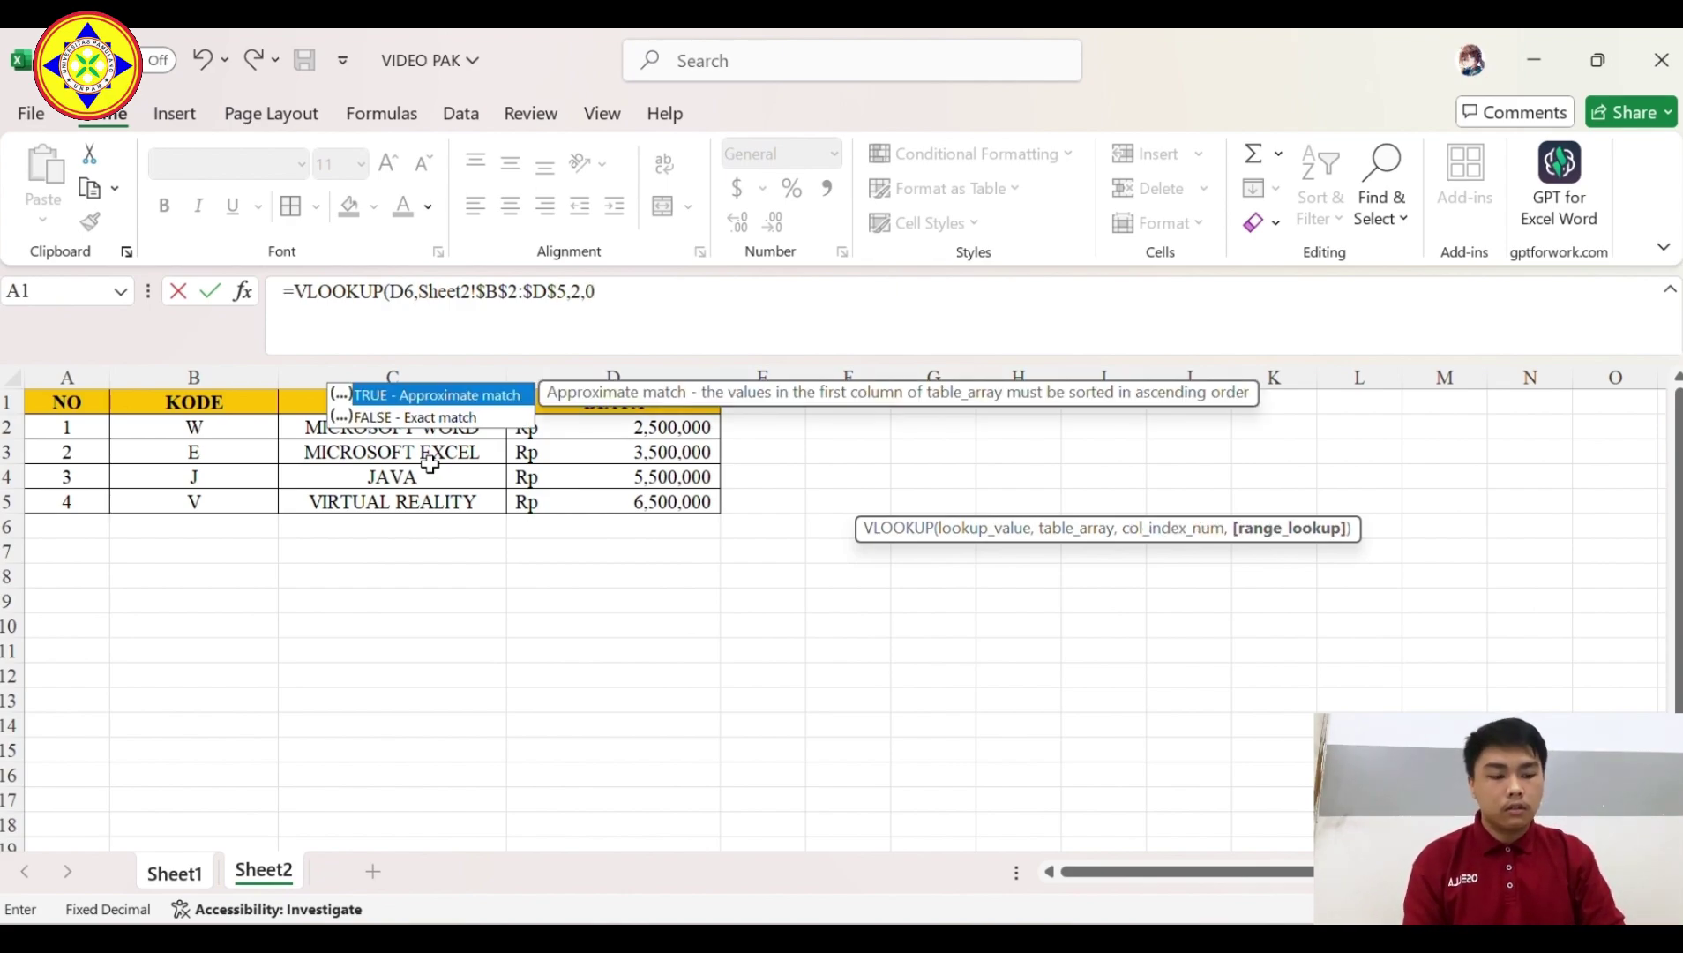
{"action": "key", "text": "Return"}
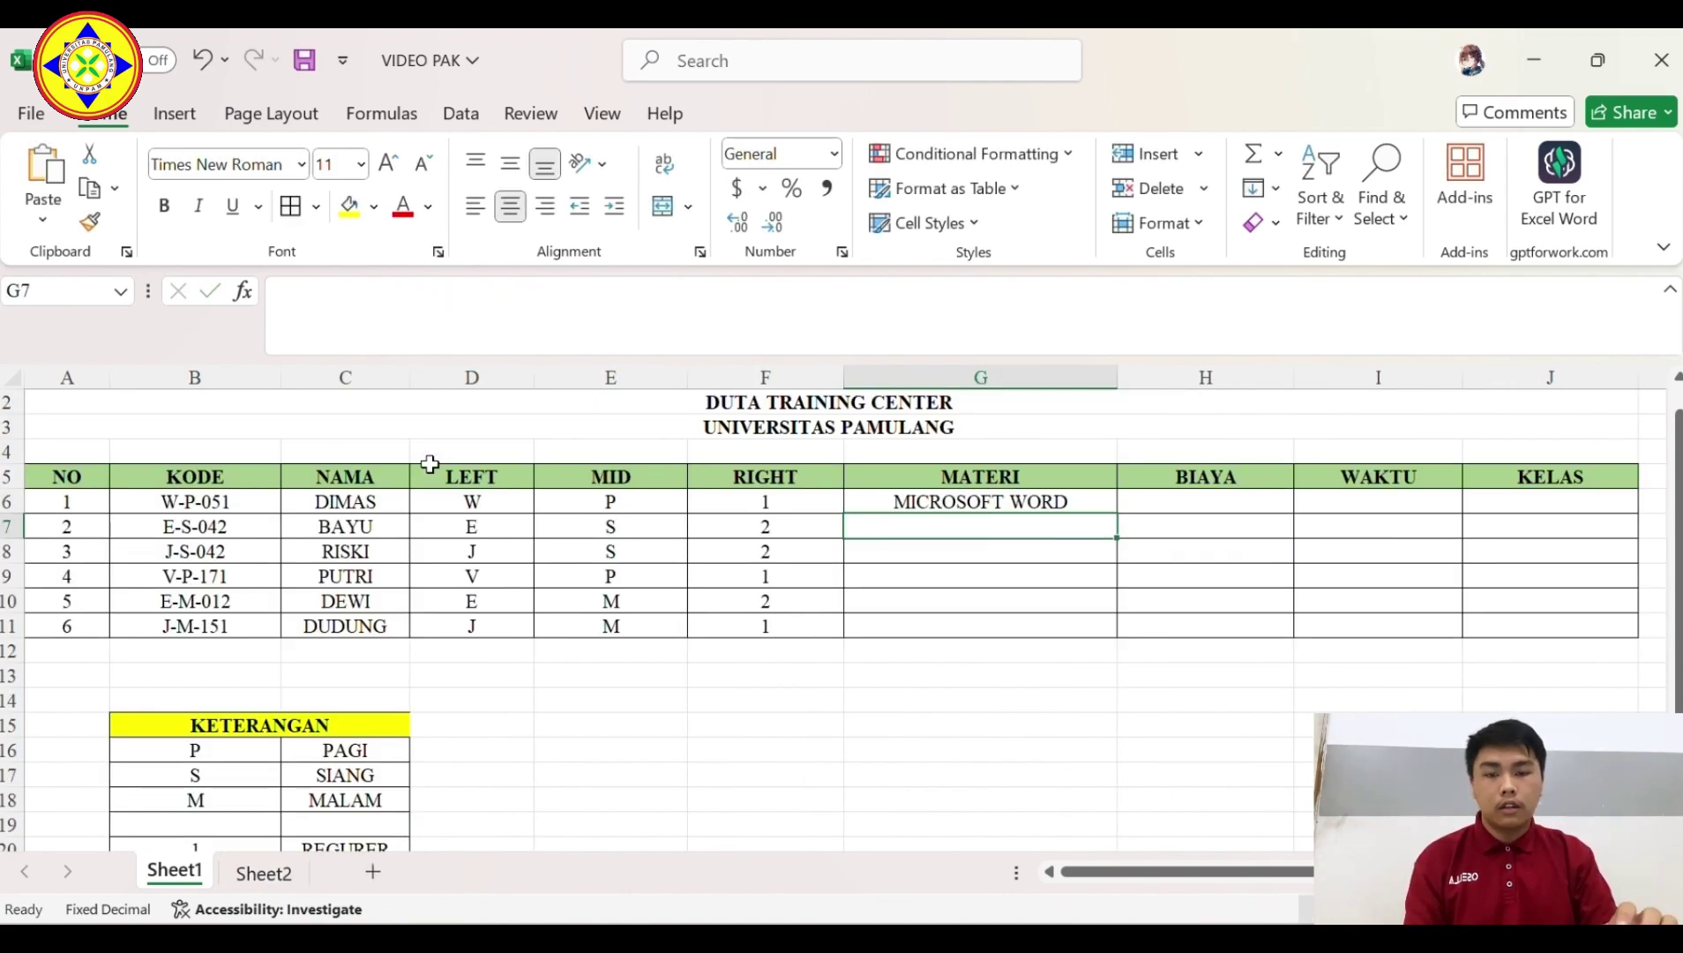
{"action": "left_click", "coordinate": [970, 502]}
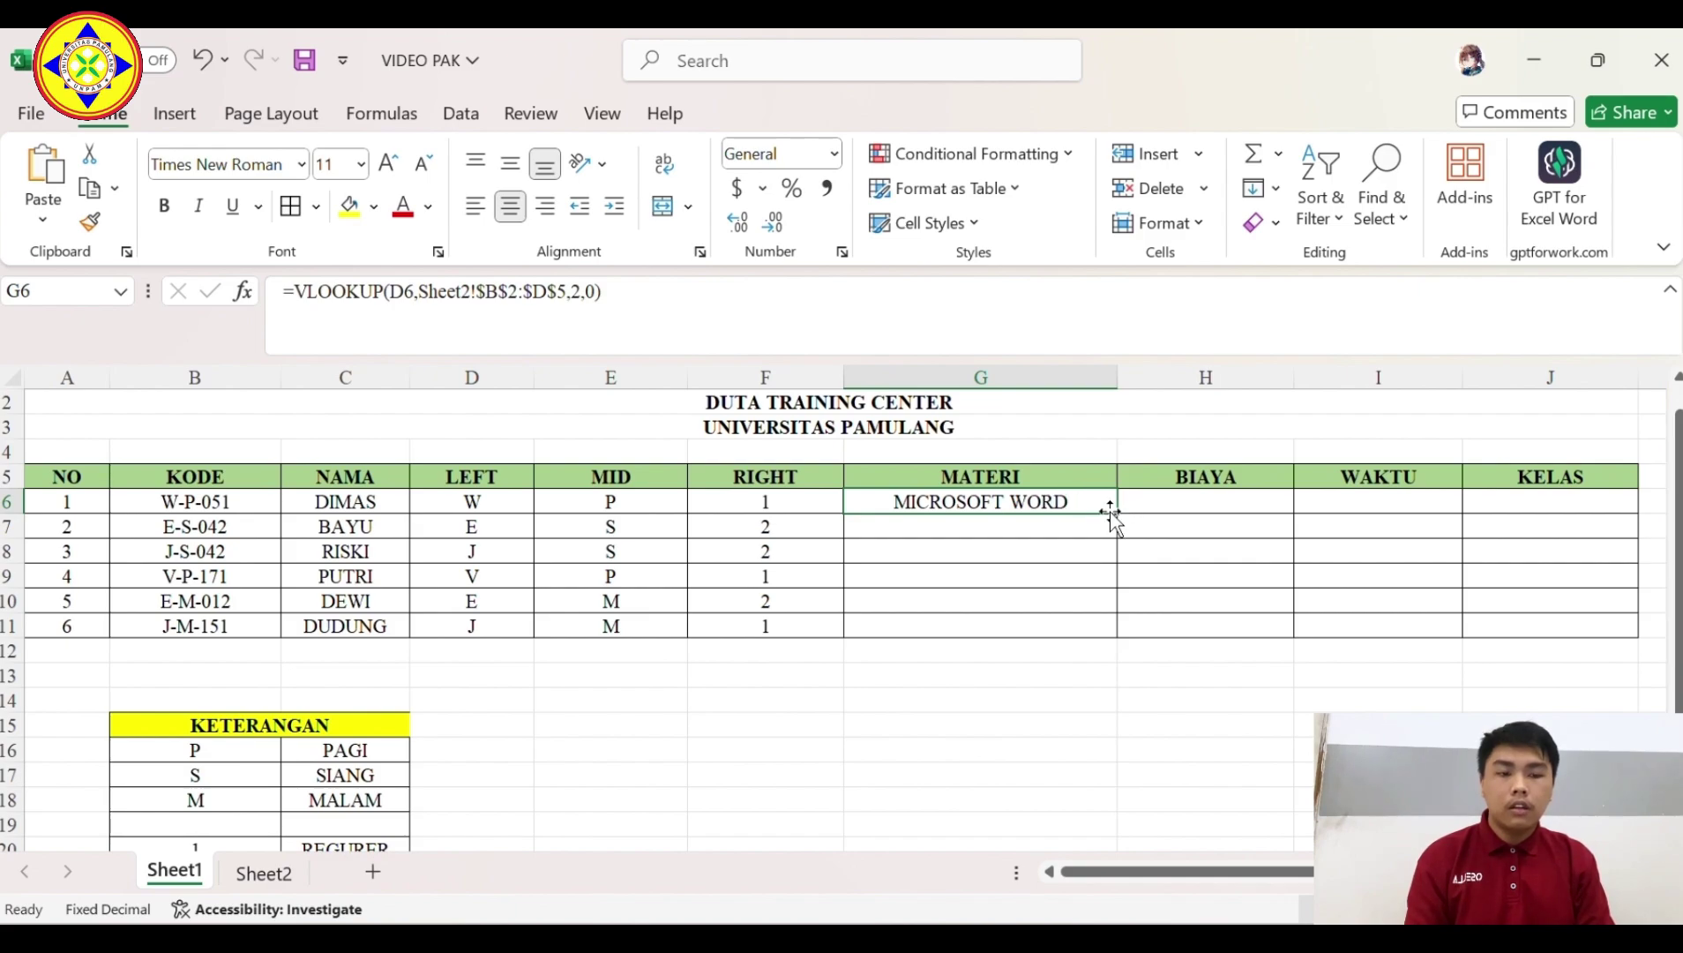
{"action": "left_click_drag", "start_coordinate": [1116, 512], "coordinate": [1115, 637]}
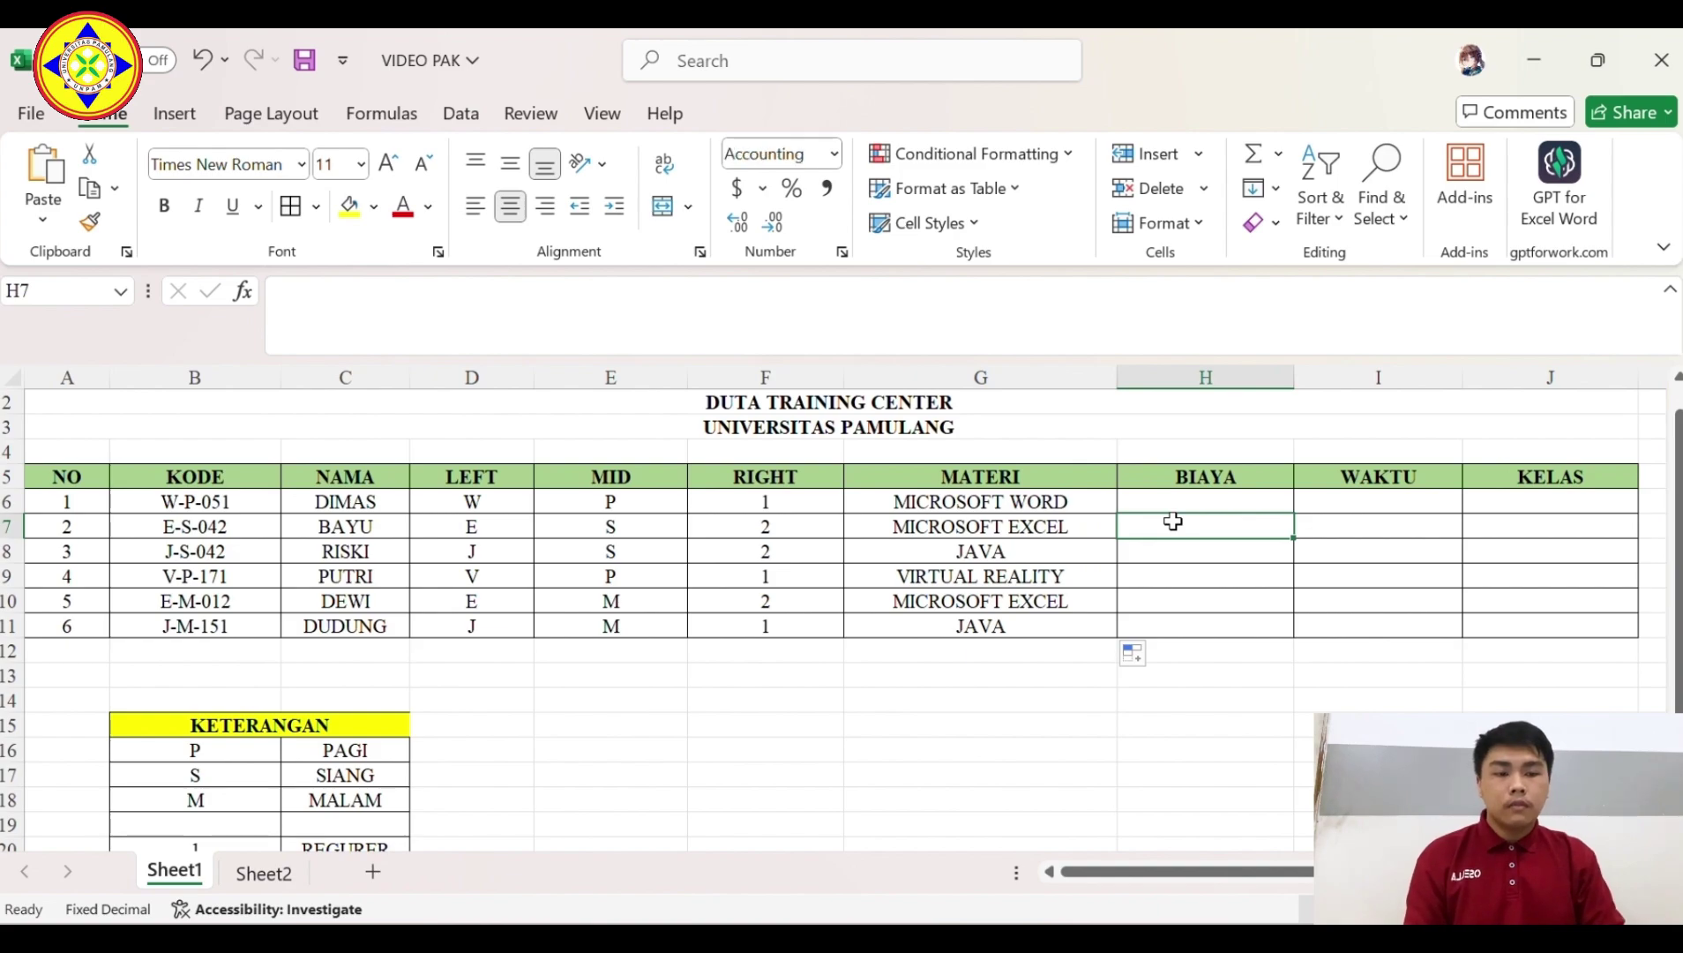
Copy the text of the VLOOKUP formula in G6 into H6 under BIAYA, keeping its references unchanged.
{"action": "left_click", "coordinate": [1136, 500]}
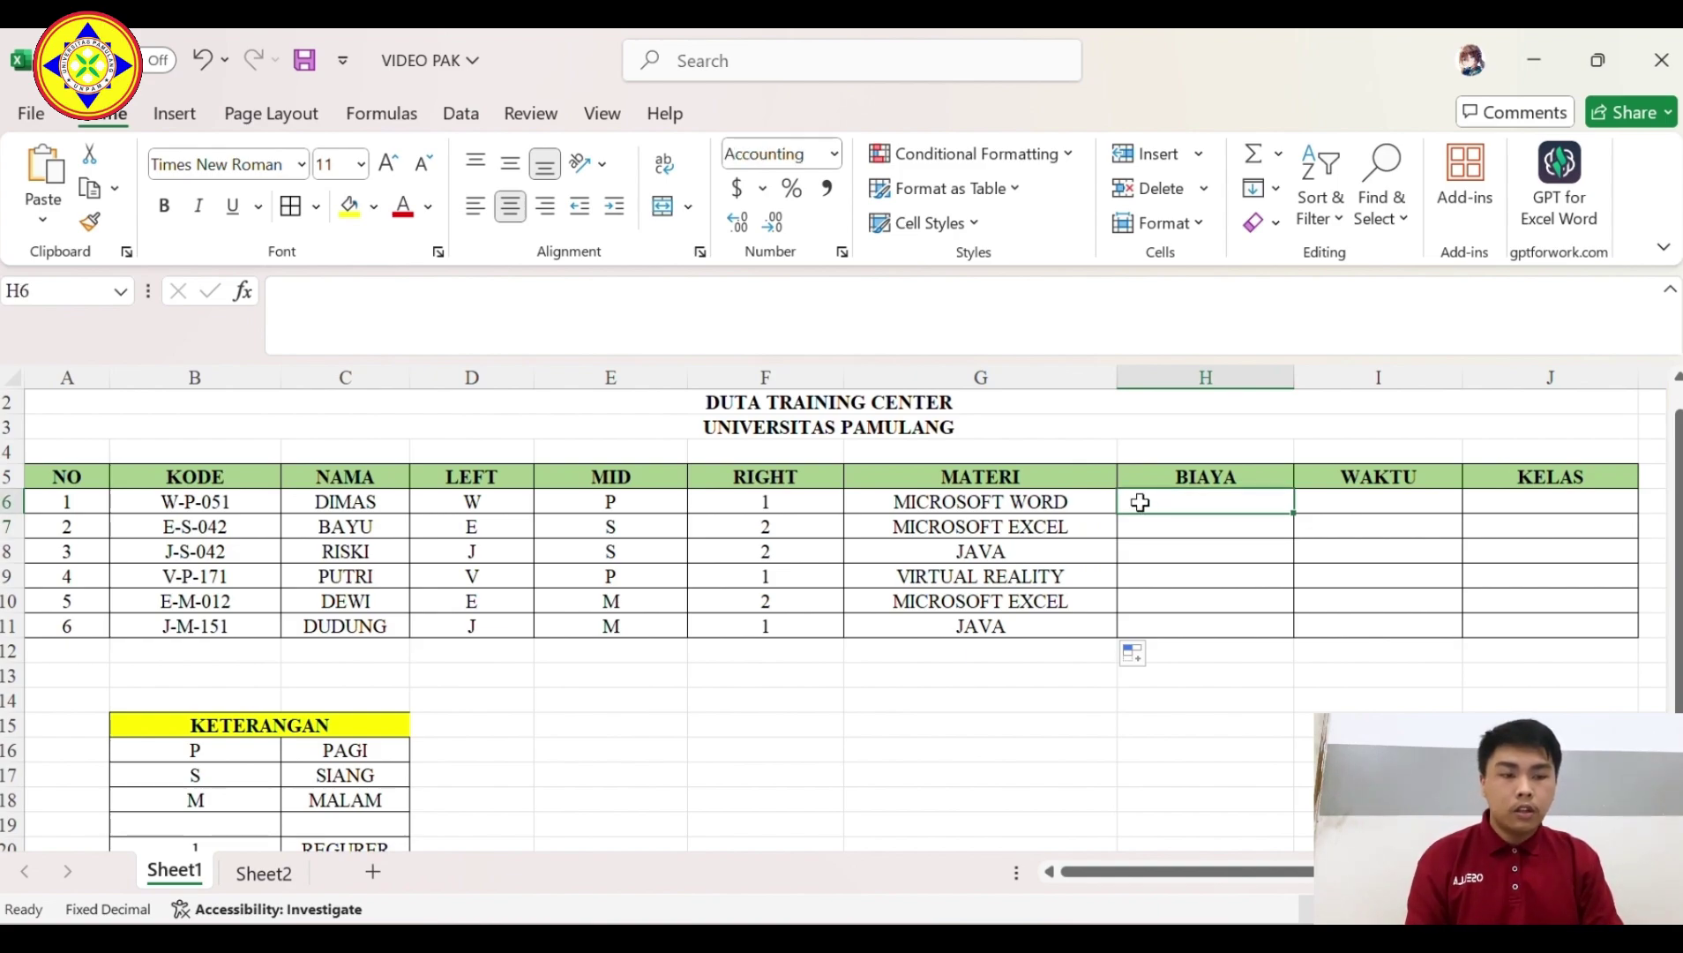
{"action": "left_click", "coordinate": [1077, 493]}
{"action": "left_click", "coordinate": [636, 296]}
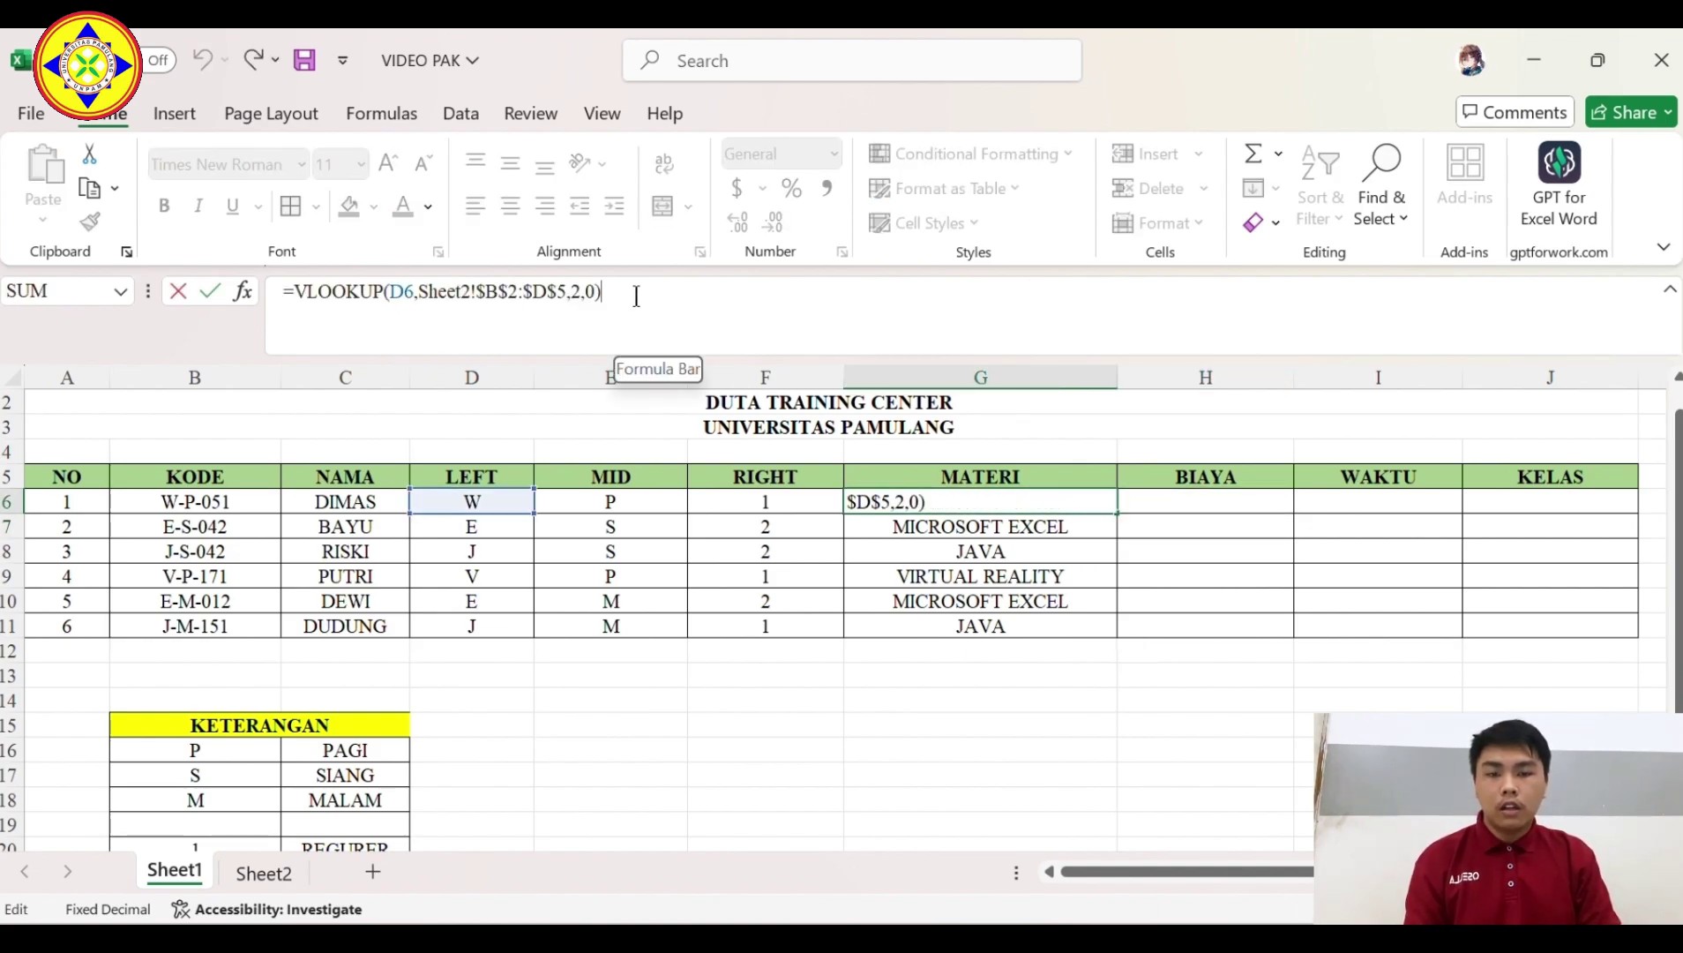
{"action": "key", "text": "ctrl+a"}
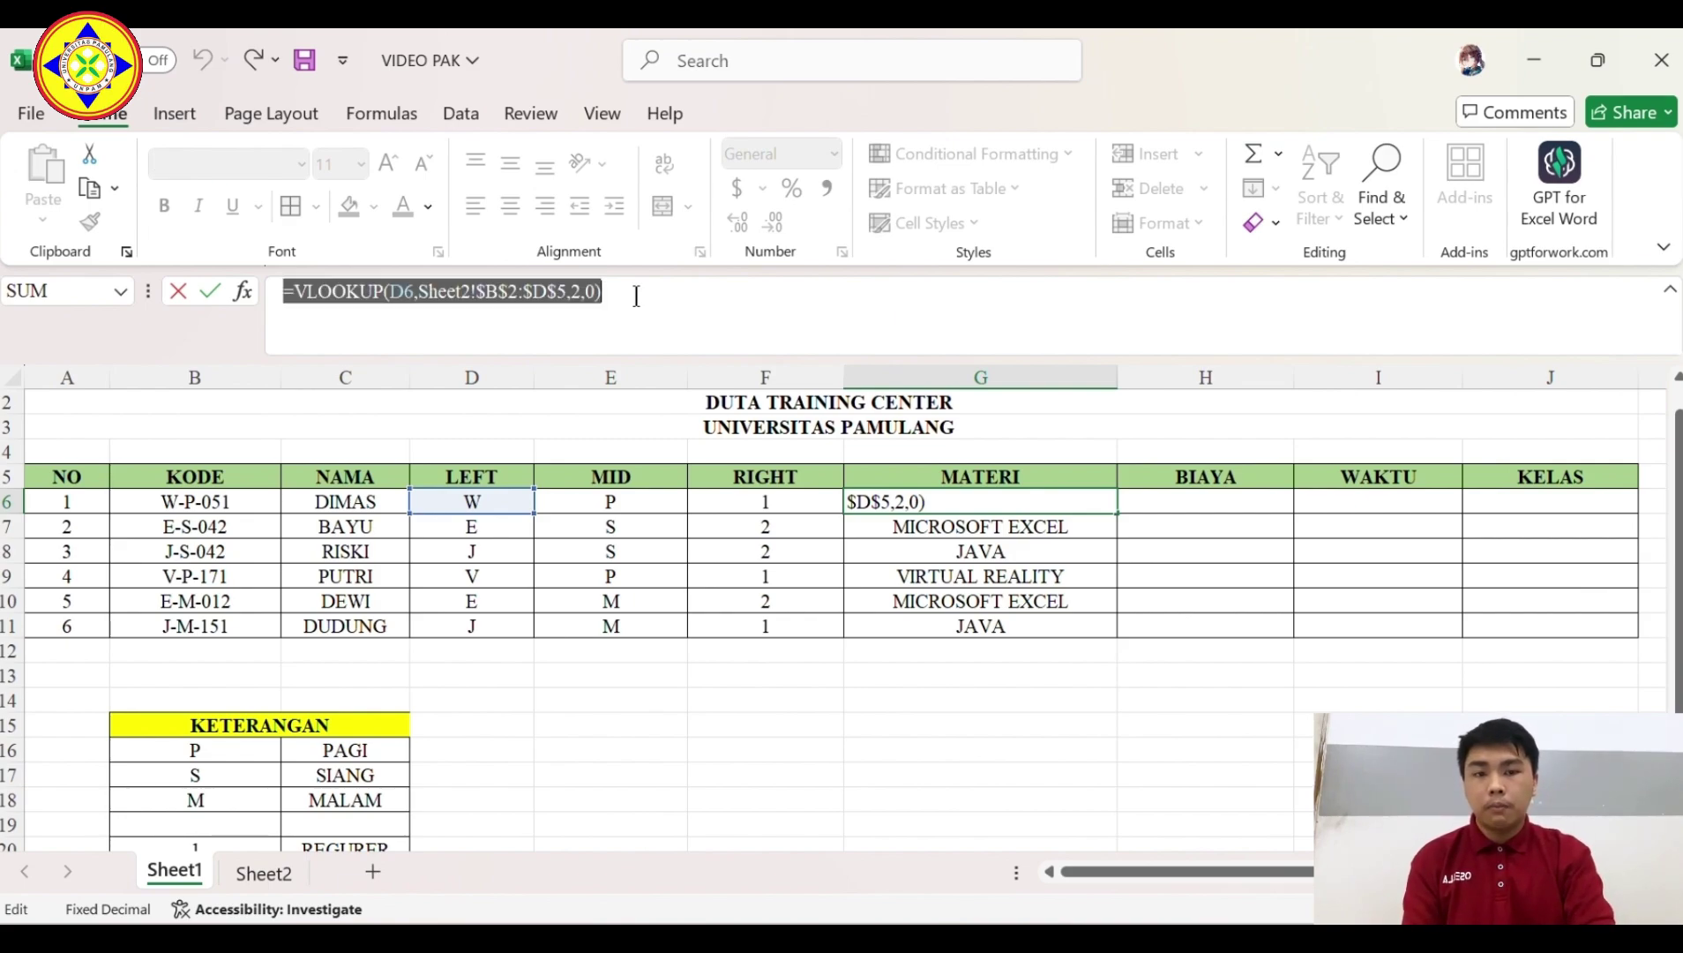
{"action": "key", "text": "ctrl+c"}
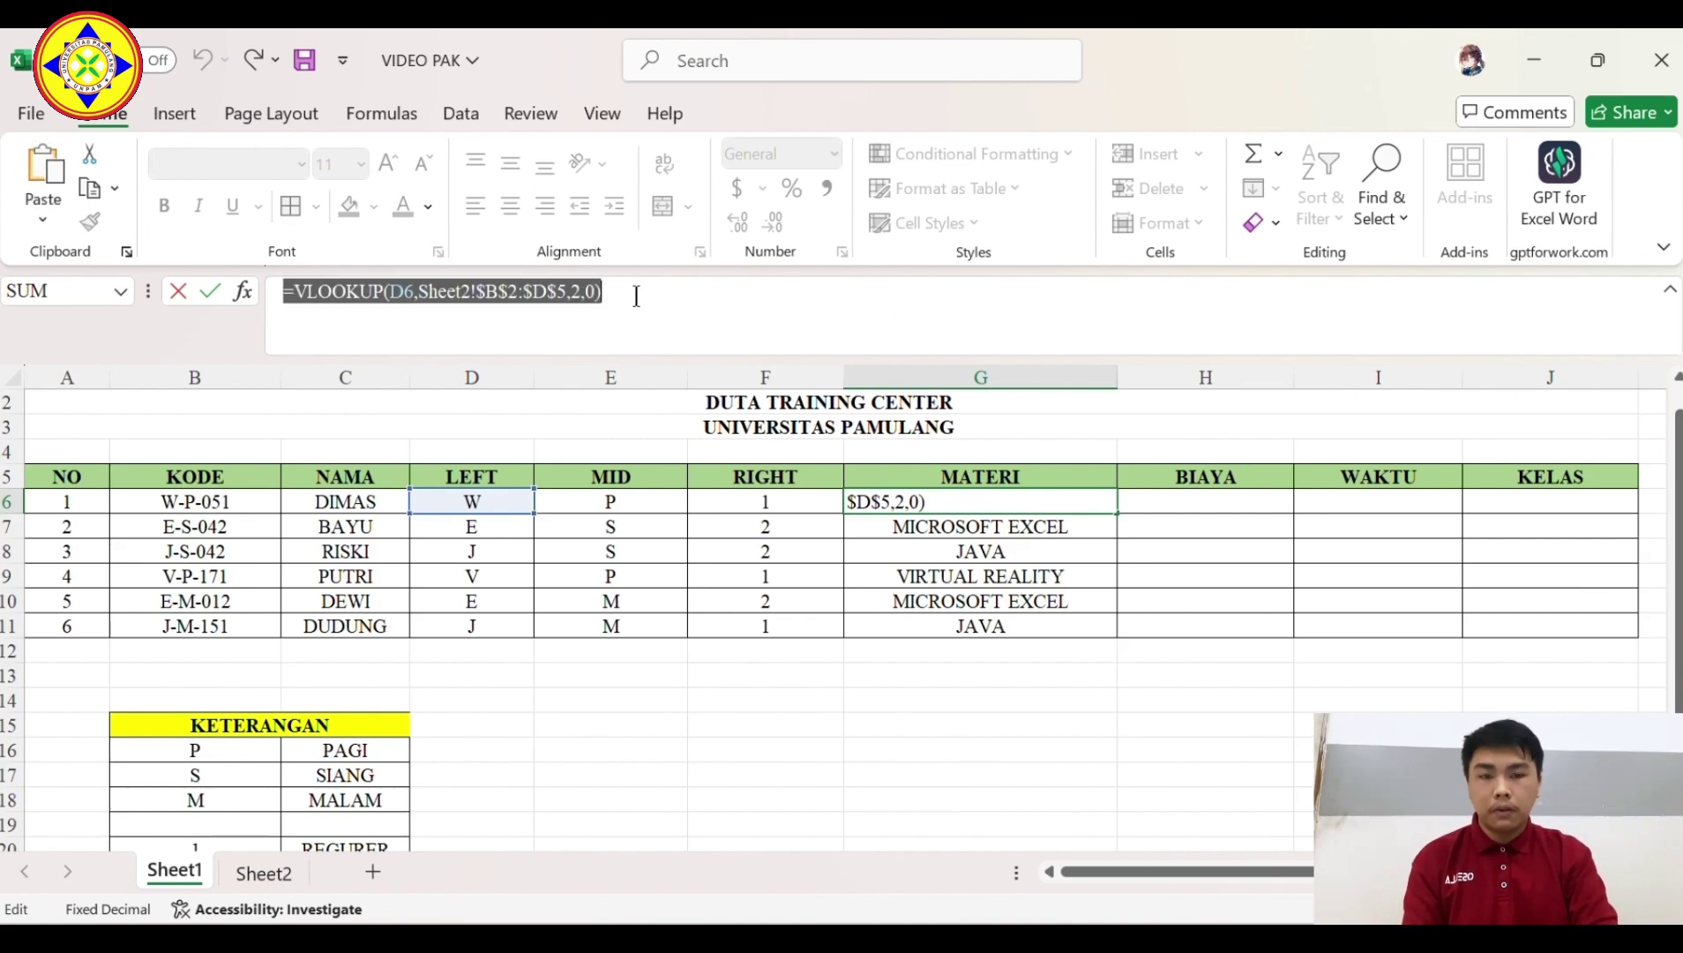
{"action": "left_click", "coordinate": [1216, 501]}
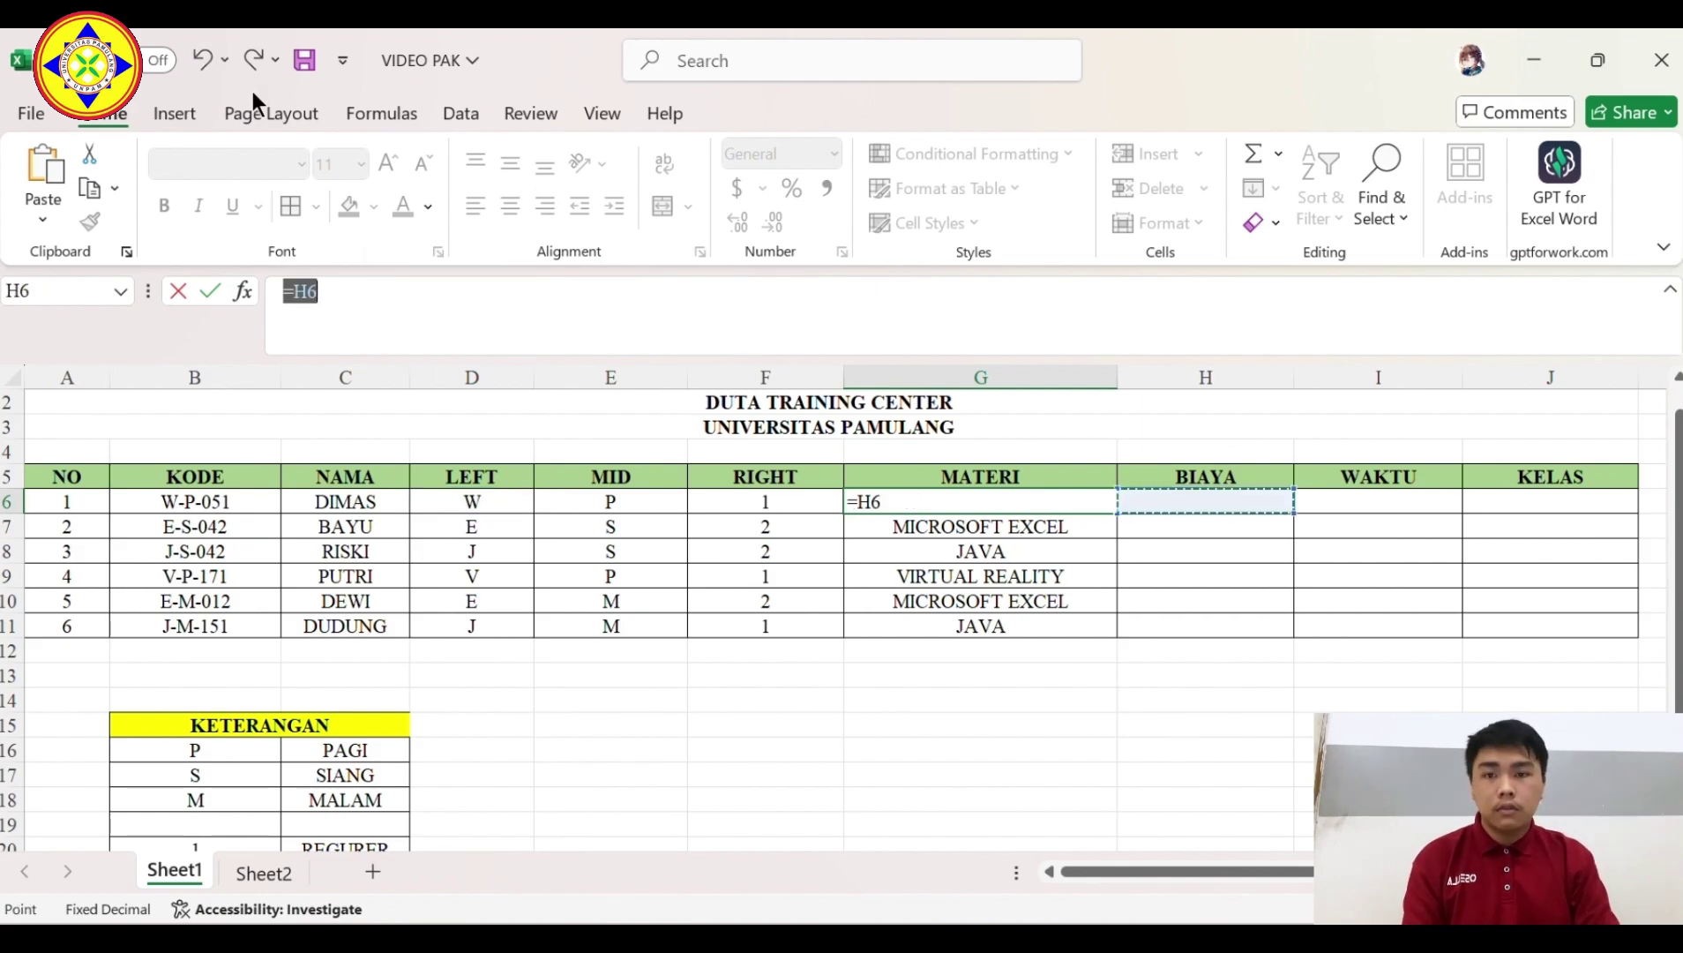
{"action": "left_click", "coordinate": [194, 60]}
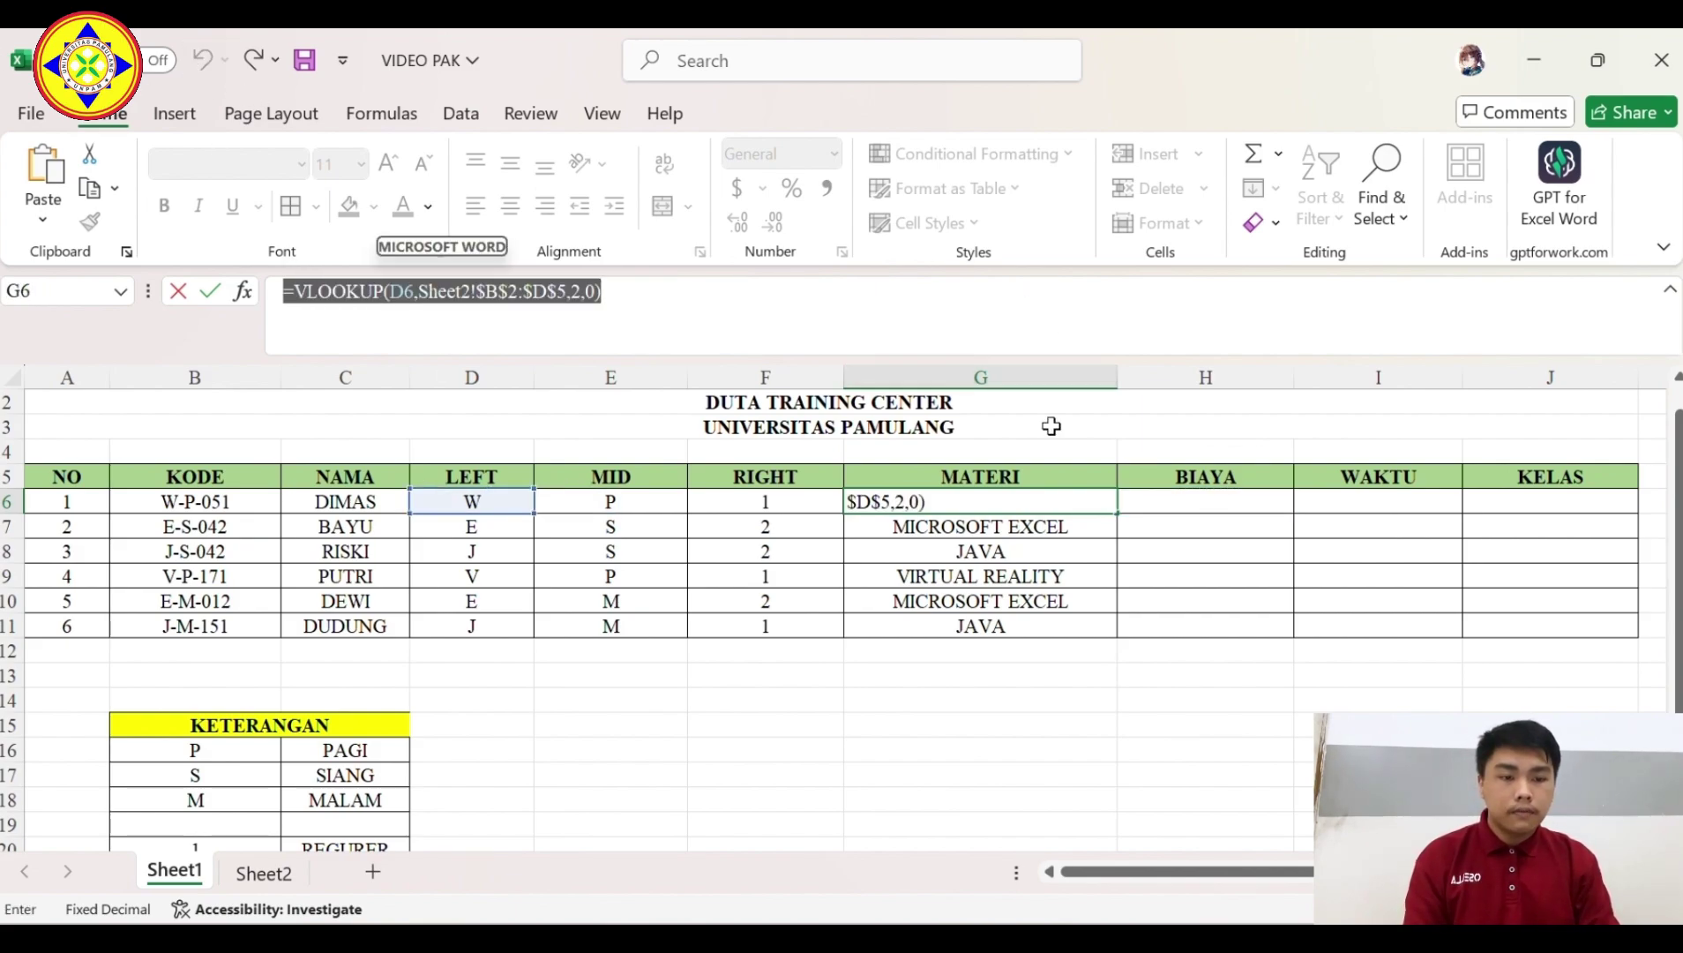
{"action": "key", "text": "Return"}
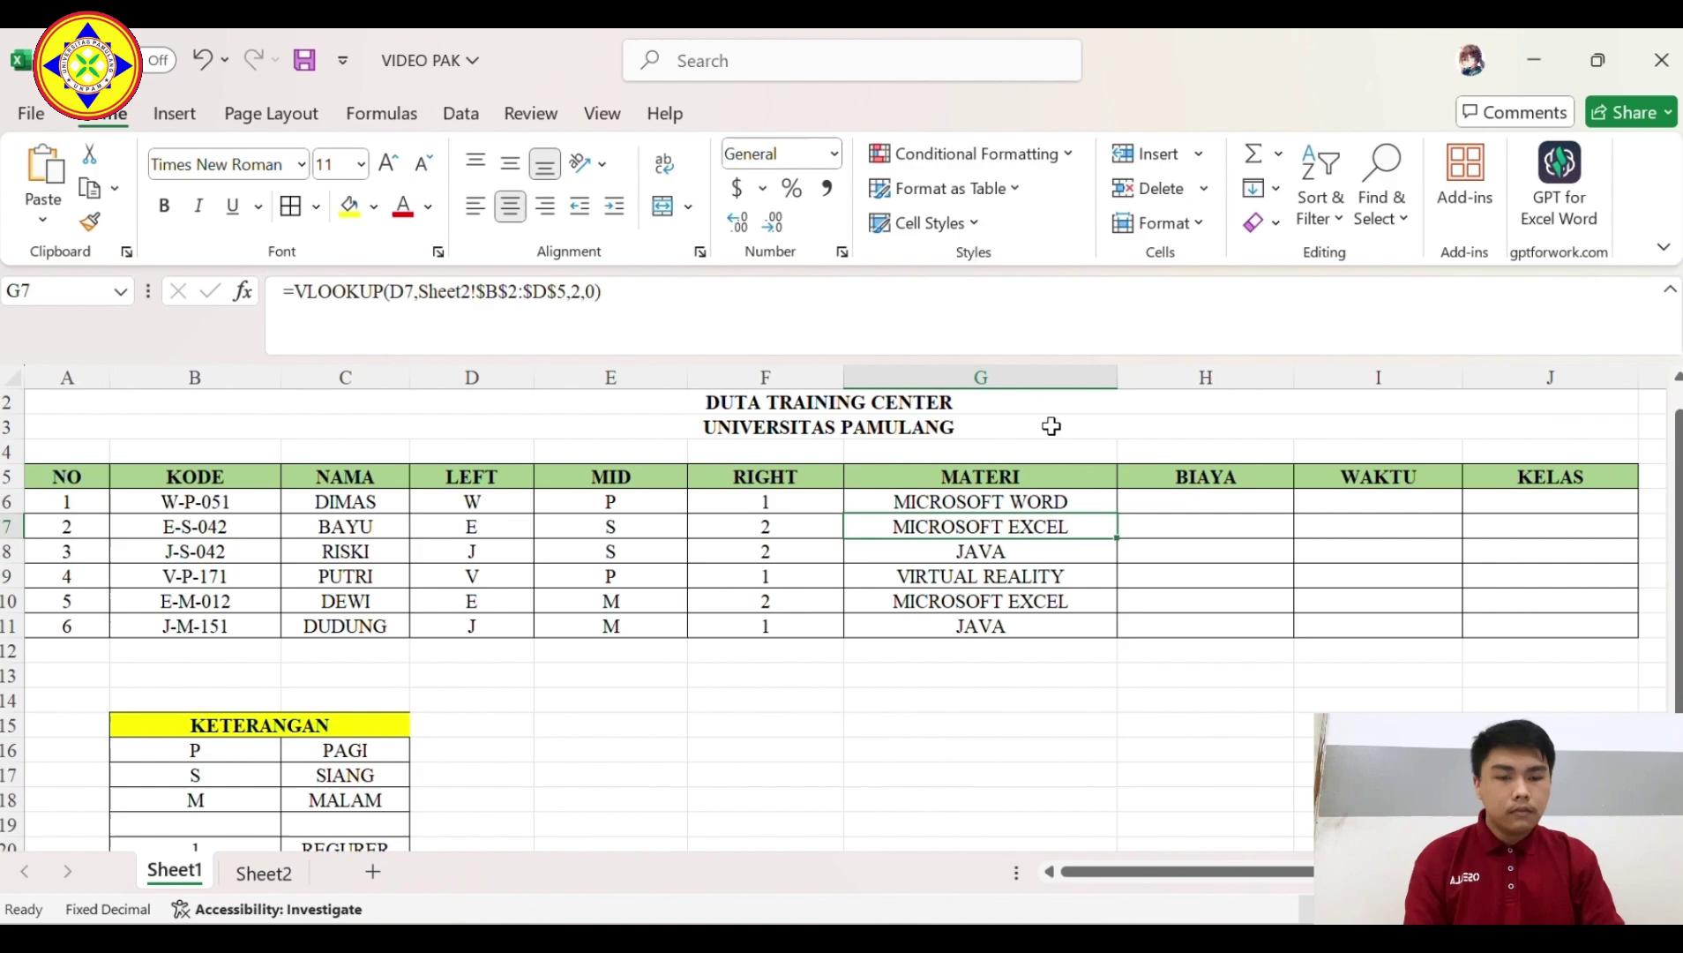
{"action": "left_click", "coordinate": [1210, 511]}
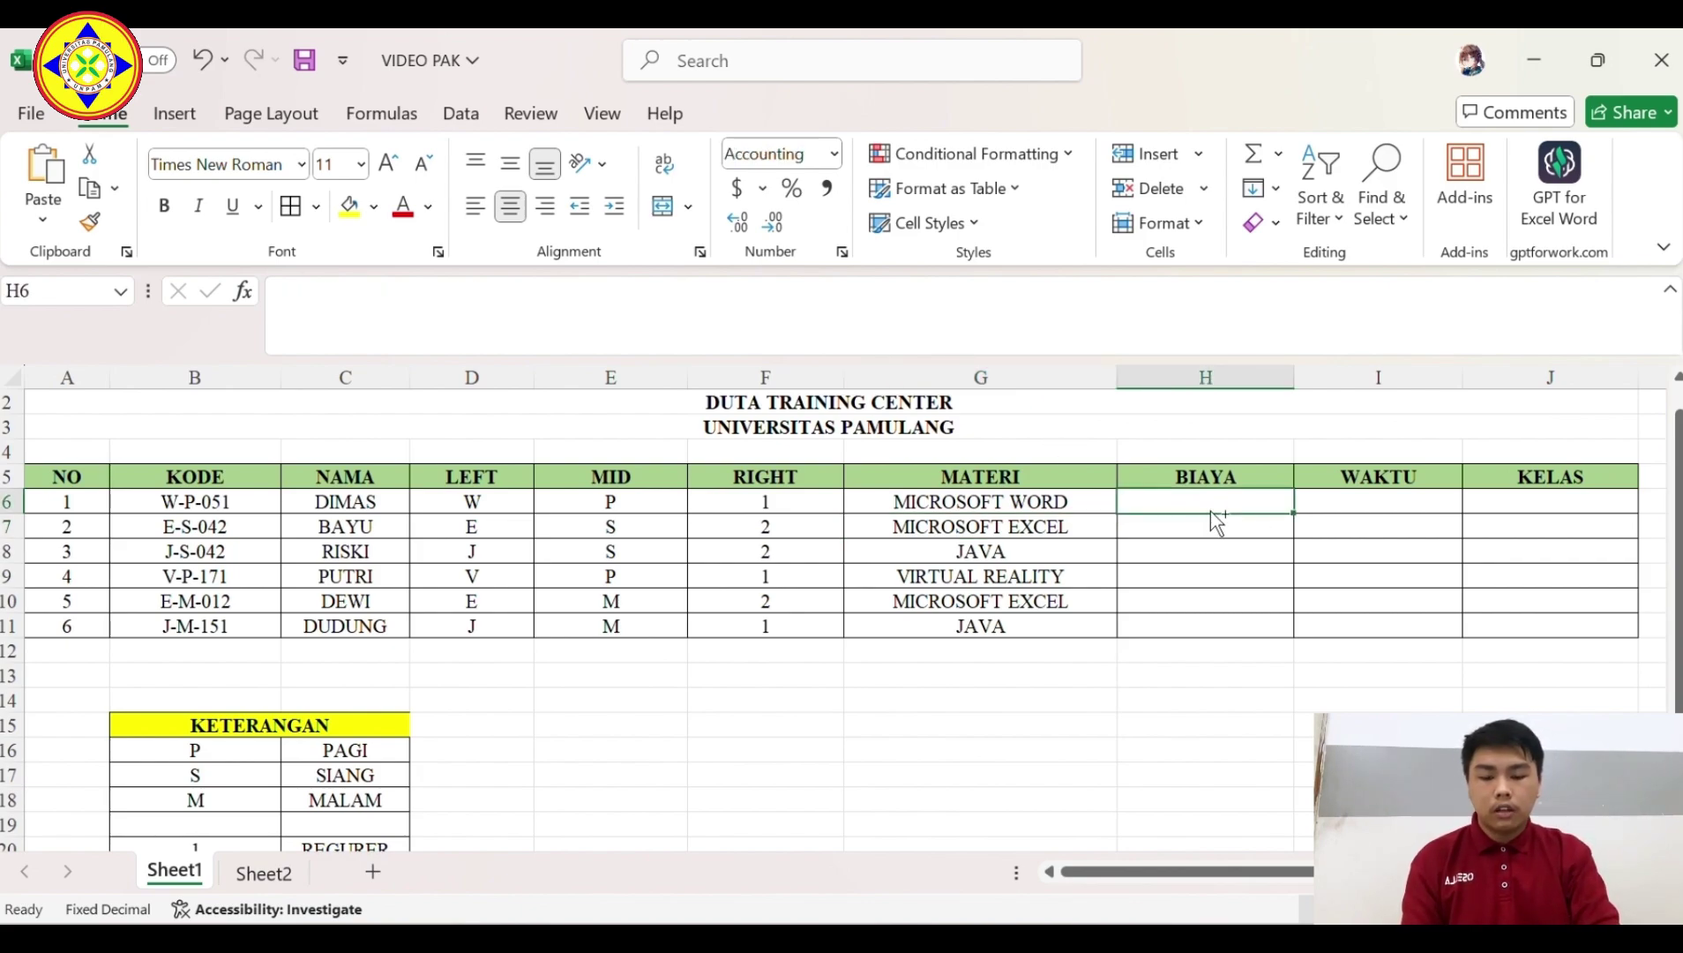
{"action": "key", "text": "ctrl+v"}
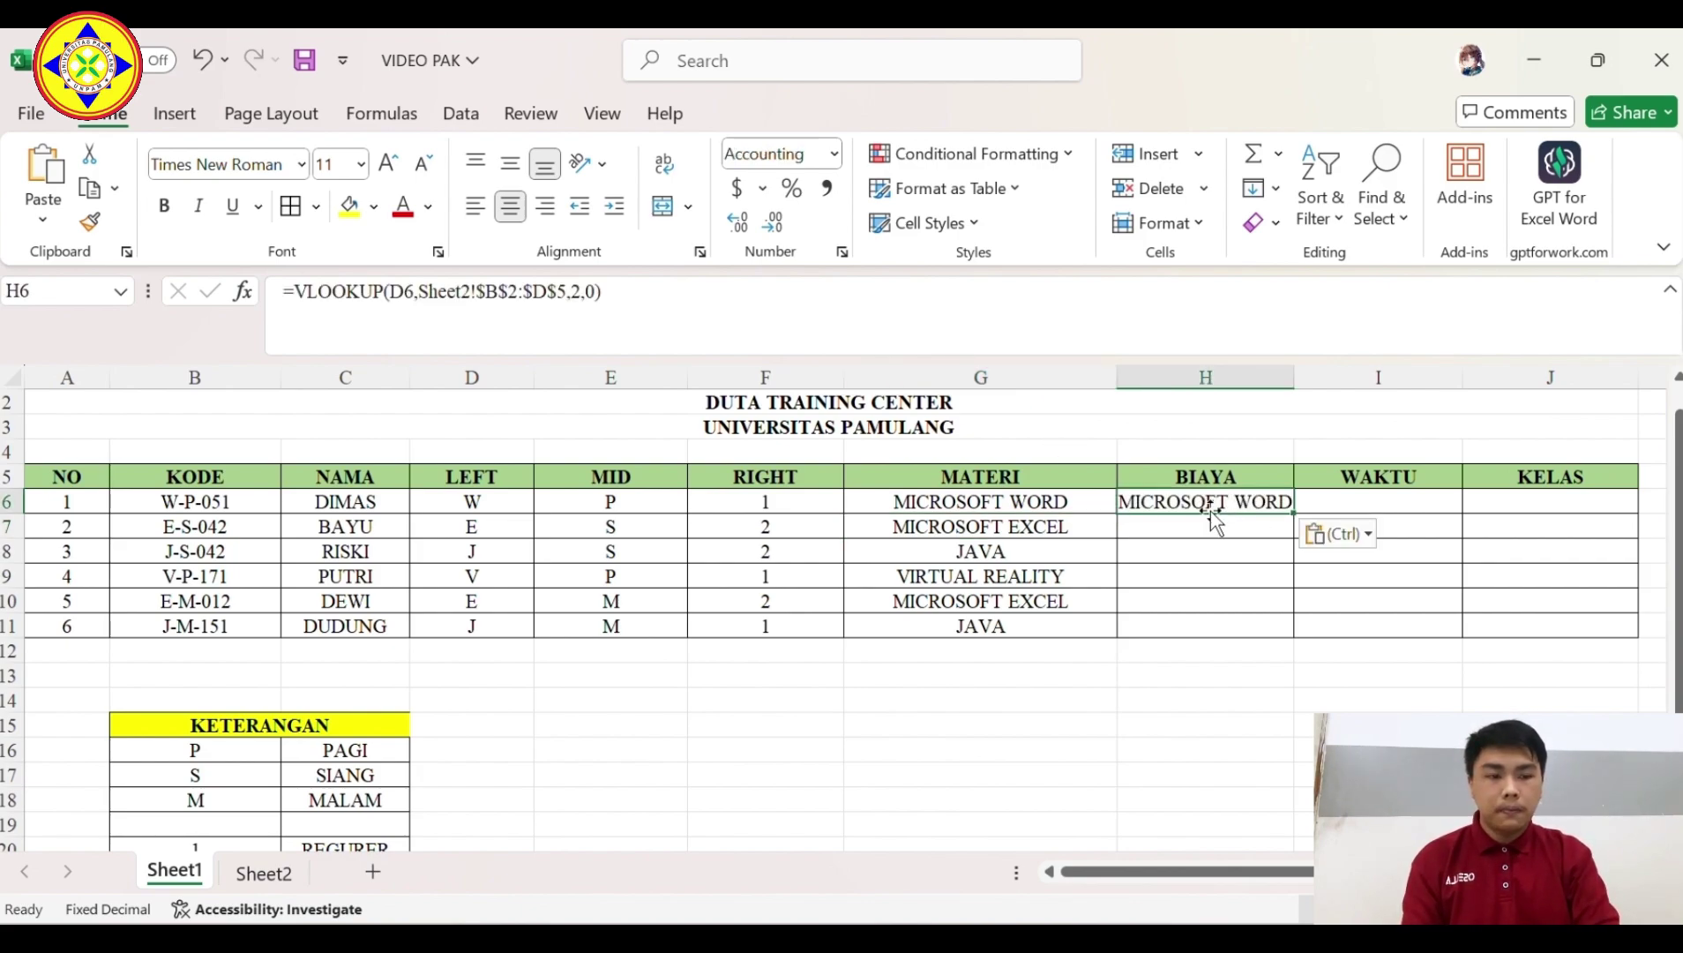
Set the column index of the VLOOKUP formula in H6 to 3, and fill it down to row 11.
{"action": "left_click", "coordinate": [577, 294]}
{"action": "key", "text": "BackSpace"}
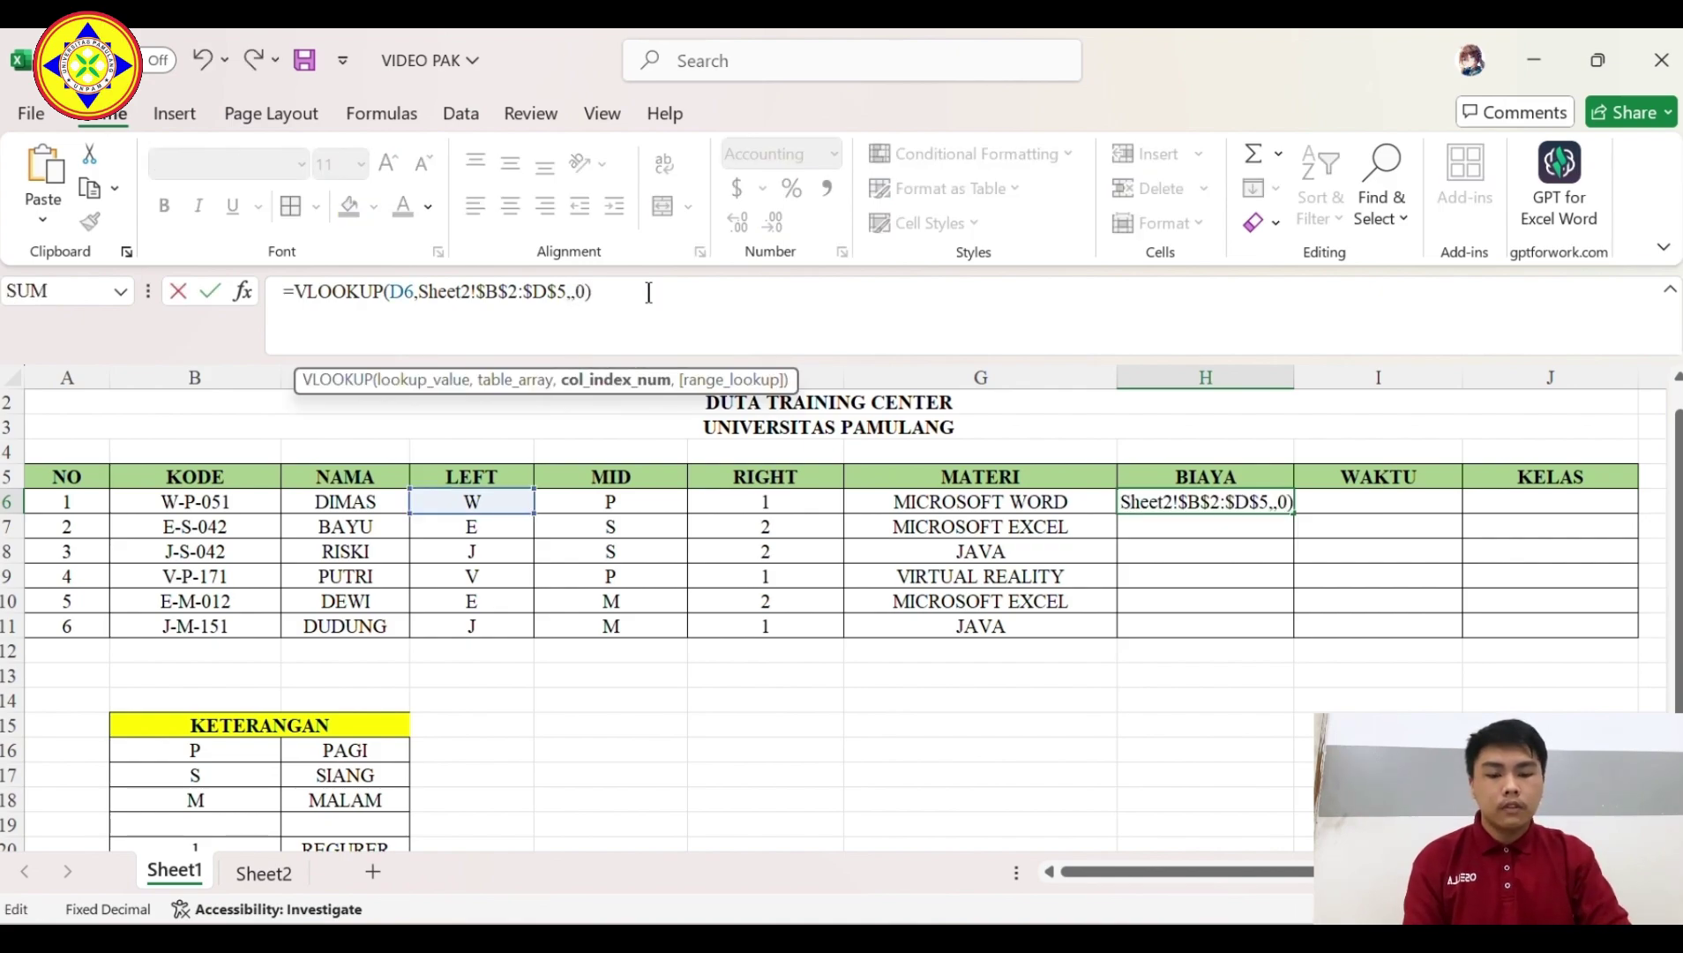
{"action": "type", "text": "3"}
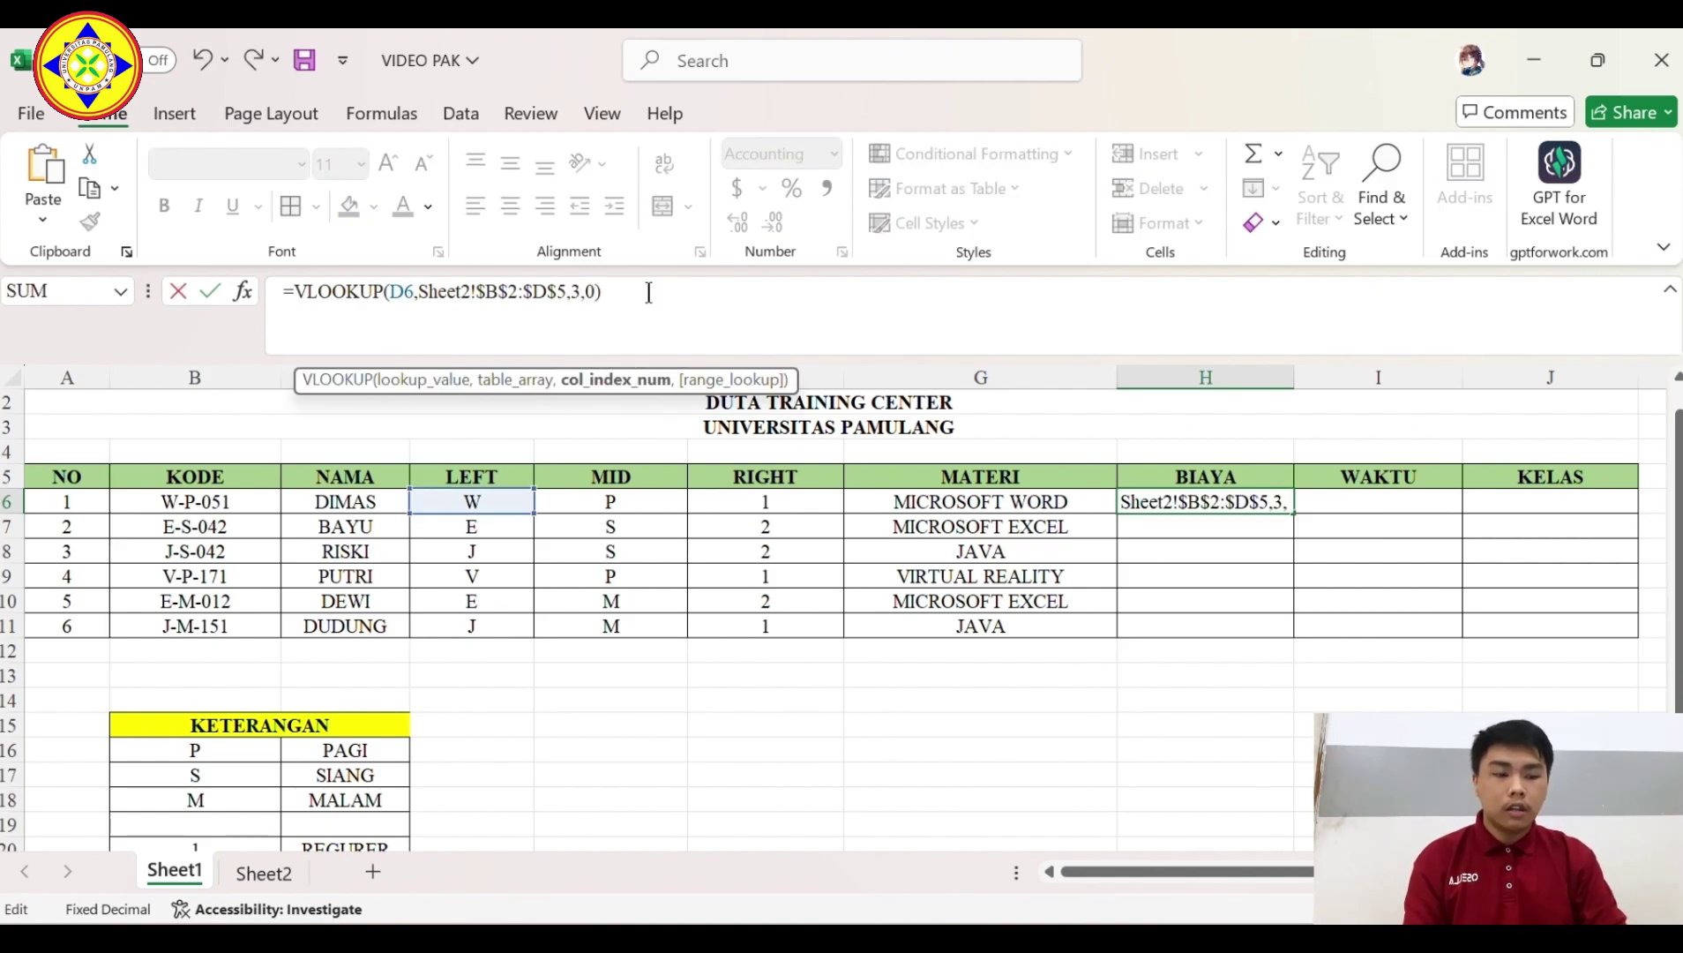
{"action": "key", "text": "Return"}
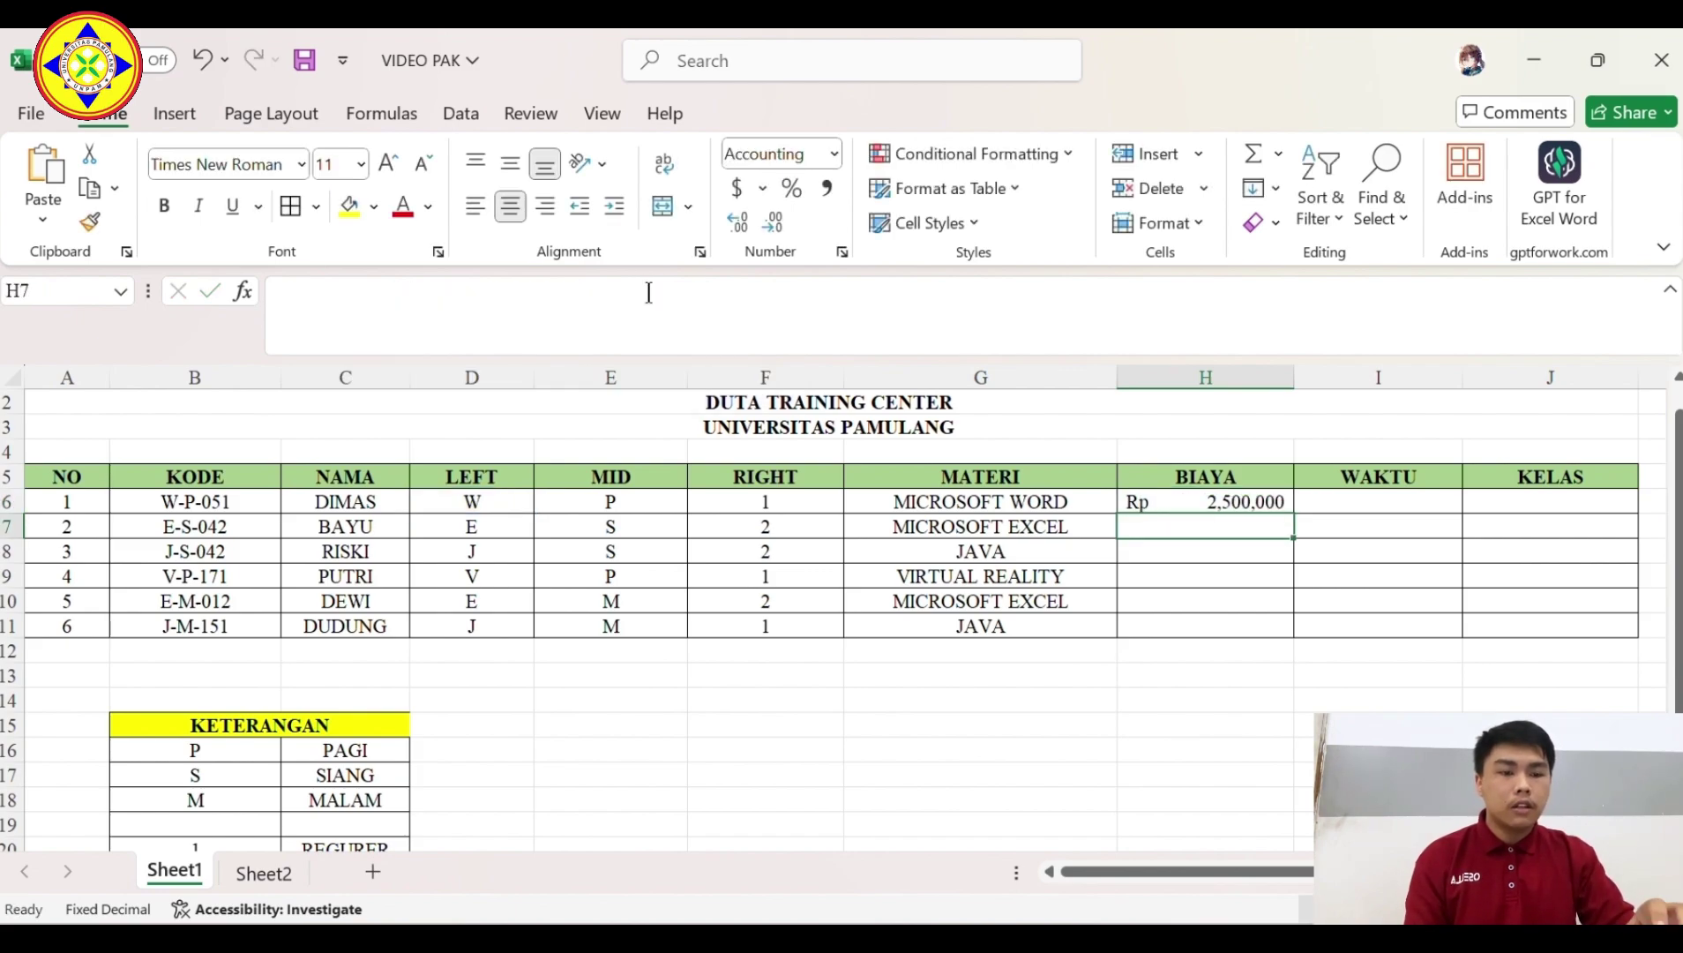
{"action": "left_click", "coordinate": [1242, 502]}
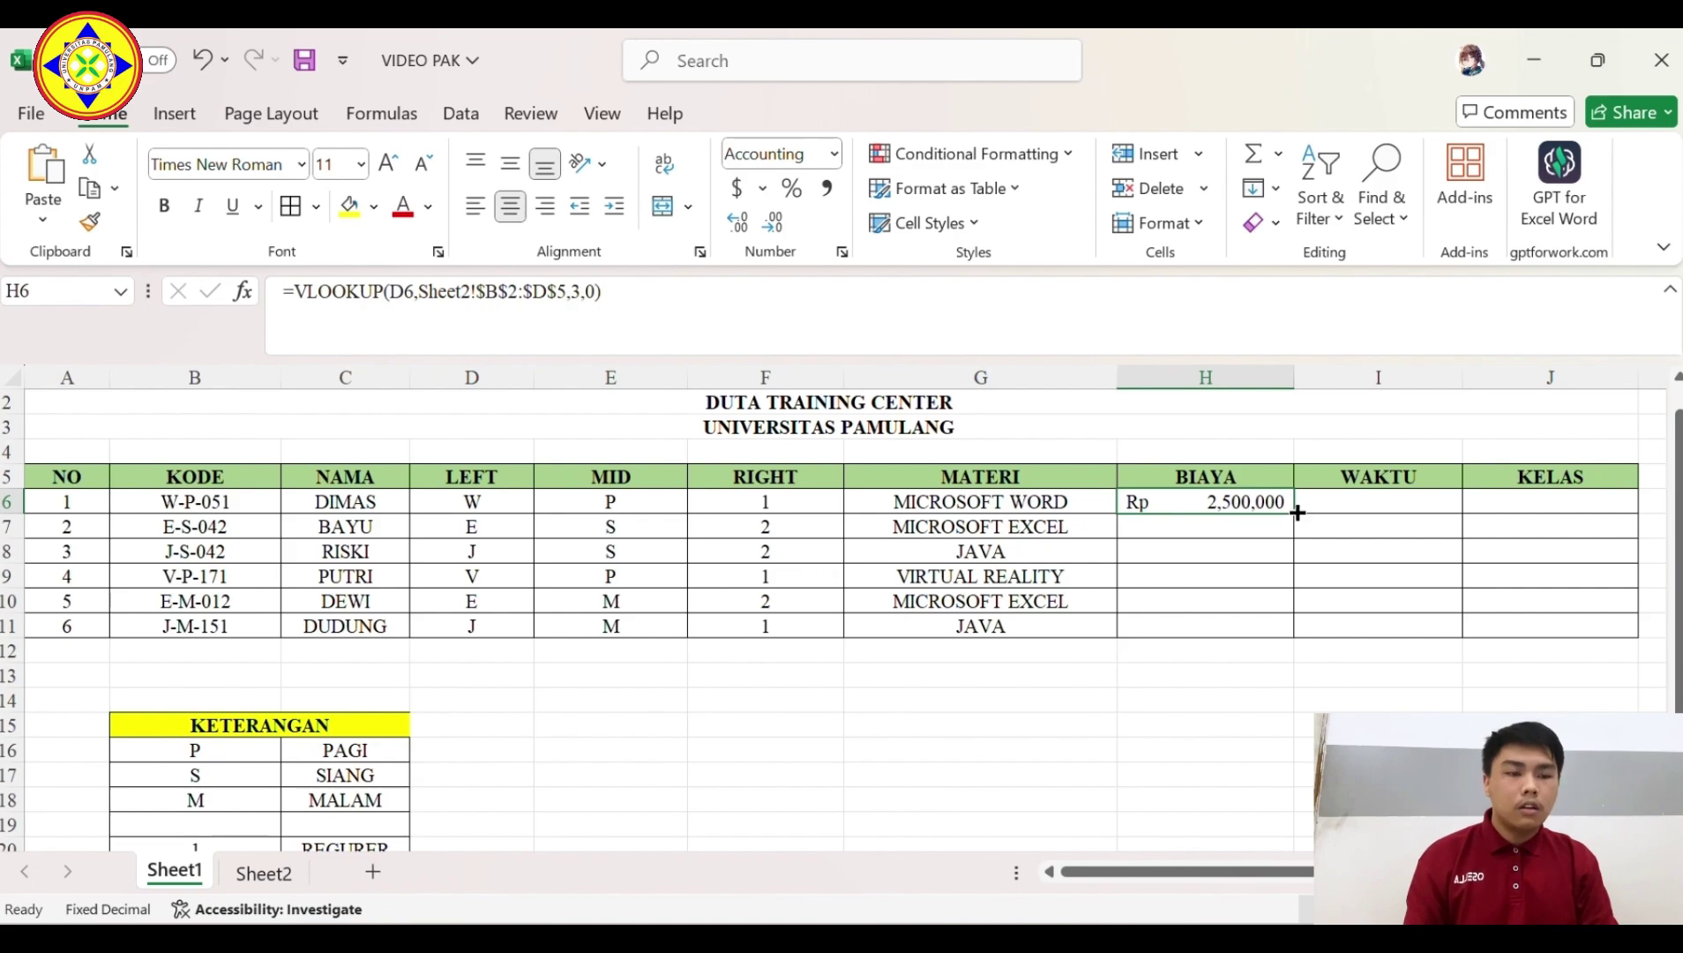
{"action": "left_click_drag", "start_coordinate": [1294, 511], "coordinate": [1293, 633]}
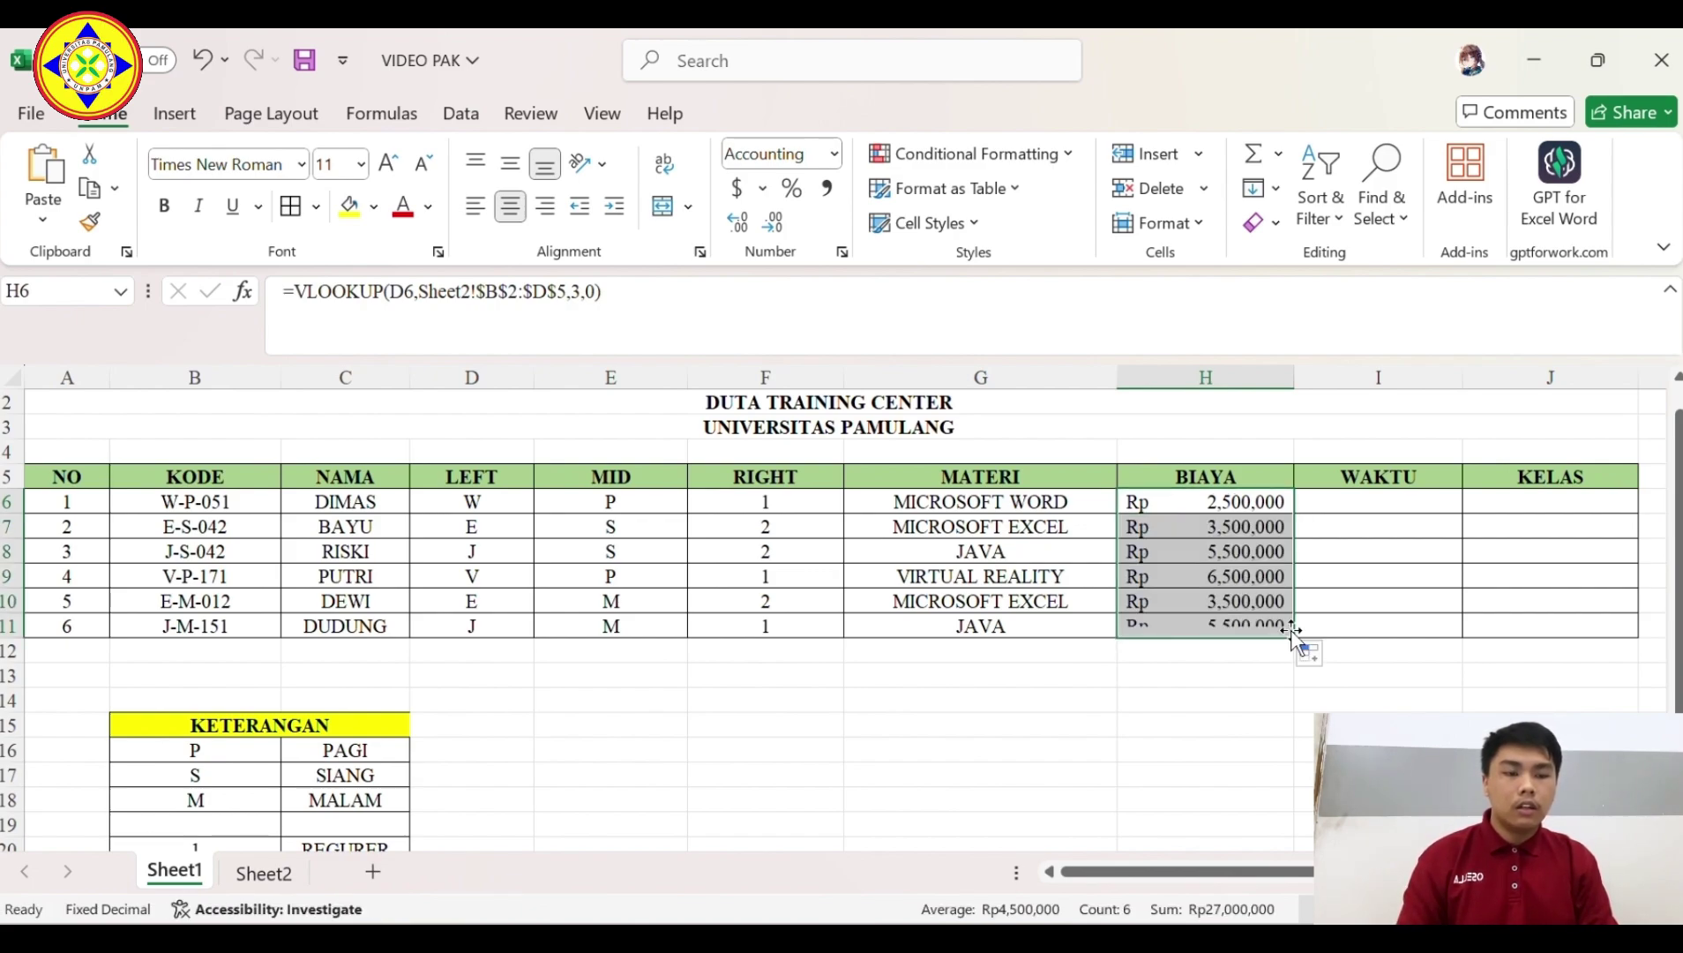
Begin an IF formula in I6 under WAKTU that tests E6="P" and returns "PAGI" when true.
{"action": "left_click", "coordinate": [1376, 501]}
{"action": "scroll", "coordinate": [1376, 501], "scroll_direction": "down", "scroll_amount": 1}
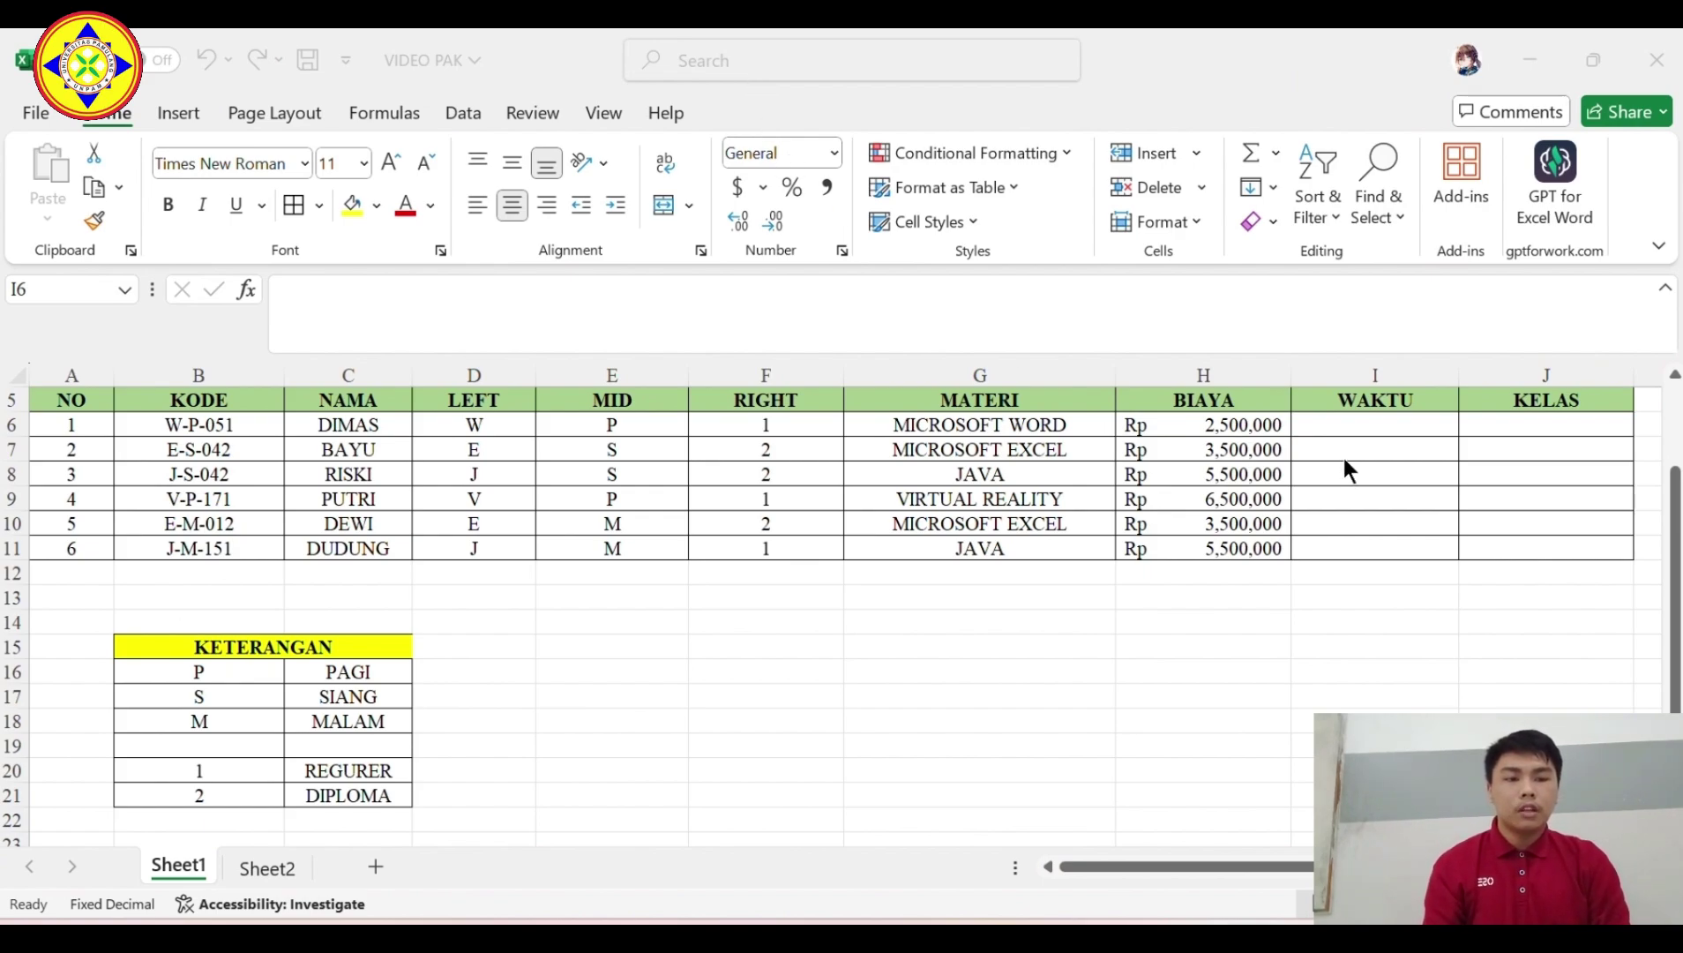
{"action": "left_click", "coordinate": [1313, 421]}
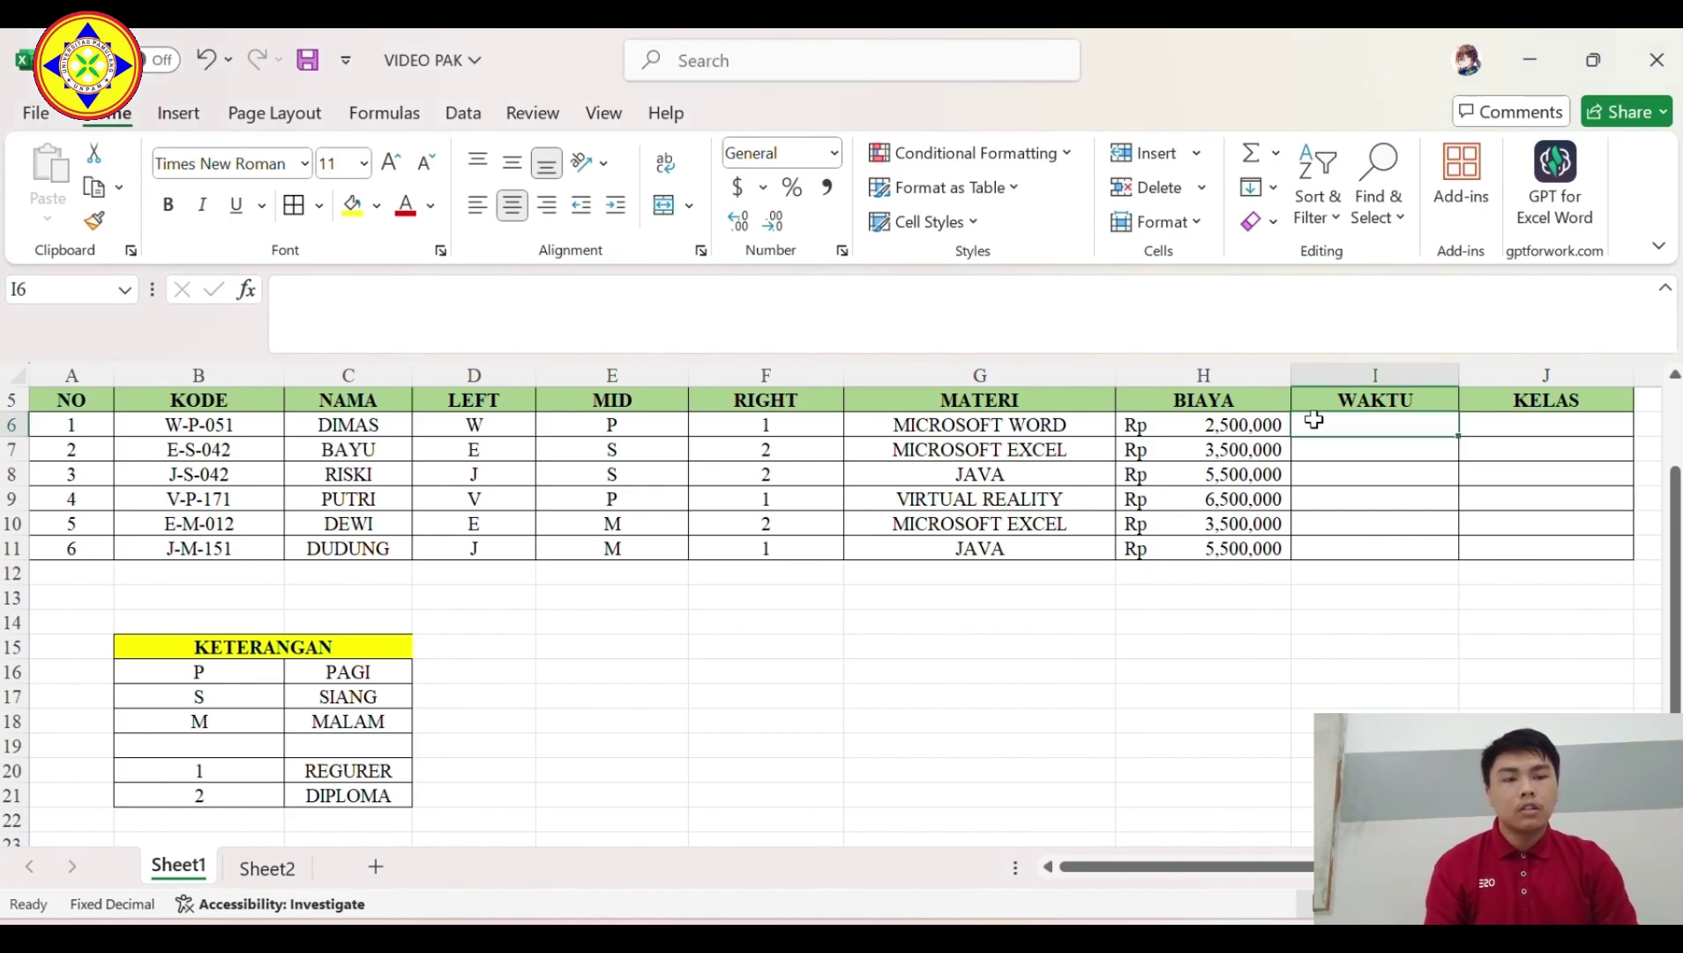
{"action": "type", "text": "=IF"}
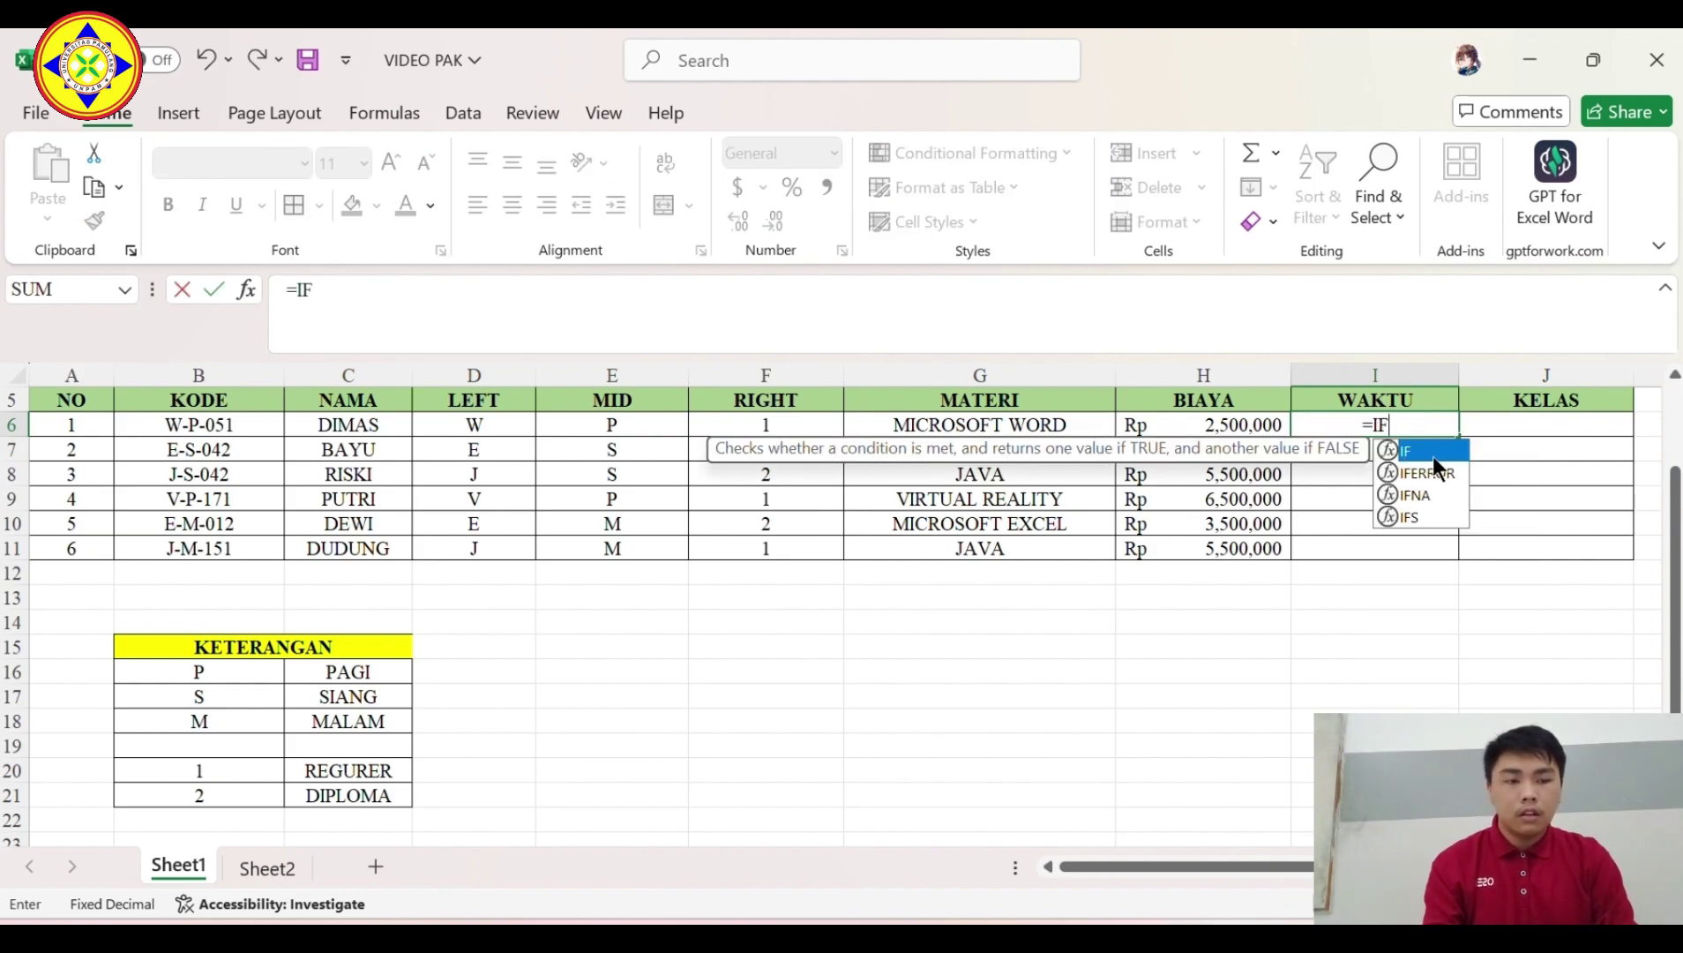
{"action": "double_click", "coordinate": [1432, 456]}
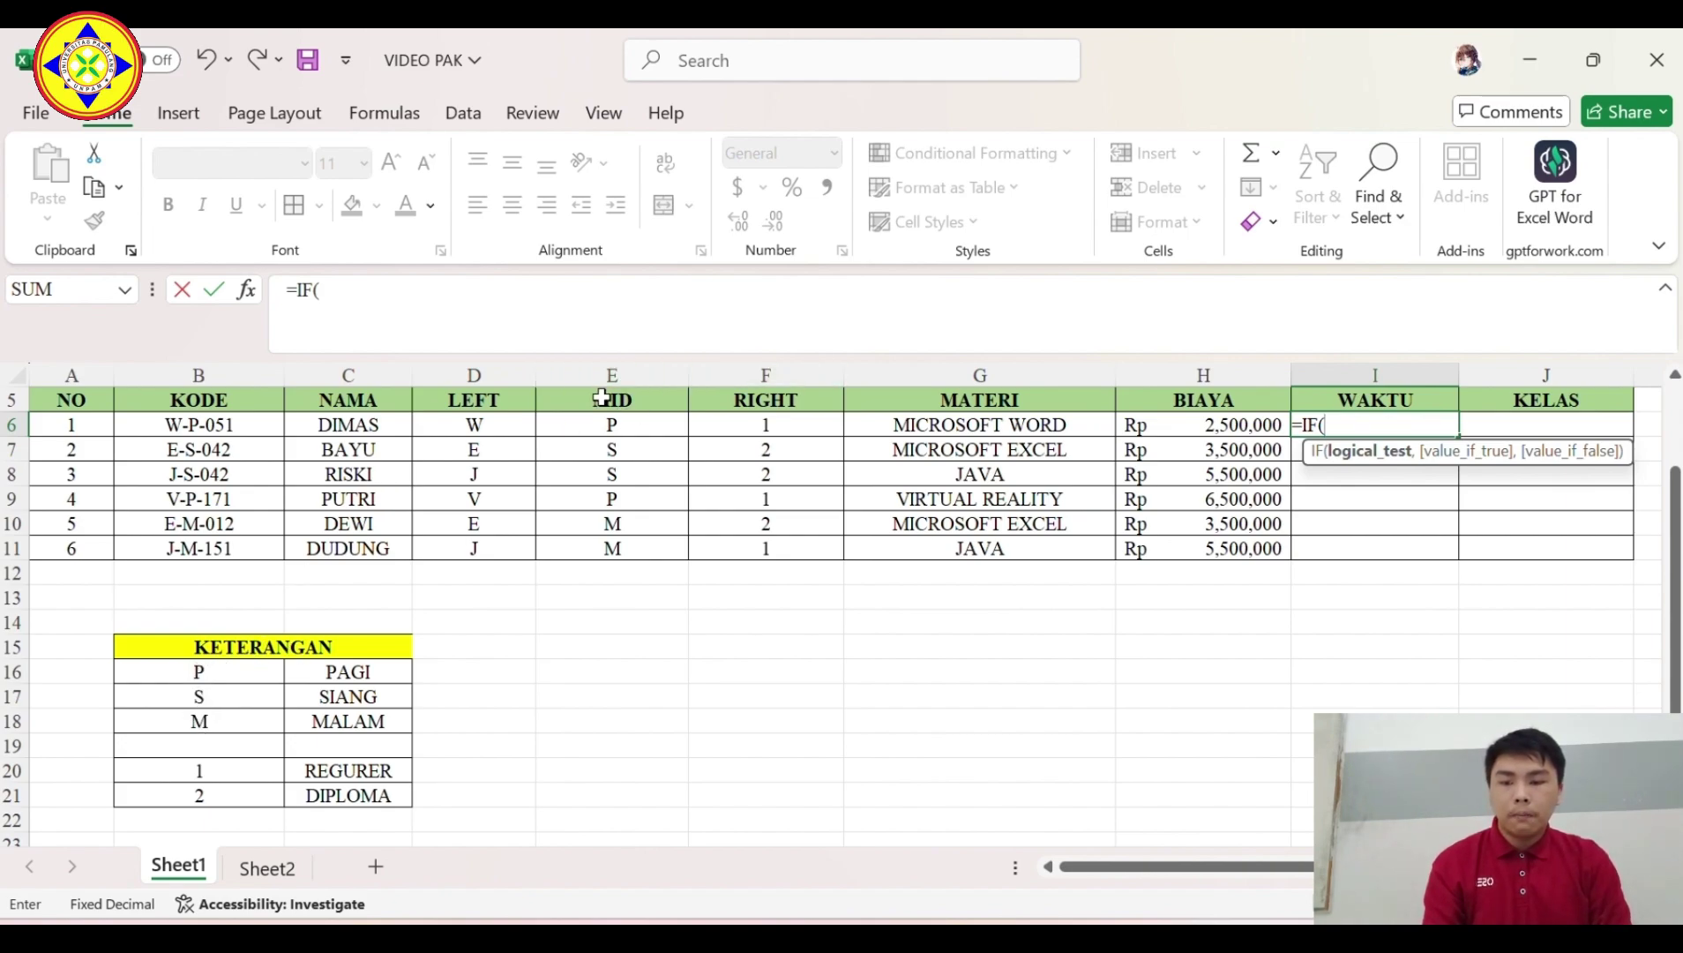
{"action": "left_click", "coordinate": [615, 428]}
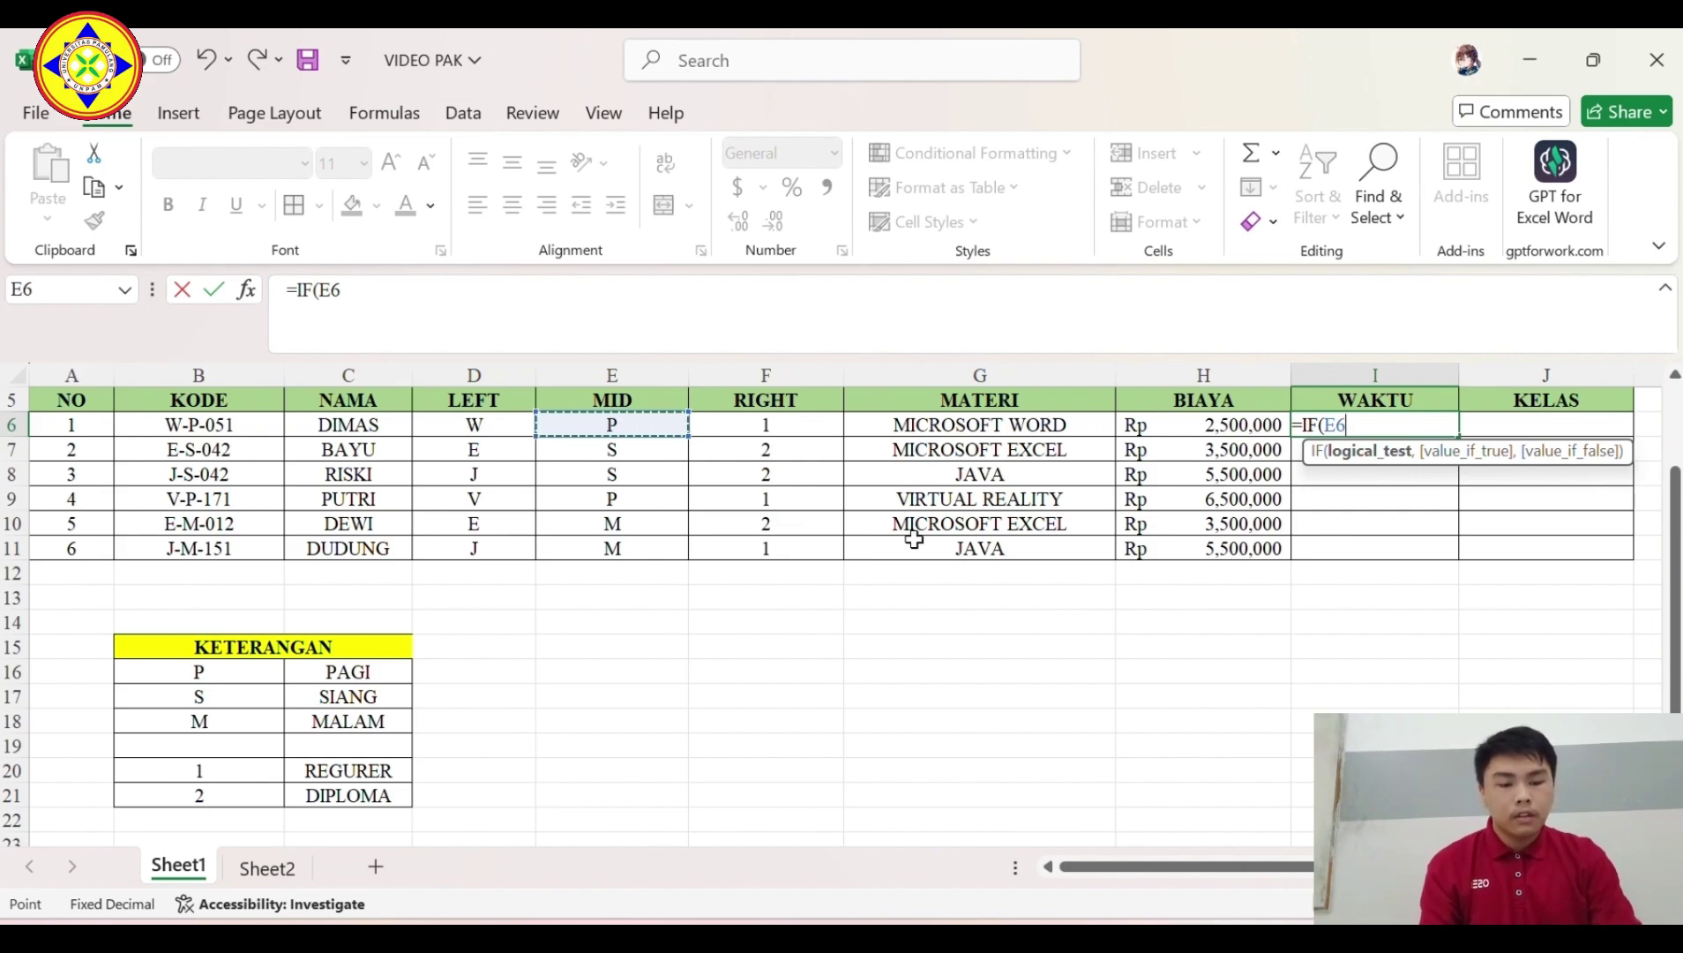
{"action": "type", "text": "="}
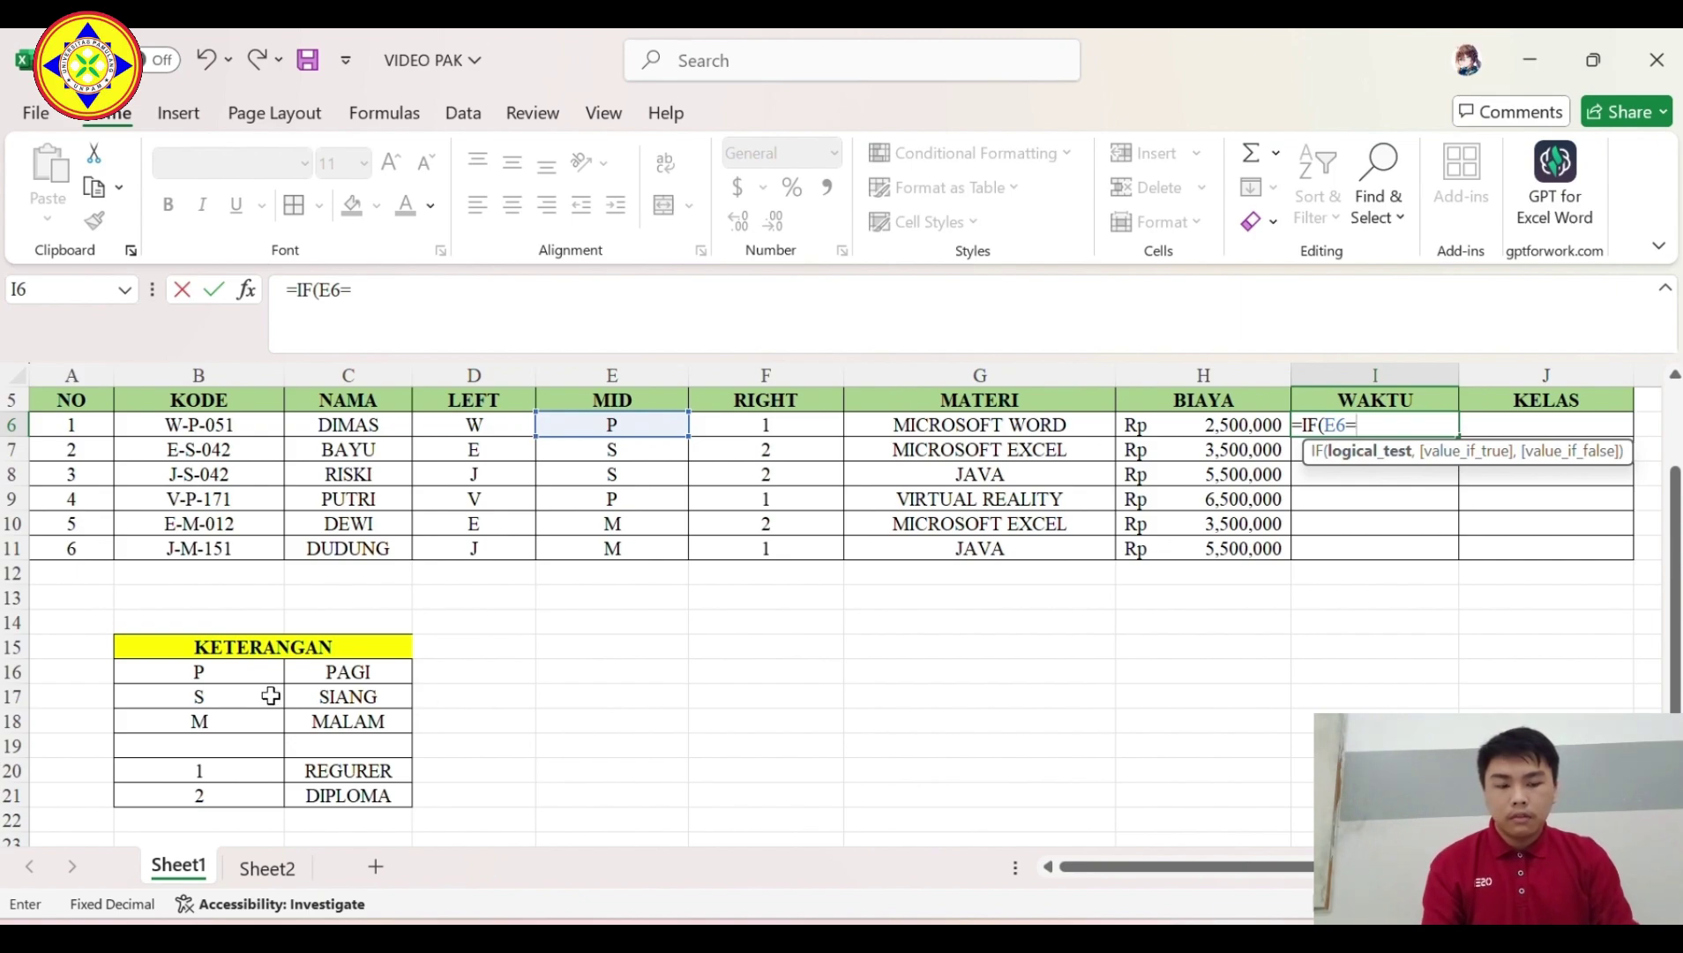
{"action": "type", "text": "\"P"}
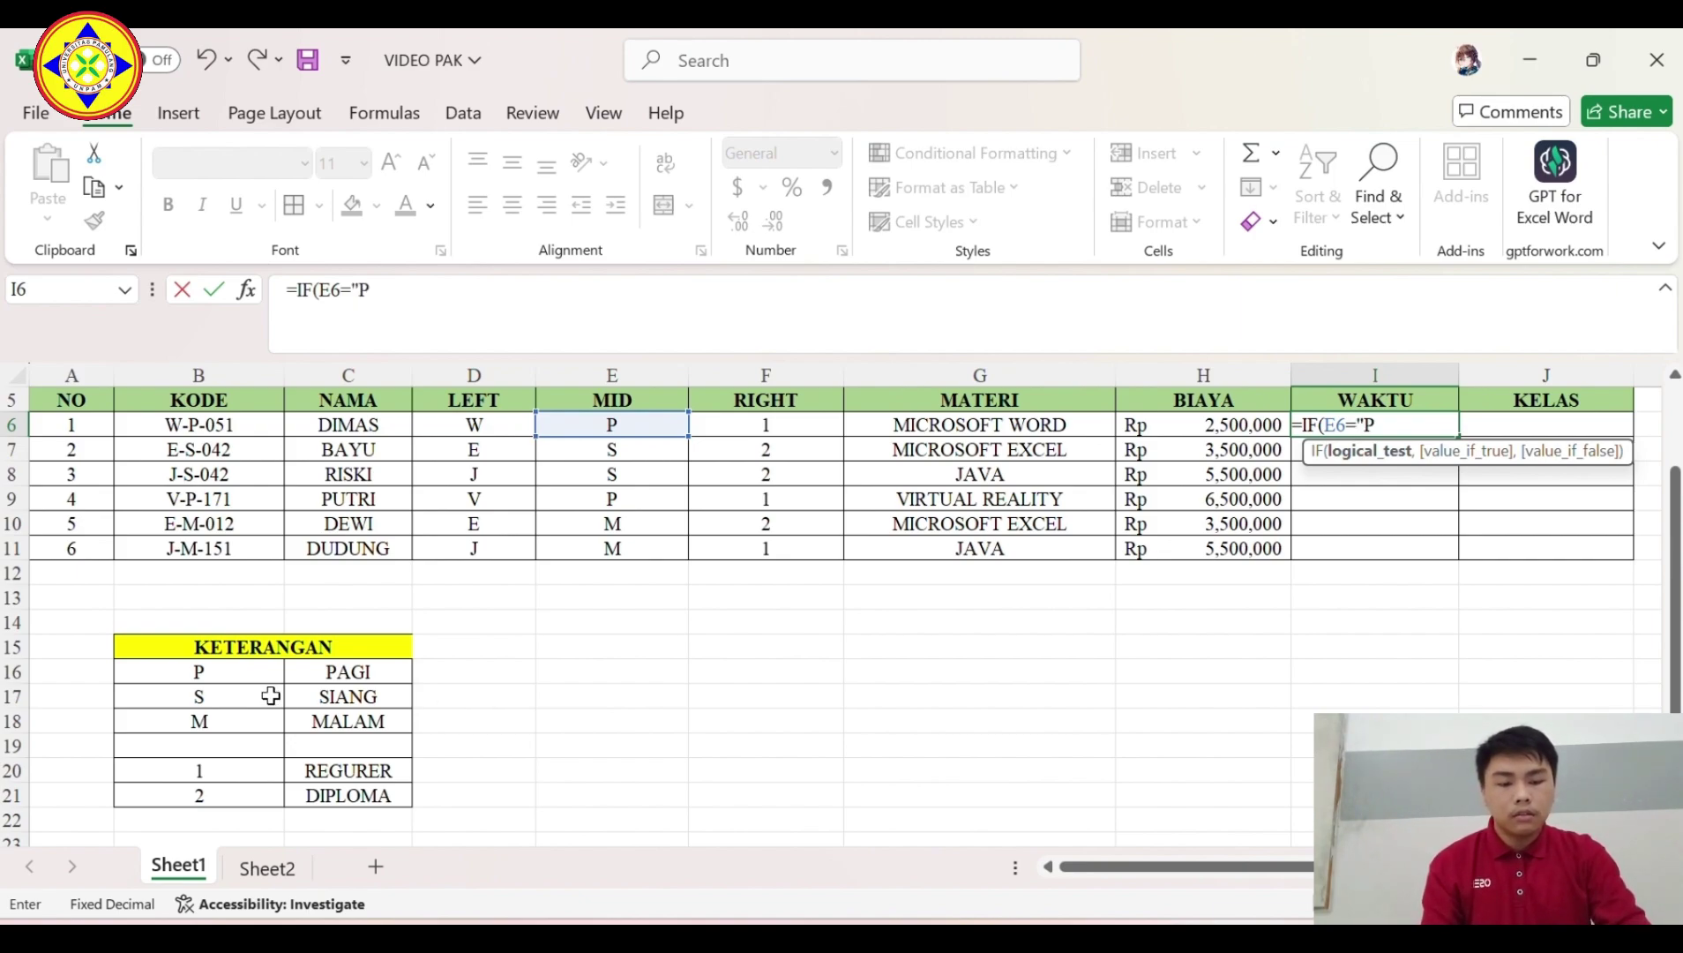
{"action": "type", "text": "\""}
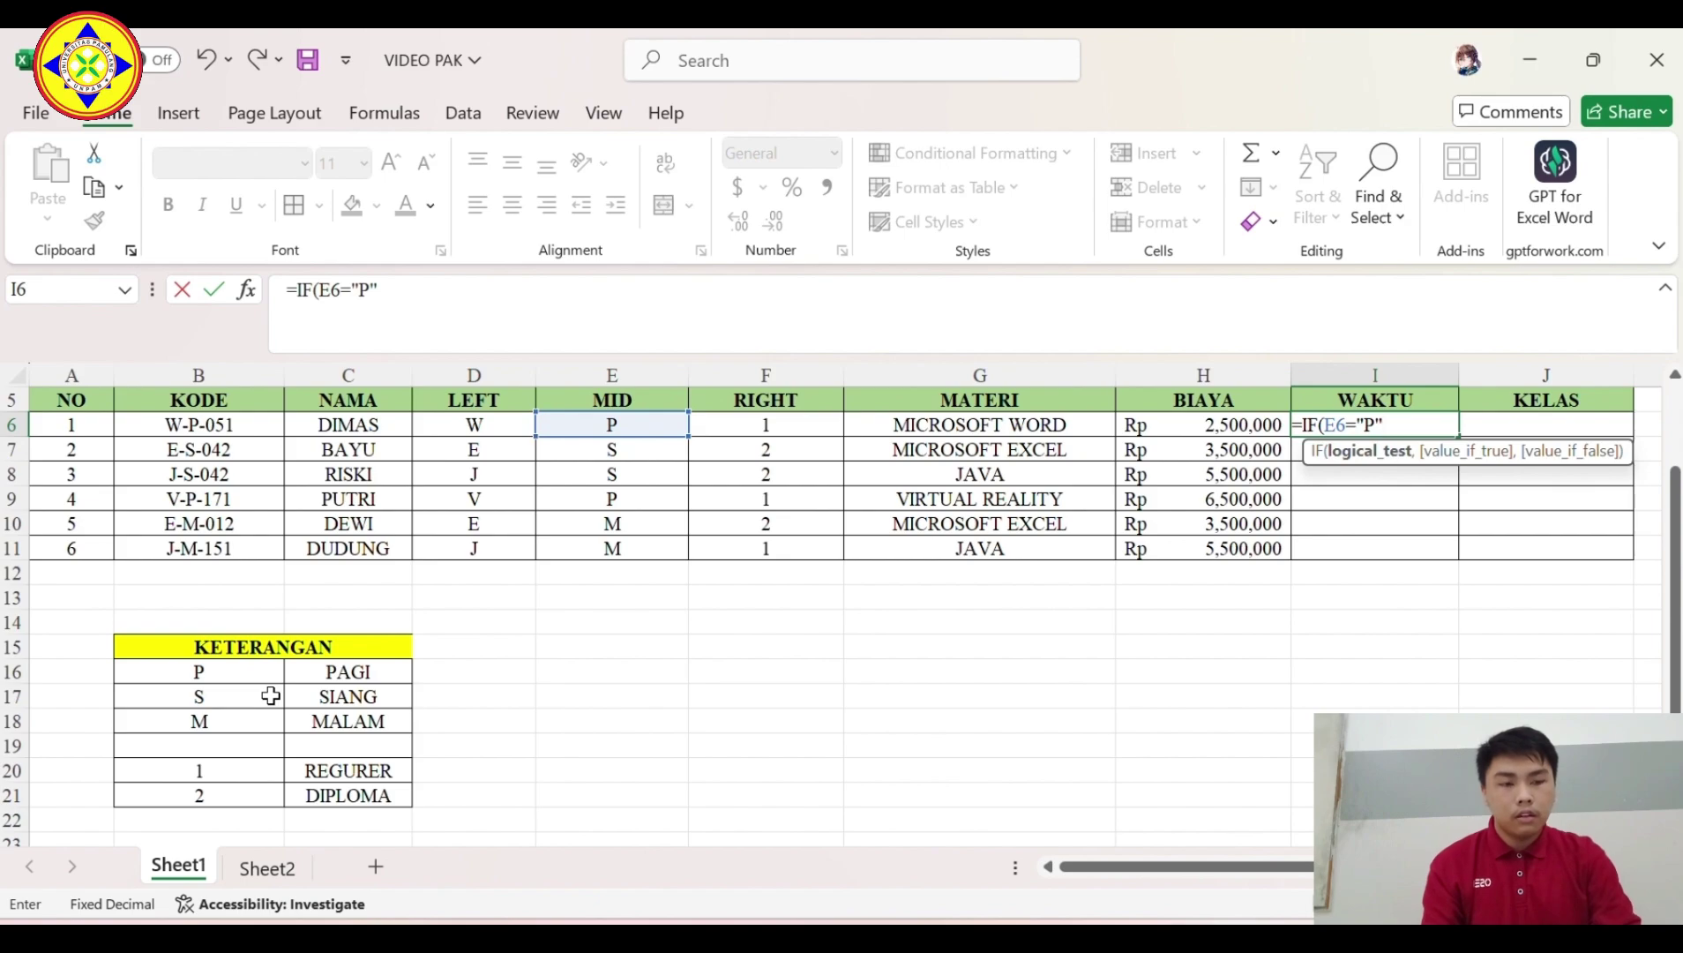
{"action": "type", "text": ","}
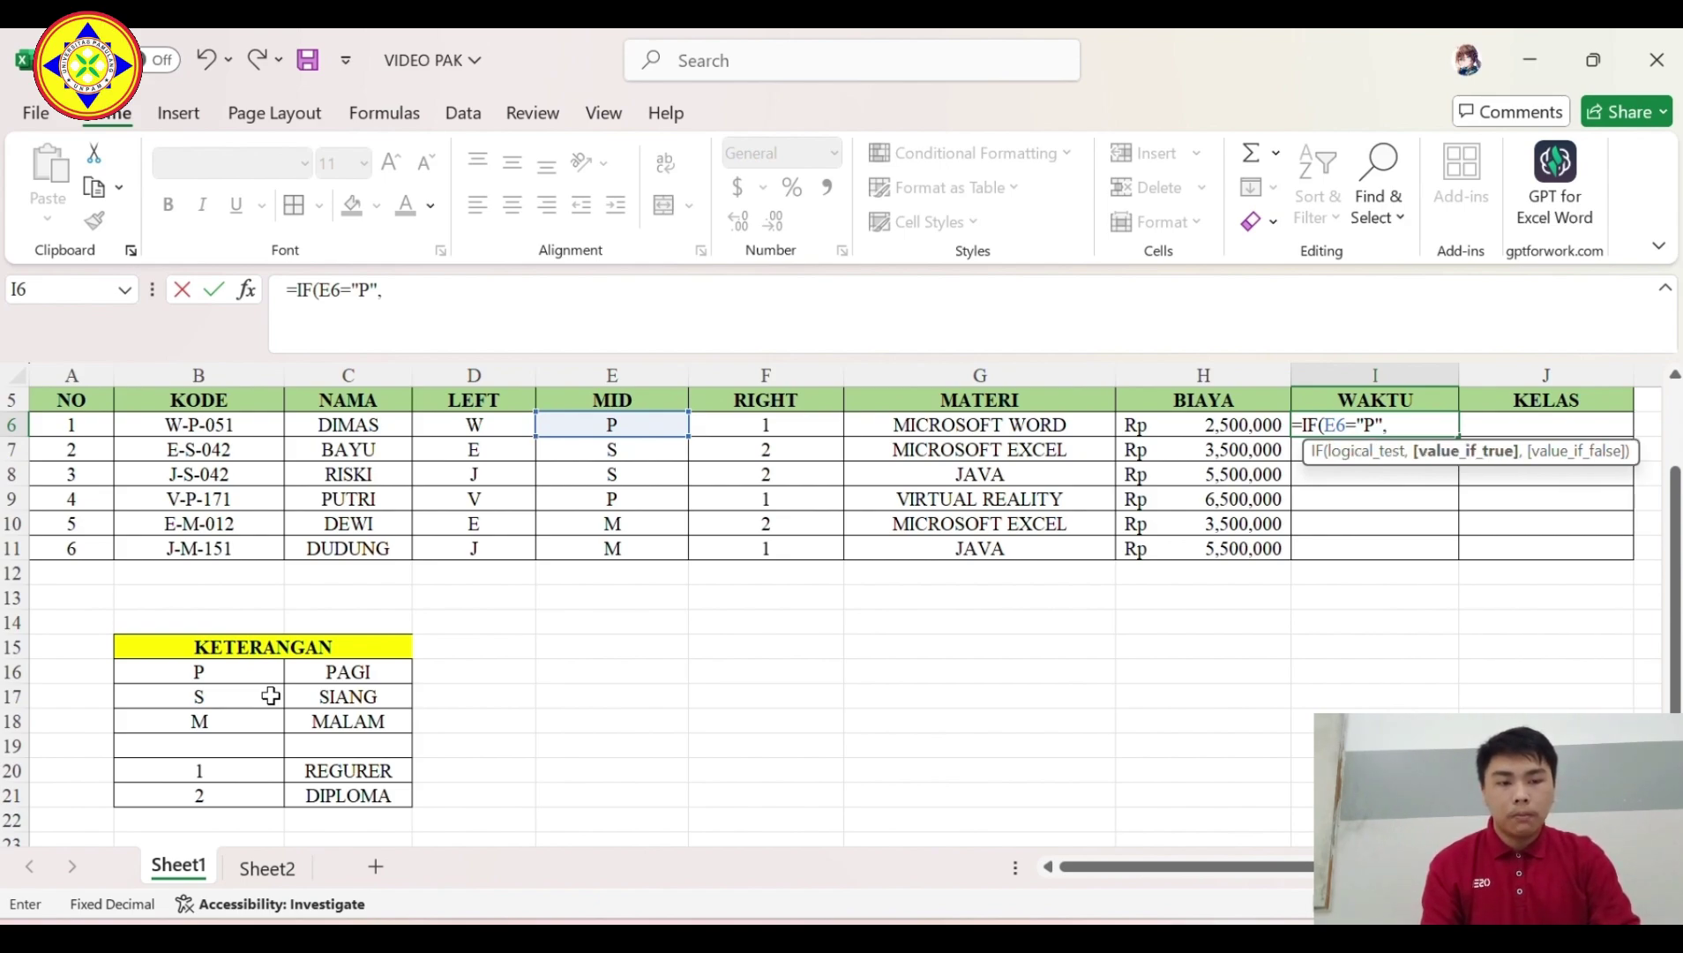
{"action": "type", "text": "\""}
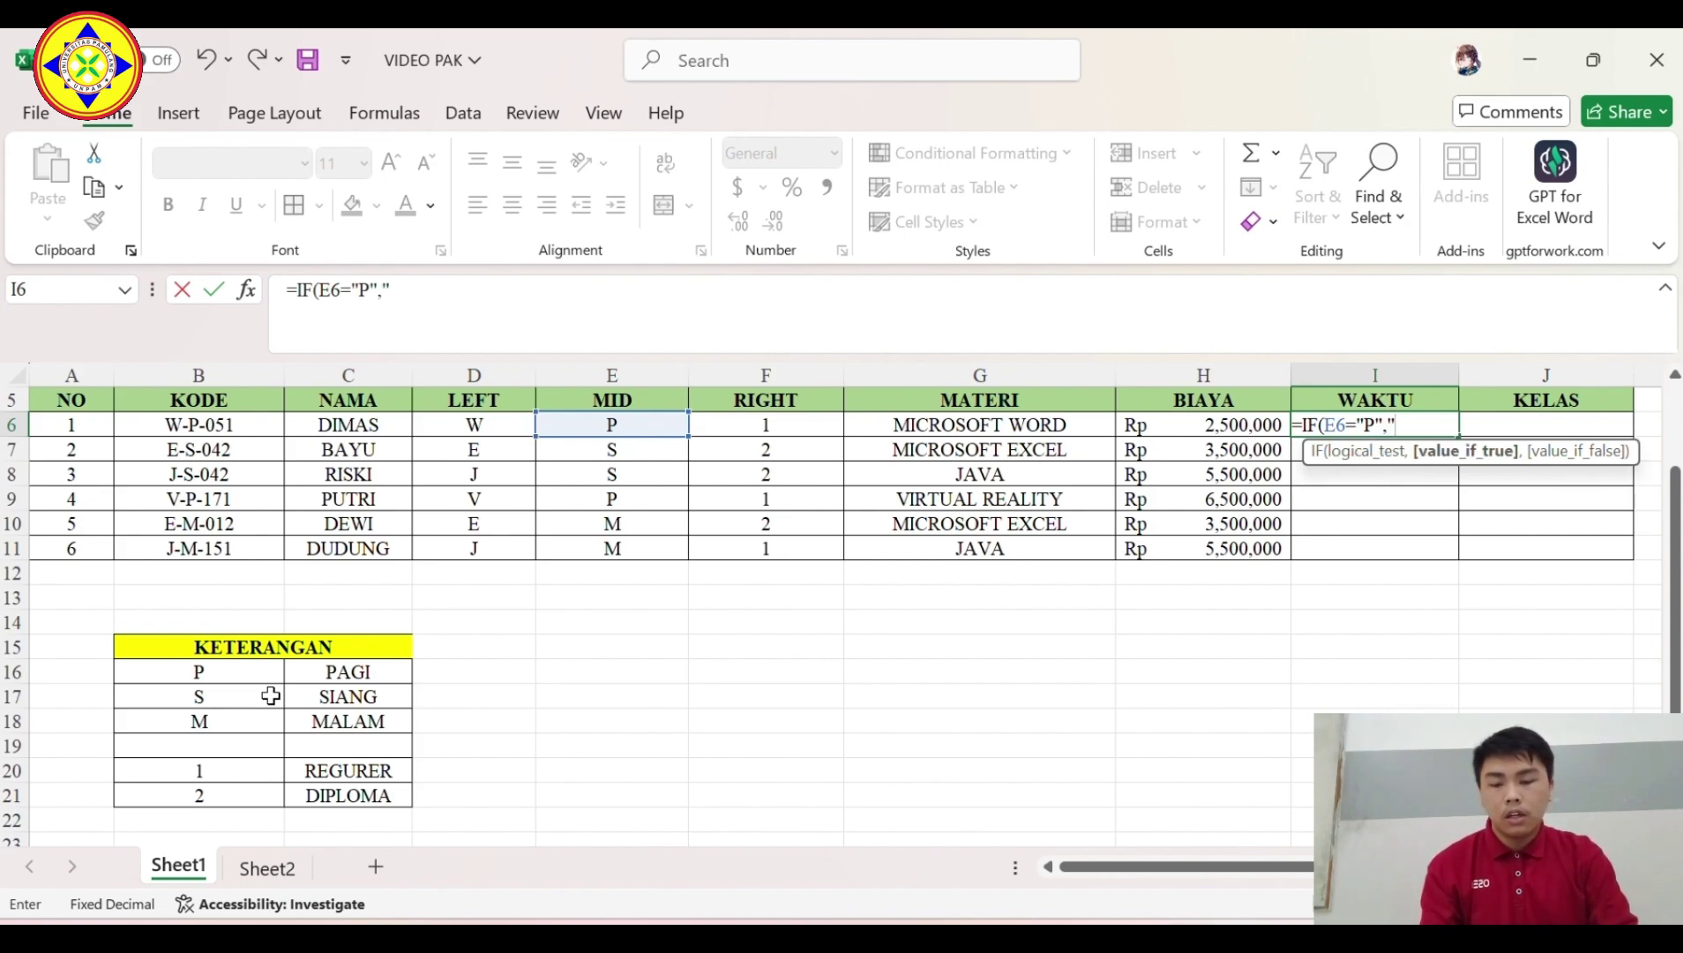
{"action": "type", "text": "PAGI"}
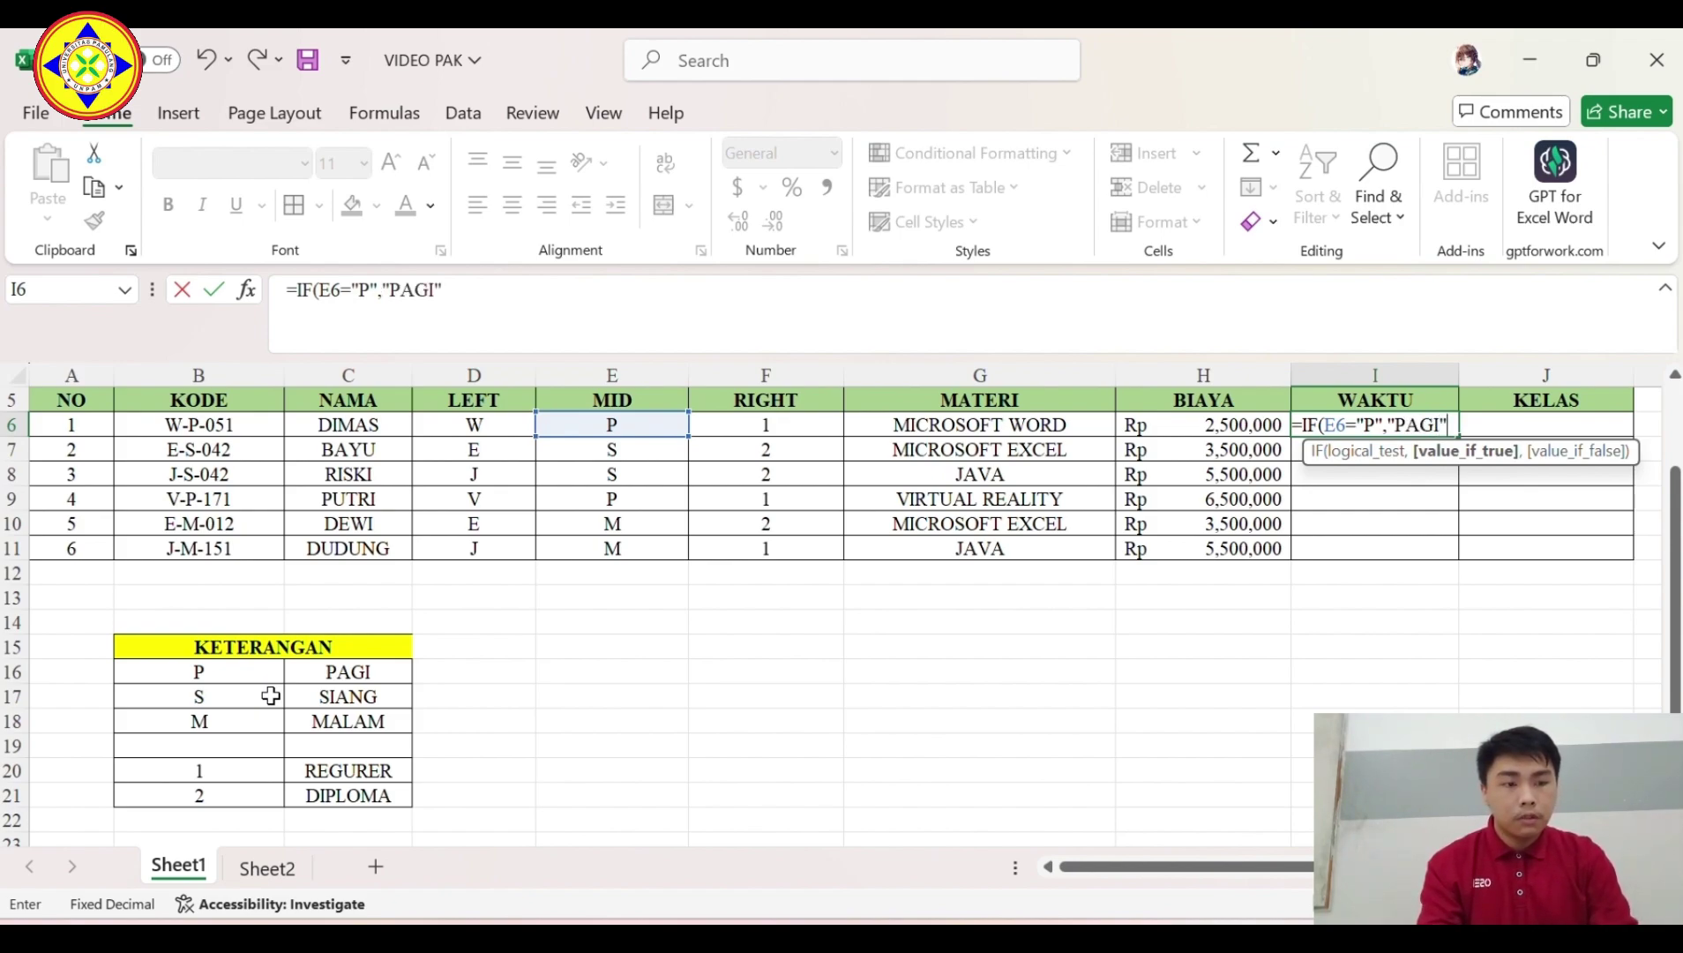
{"action": "type", "text": "\","}
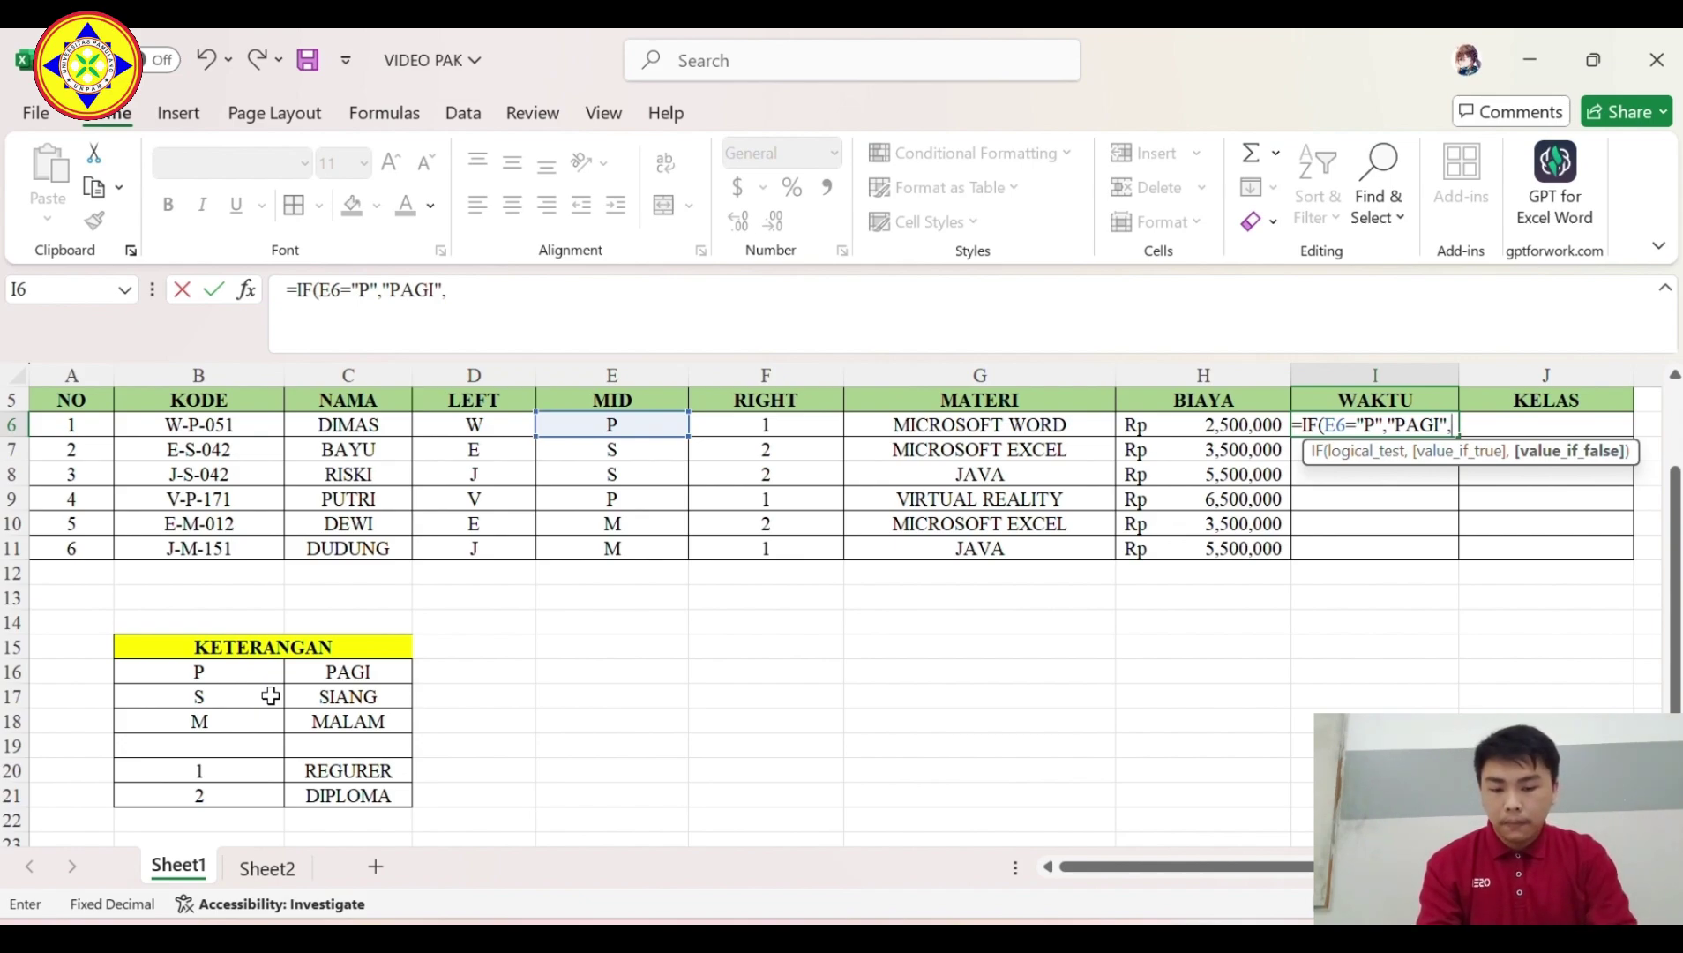
Nest a second IF as the false value of the I6 formula, testing E6="M" and returning "MALAM" when true.
{"action": "type", "text": "IF"}
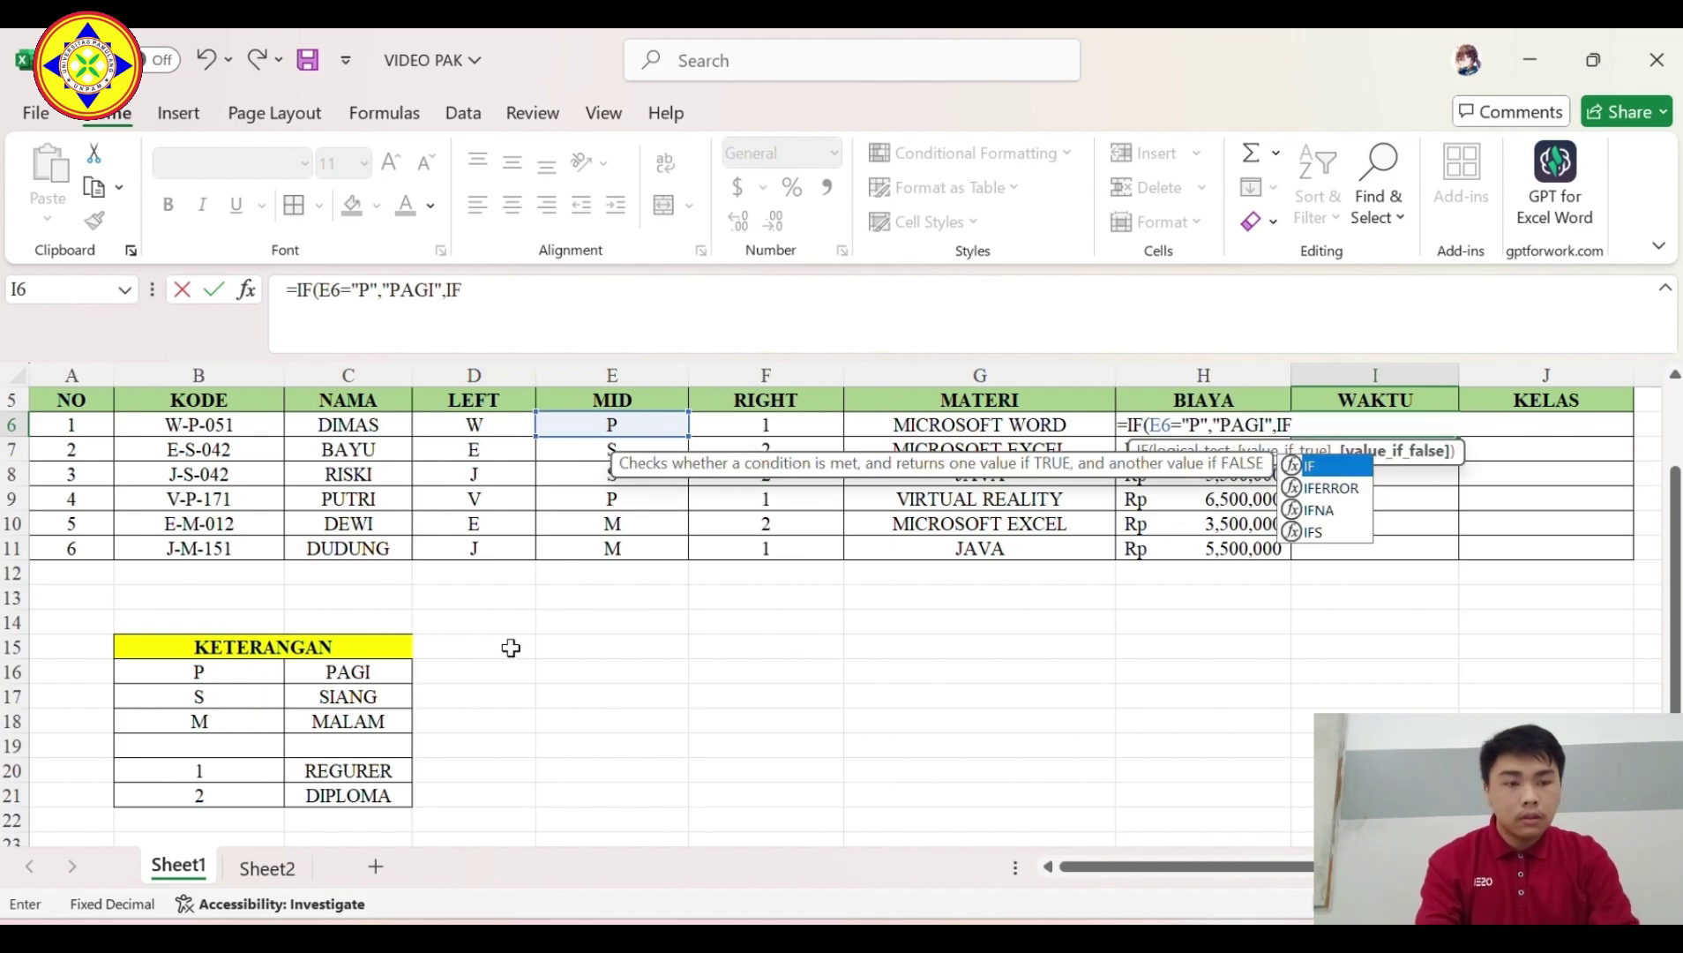
{"action": "double_click", "coordinate": [1328, 466]}
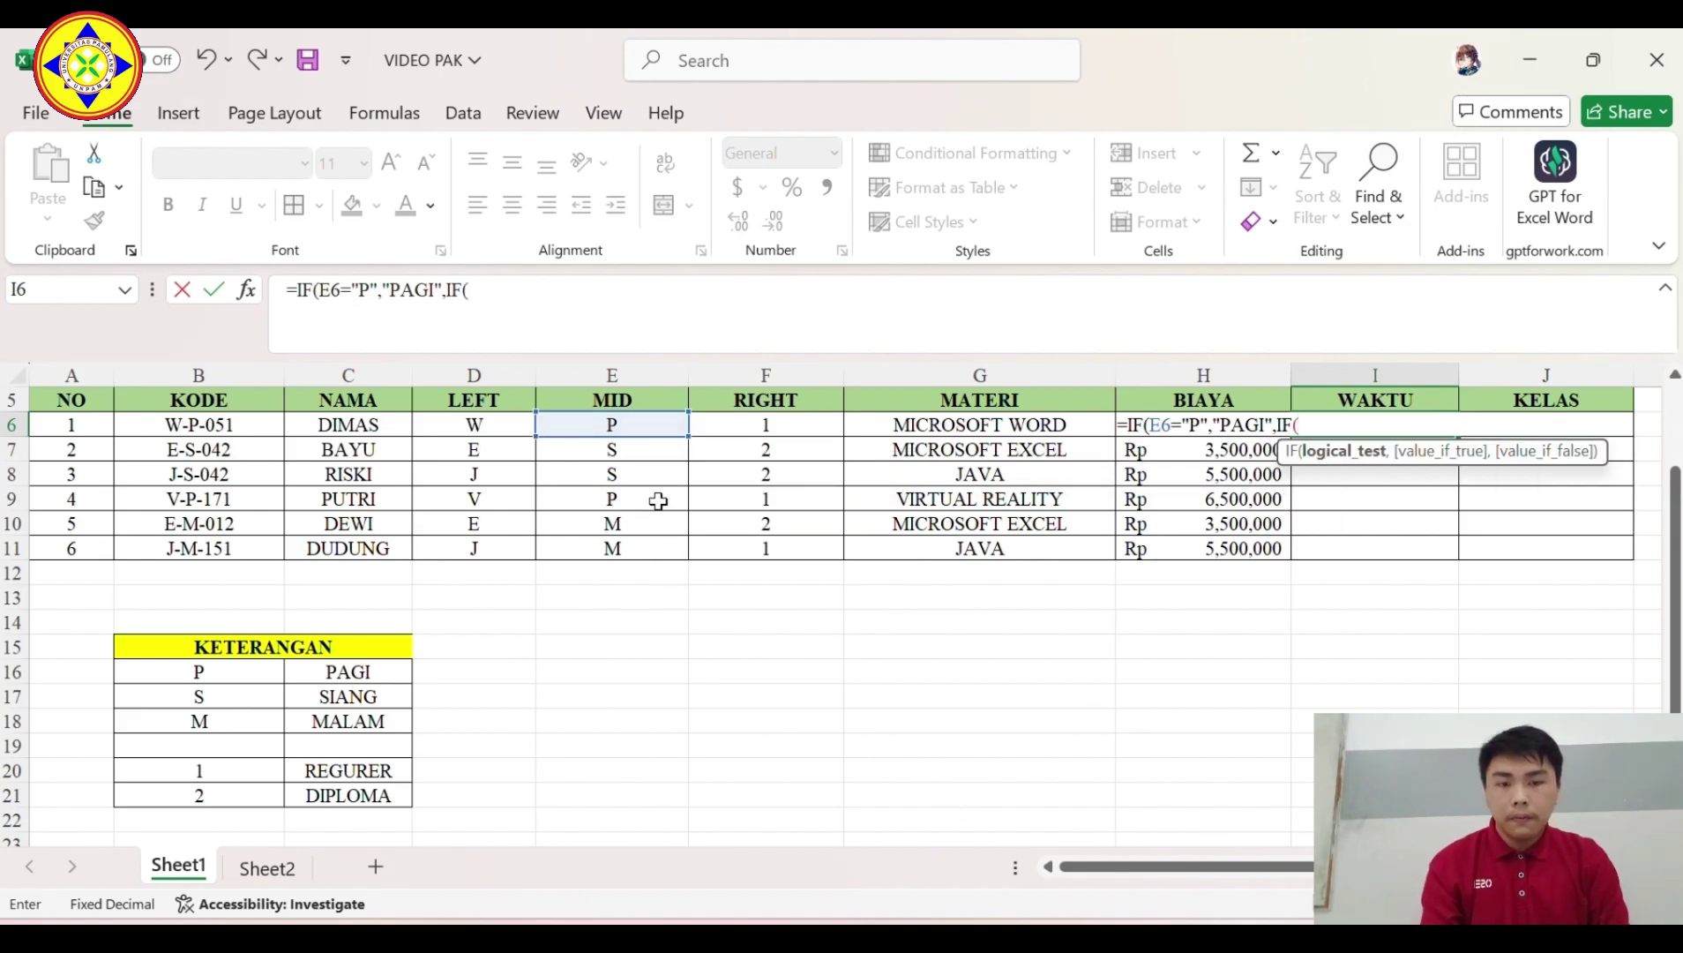
{"action": "left_click", "coordinate": [644, 425]}
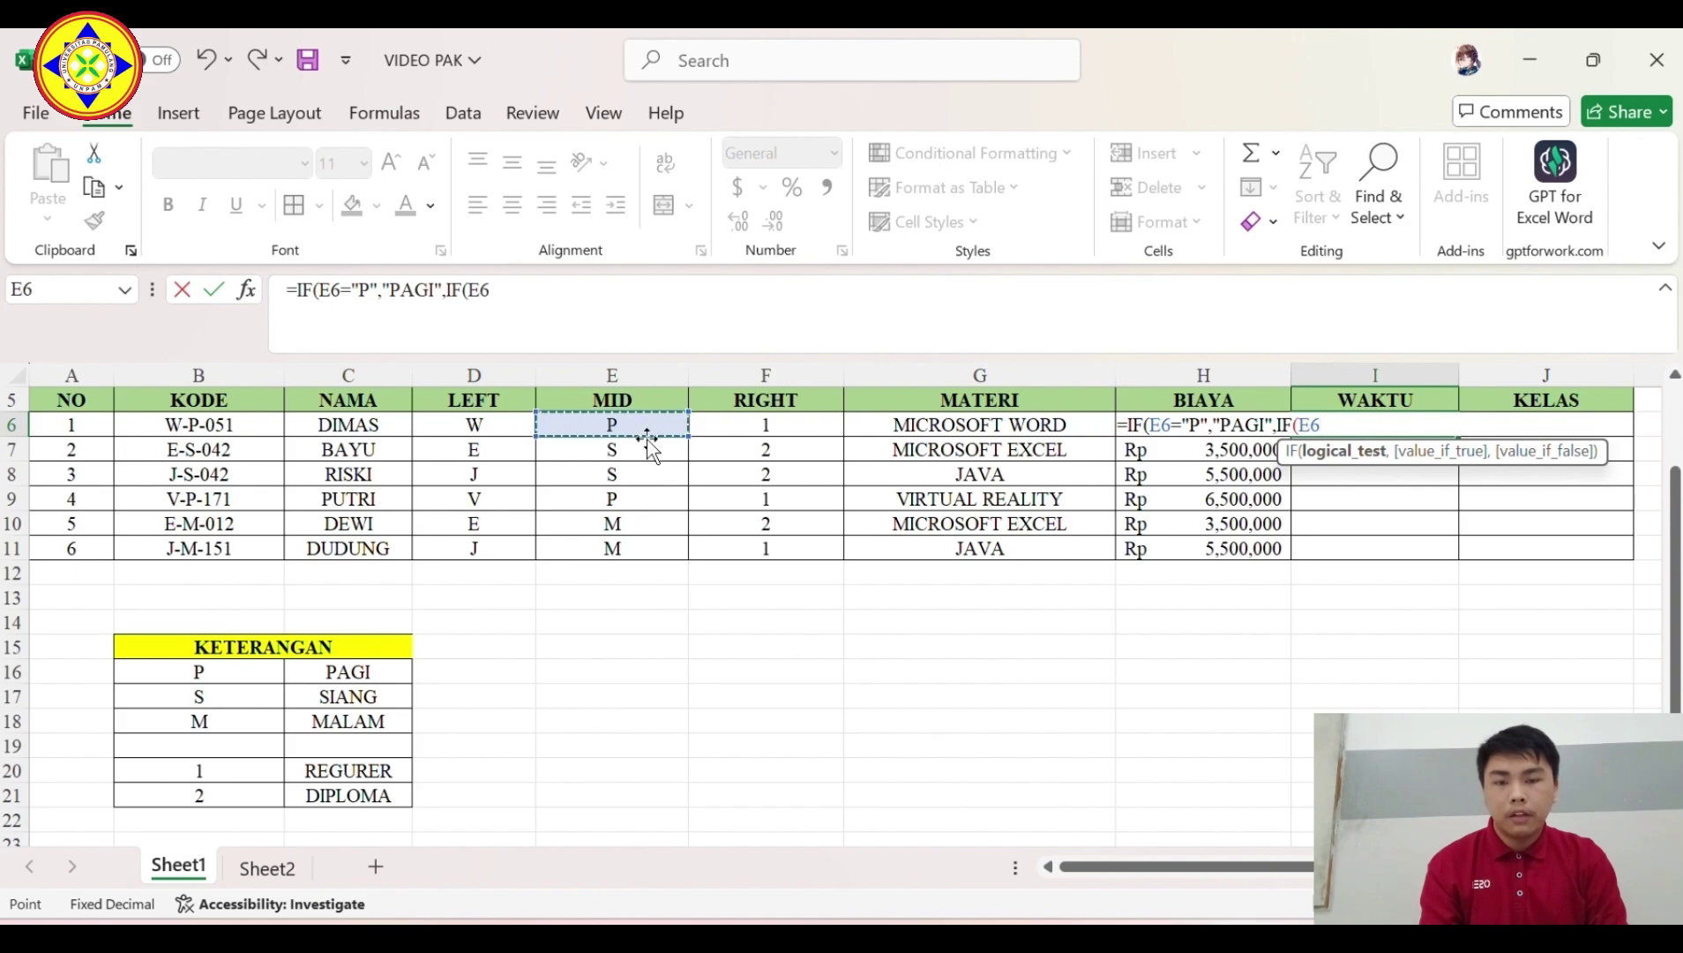
{"action": "type", "text": "="}
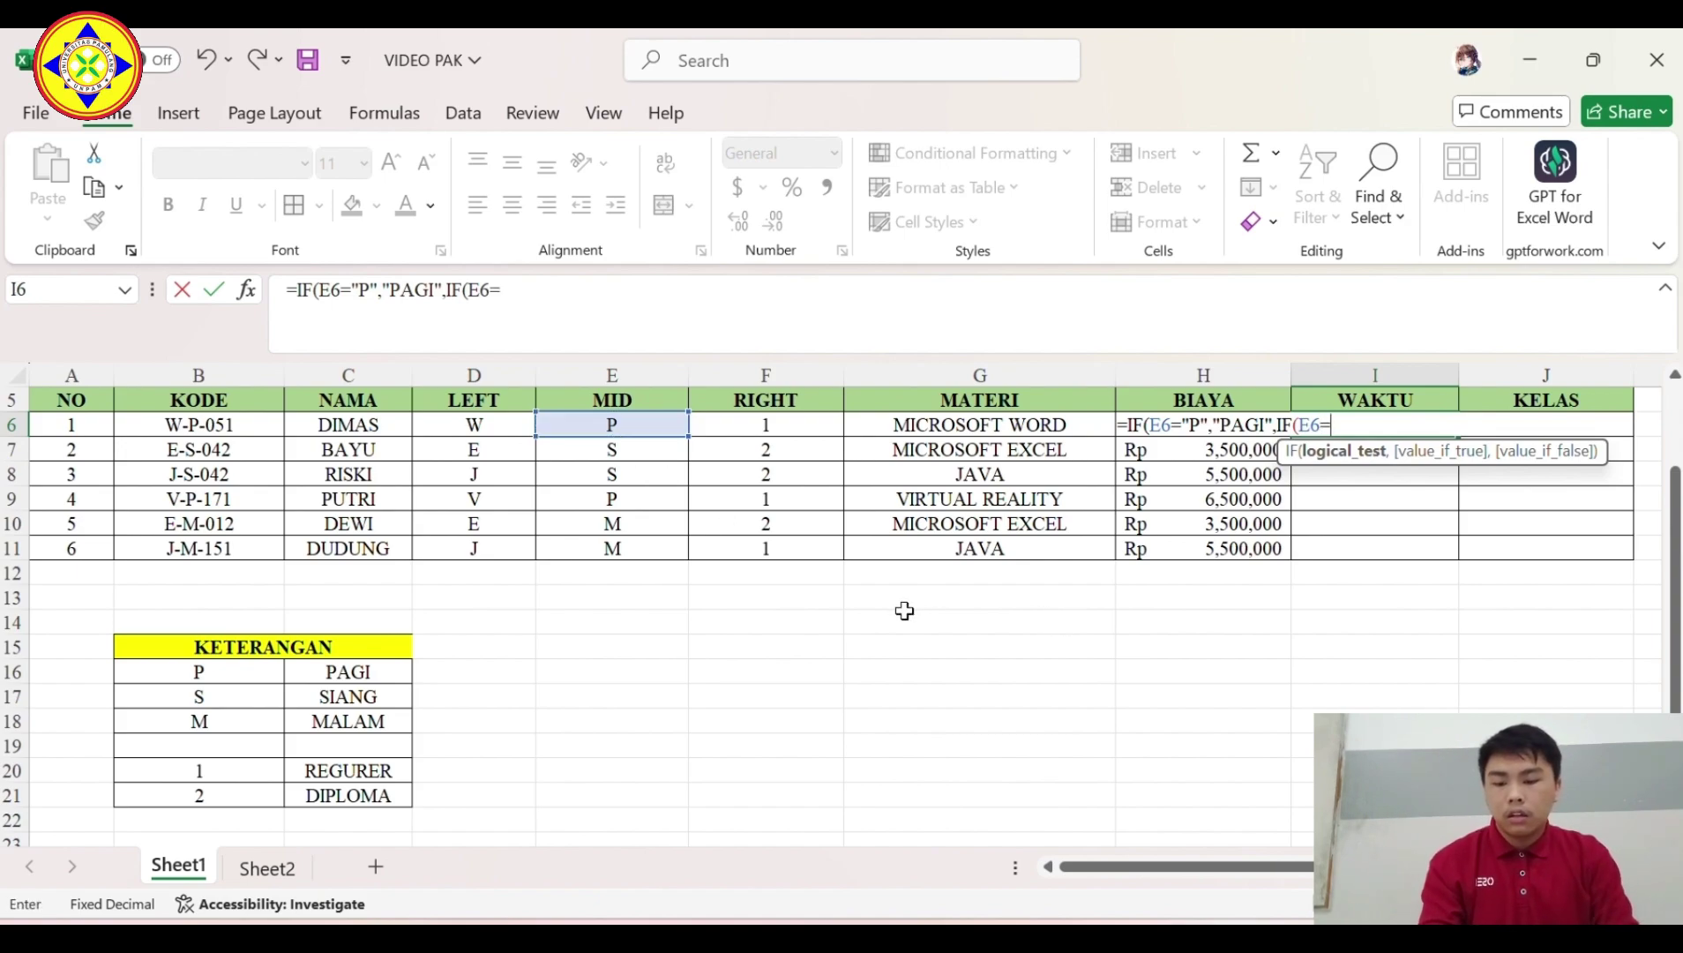
{"action": "type", "text": "M"}
{"action": "key", "text": "BackSpace"}
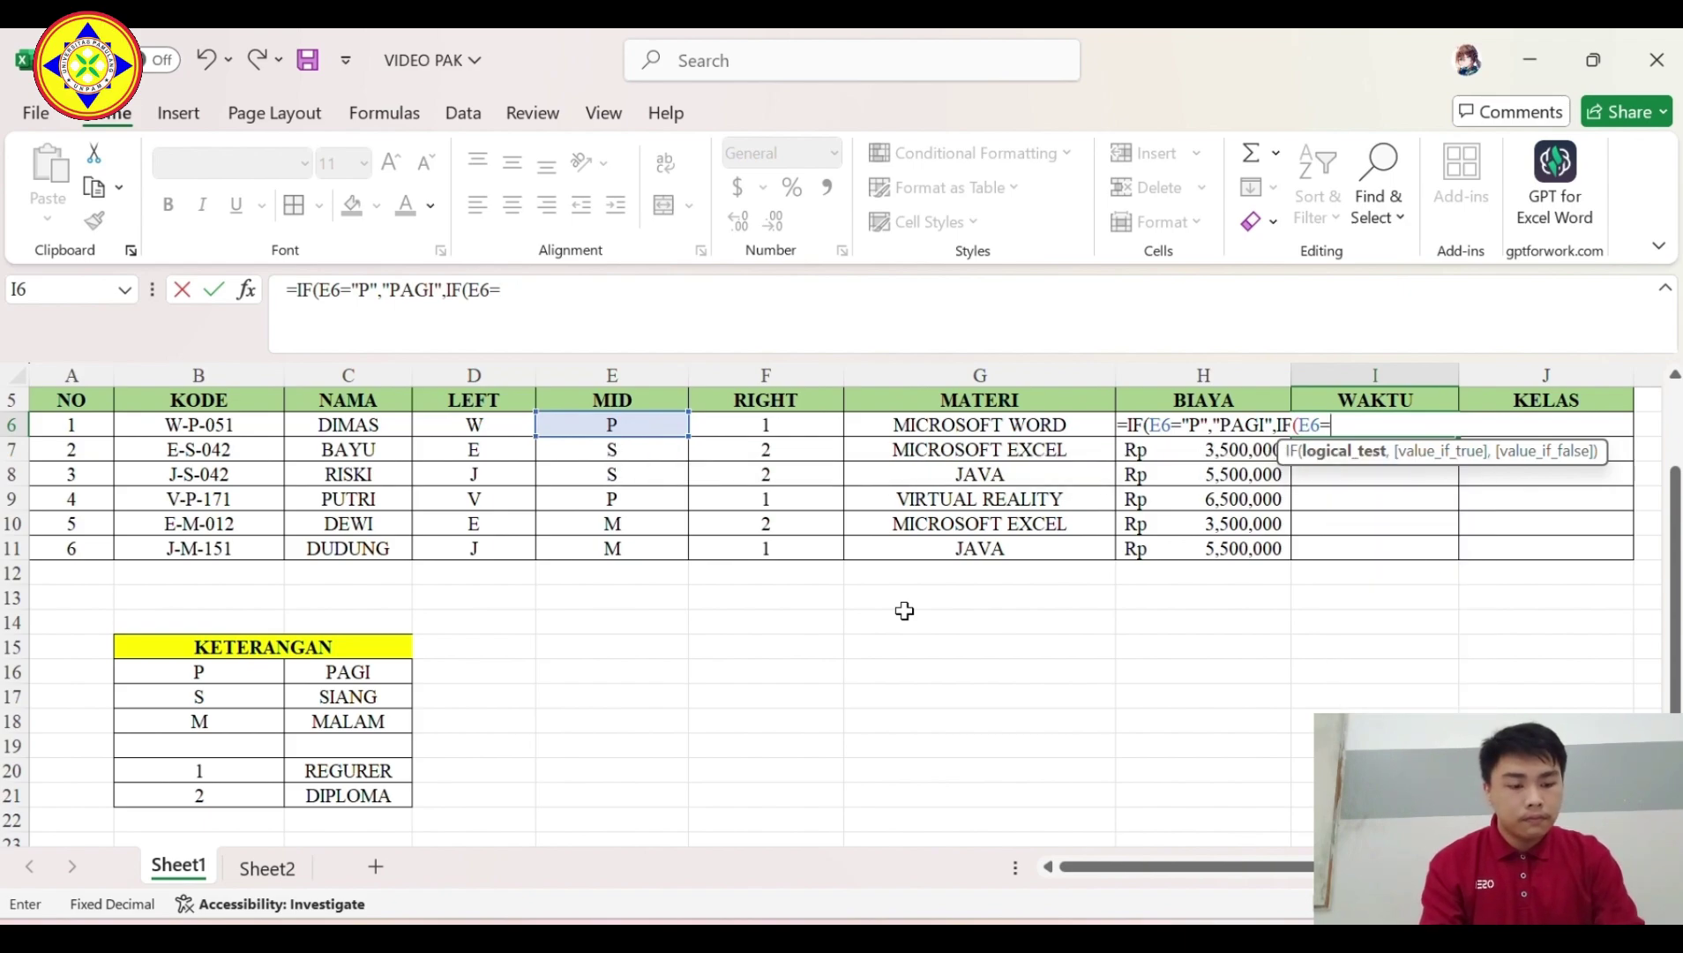
{"action": "type", "text": "\"M"}
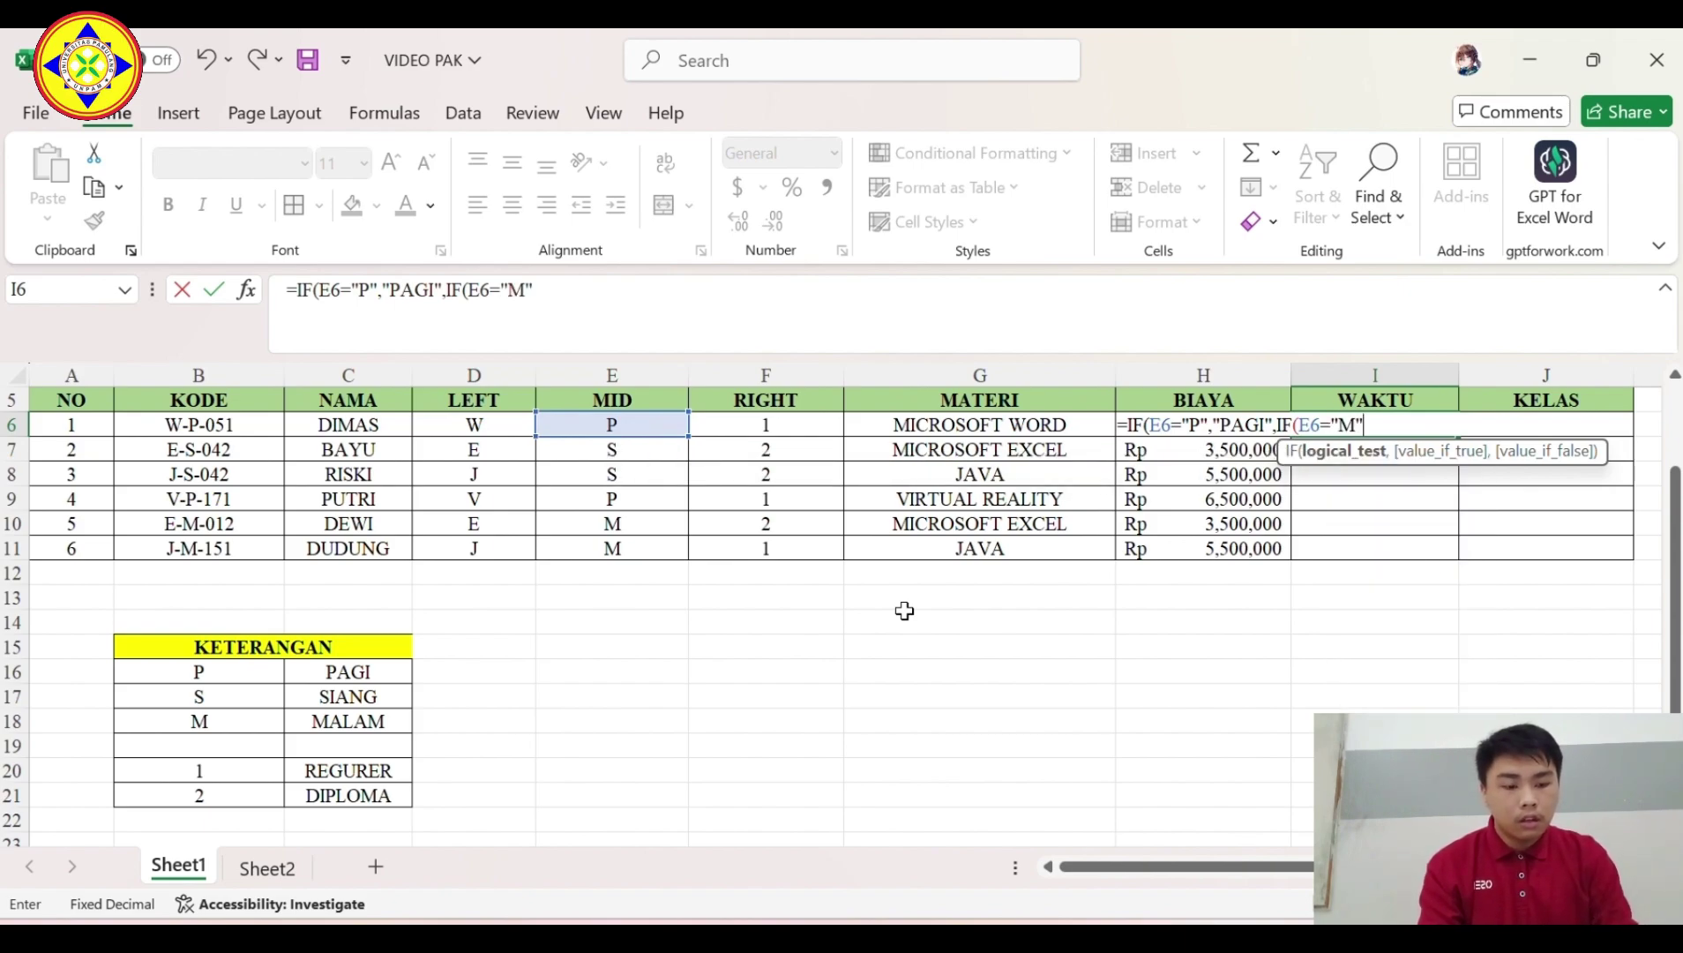
{"action": "type", "text": "\","}
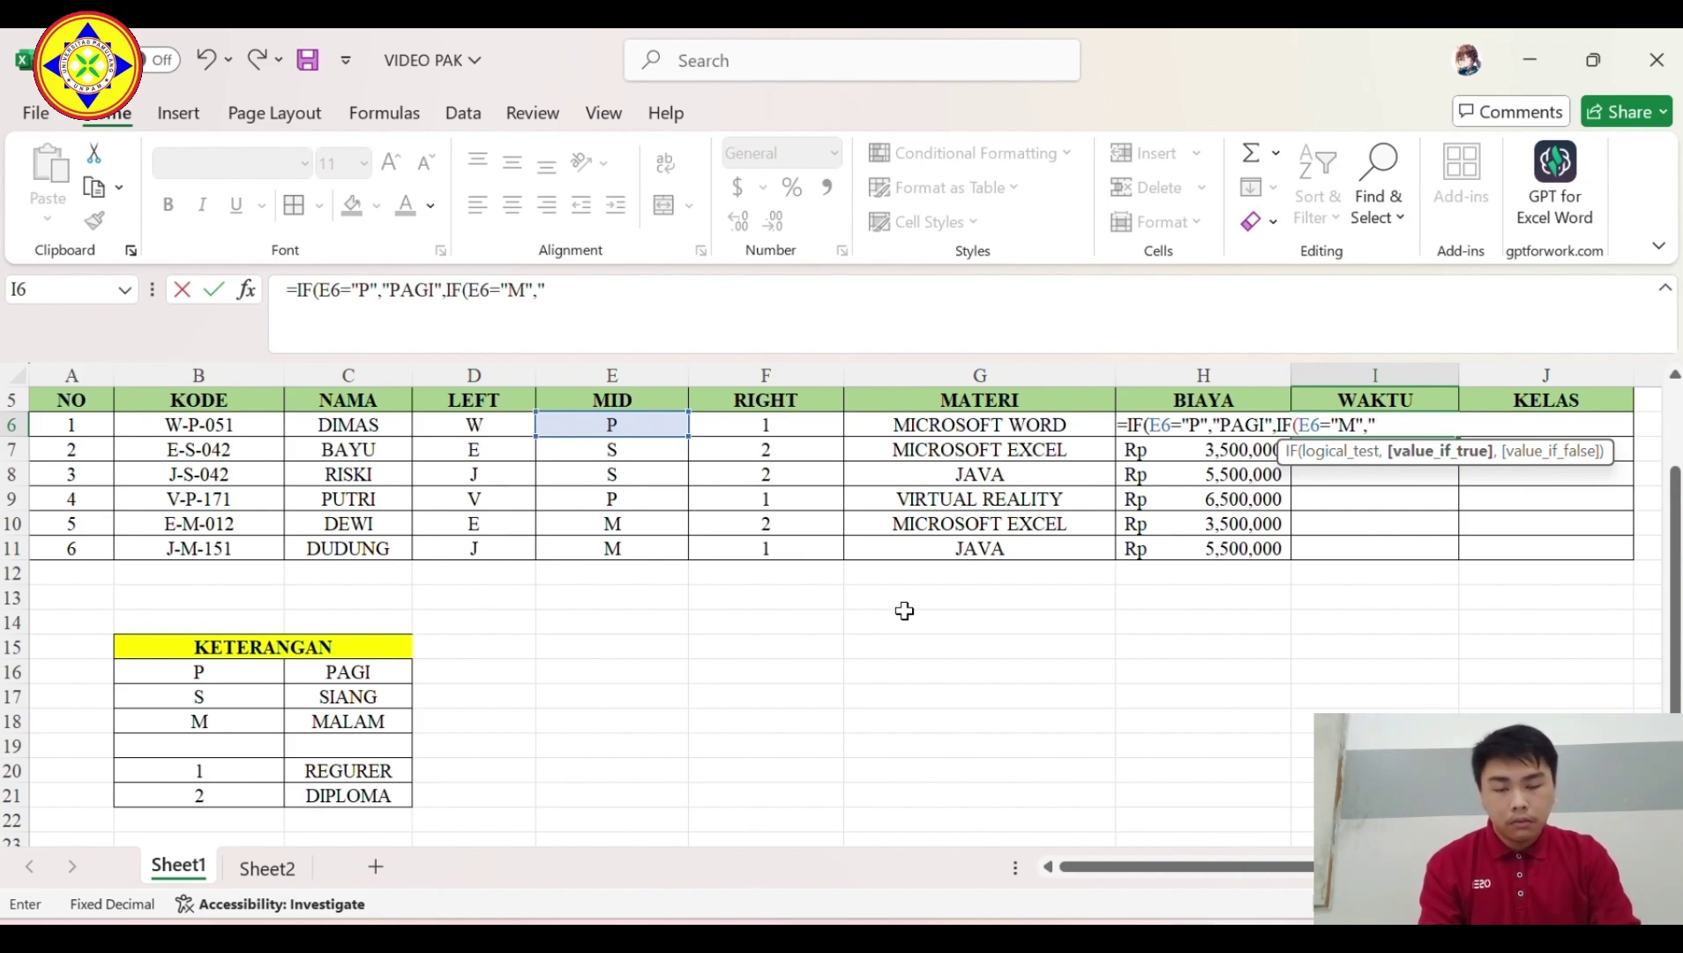
{"action": "type", "text": "\"A"}
{"action": "key", "text": "BackSpace"}
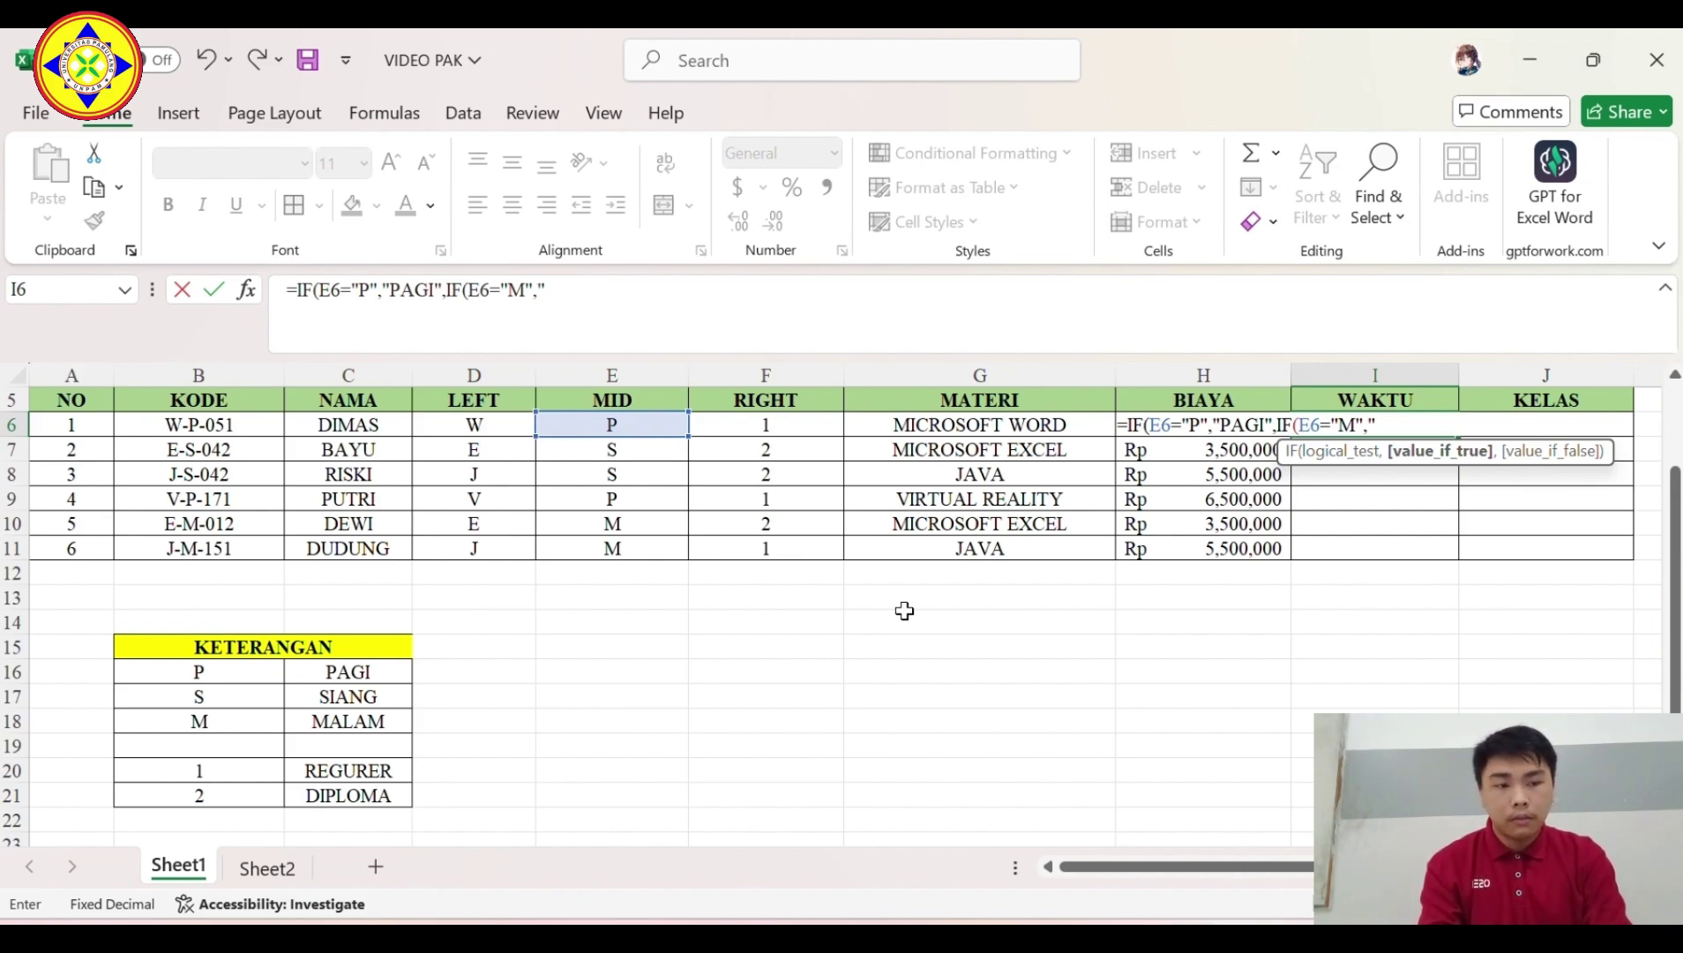
{"action": "type", "text": "MALA"}
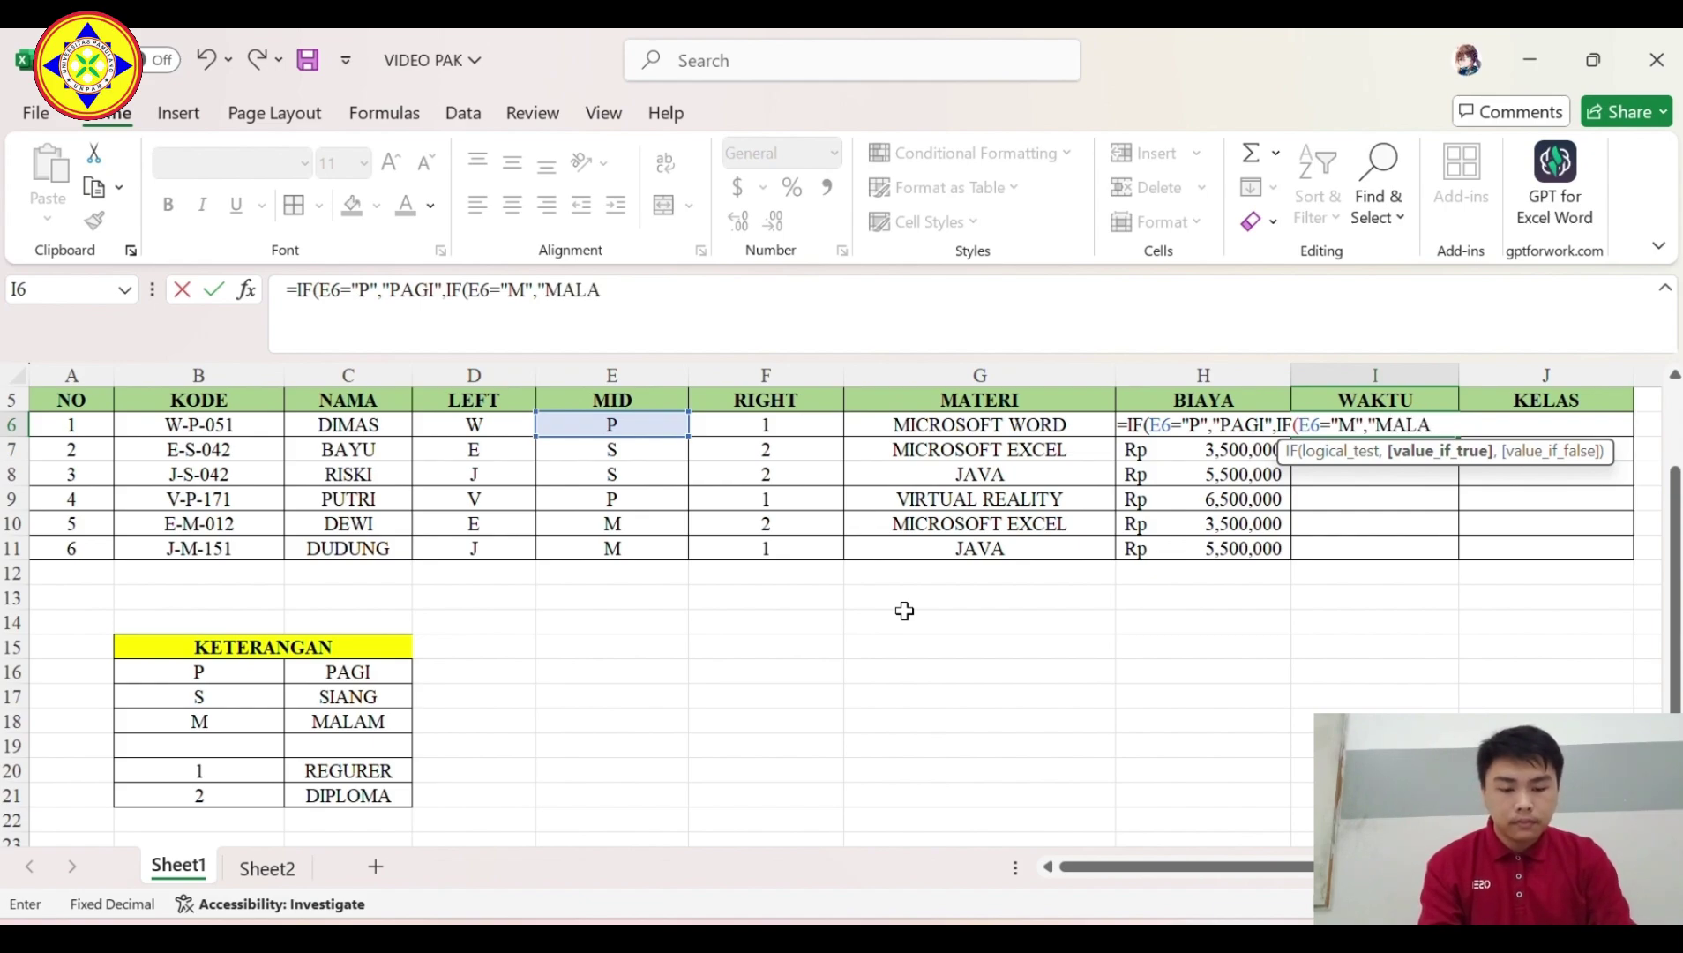
{"action": "type", "text": "M"}
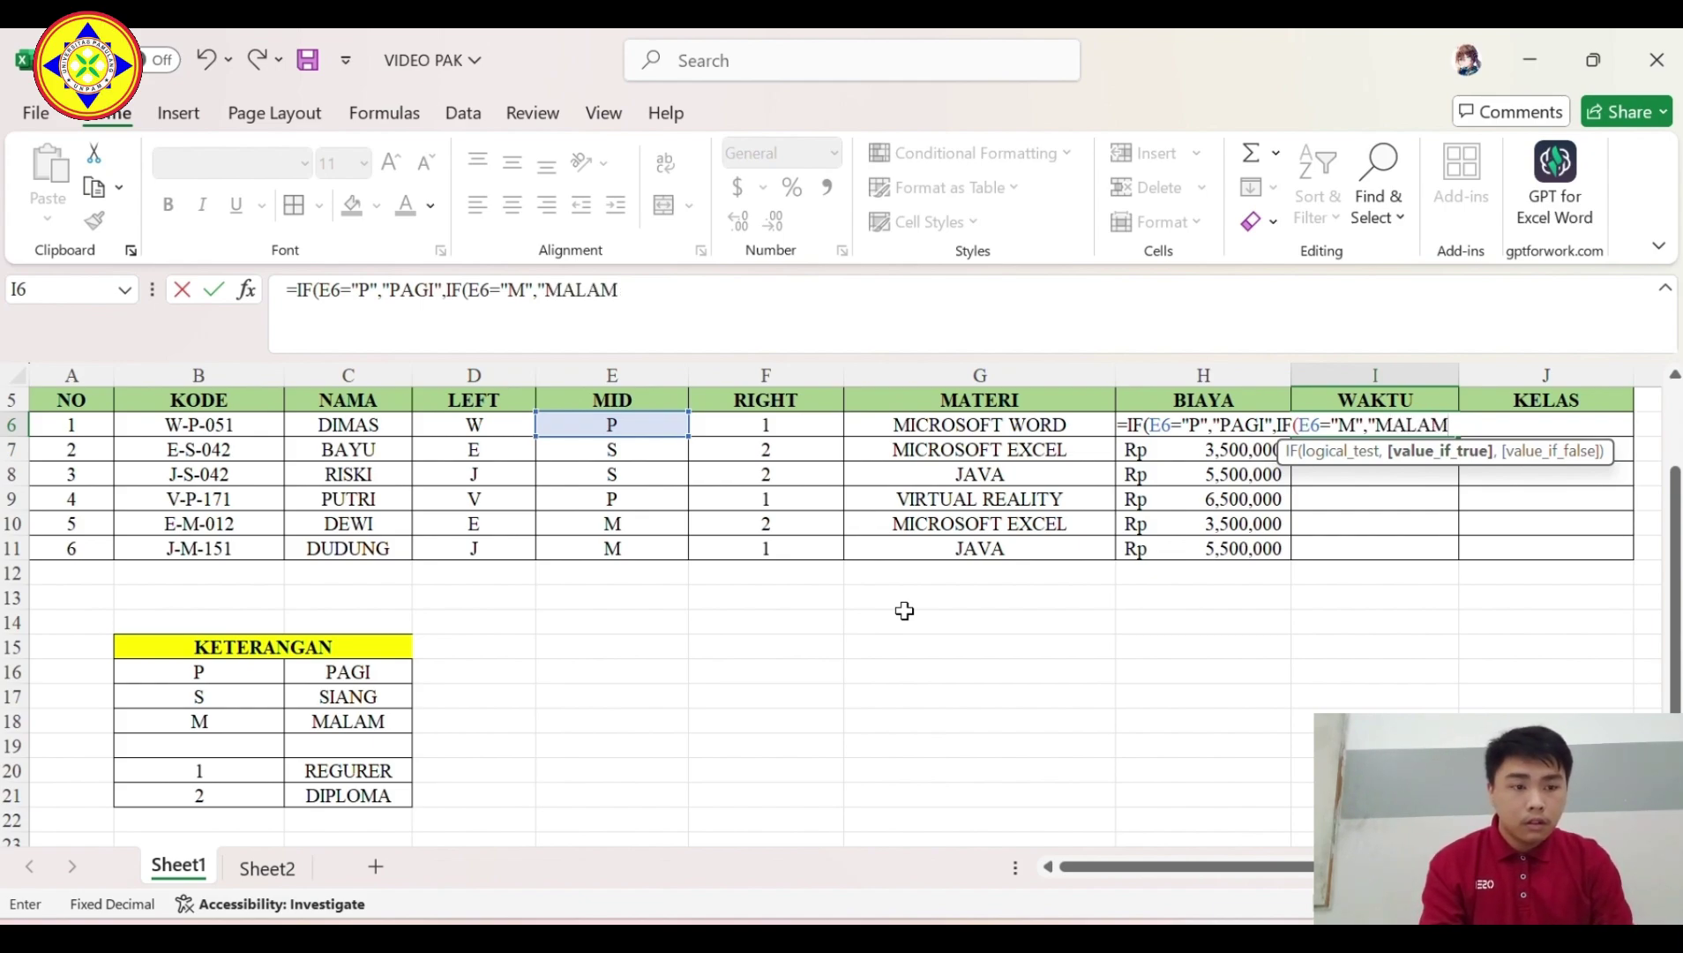
{"action": "type", "text": "\","}
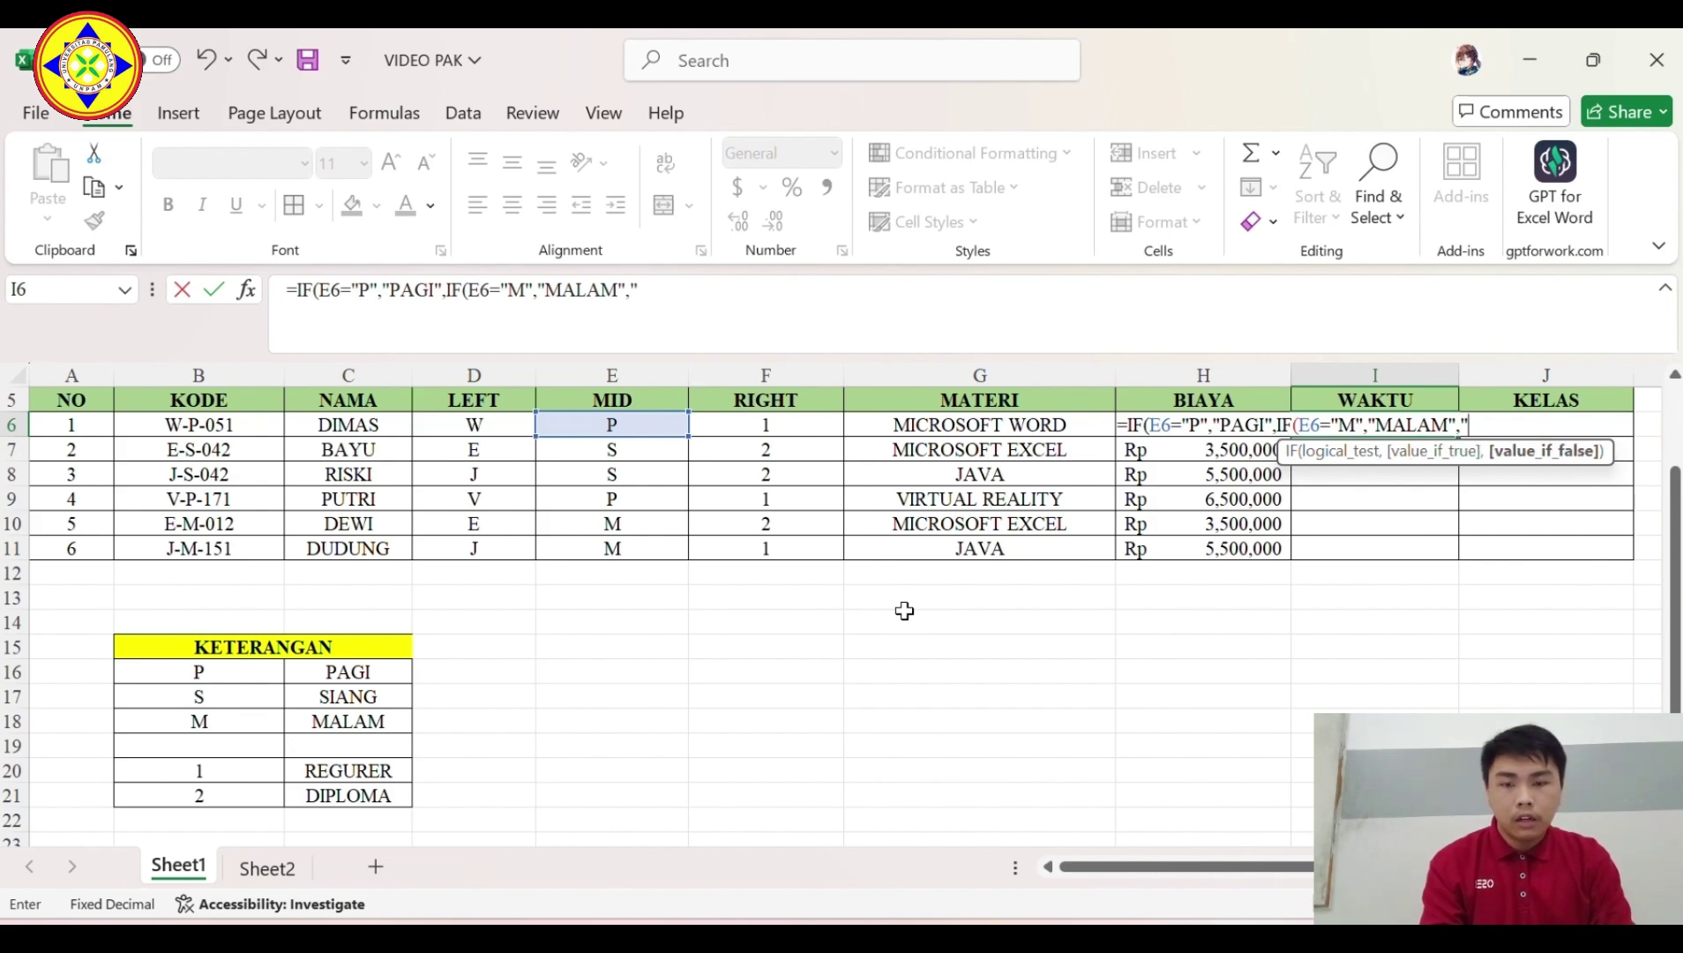
Complete the nested IF formula in I6 with "SIANG" as its final false value, and fill it down to row 11.
{"action": "type", "text": "\""}
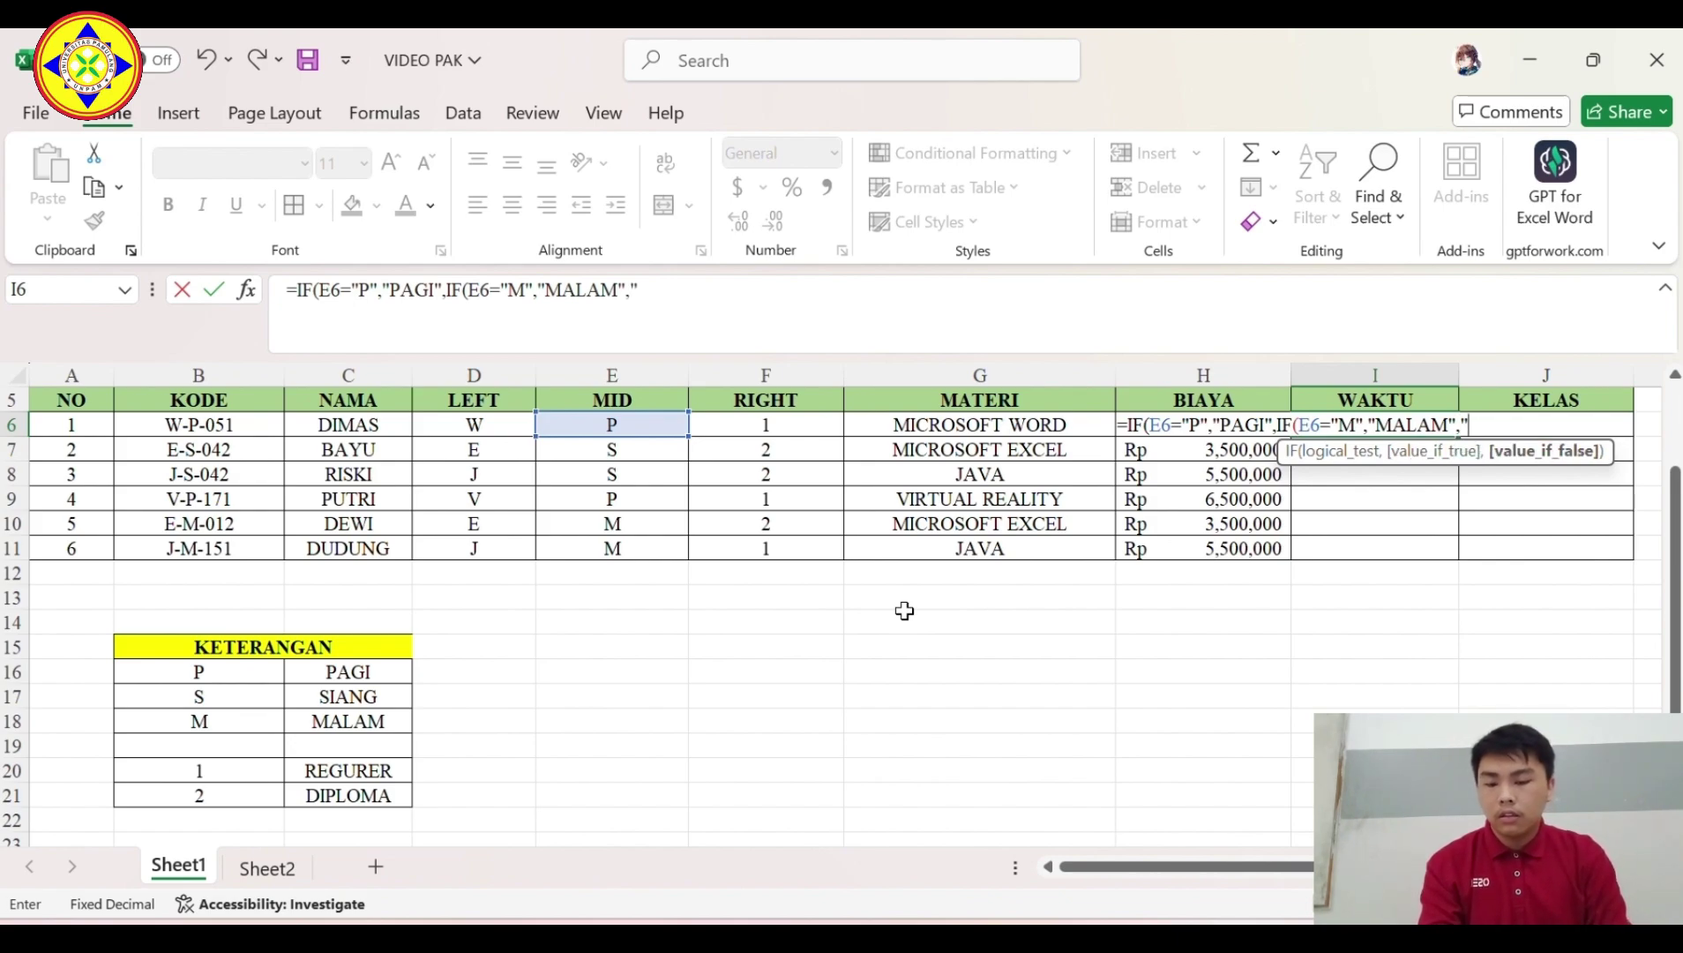
{"action": "type", "text": "SIAN"}
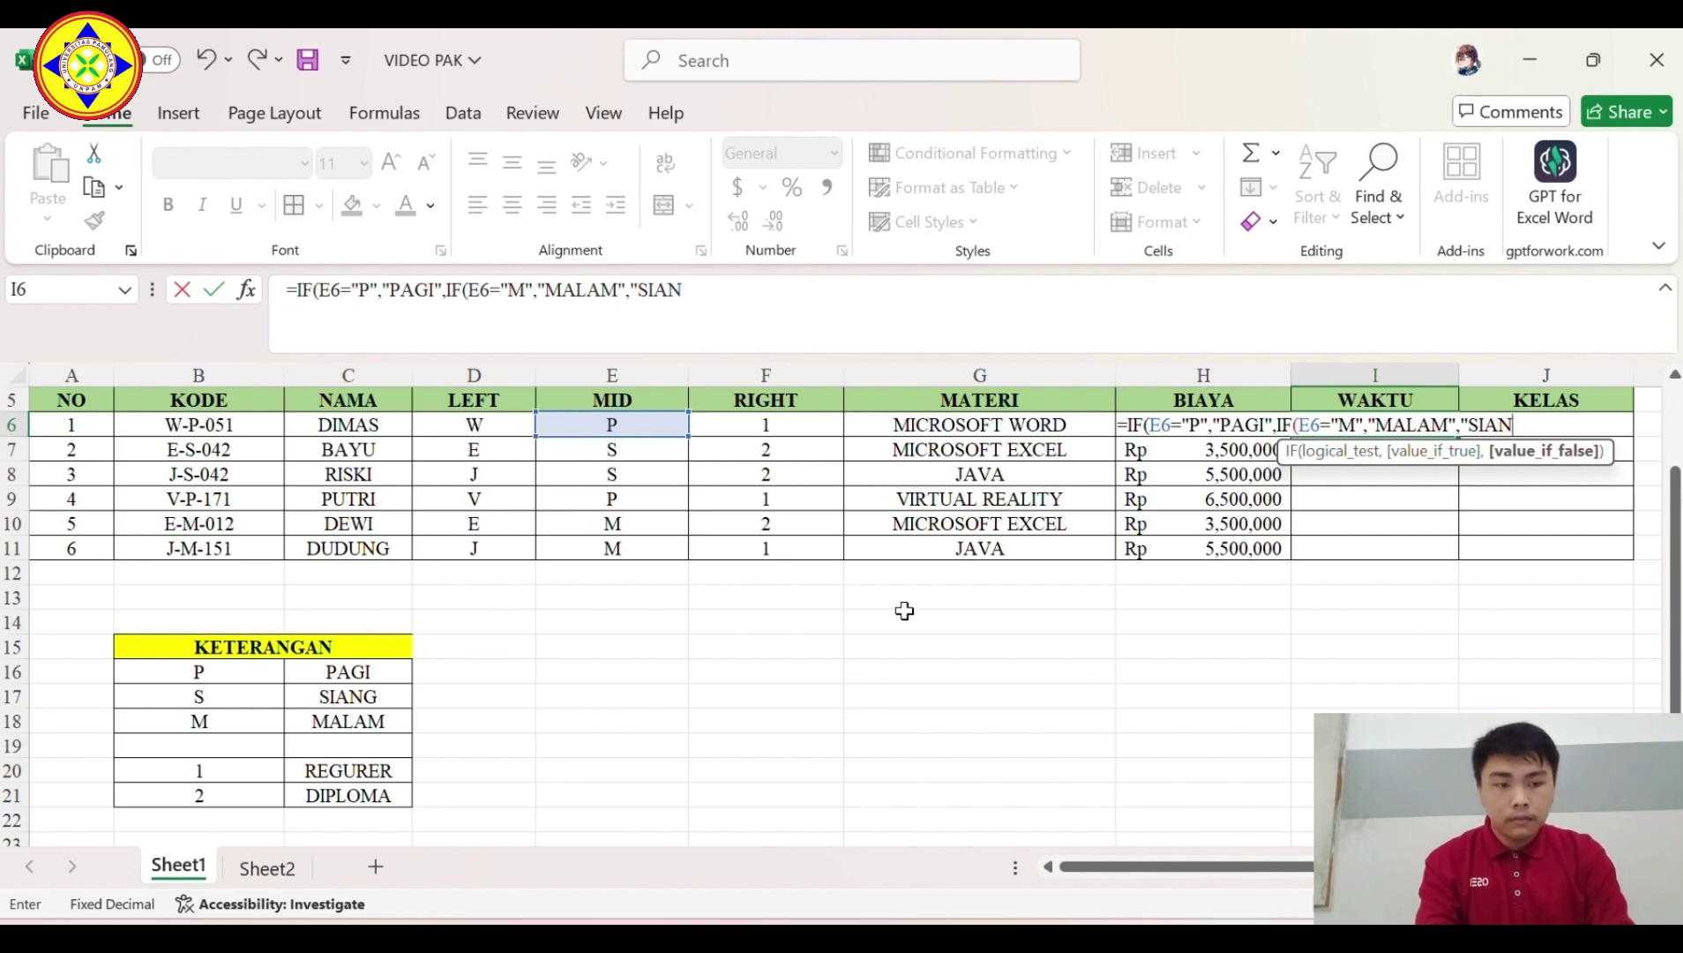
{"action": "type", "text": "G\""}
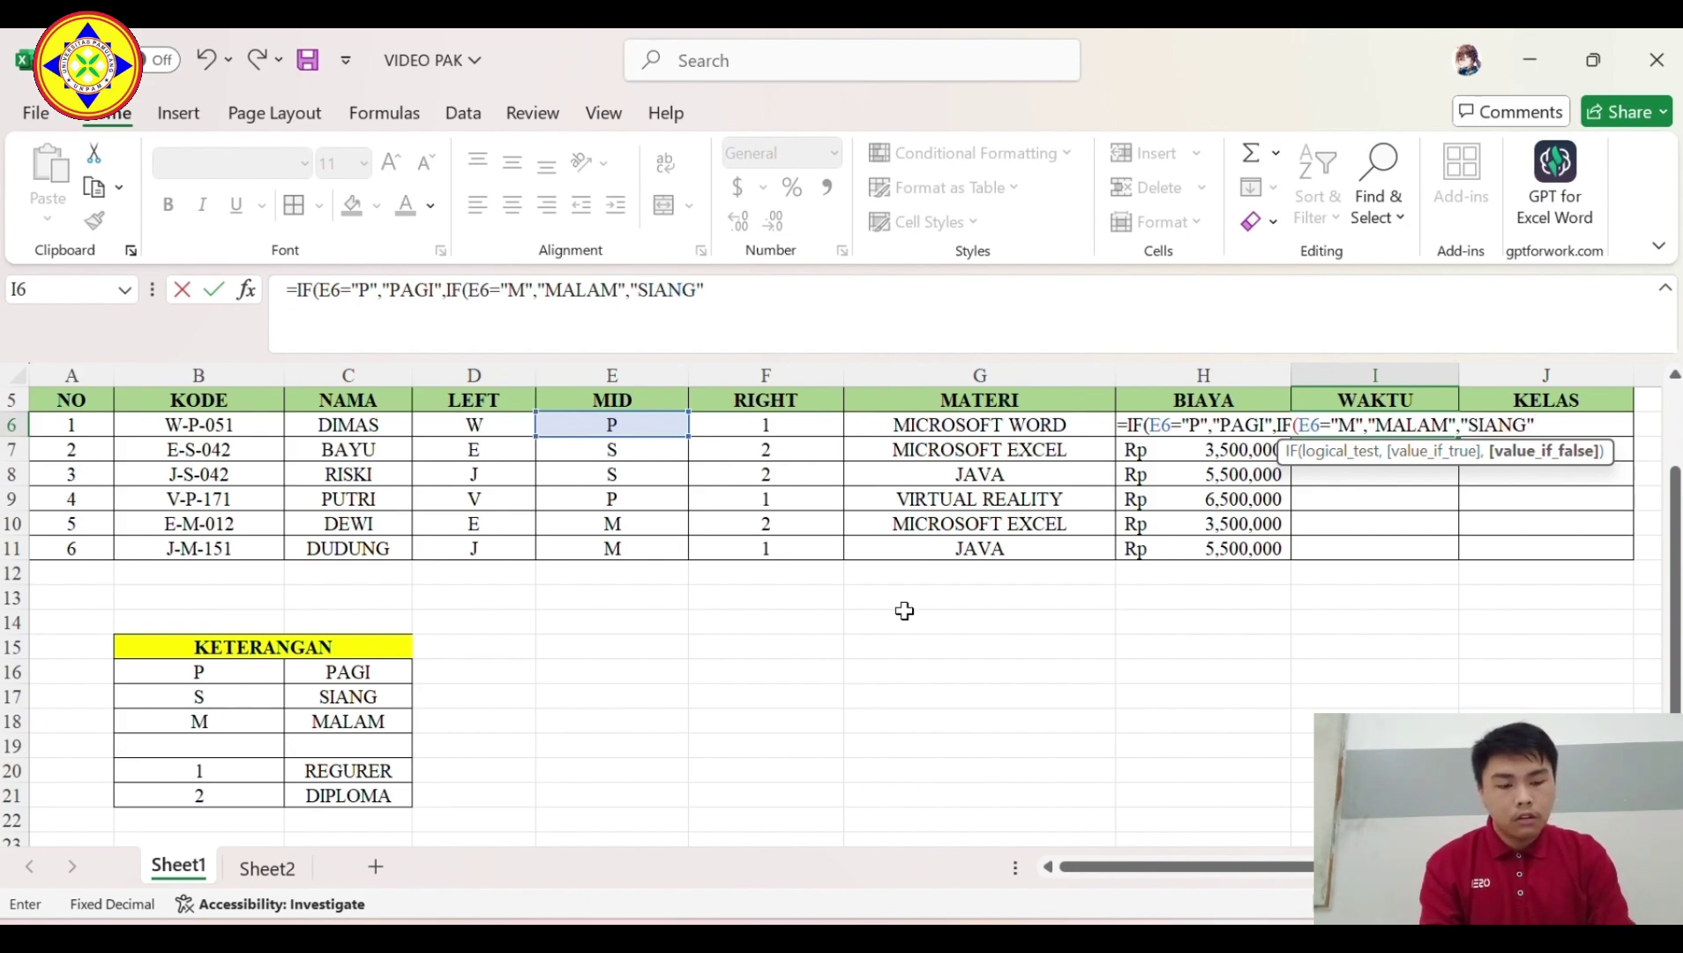
{"action": "type", "text": "))"}
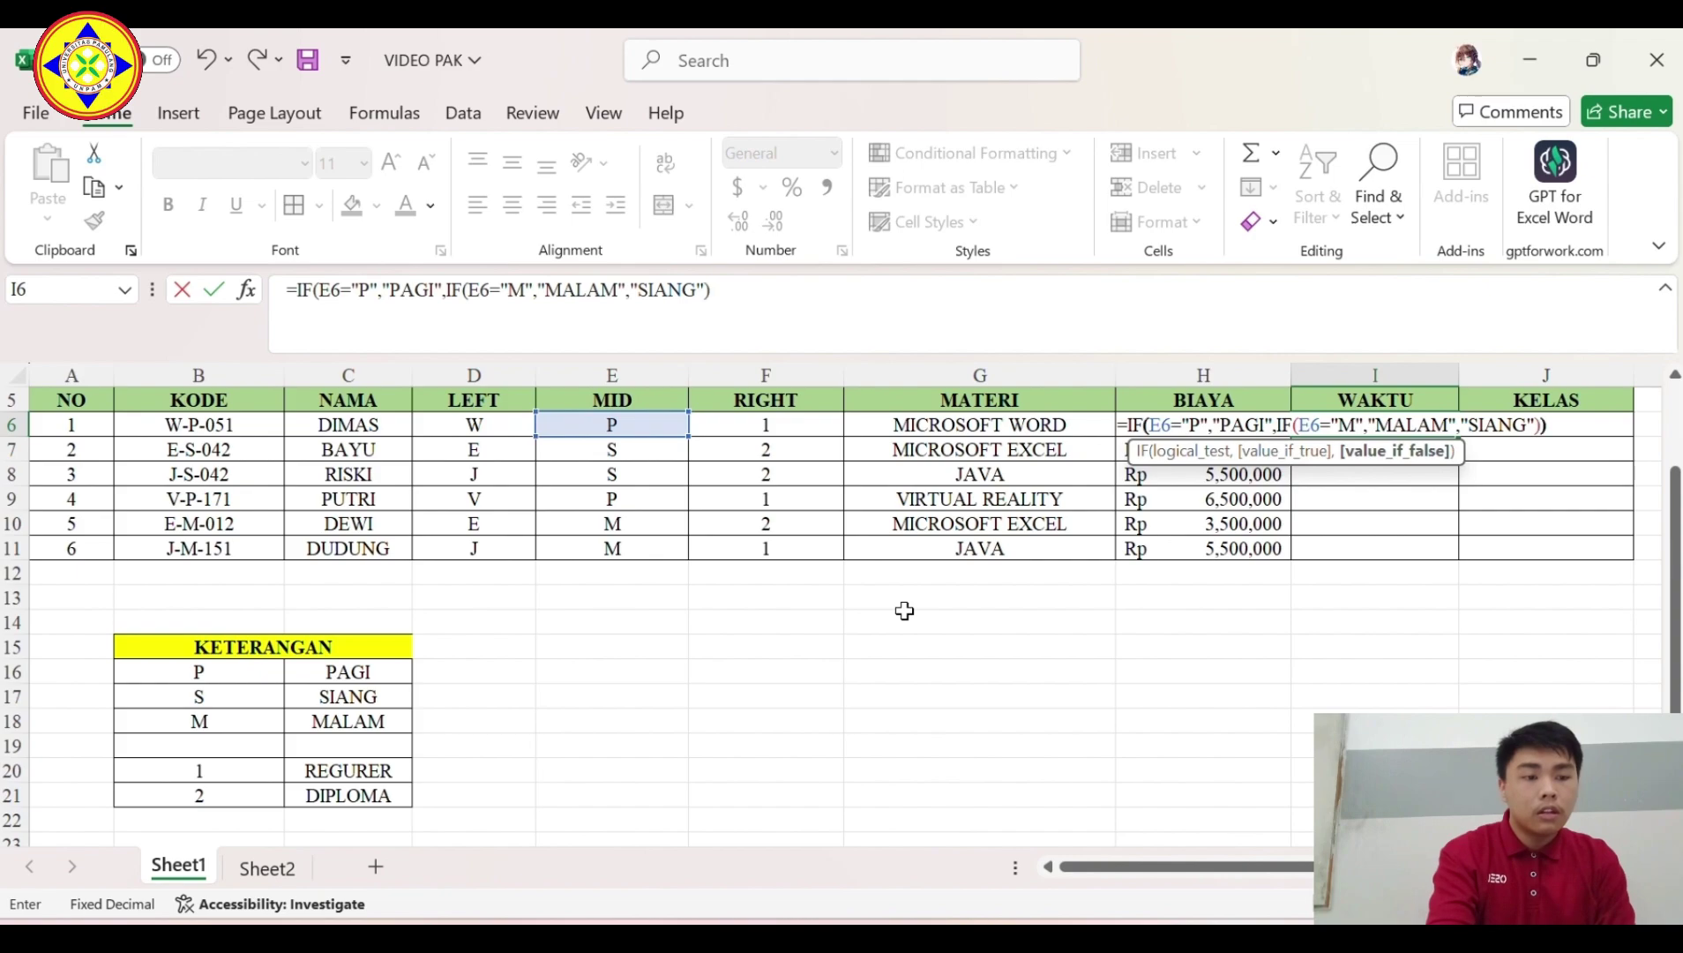
{"action": "key", "text": "Return"}
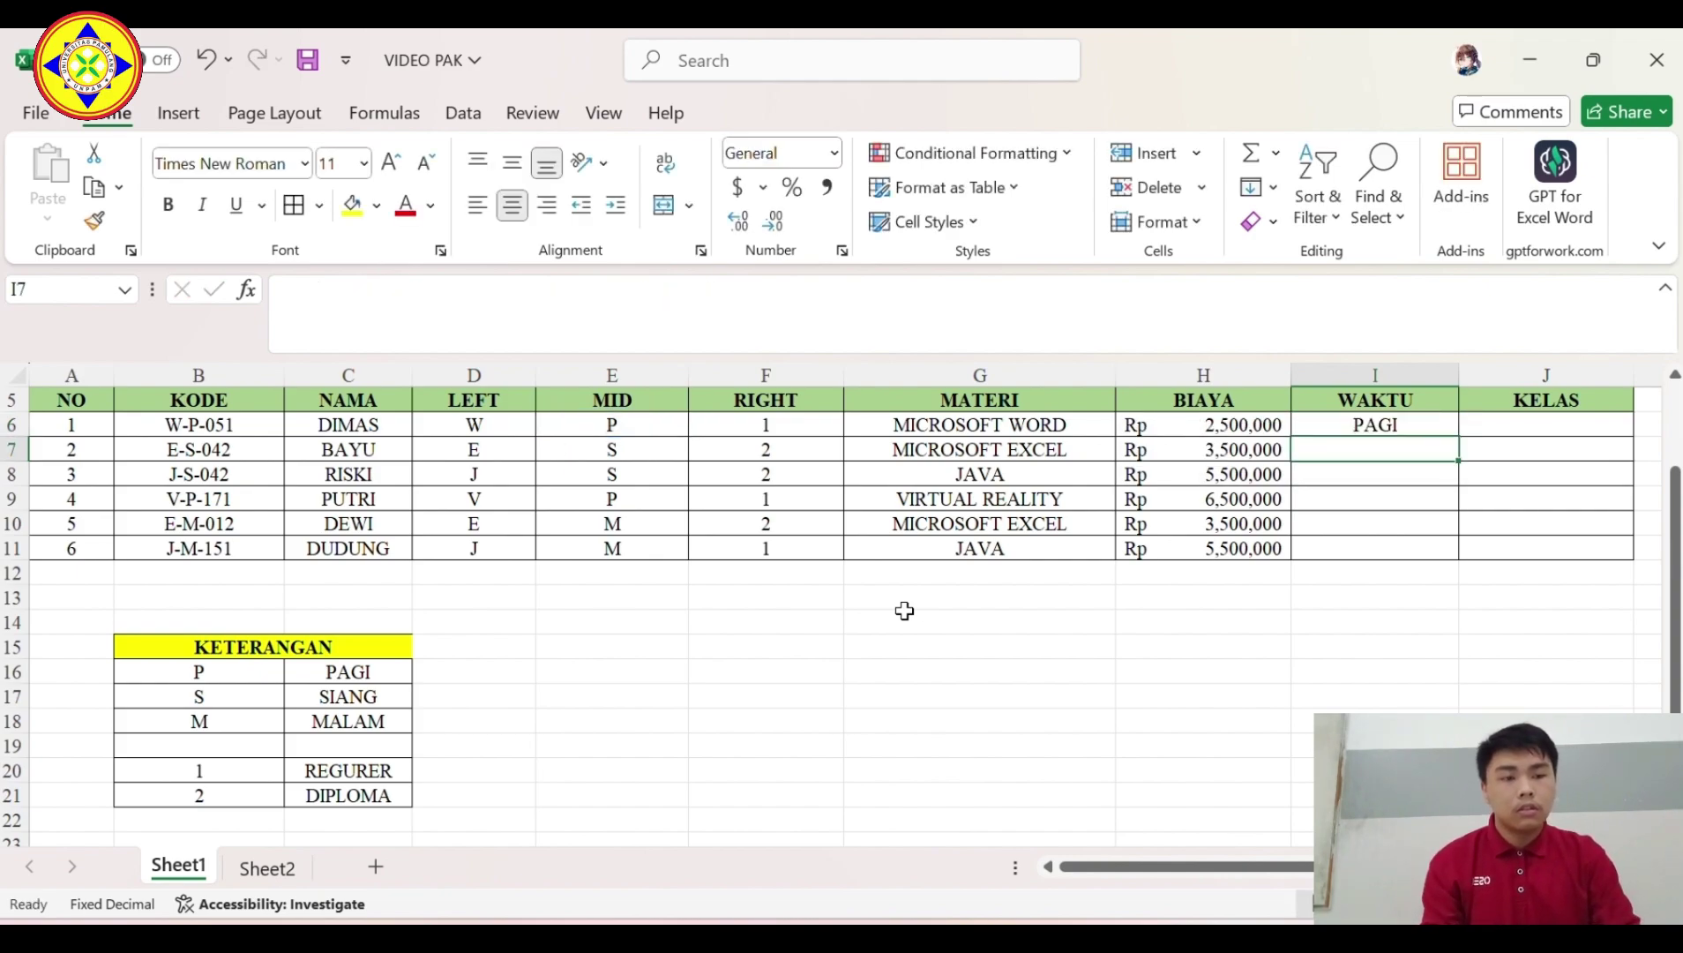
{"action": "left_click", "coordinate": [1410, 424]}
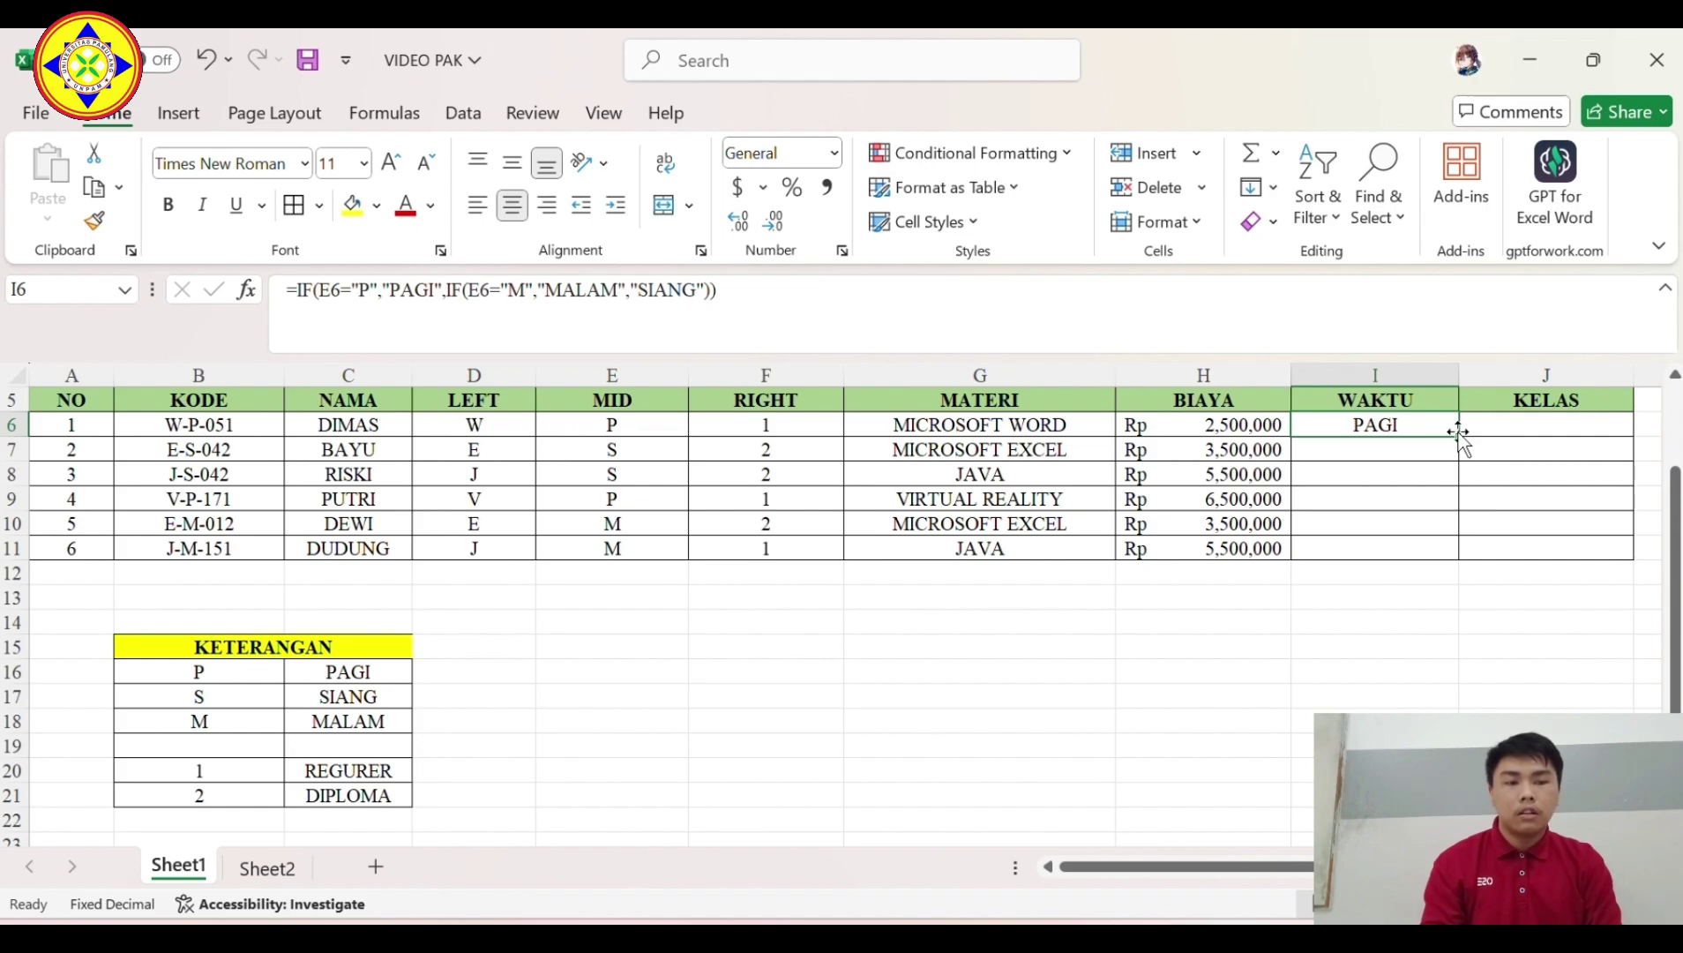
{"action": "left_click_drag", "start_coordinate": [1457, 432], "coordinate": [1448, 553]}
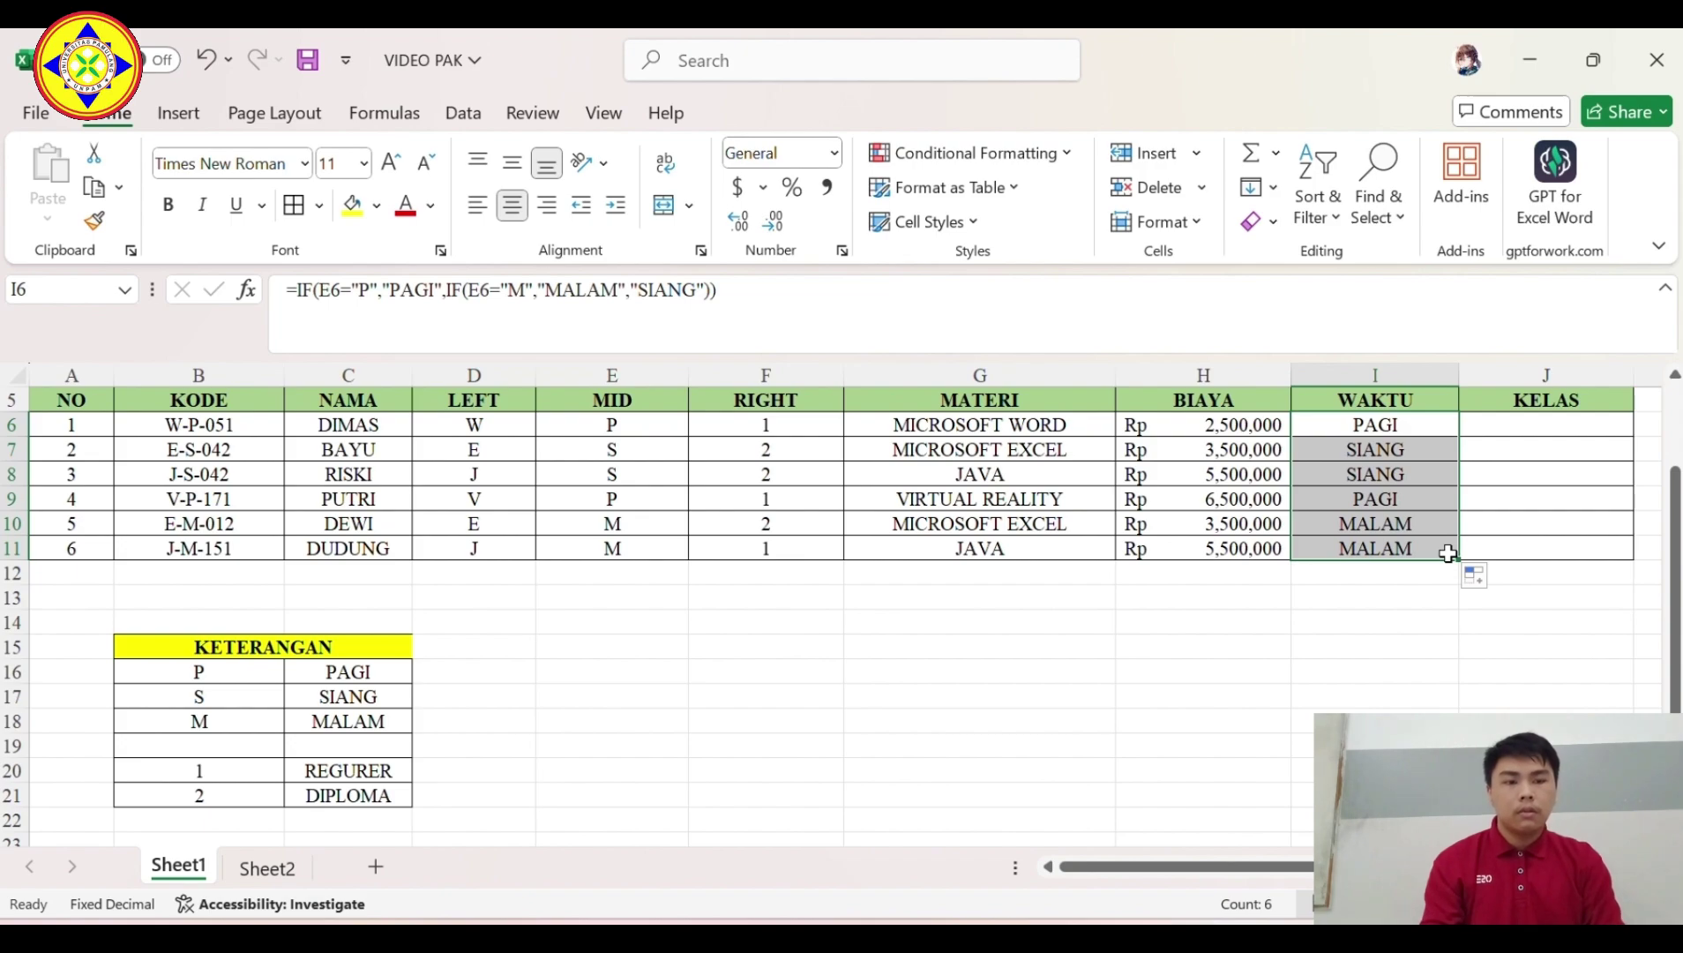
Begin an IF formula in J6 under KELAS that tests F6="1" and returns "REGURER" when true.
{"action": "left_click", "coordinate": [1497, 425]}
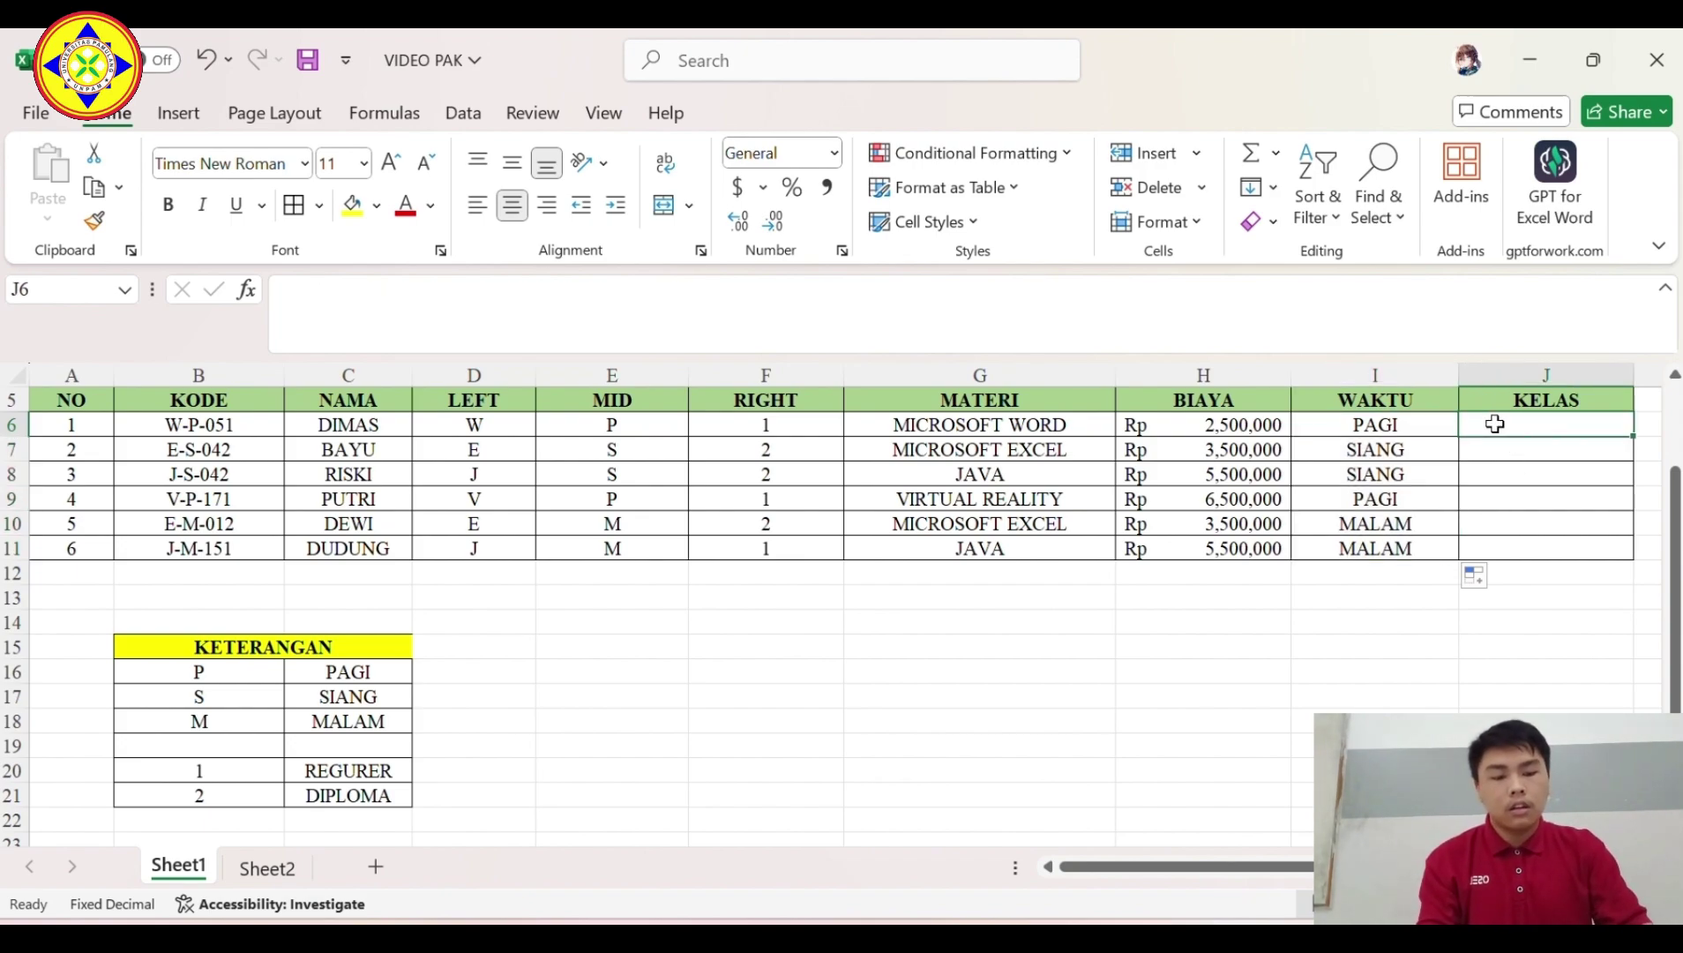
{"action": "type", "text": "=IF"}
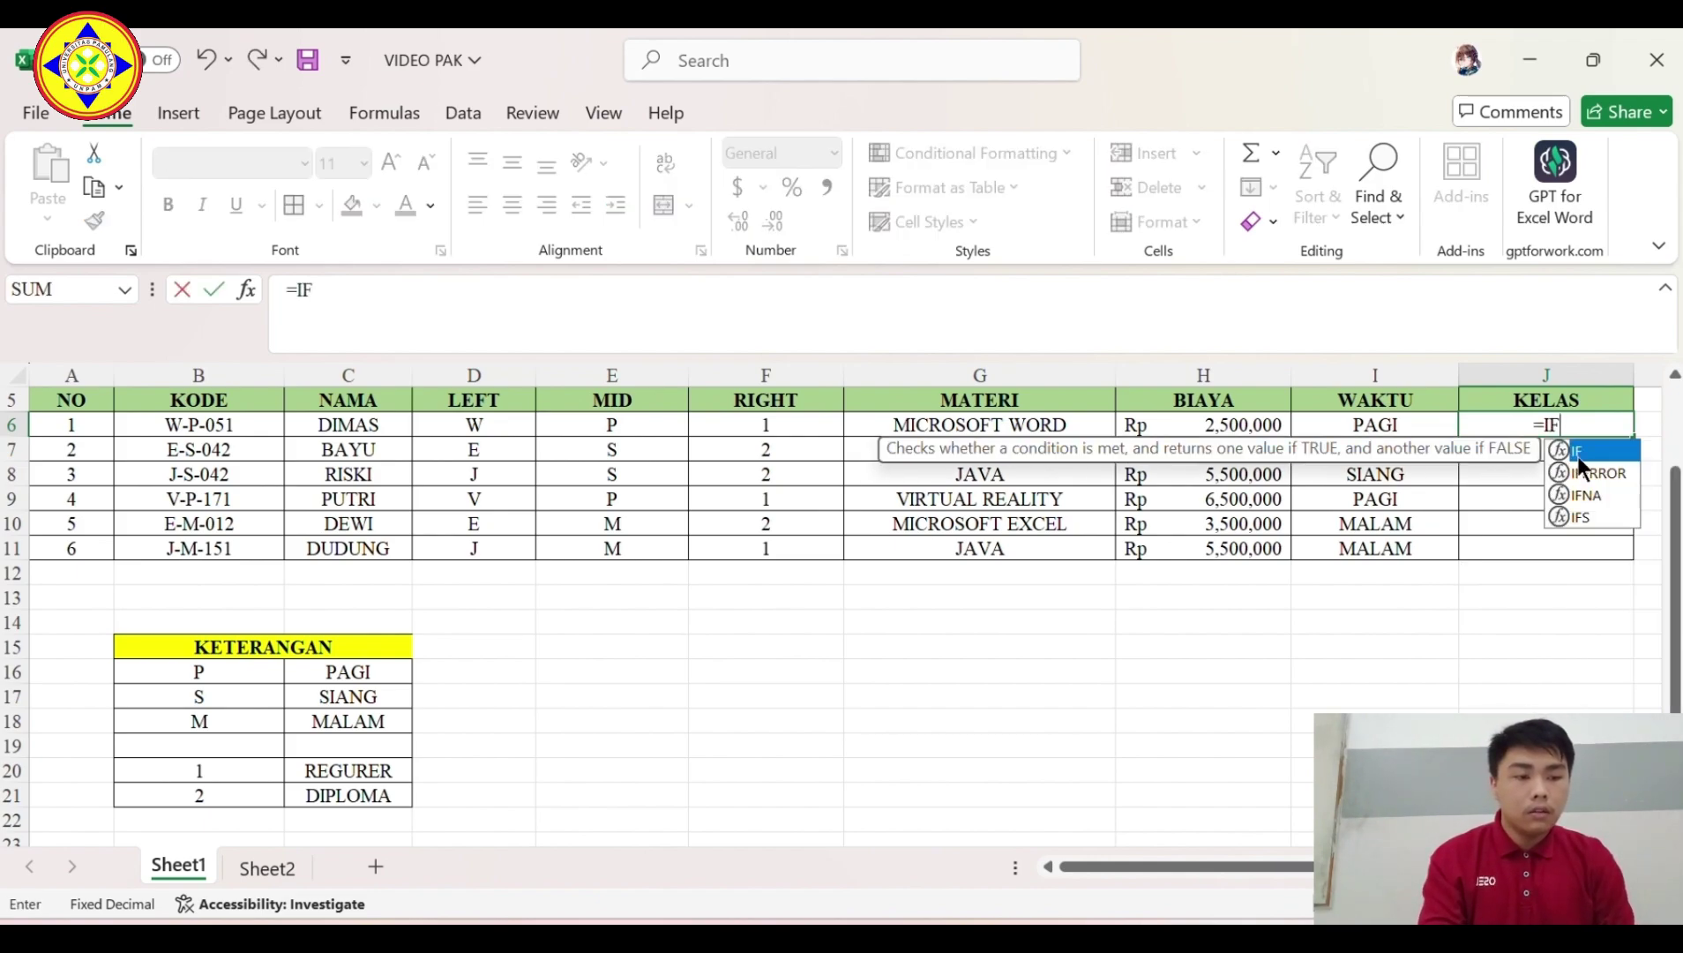
{"action": "double_click", "coordinate": [1599, 451]}
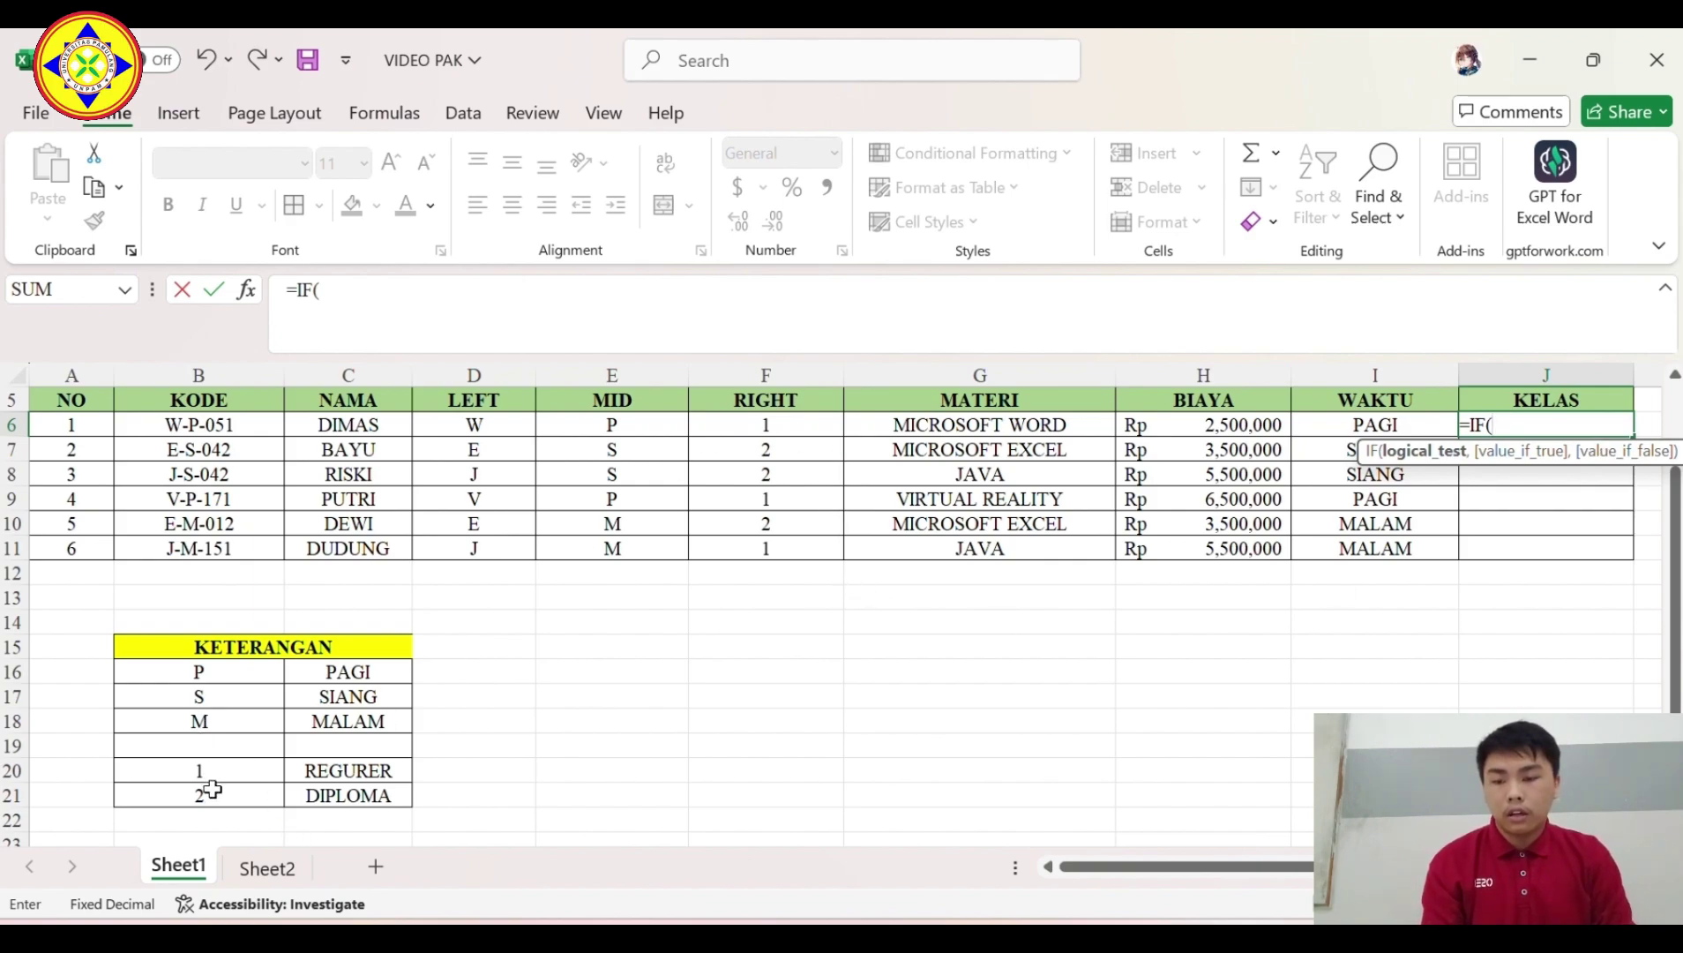
{"action": "left_click", "coordinate": [781, 434]}
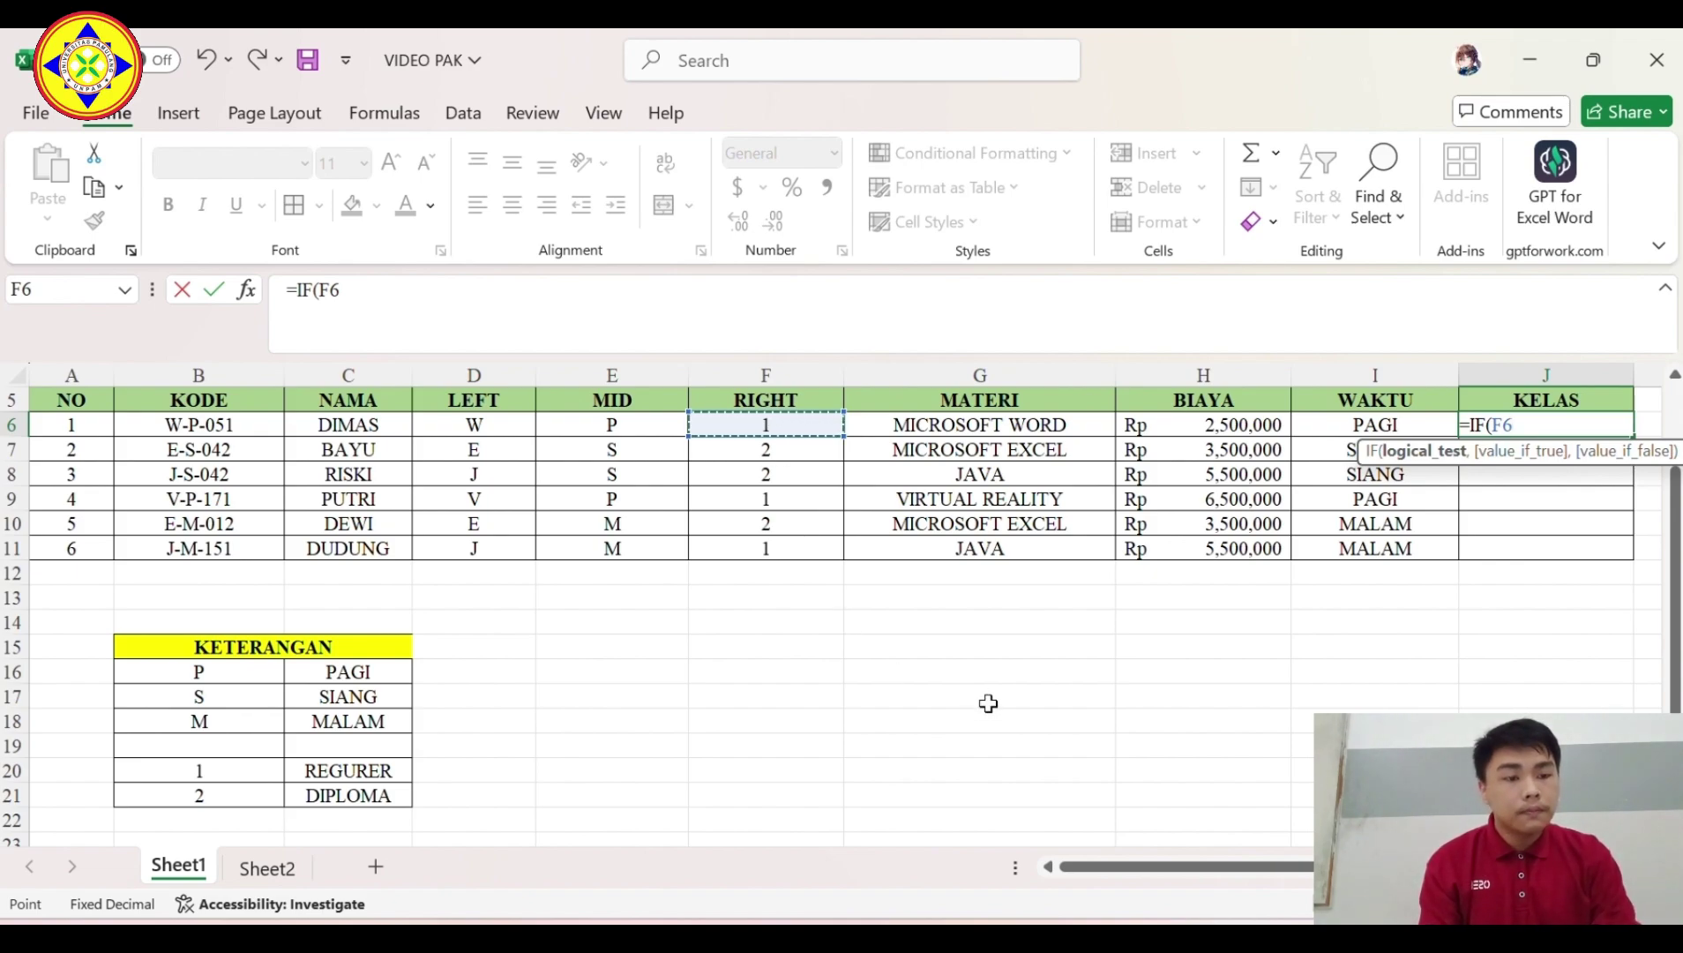
{"action": "type", "text": "="}
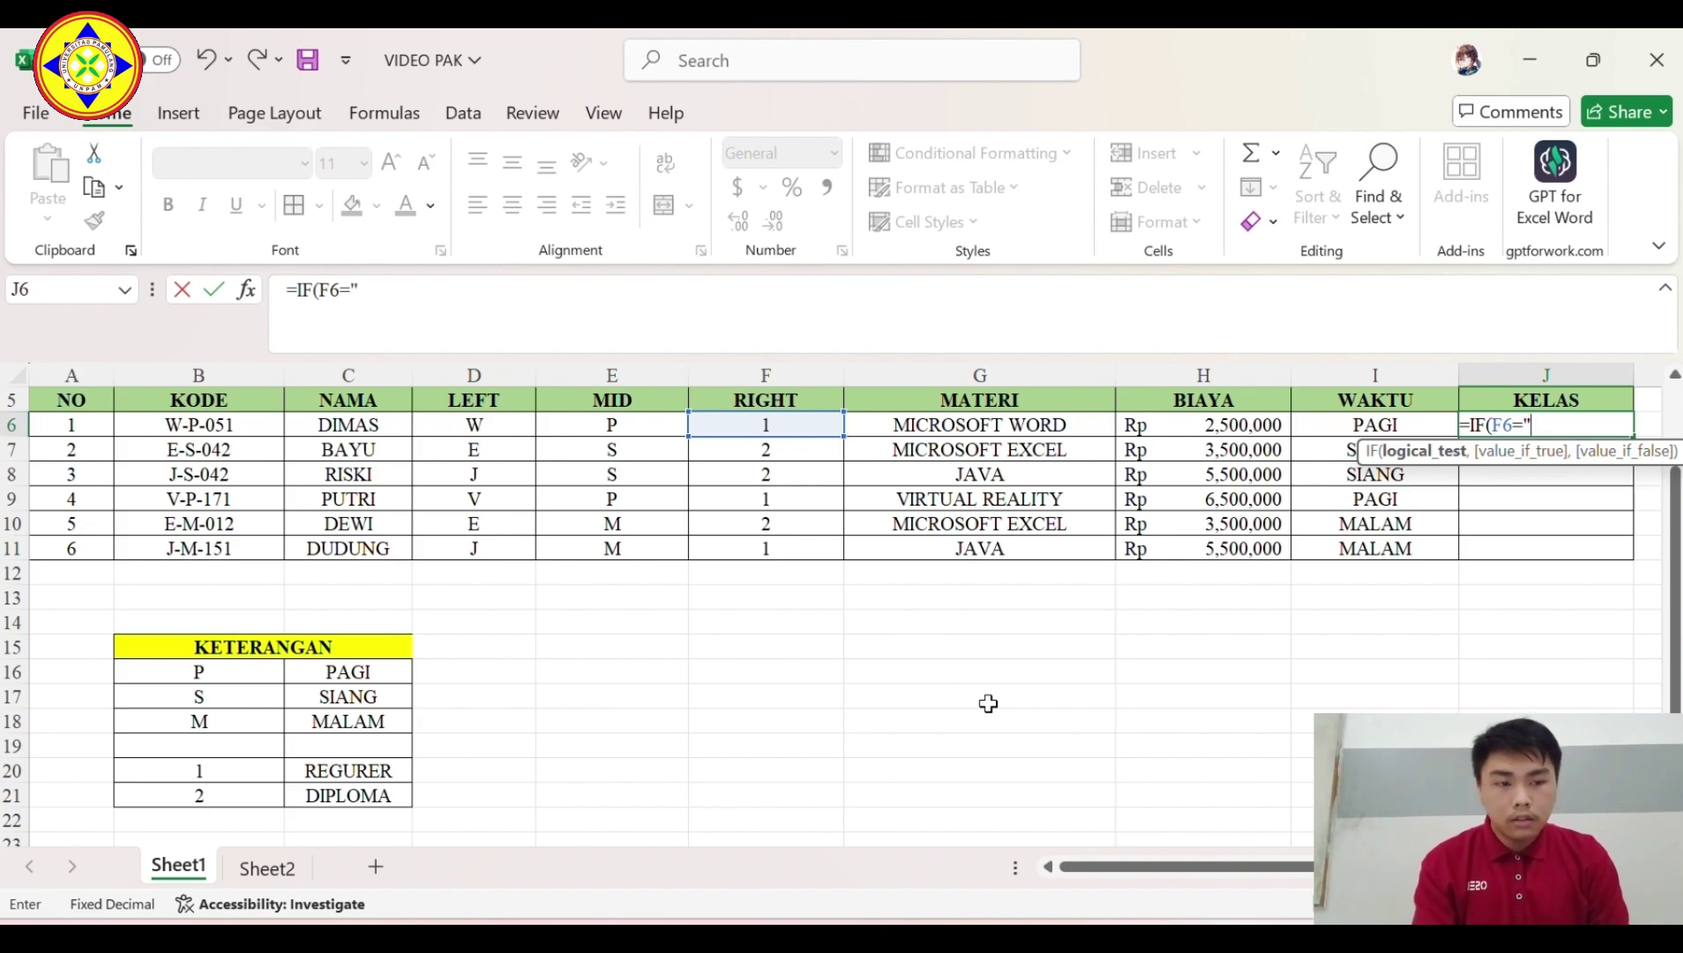
{"action": "type", "text": "\"1"}
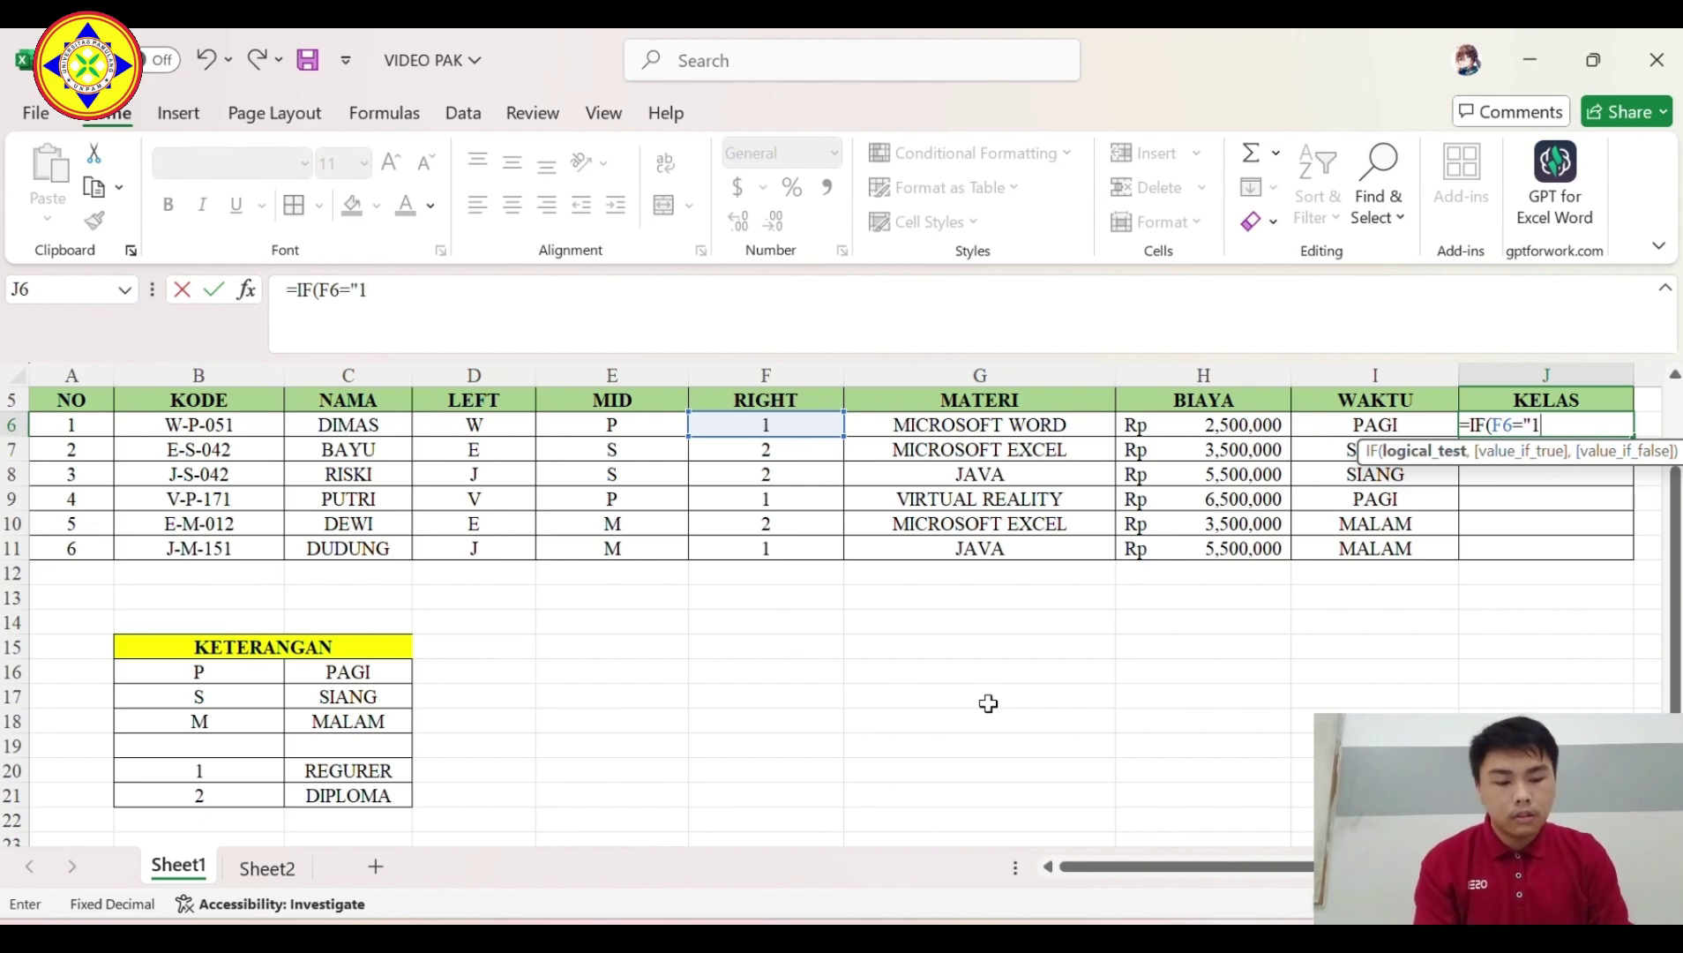
{"action": "type", "text": "\","}
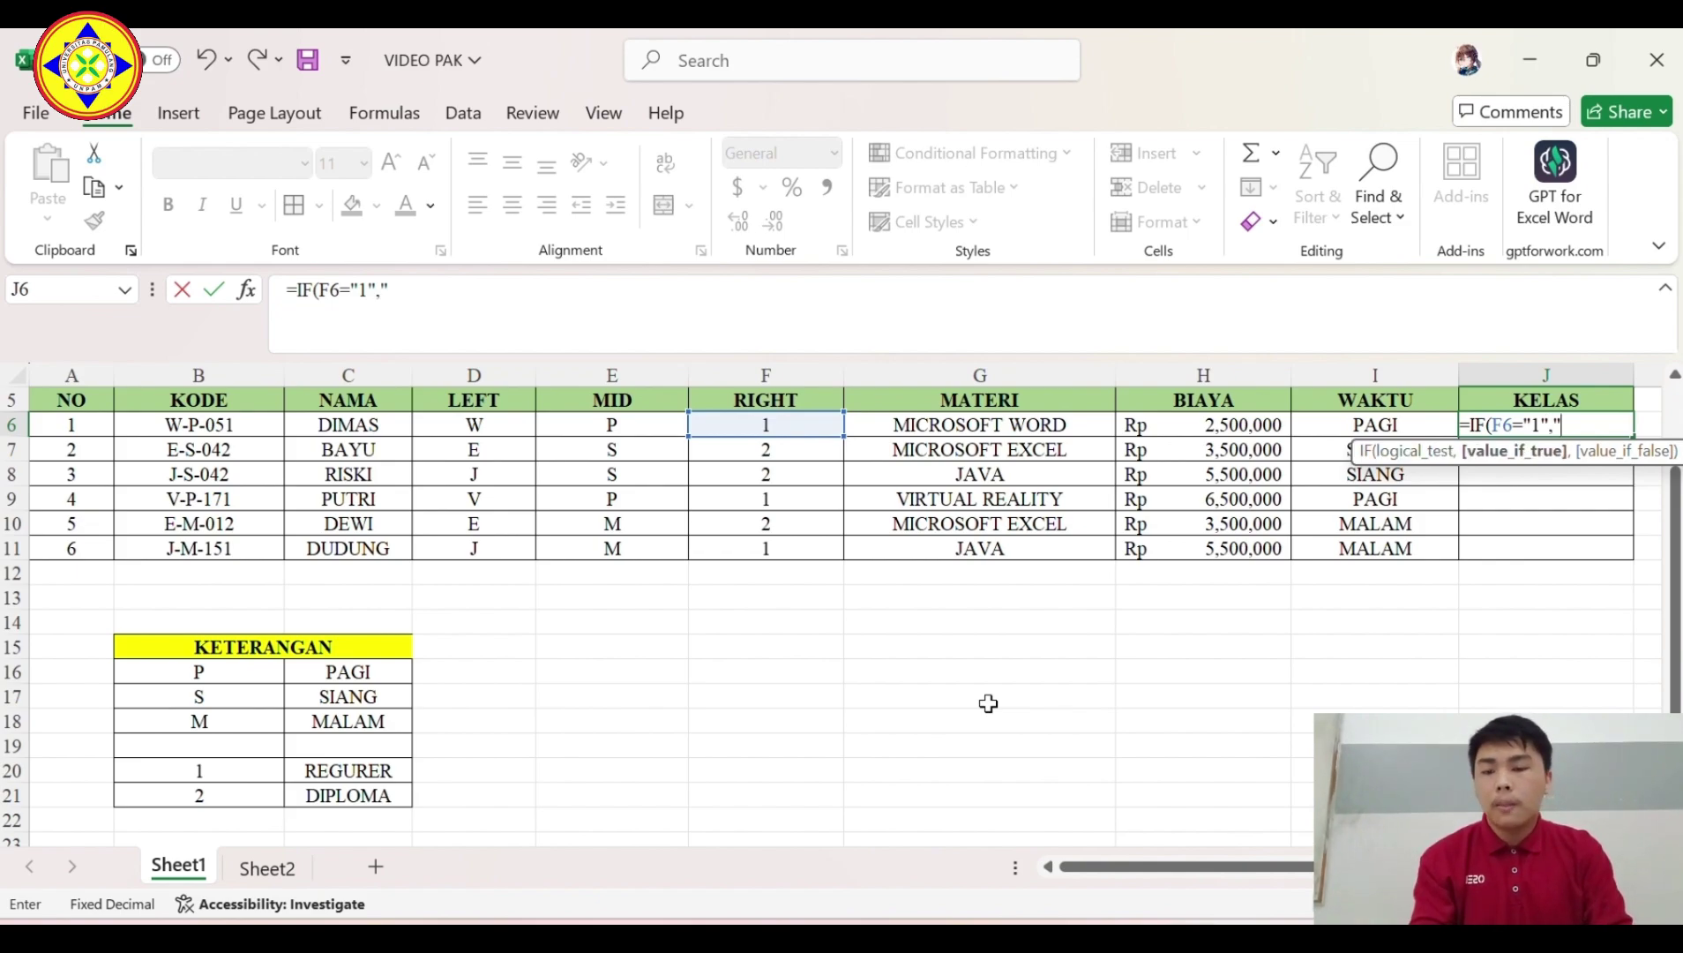
{"action": "type", "text": "\"RE"}
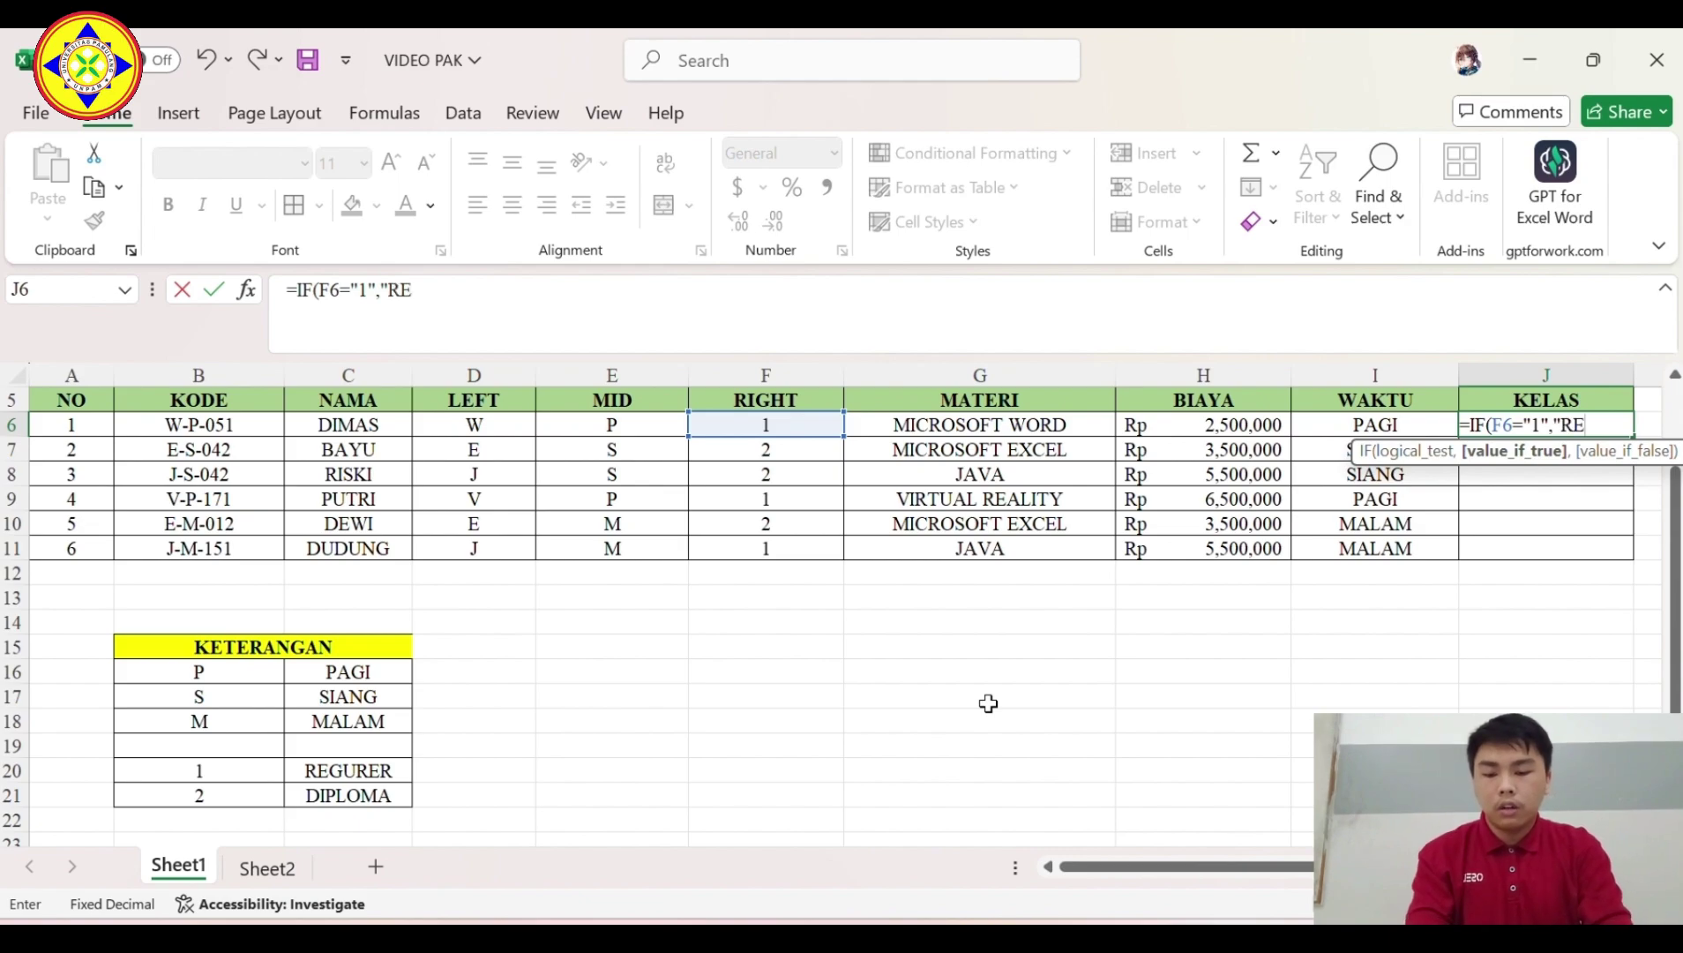
{"action": "type", "text": "G"}
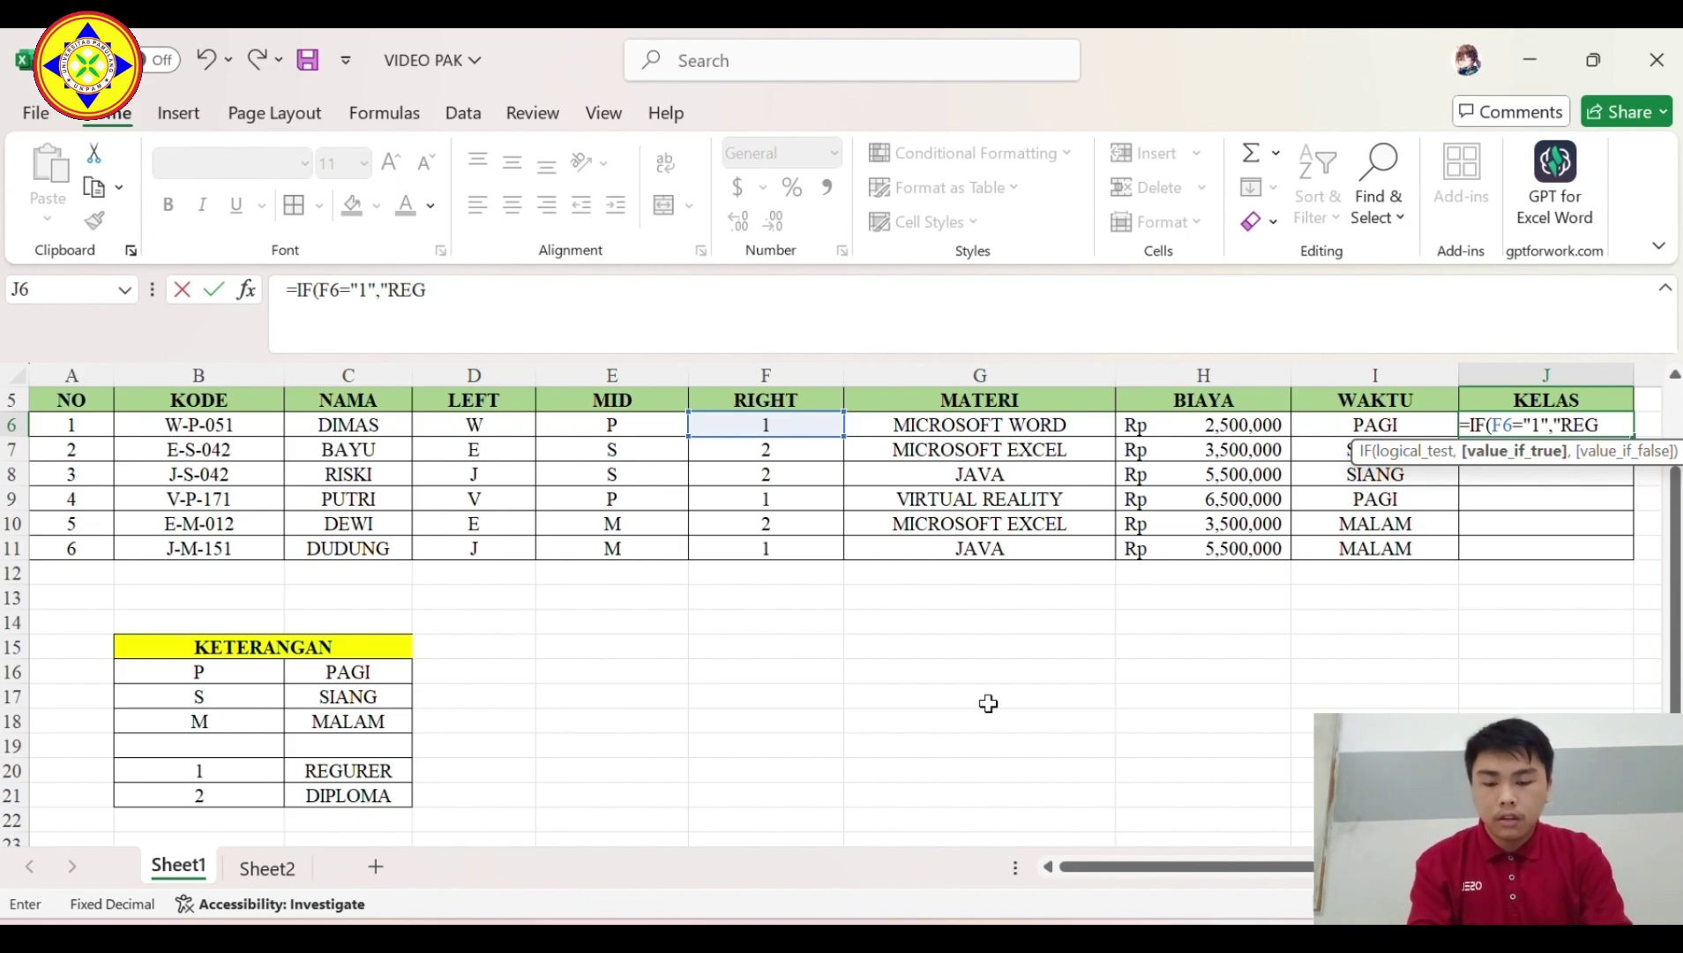
{"action": "type", "text": "URER"}
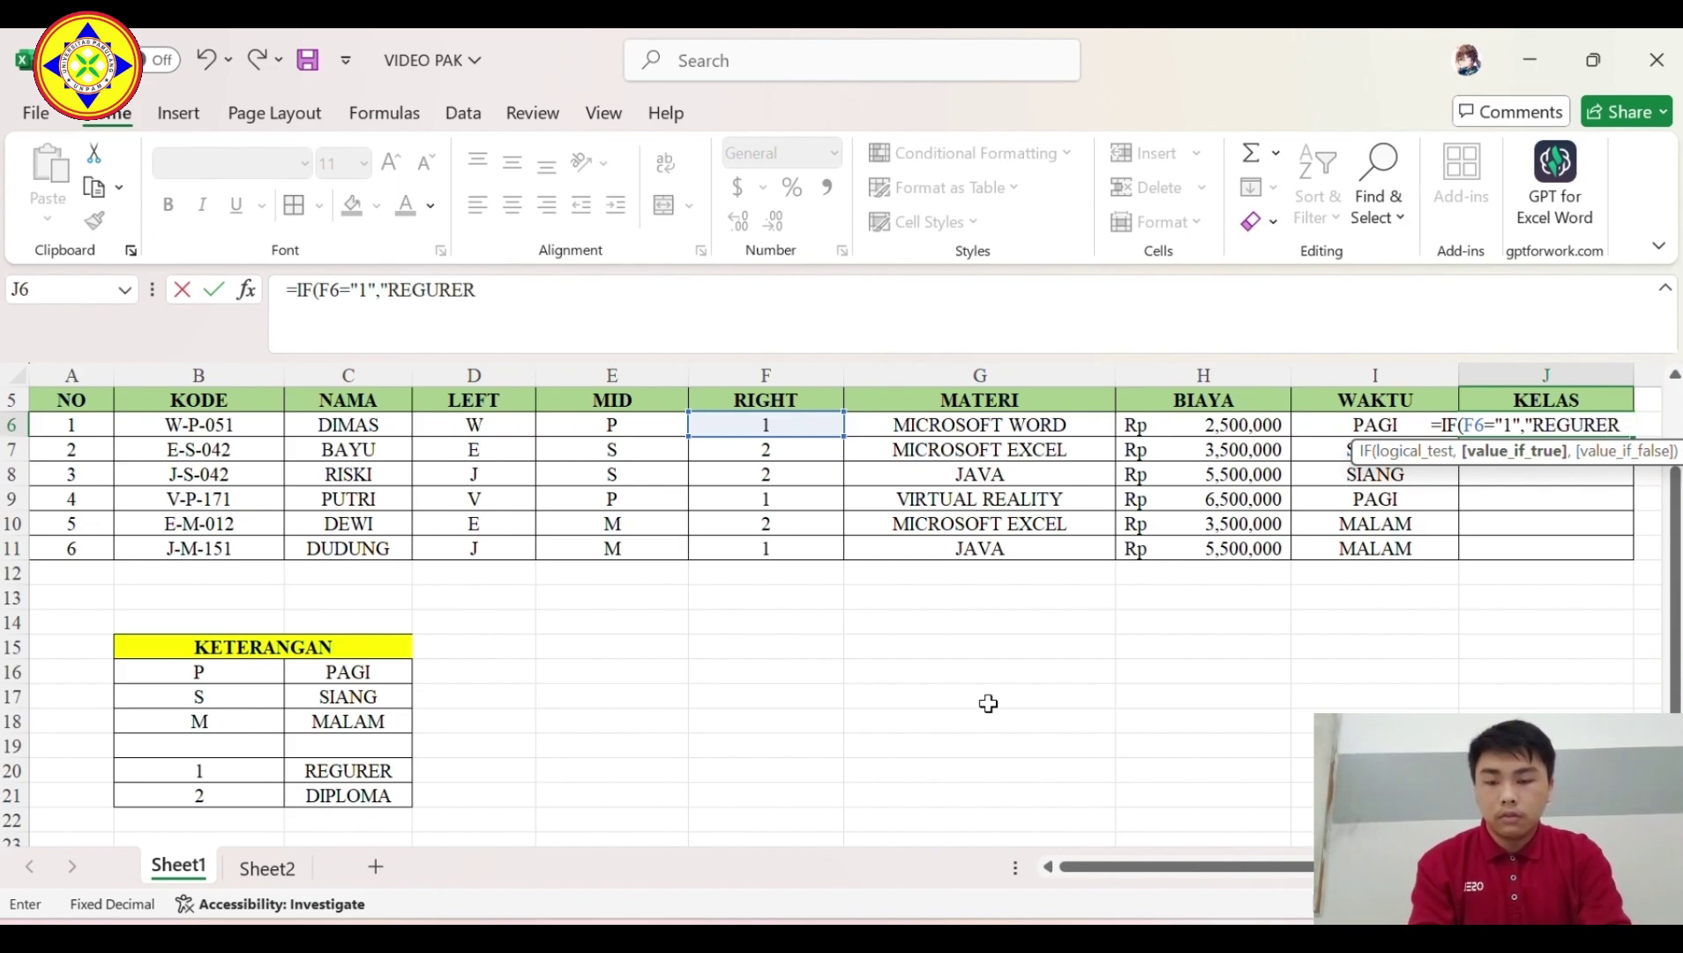
{"action": "type", "text": "\""}
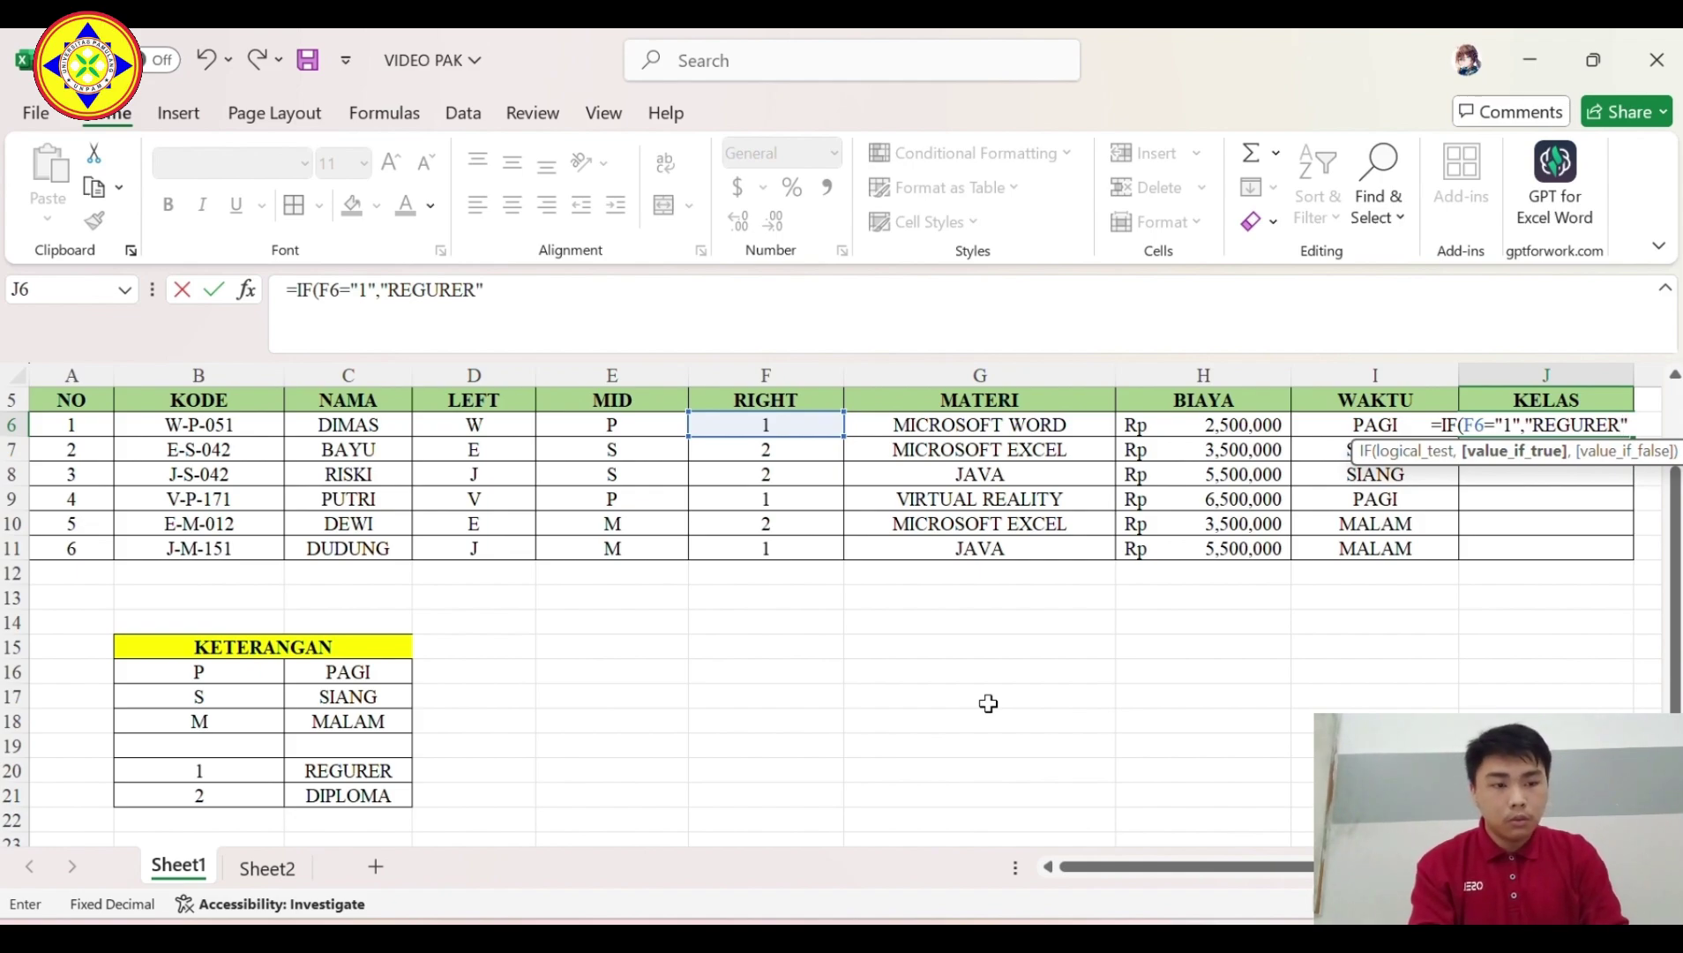
Complete the IF formula in J6 with "DIPLOMA" as its false value.
{"action": "type", "text": ","}
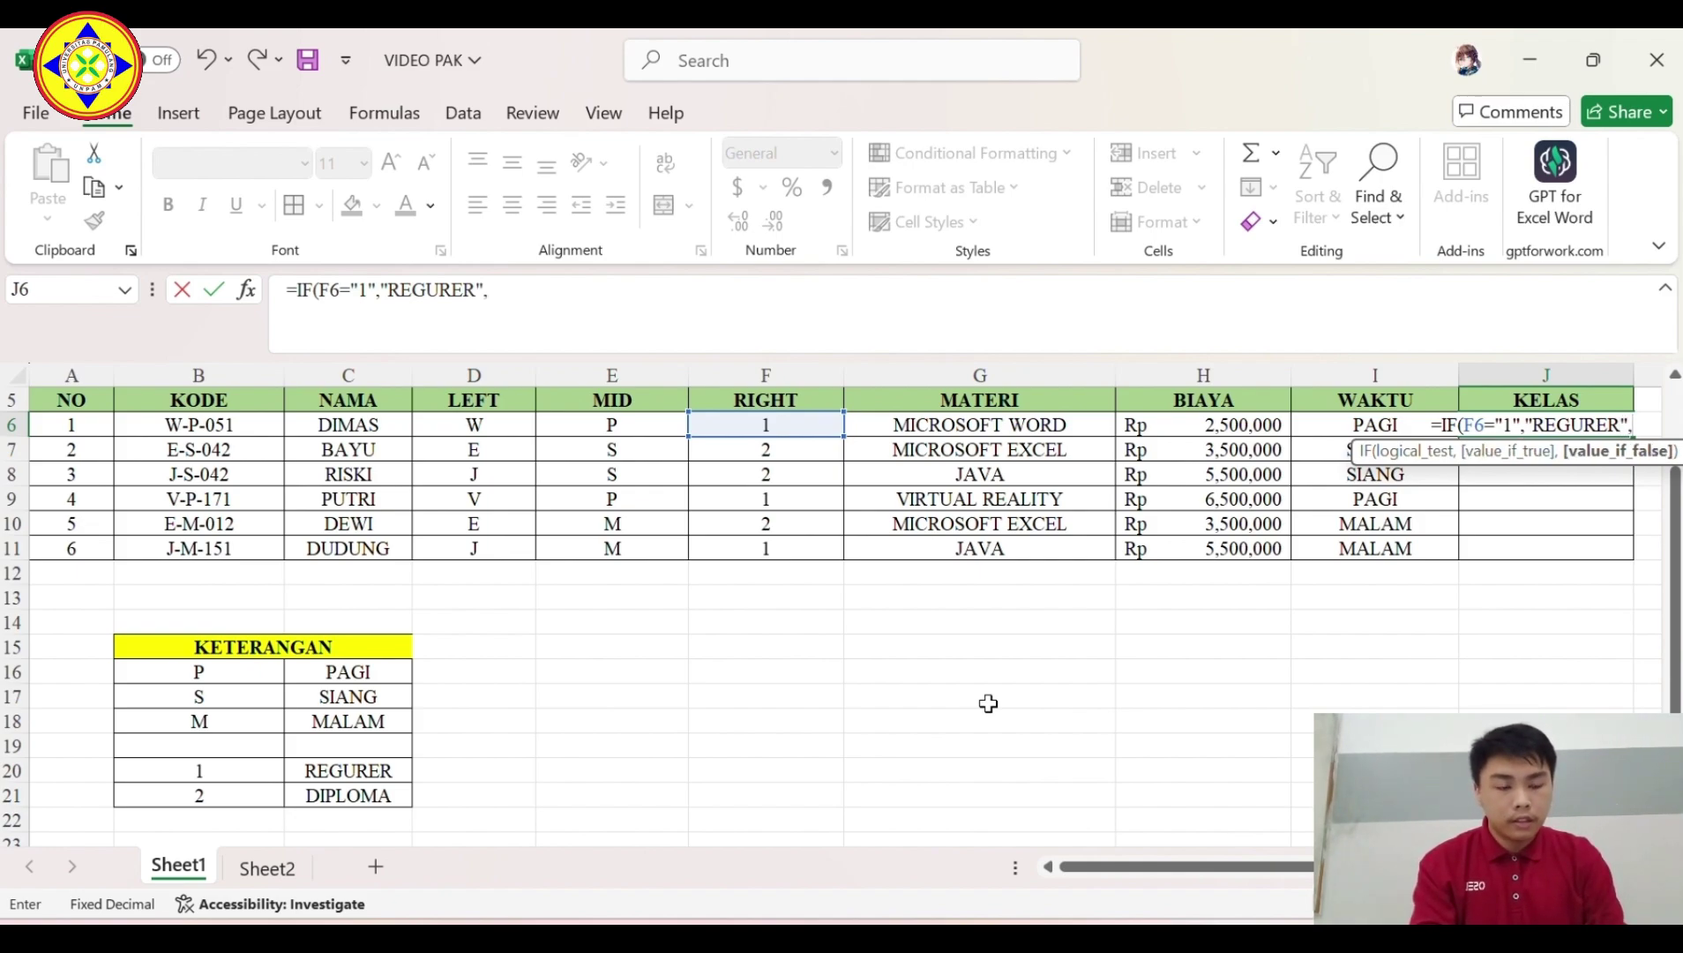
{"action": "type", "text": "\""}
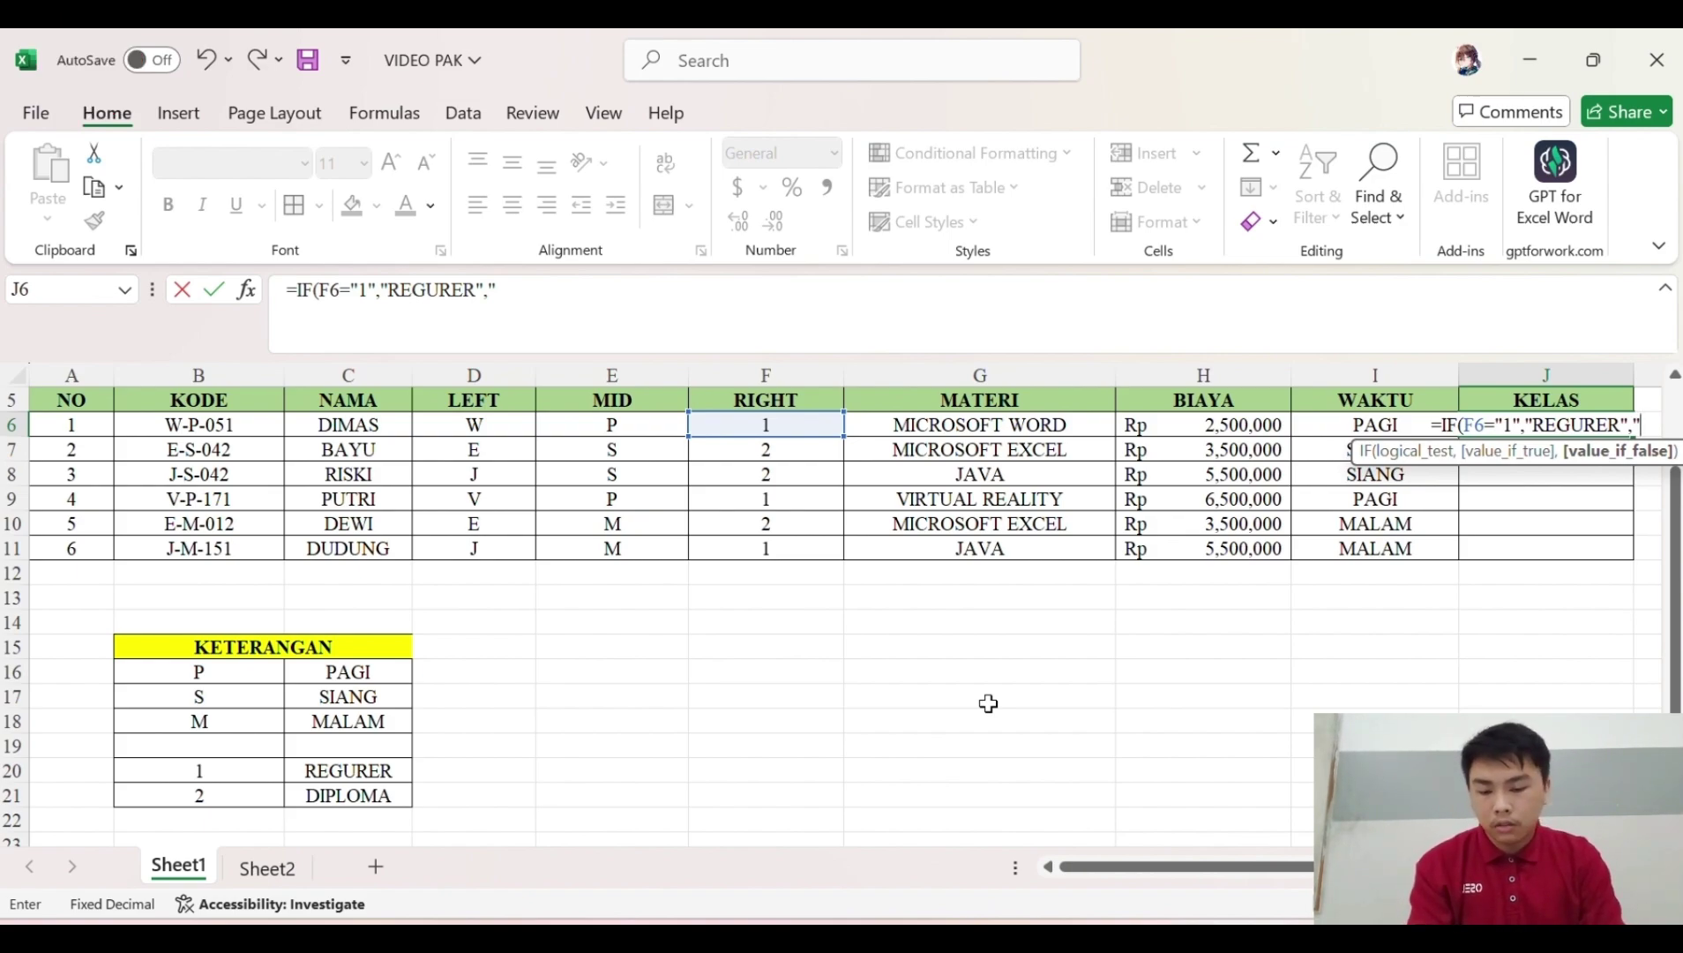
{"action": "type", "text": "DIPLOMA"}
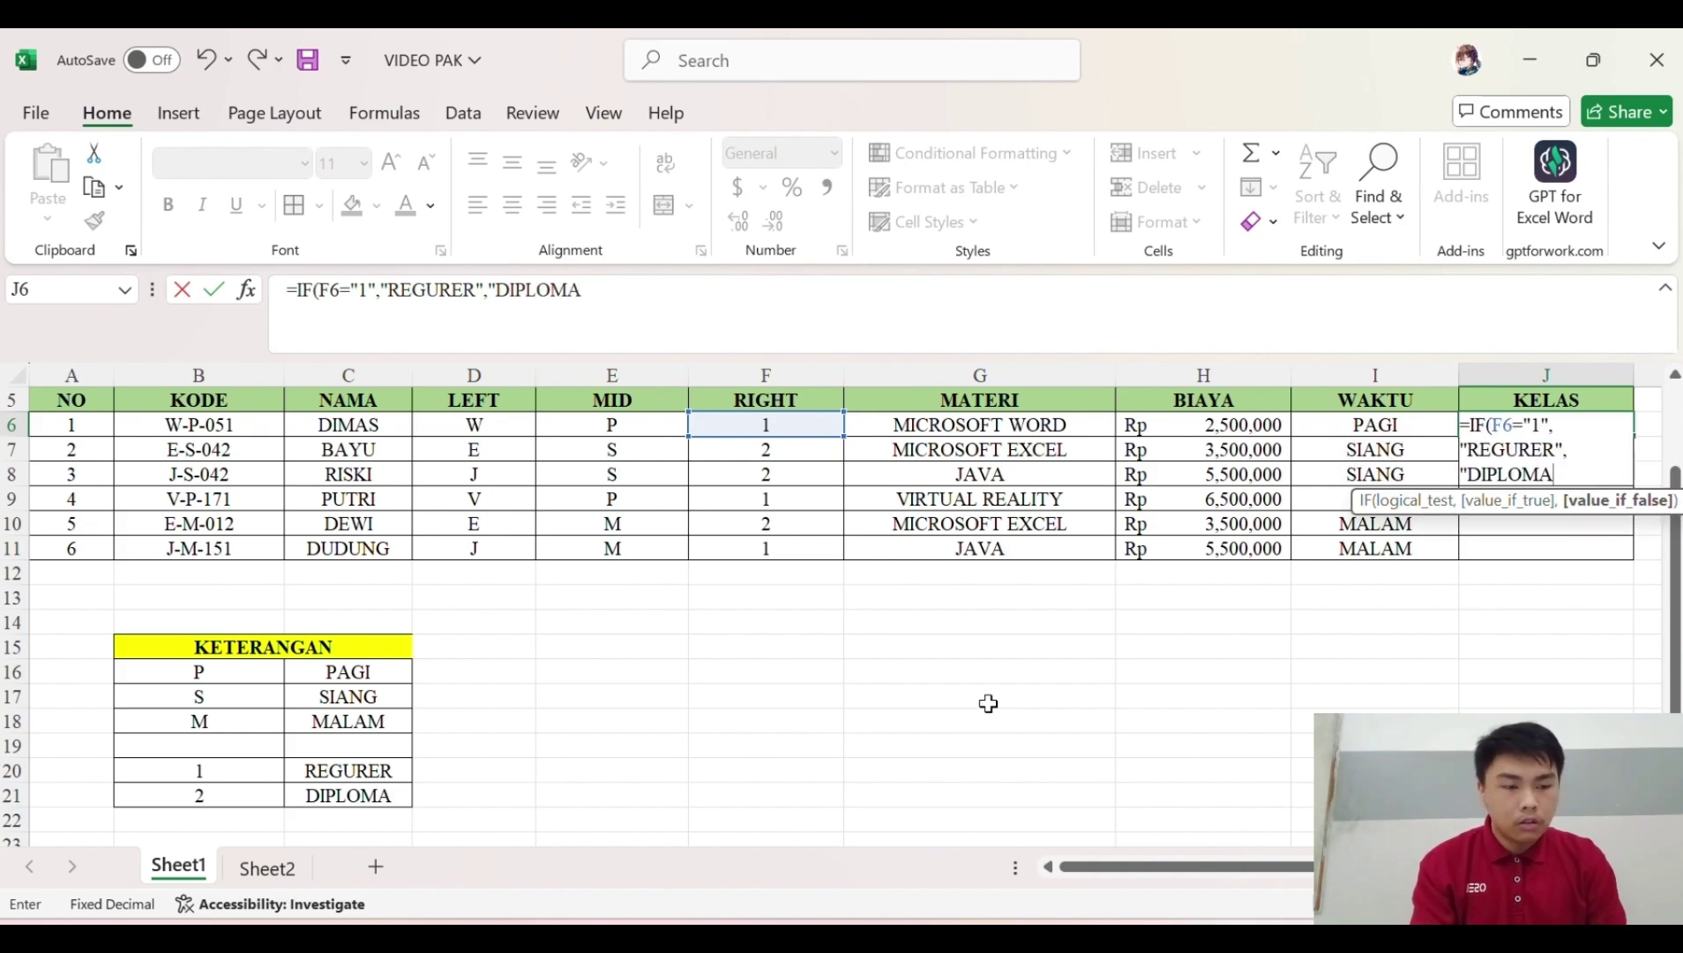
{"action": "type", "text": "\""}
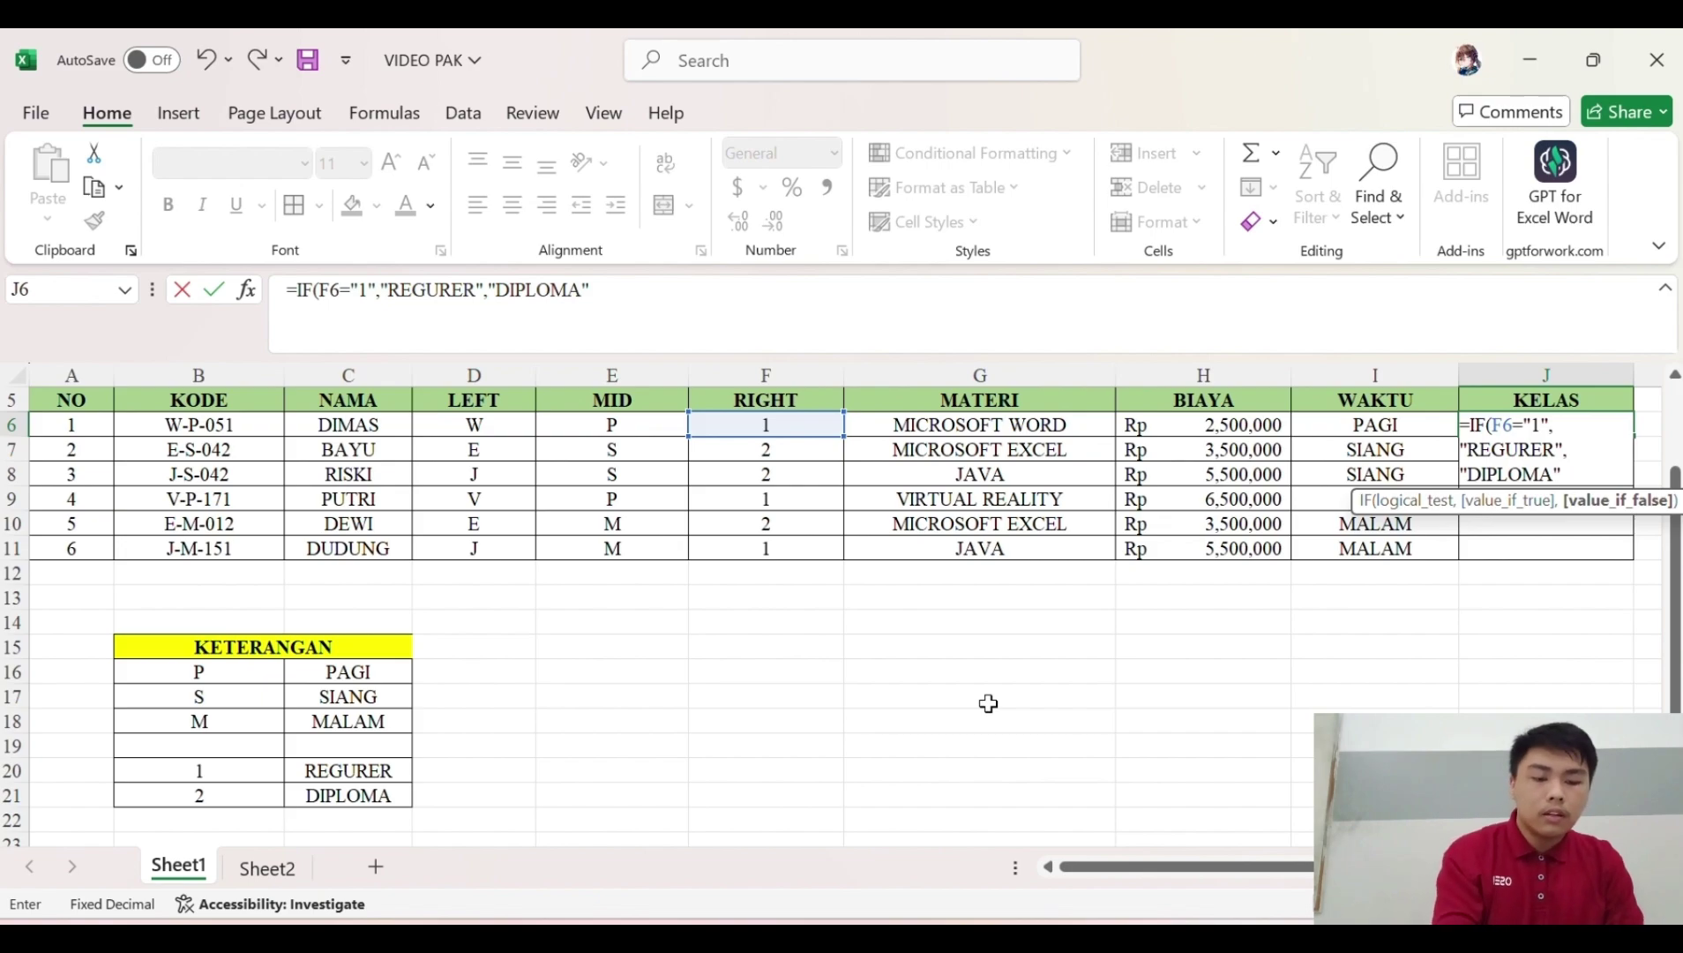
{"action": "type", "text": ")"}
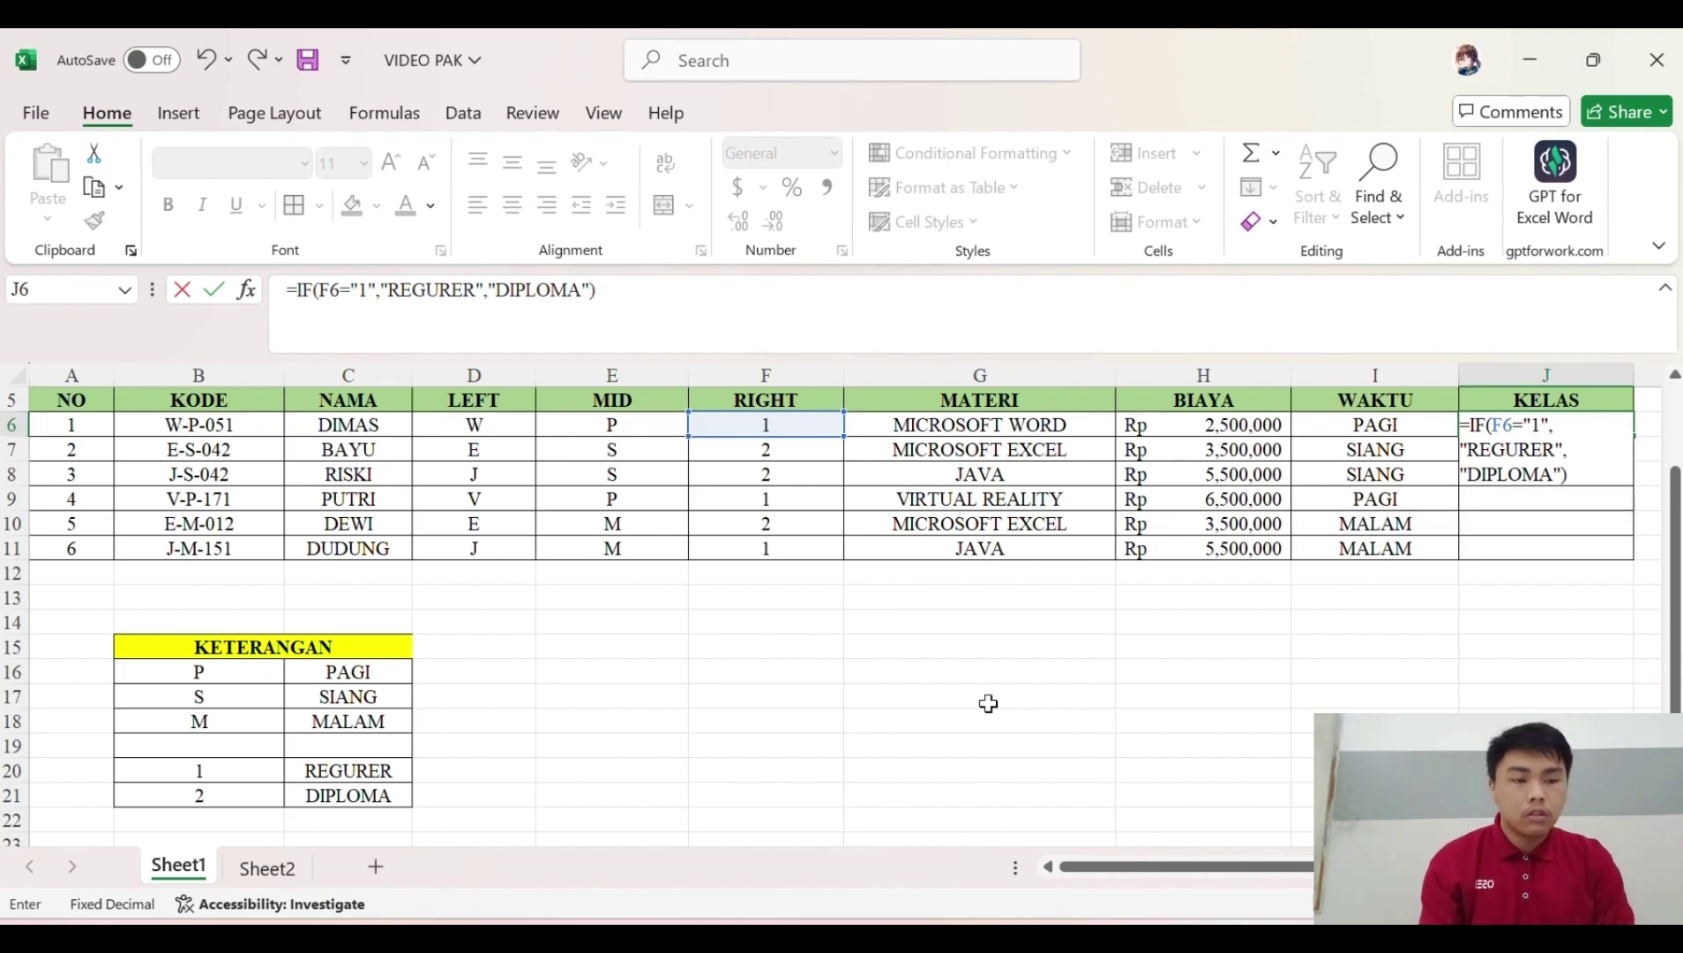
{"action": "key", "text": "Return"}
Fill the KELAS formula from J6 down to row 11.
{"action": "left_click", "coordinate": [1546, 406]}
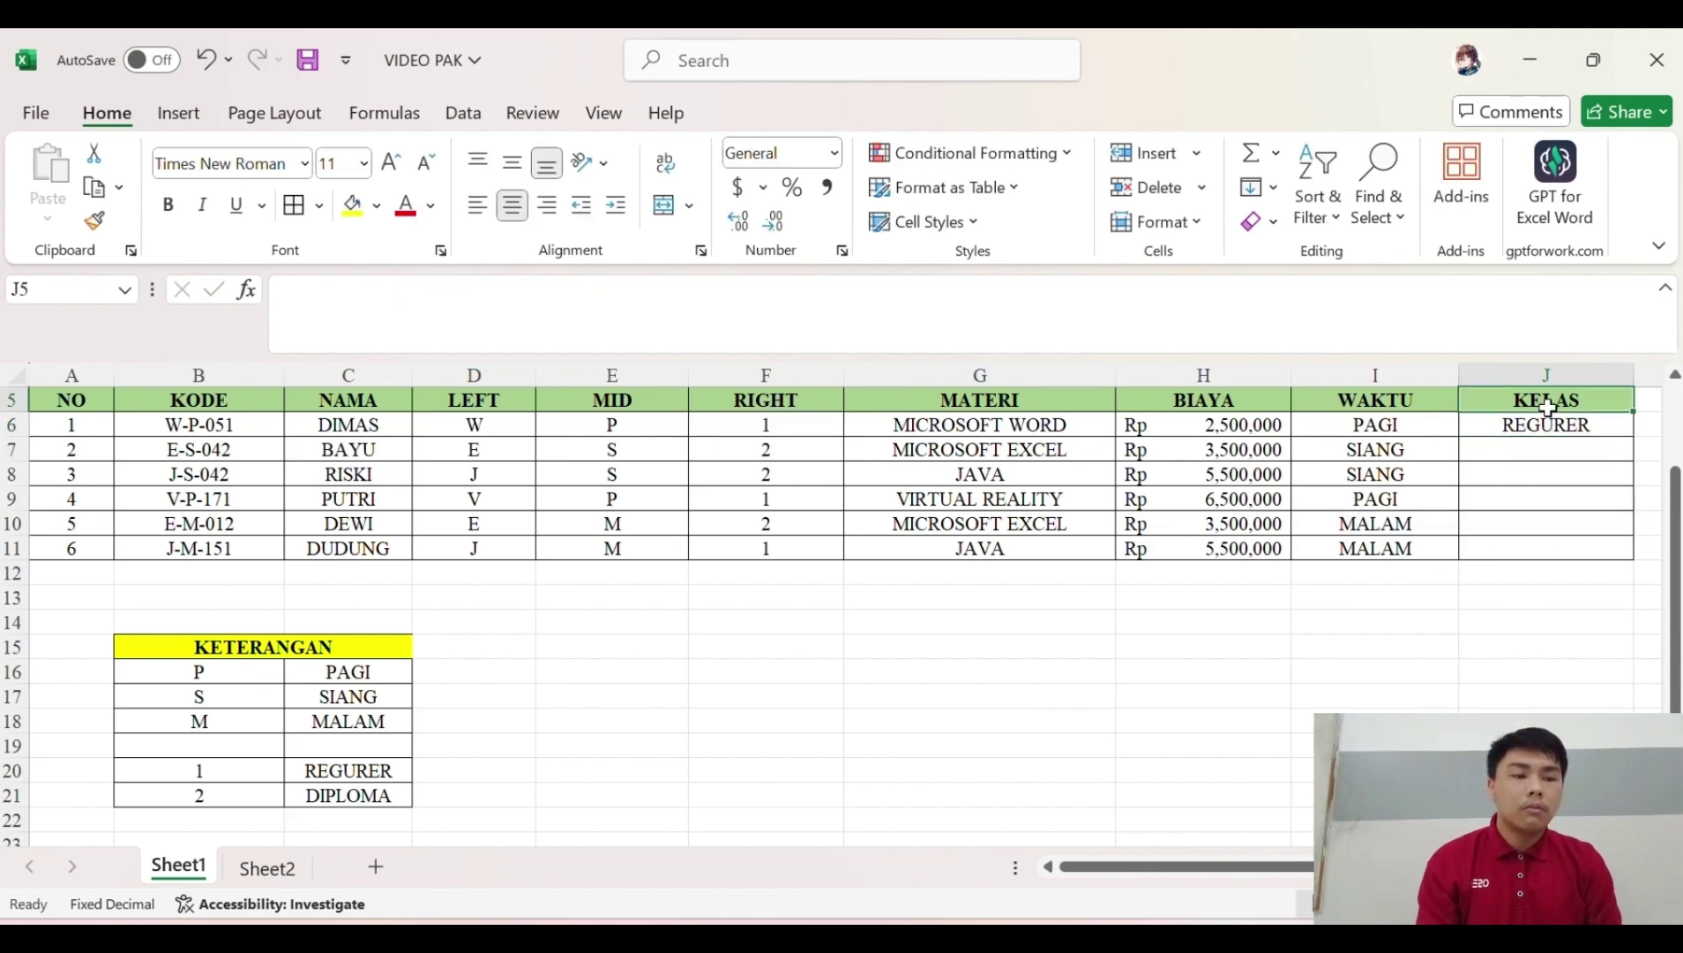
{"action": "left_click", "coordinate": [1578, 424]}
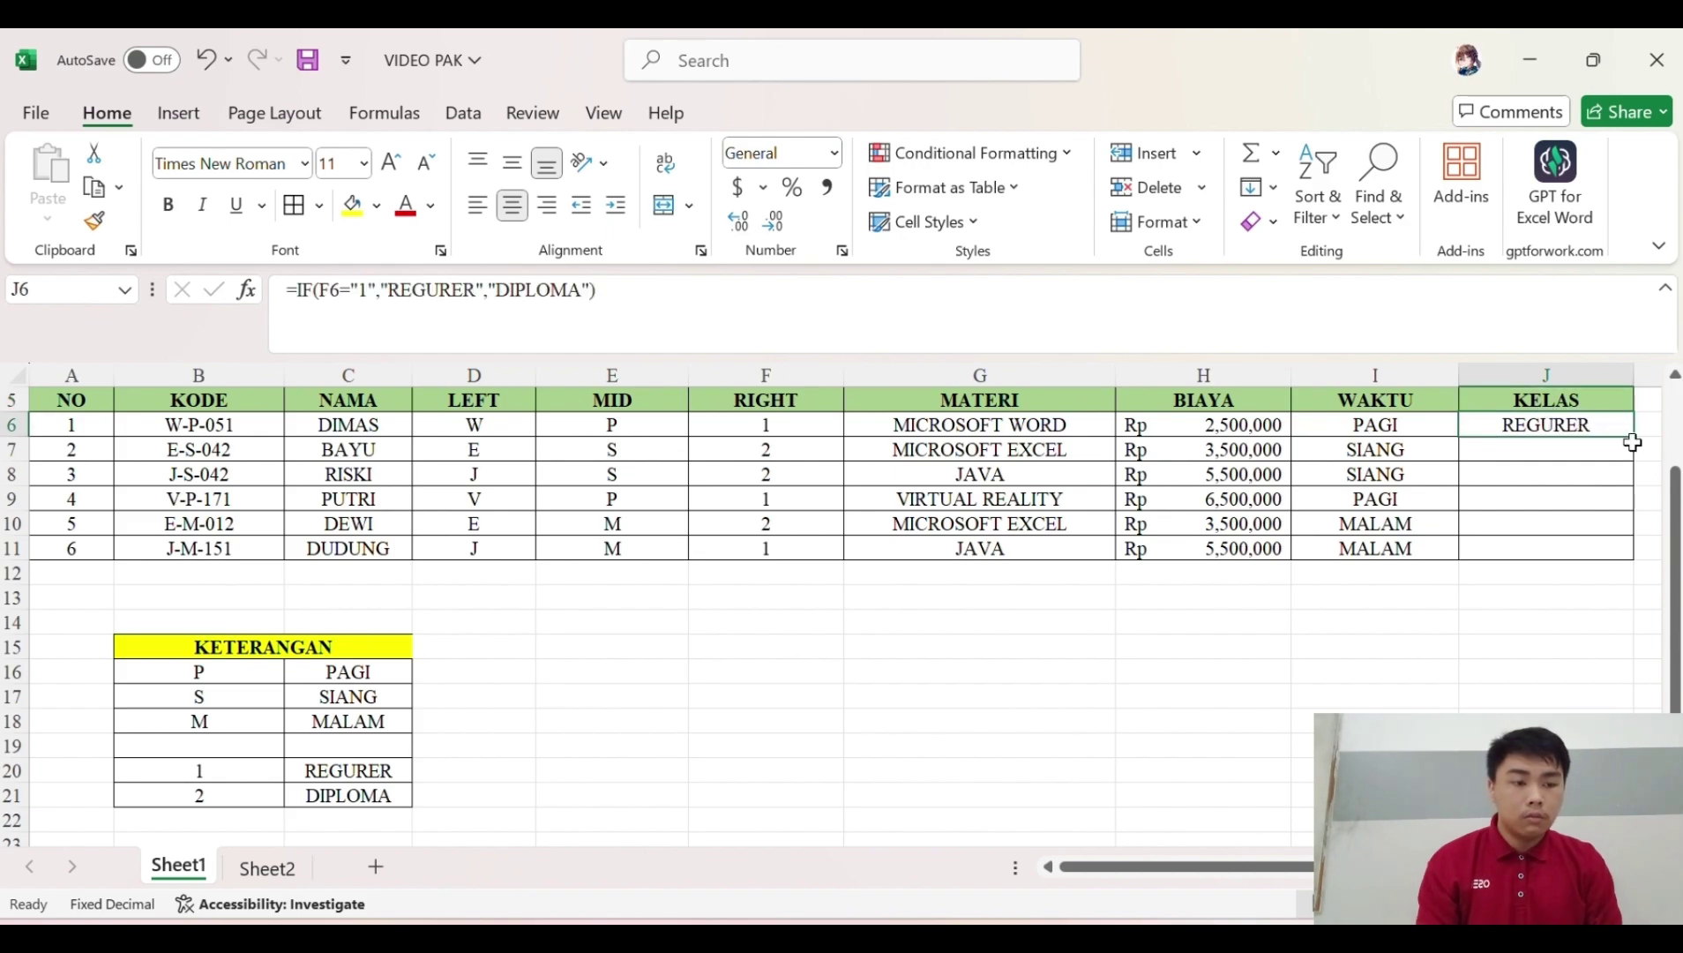
{"action": "left_click_drag", "start_coordinate": [1635, 437], "coordinate": [1627, 564]}
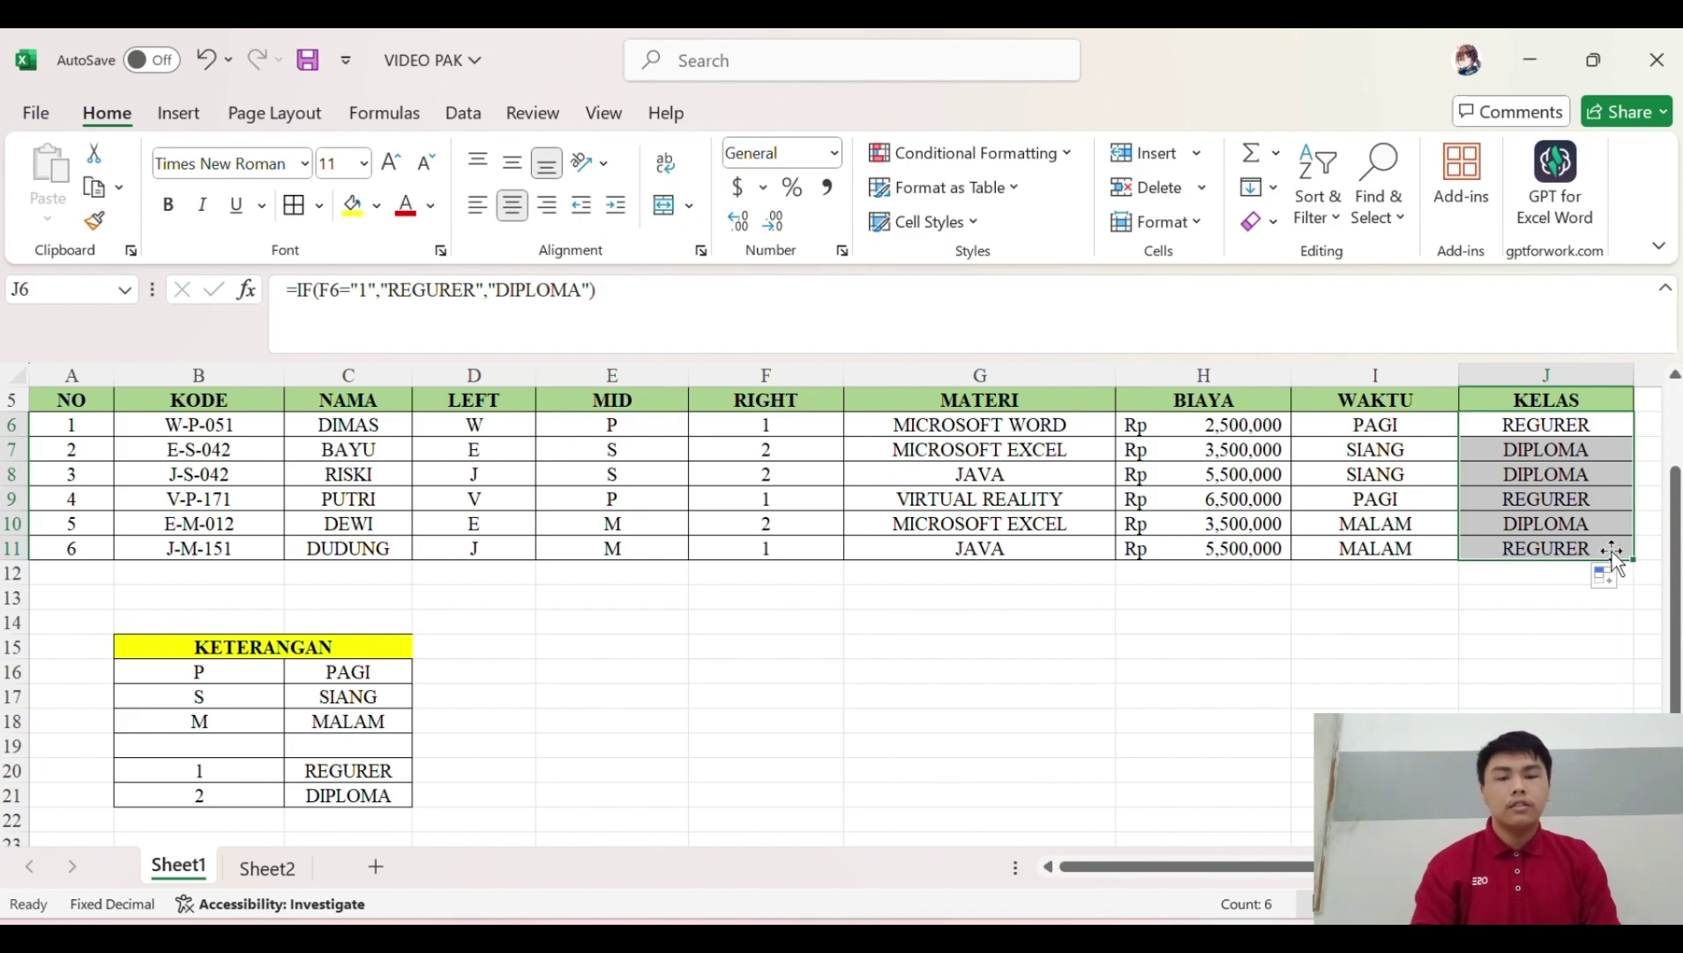